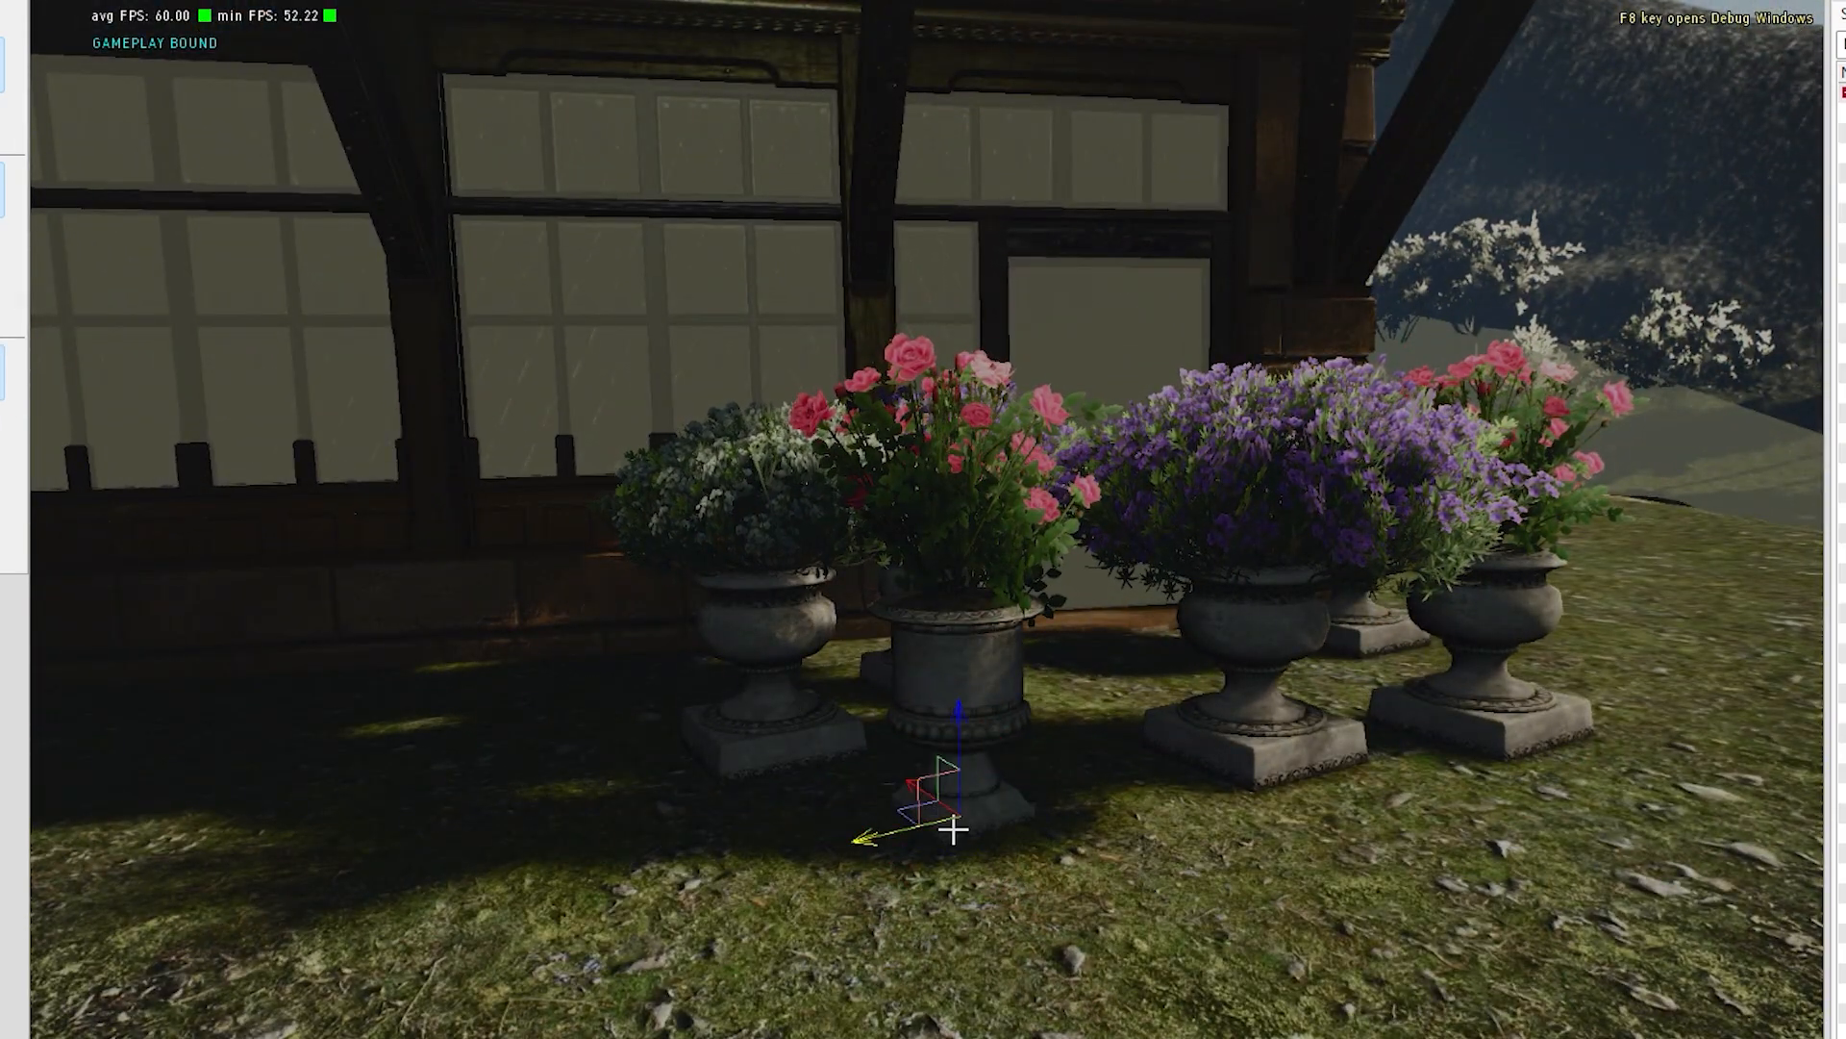
- Reposition the pink rose urn and shift a purple-flowered urn away from the group toward the far end of the house wall
drag(904, 812, 769, 726)
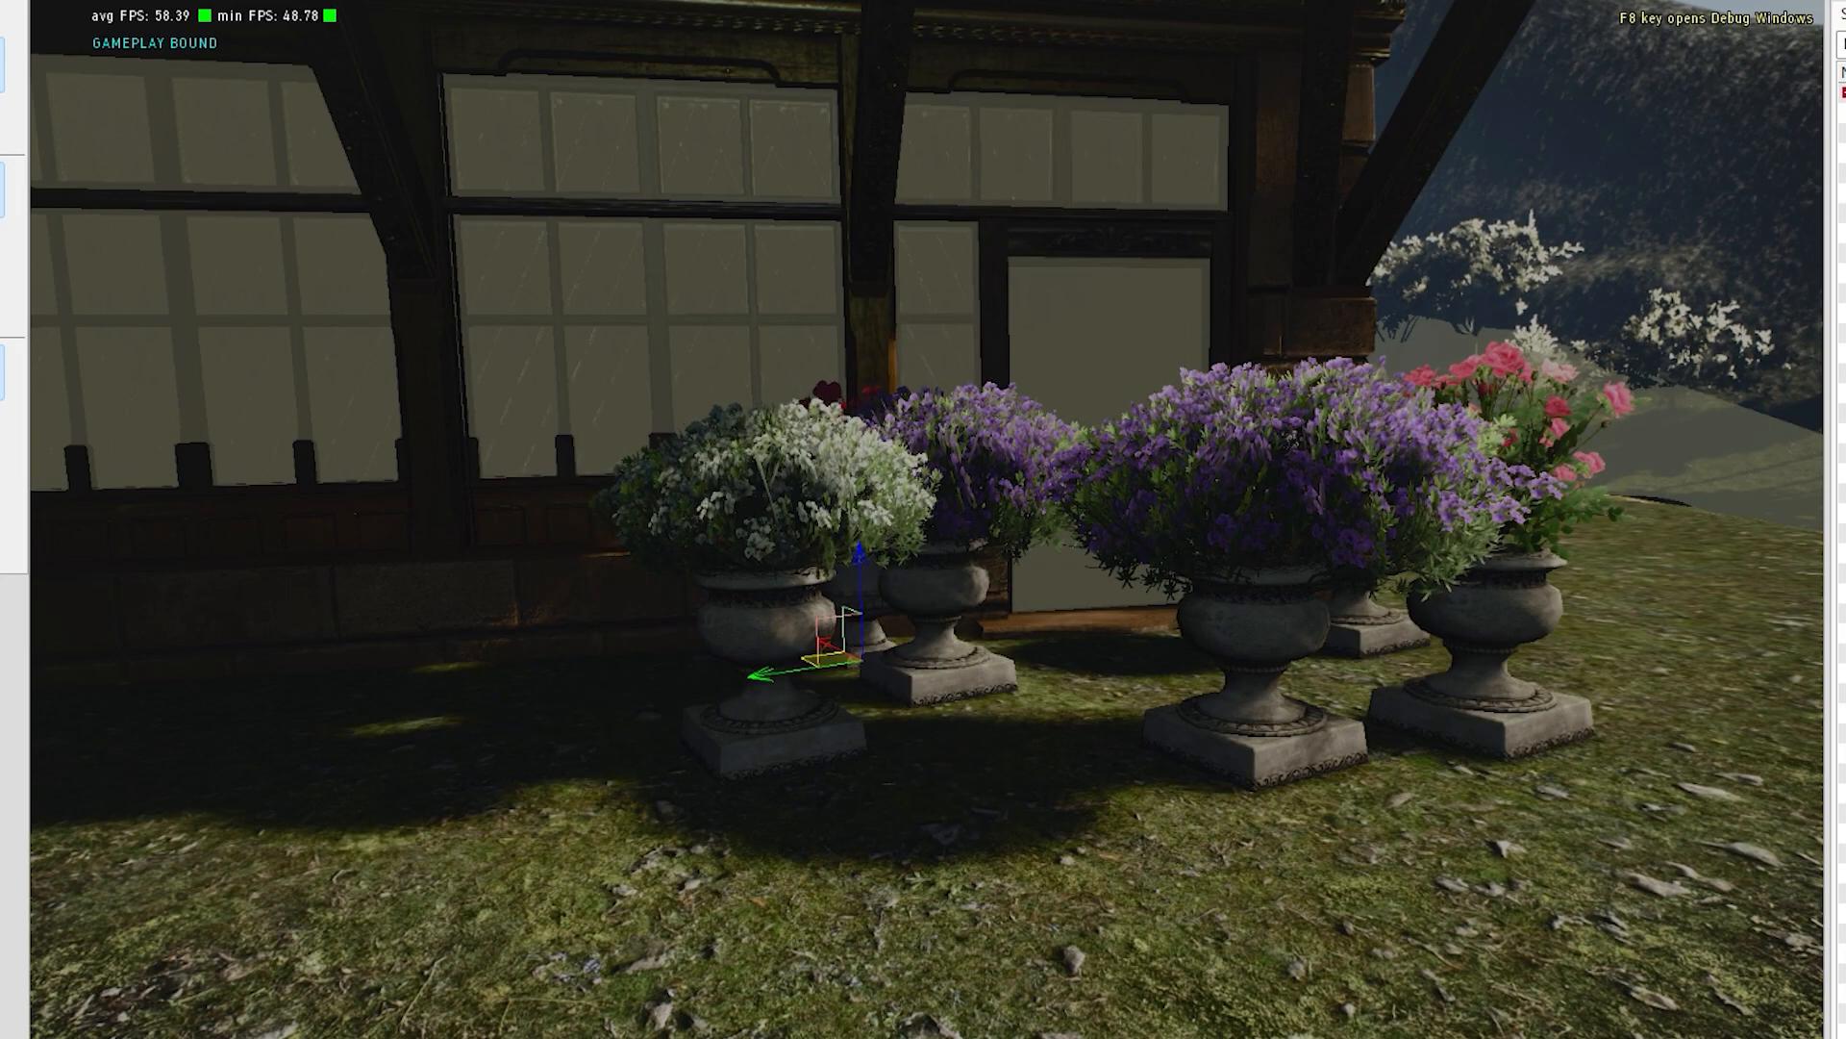
click(755, 726)
click(1481, 707)
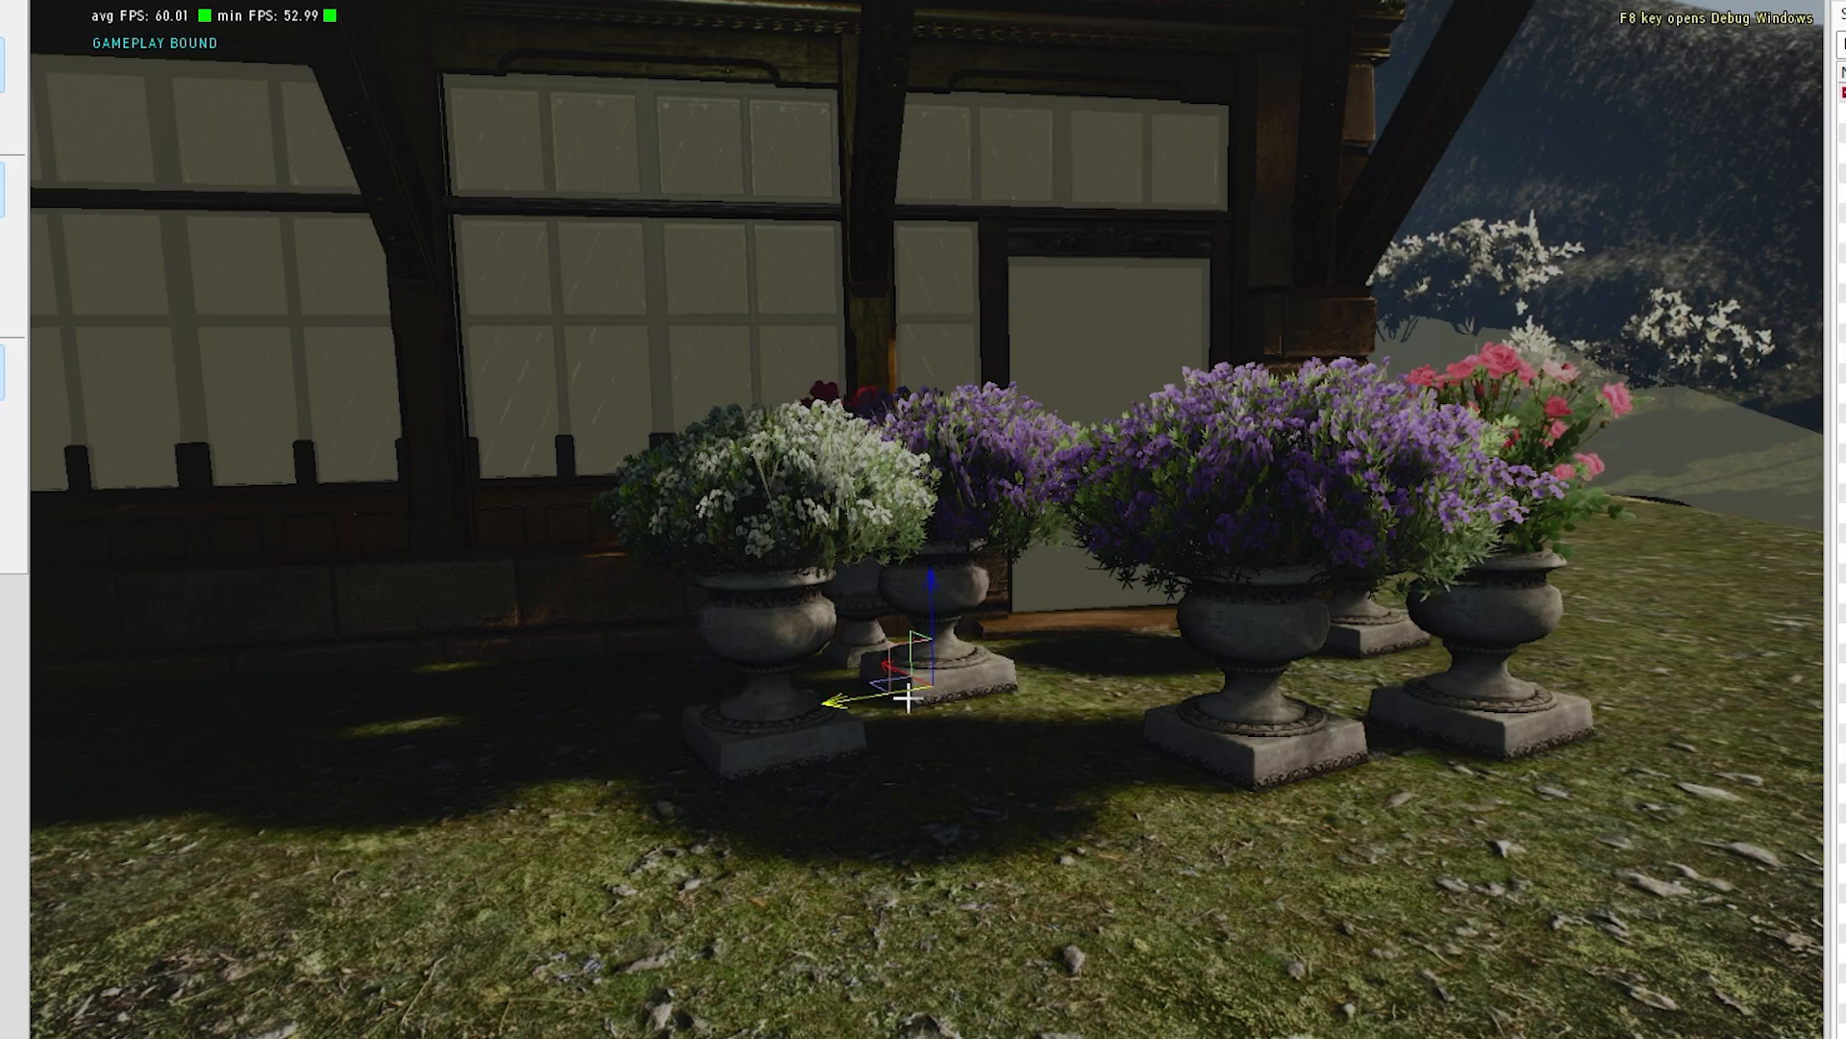
drag(743, 664, 385, 645)
- Spread out the remaining flower urns in front of the house, placing the red-flowered urn forward of the white-flowered one
key(a)
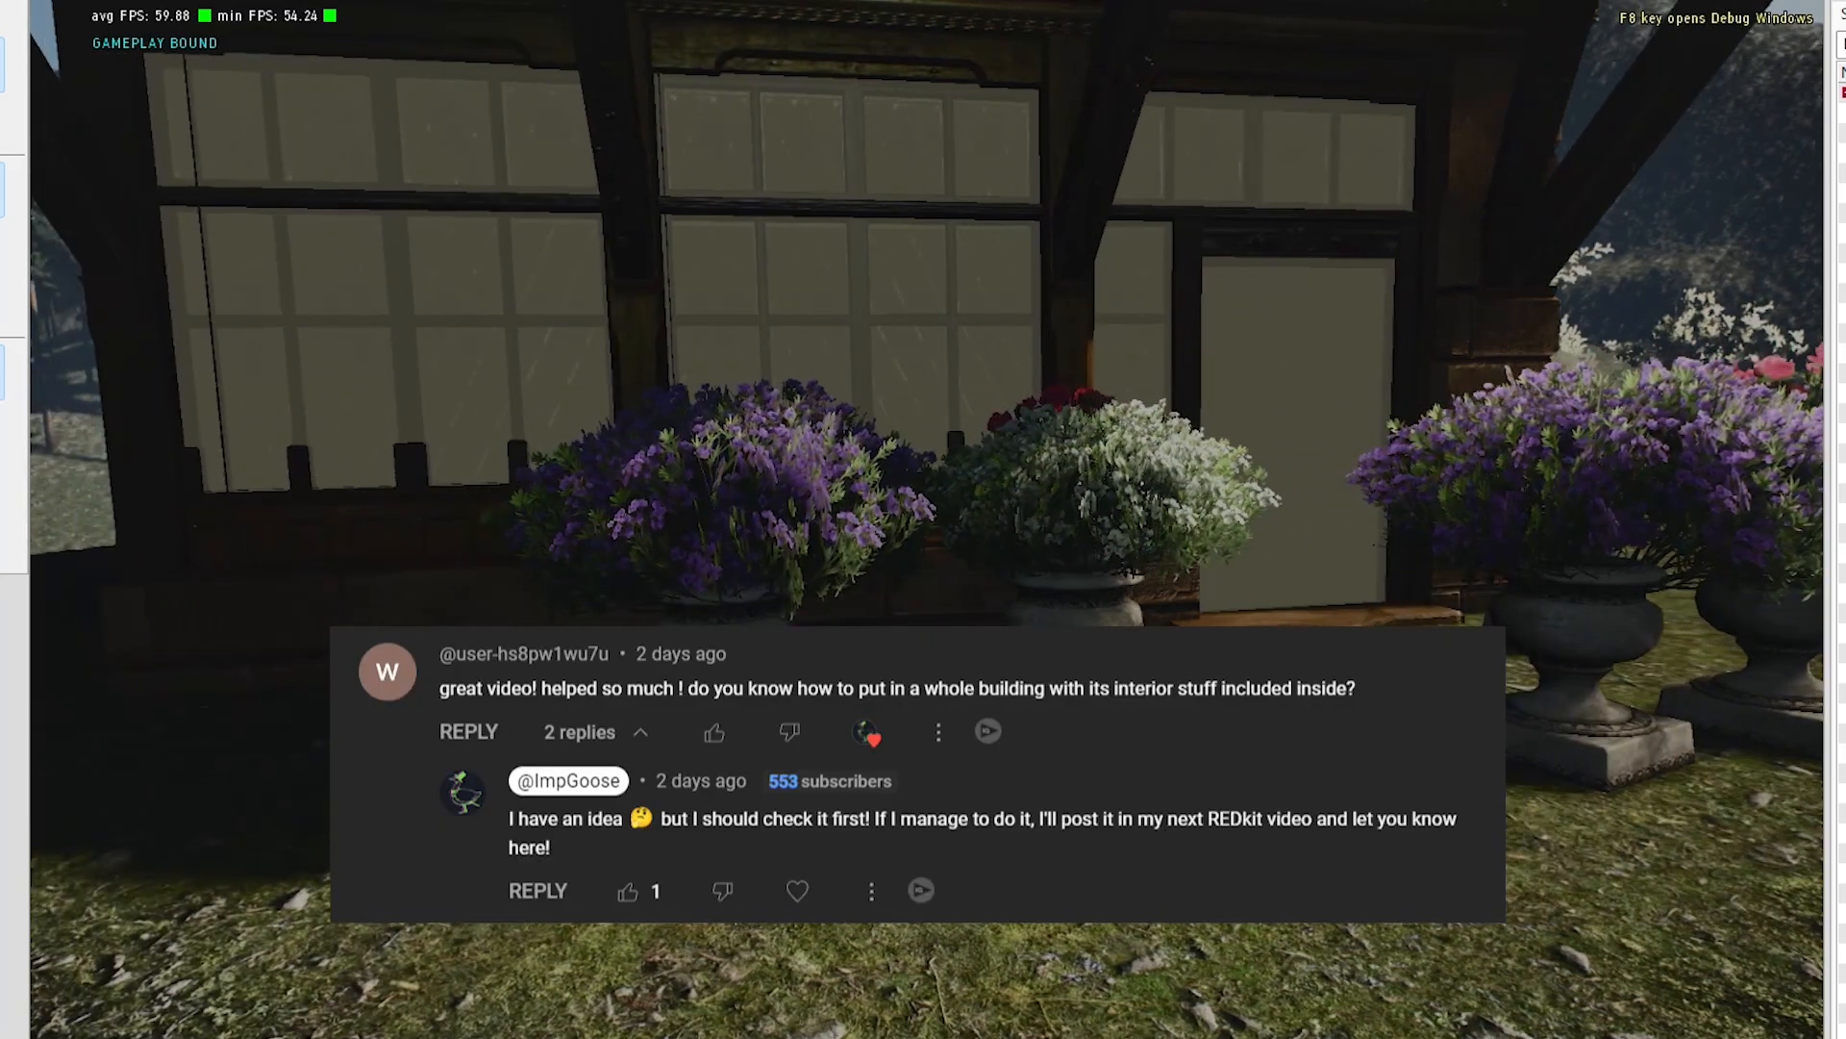
key(d)
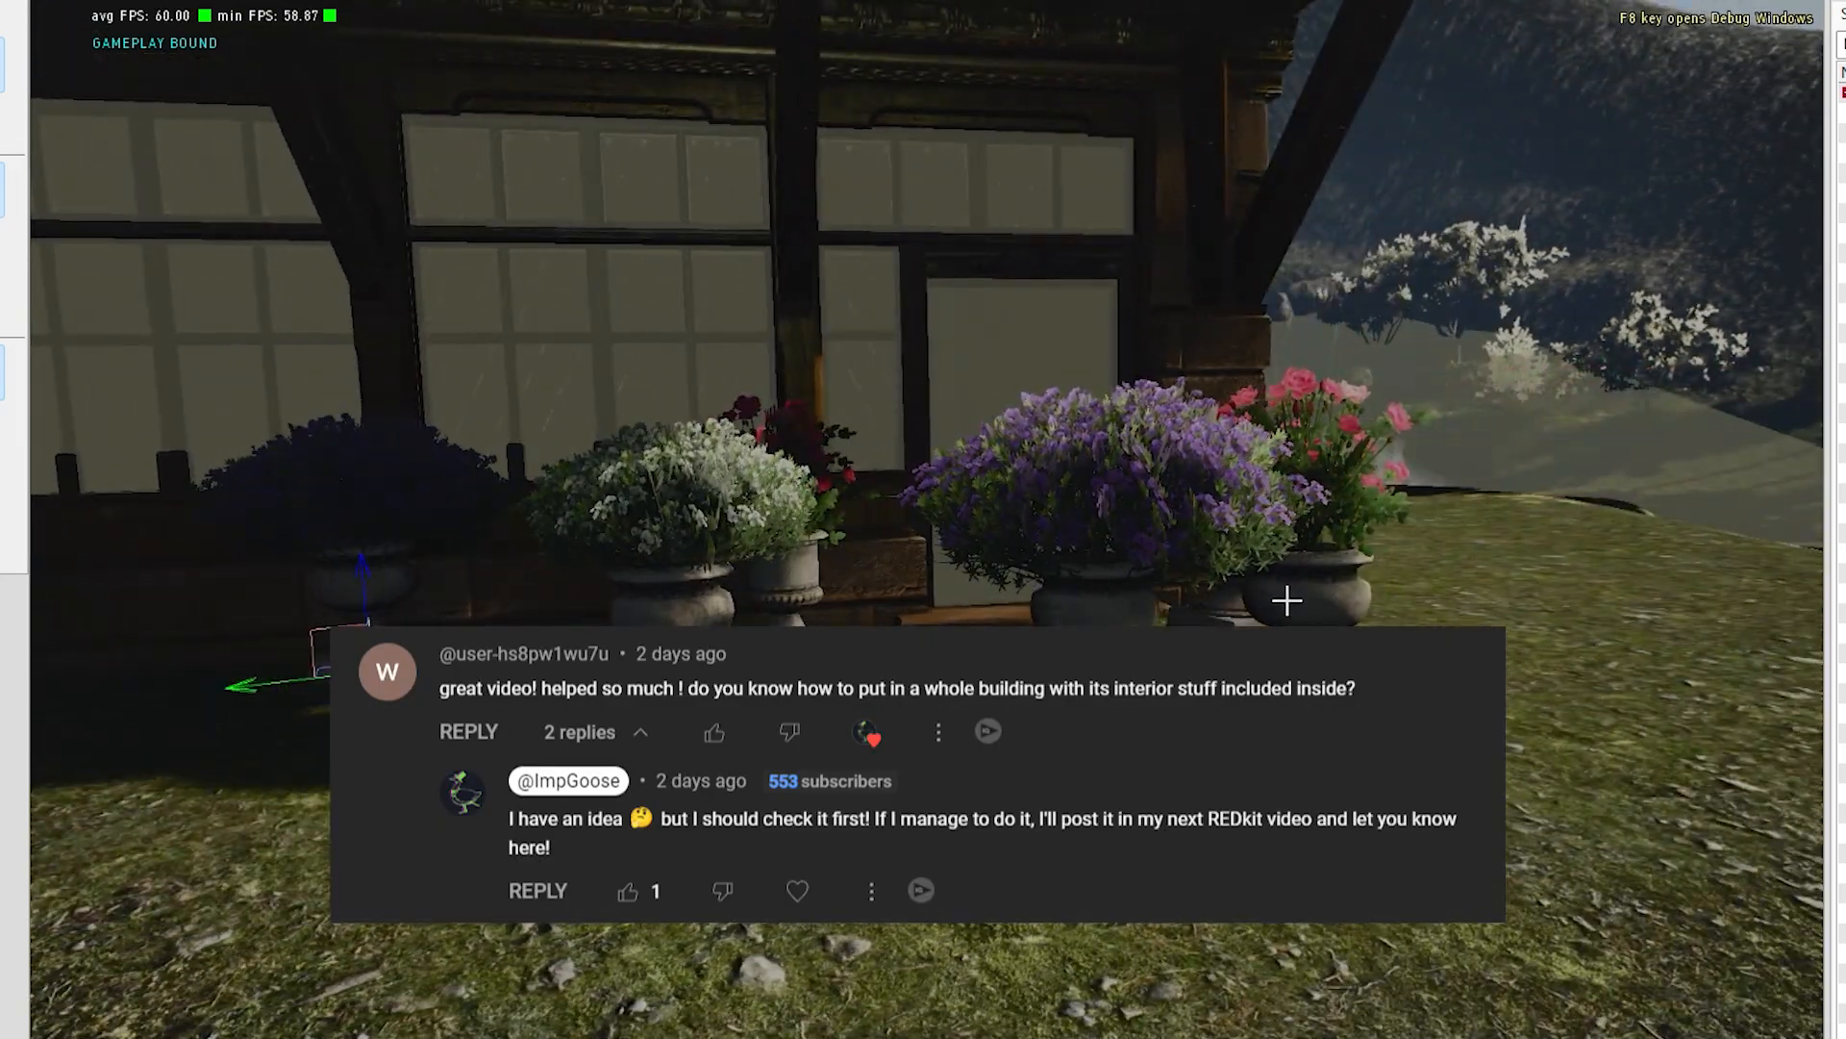
key(d)
key(a)
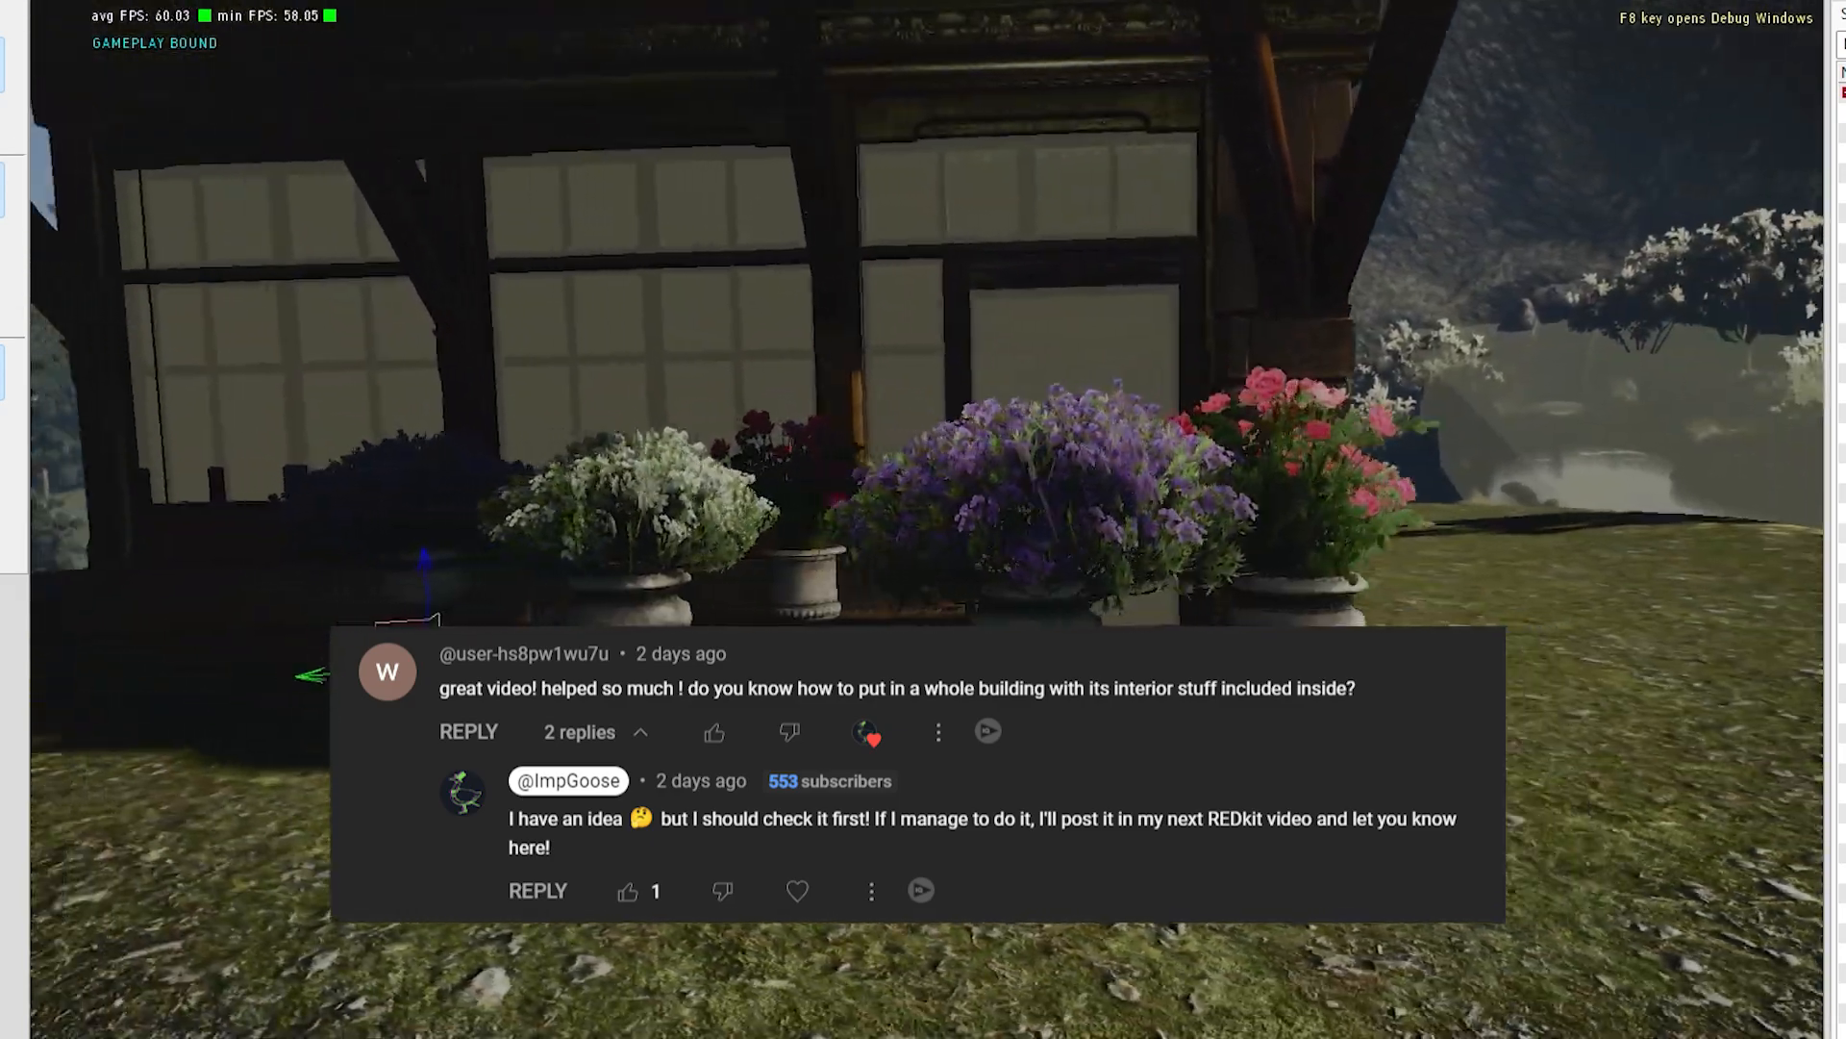
right_drag(769, 548, 865, 635)
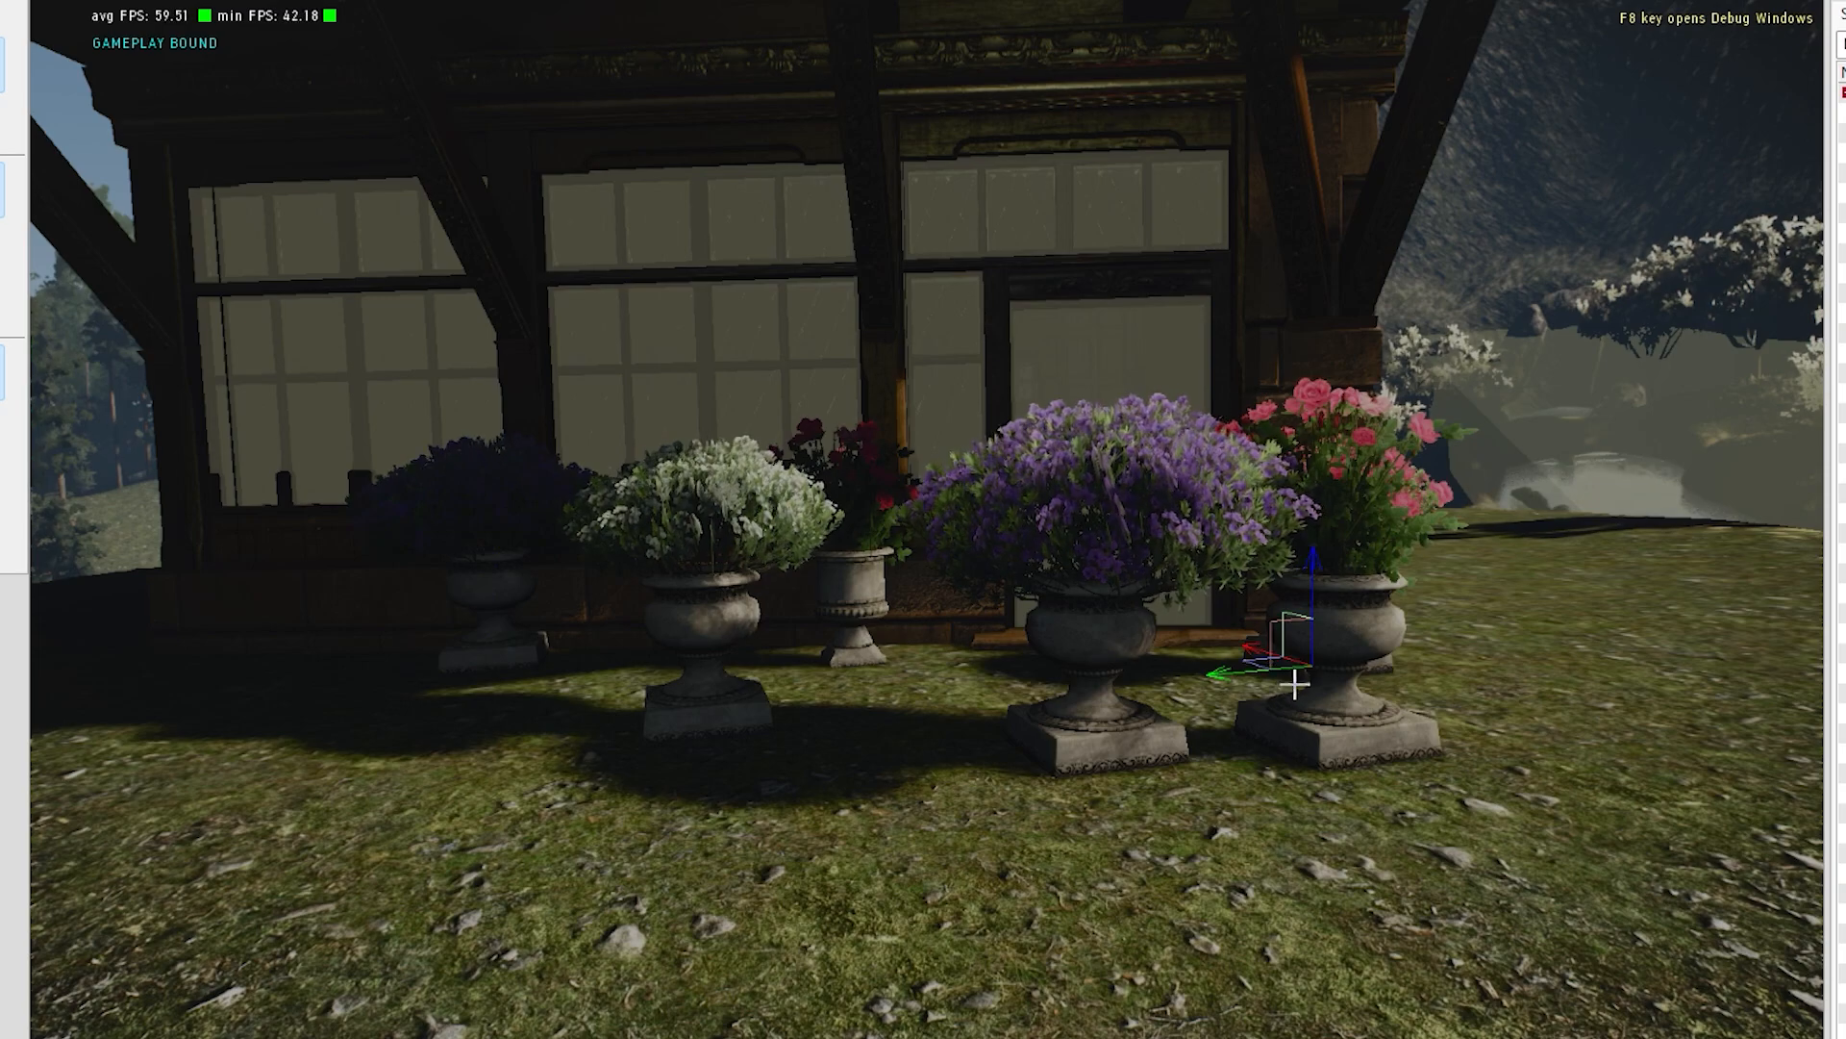
drag(1271, 670, 1506, 648)
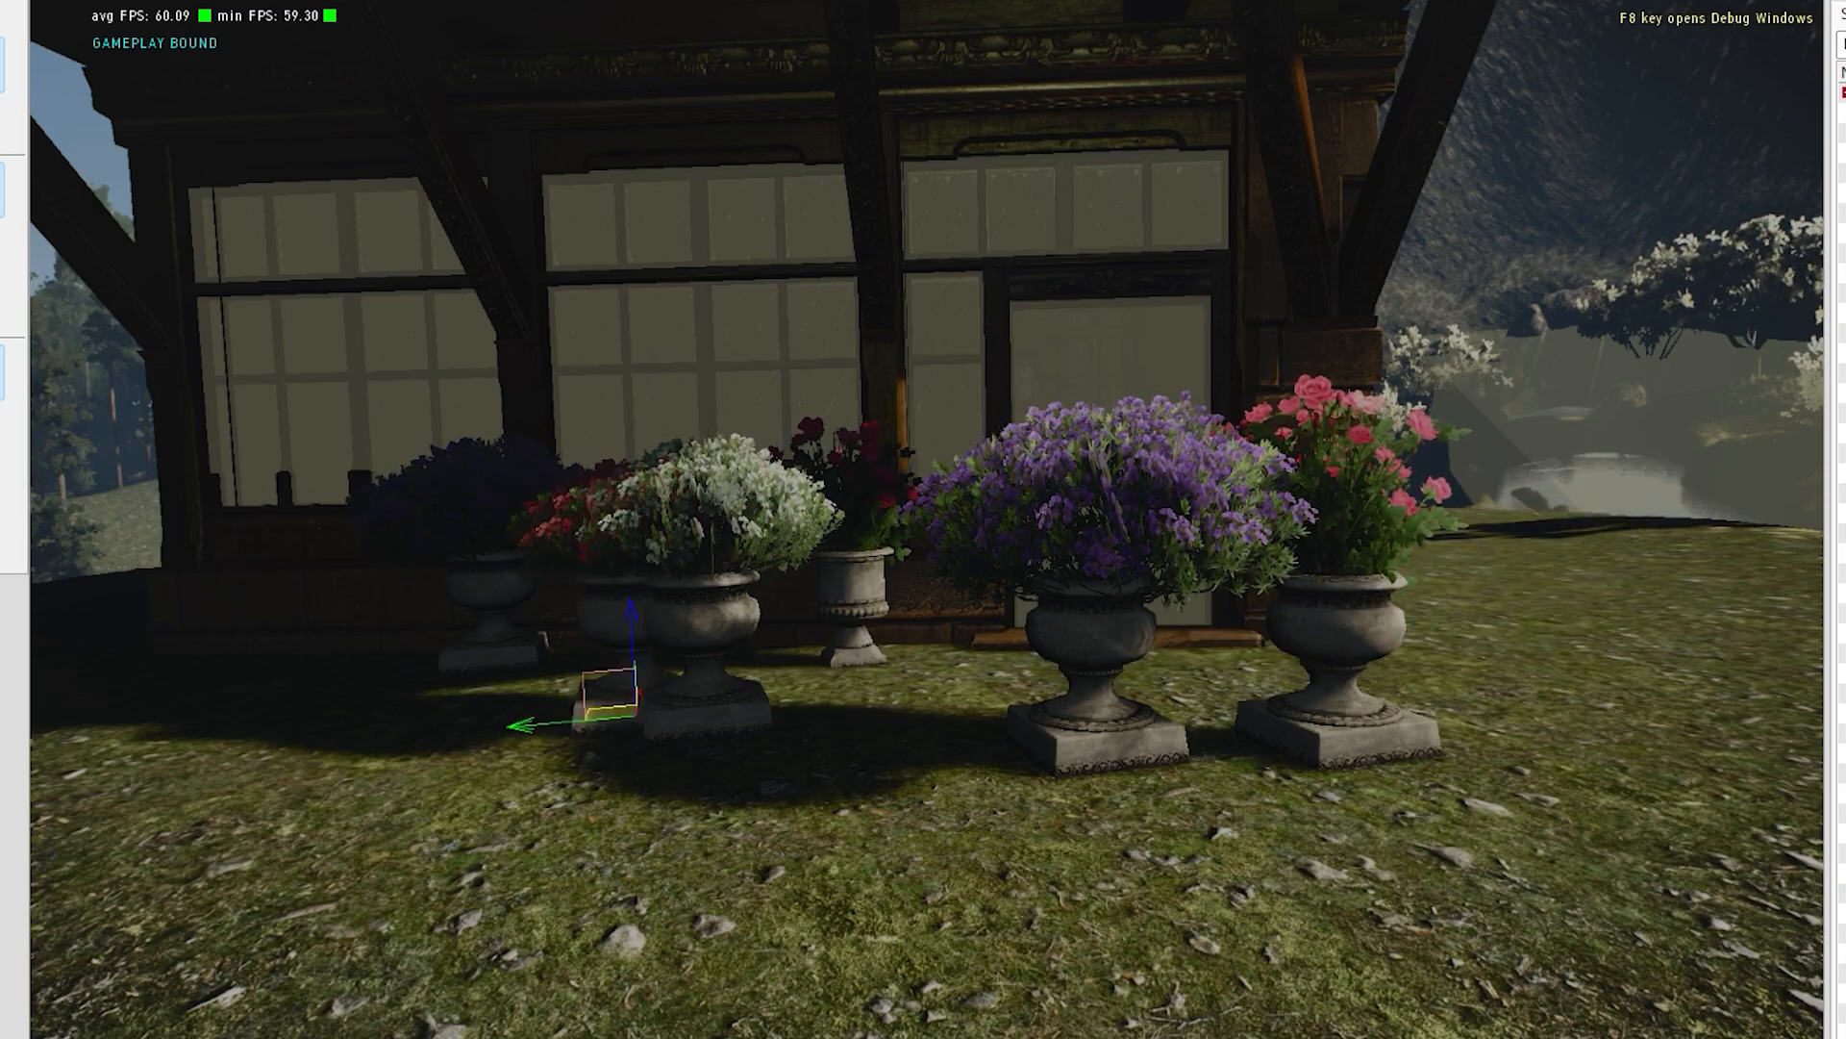
drag(719, 669, 475, 837)
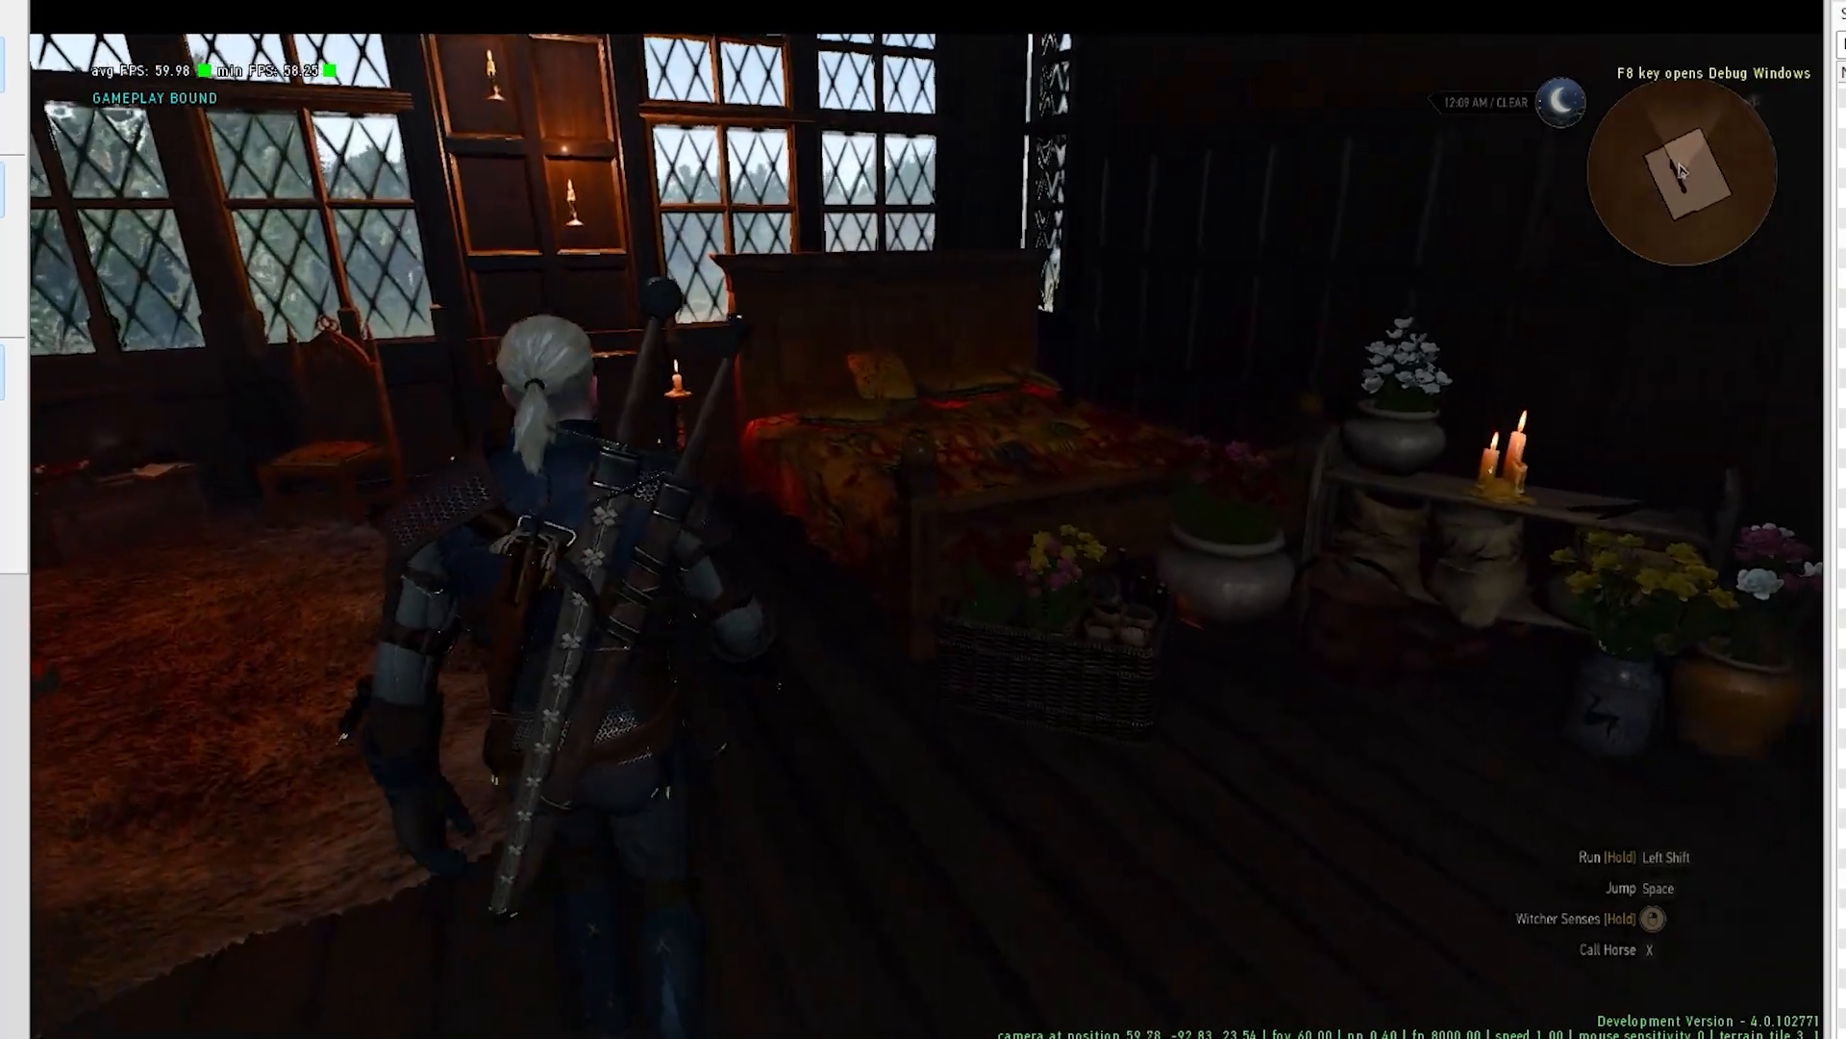
- Walk the character through the furnished house, down to the lower floor and outside to examine the building and its interior
key(w)
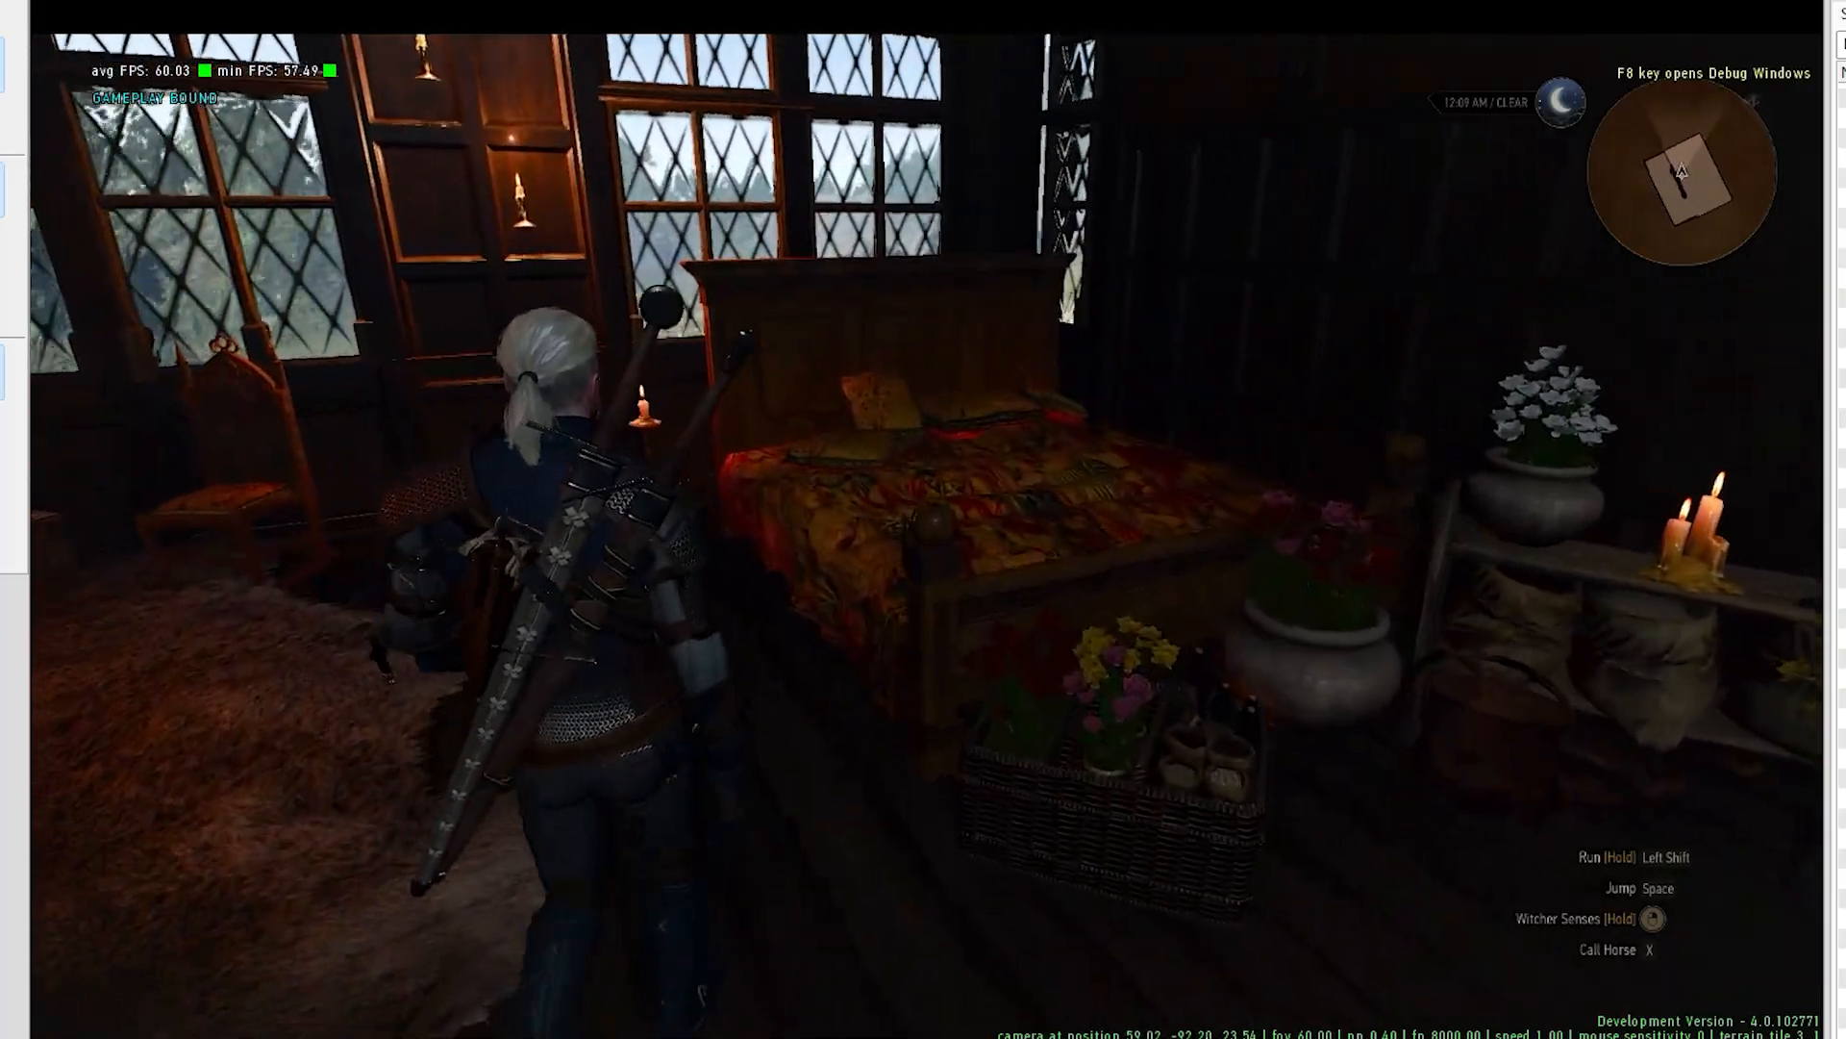
key(w)
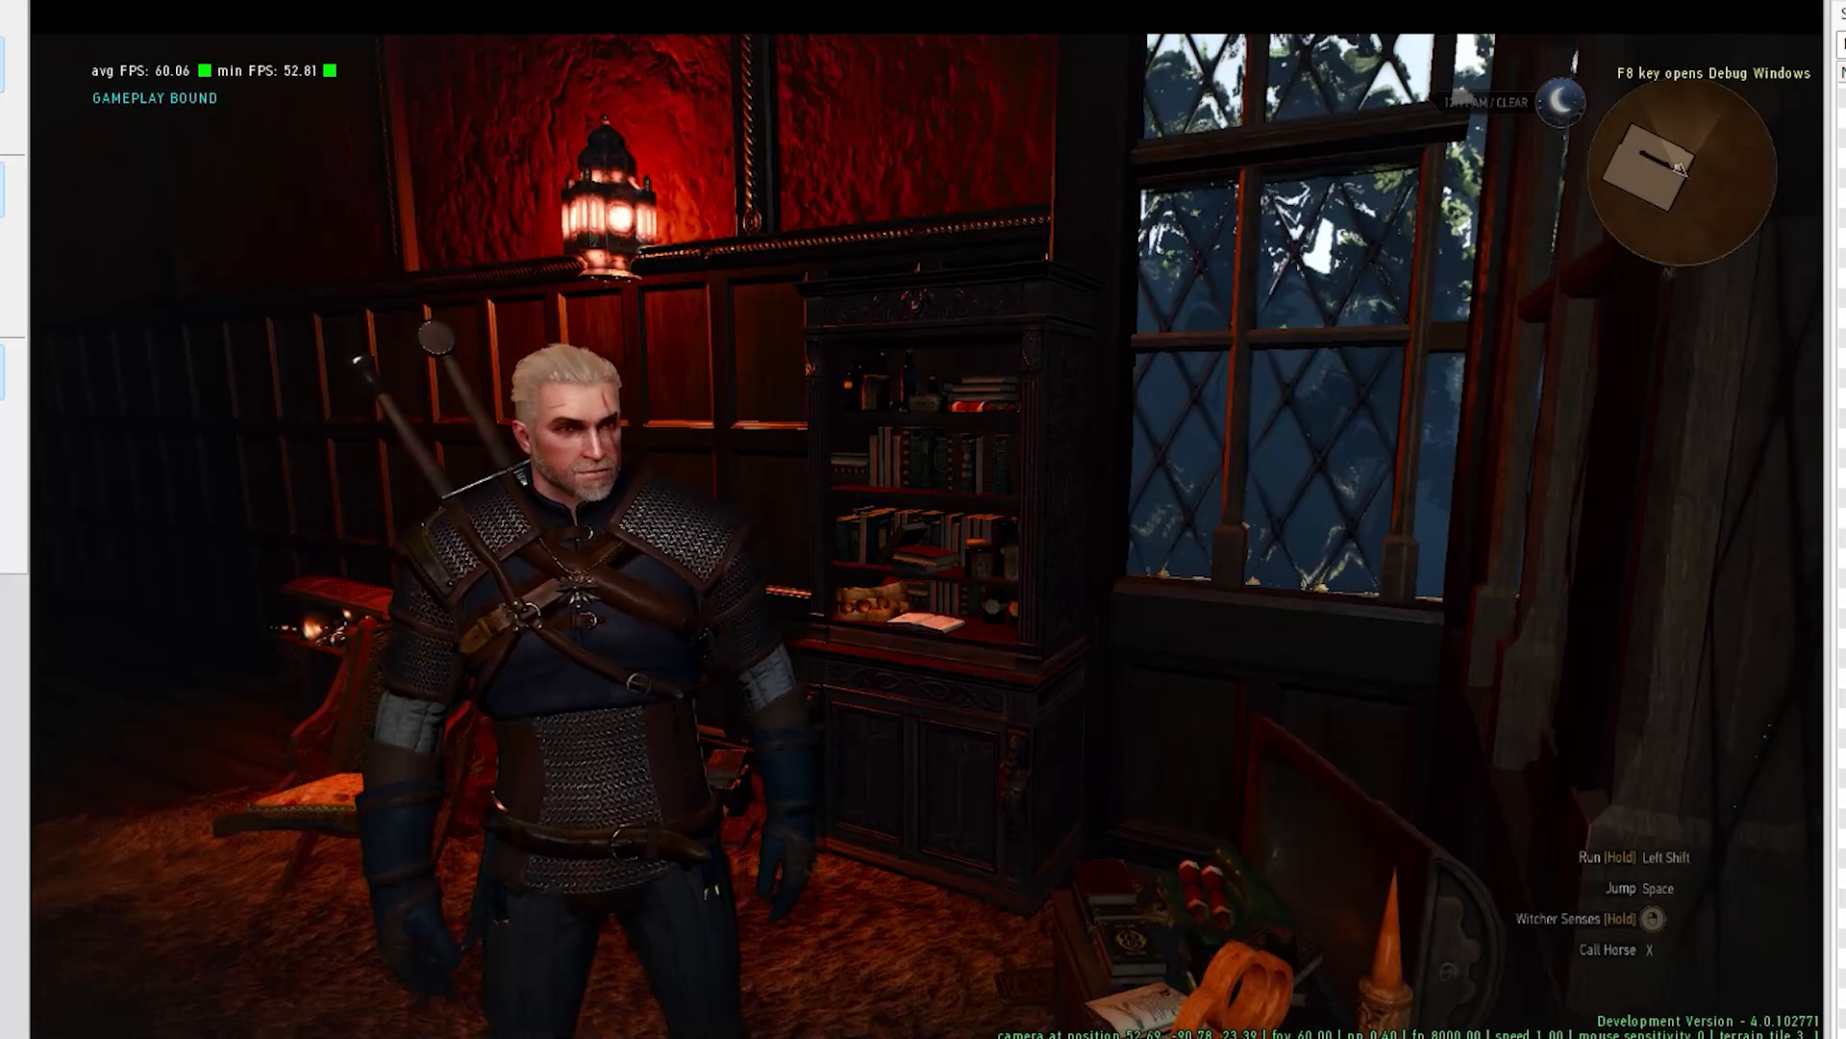
key(w)
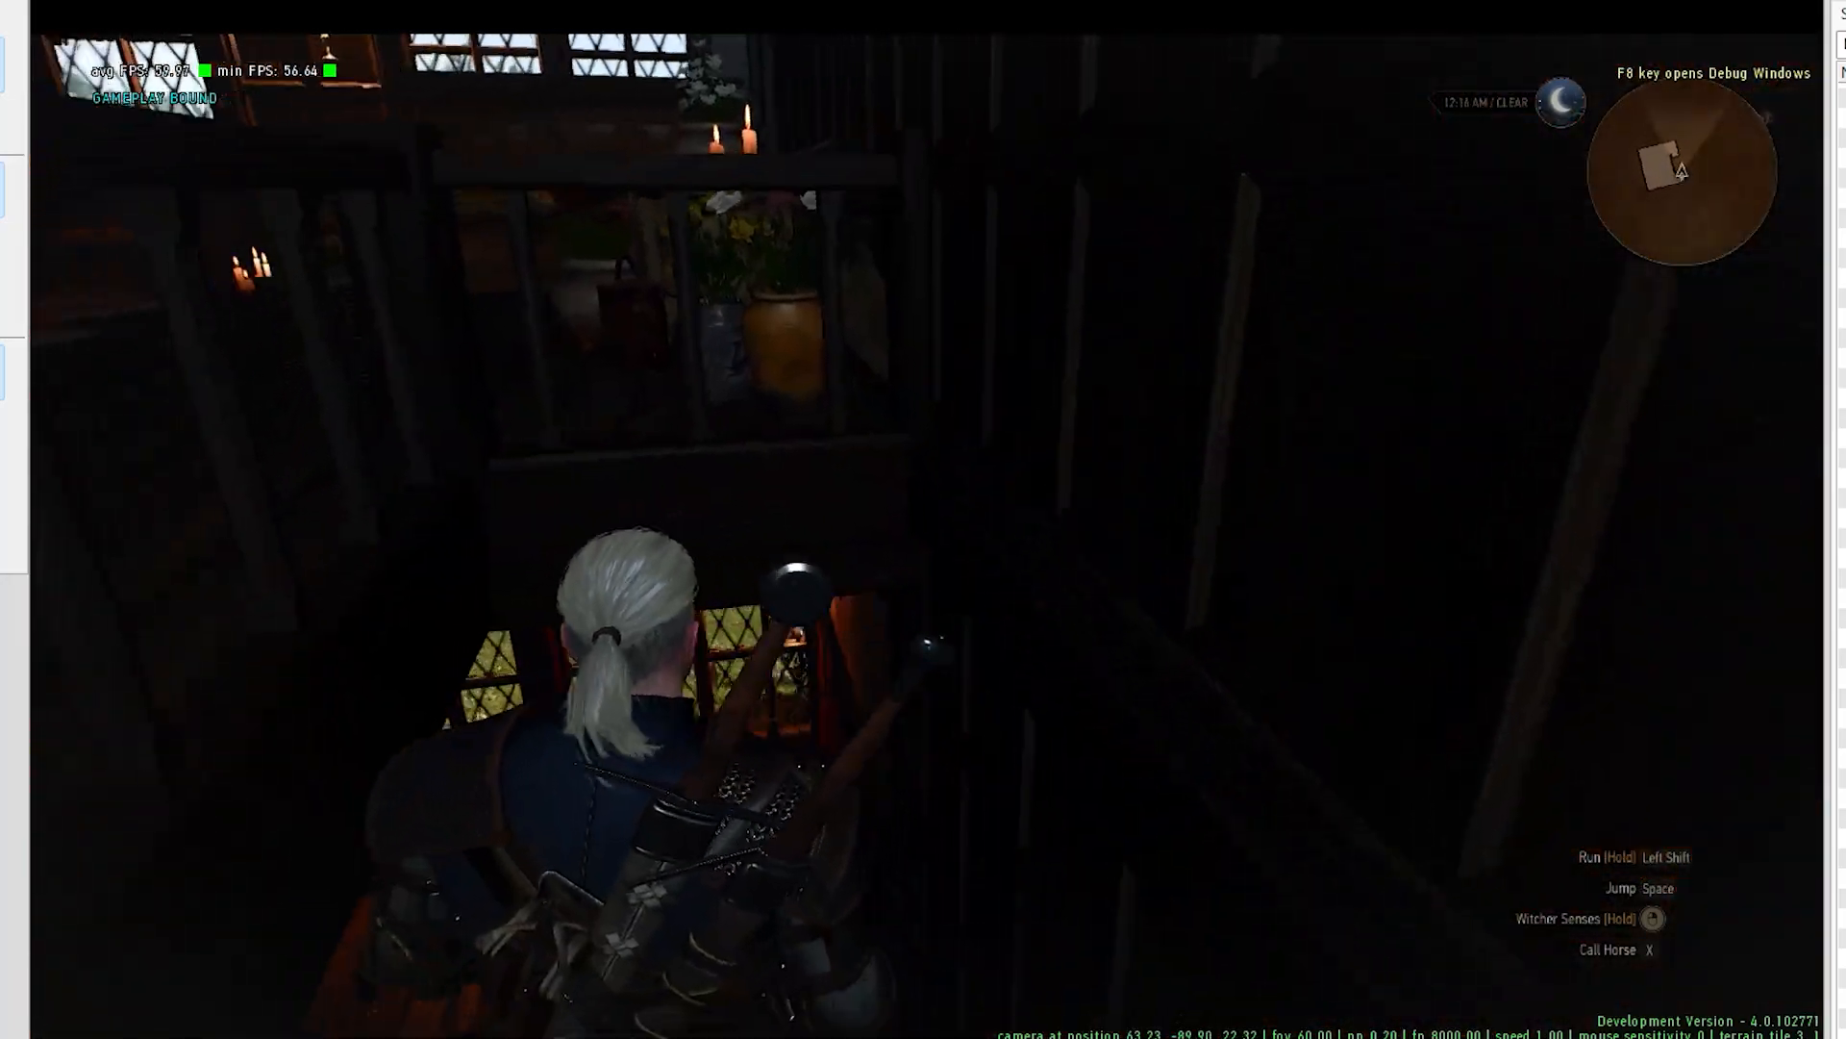
key(w)
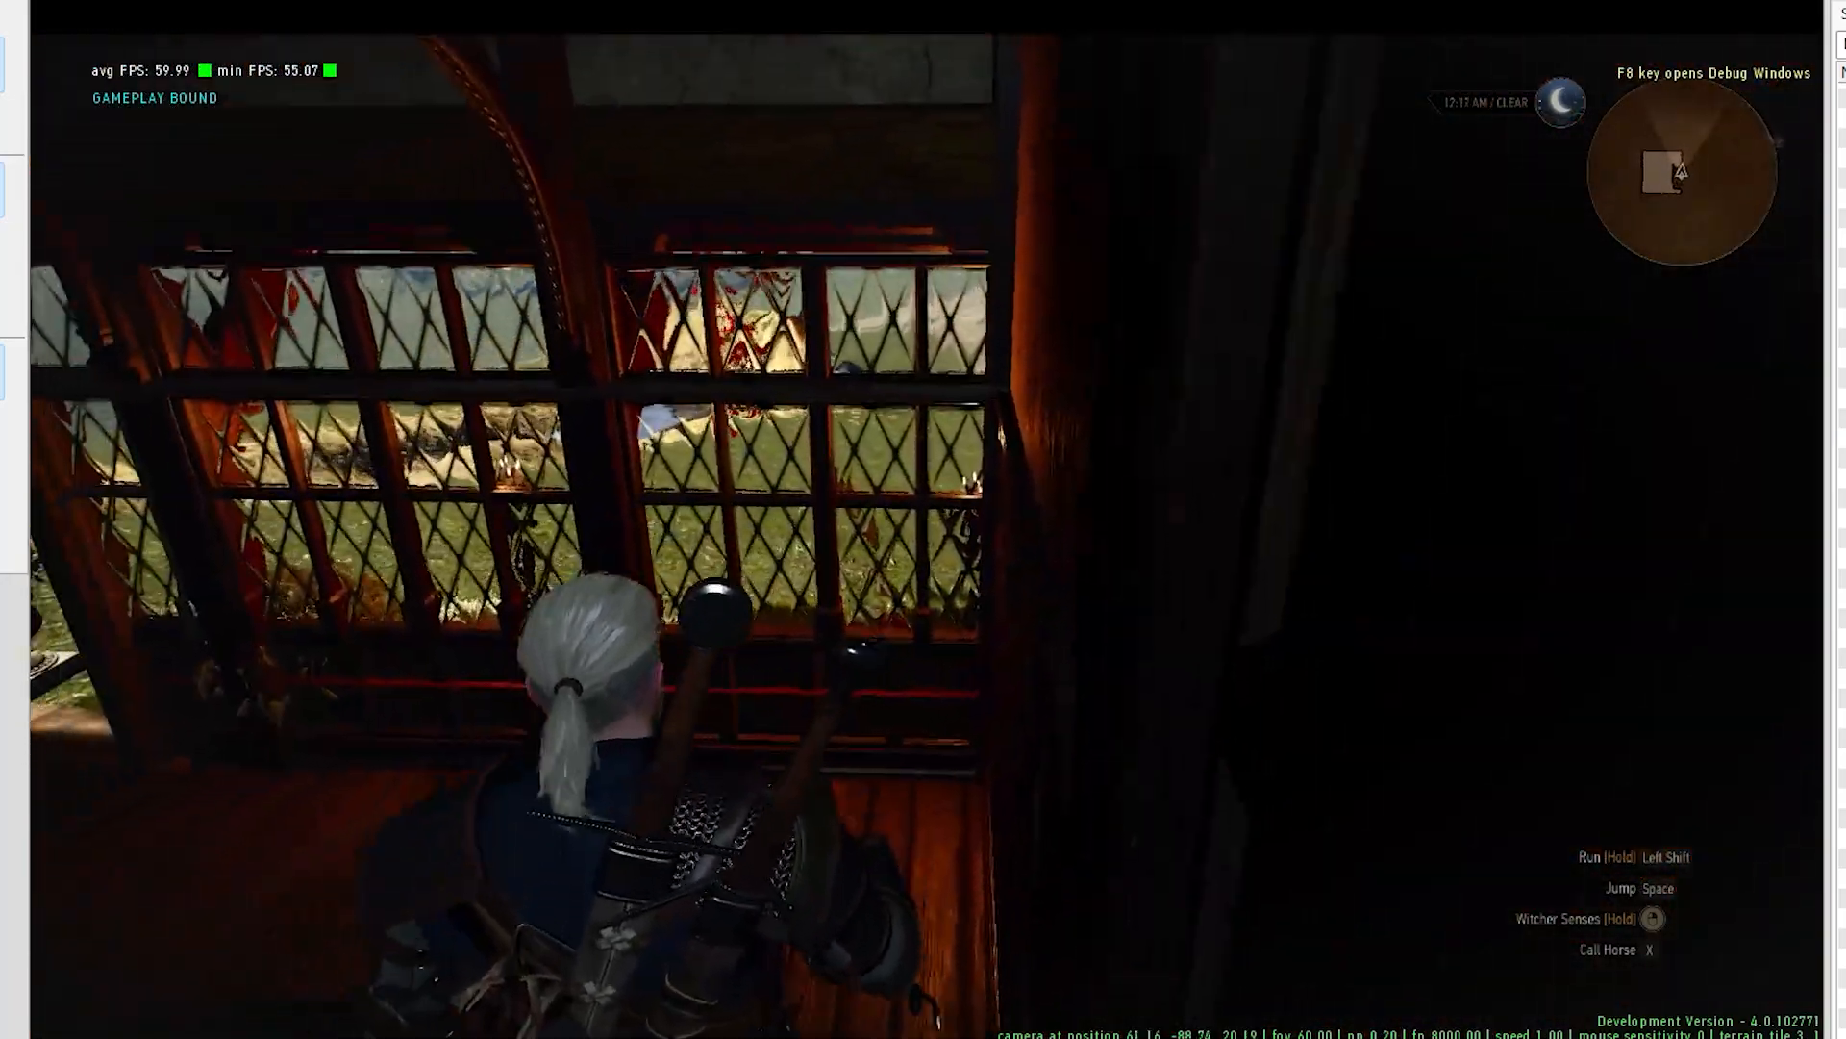
key(w)
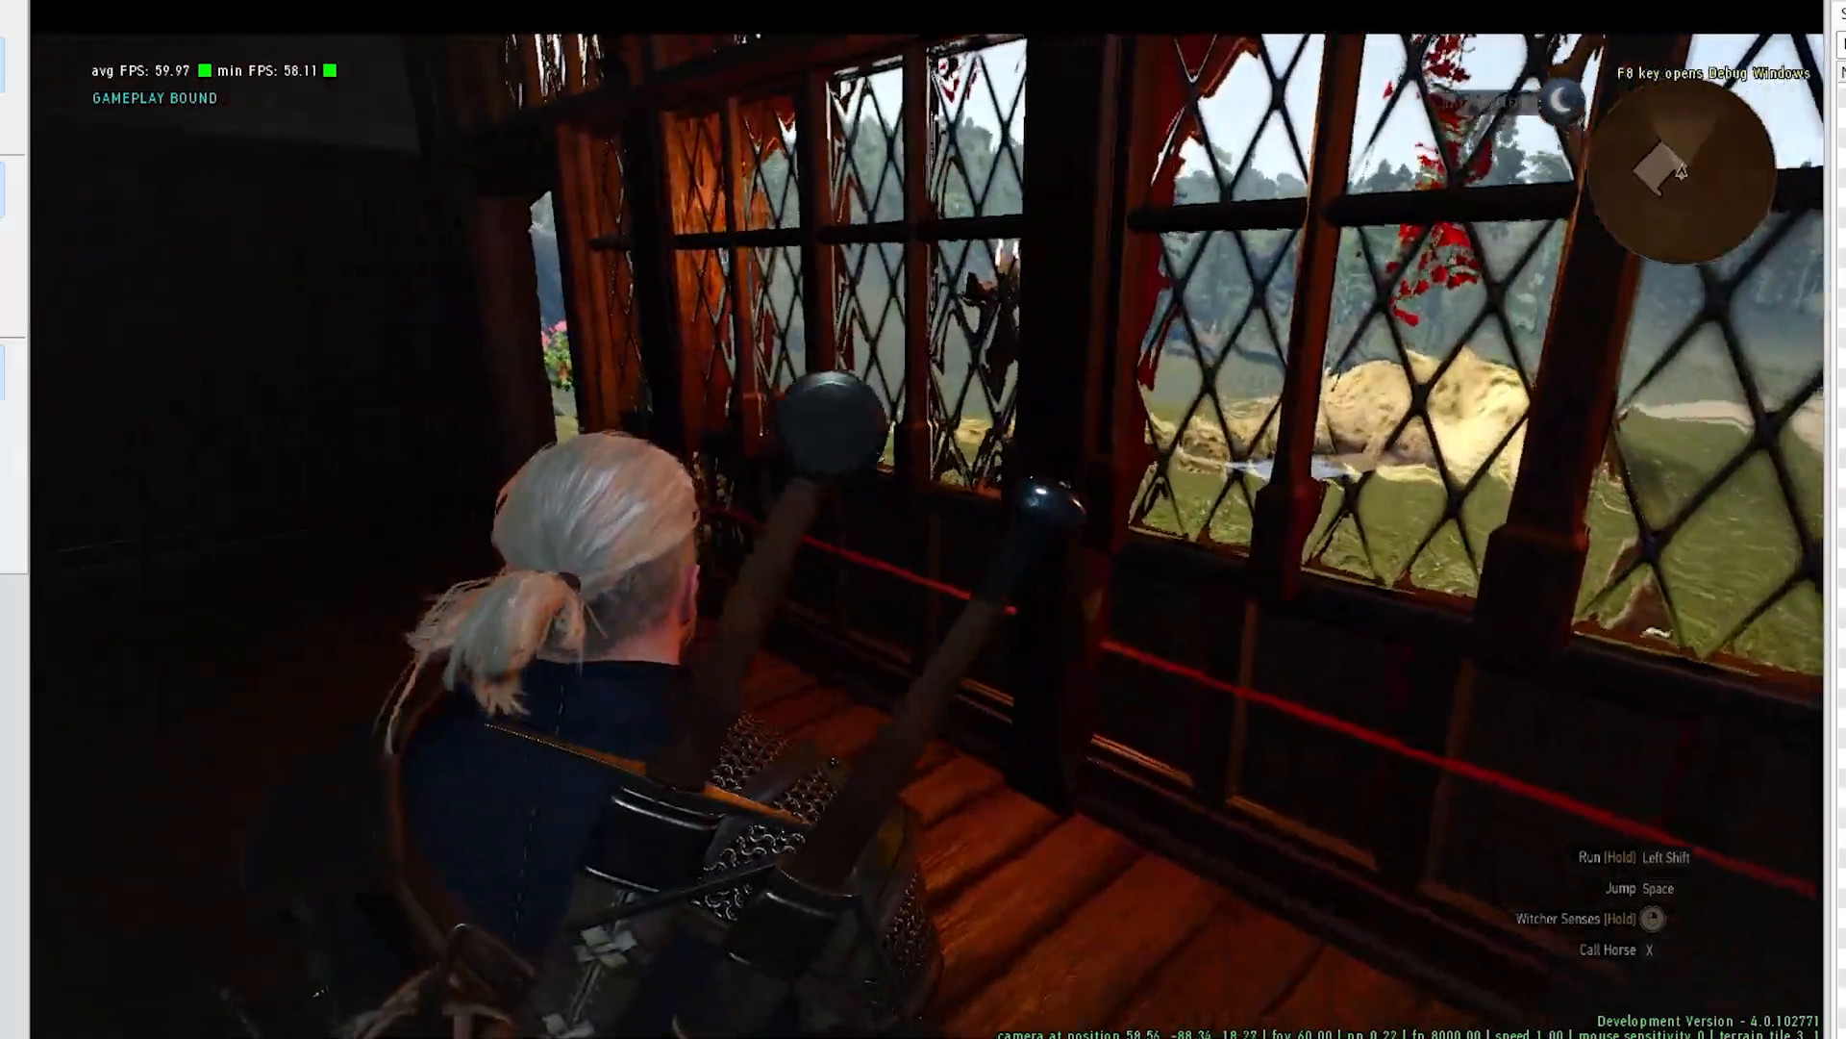
key(a)
key(w)
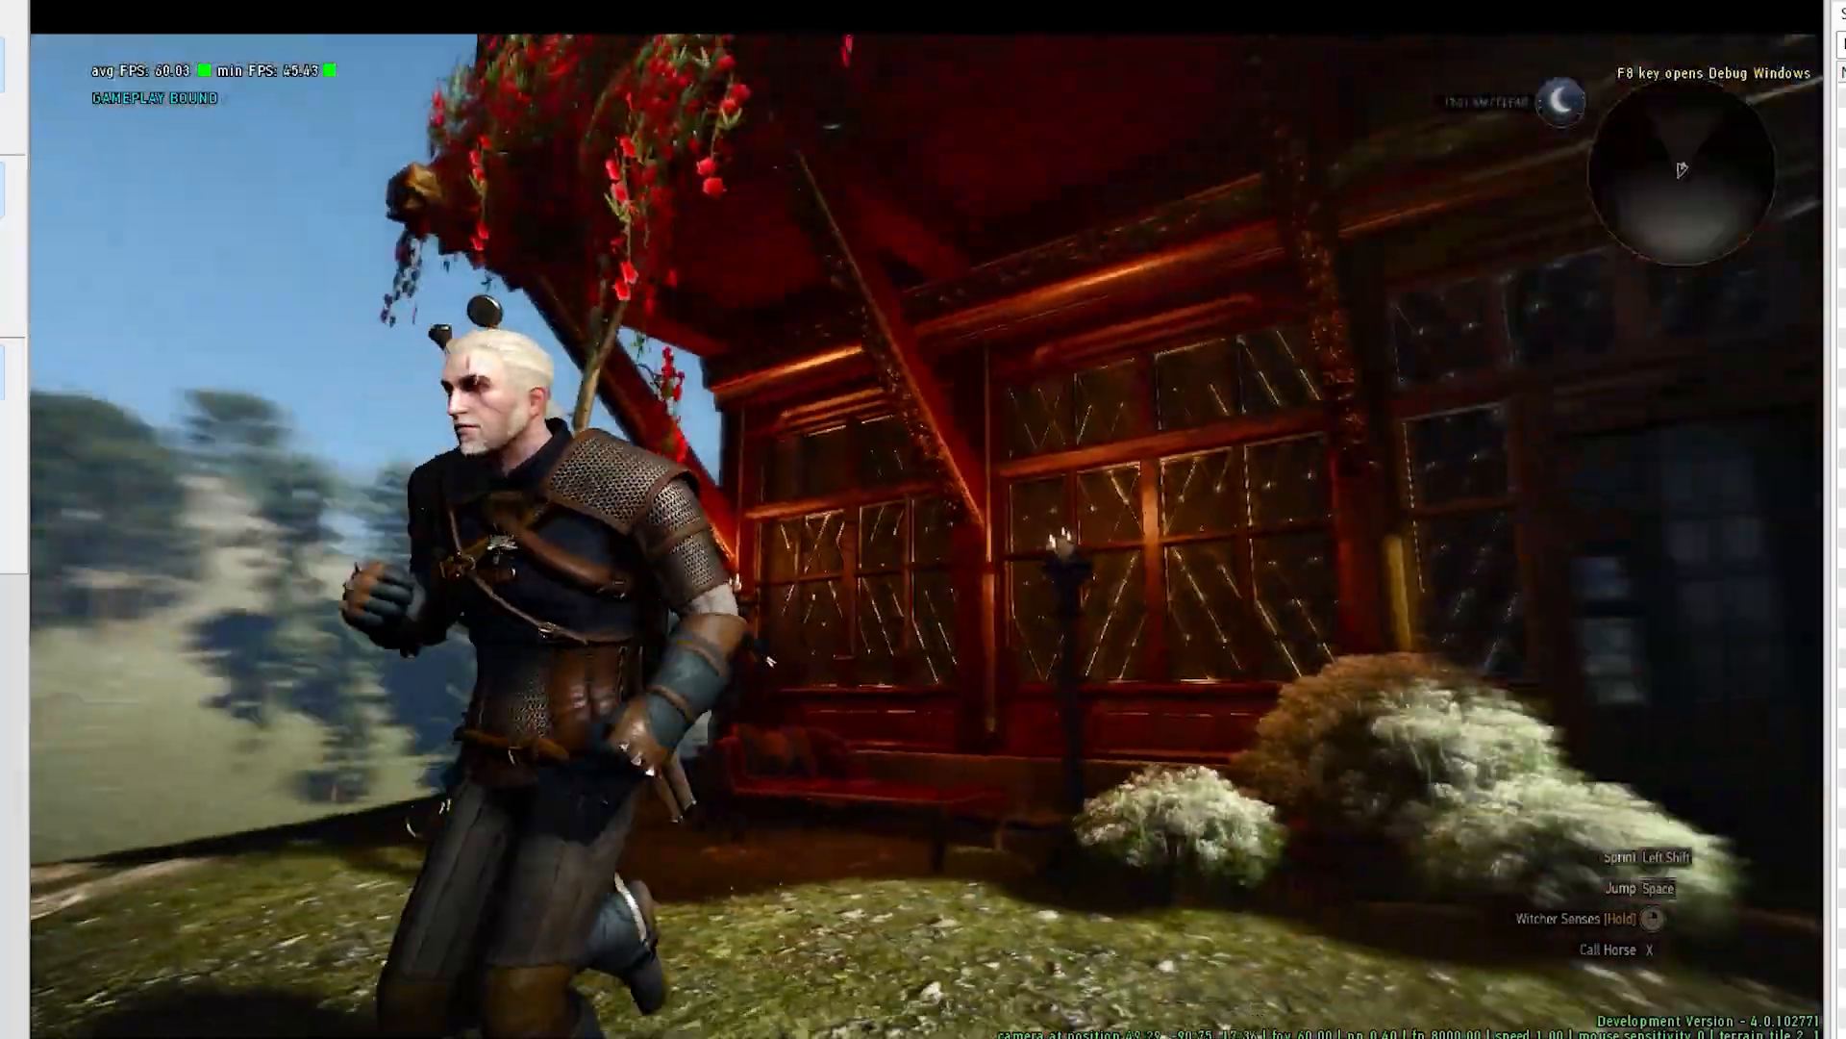
key(w)
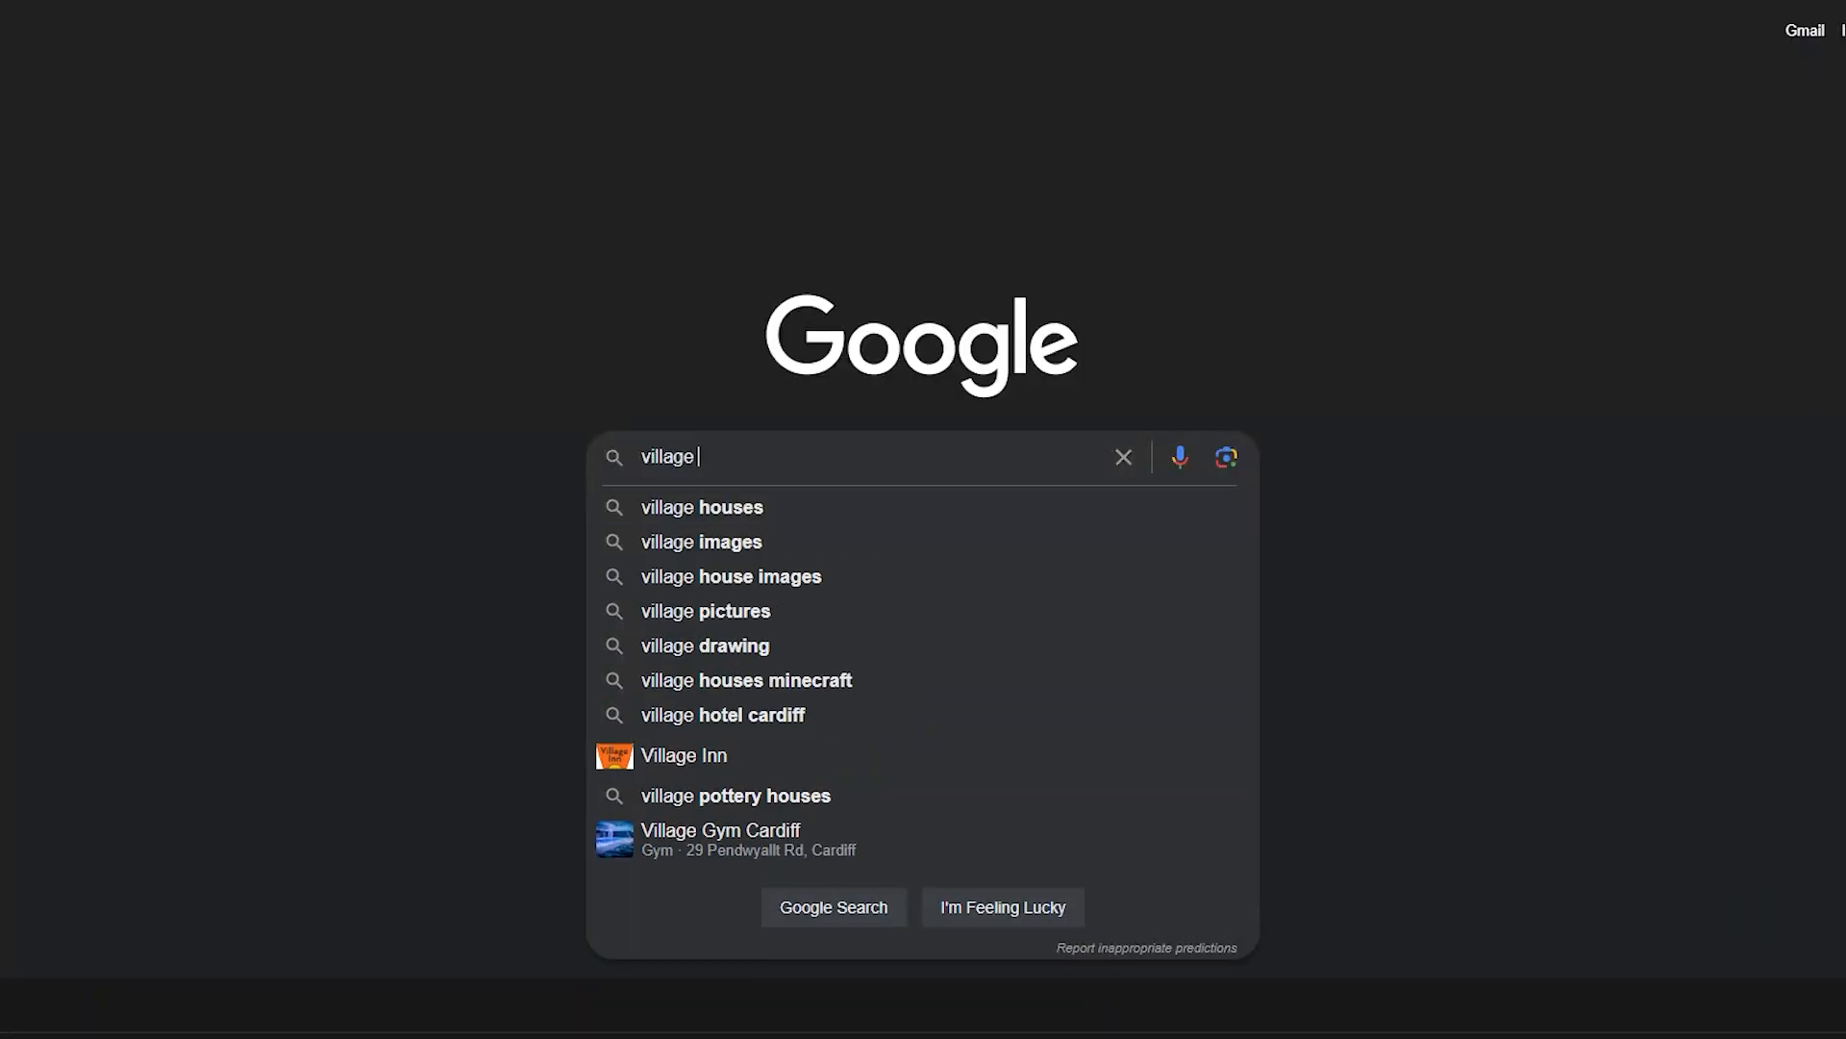
- Switch to Google and search for images of "village houses along a waterfall wales"
text(houses )
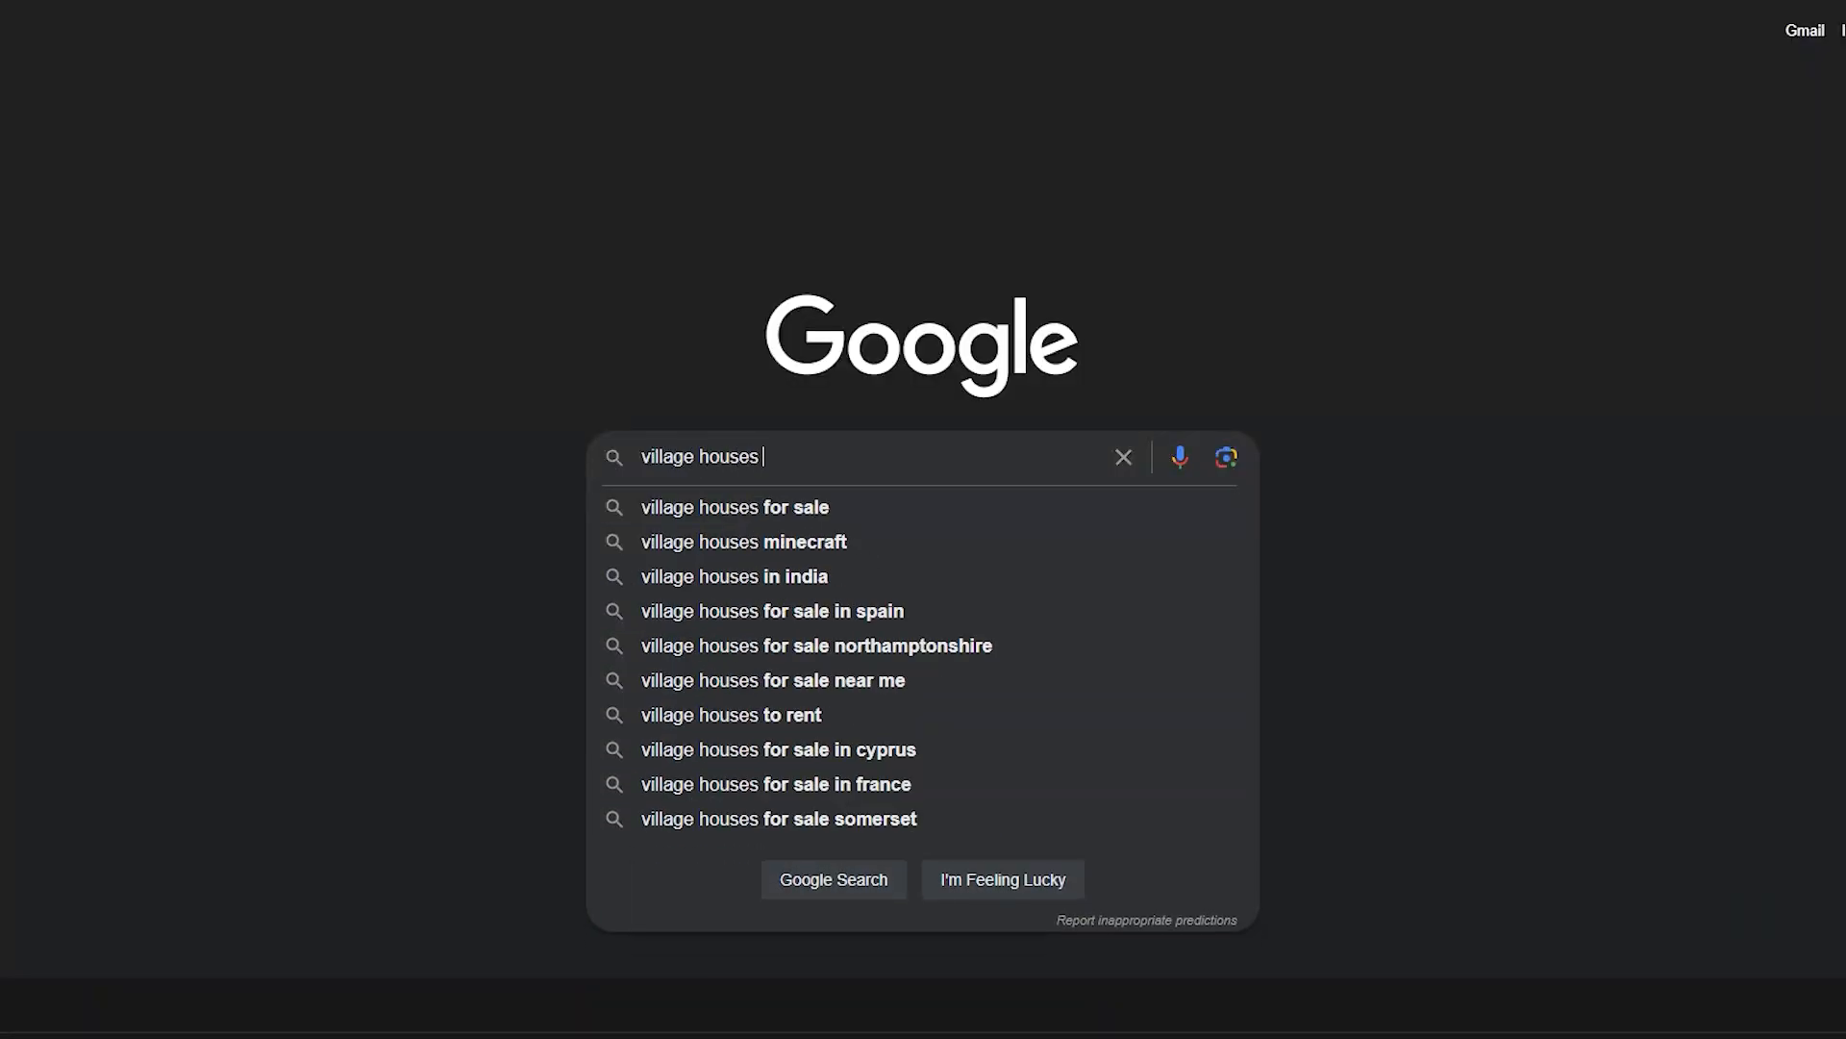
text(along a waterfall wales)
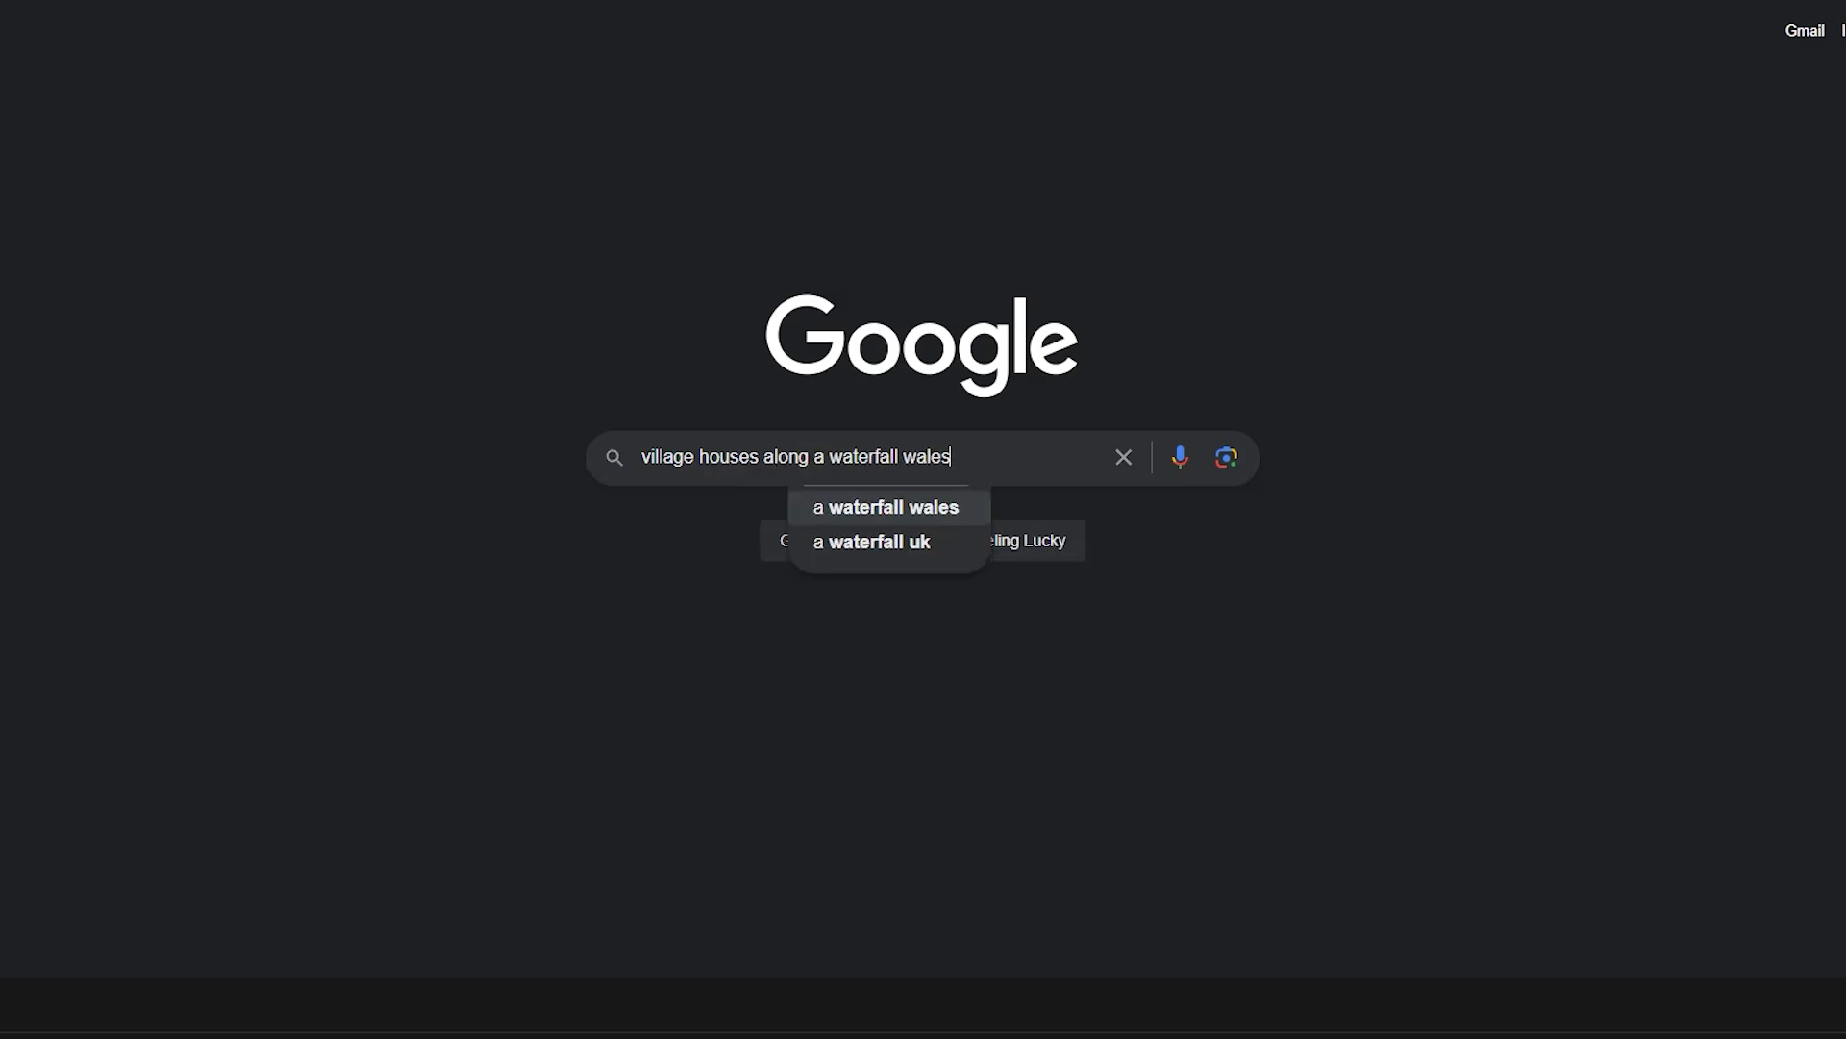
key(Return)
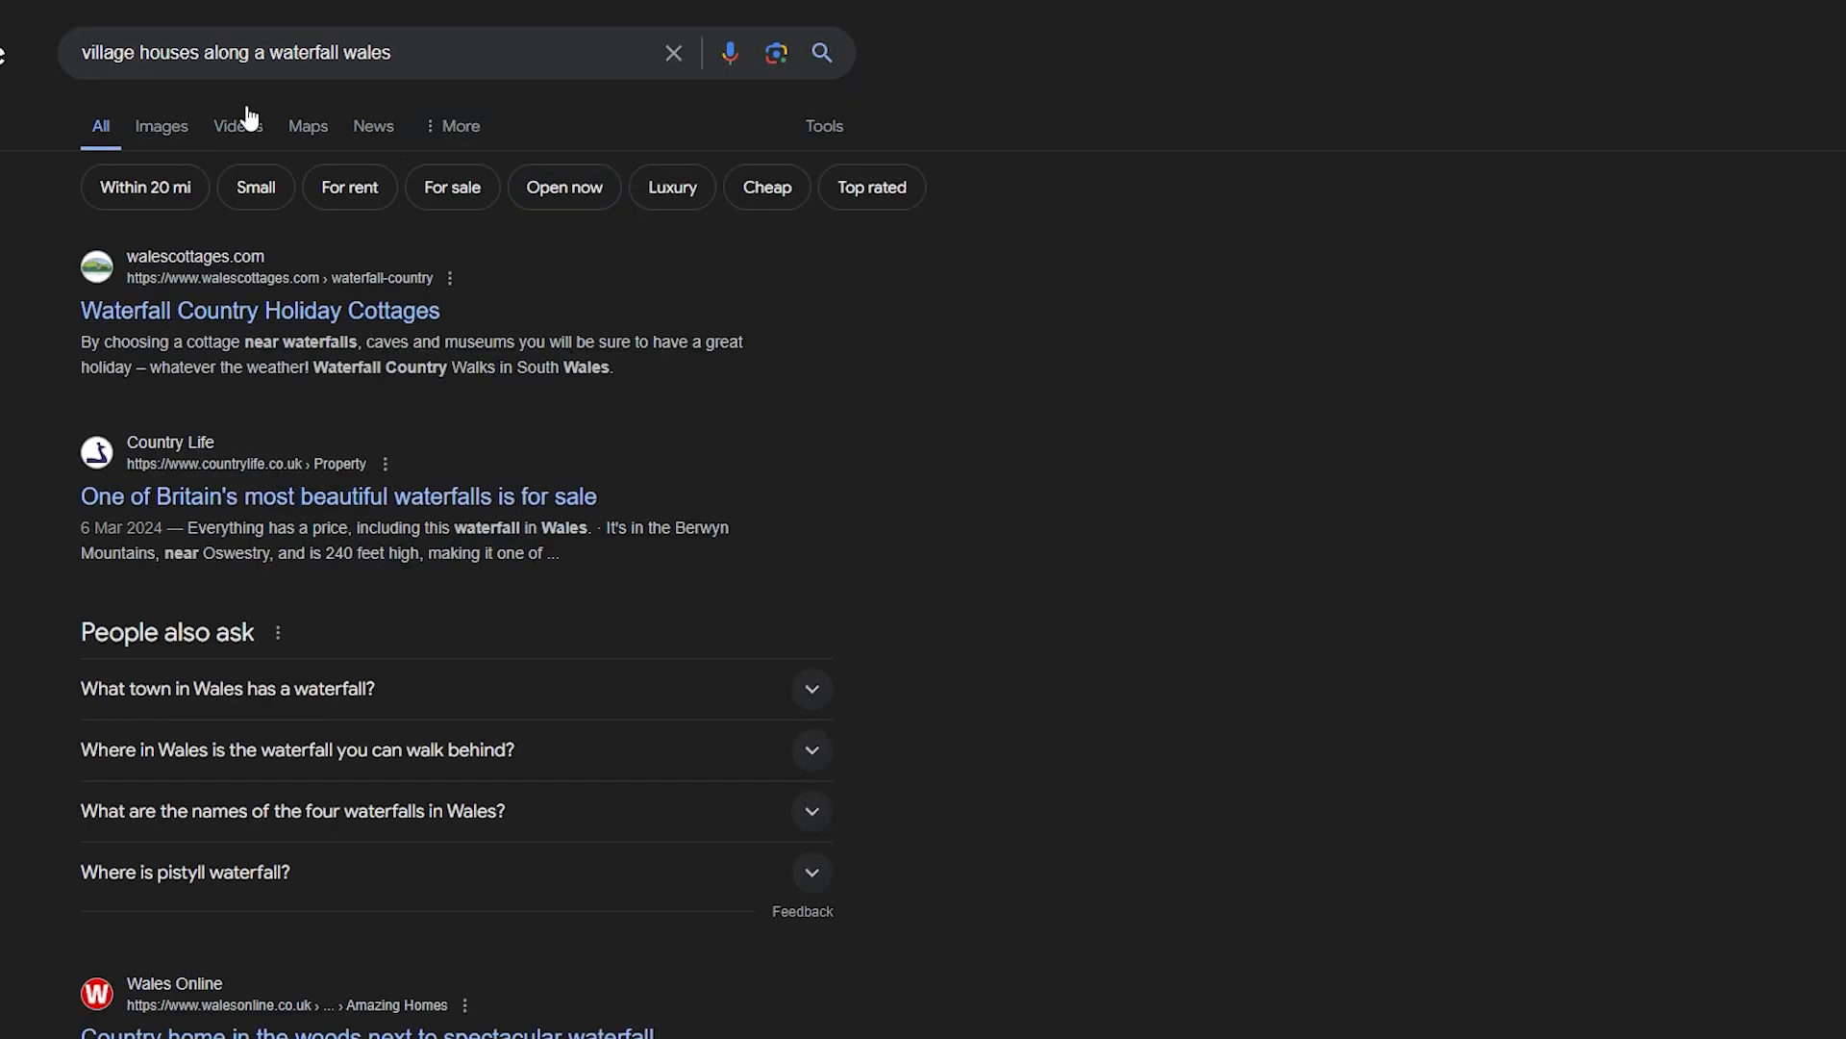
click(161, 126)
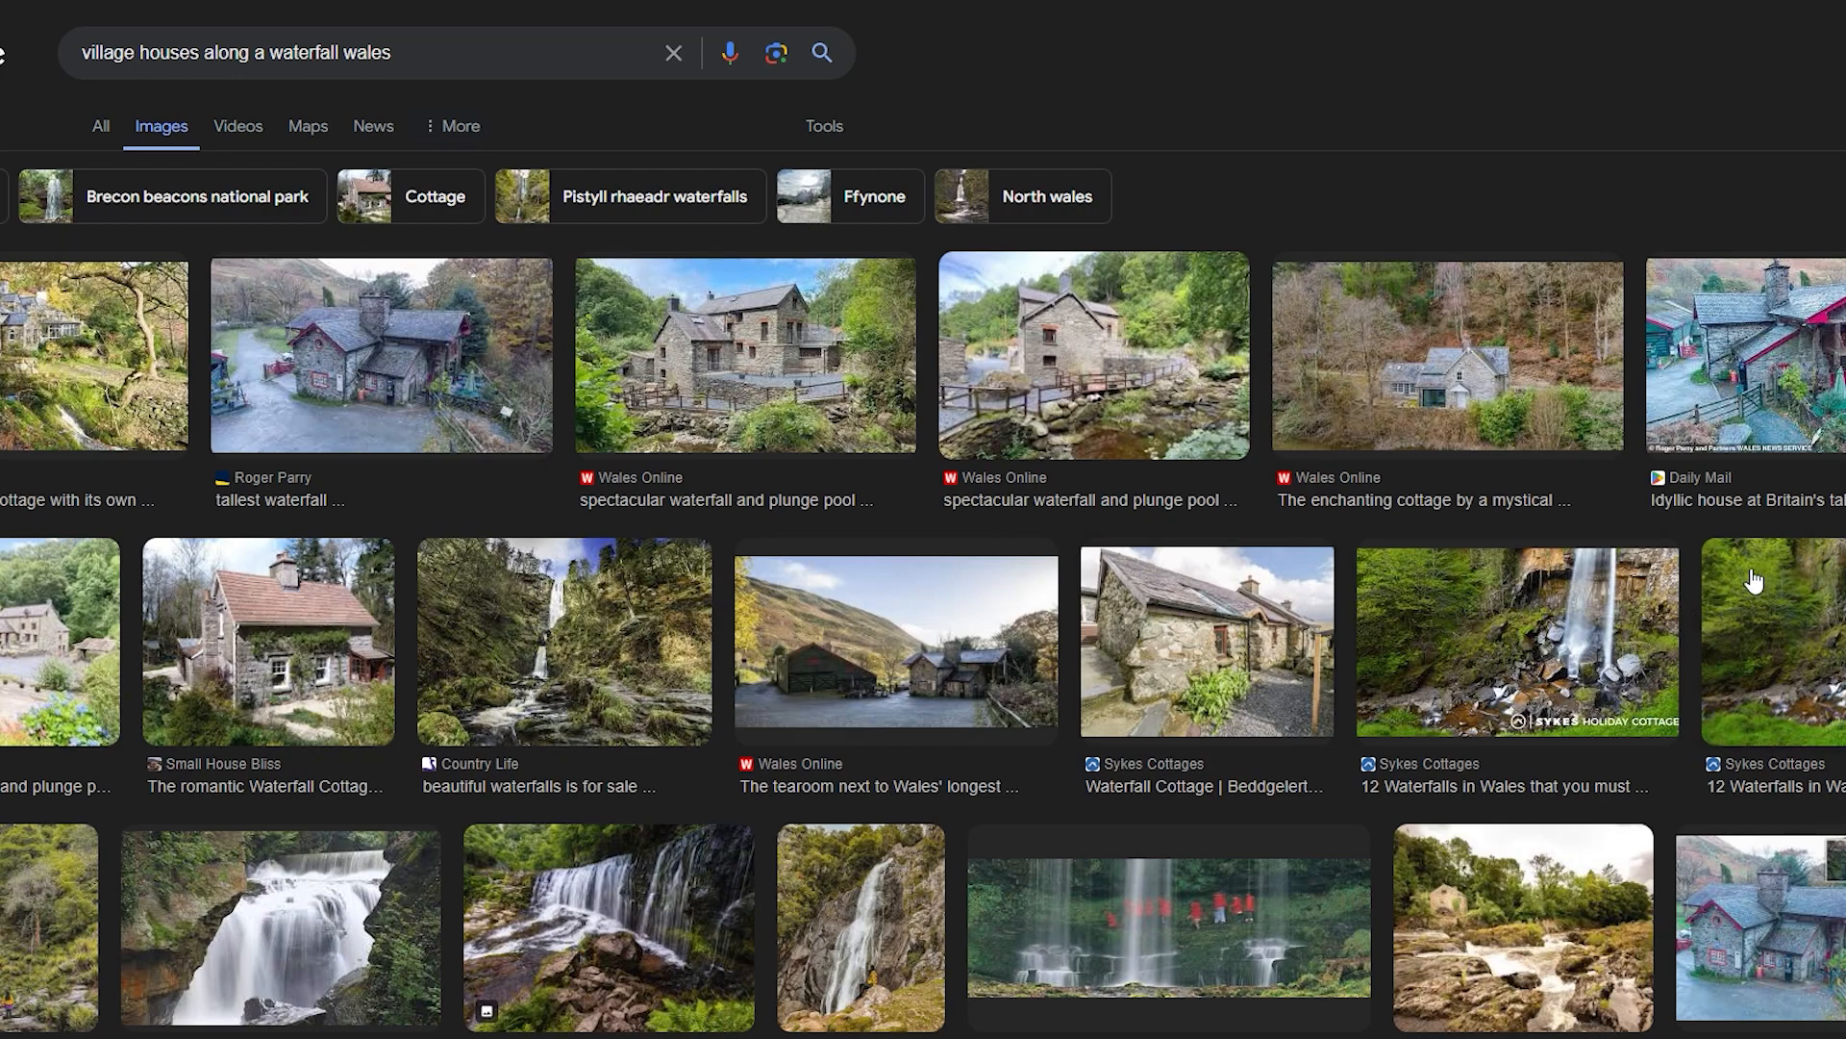
- Browse the image results and preview several waterfall and stone cottage pictures as layout references
scroll(1693, 596, down, 1)
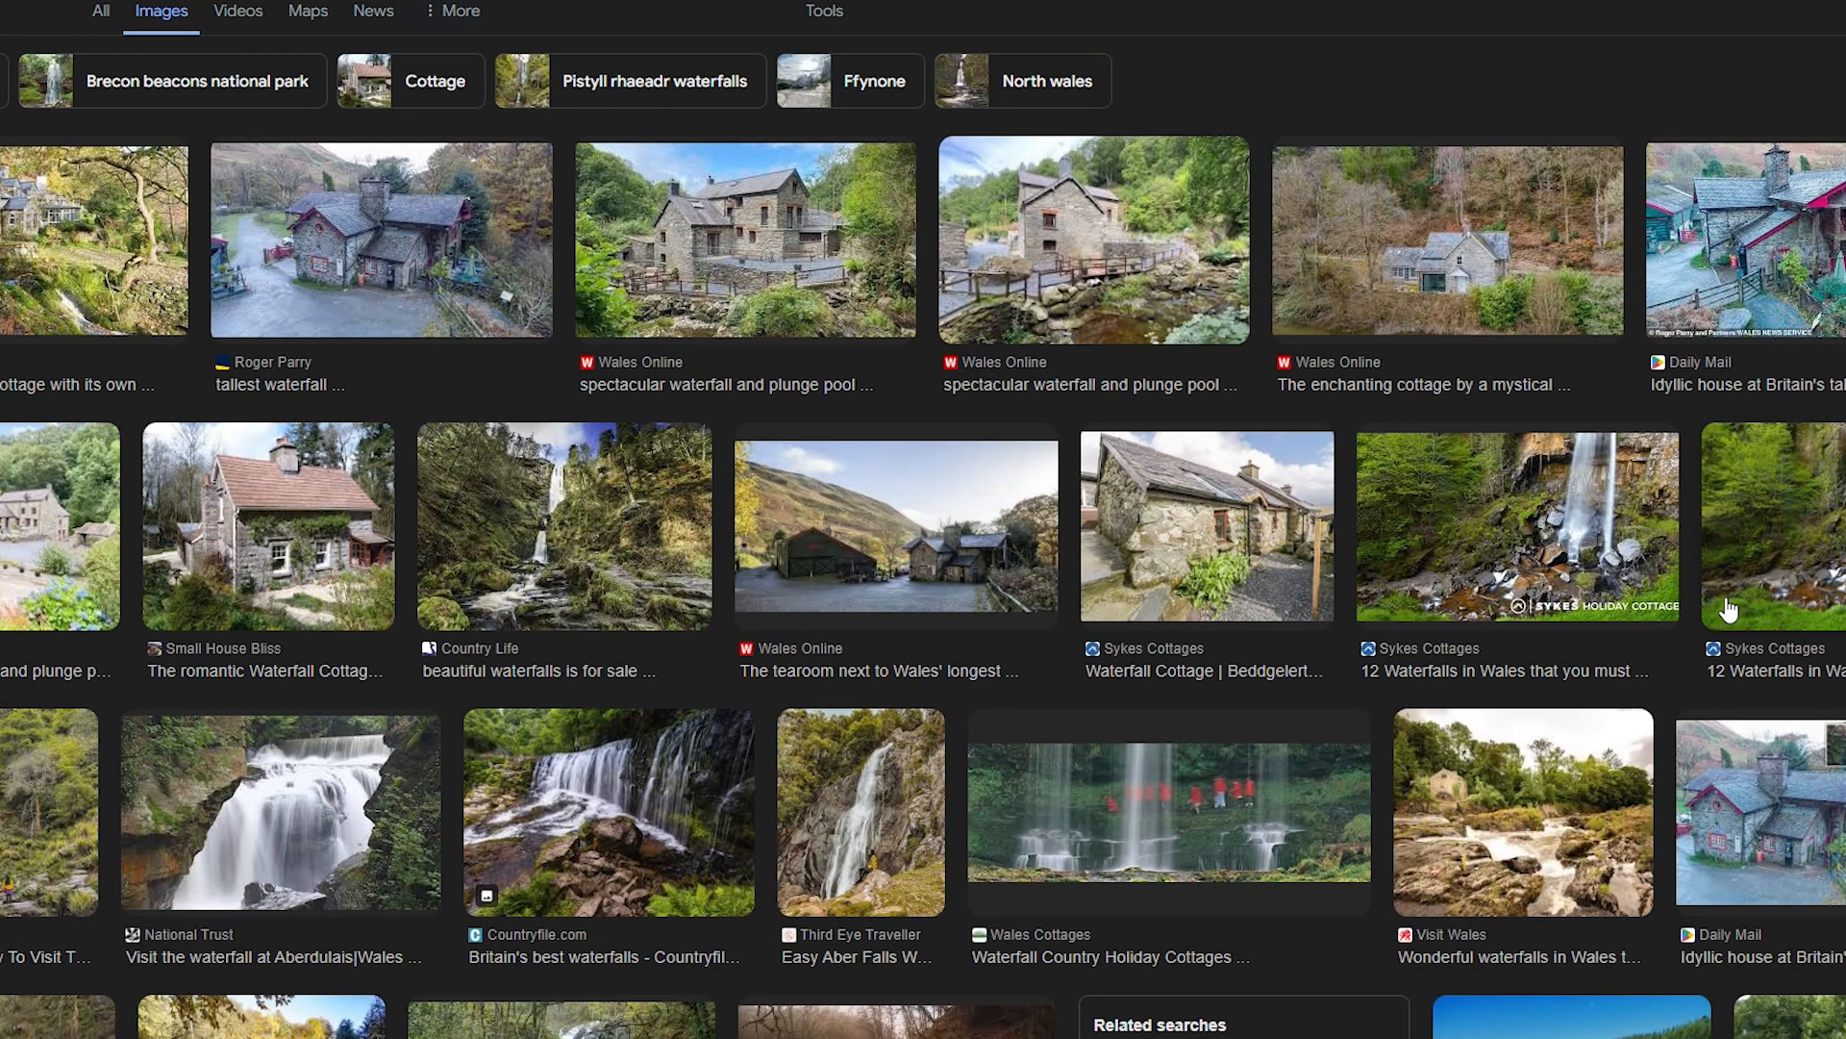
click(1770, 539)
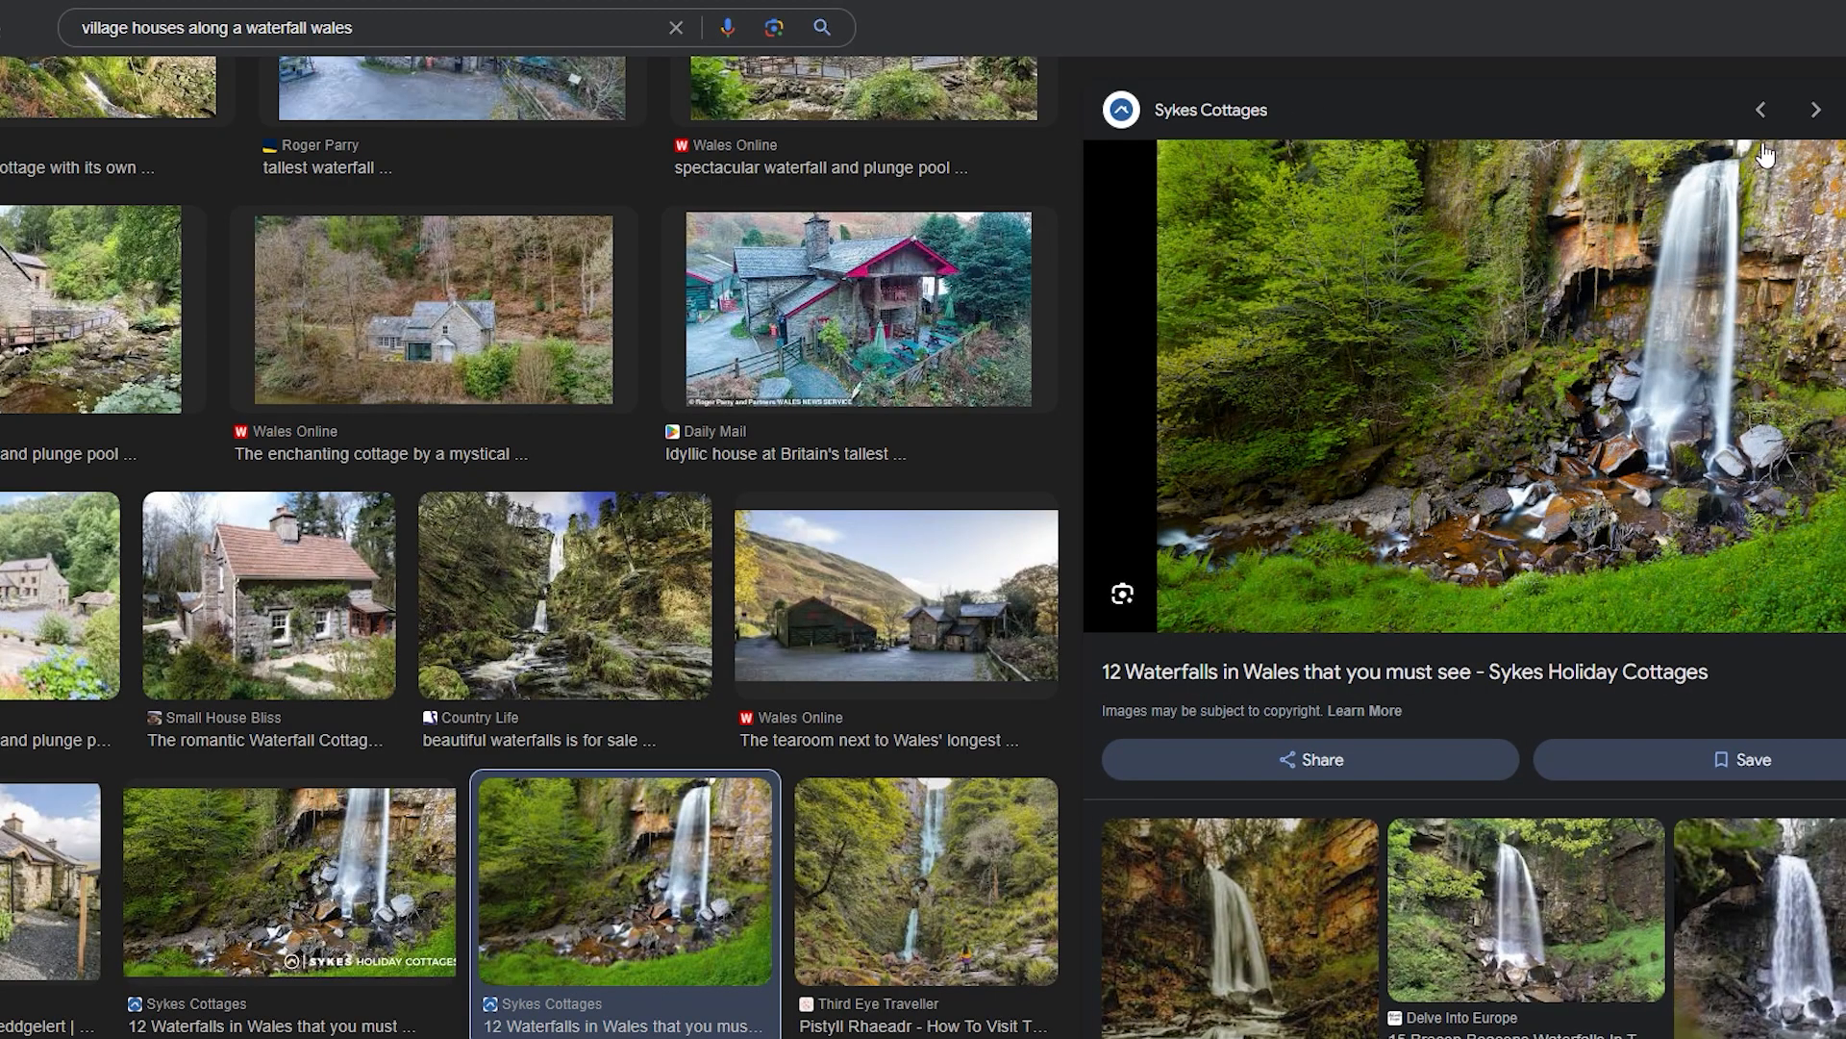
scroll(1127, 558, down, 1)
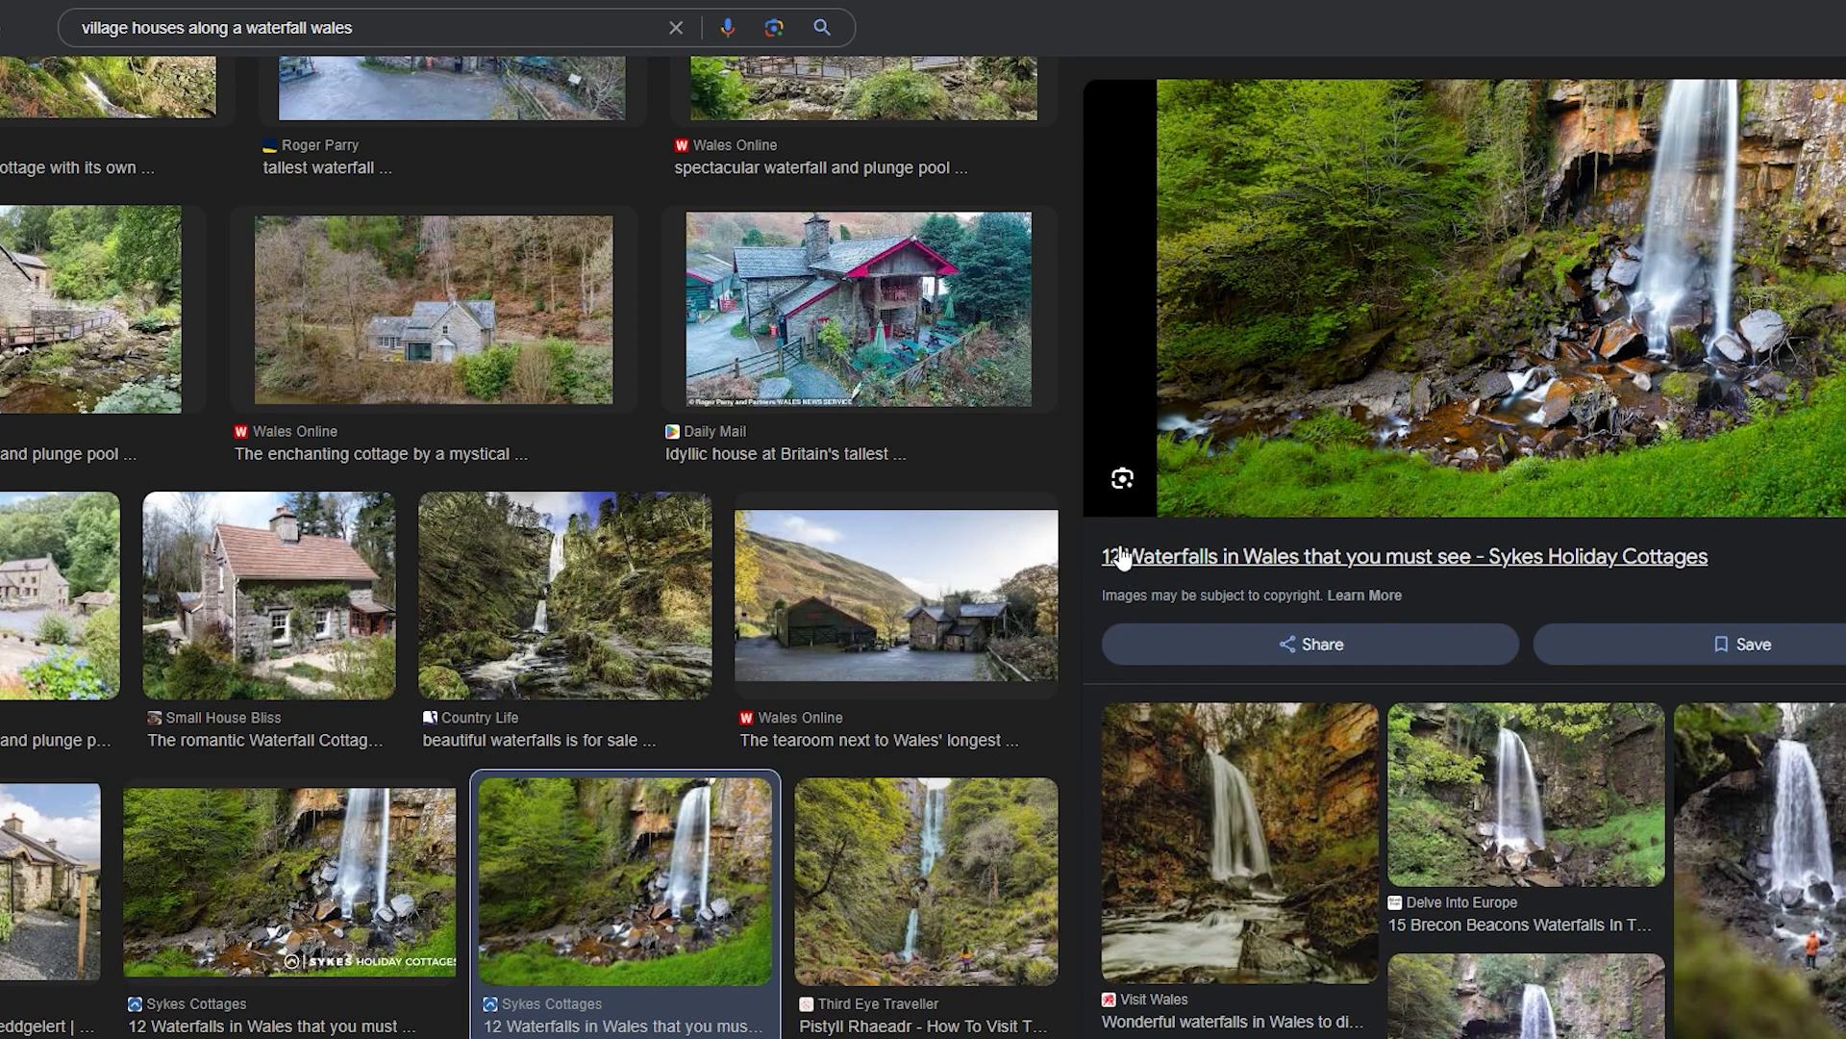
click(914, 1000)
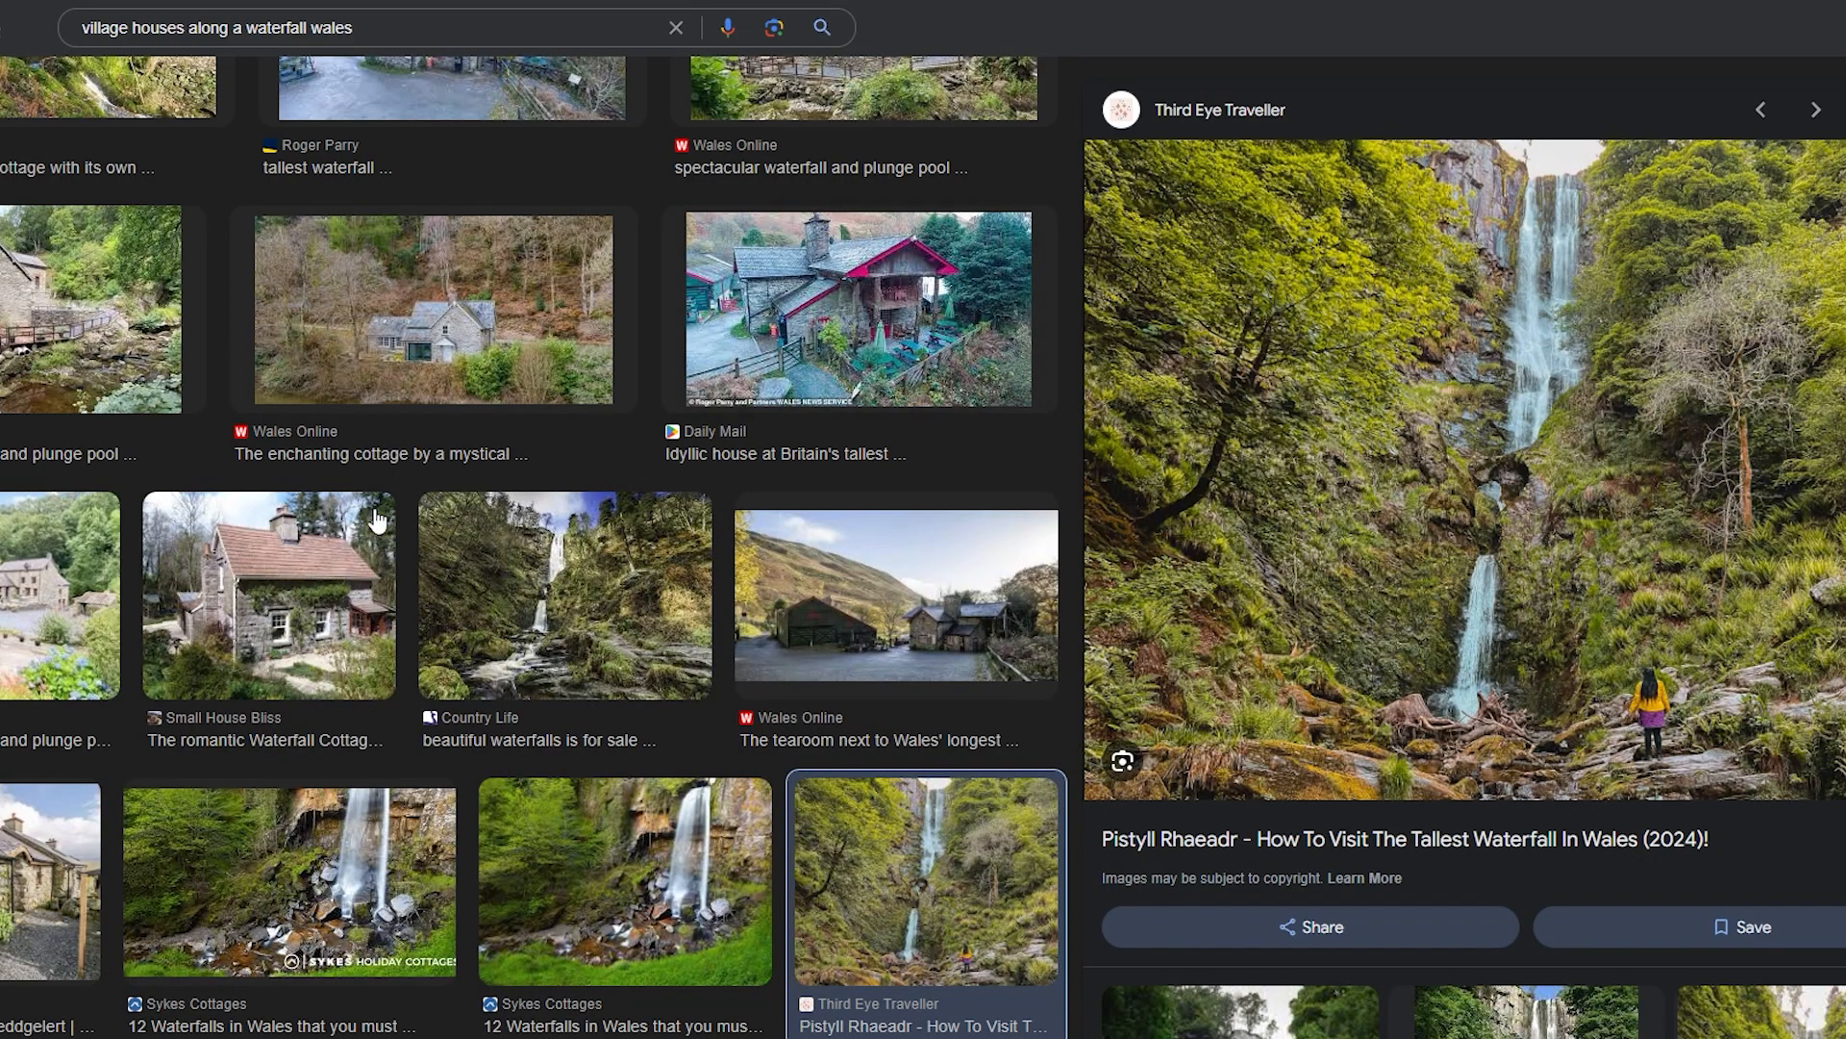
click(269, 596)
scroll(163, 693, down, 10)
scroll(163, 693, up, 10)
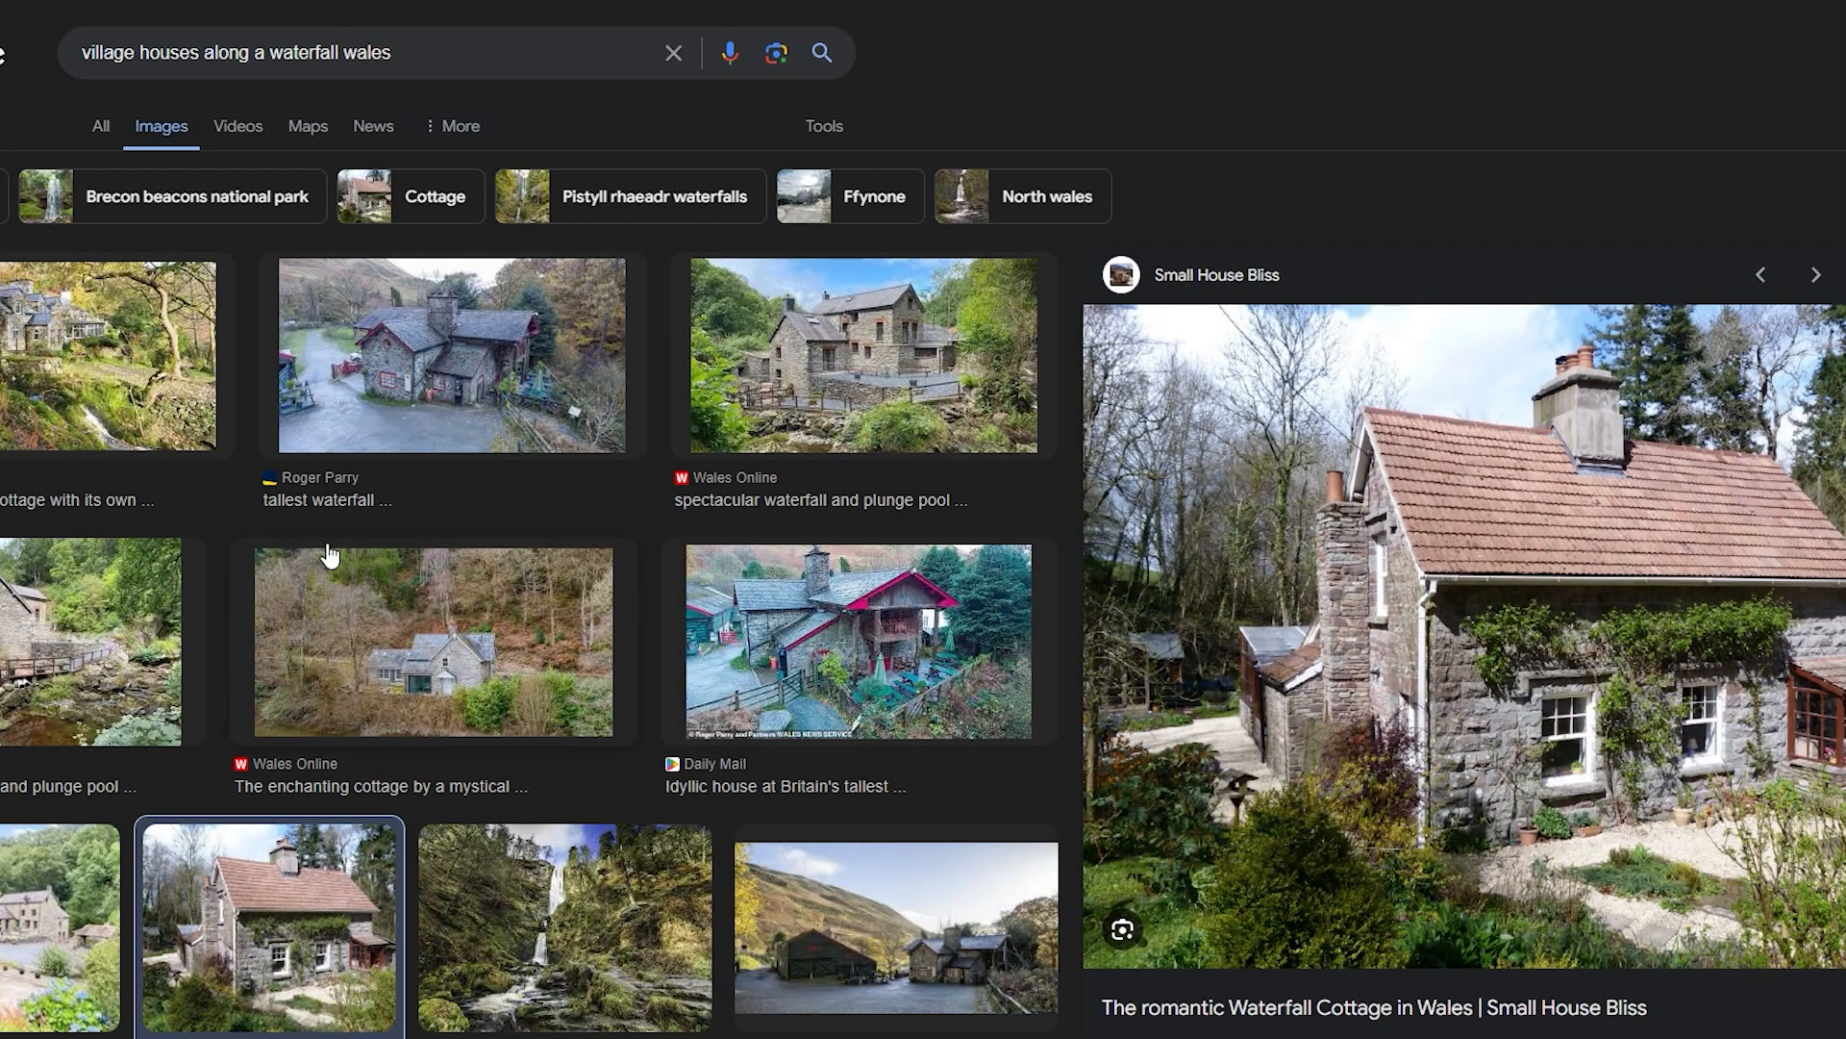
click(53, 415)
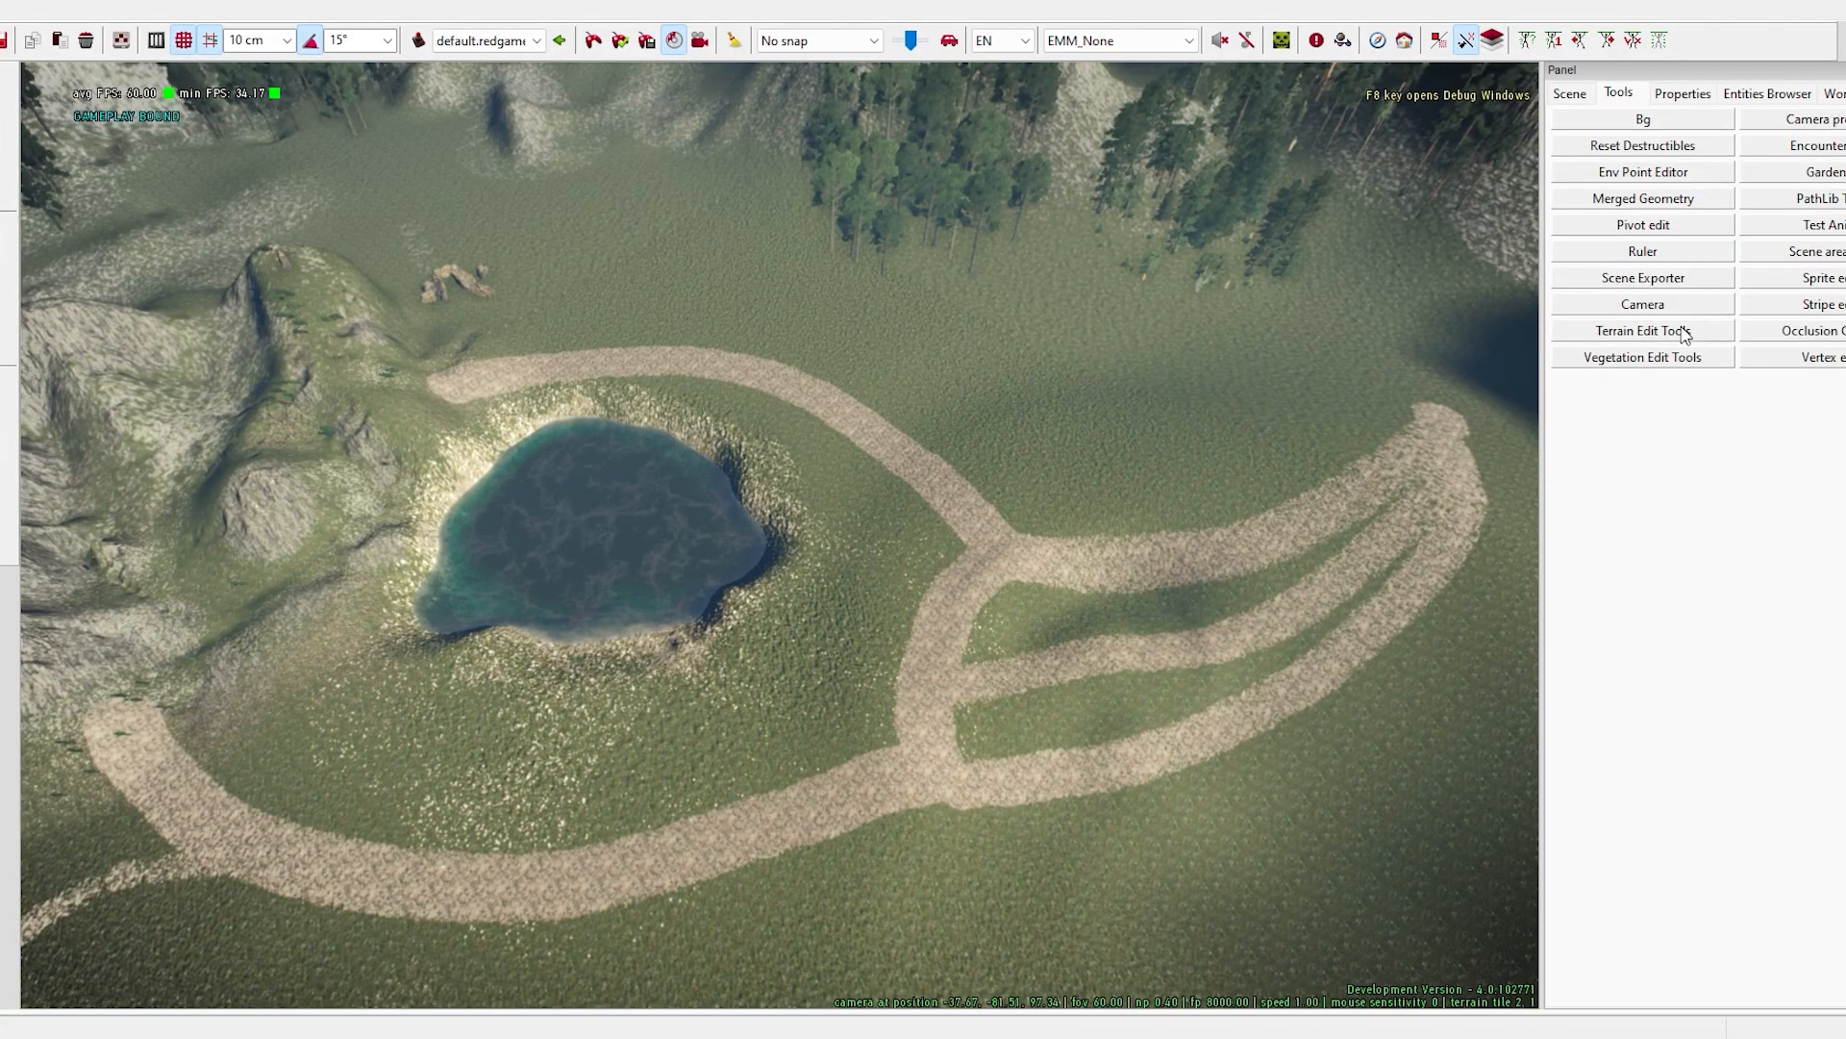
- Switch to REDkit, open the Terrain Edit Tools and choose the ground_road material for painting the terrain
click(1685, 335)
scroll(1274, 573, up, 3)
click(1212, 247)
drag(961, 73, 1823, 73)
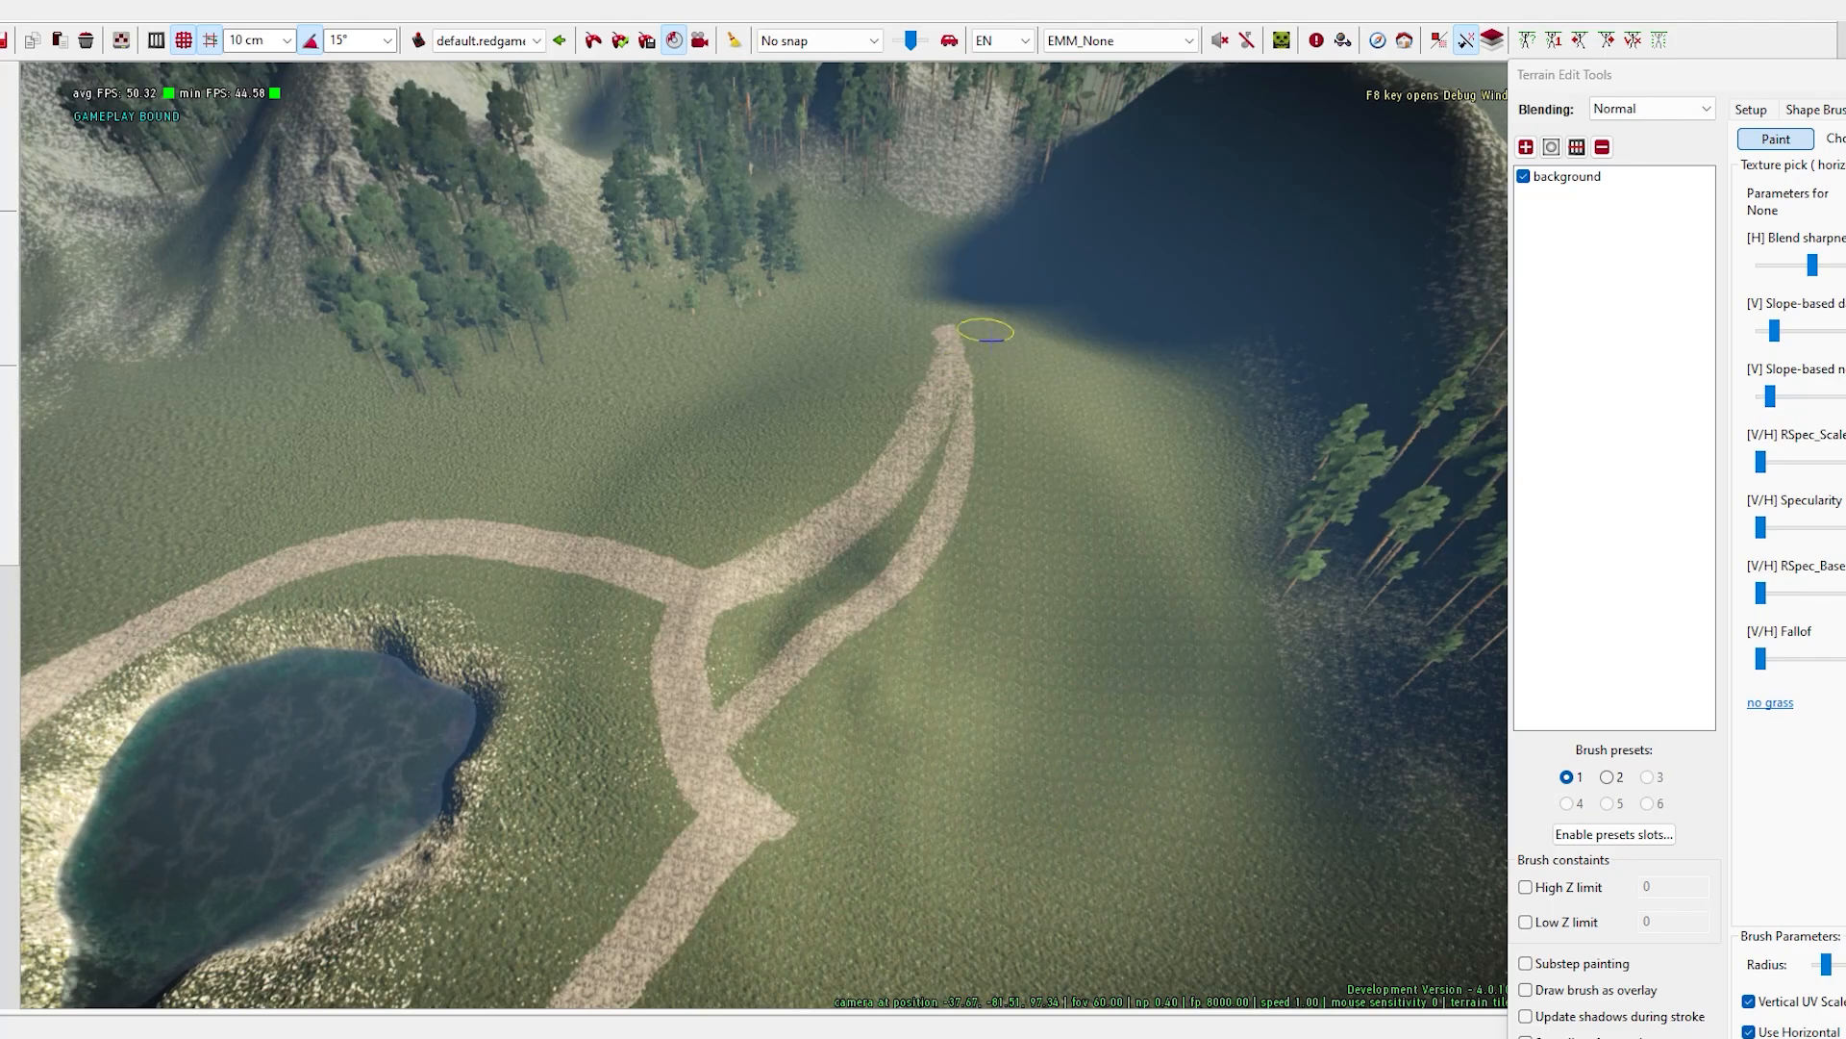
drag(1775, 90, 1298, 48)
scroll(1390, 631, down, 5)
click(1371, 620)
- Paint ground_road paths branching from the existing road junction across the grassy slope beyond the pond
drag(1154, 33, 1530, 41)
click(787, 813)
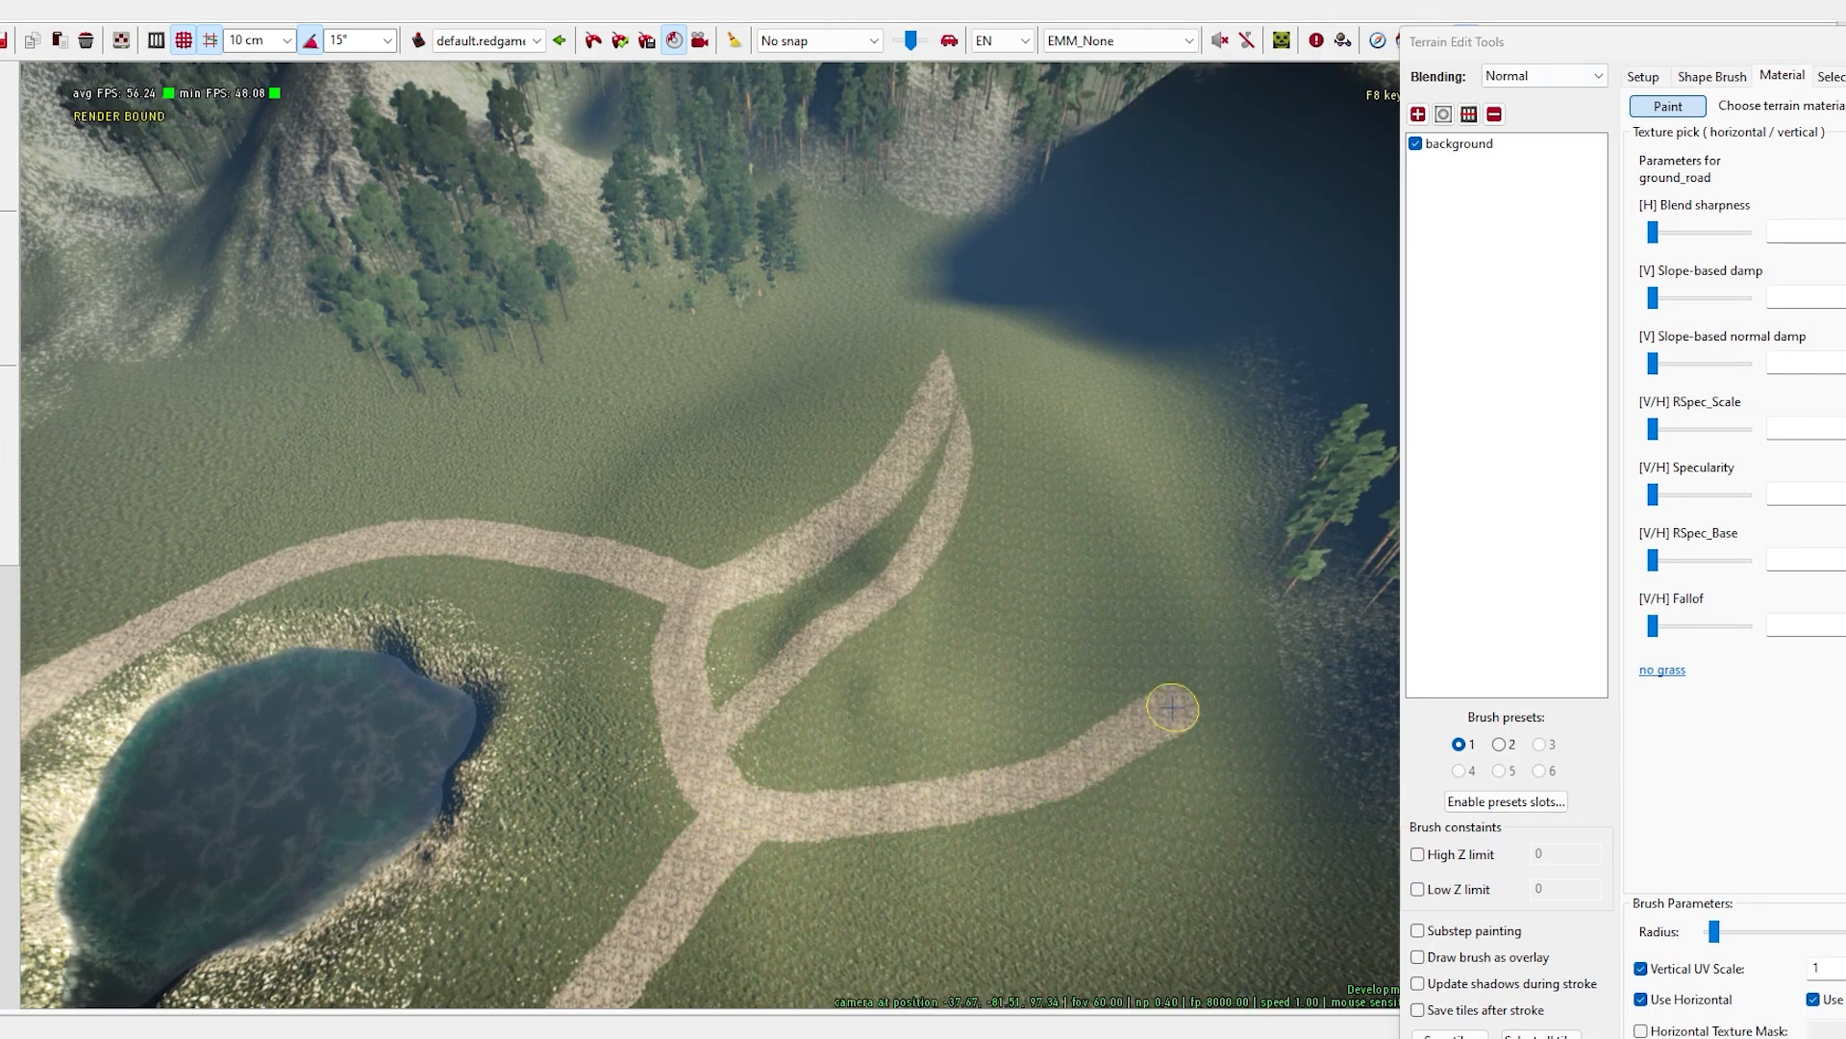
right_drag(781, 708, 778, 532)
mouse_move(891, 765)
right_down()
mouse_move(779, 534)
mouse_move(900, 280)
right_up()
right_drag(947, 785, 1198, 762)
- Change from material painting to the Rise shape brush and sculpt the hillside beyond the road branches
click(1643, 76)
drag(1664, 42, 1008, 5)
click(1069, 41)
mouse_move(1137, 7)
mouse_down()
mouse_move(943, 83)
mouse_move(1845, 127)
mouse_up()
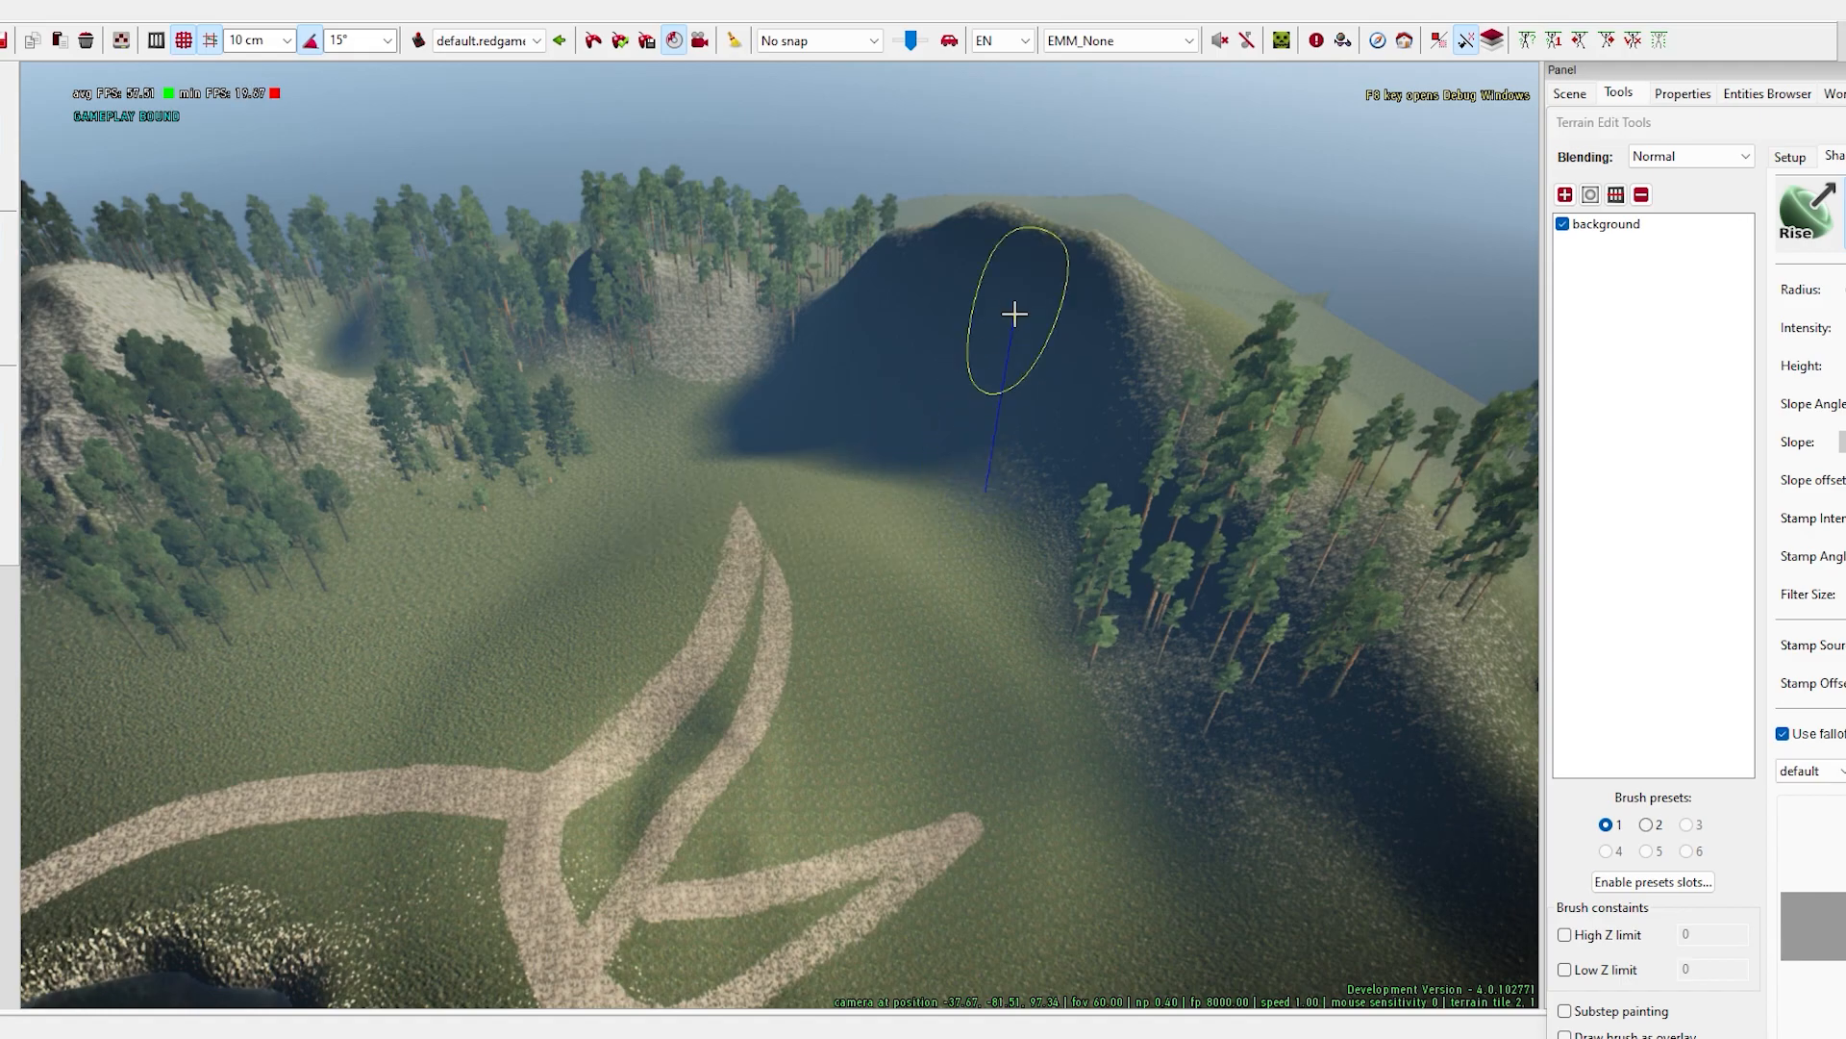
drag(945, 494, 829, 770)
mouse_move(923, 565)
right_down()
mouse_move(779, 536)
mouse_move(836, 668)
mouse_move(786, 531)
right_up()
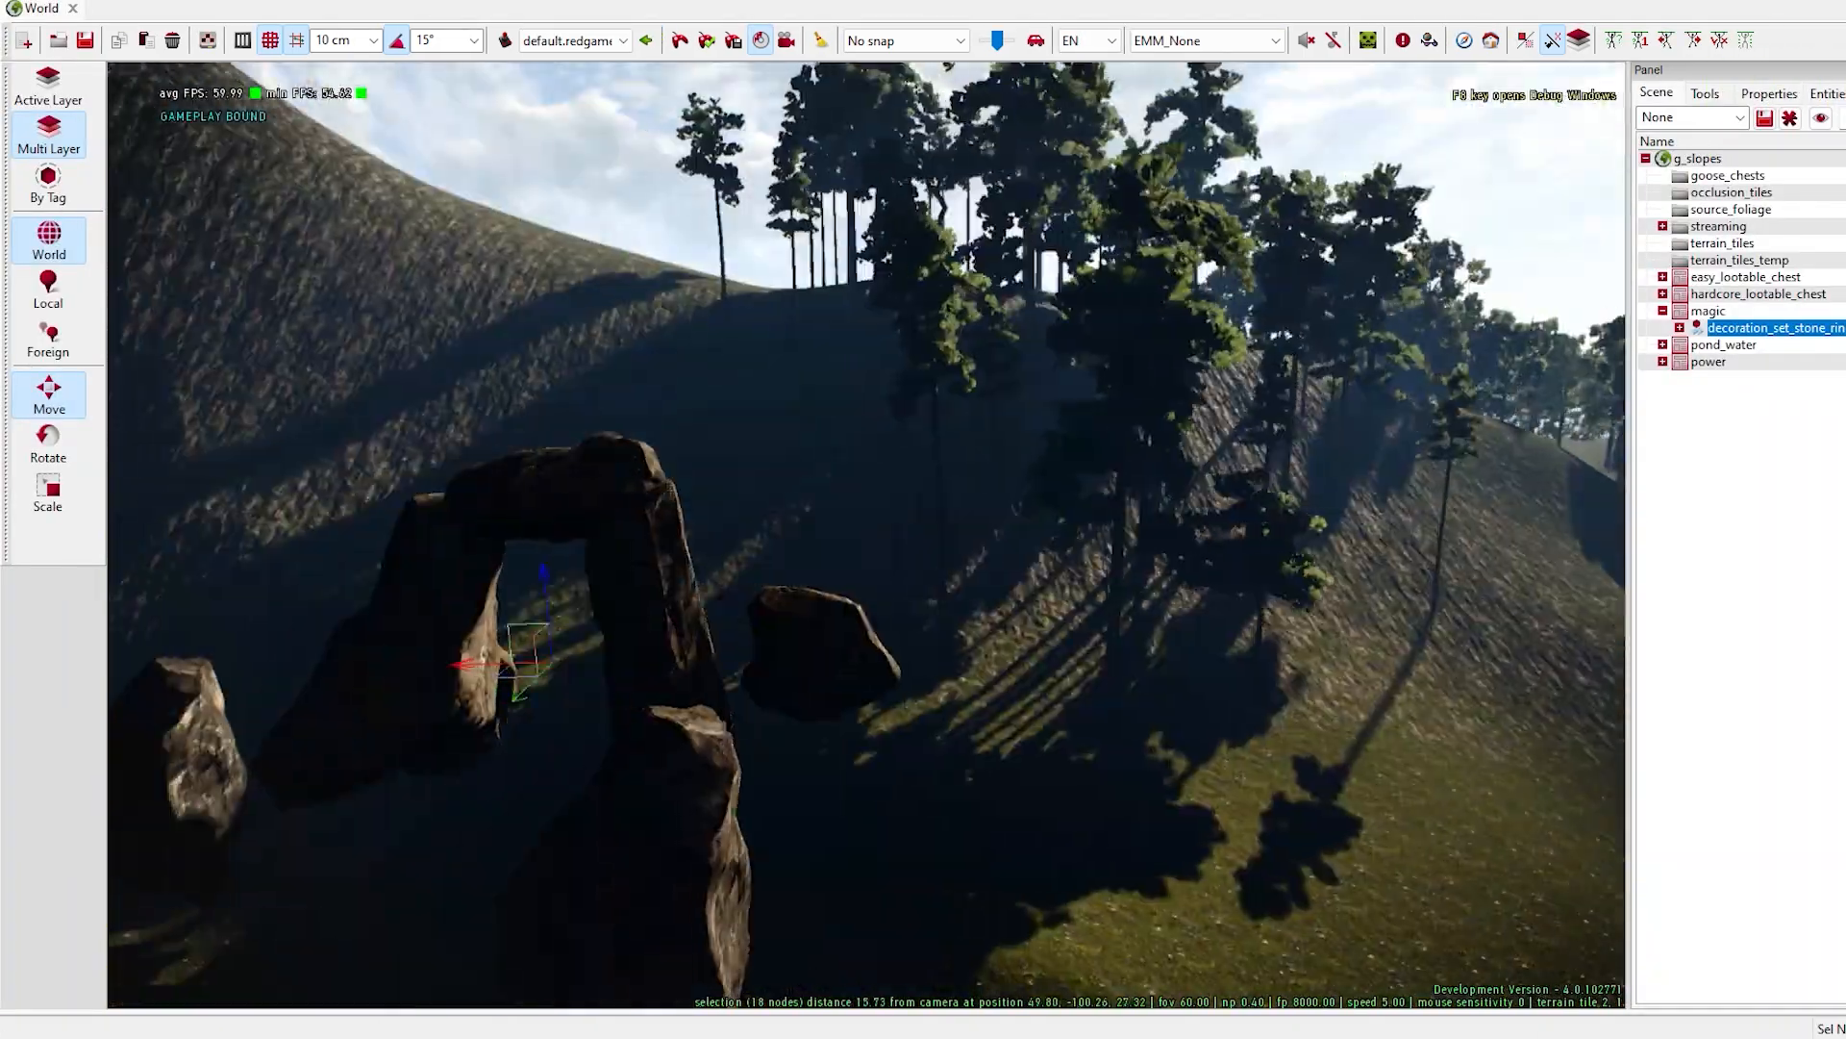
- Move the stone ring decoration set across the shaded hollow toward the foot of the slope
right_drag(866, 534, 770, 673)
drag(423, 288, 260, 322)
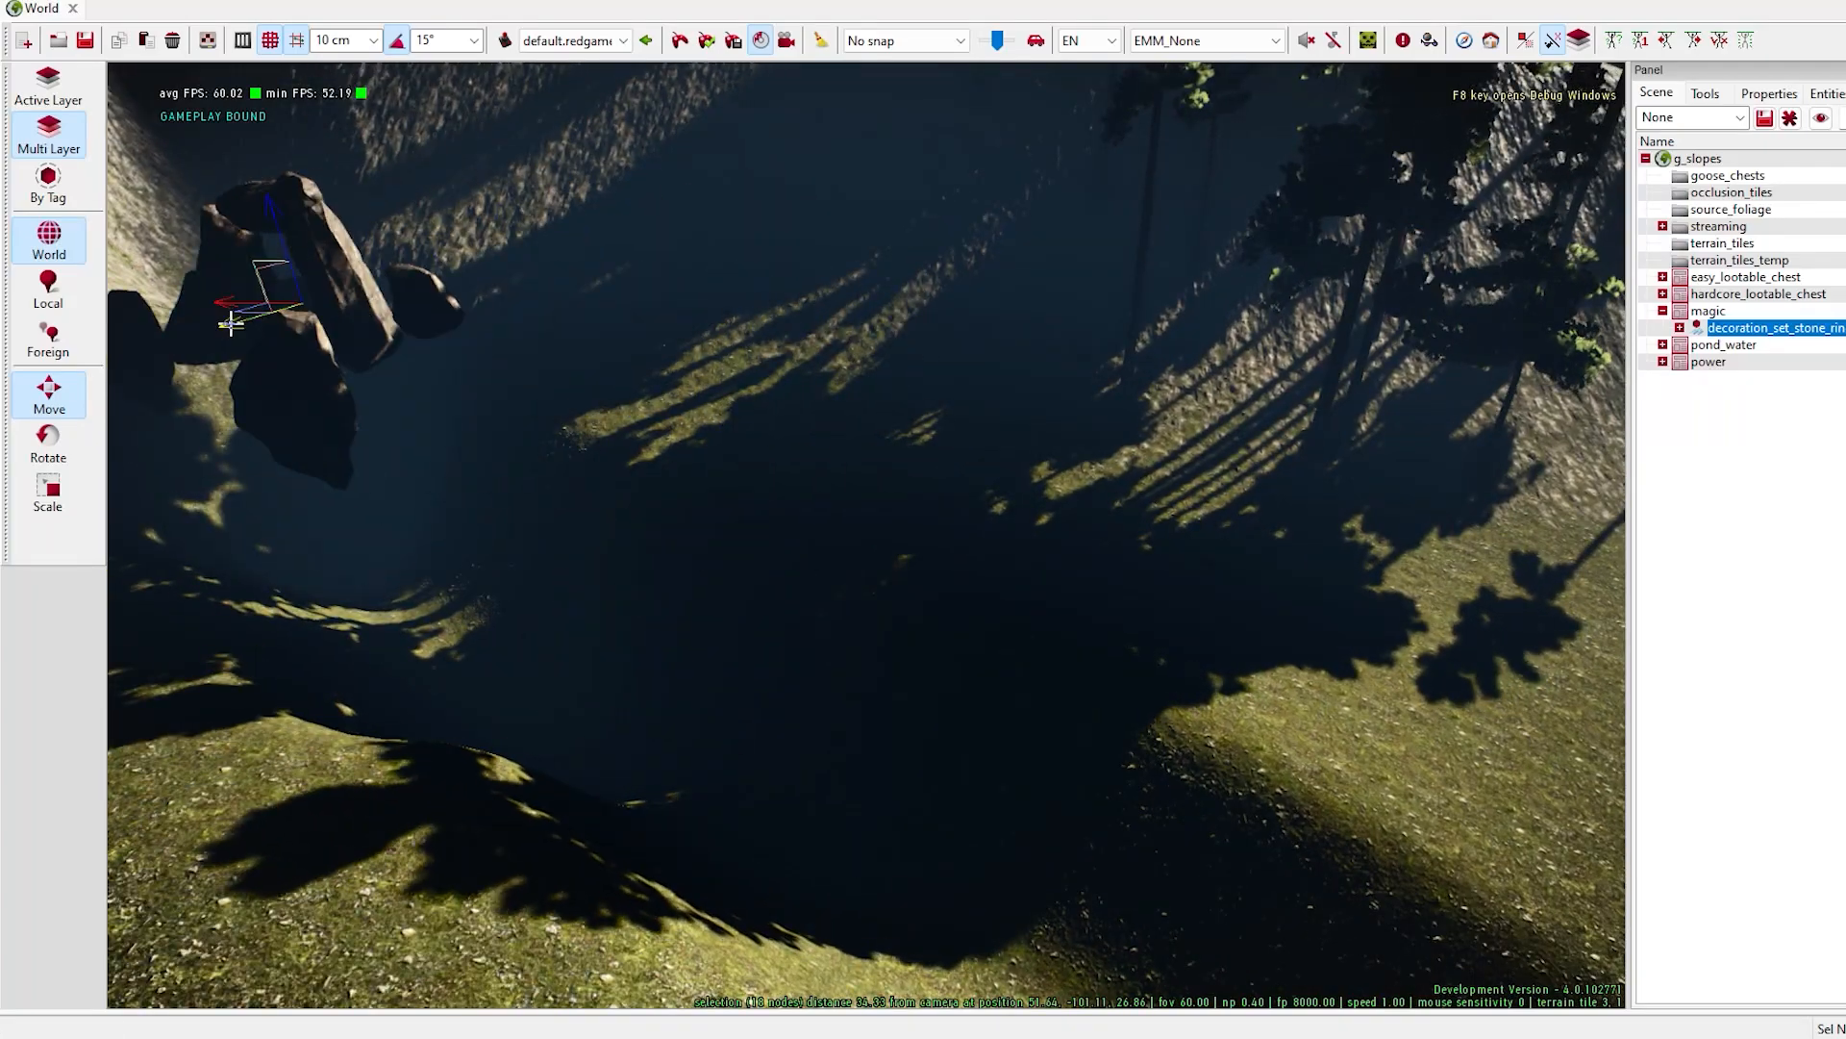
right_drag(866, 534, 674, 384)
right_drag(978, 564, 1183, 549)
- Rotate the stone ring decoration set to turn its arch at the foot of the slope
key(space)
right_drag(977, 564, 846, 558)
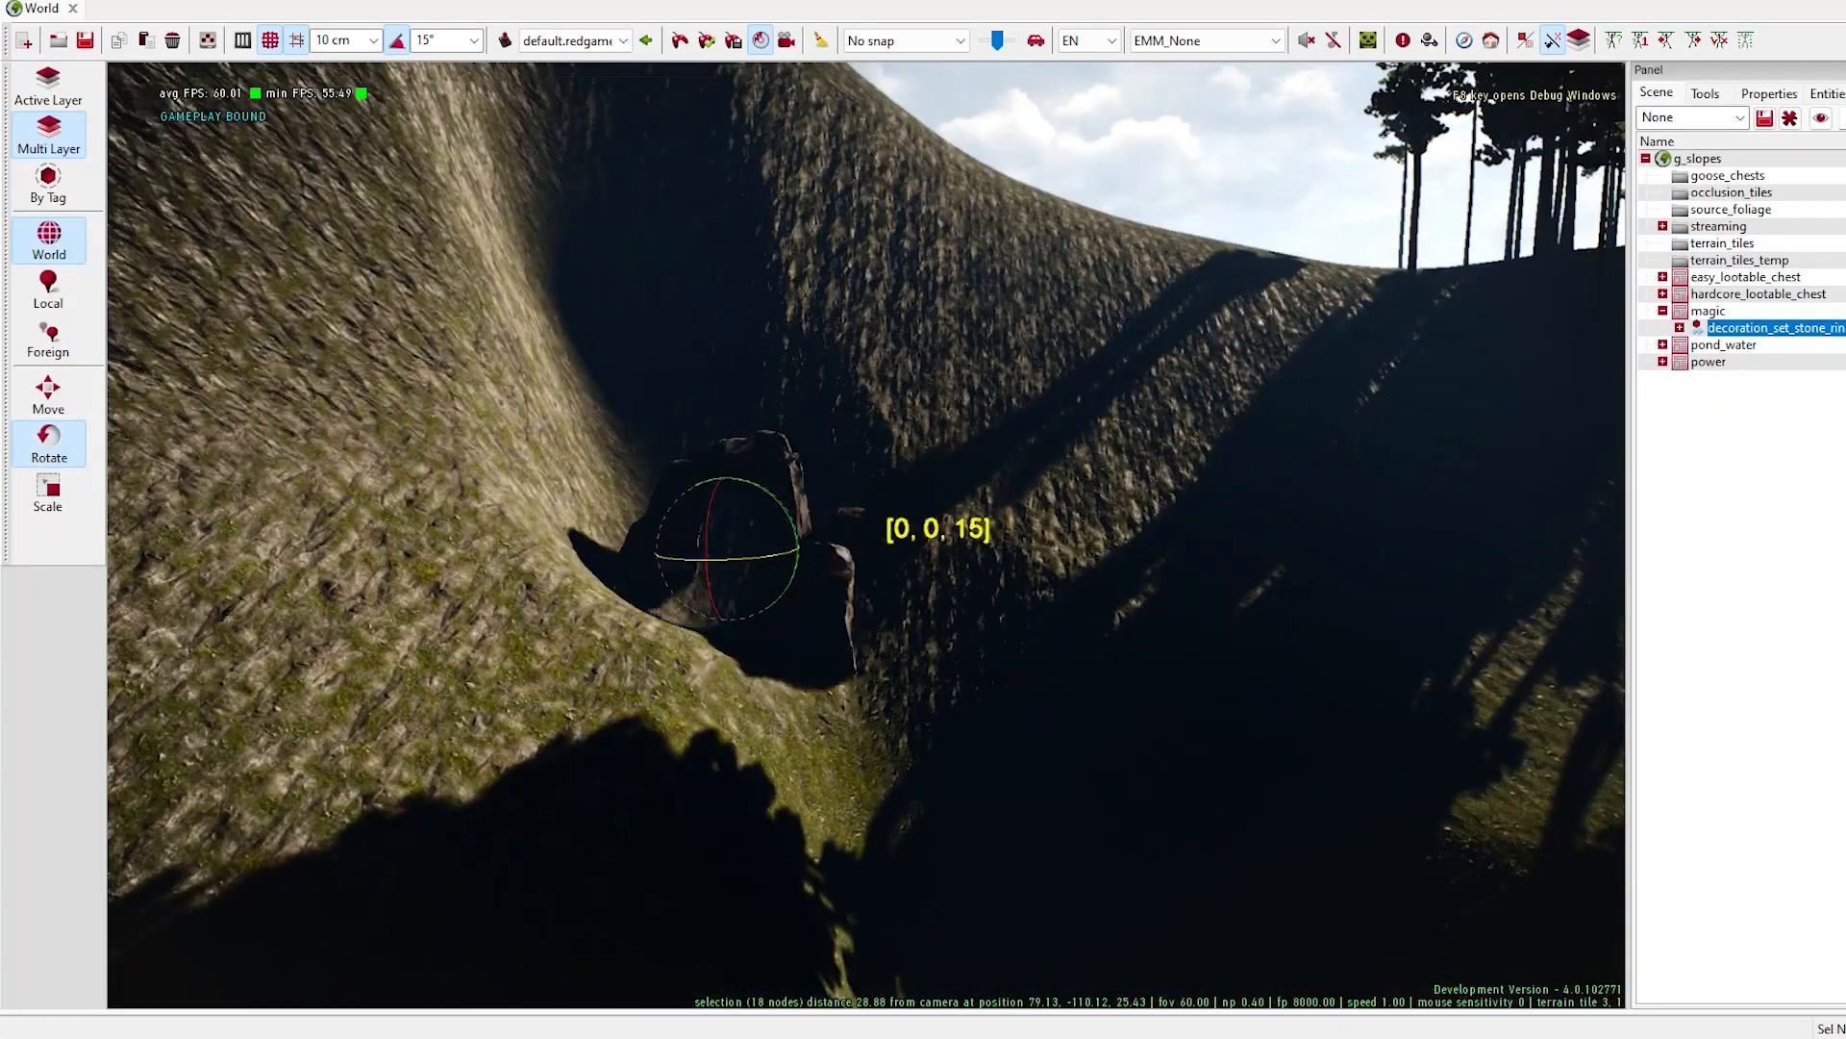
key(space)
drag(679, 489, 727, 574)
key(space)
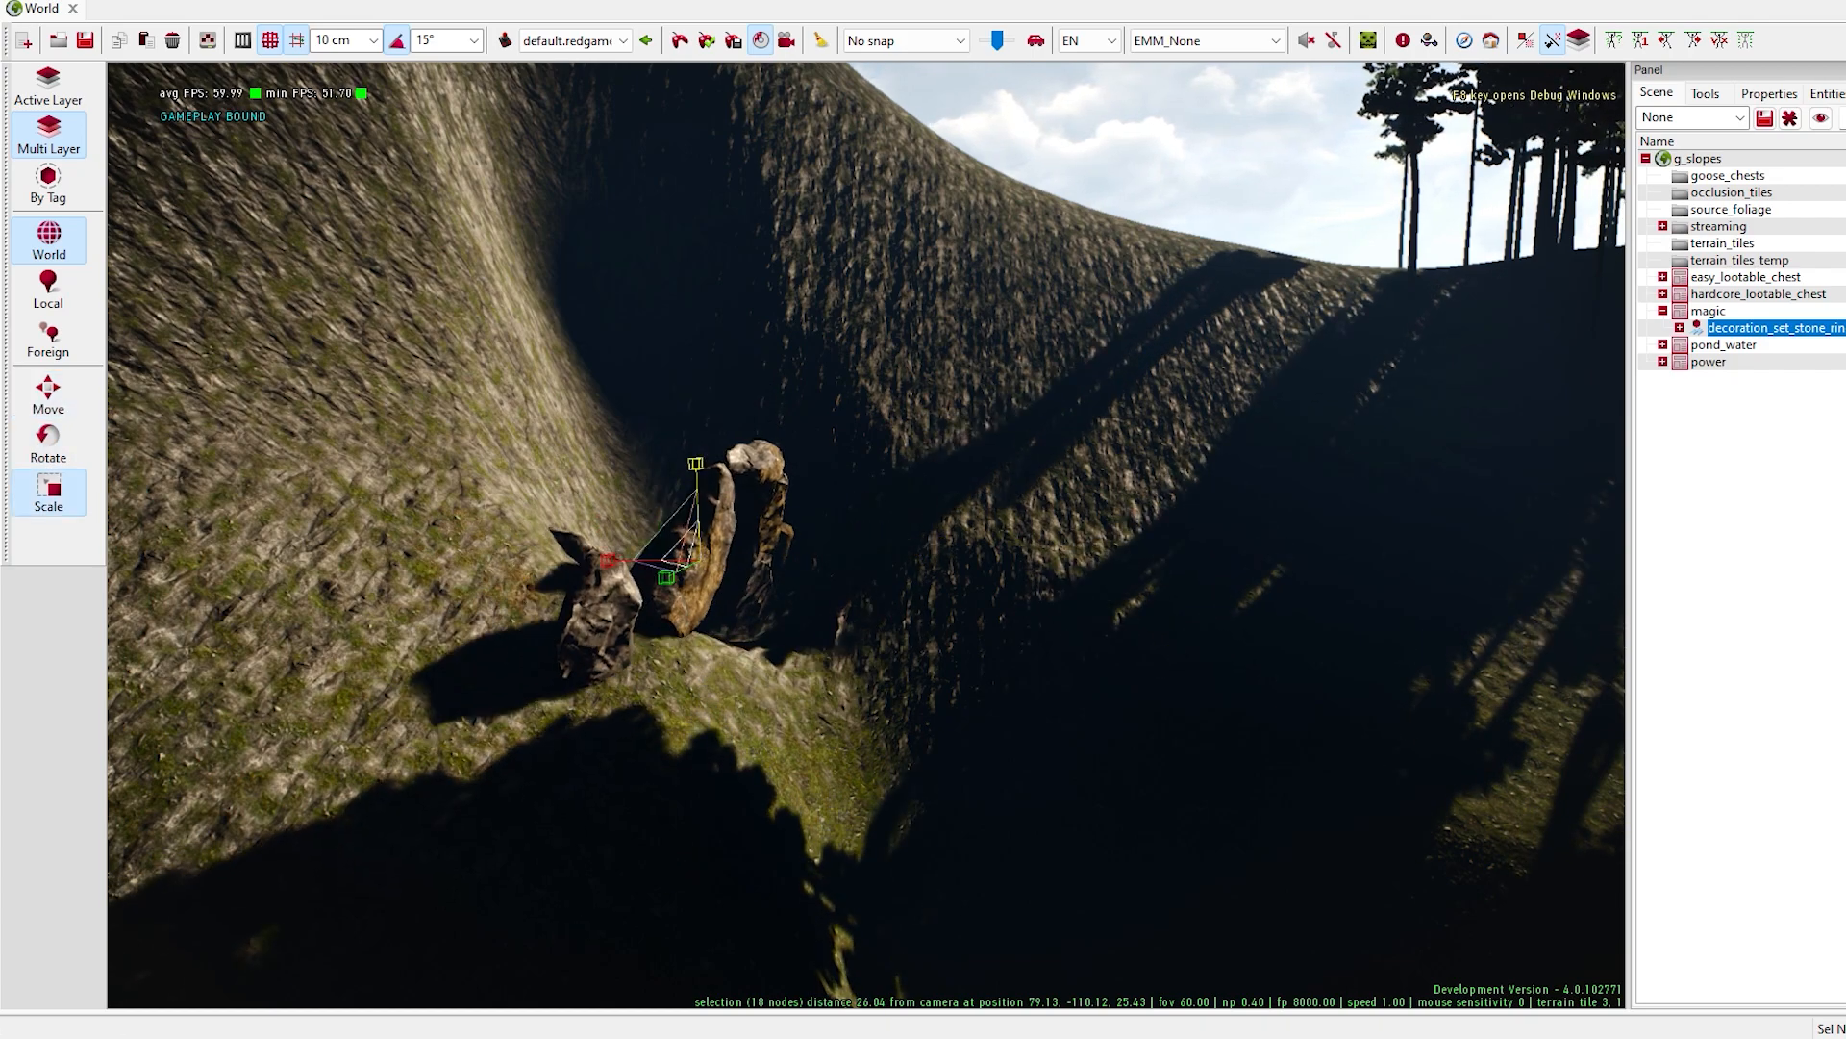
- Fine-tune the stone ring's placement and orientation so its arch stands against the slope where the hollow begins
right_drag(645, 585, 519, 625)
drag(759, 550, 731, 553)
drag(846, 442, 846, 366)
key(space)
drag(851, 565, 833, 526)
click(895, 538)
key(space)
click(912, 538)
mouse_move(829, 526)
right_down()
mouse_move(923, 562)
mouse_move(837, 534)
right_up()
- Flatten the ground in front of the stone ring with the Flatten shape brush, undoing the first stroke
click(1705, 94)
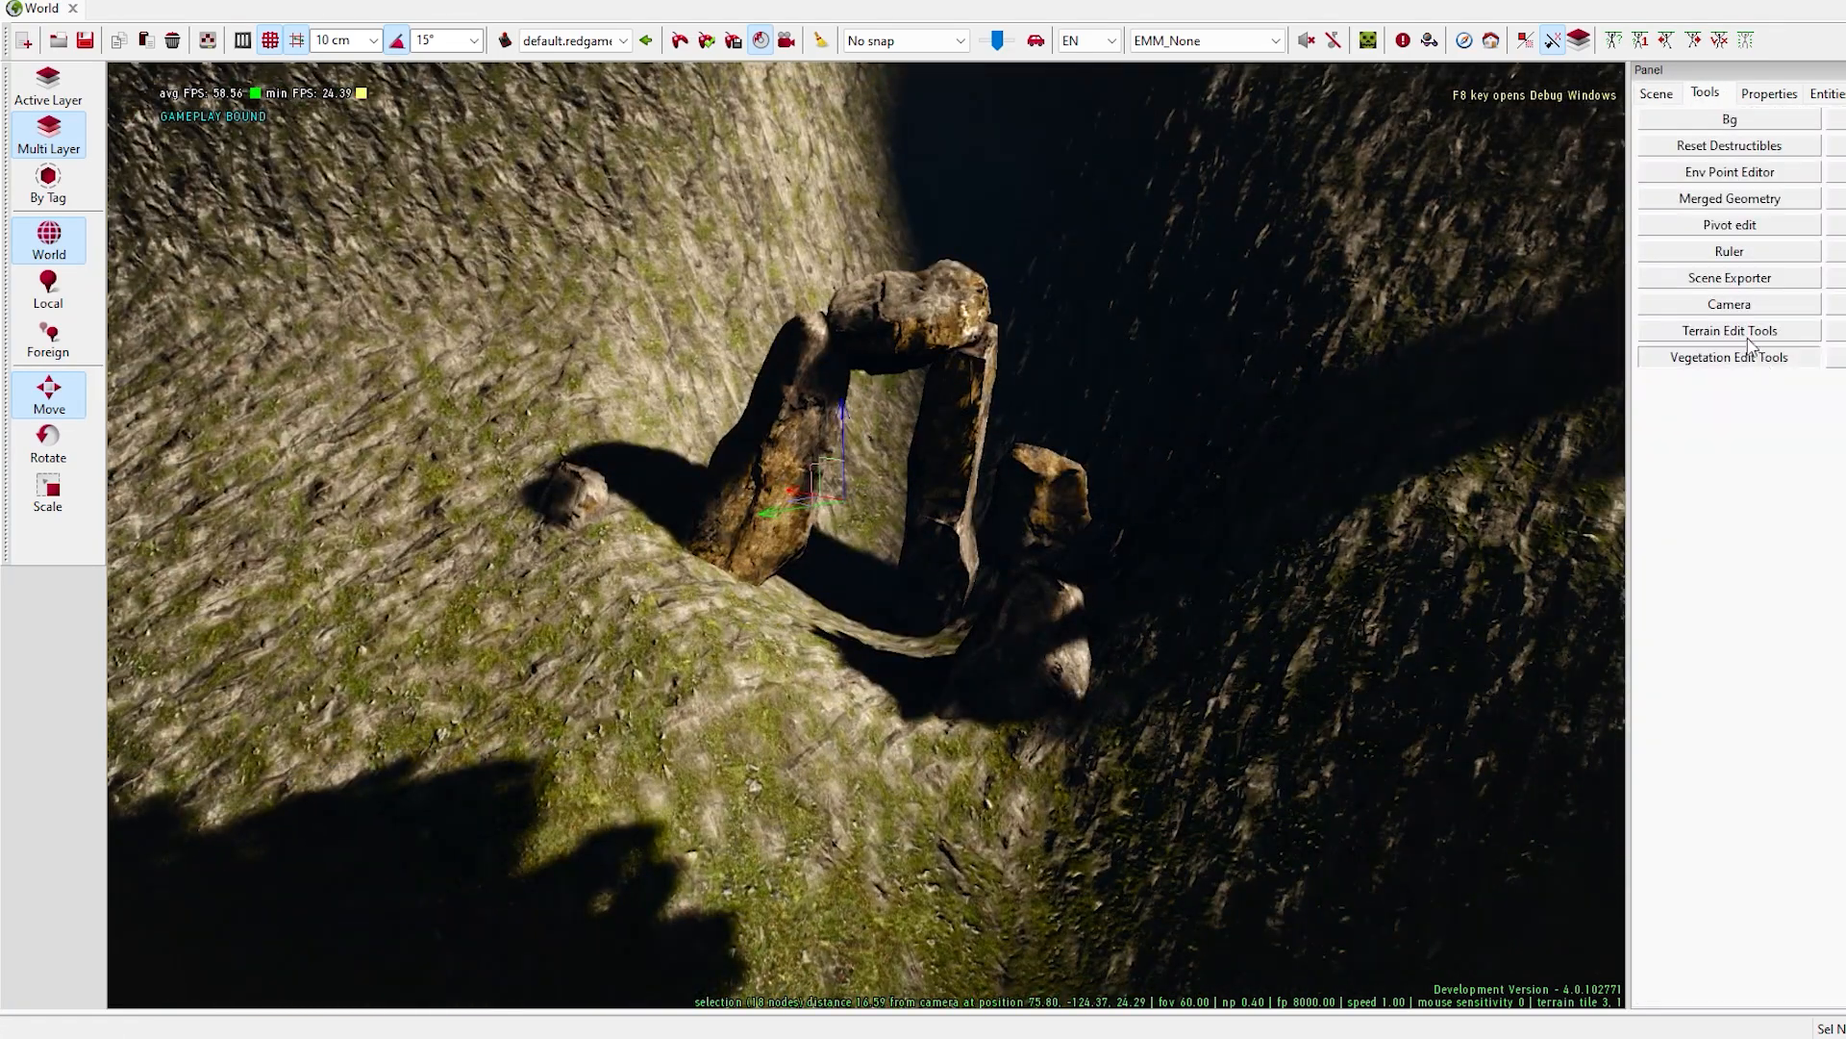
click(1717, 331)
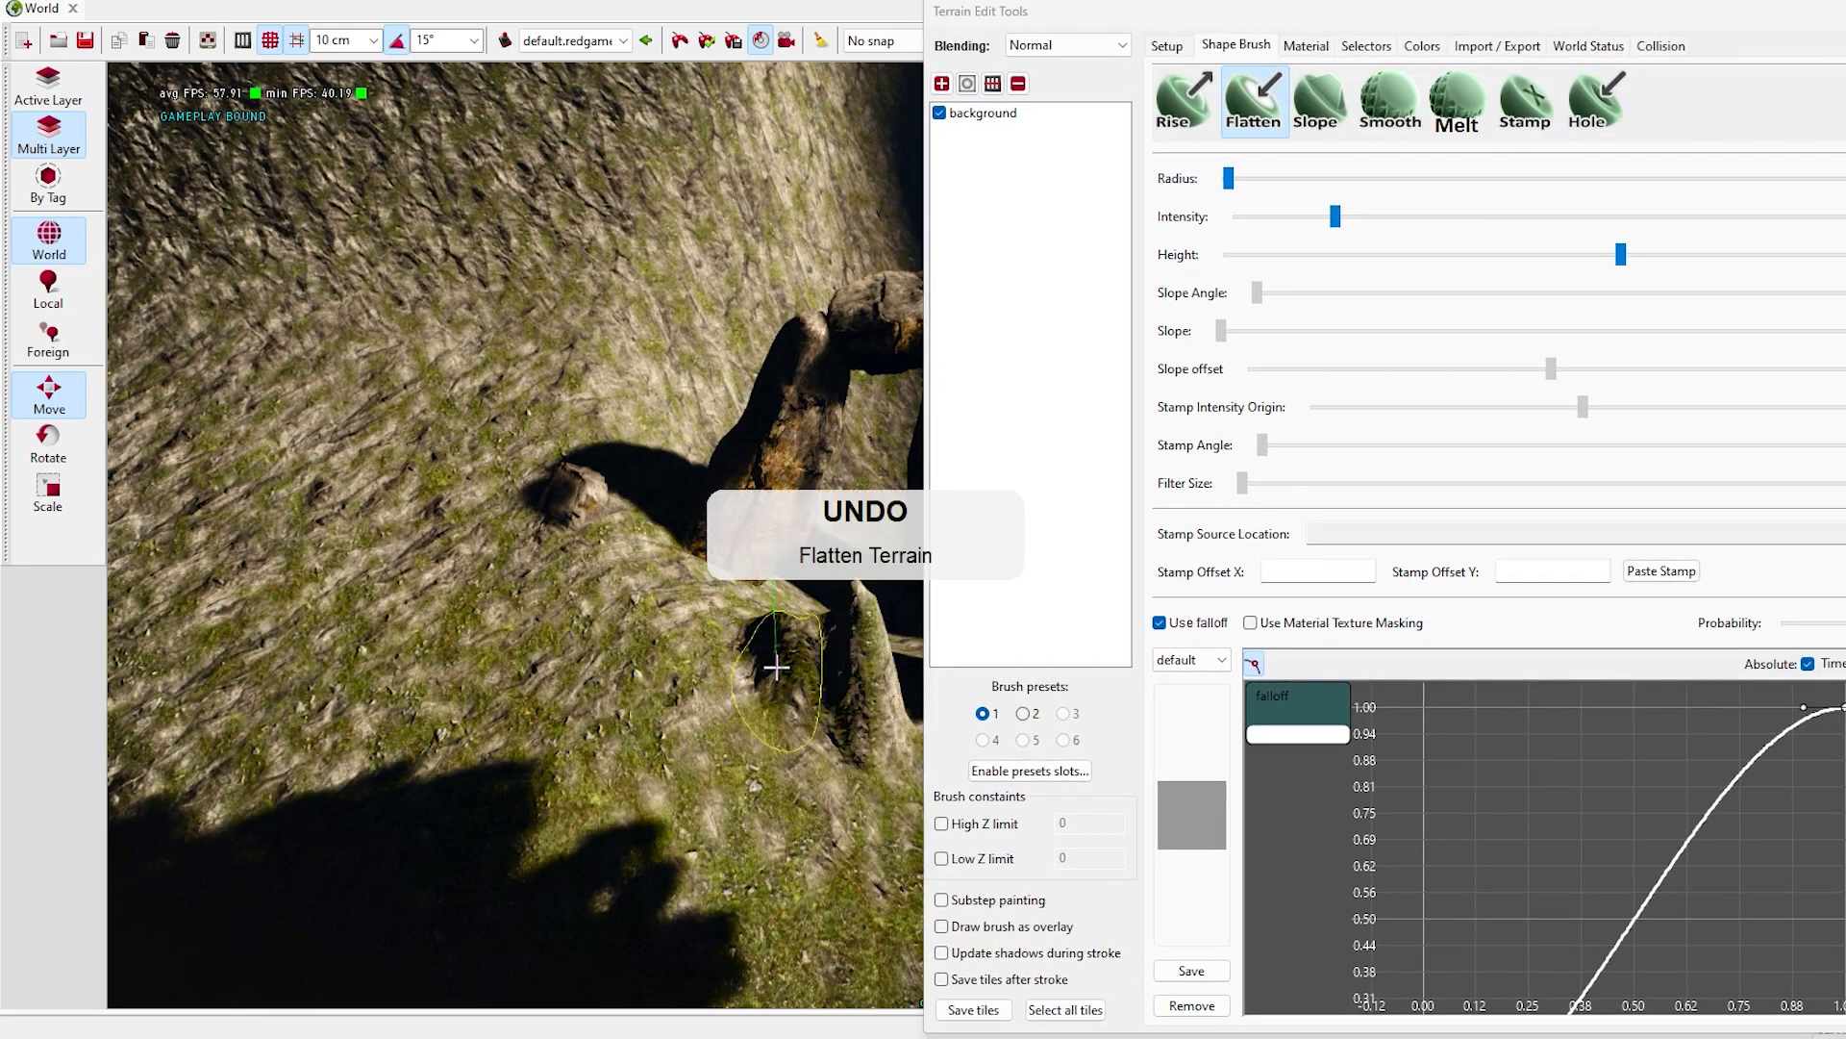
key(ctrl+z)
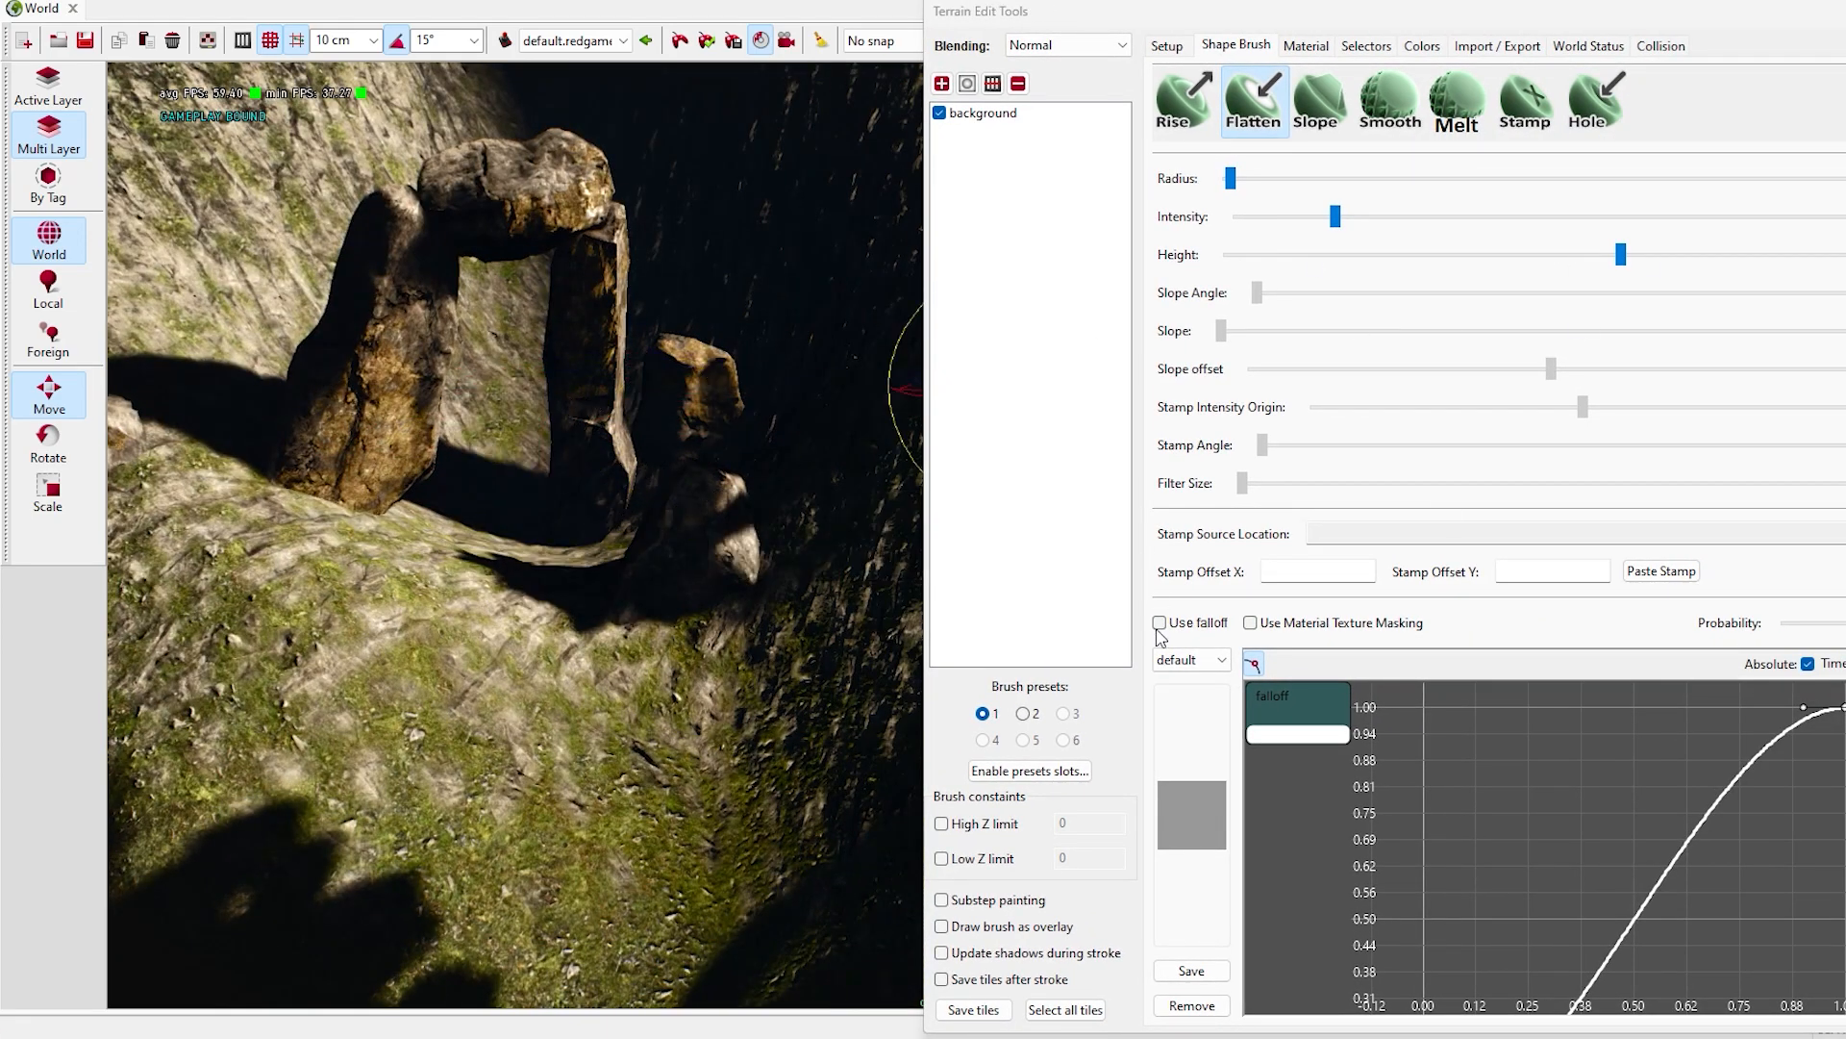
mouse_move(543, 568)
mouse_down()
mouse_move(610, 552)
mouse_move(577, 548)
mouse_move(510, 596)
mouse_move(469, 662)
mouse_up()
mouse_move(469, 661)
right_down()
mouse_move(862, 575)
mouse_move(536, 558)
right_up()
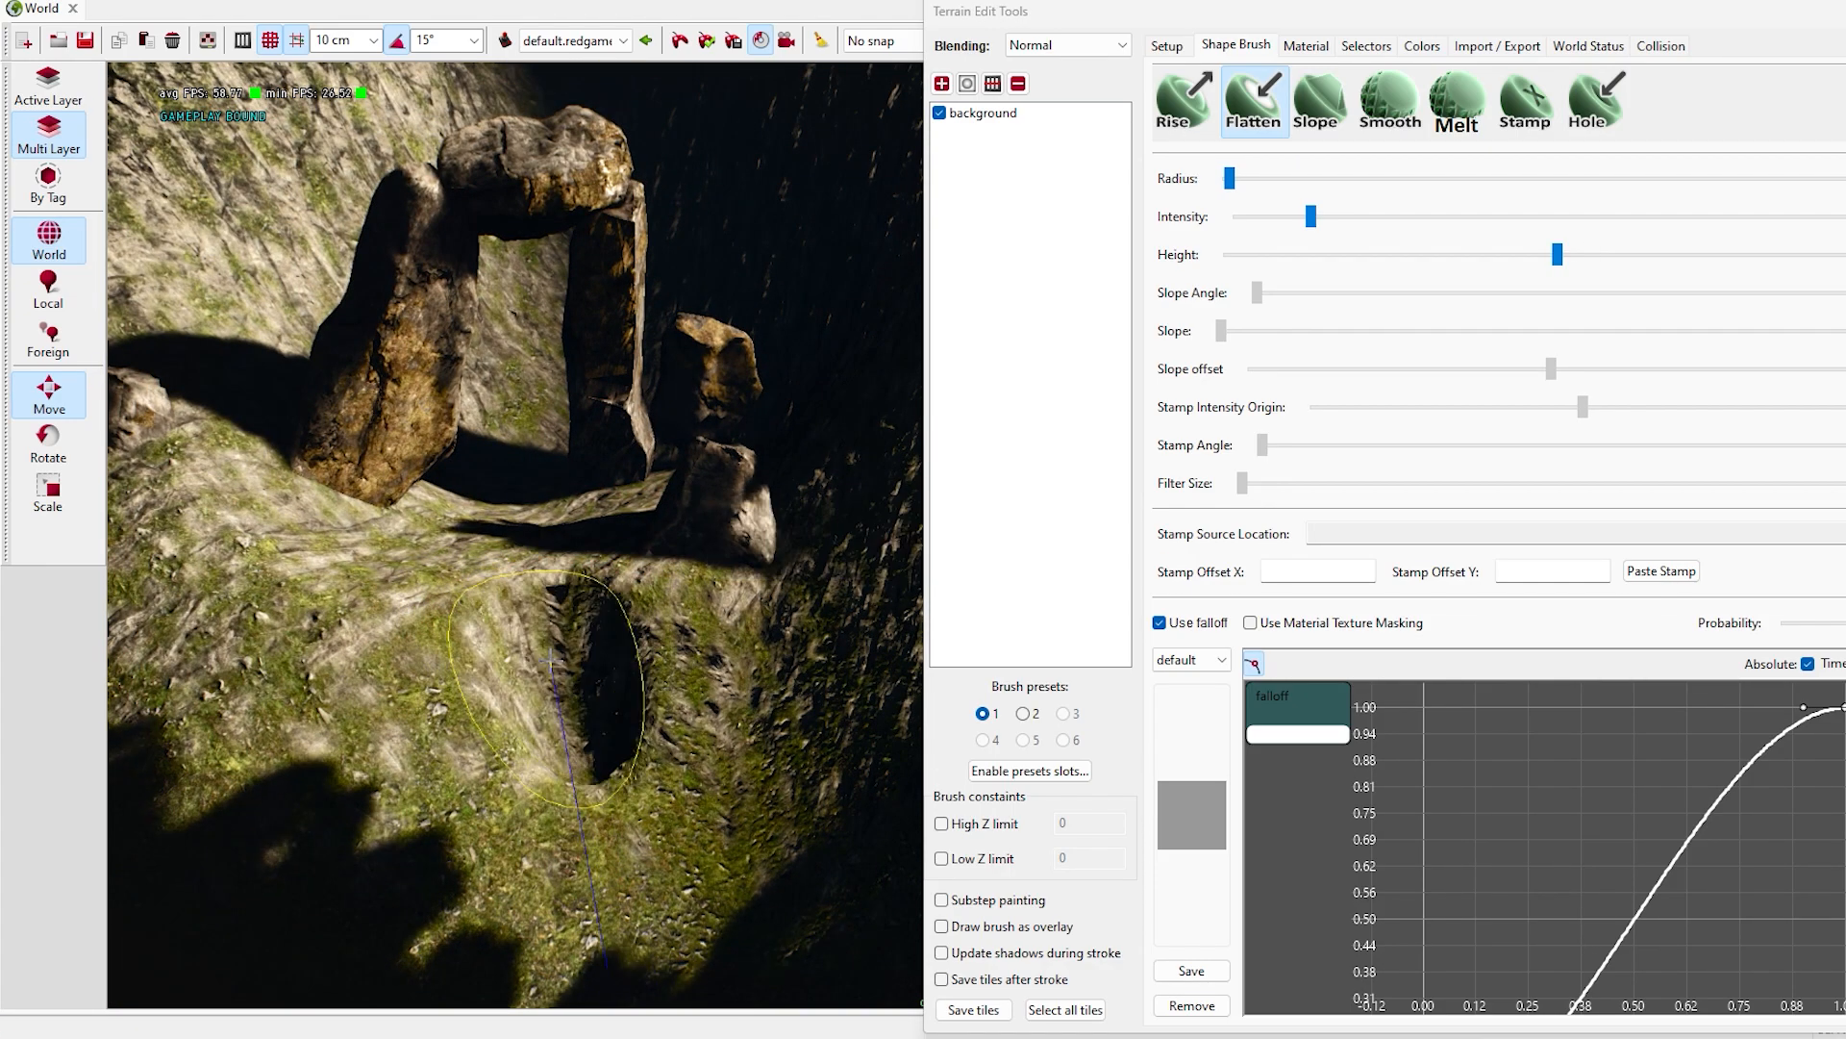
- Adjust the Flatten brush's radius and even out the slope around the foot of the stone ring
drag(1229, 178, 1231, 178)
mouse_move(798, 500)
right_down()
mouse_move(853, 544)
mouse_move(519, 762)
mouse_move(389, 666)
right_up()
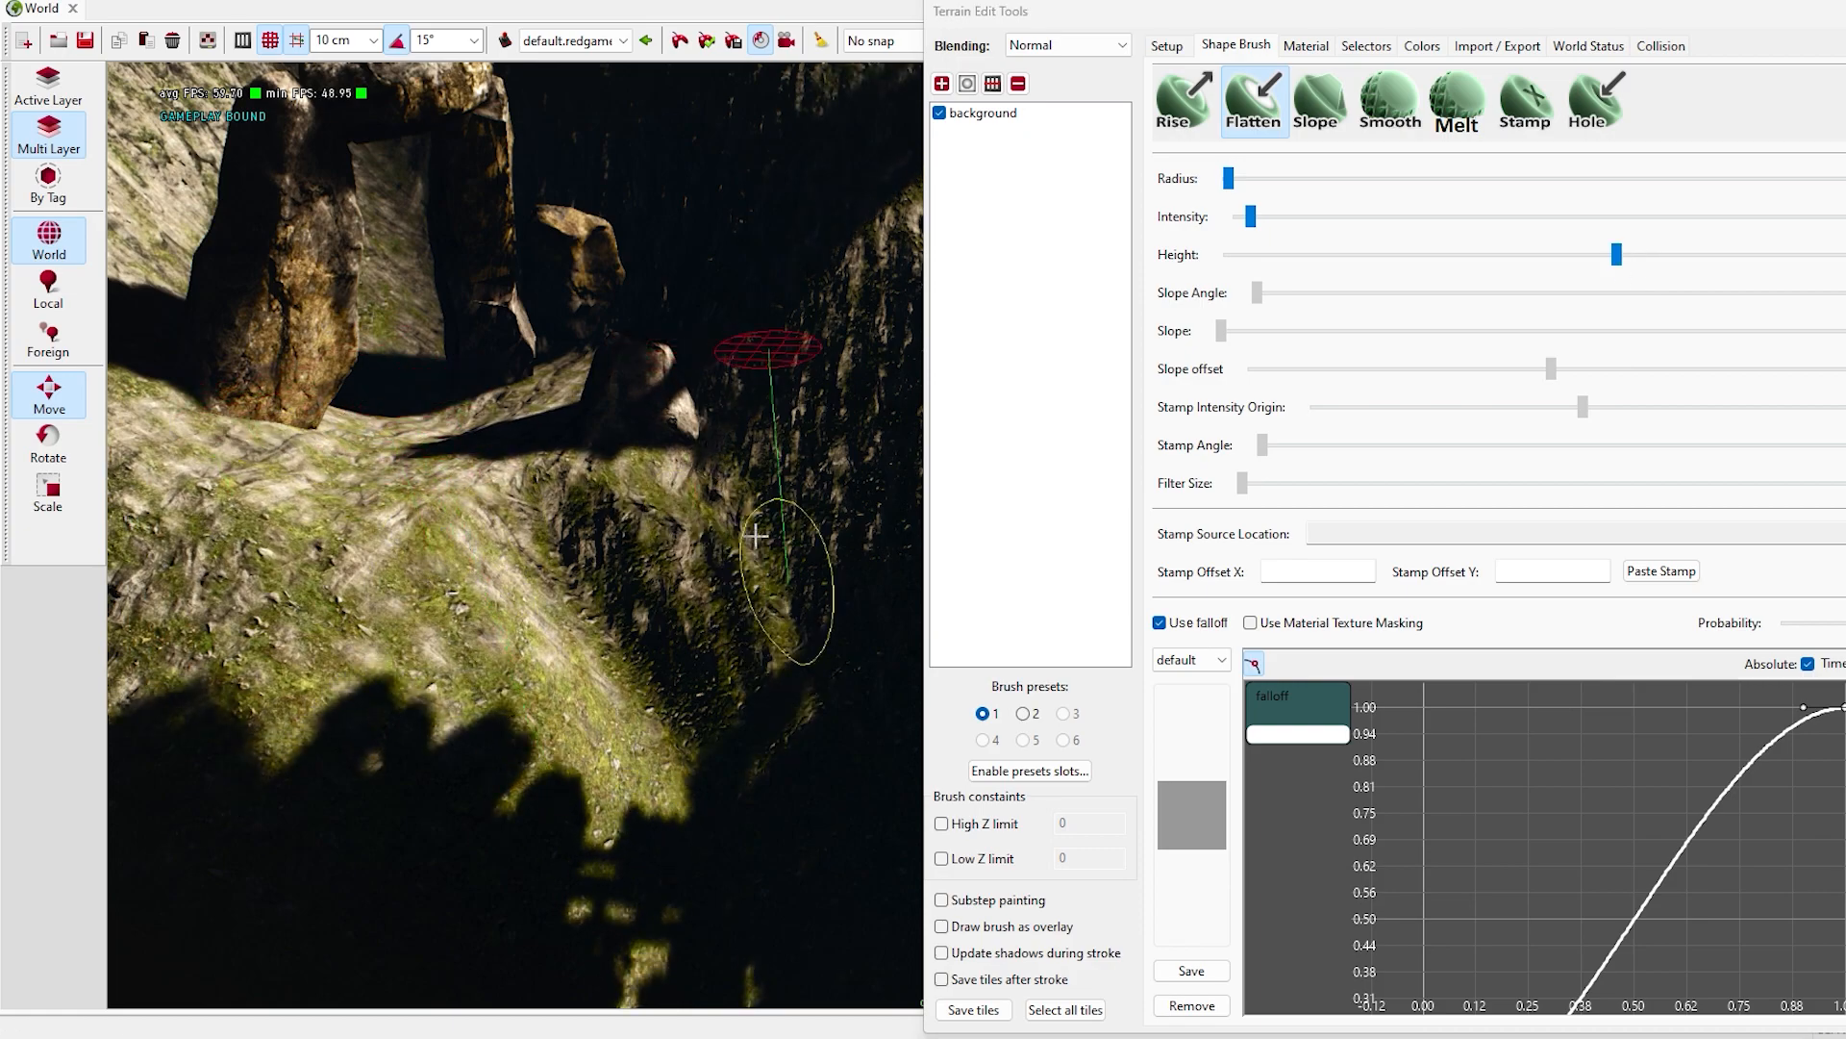
right_drag(409, 755, 334, 748)
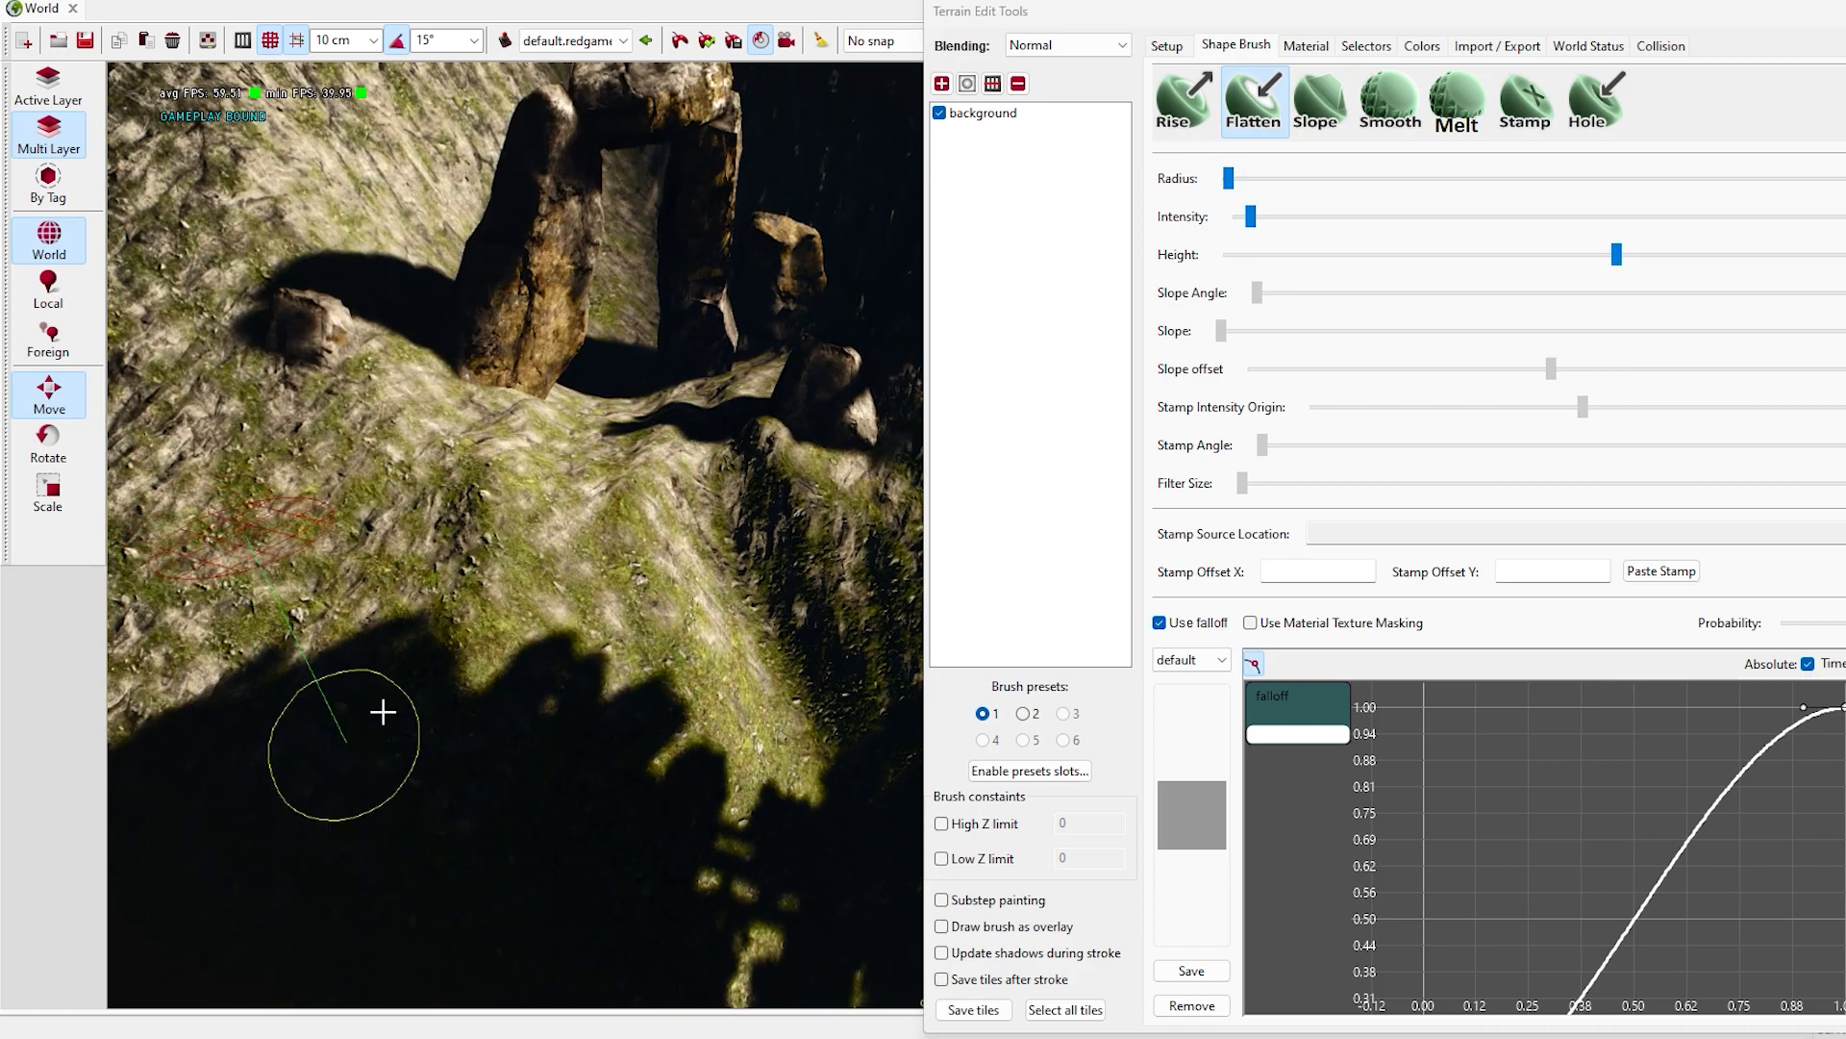
right_drag(807, 539, 918, 404)
- Lower the Flatten brush's height and carve the start of a channel leading downhill from the stone ring
drag(1167, 19, 935, 19)
click(1810, 17)
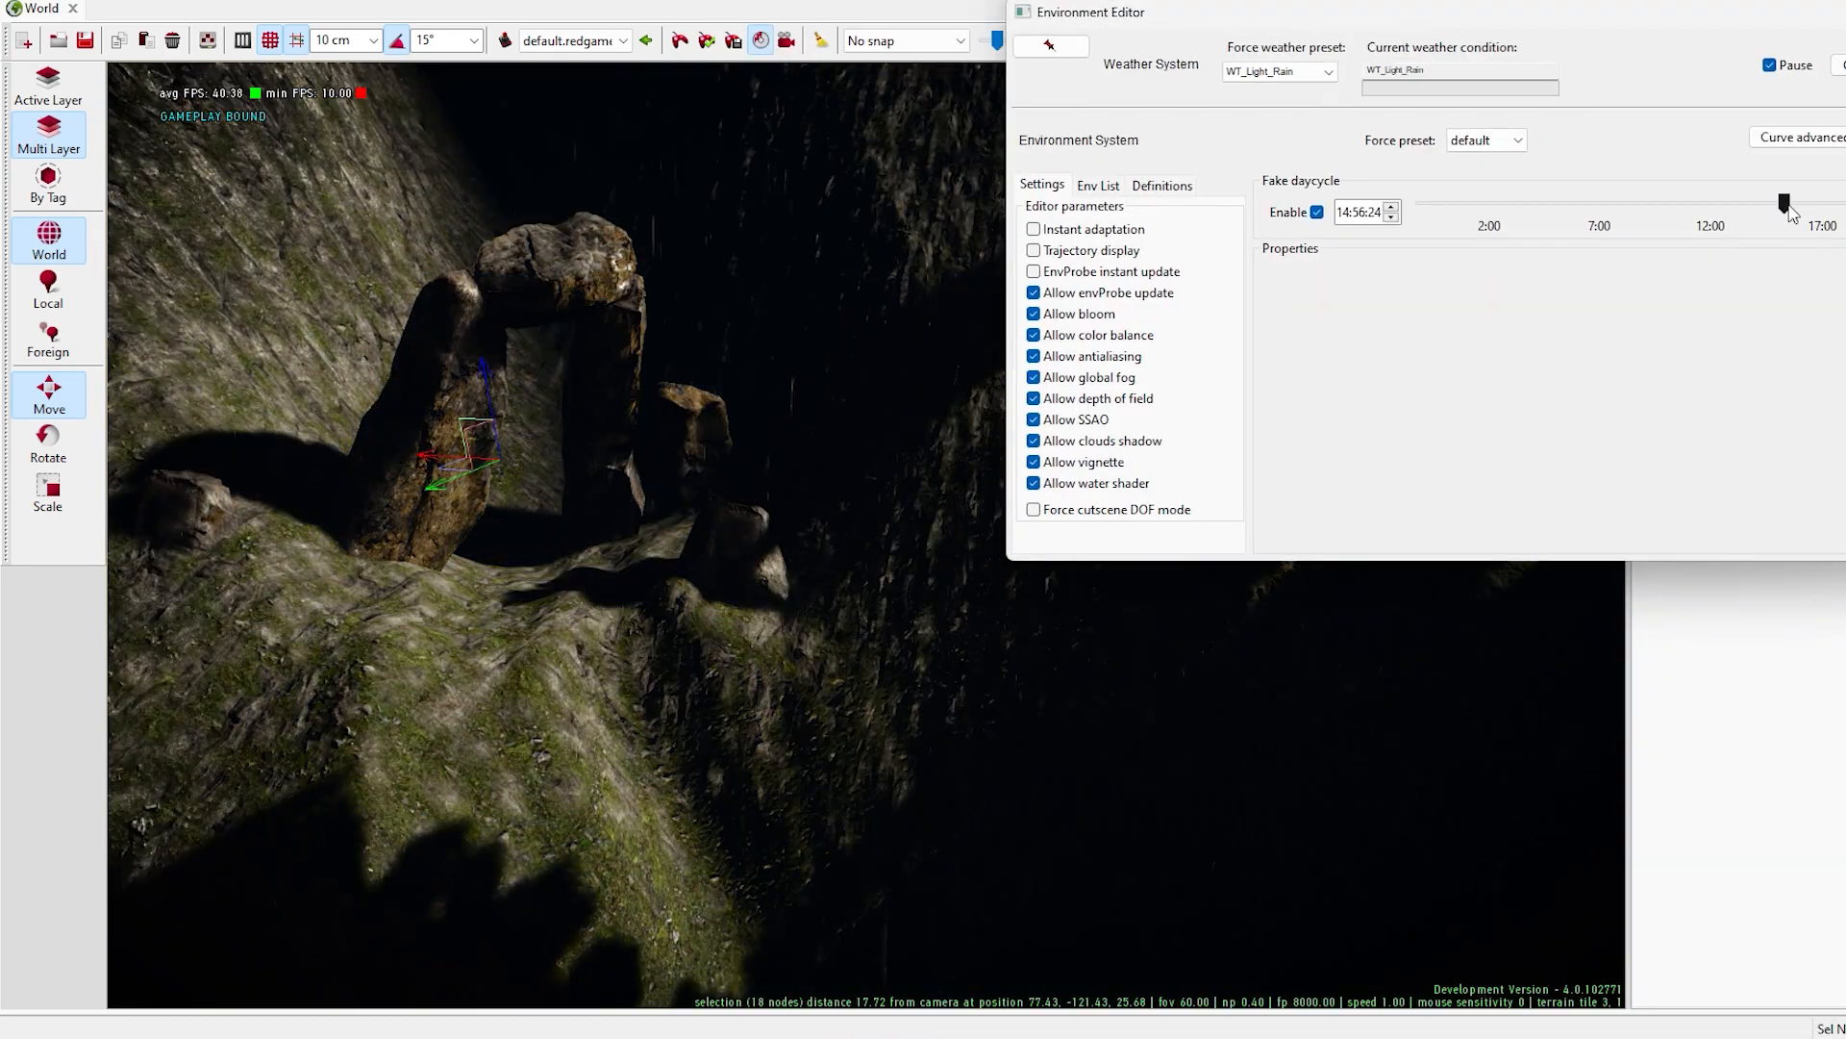
drag(1785, 204, 1843, 229)
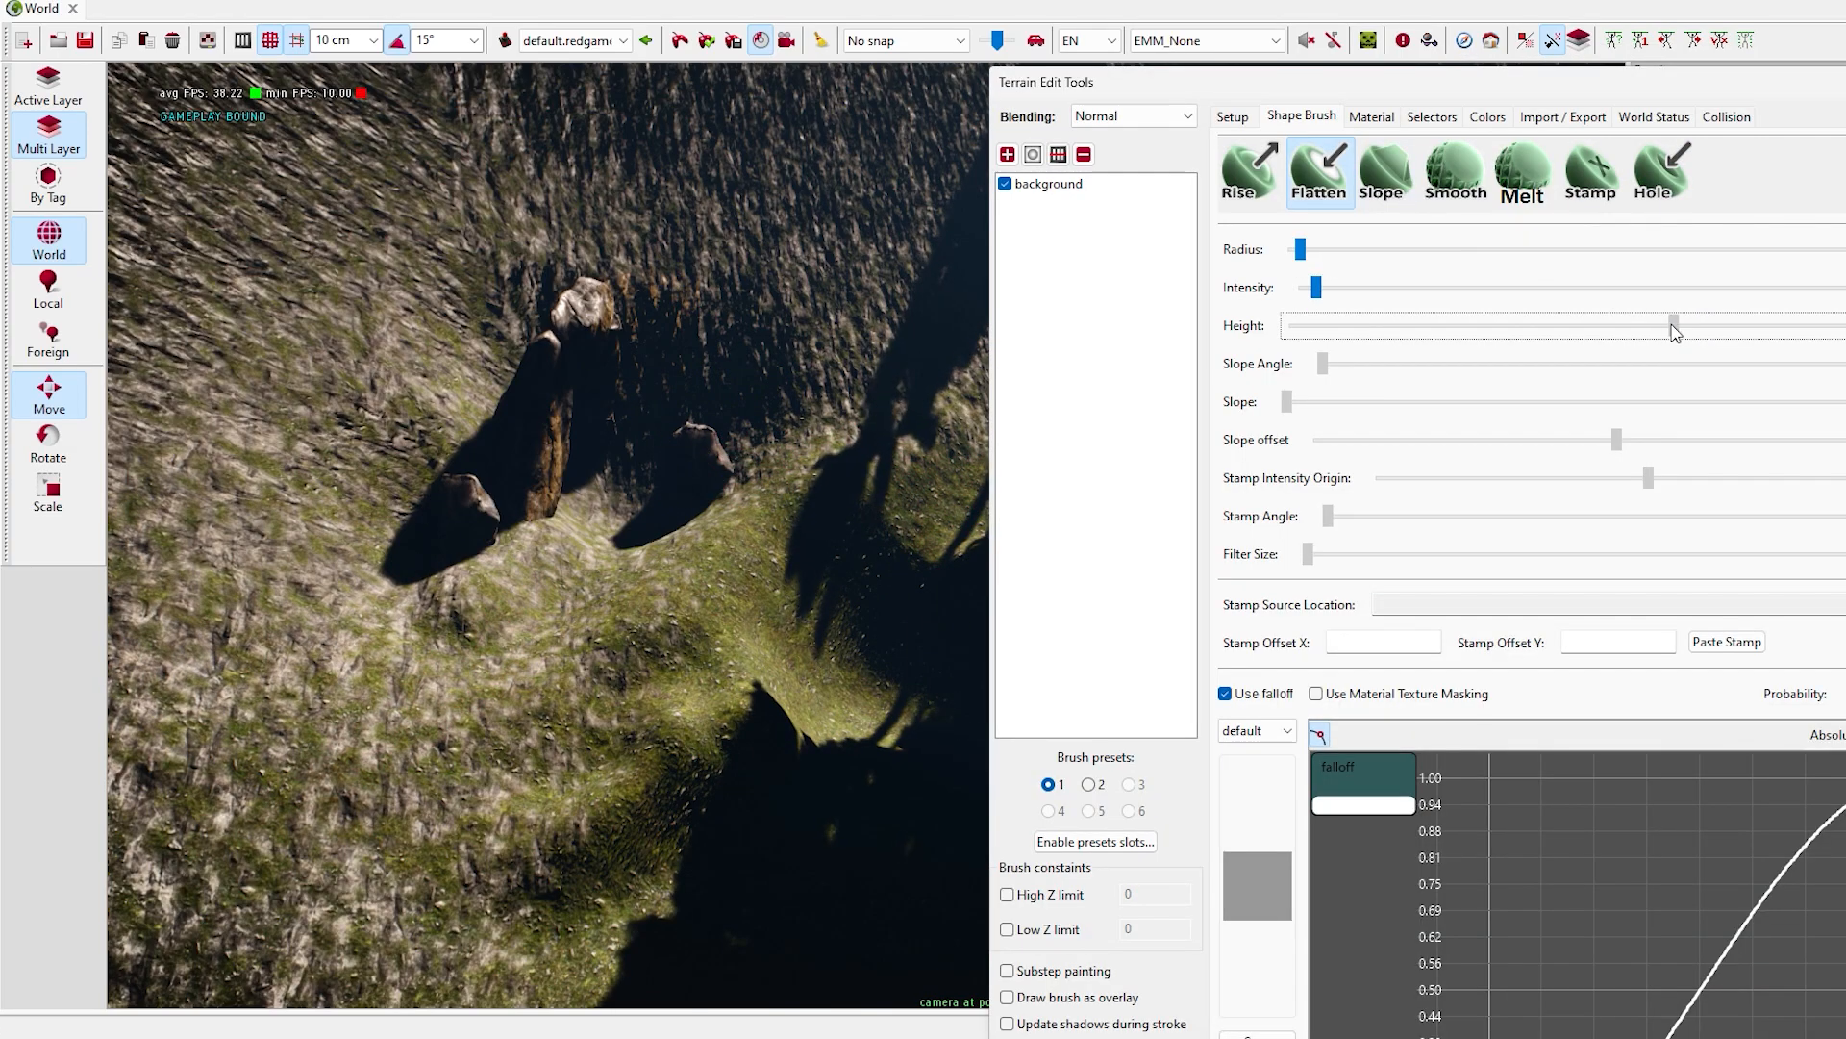
drag(1673, 326, 1646, 326)
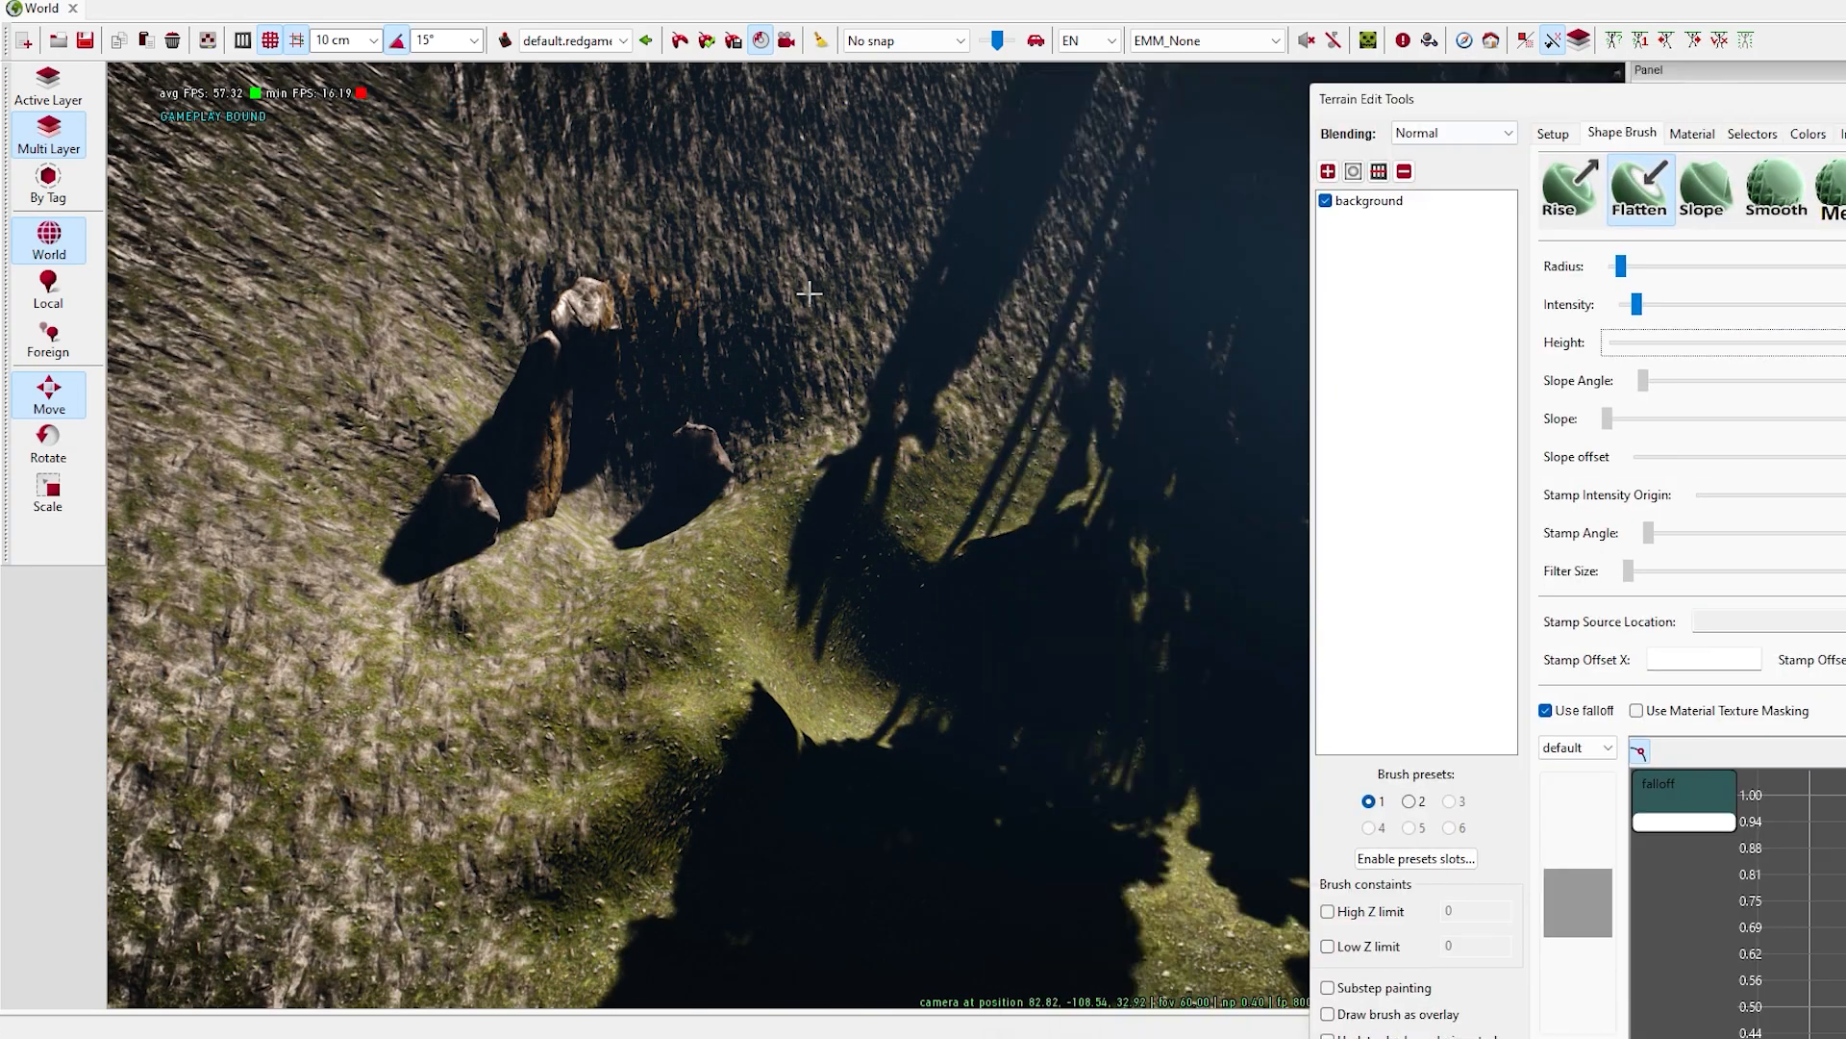
mouse_move(486, 308)
right_down()
mouse_move(539, 385)
mouse_move(585, 625)
mouse_move(796, 392)
mouse_move(769, 375)
right_up()
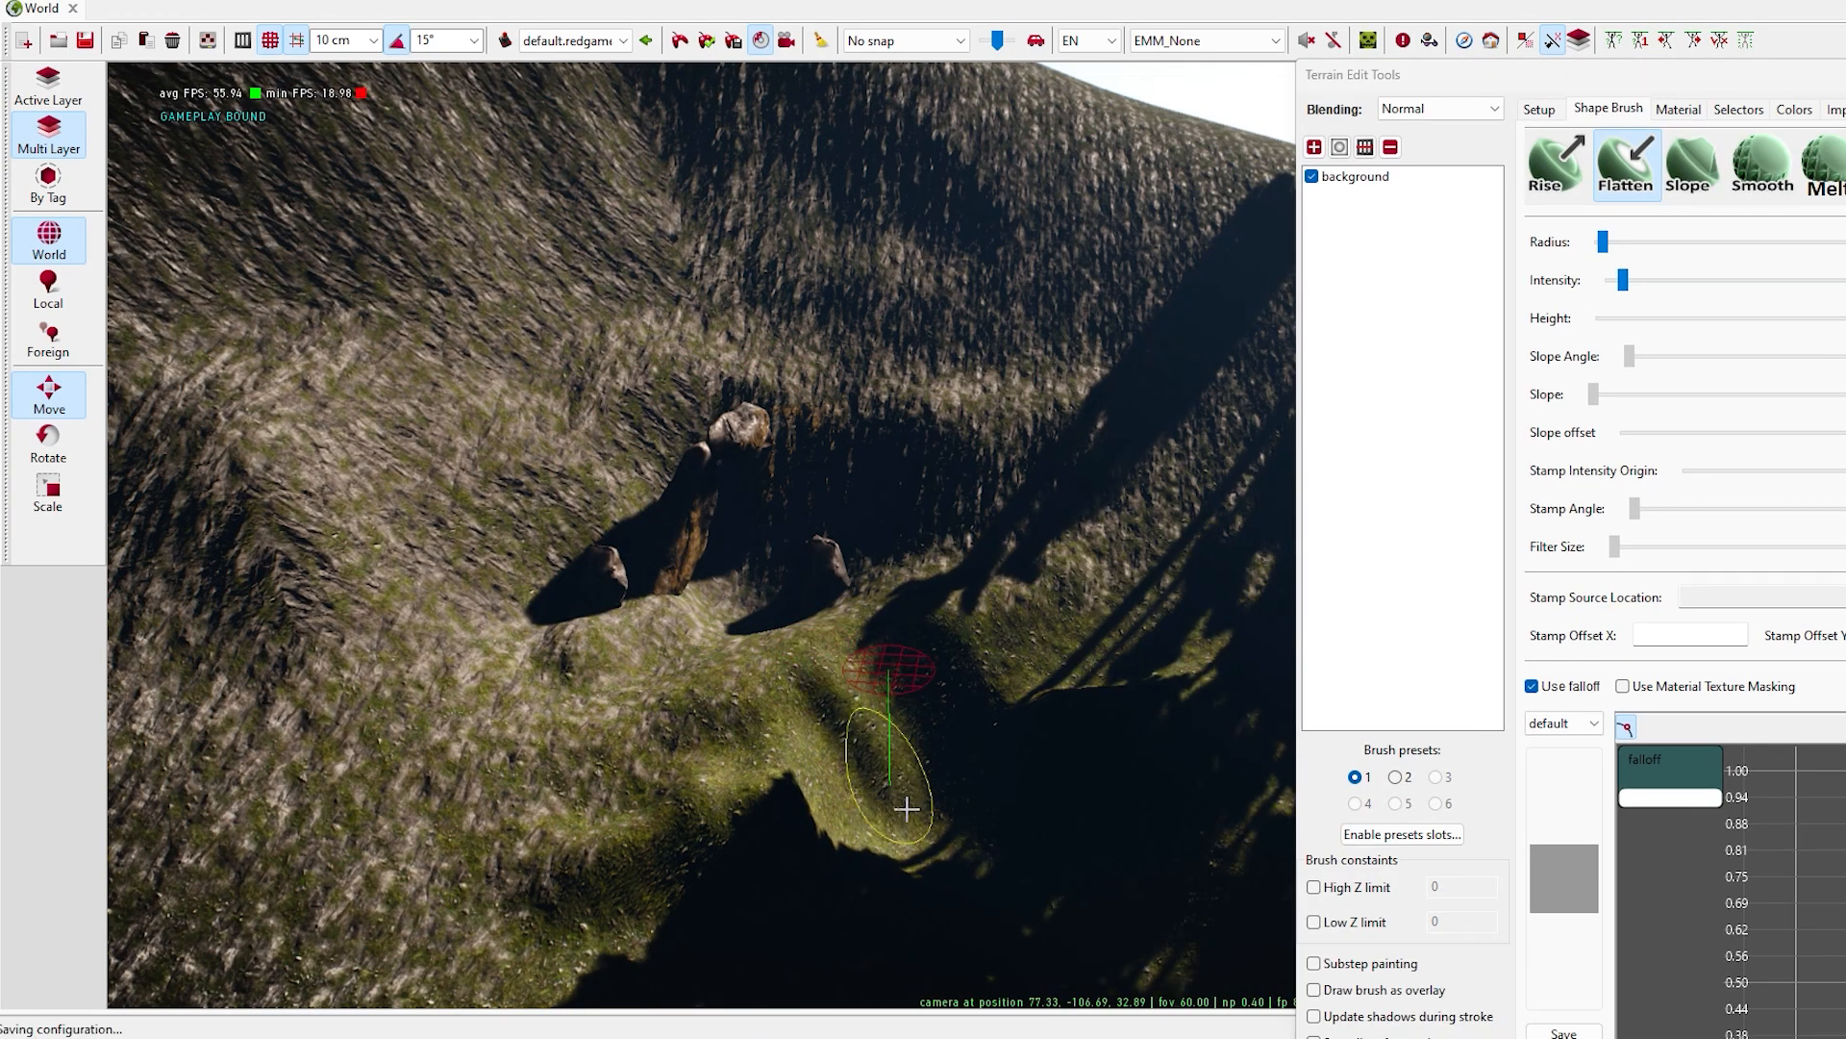
right_drag(803, 732, 754, 671)
drag(554, 625, 502, 544)
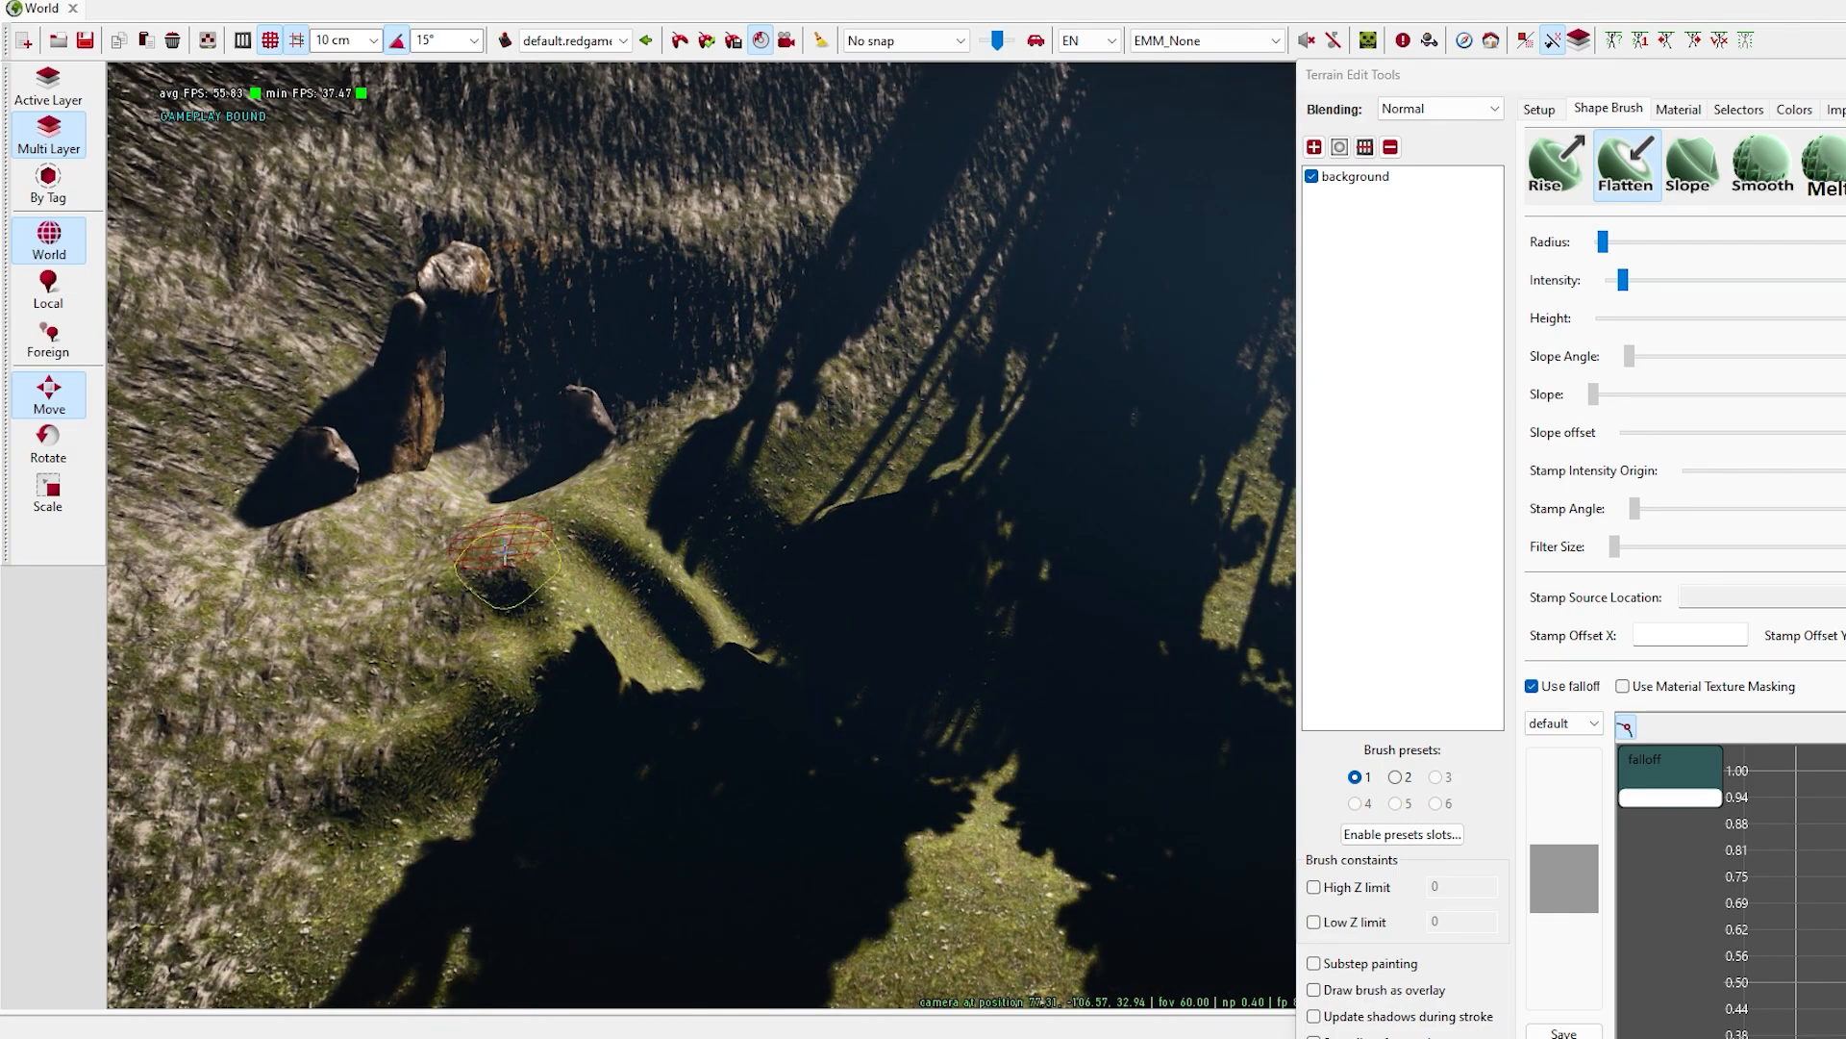
- Enlarge the Flatten brush and continue the channel down the hillside toward the road branches
right_drag(790, 528, 804, 616)
drag(804, 616, 865, 575)
right_drag(865, 575, 774, 617)
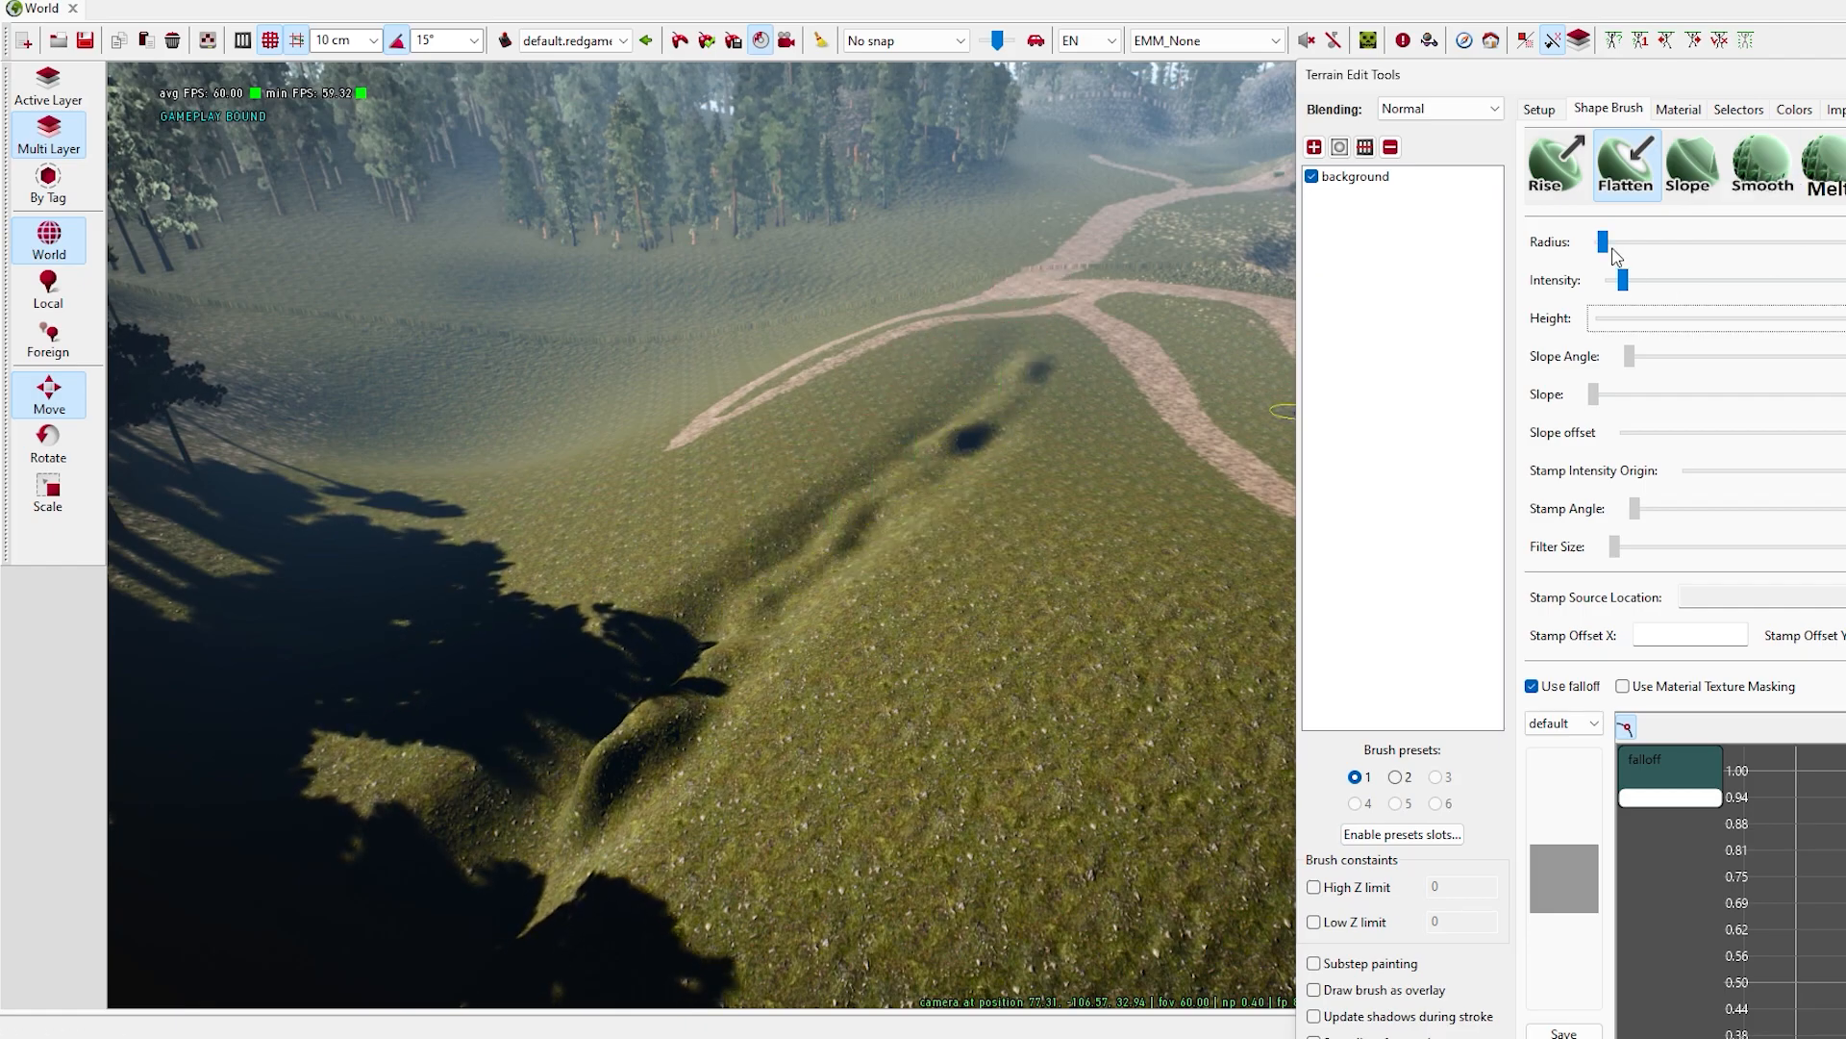
right_drag(1015, 373, 713, 779)
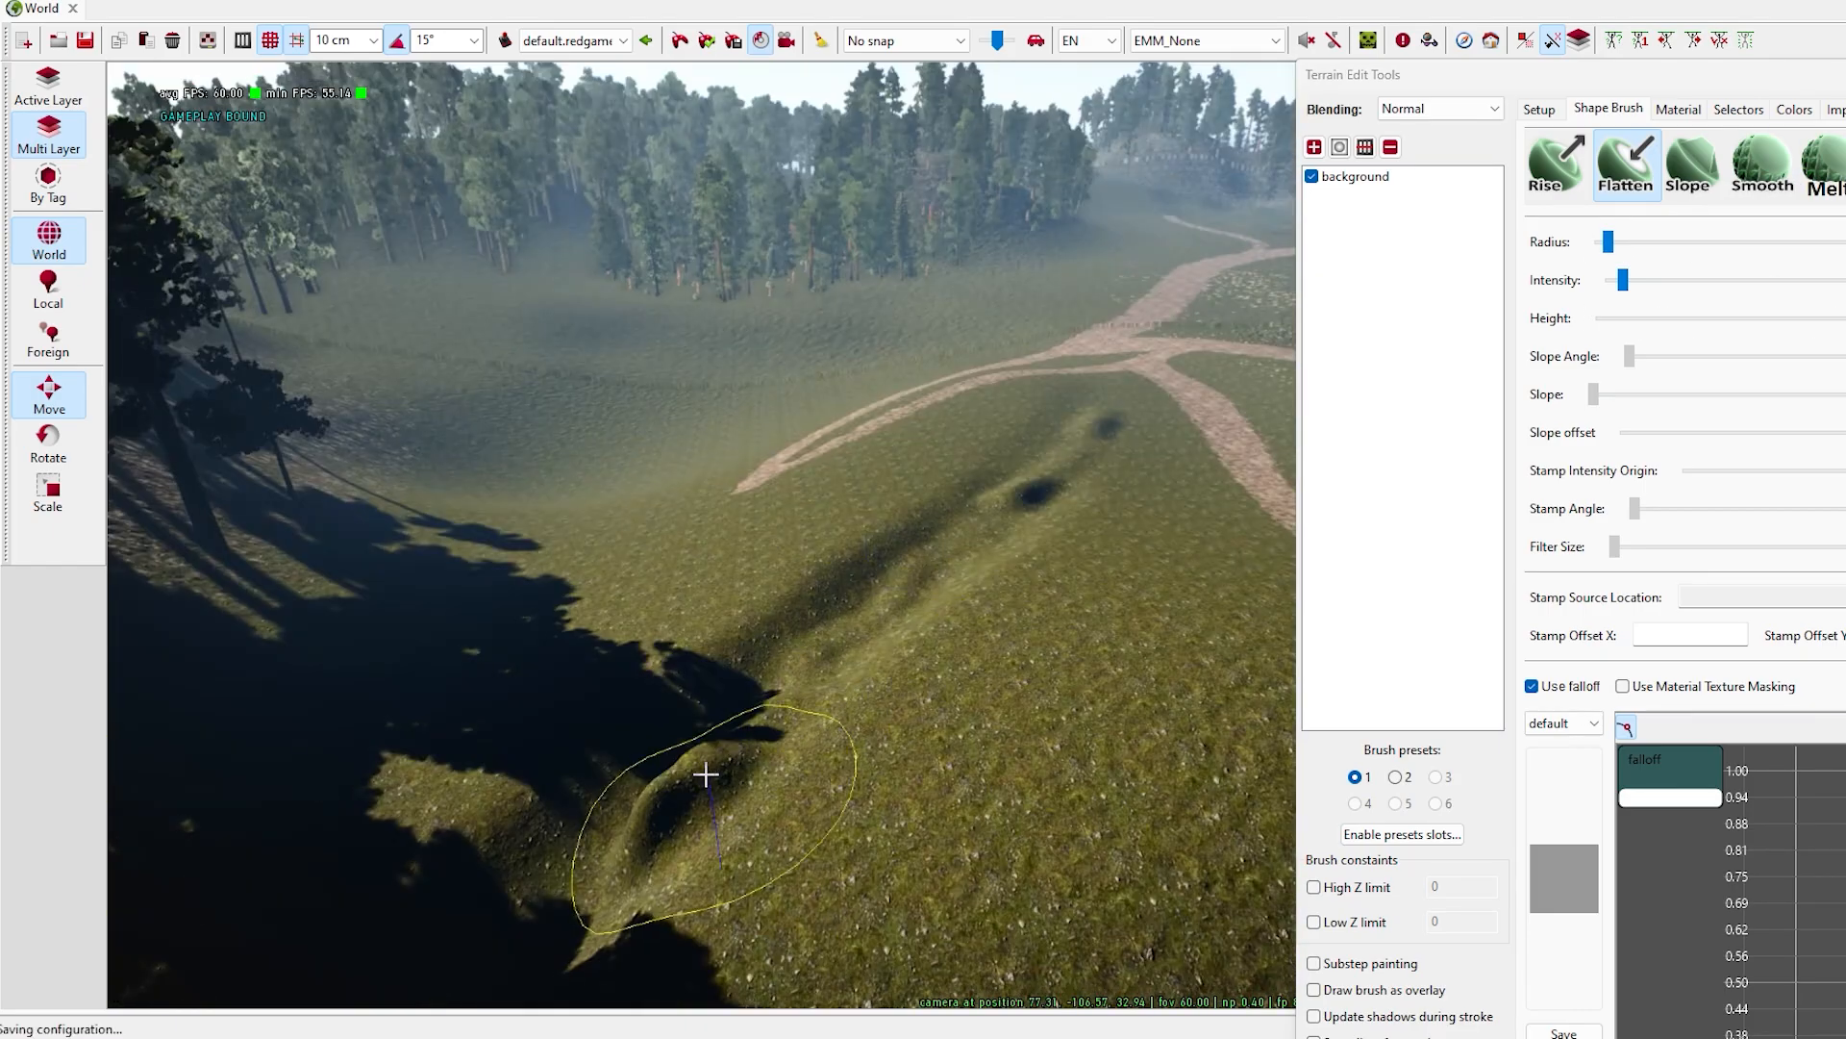
right_drag(1016, 486, 1080, 441)
- Rework the trench below the road branches, lowering the brush's height and raising its intensity
drag(1500, 75, 1404, 60)
drag(1834, 303, 1800, 303)
mouse_move(1072, 413)
mouse_down()
mouse_move(949, 544)
mouse_move(832, 601)
mouse_up()
mouse_move(832, 601)
right_down()
mouse_move(869, 552)
mouse_move(769, 452)
right_up()
key(a)
mouse_move(770, 452)
mouse_down()
mouse_move(729, 521)
mouse_move(684, 391)
mouse_move(760, 308)
mouse_up()
right_drag(759, 308, 663, 193)
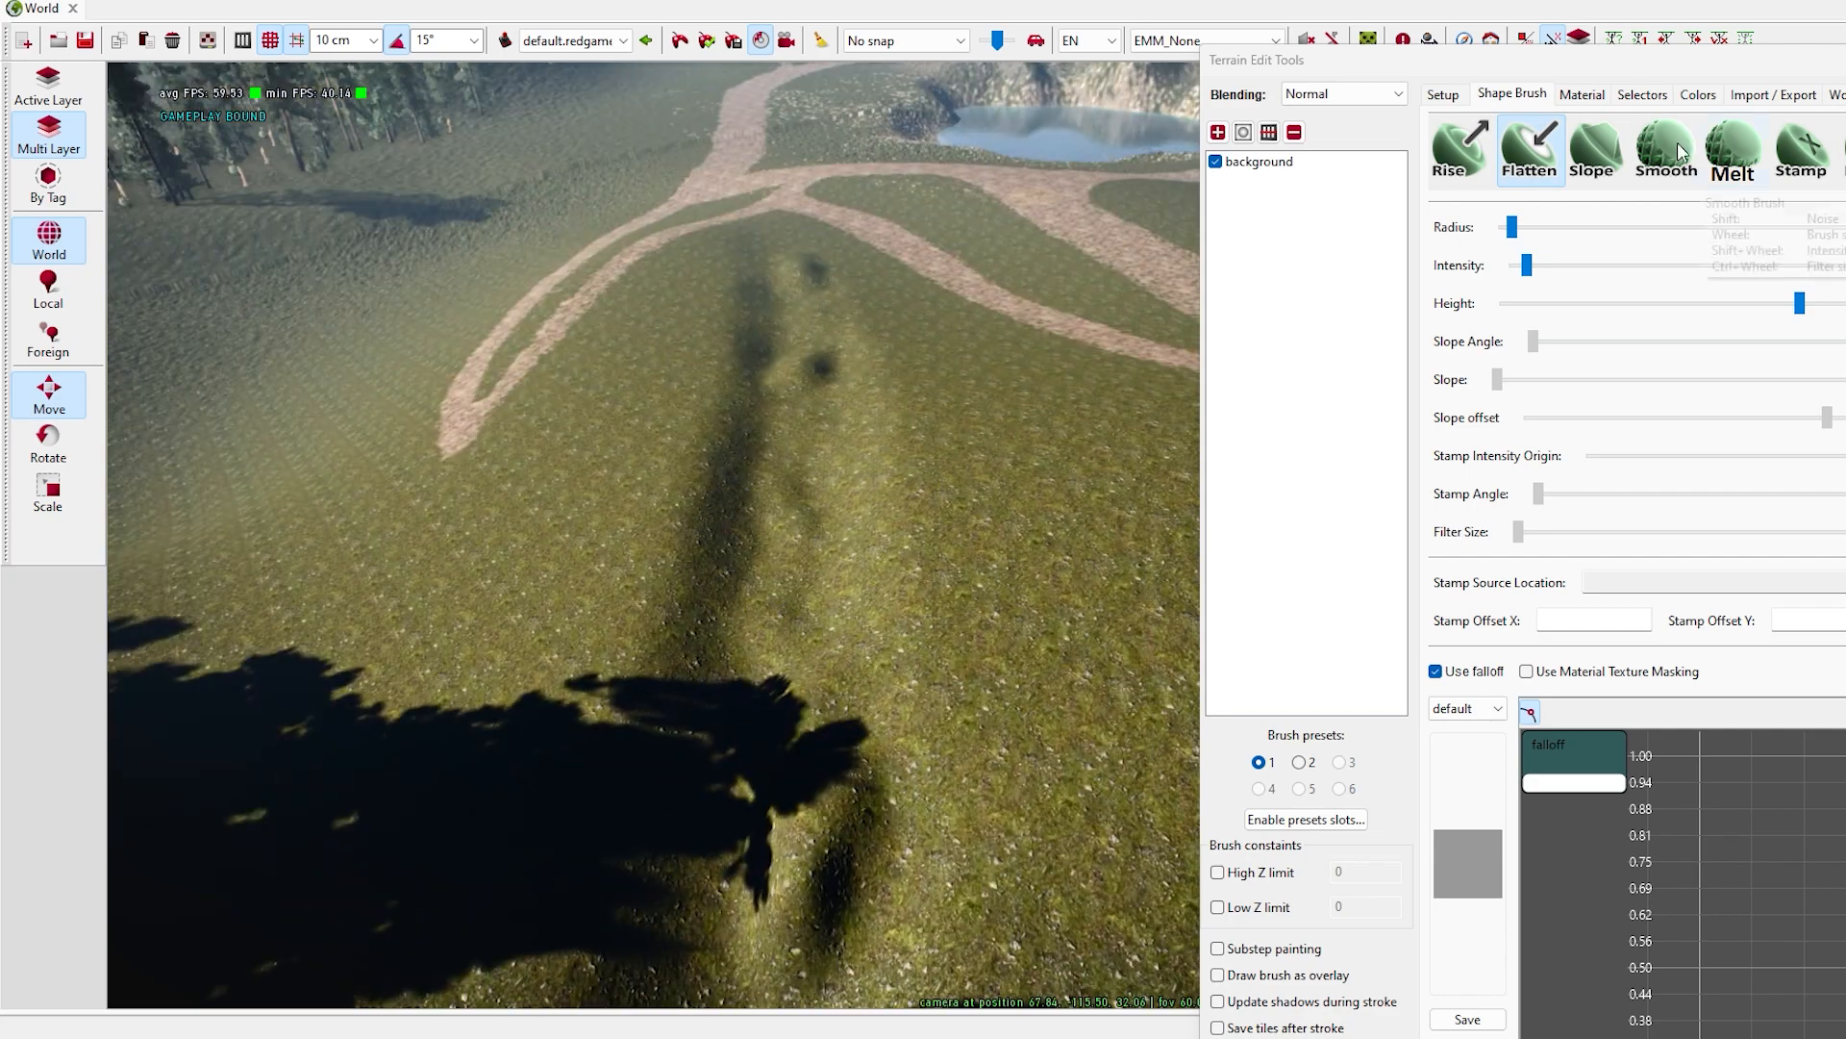
drag(1635, 59, 1522, 40)
drag(1415, 246, 1481, 246)
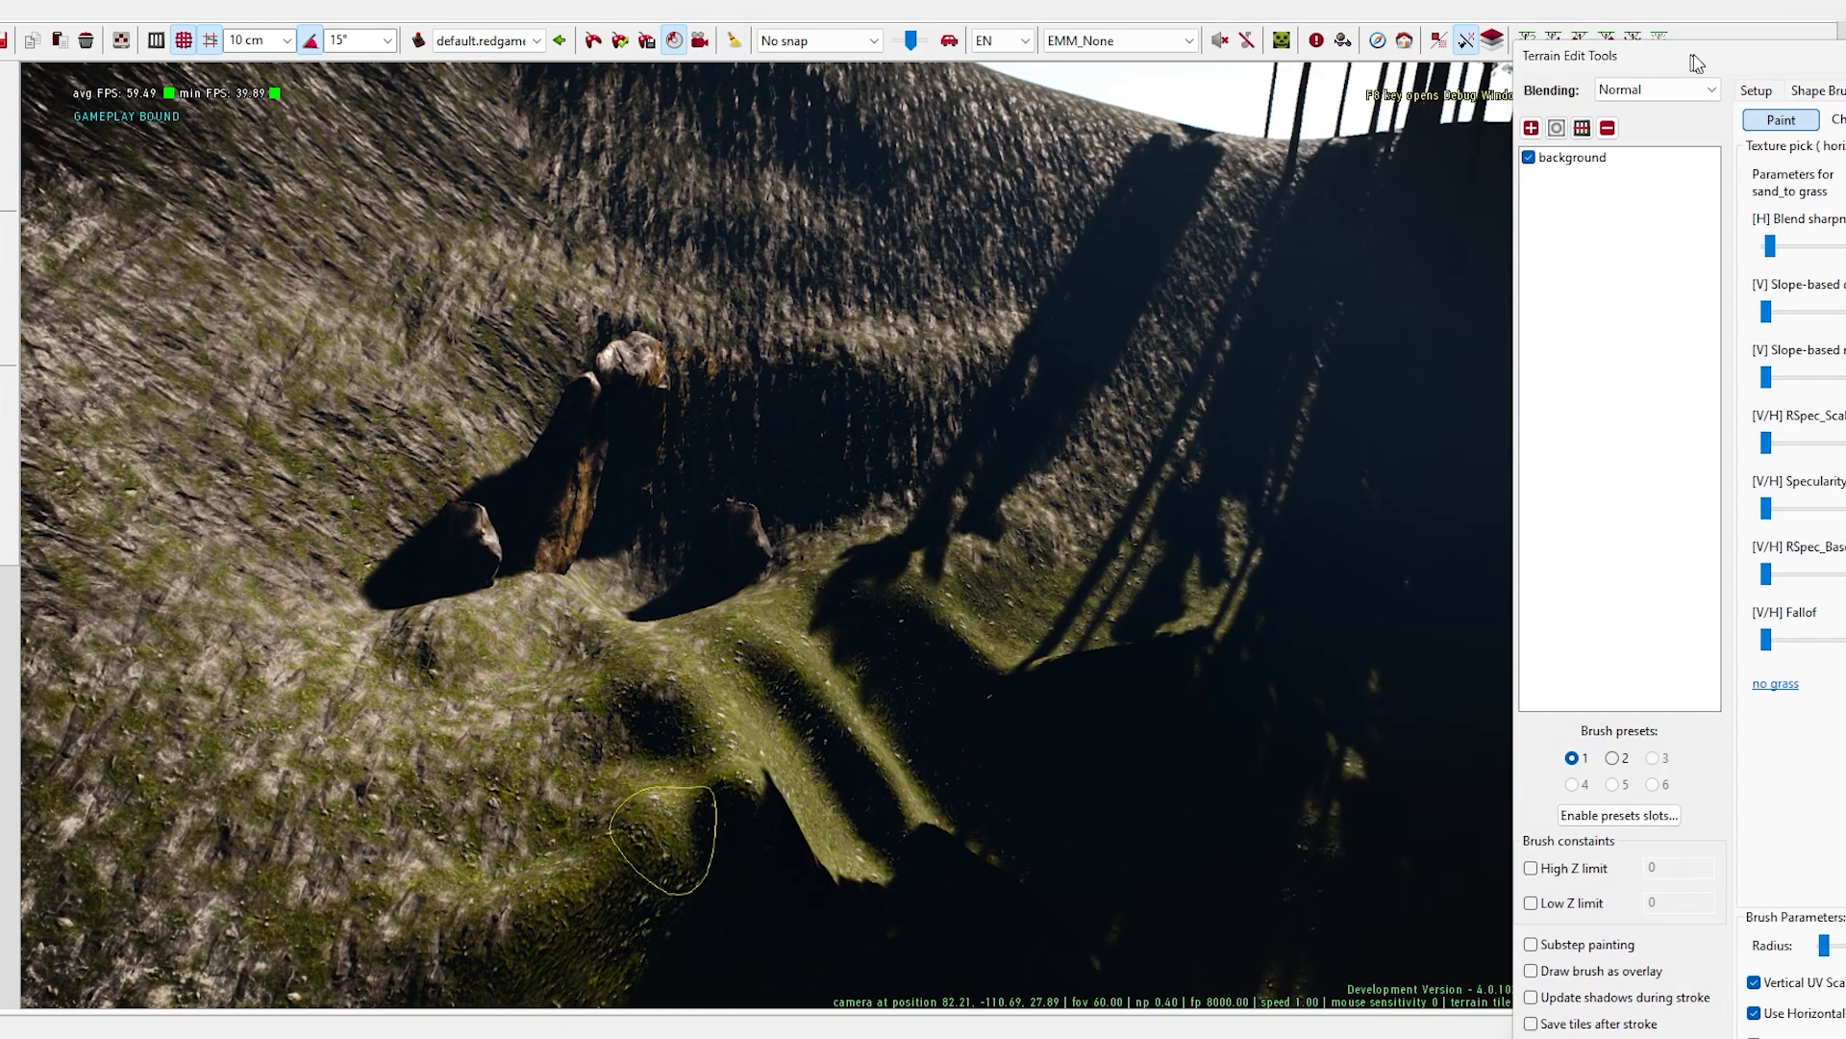
- Paint the channel from the stone ring down the hillside with the grass_to_sand and sand_to grass materials
drag(948, 784, 680, 597)
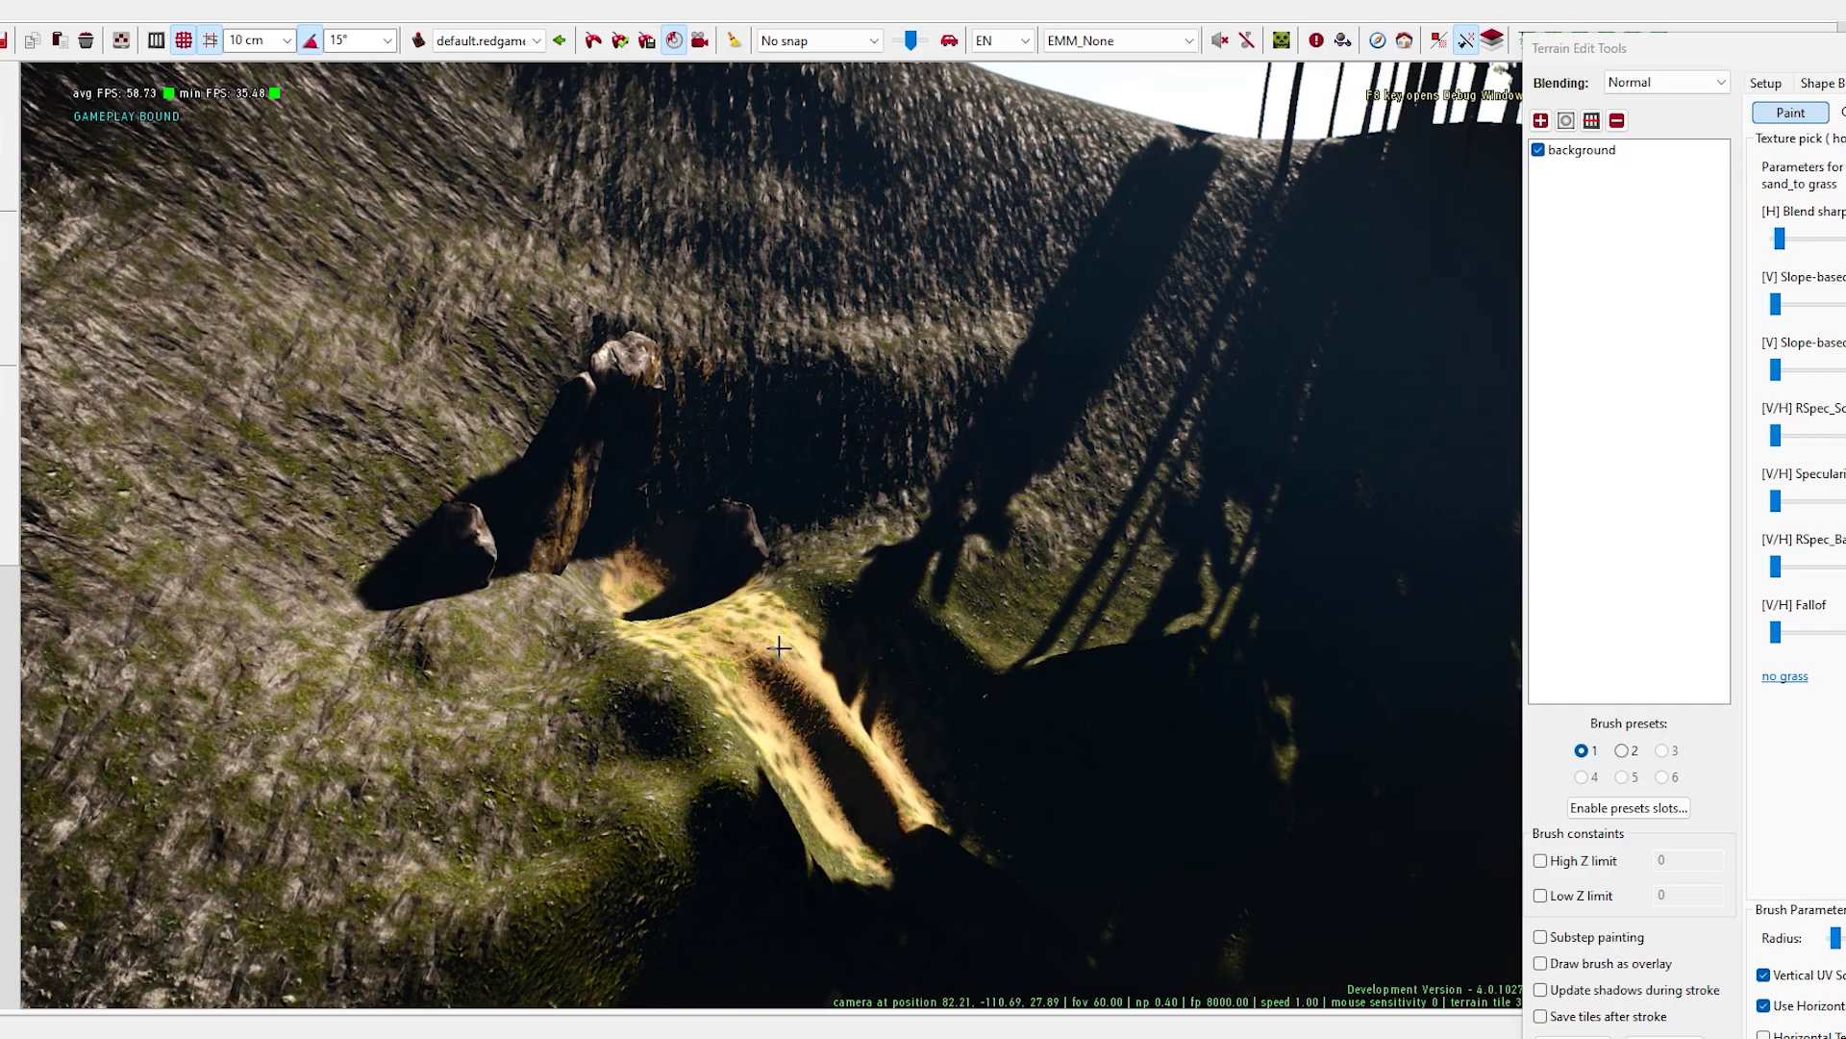
right_drag(371, 517, 1068, 348)
mouse_move(1068, 348)
mouse_down()
mouse_move(822, 457)
mouse_move(784, 538)
mouse_up()
right_drag(784, 539, 817, 498)
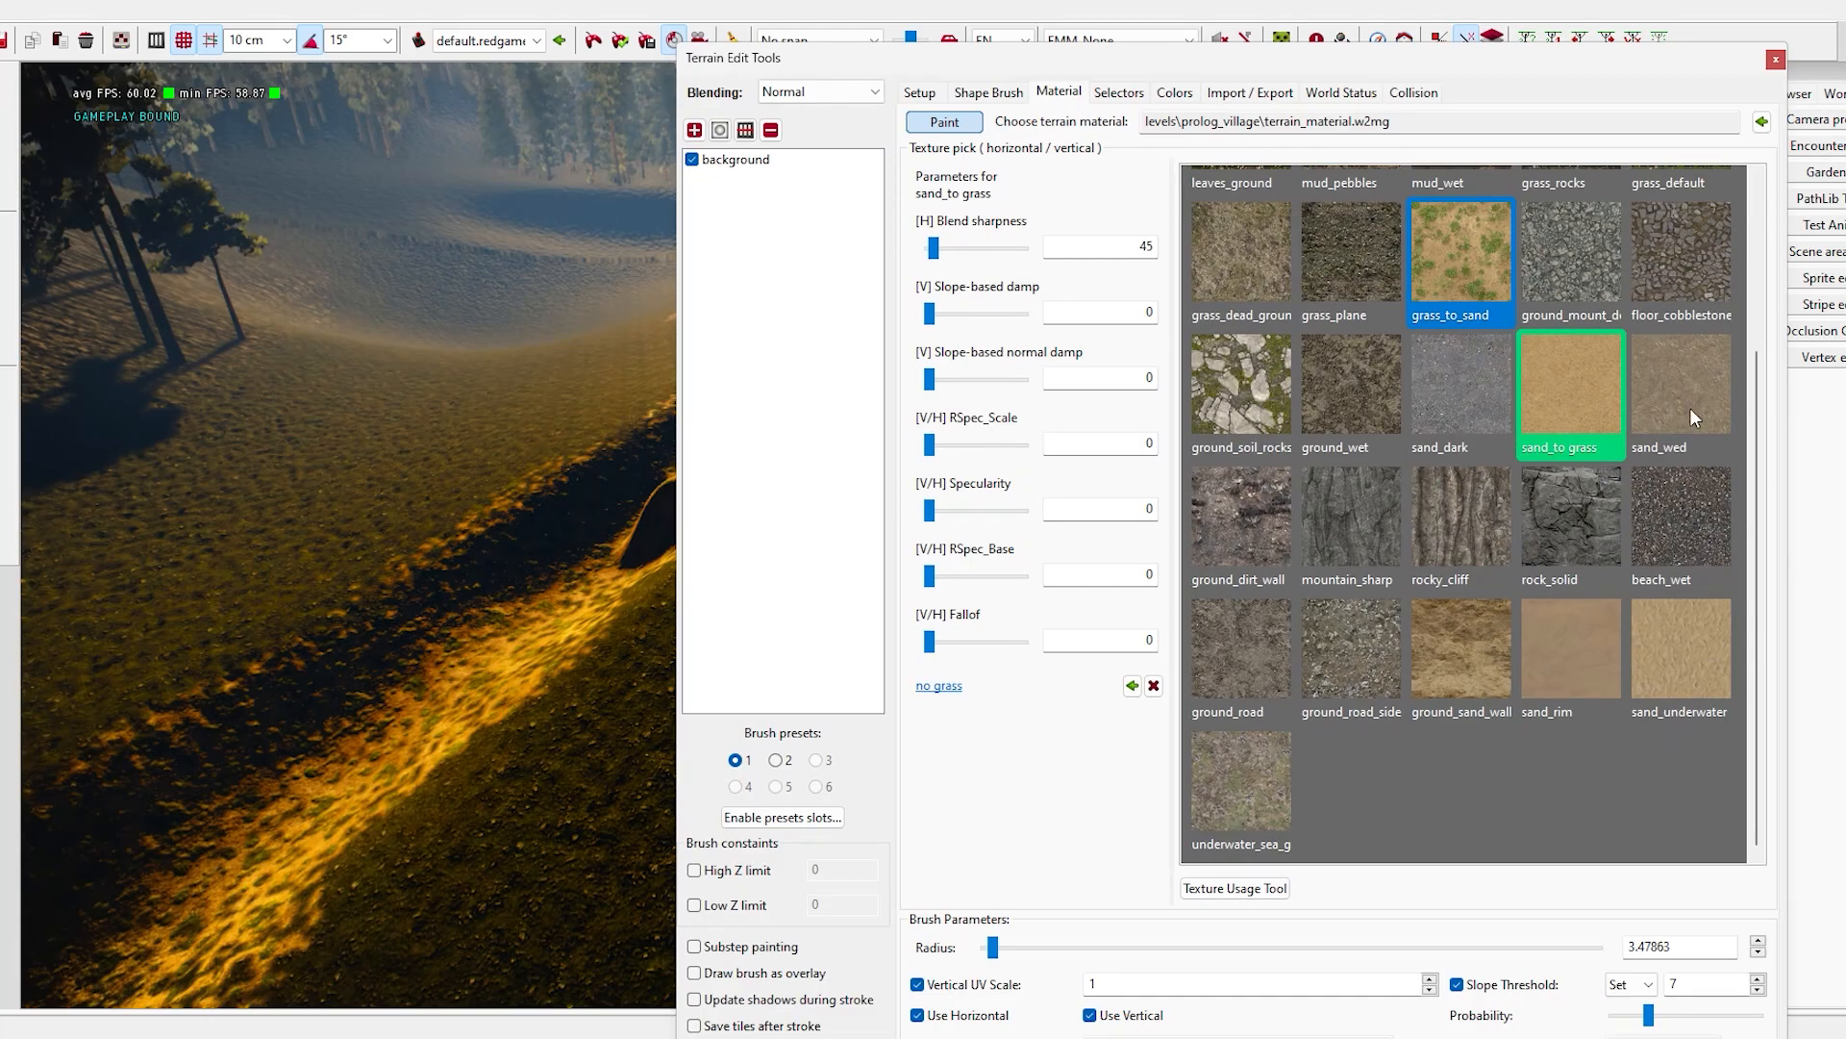
- Create an outdoor, auto-static layer named "creak location" in the world g_slopes
click(1689, 408)
click(1710, 664)
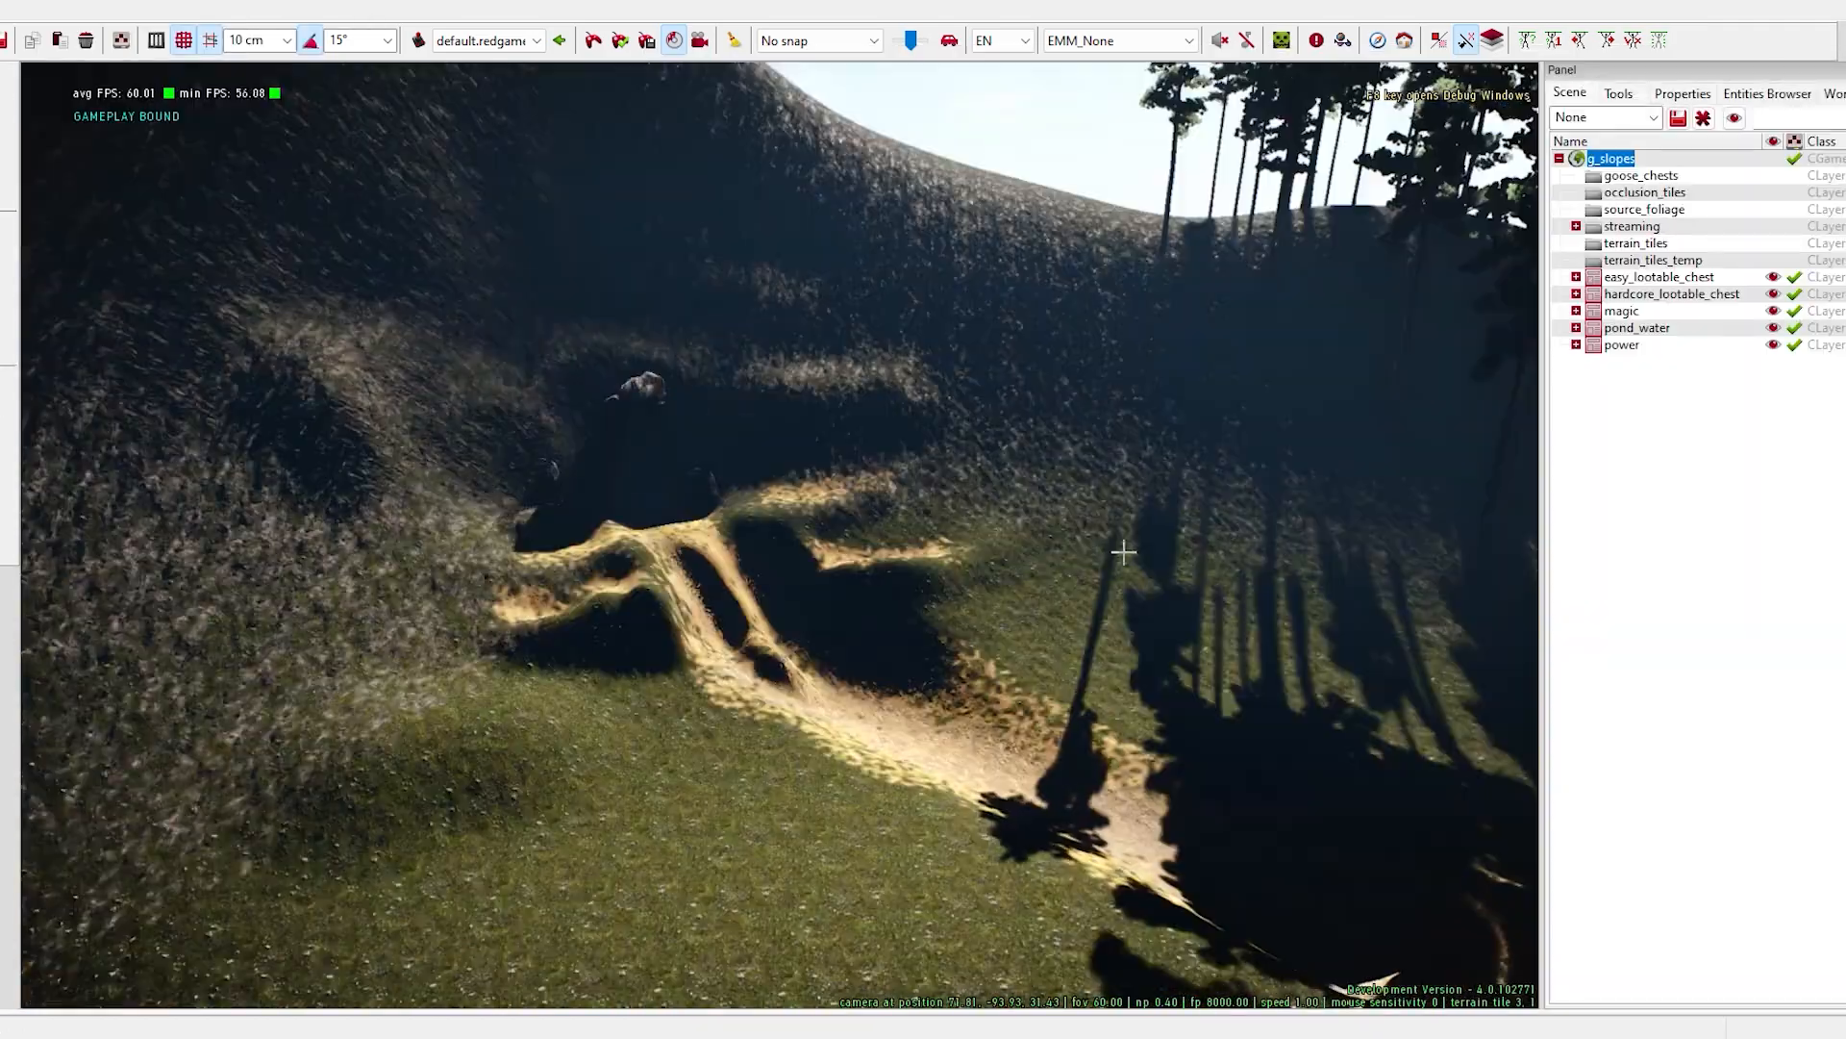
right_drag(1123, 552, 1068, 577)
right_click(1605, 159)
click(1710, 617)
text(creak location)
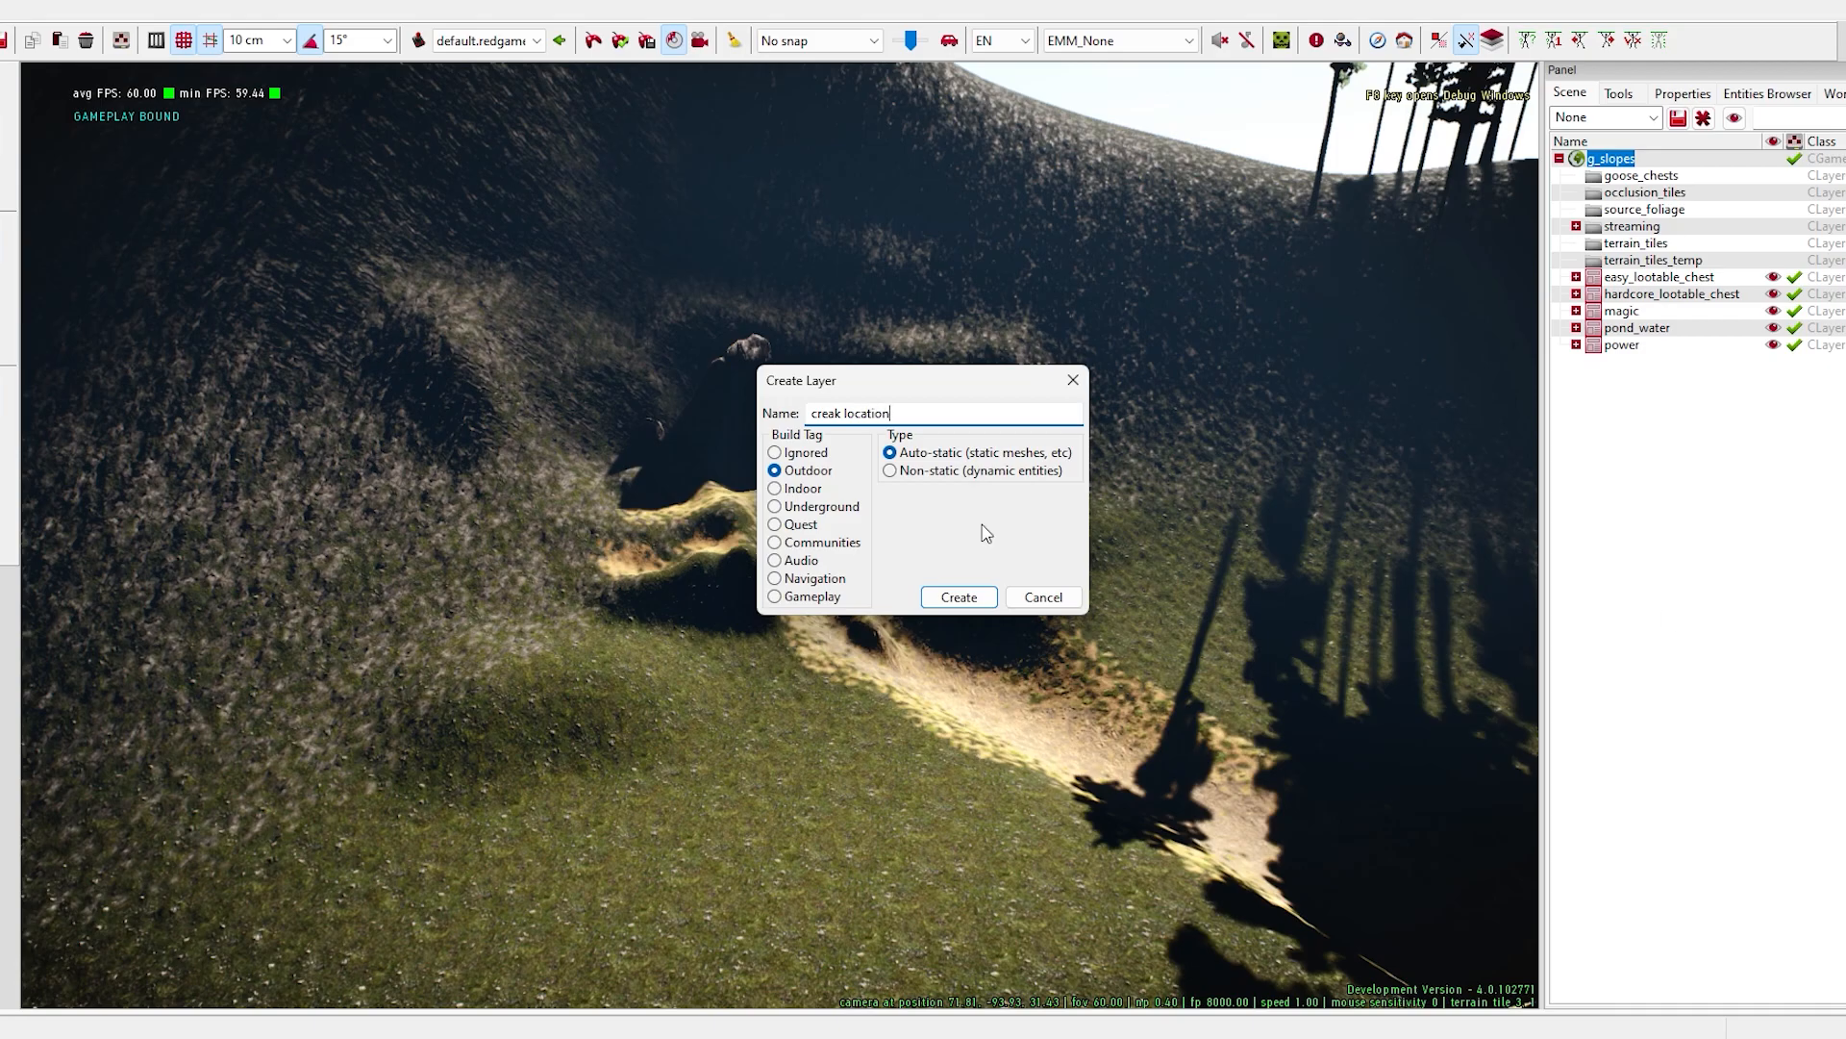
click(947, 597)
right_drag(626, 231, 4, 104)
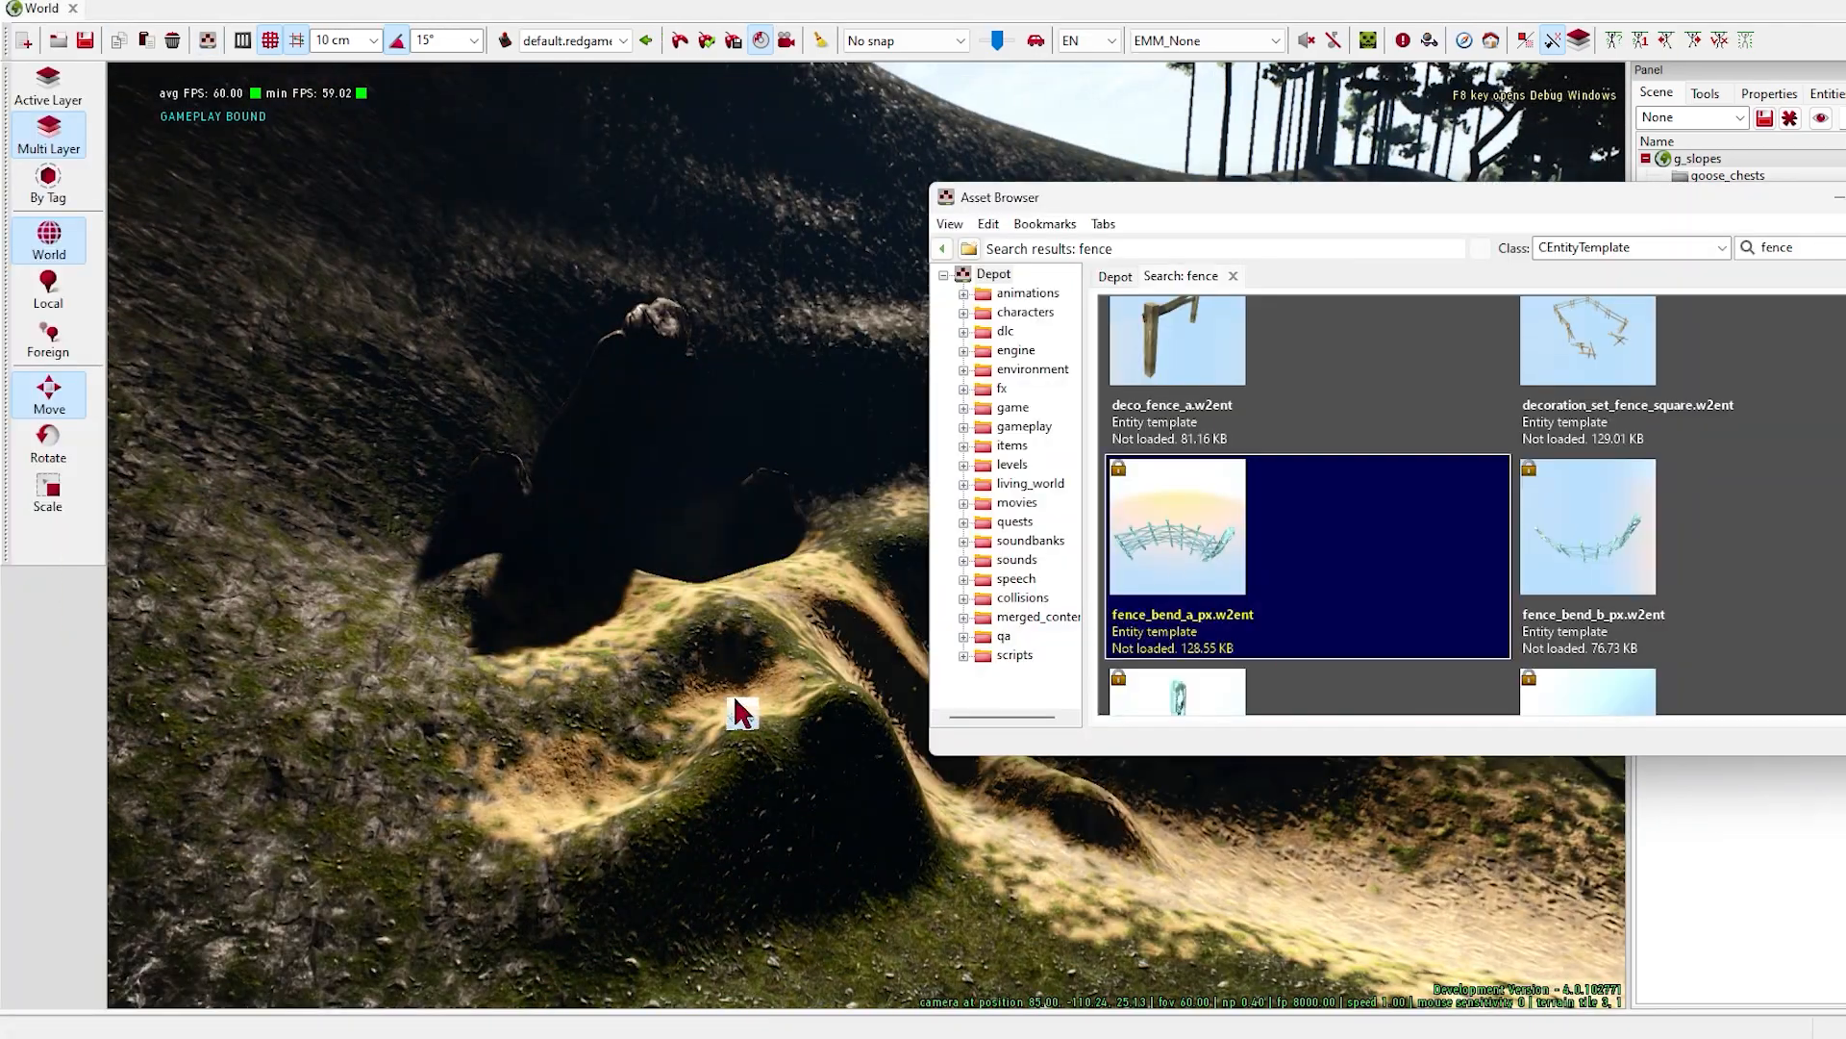
- Try out a rotated wicker fence below the stone ring under different daylight, and delete it
drag(647, 708, 689, 612)
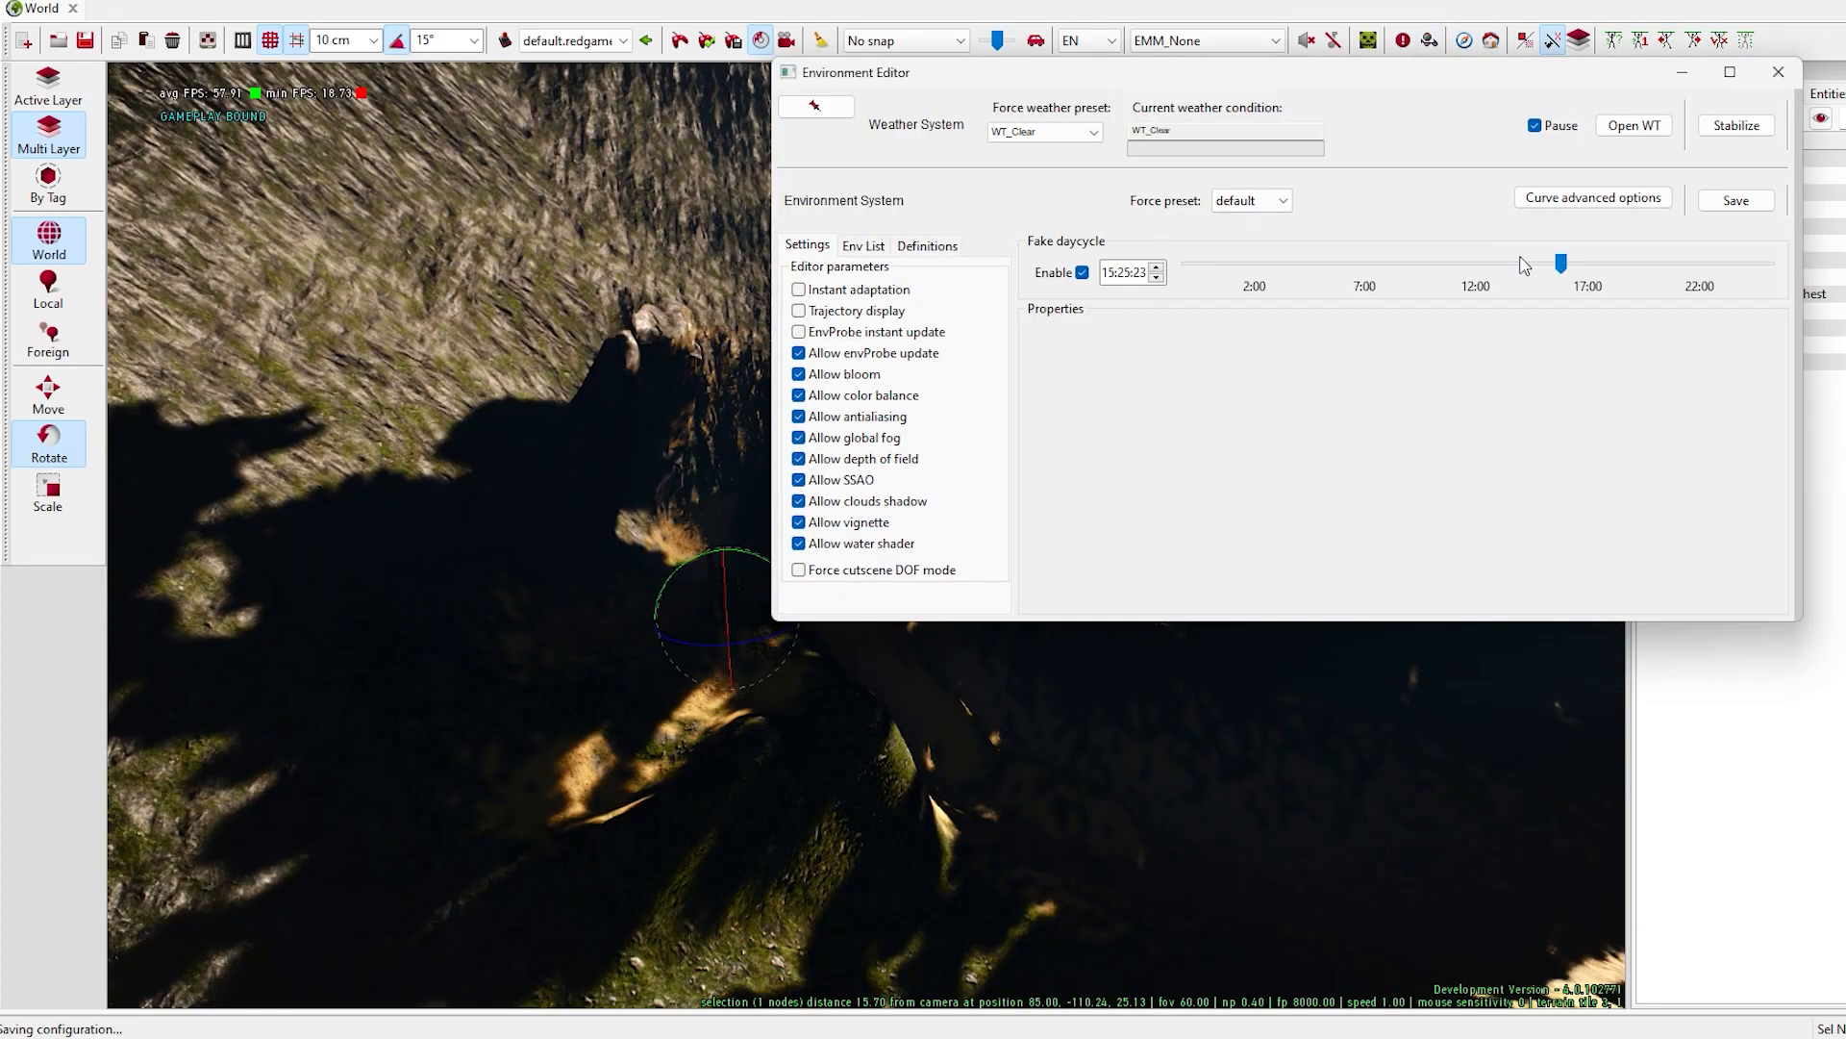
drag(1517, 260, 1516, 308)
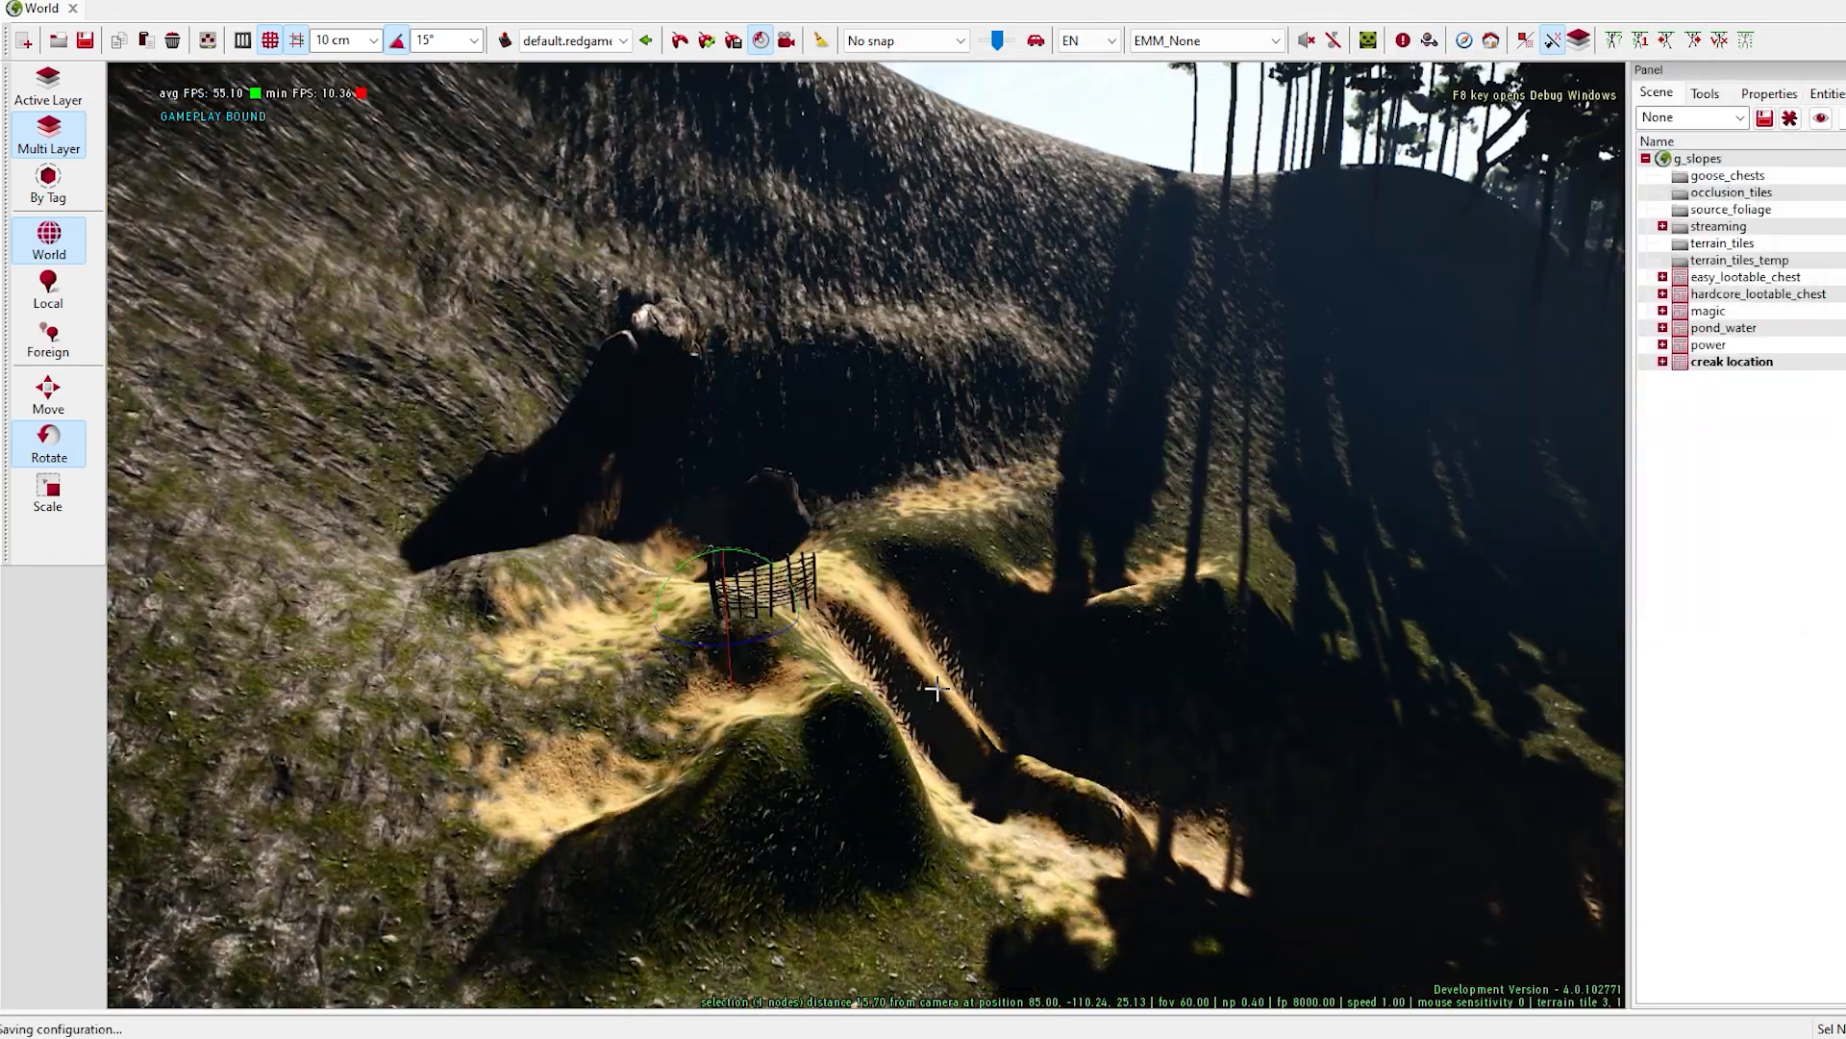
right_drag(937, 688, 1057, 673)
drag(988, 695, 1018, 672)
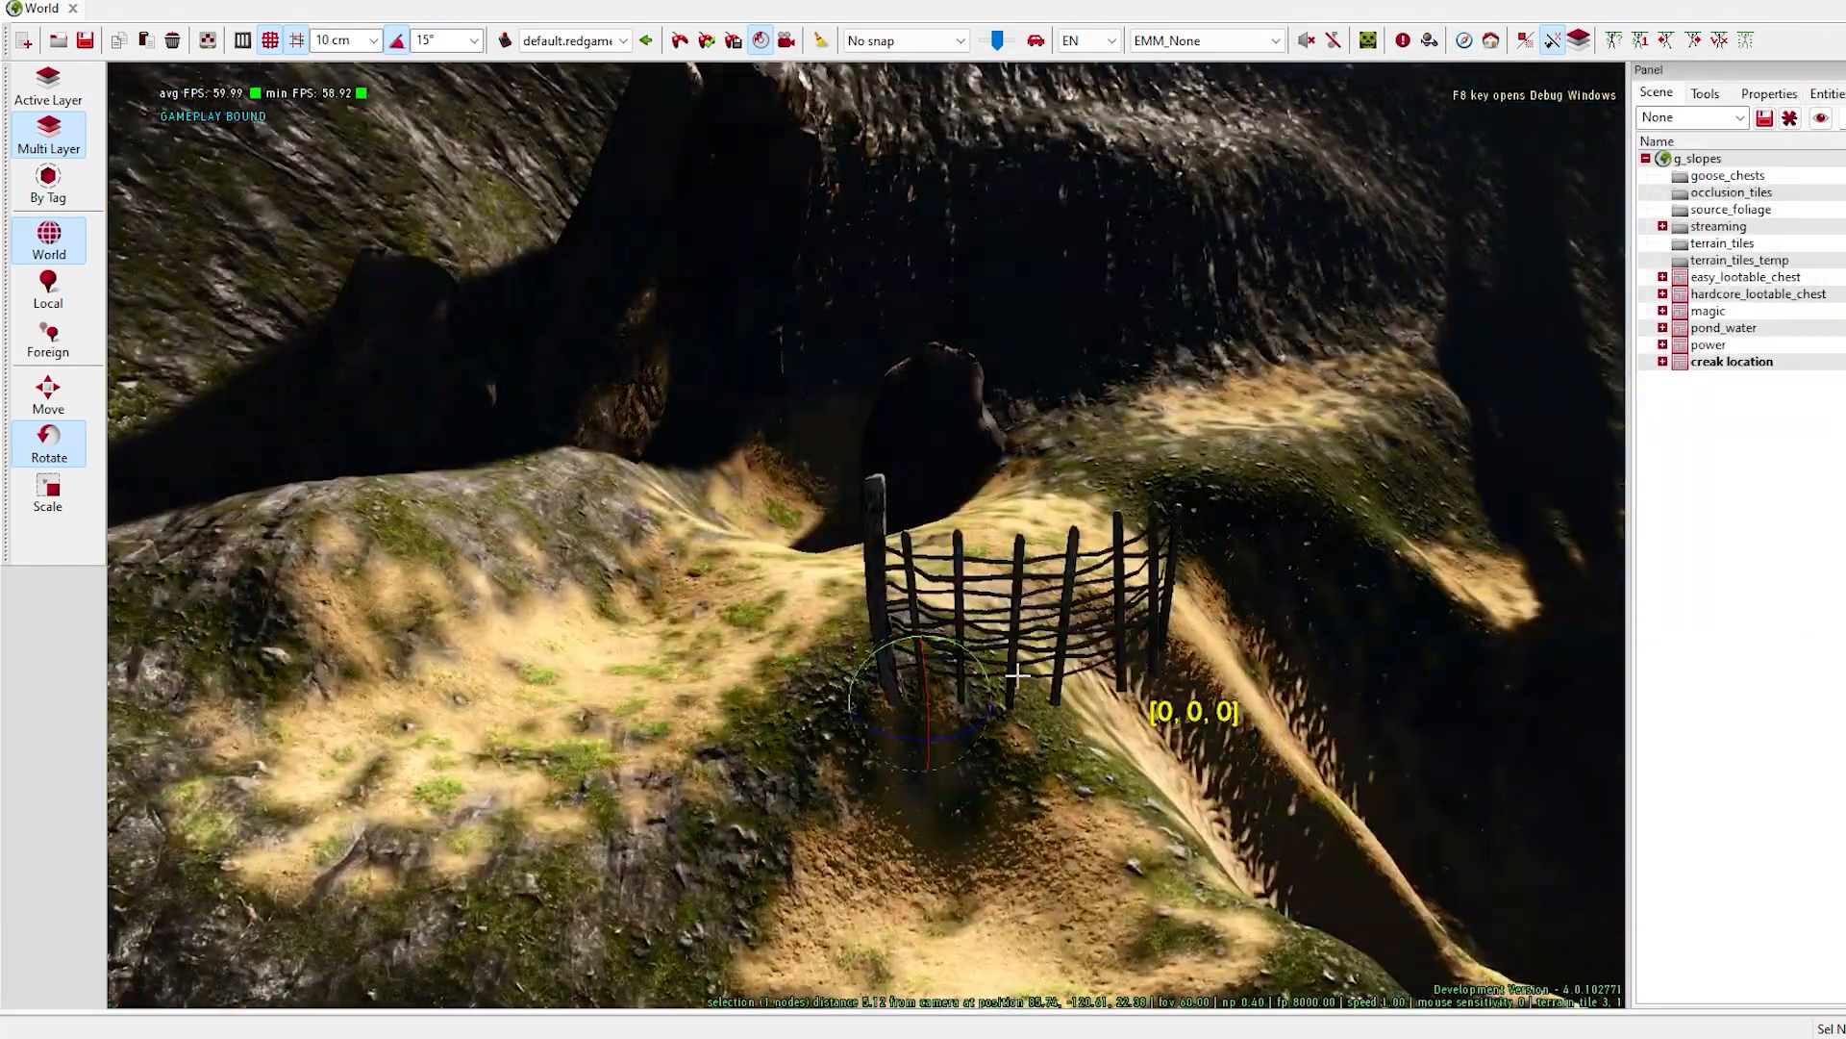
click(1794, 562)
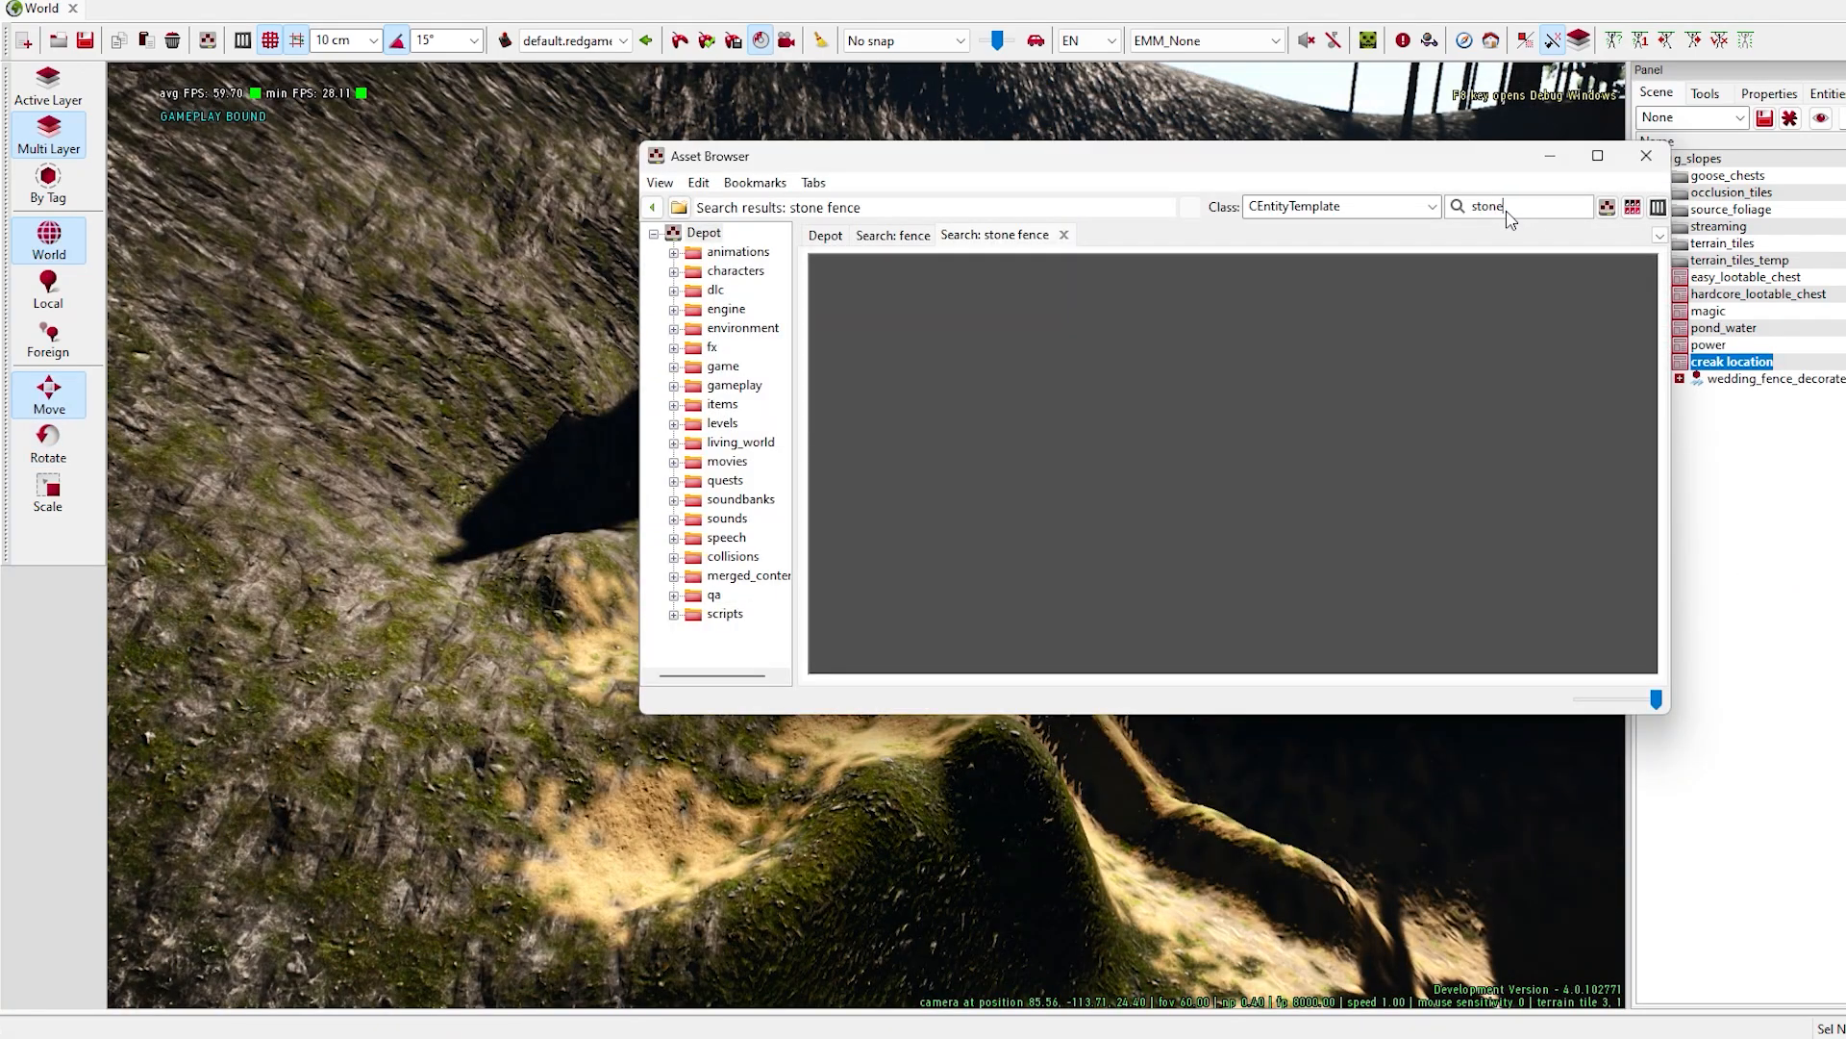
- Try out the bob_pavement_stones_random_01 asset on the mound below the stone ring, and delete it
key(Return)
click(927, 402)
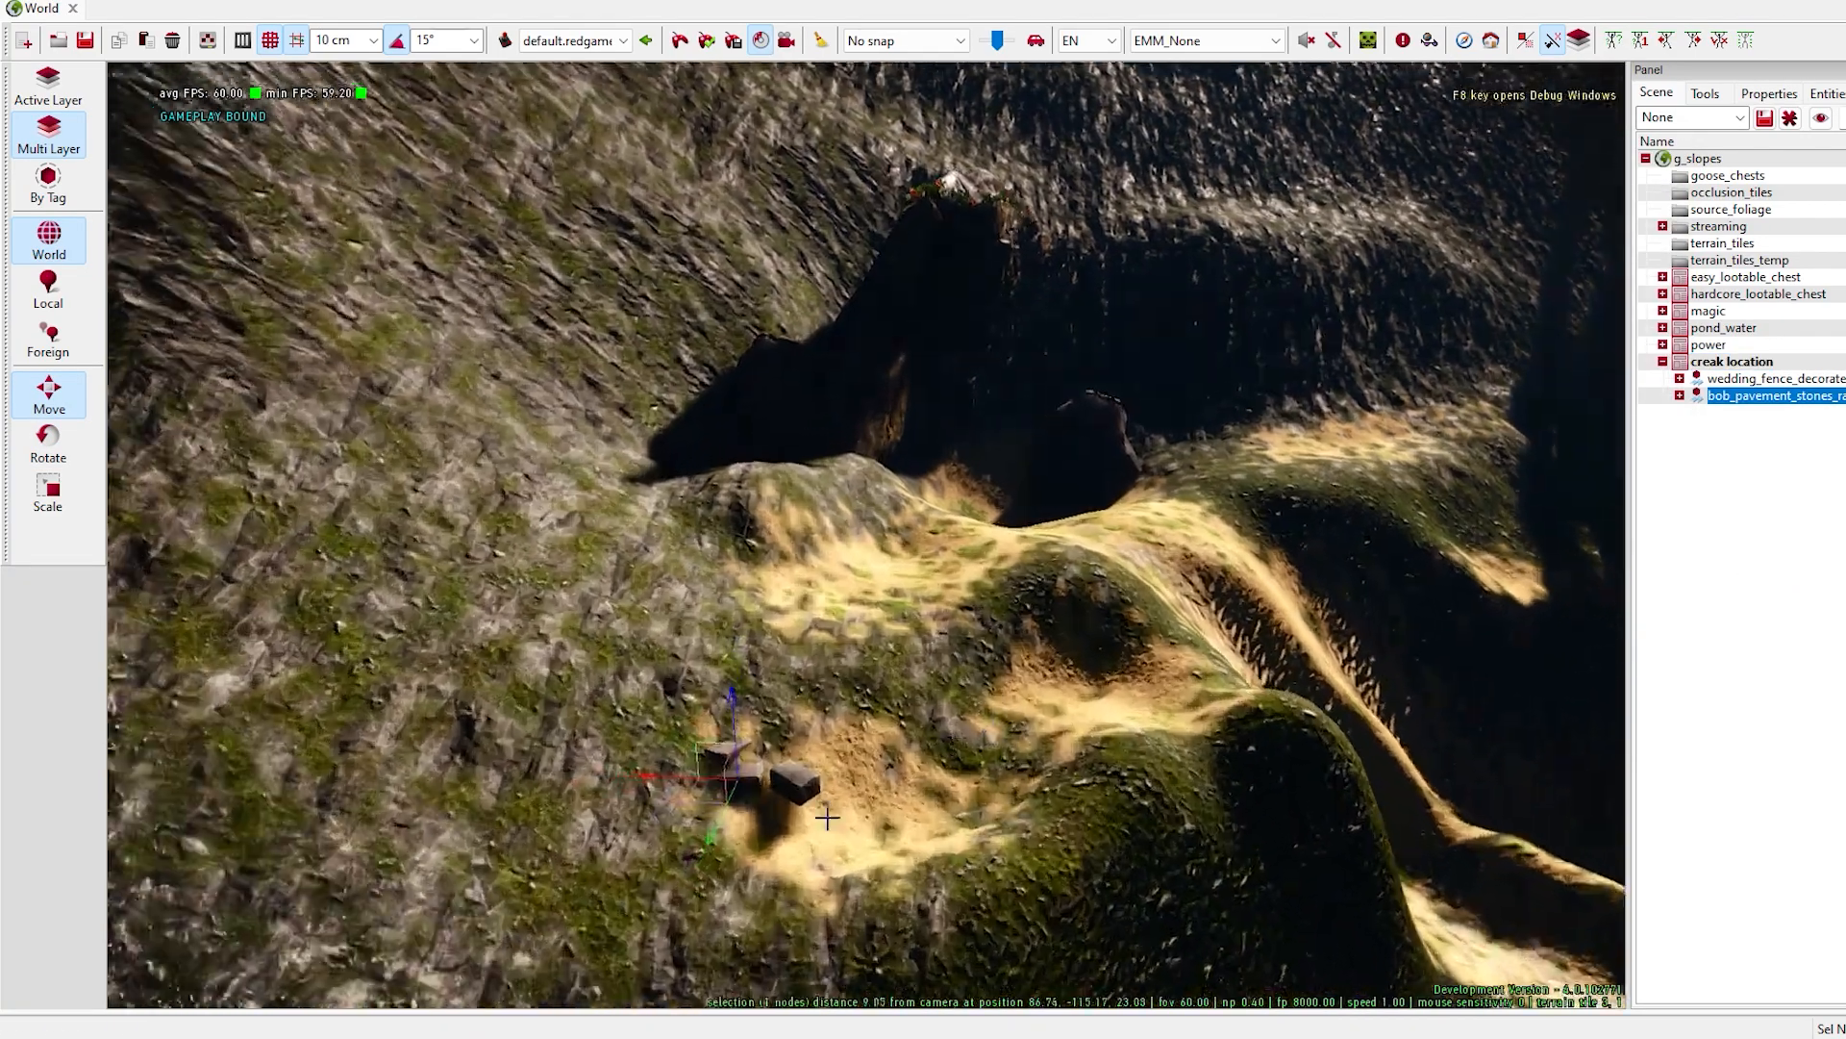
drag(827, 818, 1265, 798)
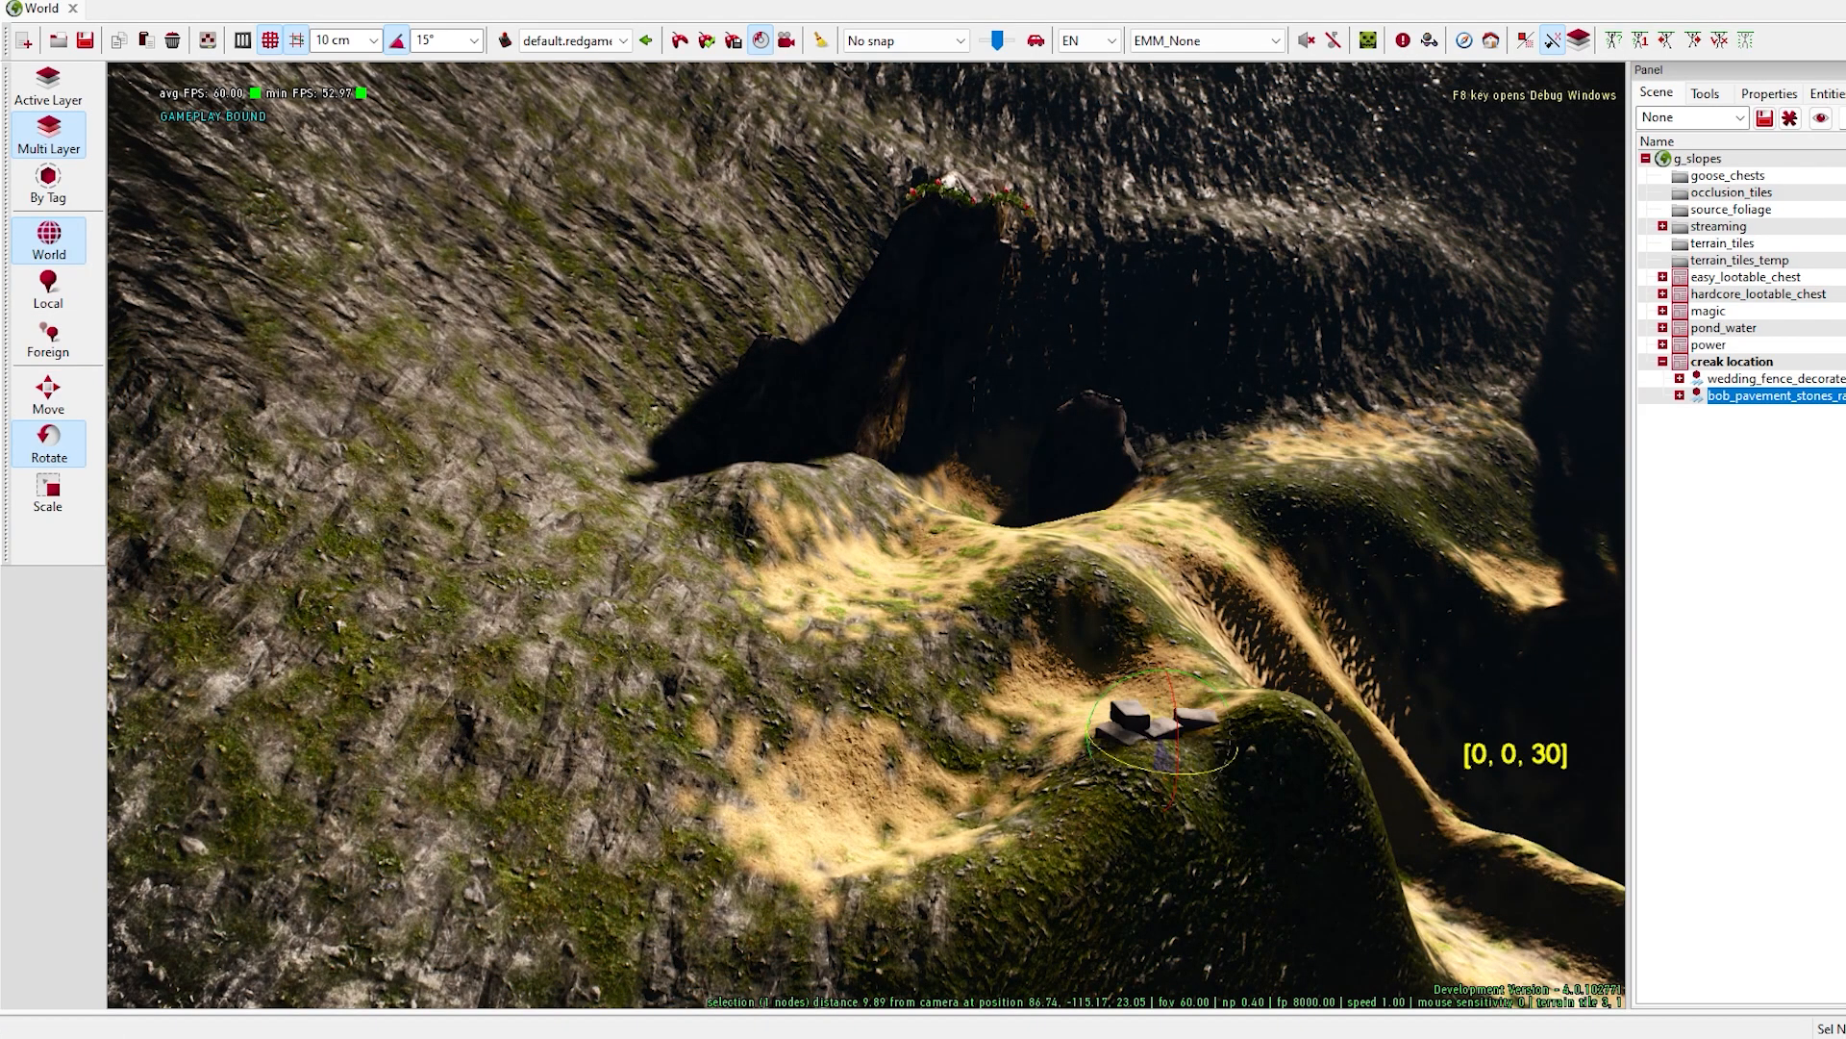
right_click(1758, 397)
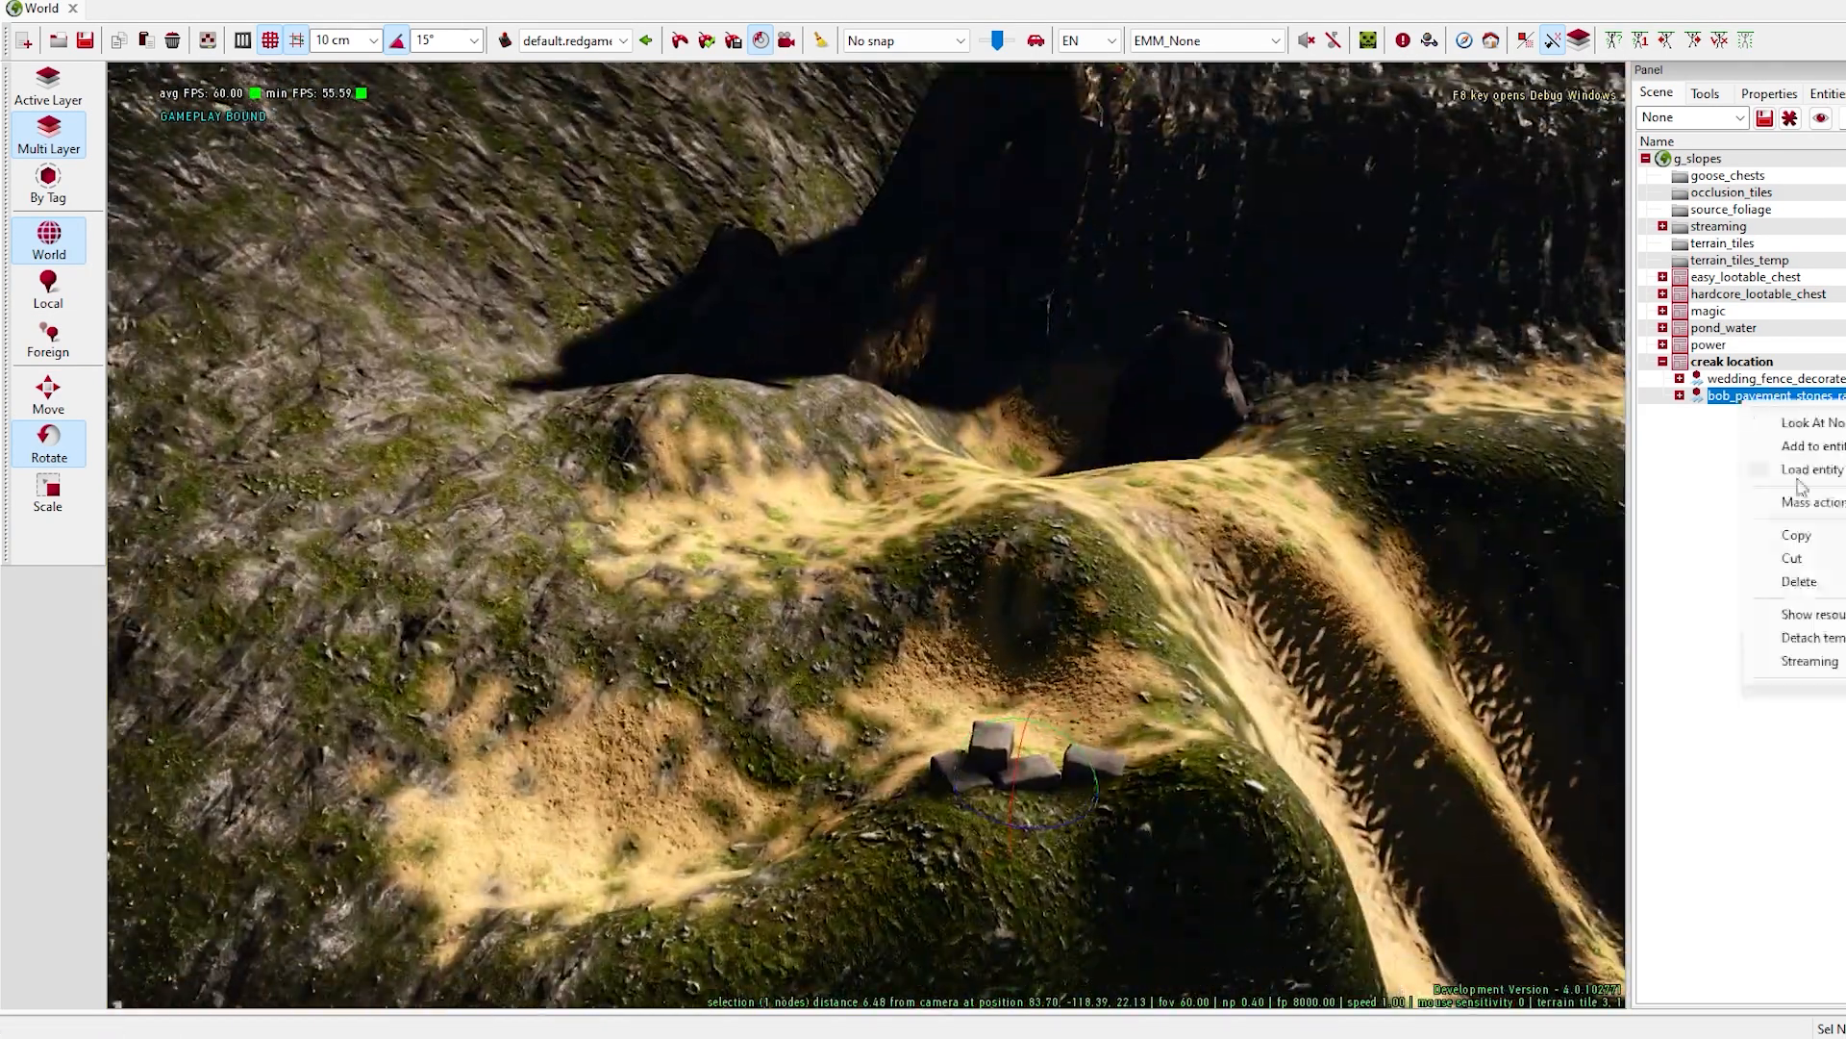
click(1796, 579)
right_drag(947, 731, 966, 699)
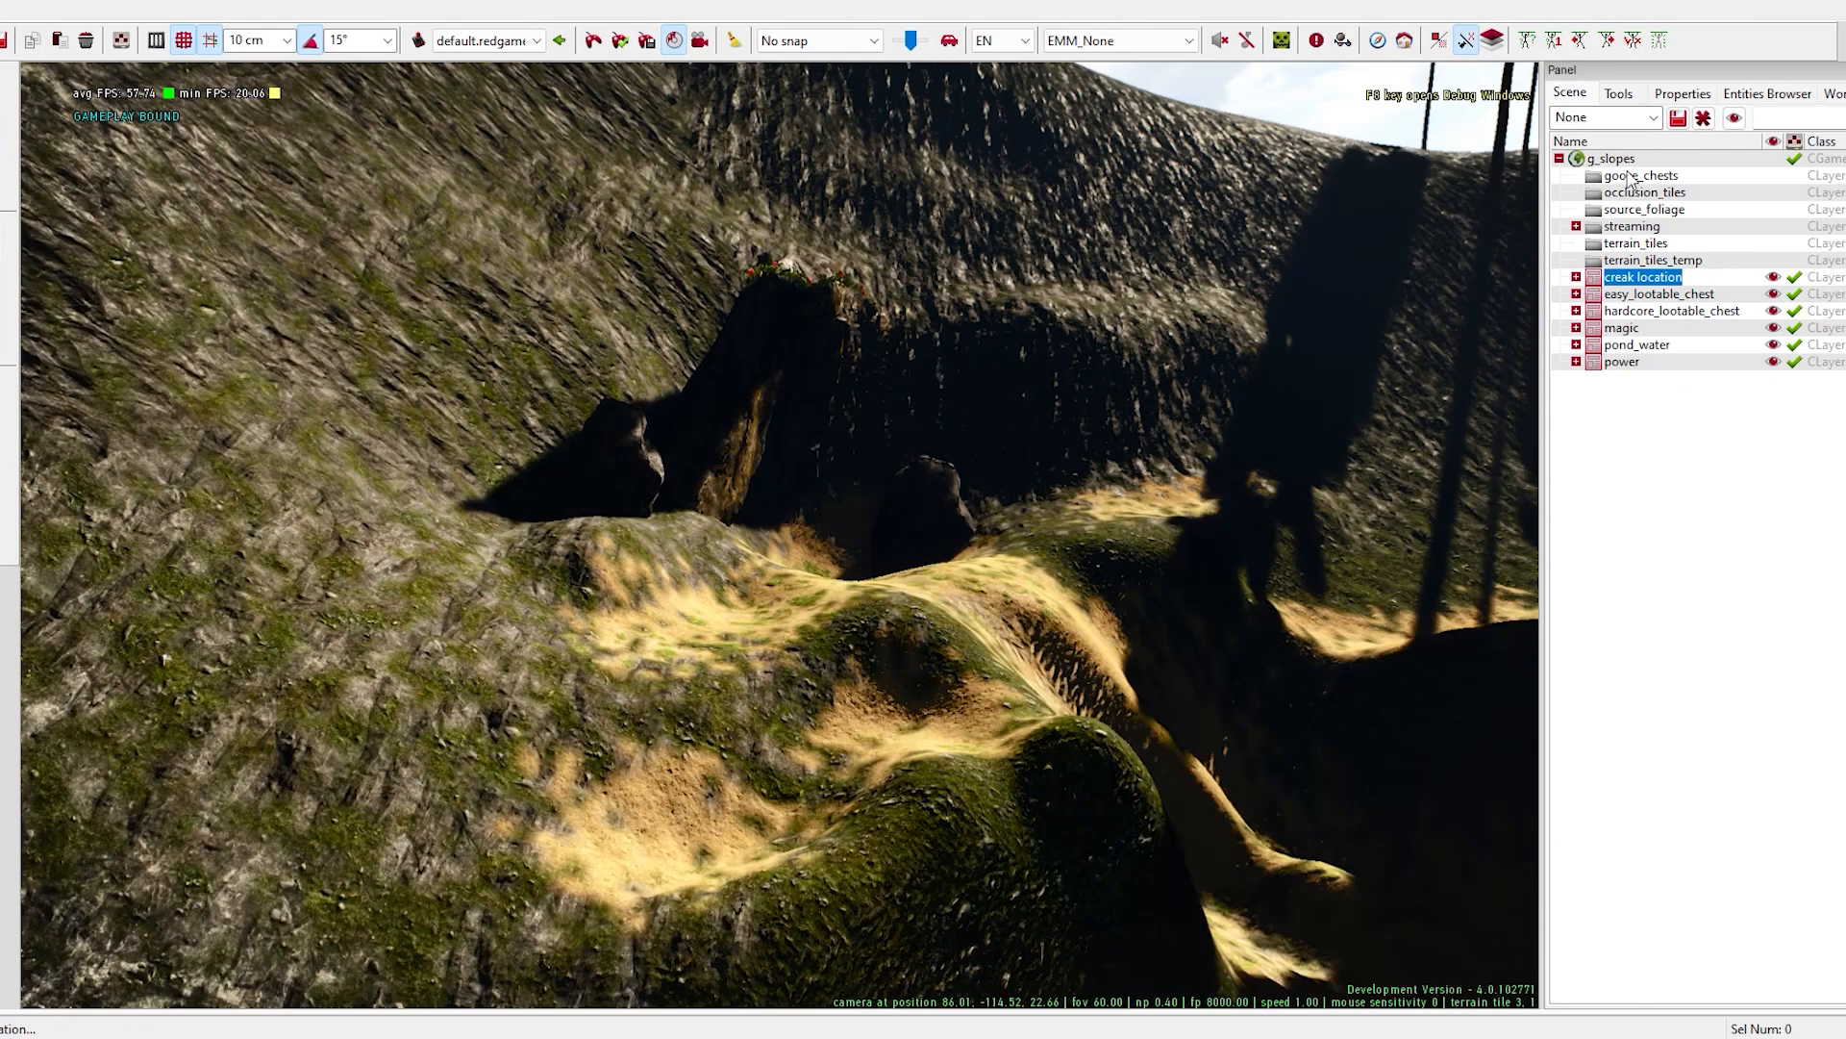
- Create an outdoor, auto-static layer named "borders" in the world g_slopes
right_click(1617, 161)
click(1667, 613)
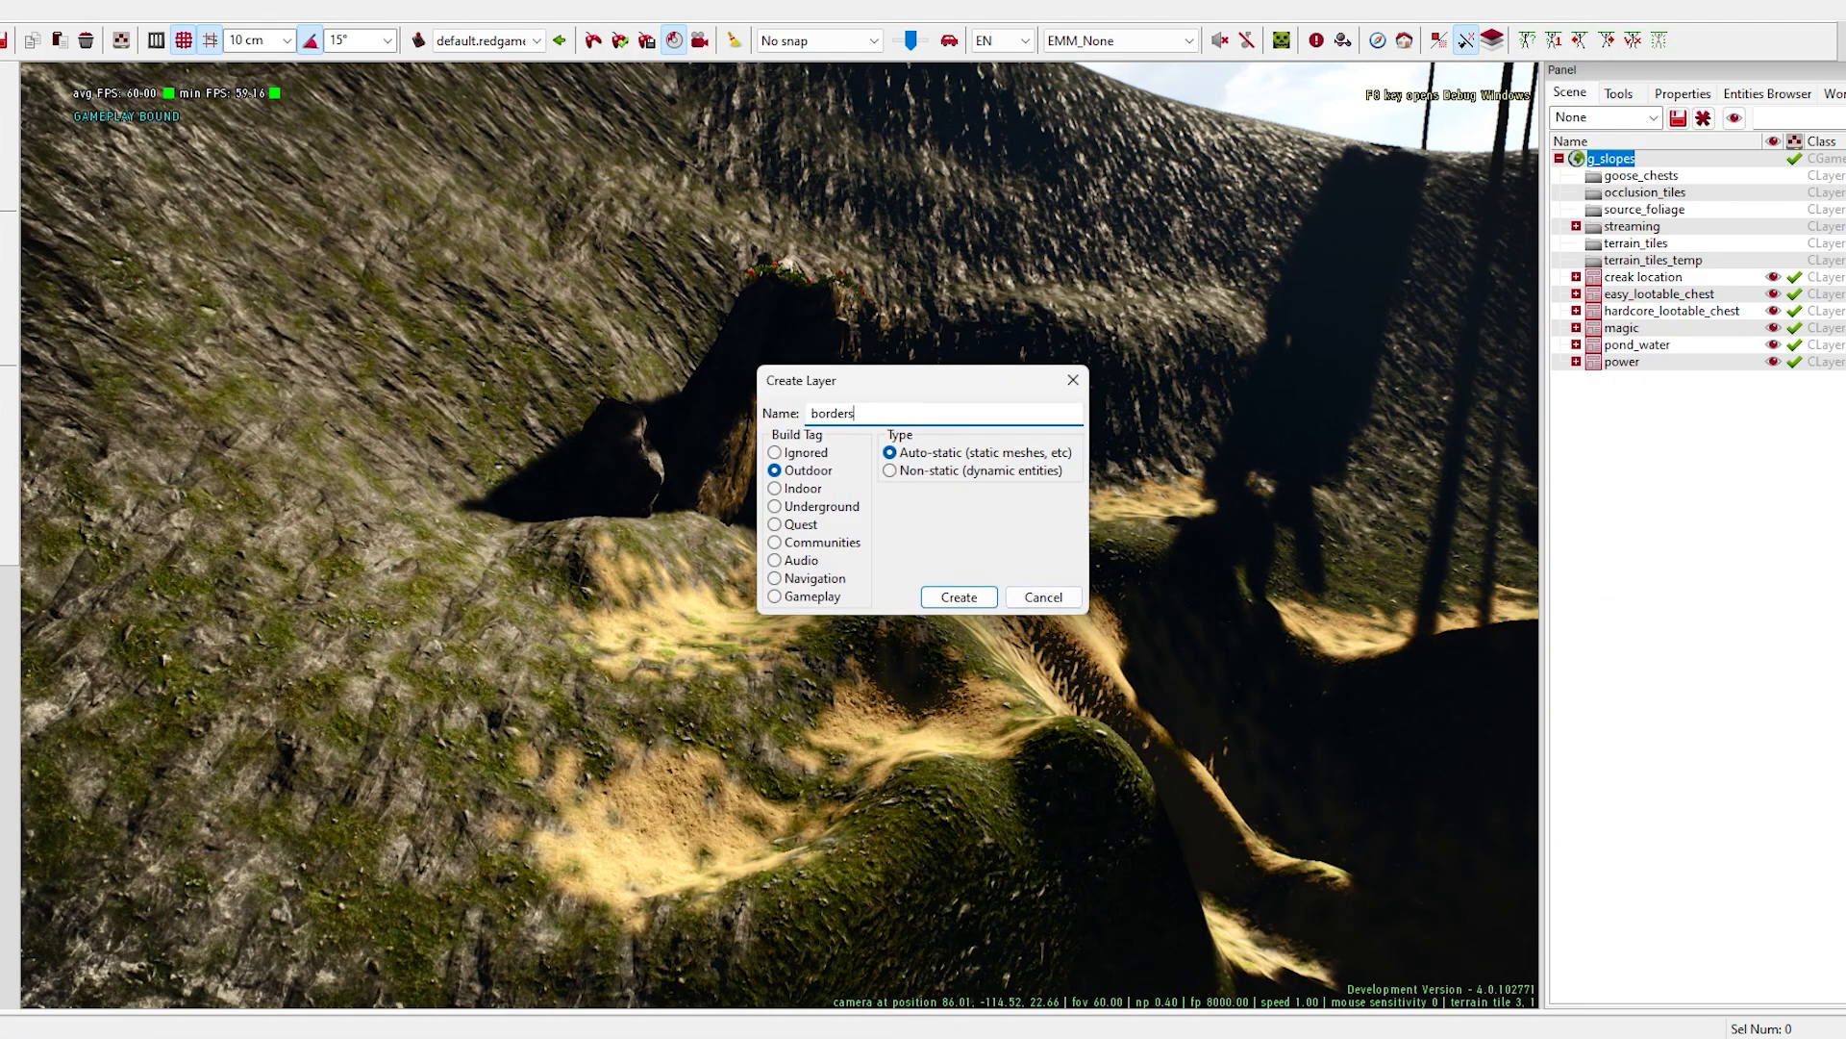
click(946, 597)
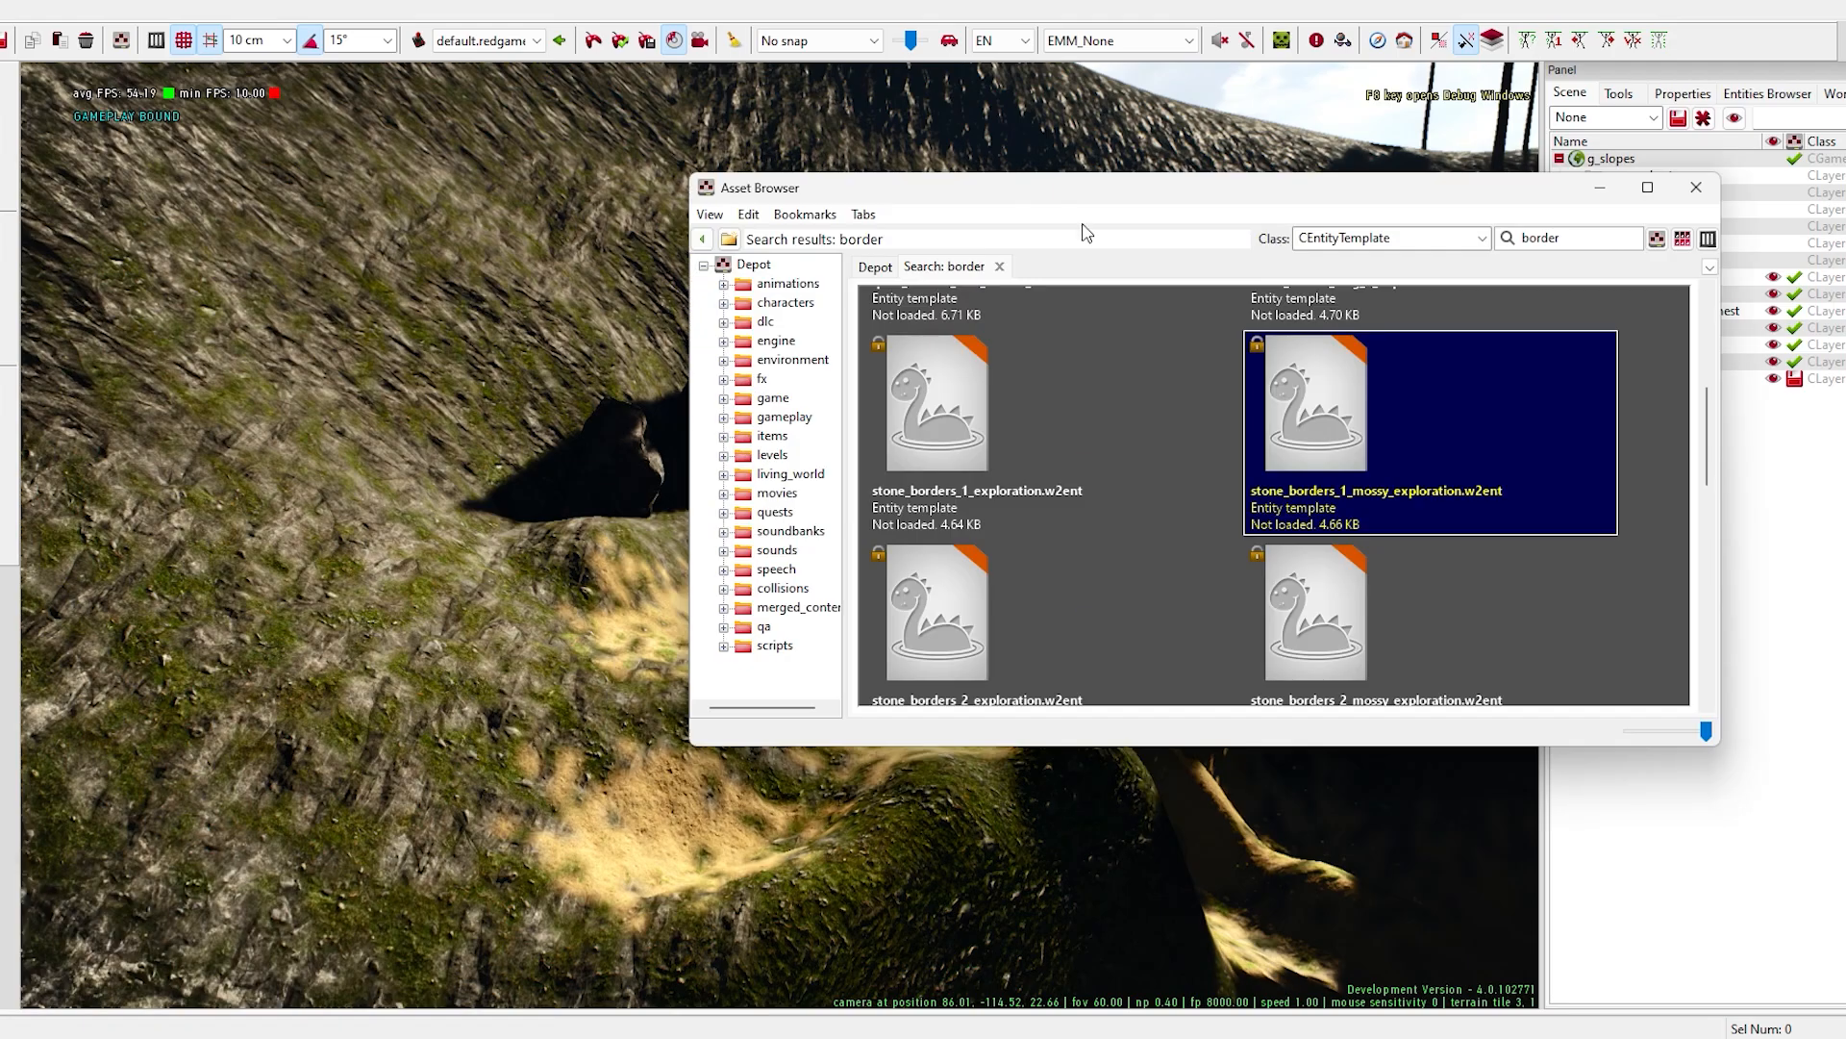
- Place a mossy stone_borders_1 wall piece and move and rotate it to the outer edge of the stone ring's ledge
drag(1084, 235, 1604, 141)
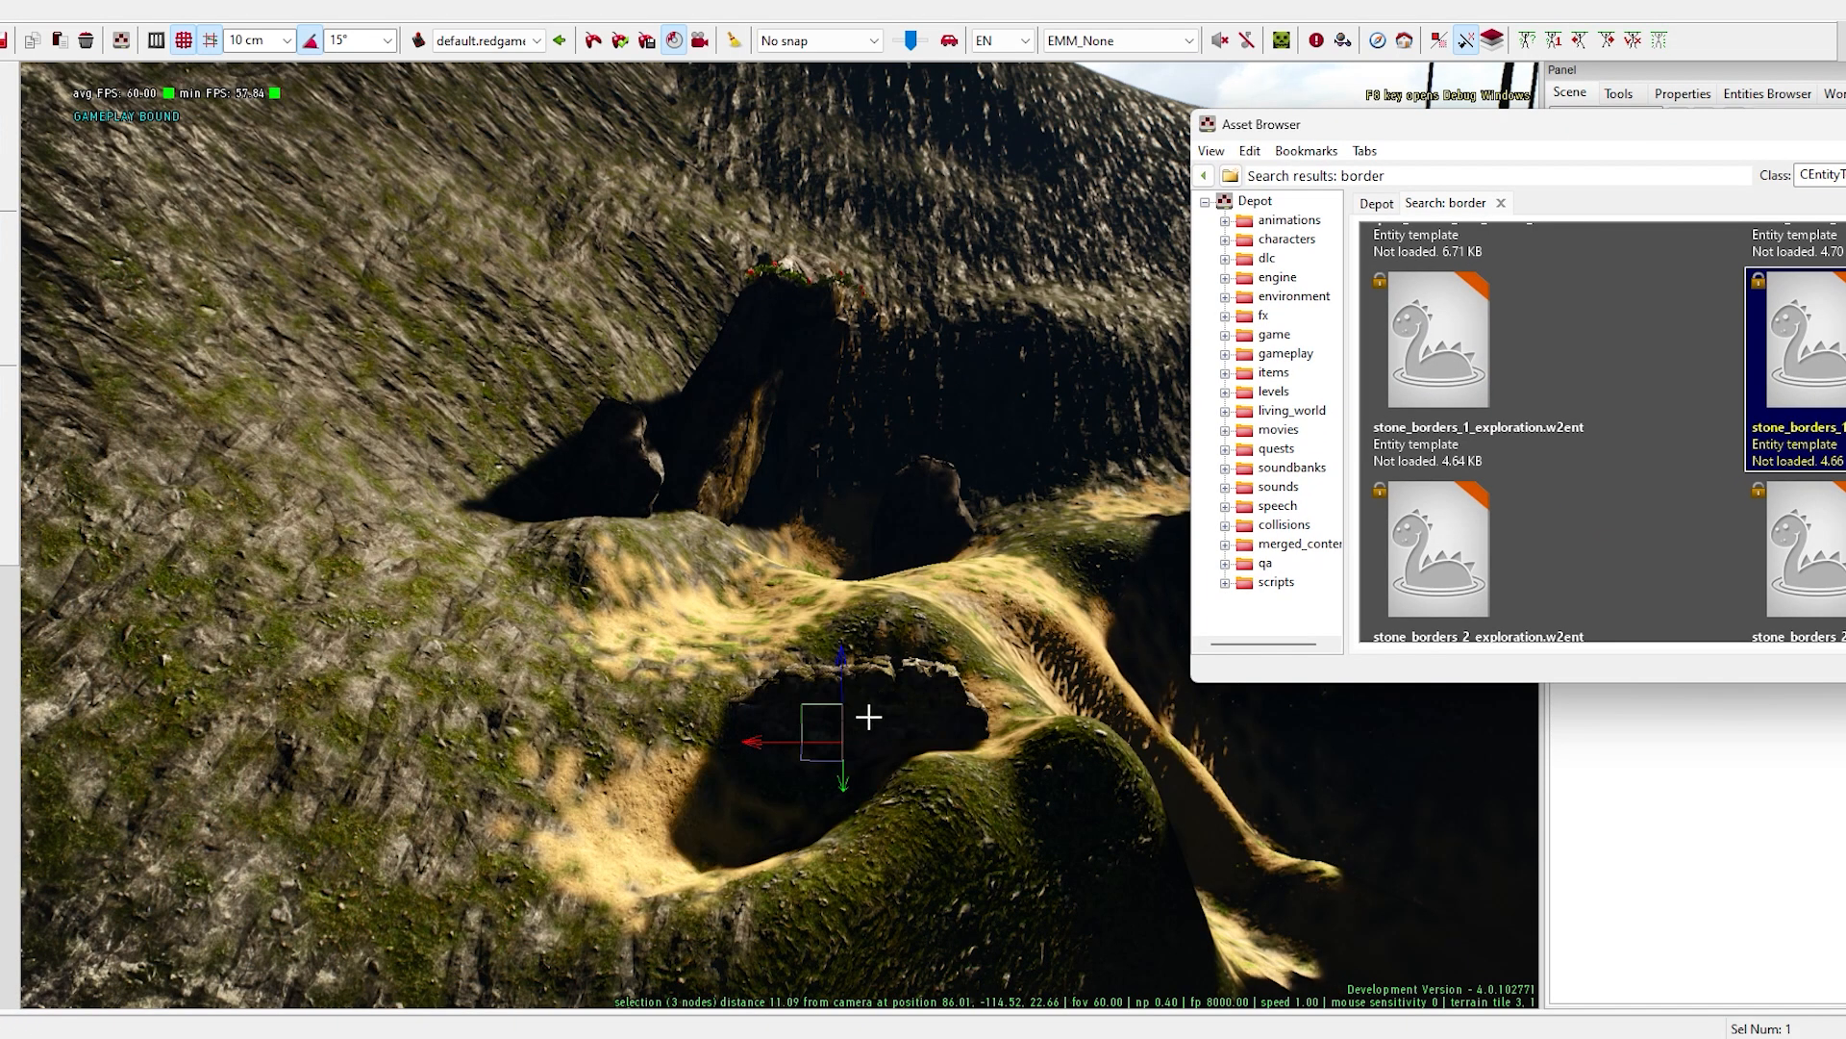
click(829, 746)
key(space)
drag(843, 662, 843, 570)
drag(755, 646, 598, 678)
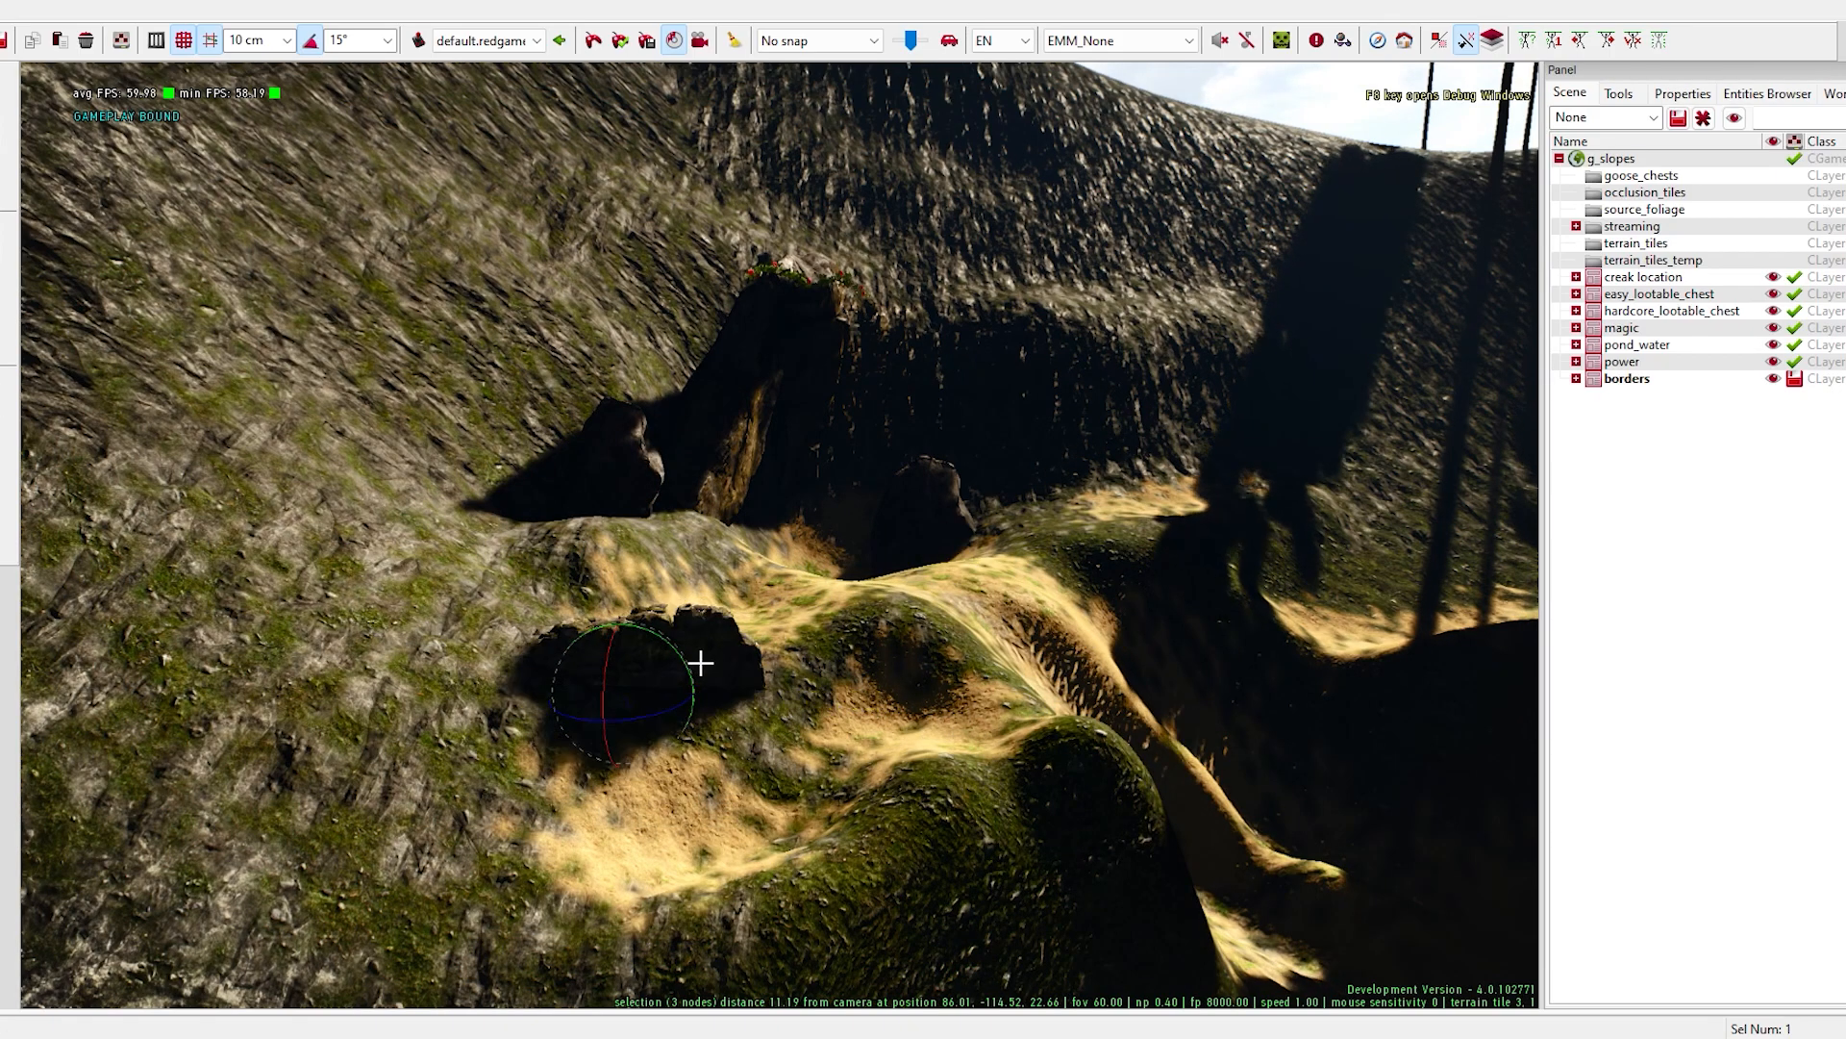
right_drag(621, 580, 577, 567)
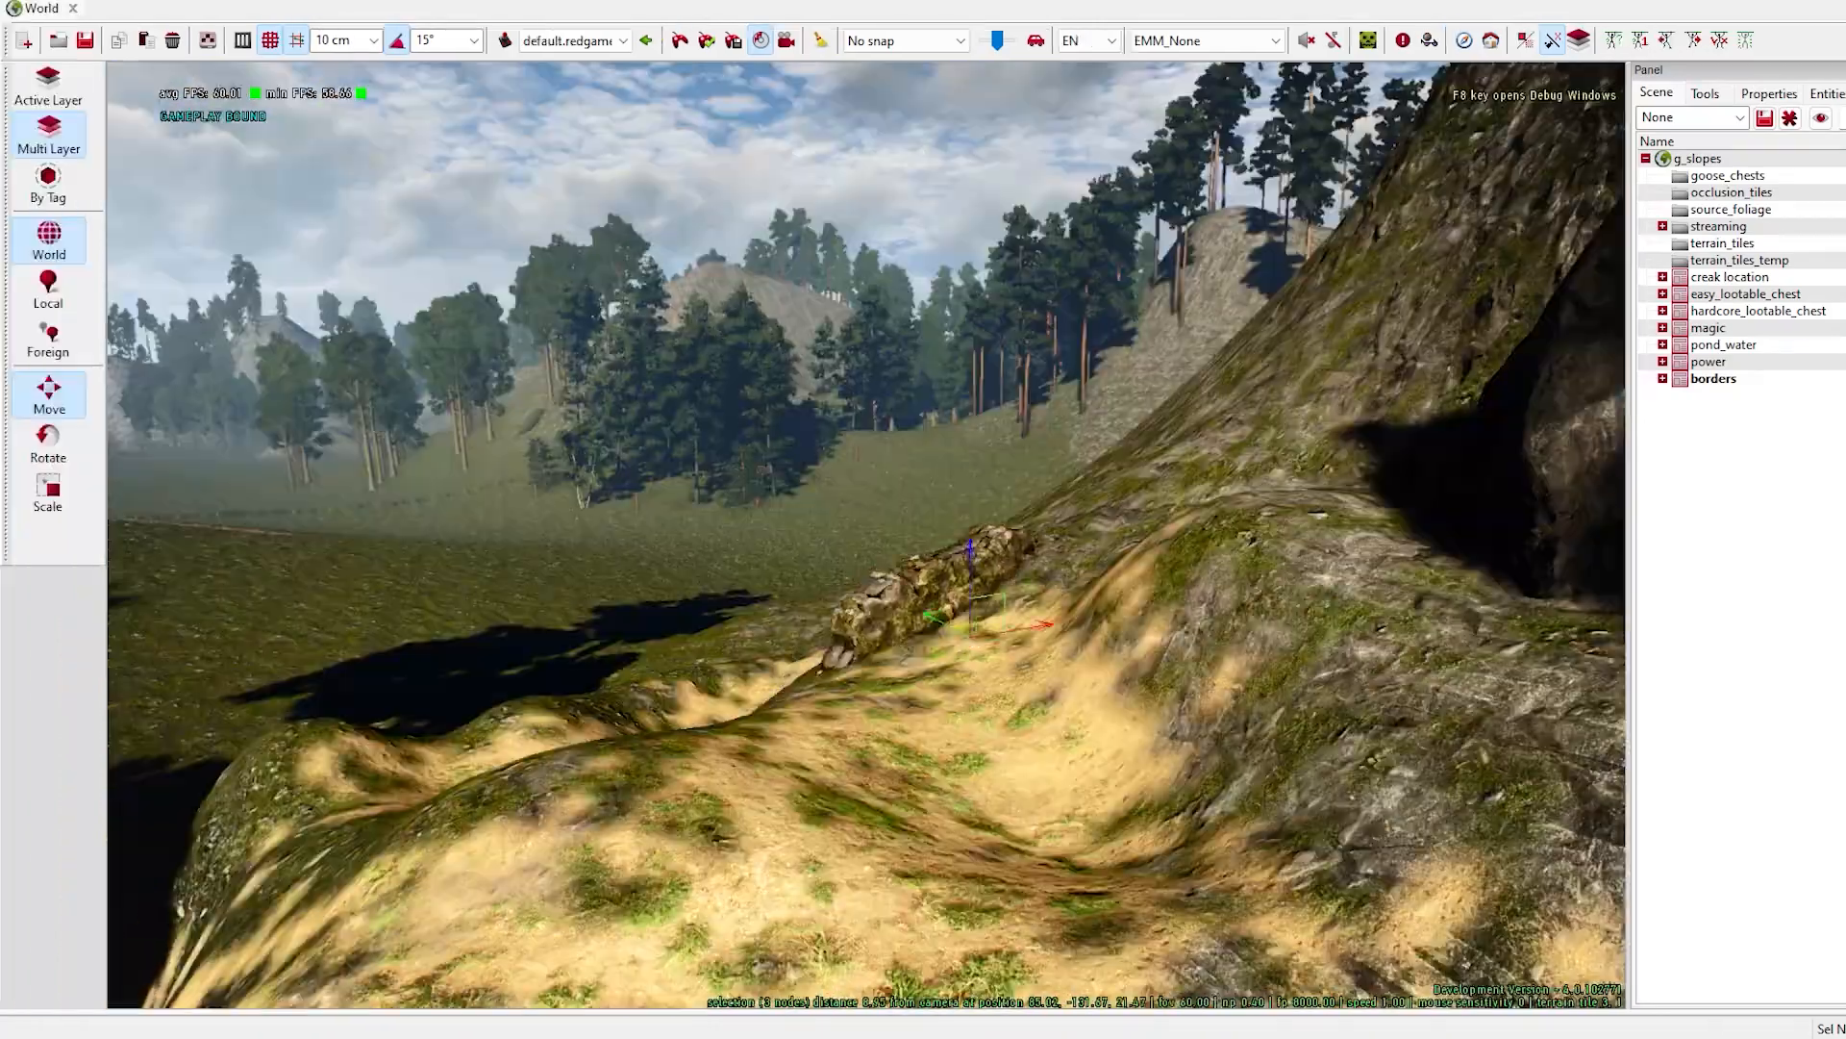
drag(947, 601, 1038, 550)
drag(1019, 496, 1019, 473)
drag(1020, 472, 1019, 463)
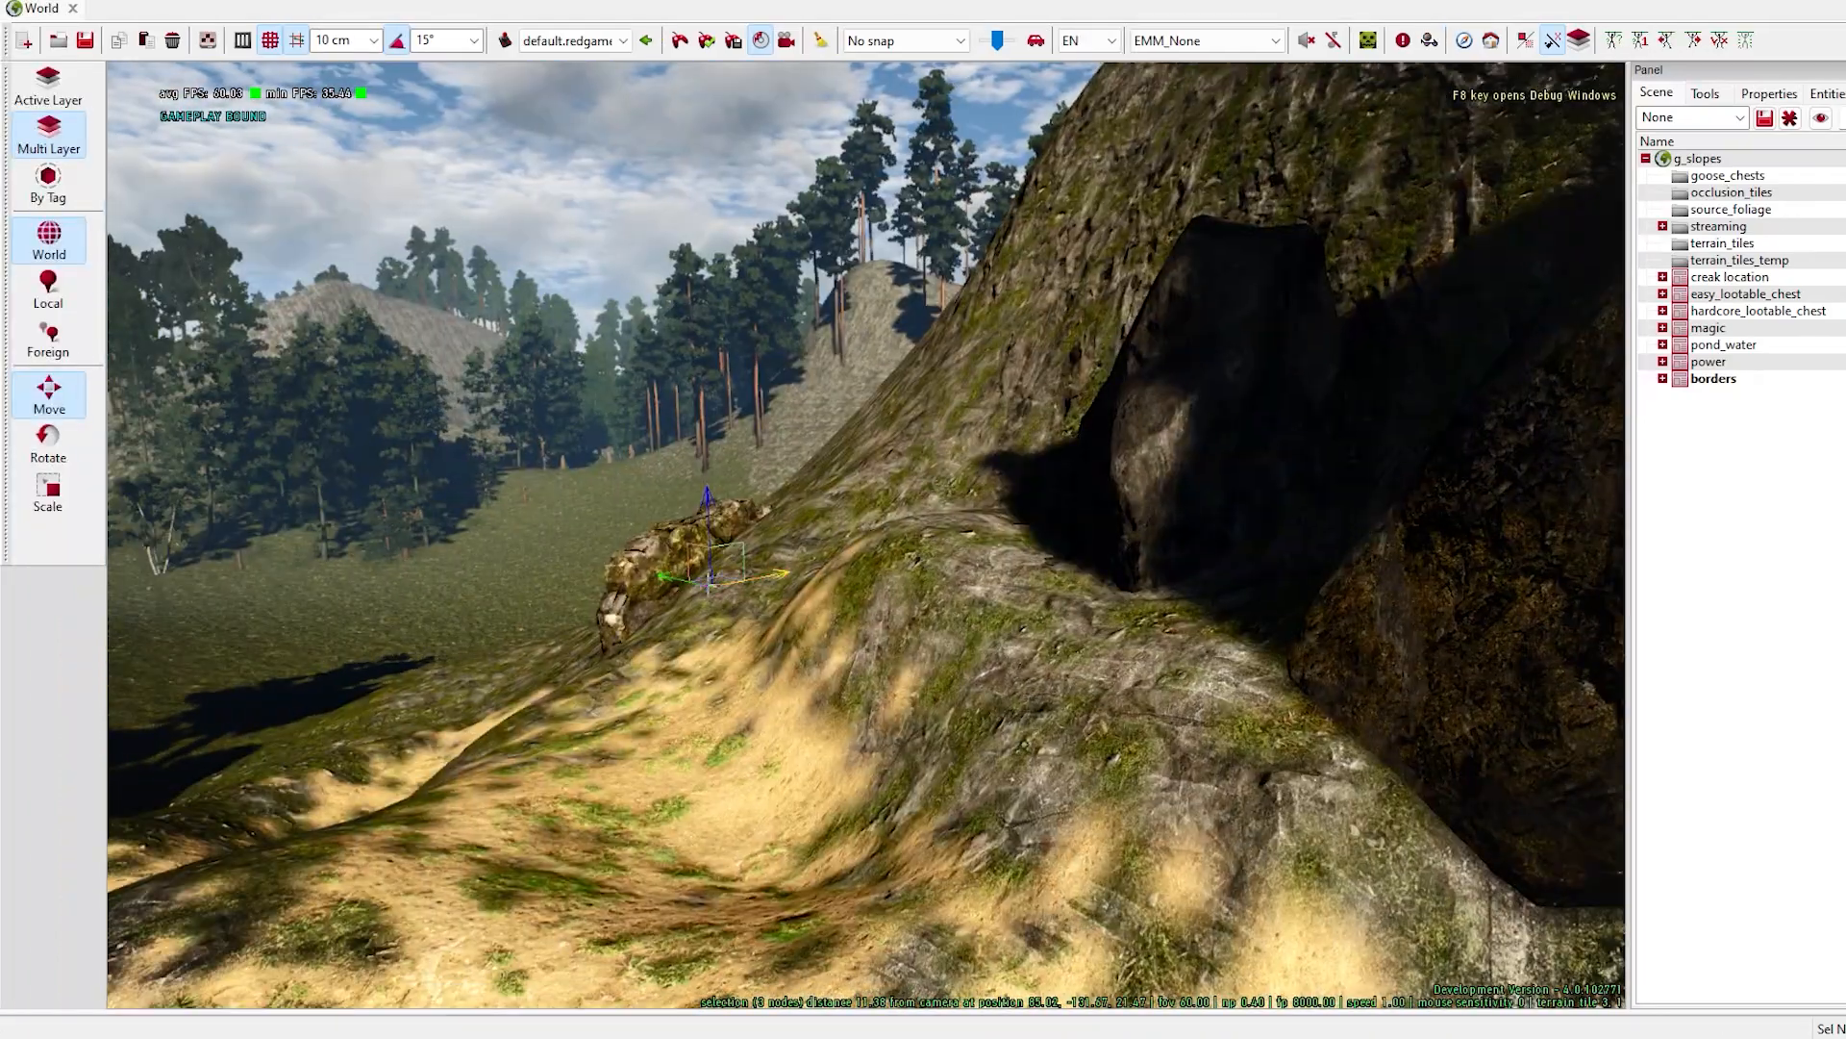
- Add a second mossy stone border piece beside the first, and rotate and lower it onto the ledge
key(space)
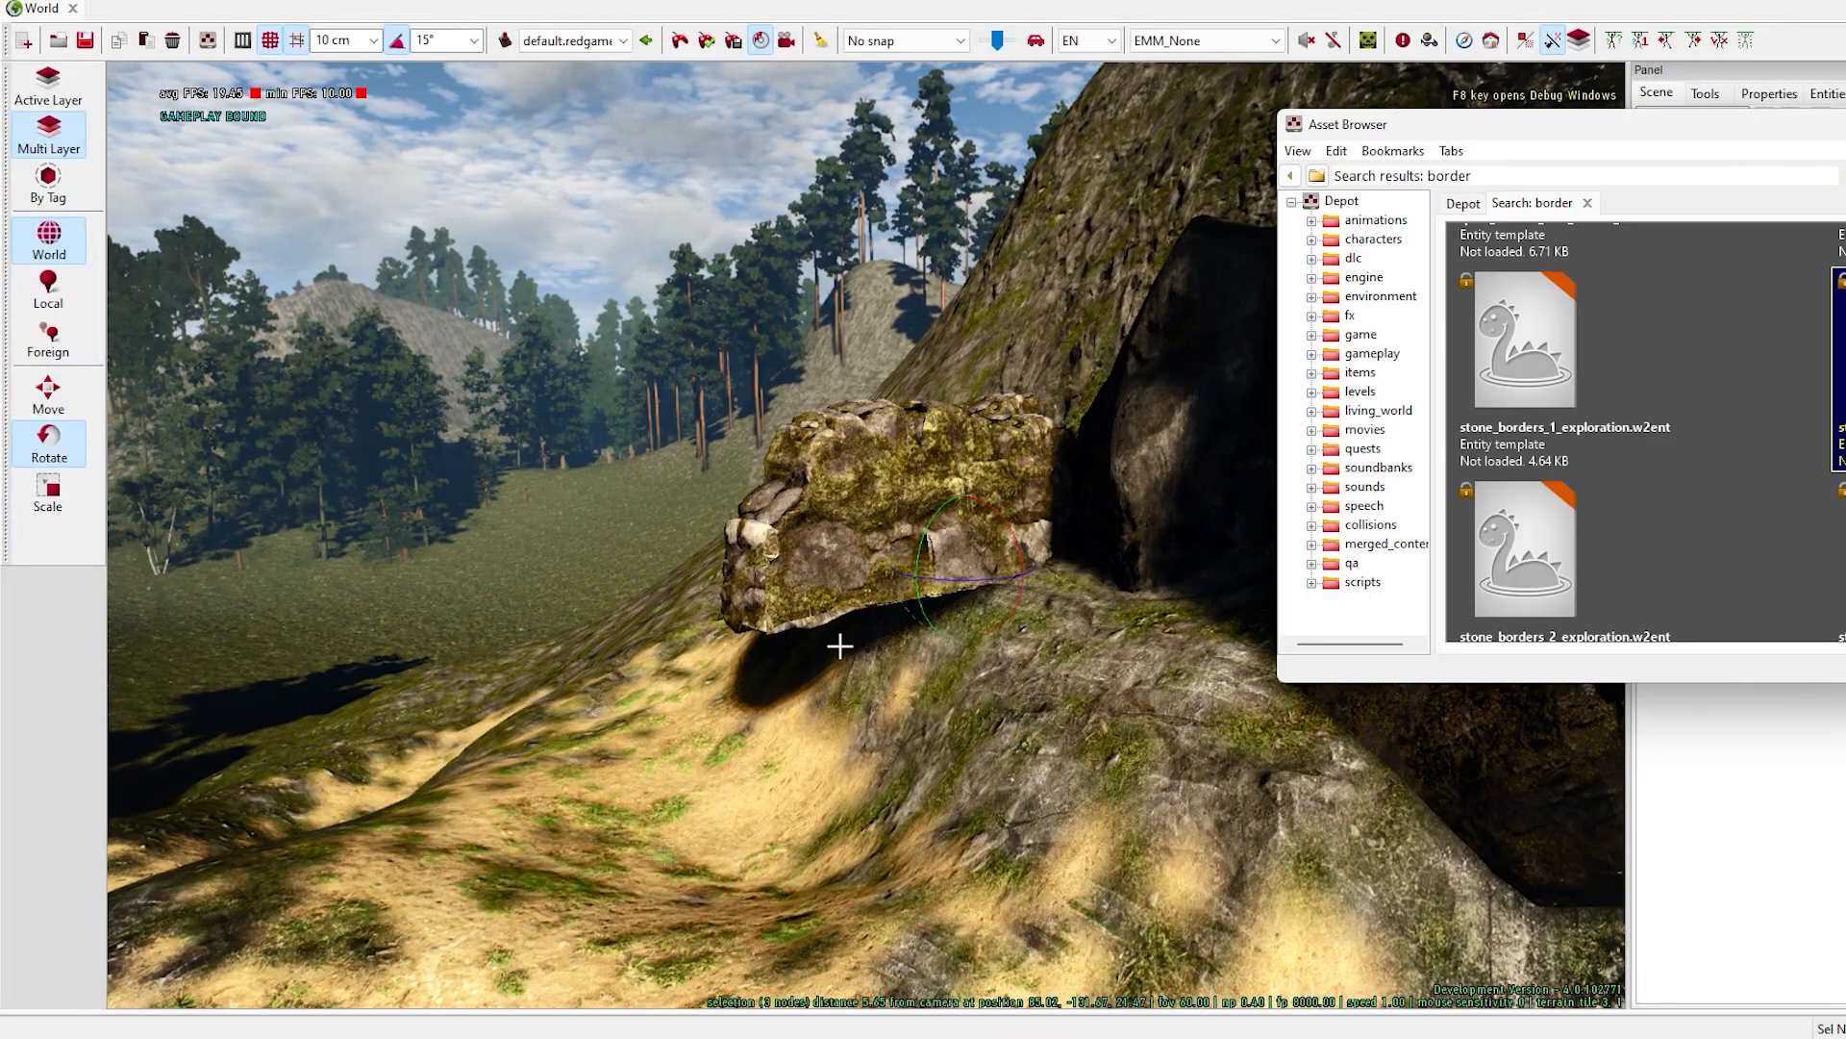
click(984, 555)
click(961, 516)
drag(918, 586, 950, 589)
key(space)
key(space)
drag(968, 502, 971, 596)
- Duplicate the mossy stone border onto the sandy ground near the ring, and move and rotate the copies
double_click(1743, 395)
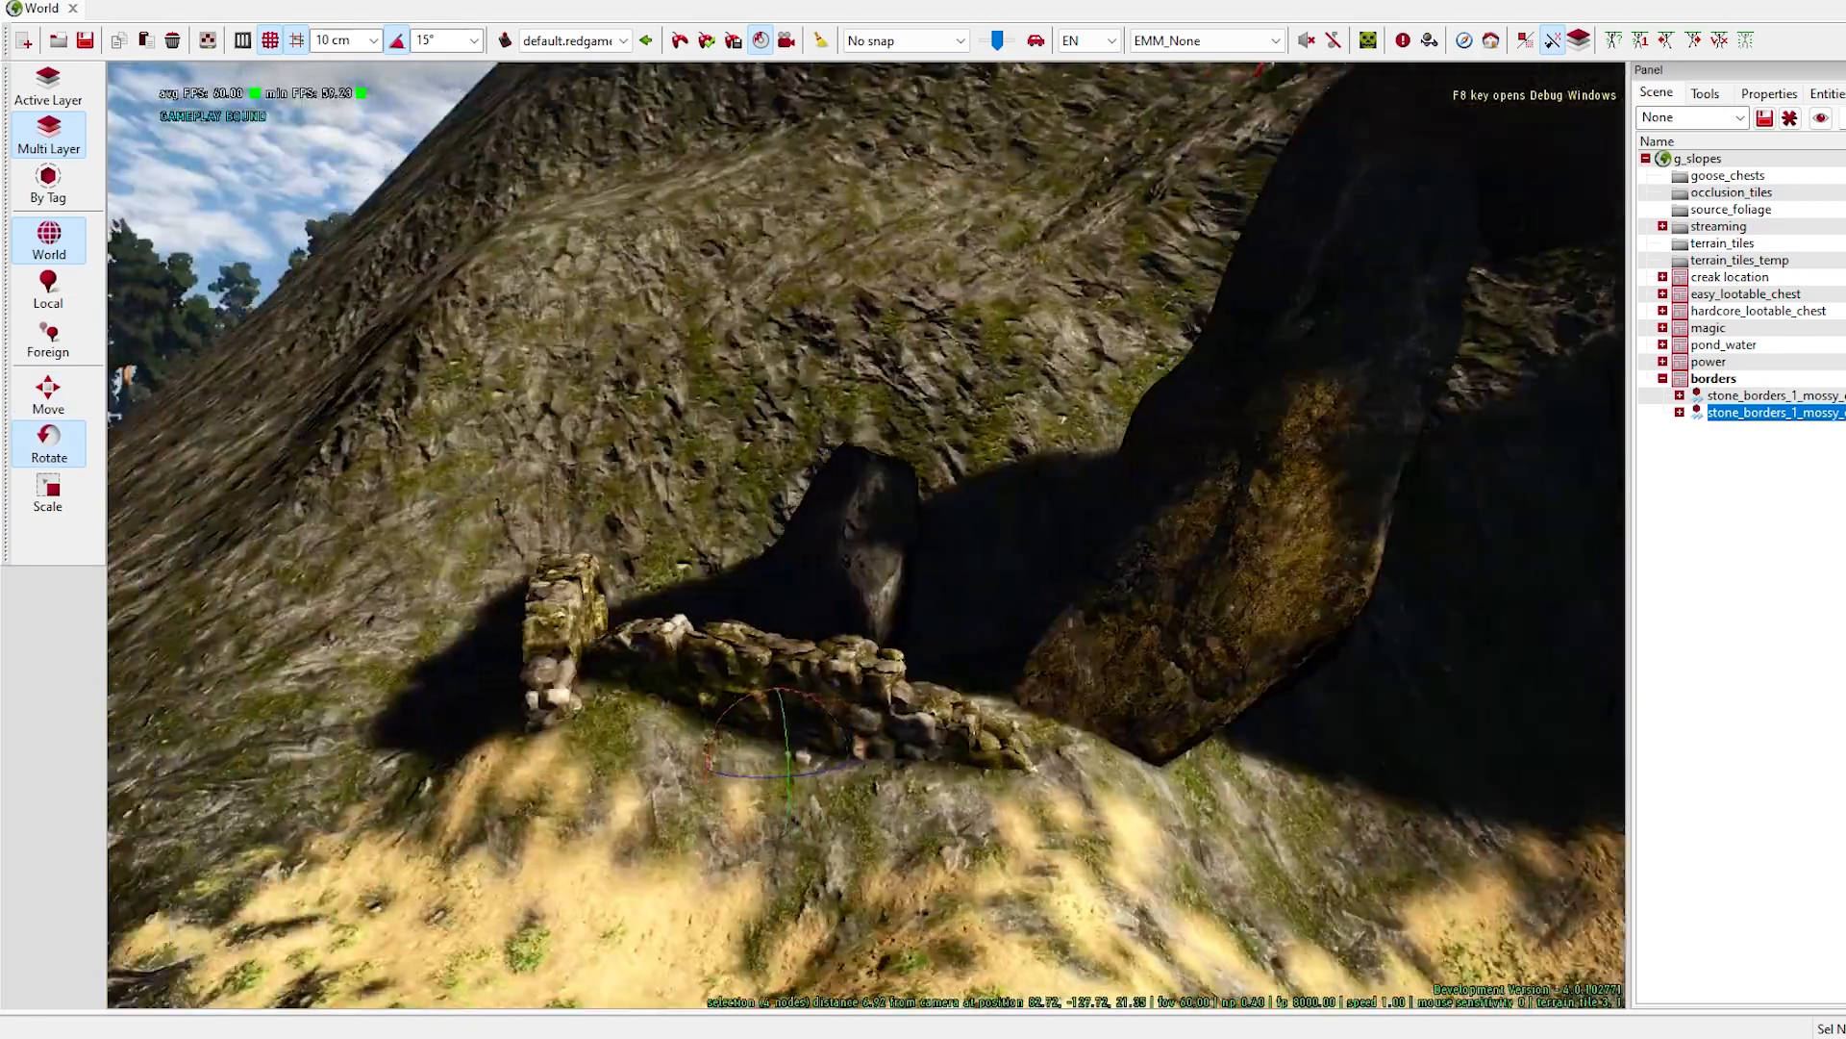
click(1792, 613)
right_click(1084, 885)
click(1089, 775)
key(space)
key(space)
right_drag(1080, 776, 1347, 770)
key(Caps_Lock)
right_drag(1019, 741, 957, 601)
key(space)
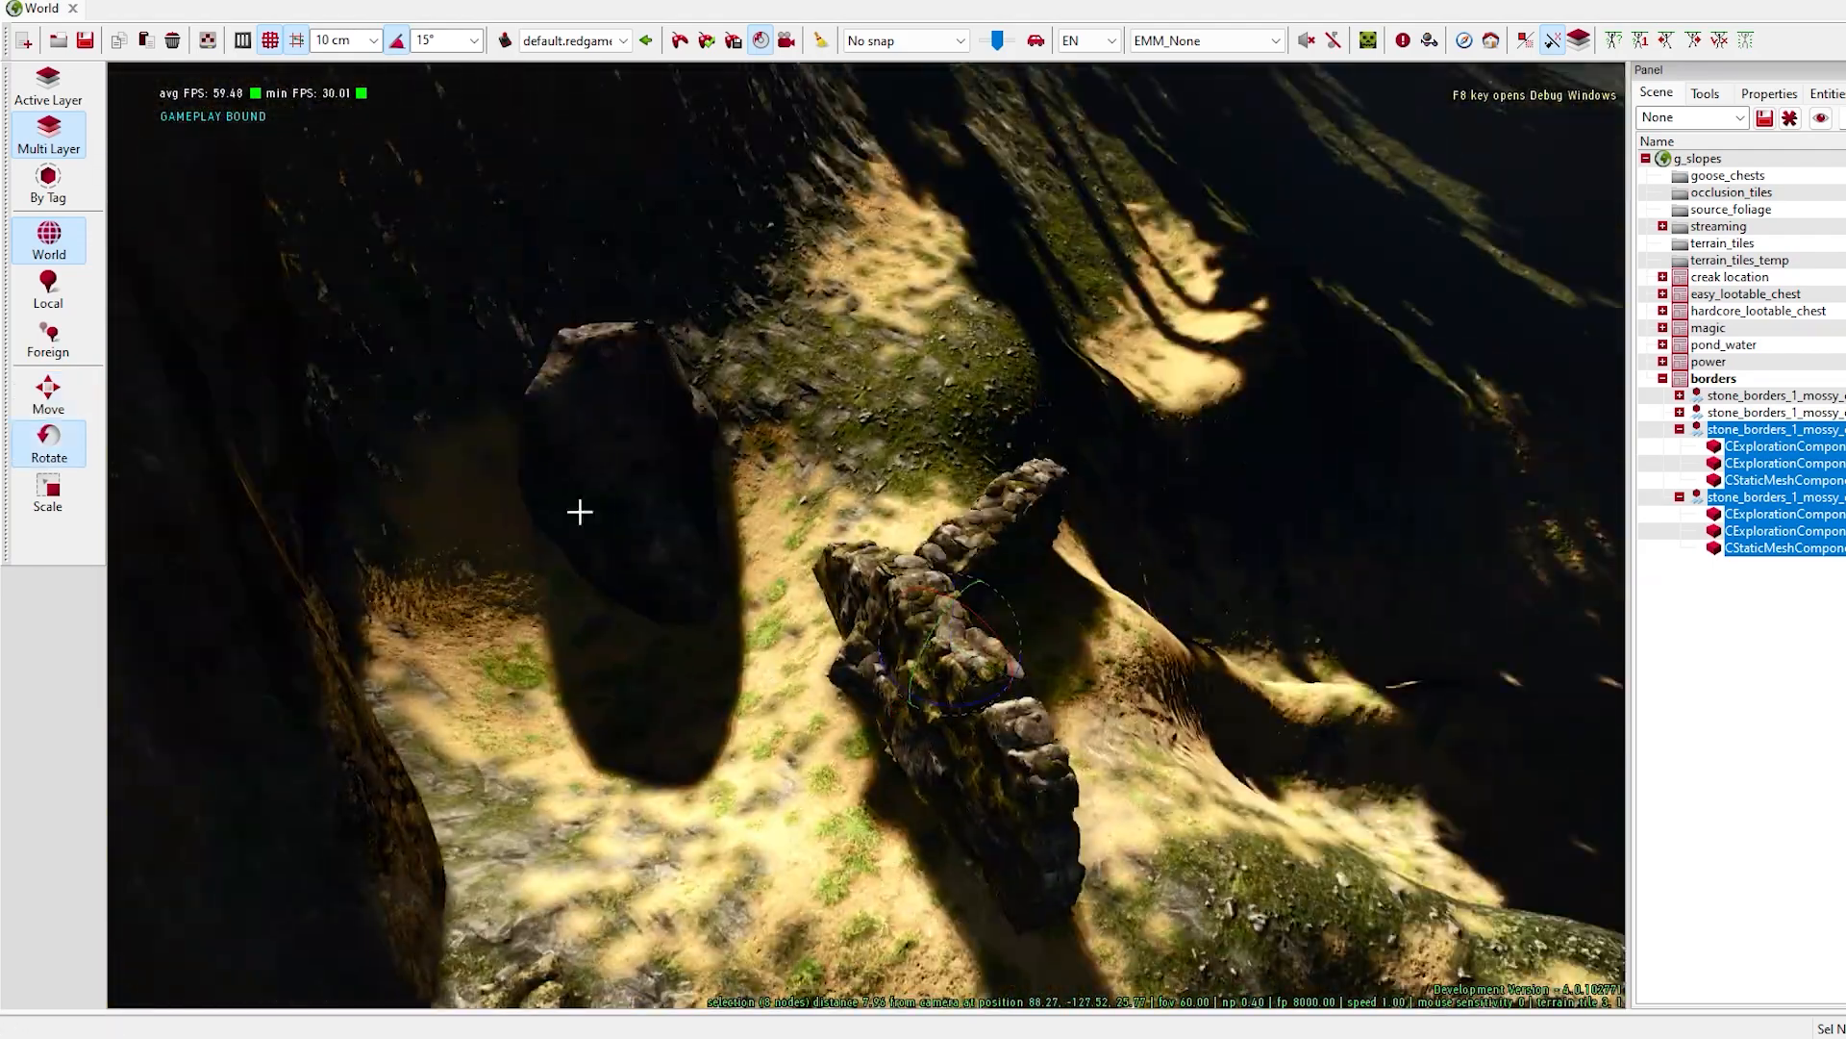
- Move one copied border piece to the upper end of the wall and adjust its angle and height
key(space)
key(space)
drag(961, 509, 960, 581)
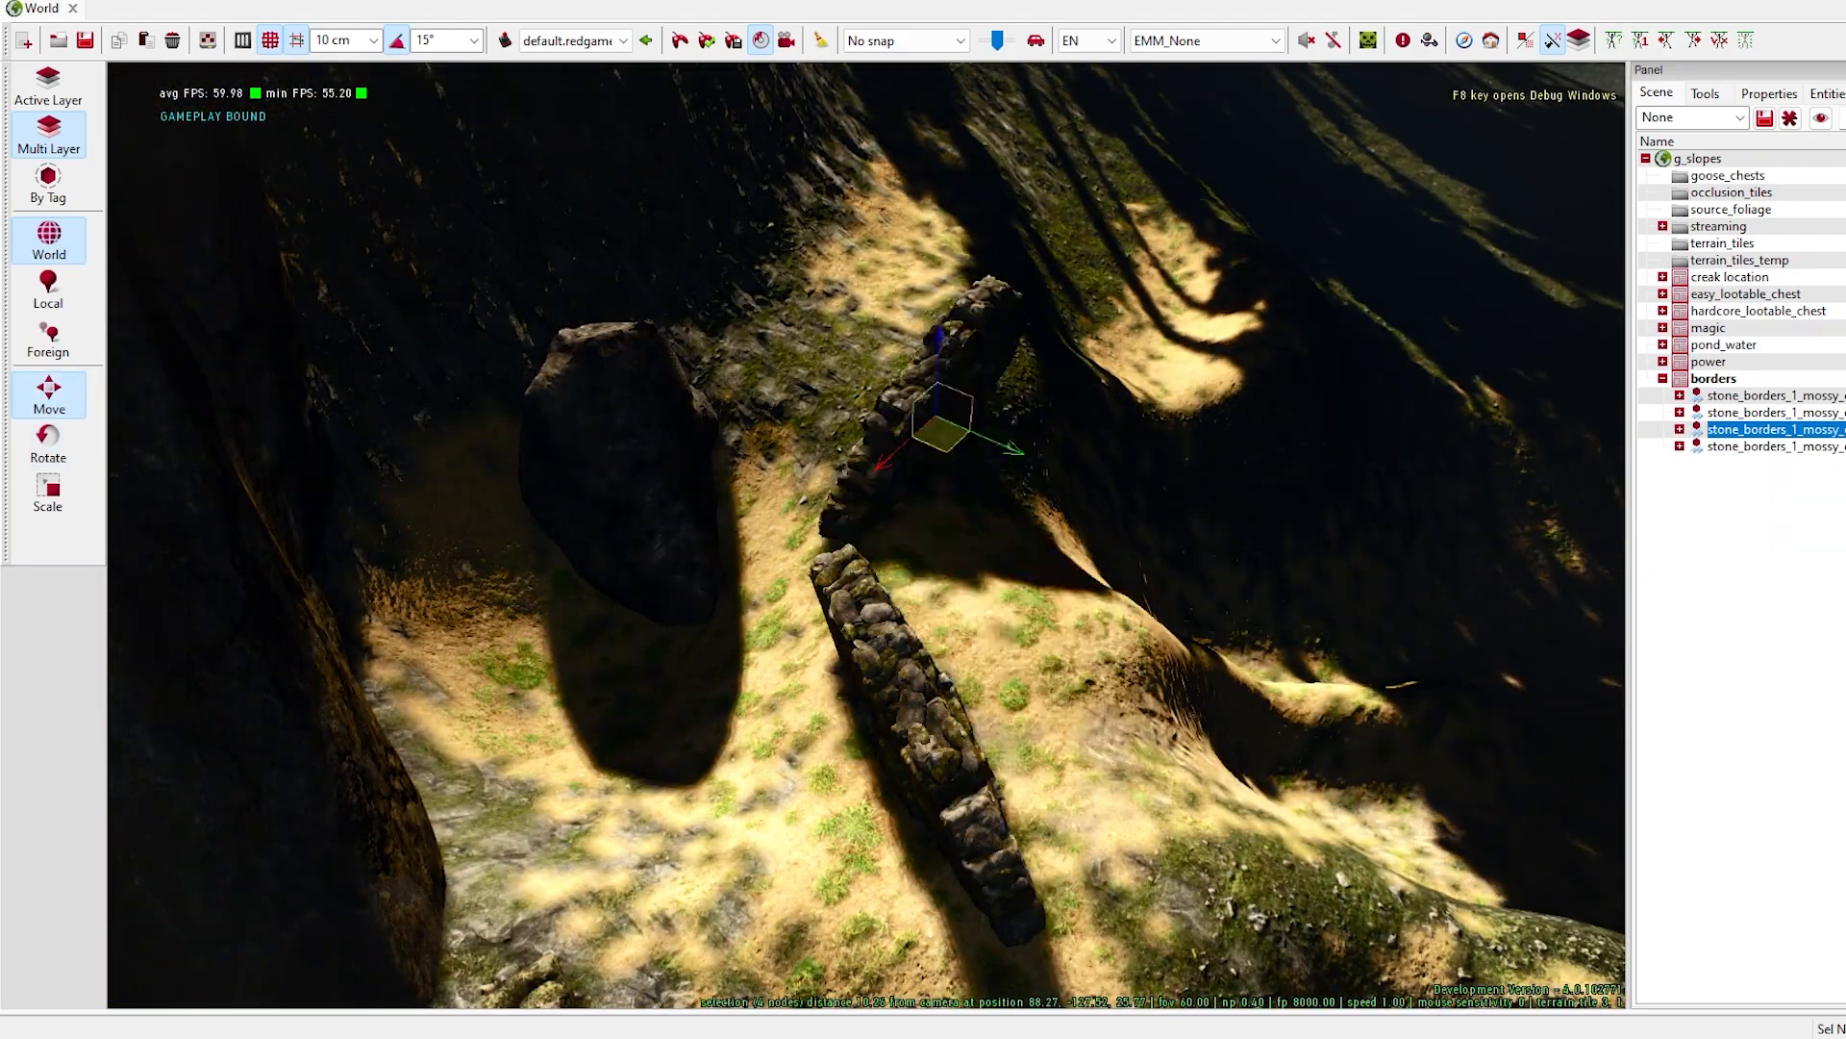
drag(911, 324, 1010, 316)
key(space)
key(space)
right_drag(1010, 316, 1001, 389)
- Shift the selected border piece onto the sandy bank below the stone ring and turn it along the path
drag(1022, 431, 1192, 586)
right_drag(1193, 587, 507, 556)
drag(810, 471, 835, 625)
key(space)
drag(803, 760, 865, 759)
right_drag(866, 760, 856, 722)
drag(826, 612, 790, 627)
- Fine-tune the selected border piece's position and rotation against the end of the adjoining wall on the sandy bank
key(space)
key(space)
key(space)
right_drag(791, 627, 853, 616)
drag(853, 636, 908, 594)
- Reposition the fourth mossy border piece at the grassy lower edge of the sandy path
key(space)
key(space)
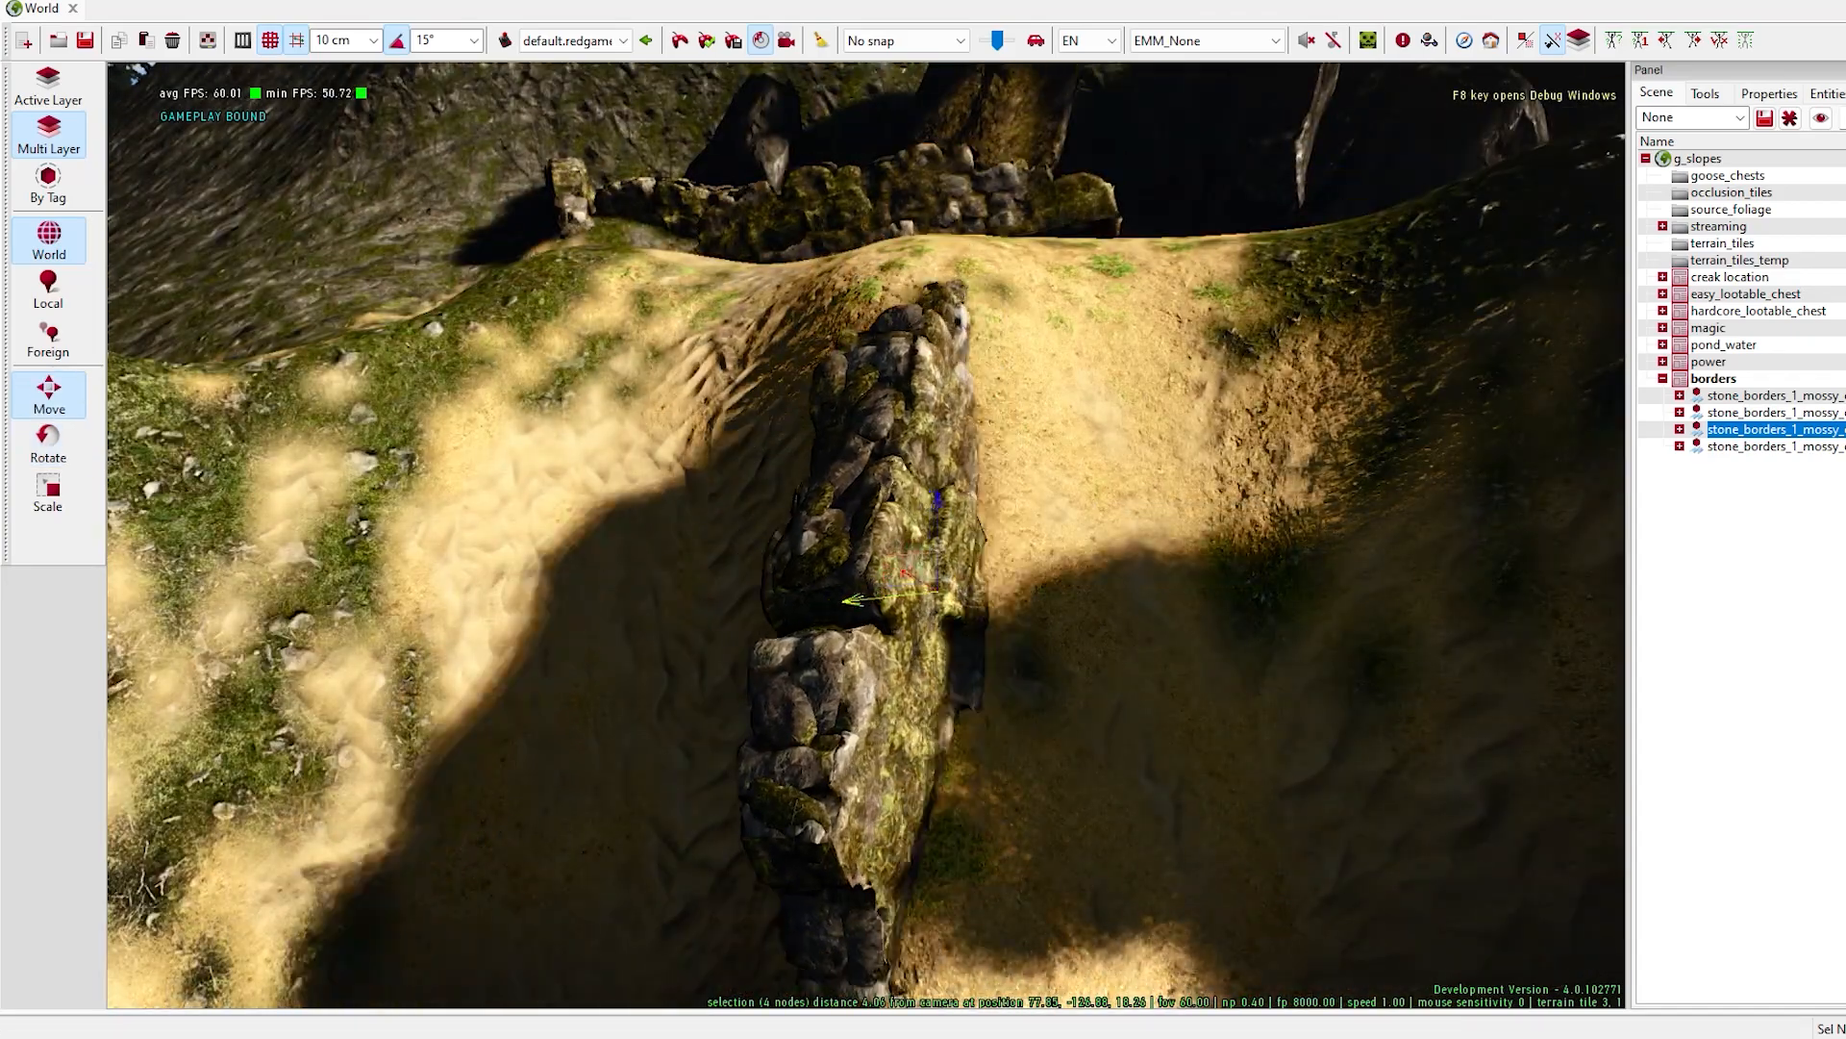
- Shift the selected border piece further into line with the adjoining wall on the sandy bank
right_drag(909, 593, 947, 722)
click(947, 721)
drag(1538, 276, 1587, 276)
click(1776, 71)
key(space)
drag(1097, 687, 1020, 755)
right_drag(1020, 755, 1007, 752)
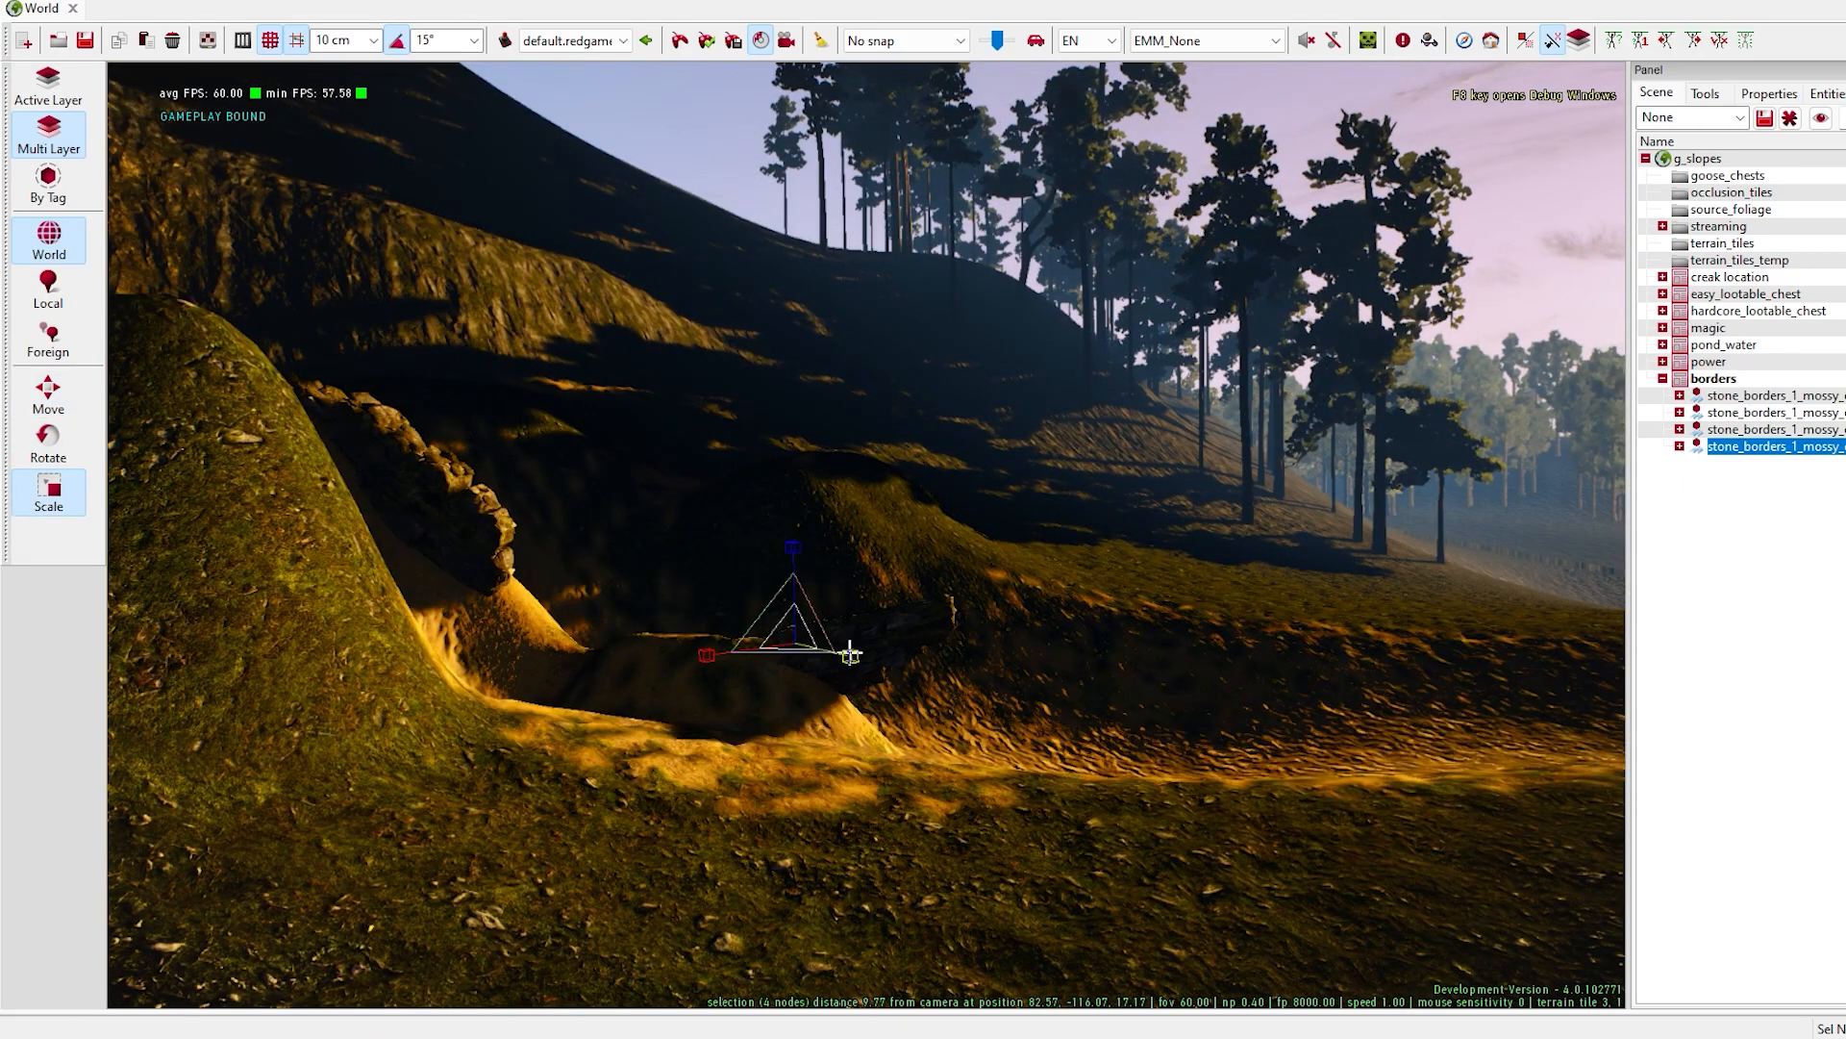
drag(722, 650, 760, 646)
right_drag(760, 646, 624, 525)
drag(624, 524, 624, 489)
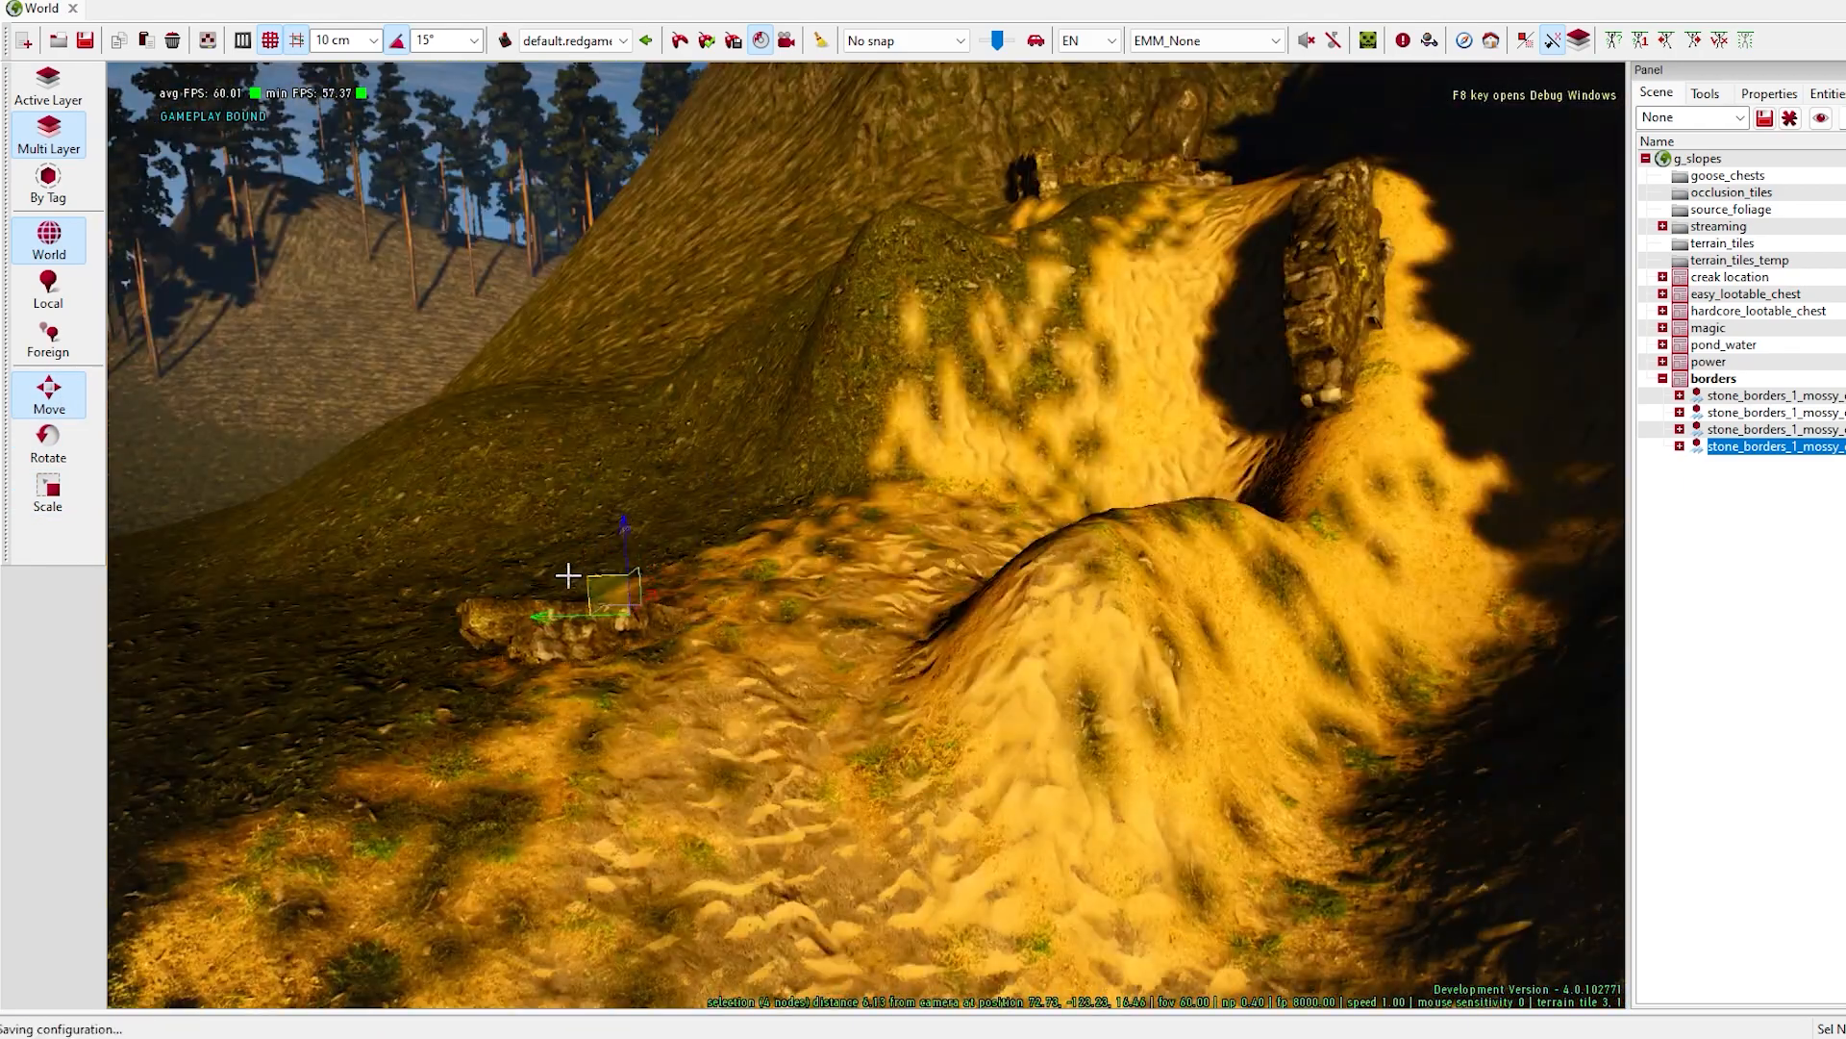
drag(613, 649, 611, 620)
mouse_move(611, 620)
right_down()
mouse_move(673, 597)
mouse_move(625, 615)
right_up()
- Add a stone_borders_2_mossy piece and rotate it to follow the sandy mound below the existing wall
scroll(1607, 423, down, 1)
click(1607, 423)
right_click(635, 798)
drag(659, 821, 761, 715)
key(space)
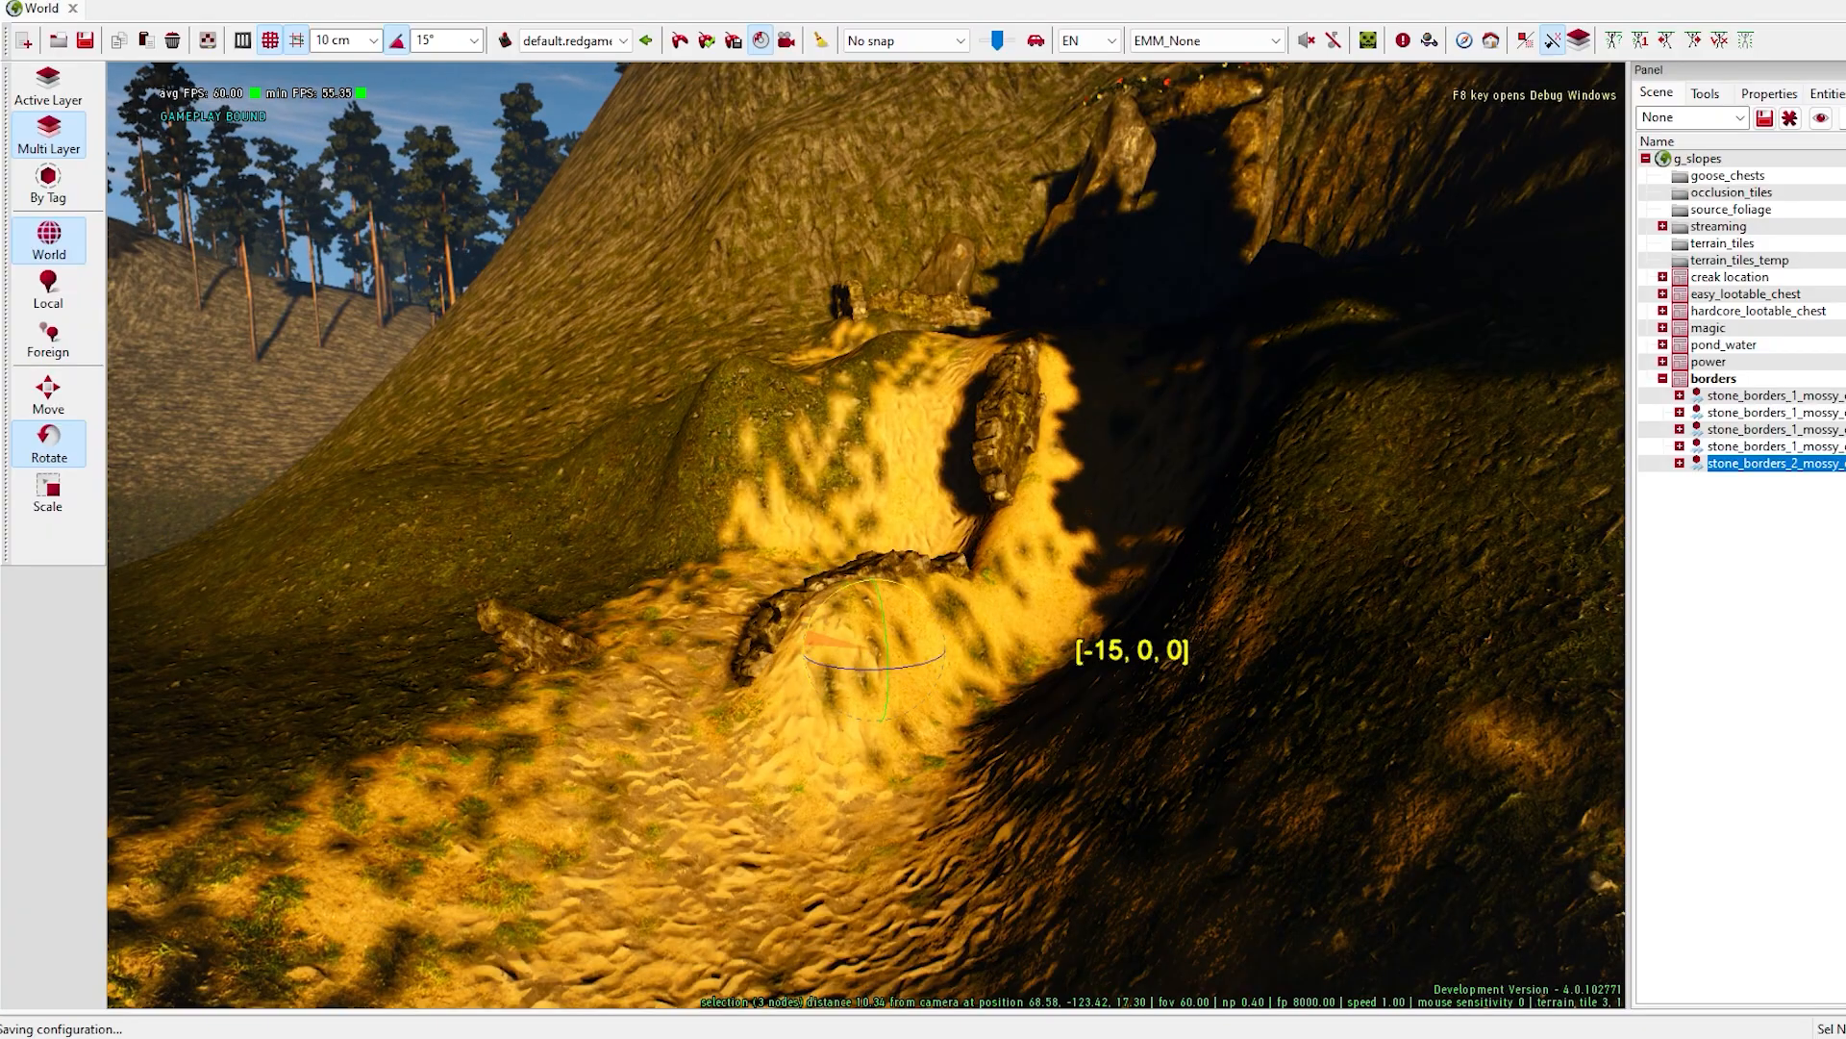
right_drag(872, 604, 890, 640)
right_drag(1287, 555, 1154, 577)
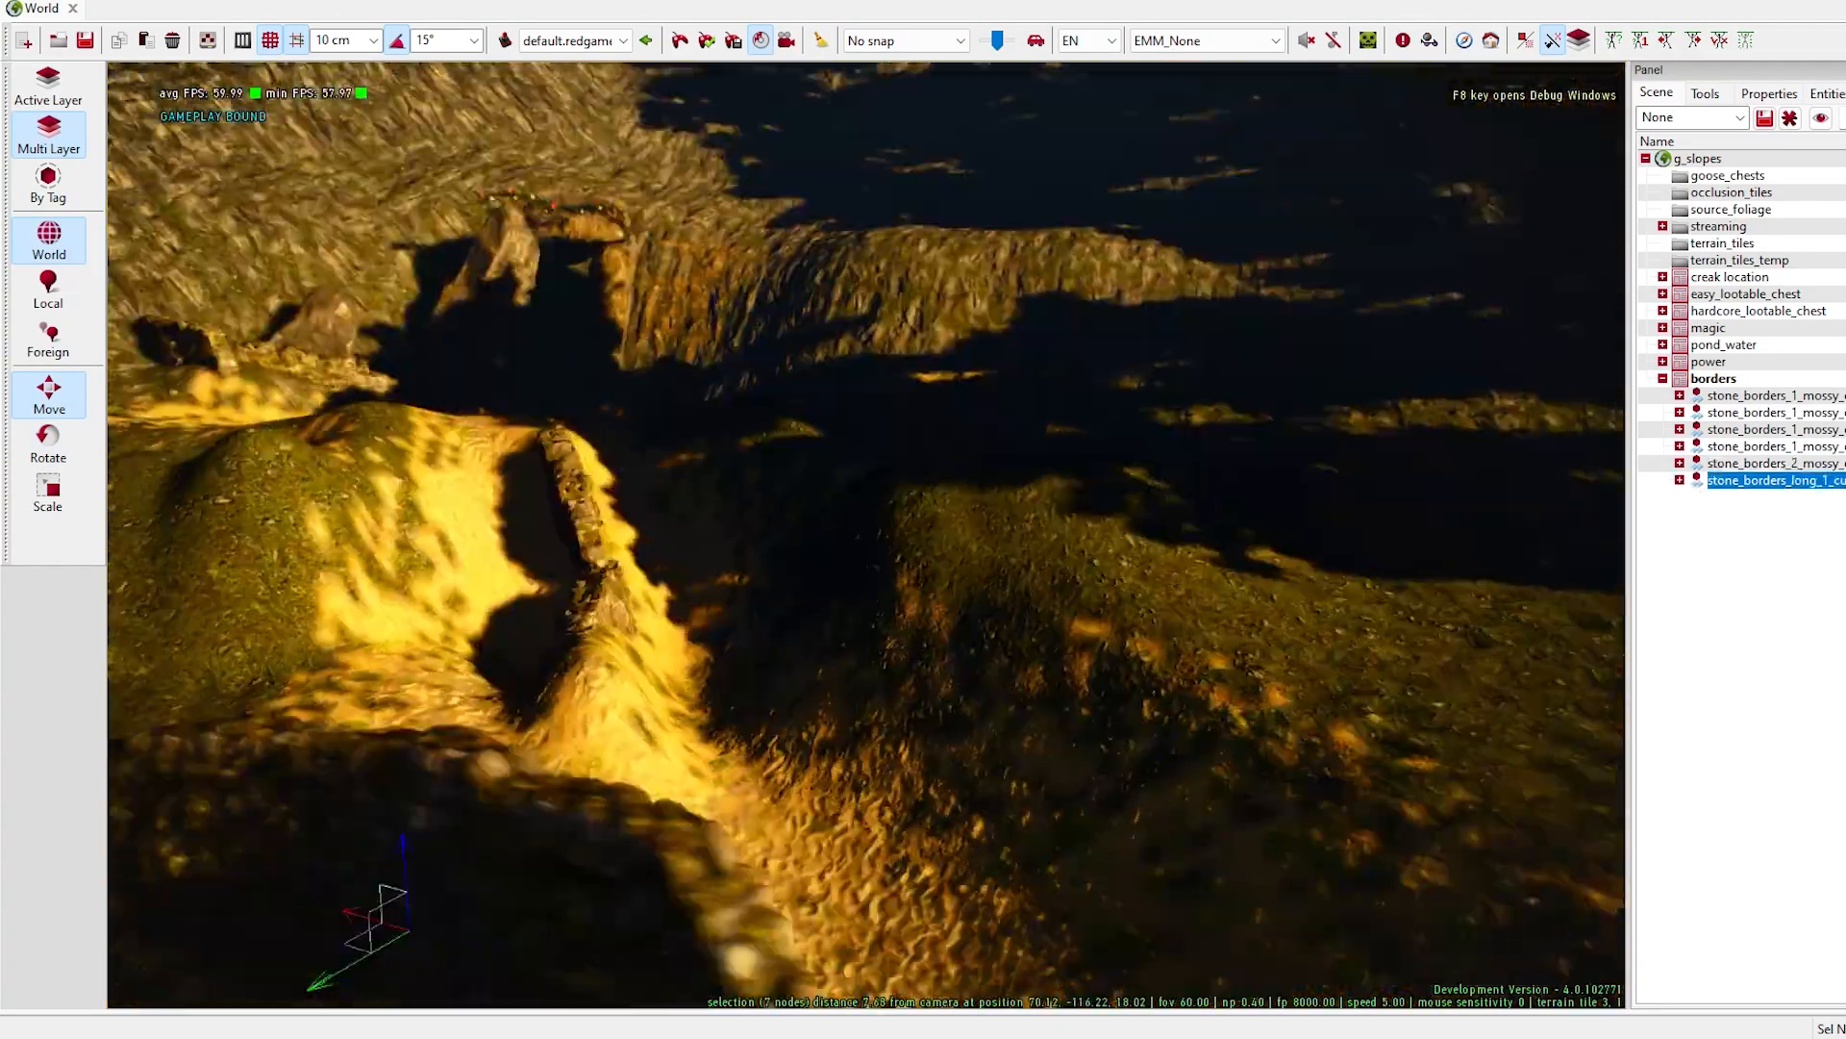
- Move and rotate the long curved stone_borders_long_1_curve90 mossy wall on the slope beside the sandy path
drag(1620, 263, 1529, 264)
click(1766, 69)
right_drag(866, 692, 928, 706)
drag(928, 707, 792, 544)
key(space)
right_drag(791, 544, 741, 553)
key(space)
drag(902, 631, 926, 660)
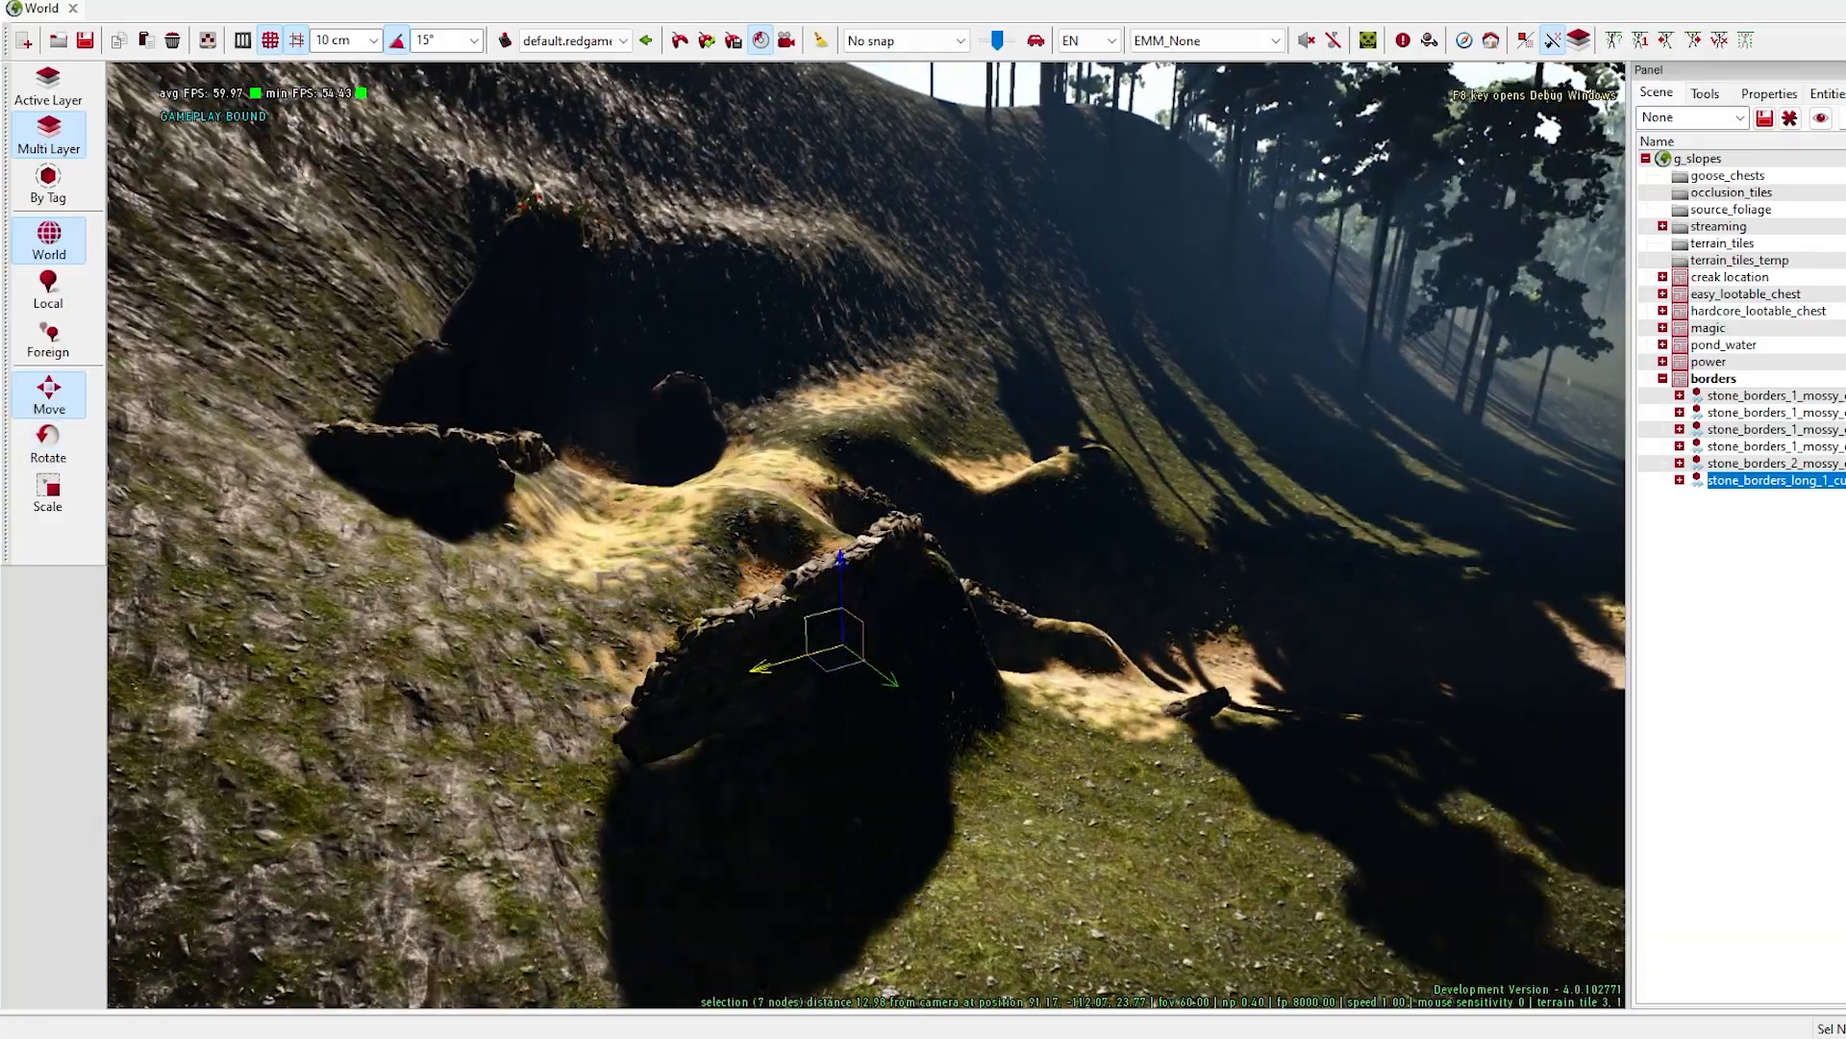
- Settle the long curved wall along the outer edge of the sandy ledge, adjusting its height and direction
right_drag(789, 687, 798, 736)
drag(798, 741, 808, 741)
right_drag(807, 740, 963, 504)
key(space)
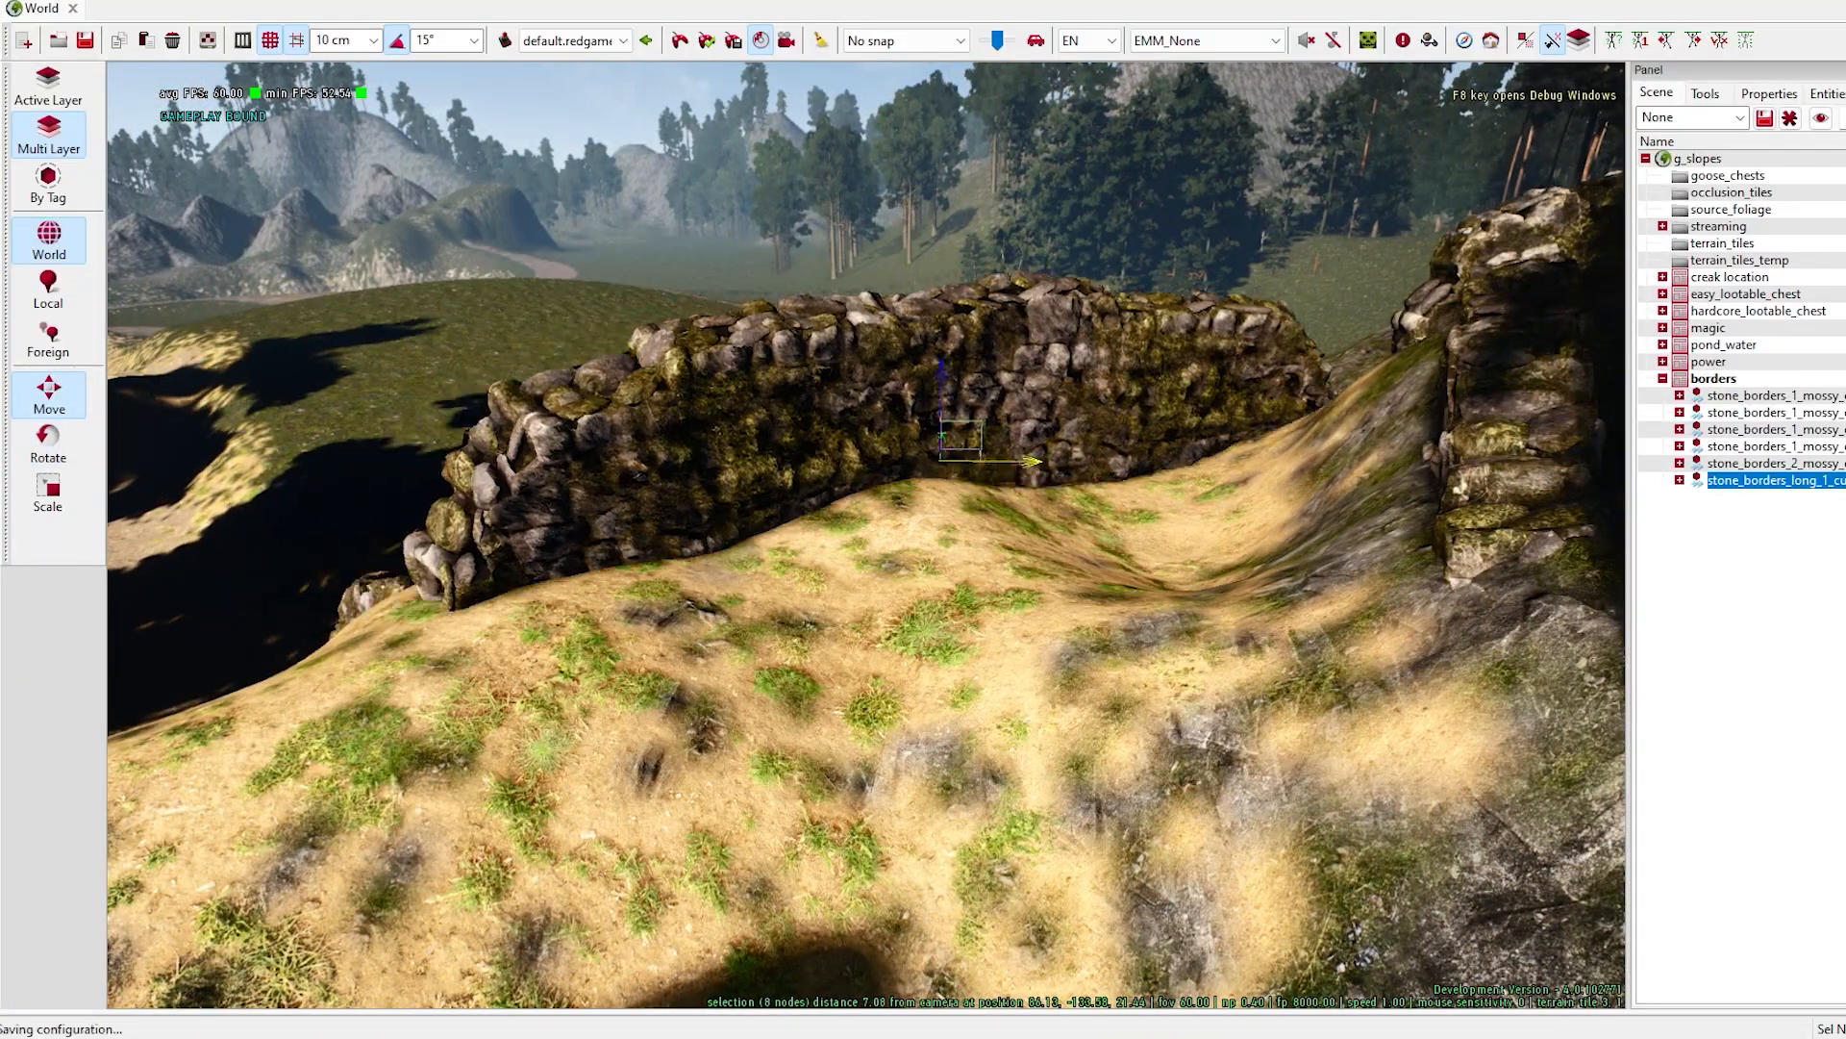
right_drag(1012, 427, 923, 500)
- Add a second stone_borders_long_1_curve90_mossy_exploration wall and move and rotate it to fit the sandy ledge
click(1601, 288)
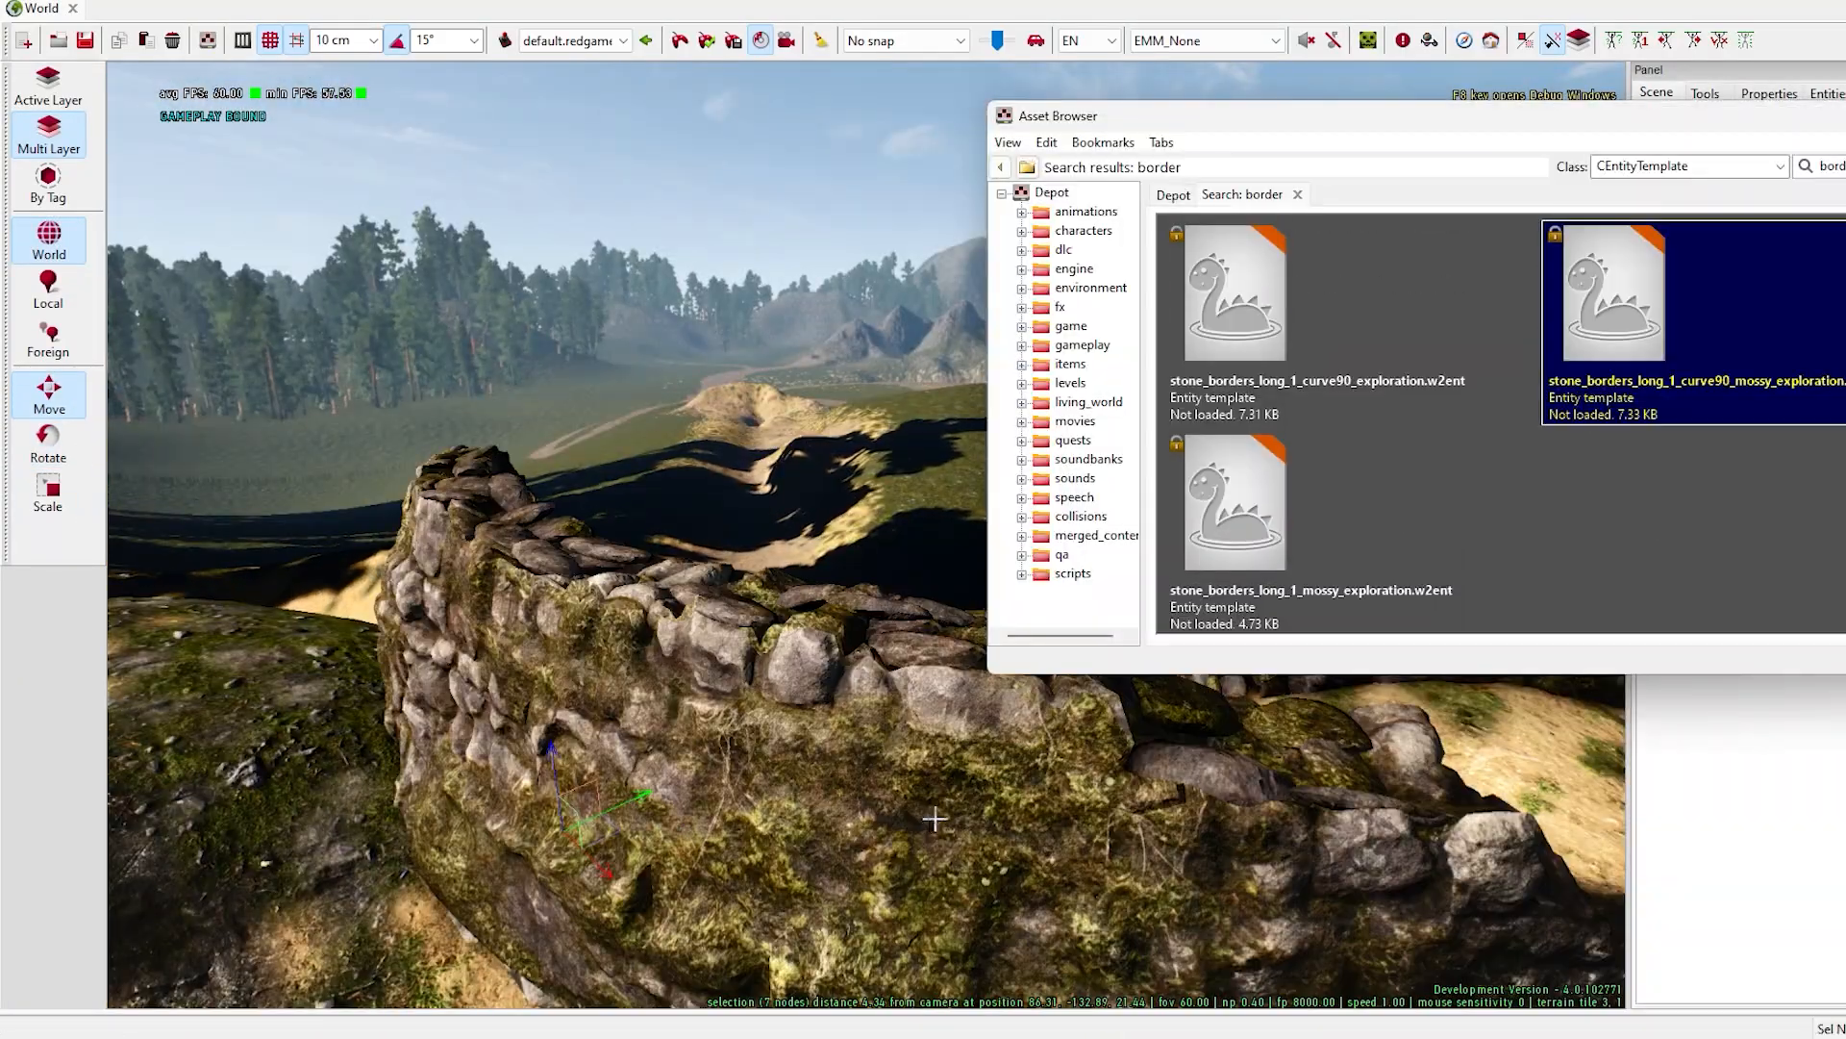
drag(570, 726, 327, 481)
right_drag(923, 500, 846, 509)
key(space)
drag(847, 517, 904, 516)
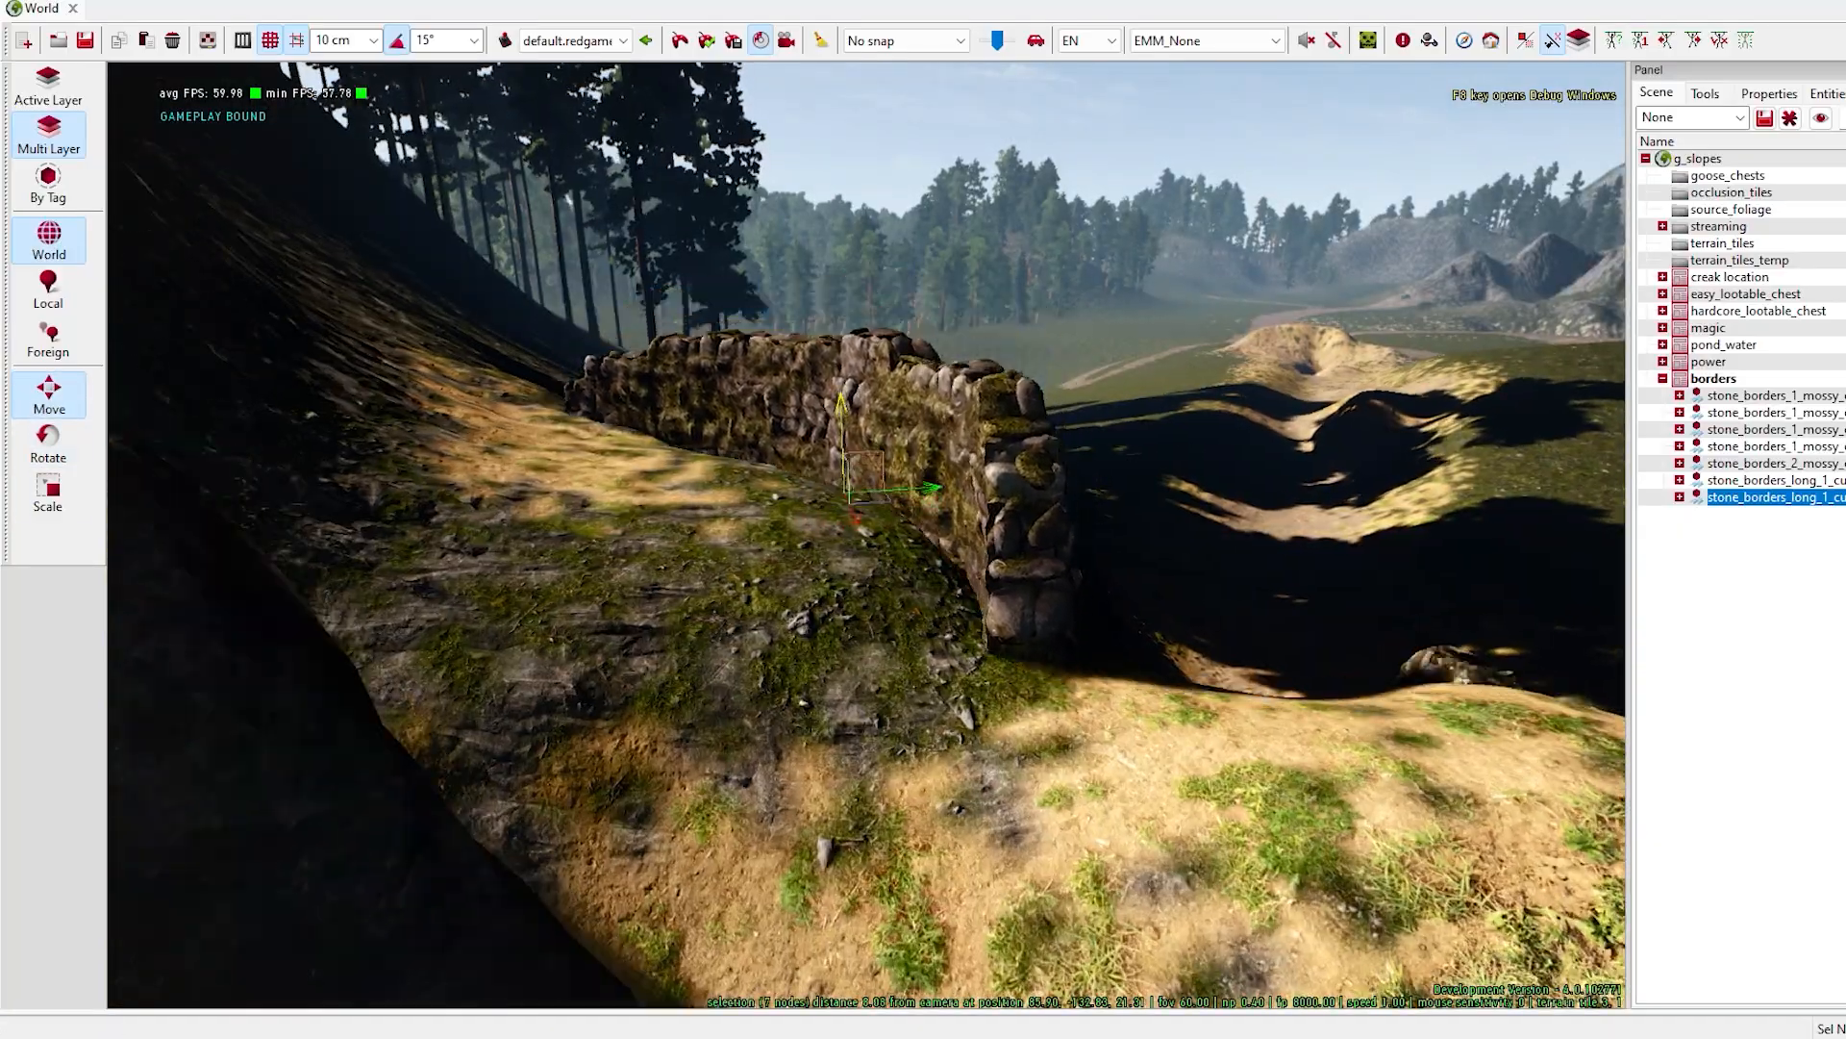
right_drag(846, 577, 616, 767)
key(space)
click(853, 728)
right_drag(853, 728, 882, 615)
- Add another stone_borders_2_mossy piece and move and rotate it against the long wall on the ledge
key(ctrl+space)
scroll(1347, 573, down, 3)
click(1348, 574)
right_click(639, 824)
click(949, 742)
key(space)
key(space)
drag(882, 615, 847, 591)
click(48, 442)
click(48, 394)
right_drag(866, 577, 952, 452)
right_drag(961, 736, 1033, 741)
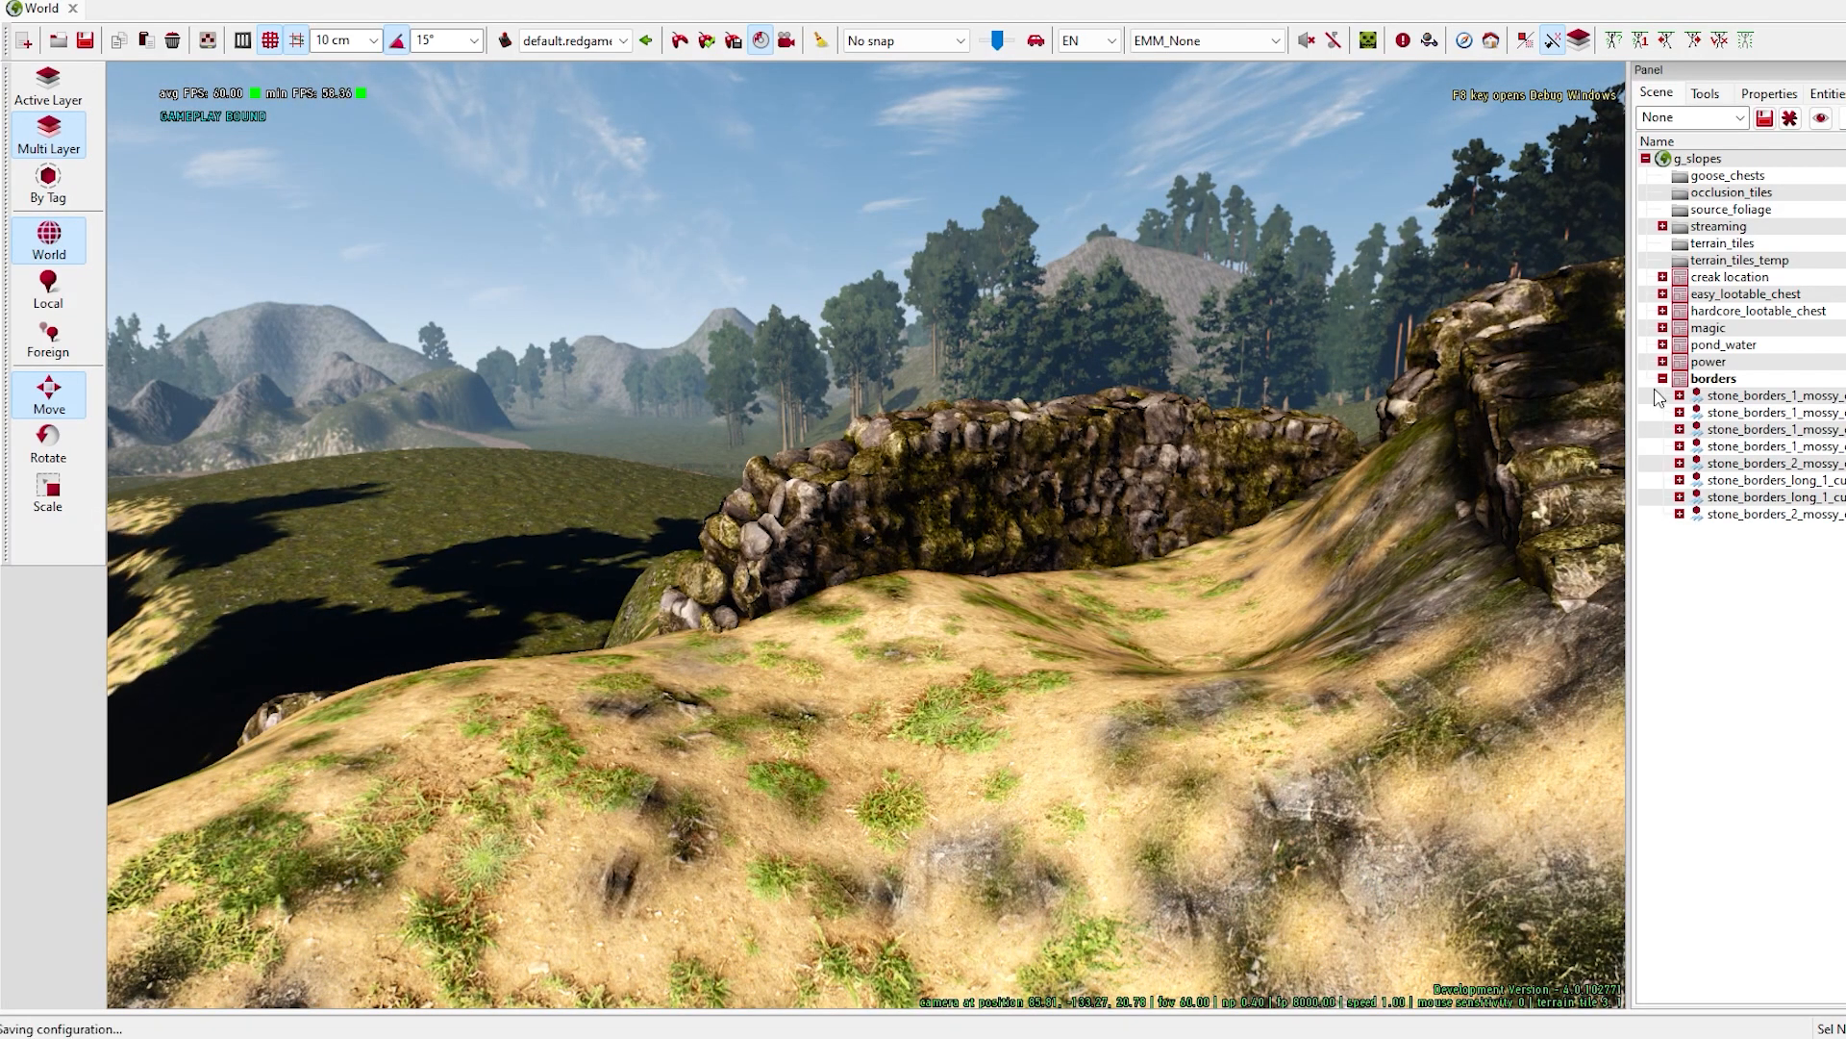
- Browse the skeleton entity templates and place corpse_07_skeleton on the sand in front of the curved wall
key(ctrl+space)
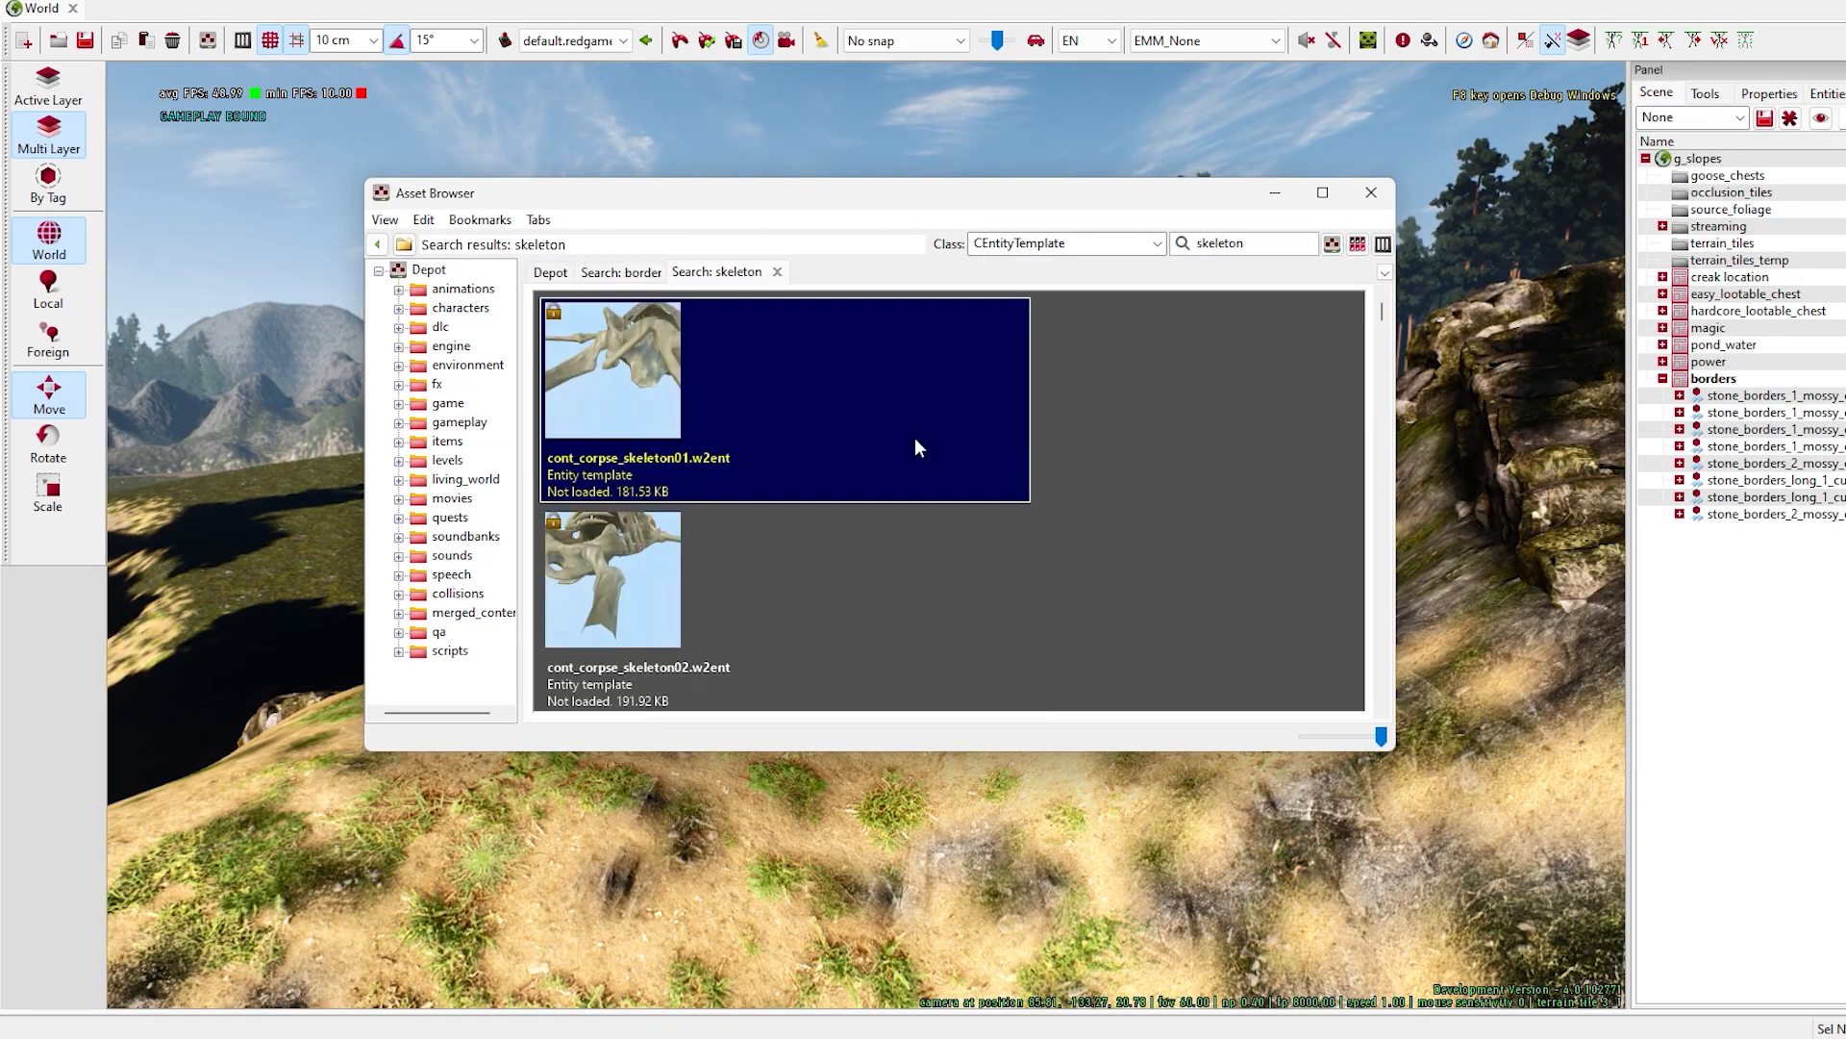
scroll(879, 489, down, 8)
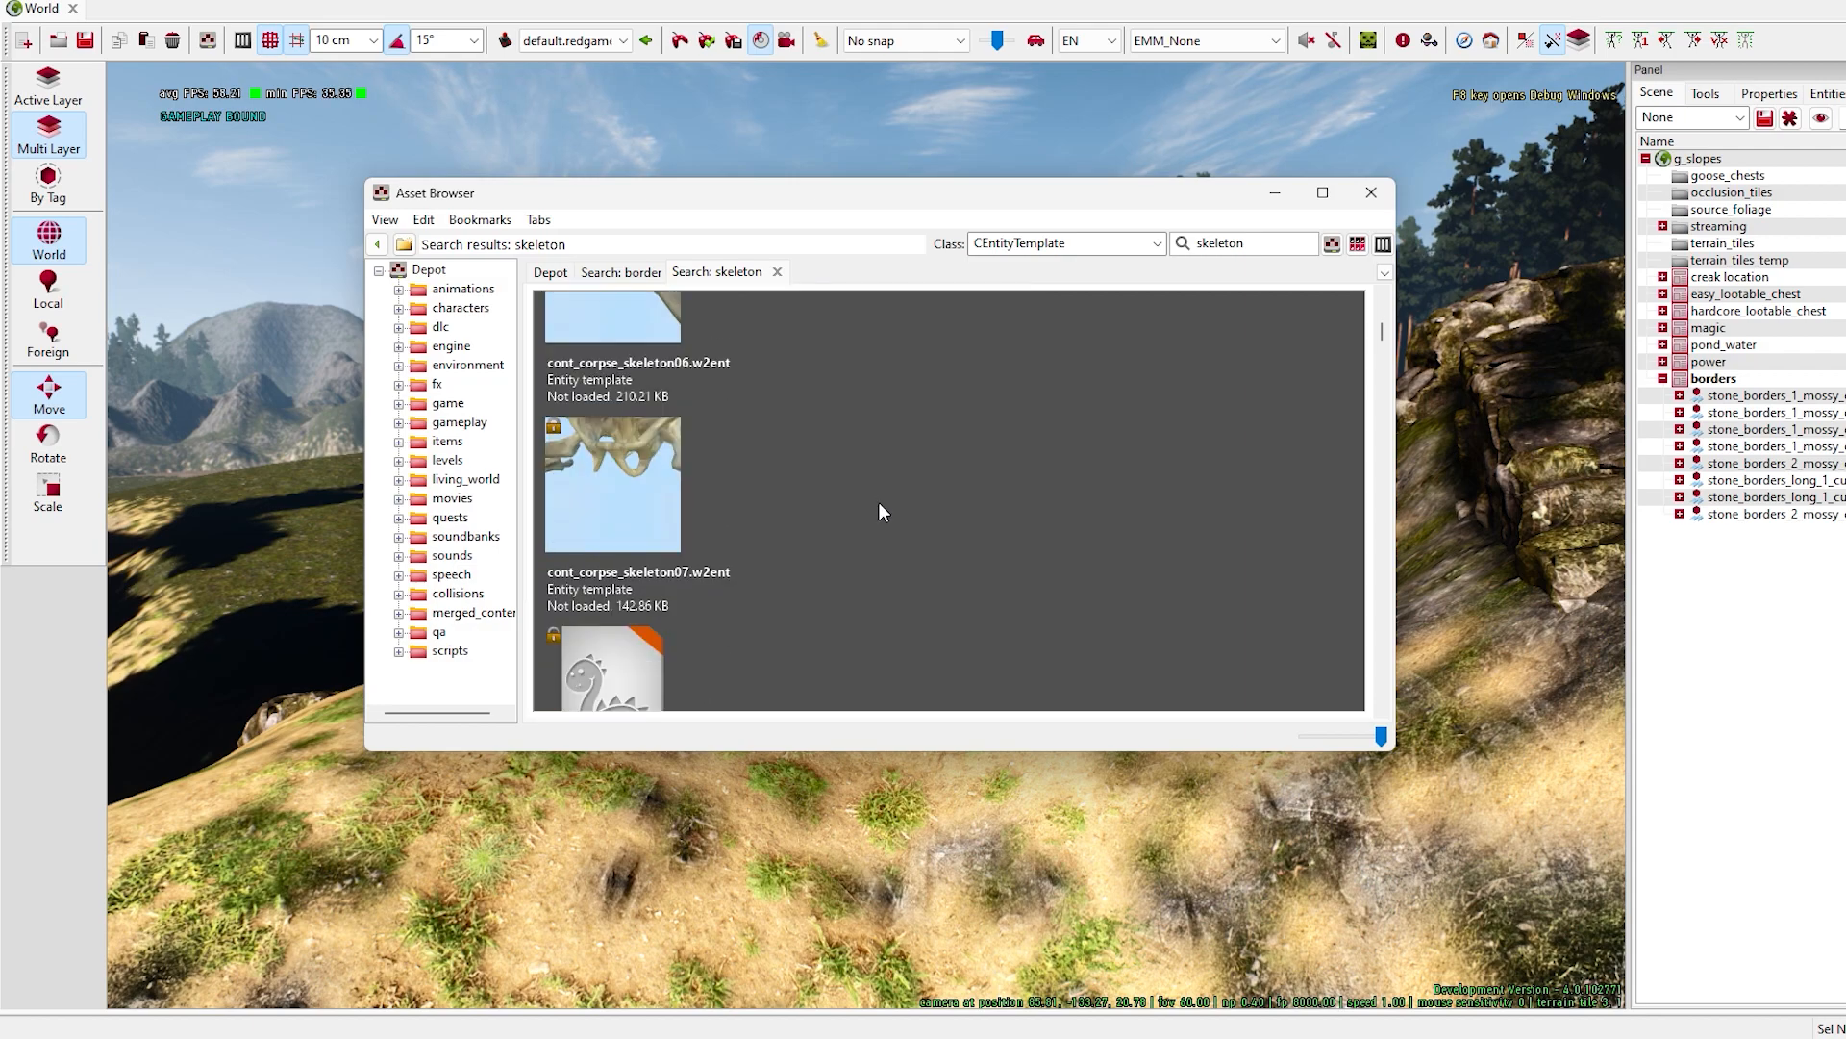
scroll(818, 573, down, 5)
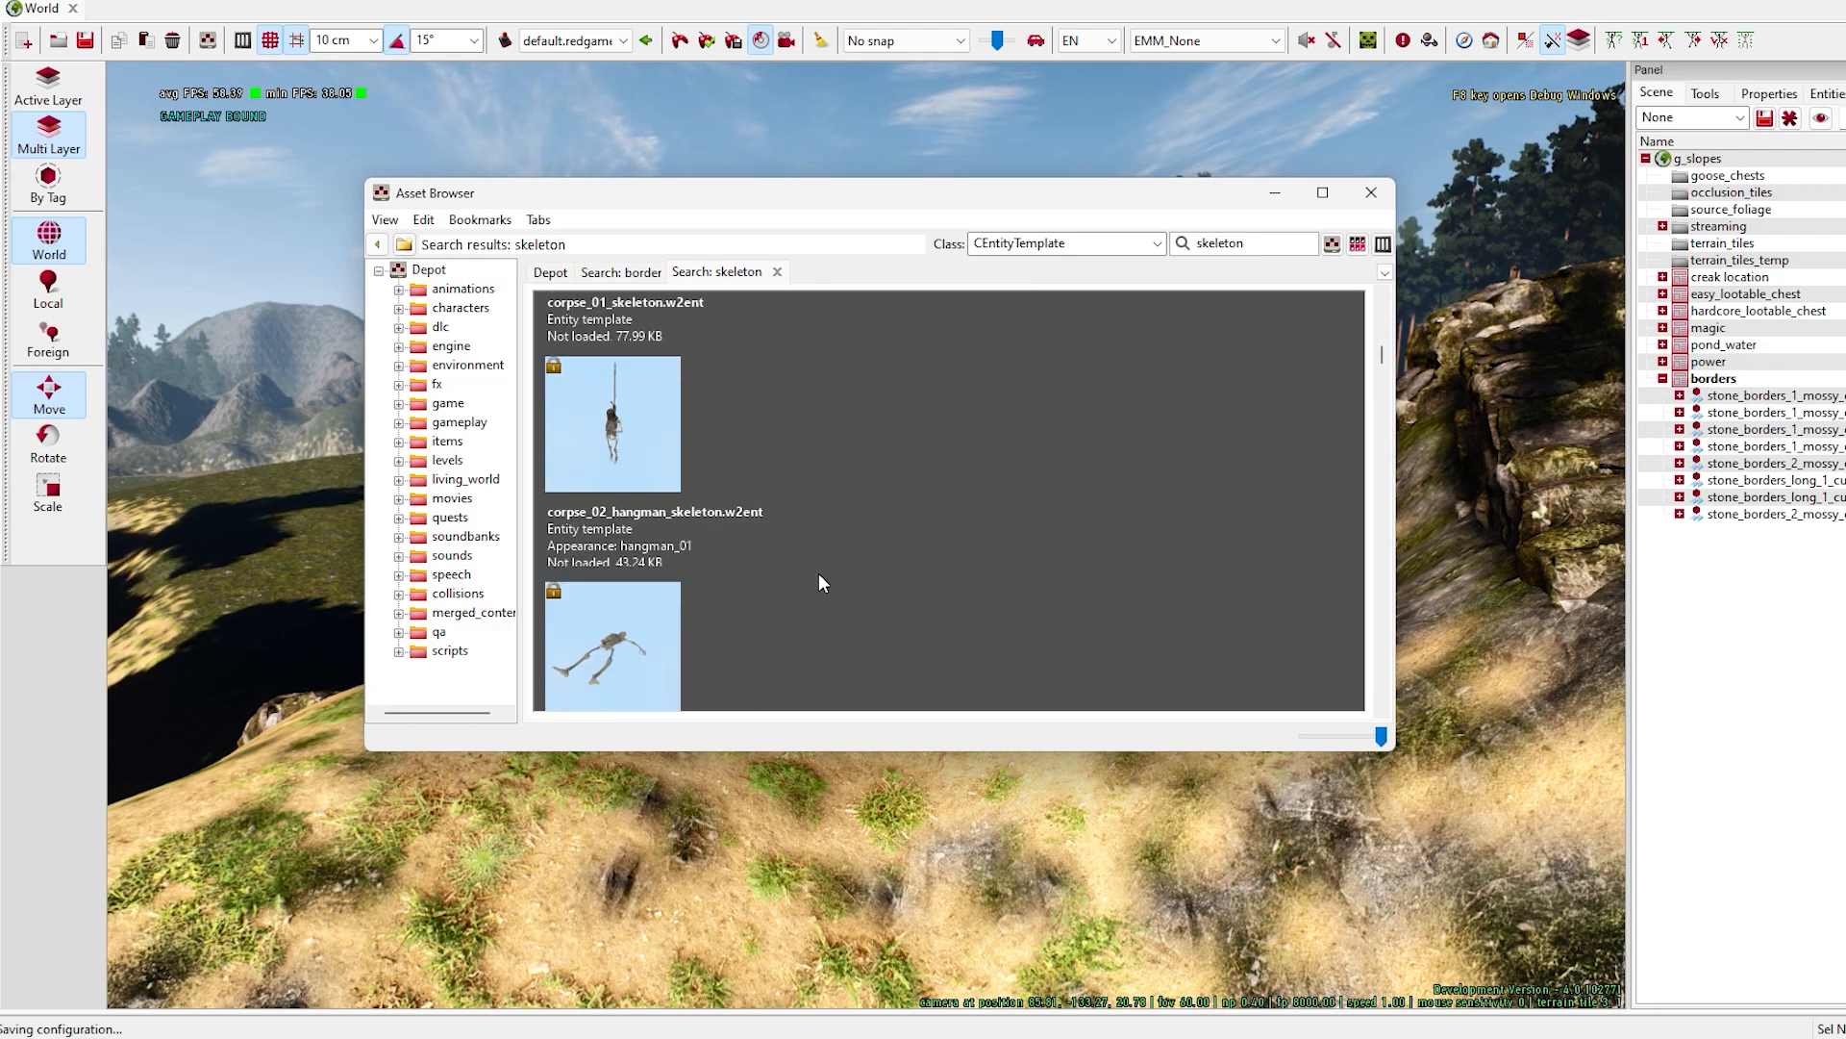
scroll(808, 573, down, 10)
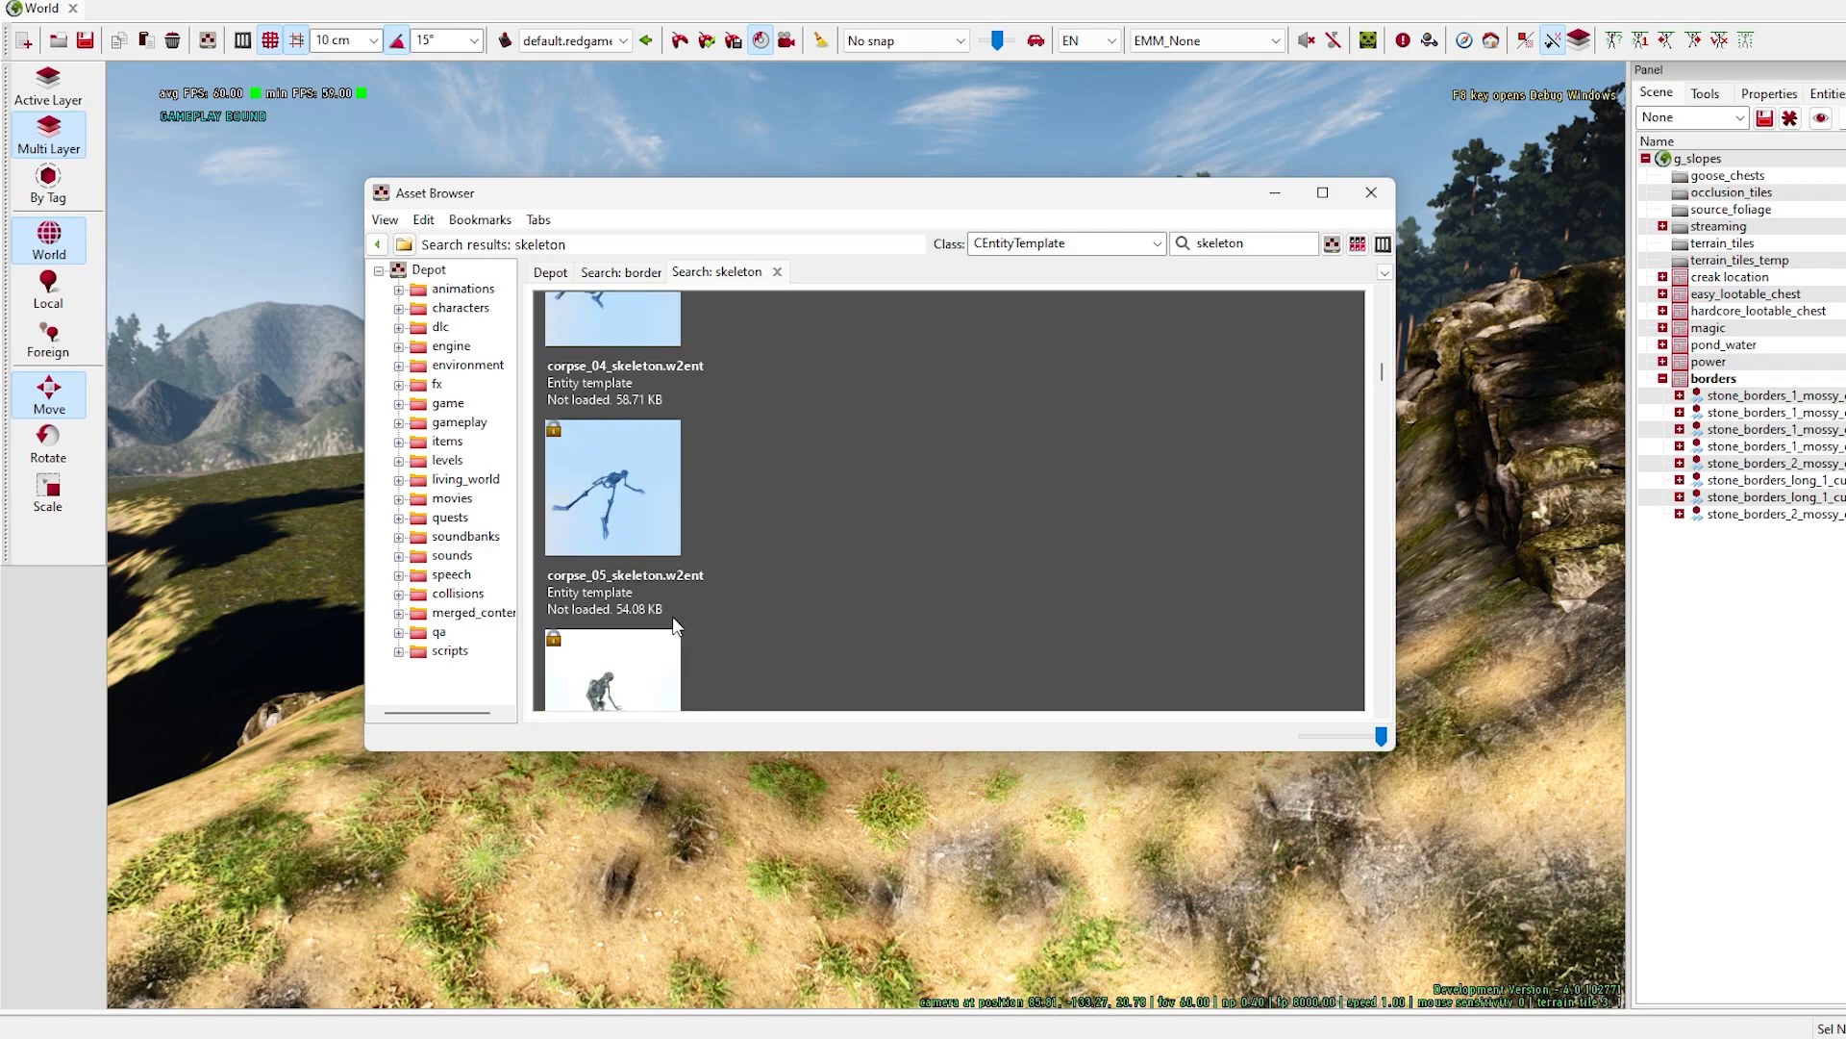
scroll(692, 602, up, 4)
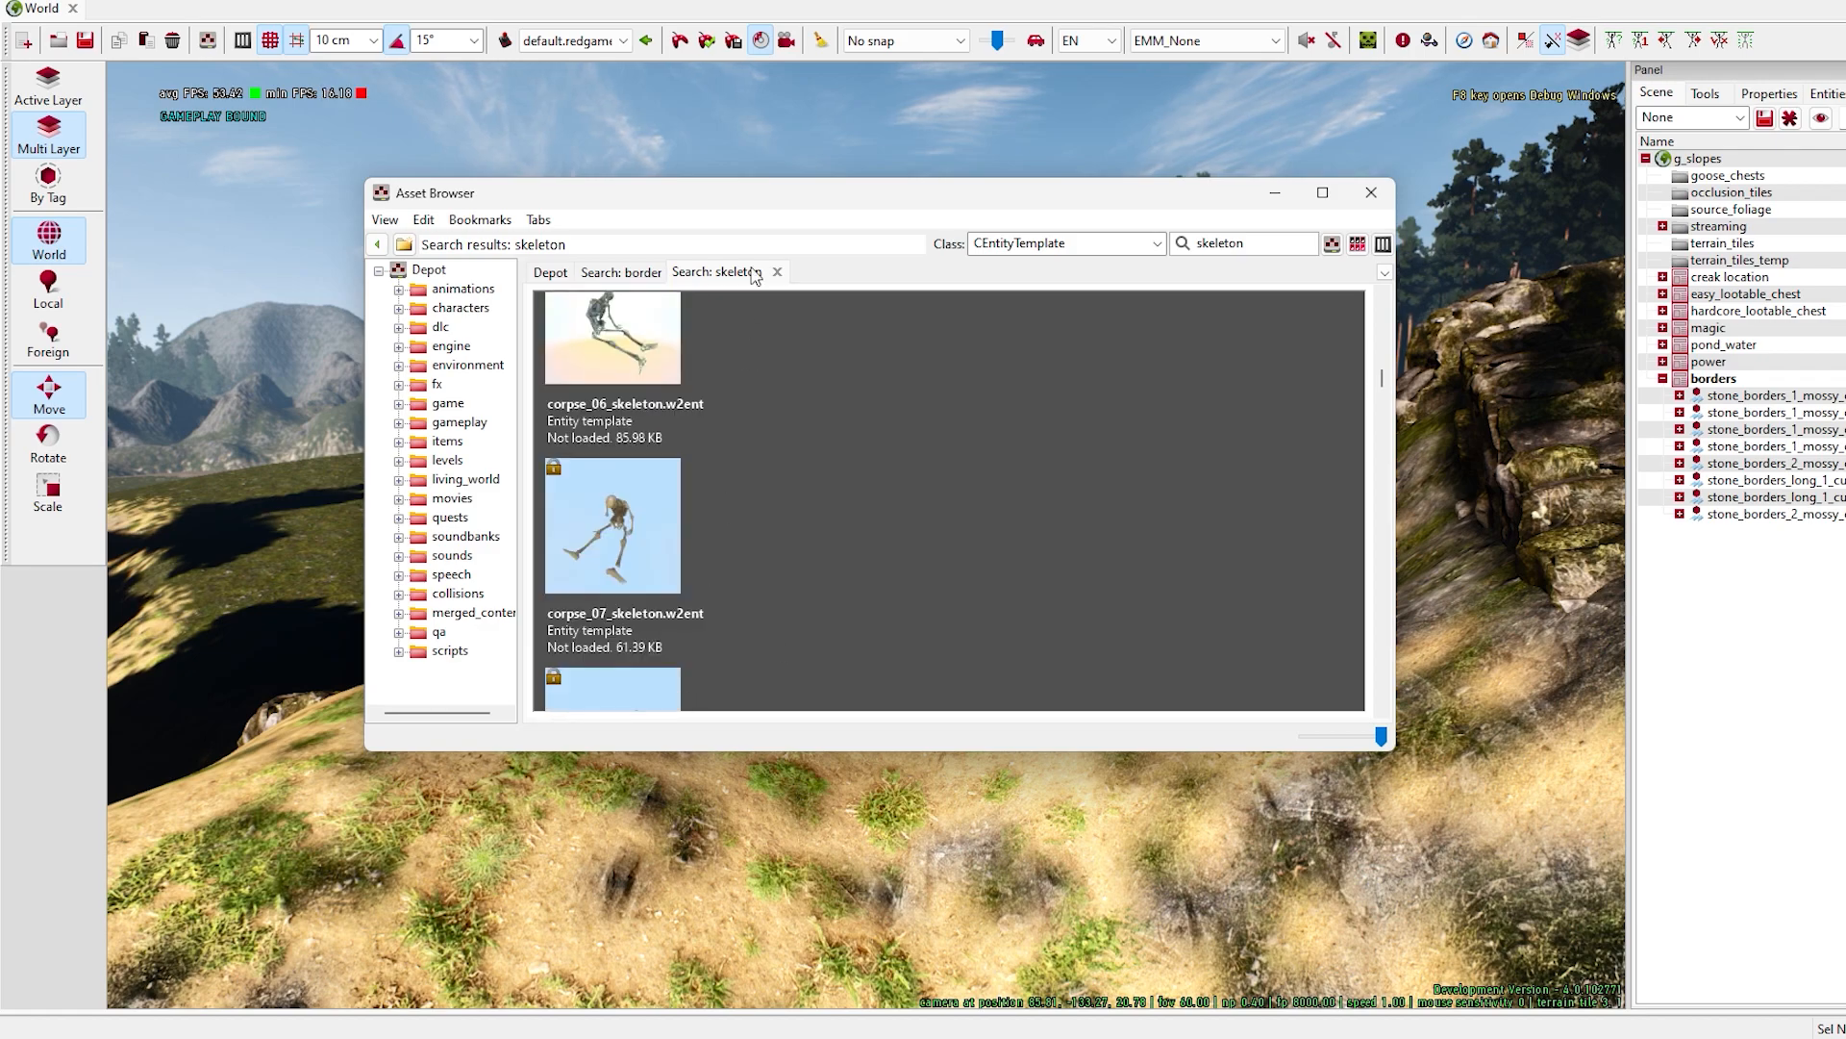
drag(771, 188, 434, 90)
click(260, 432)
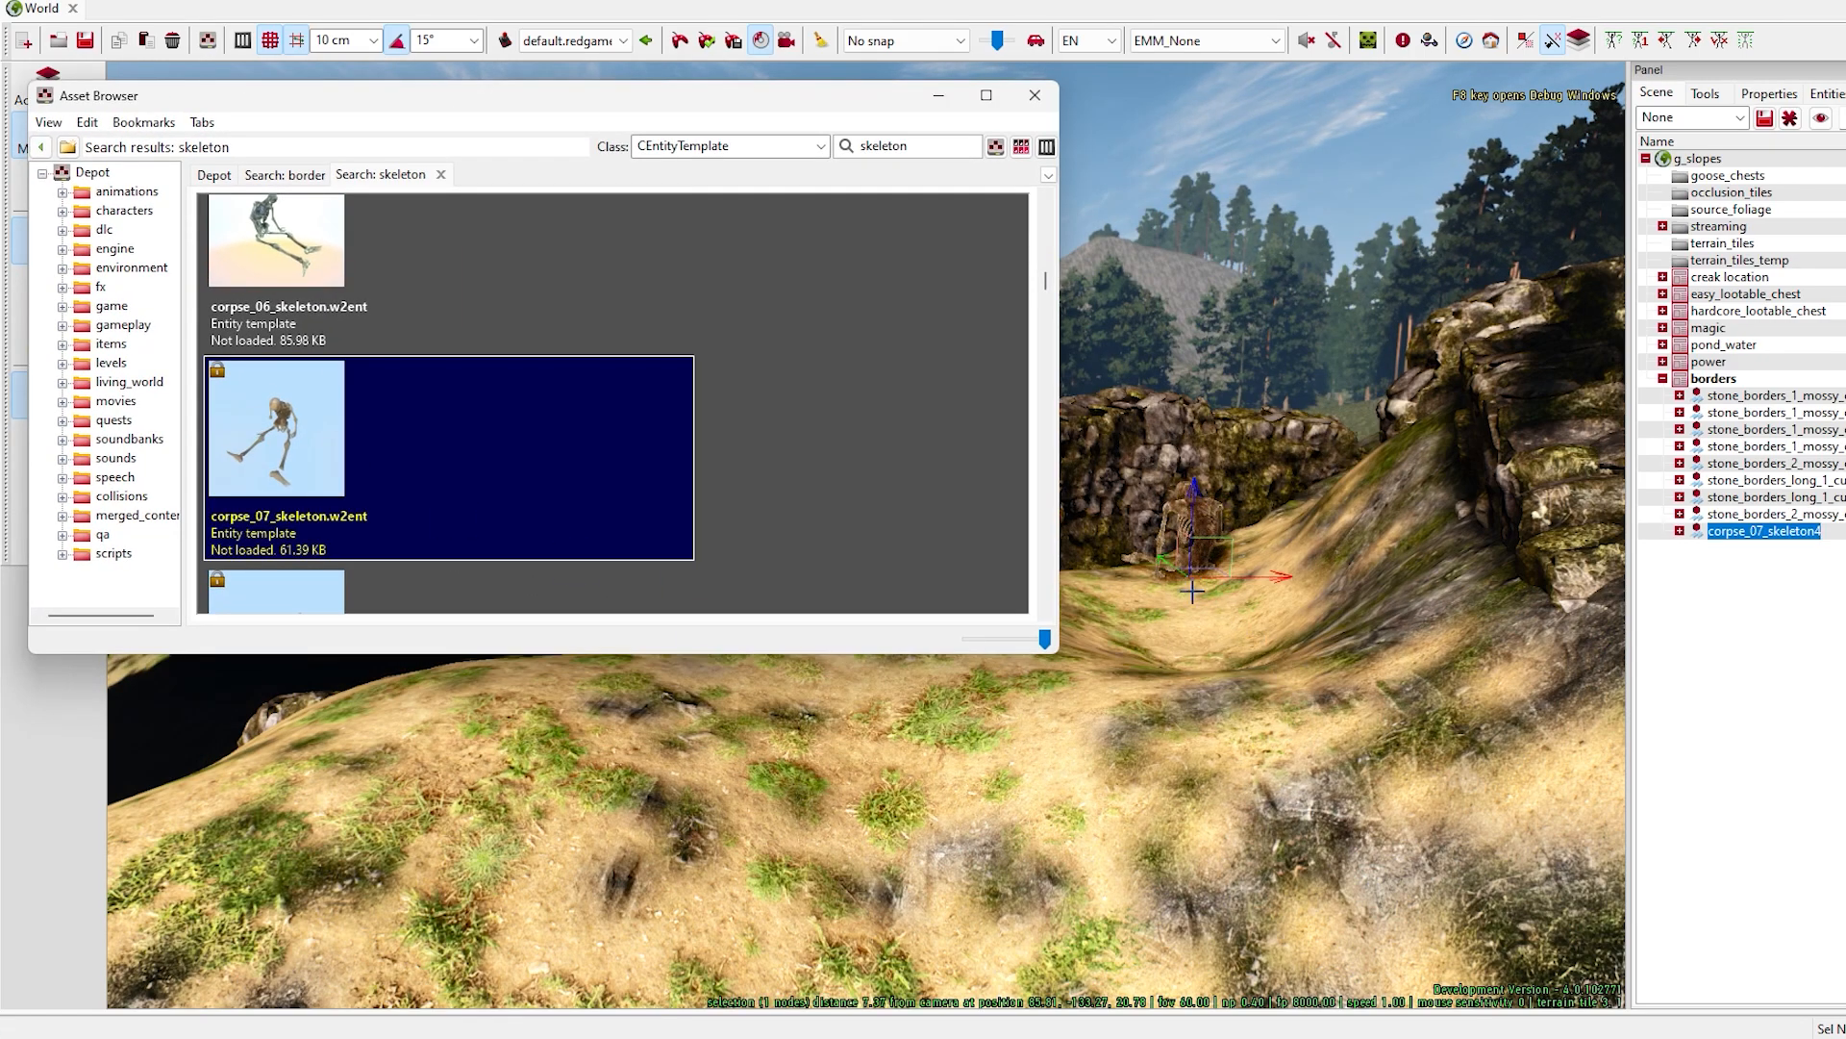
drag(288, 100, 474, 46)
click(71, 441)
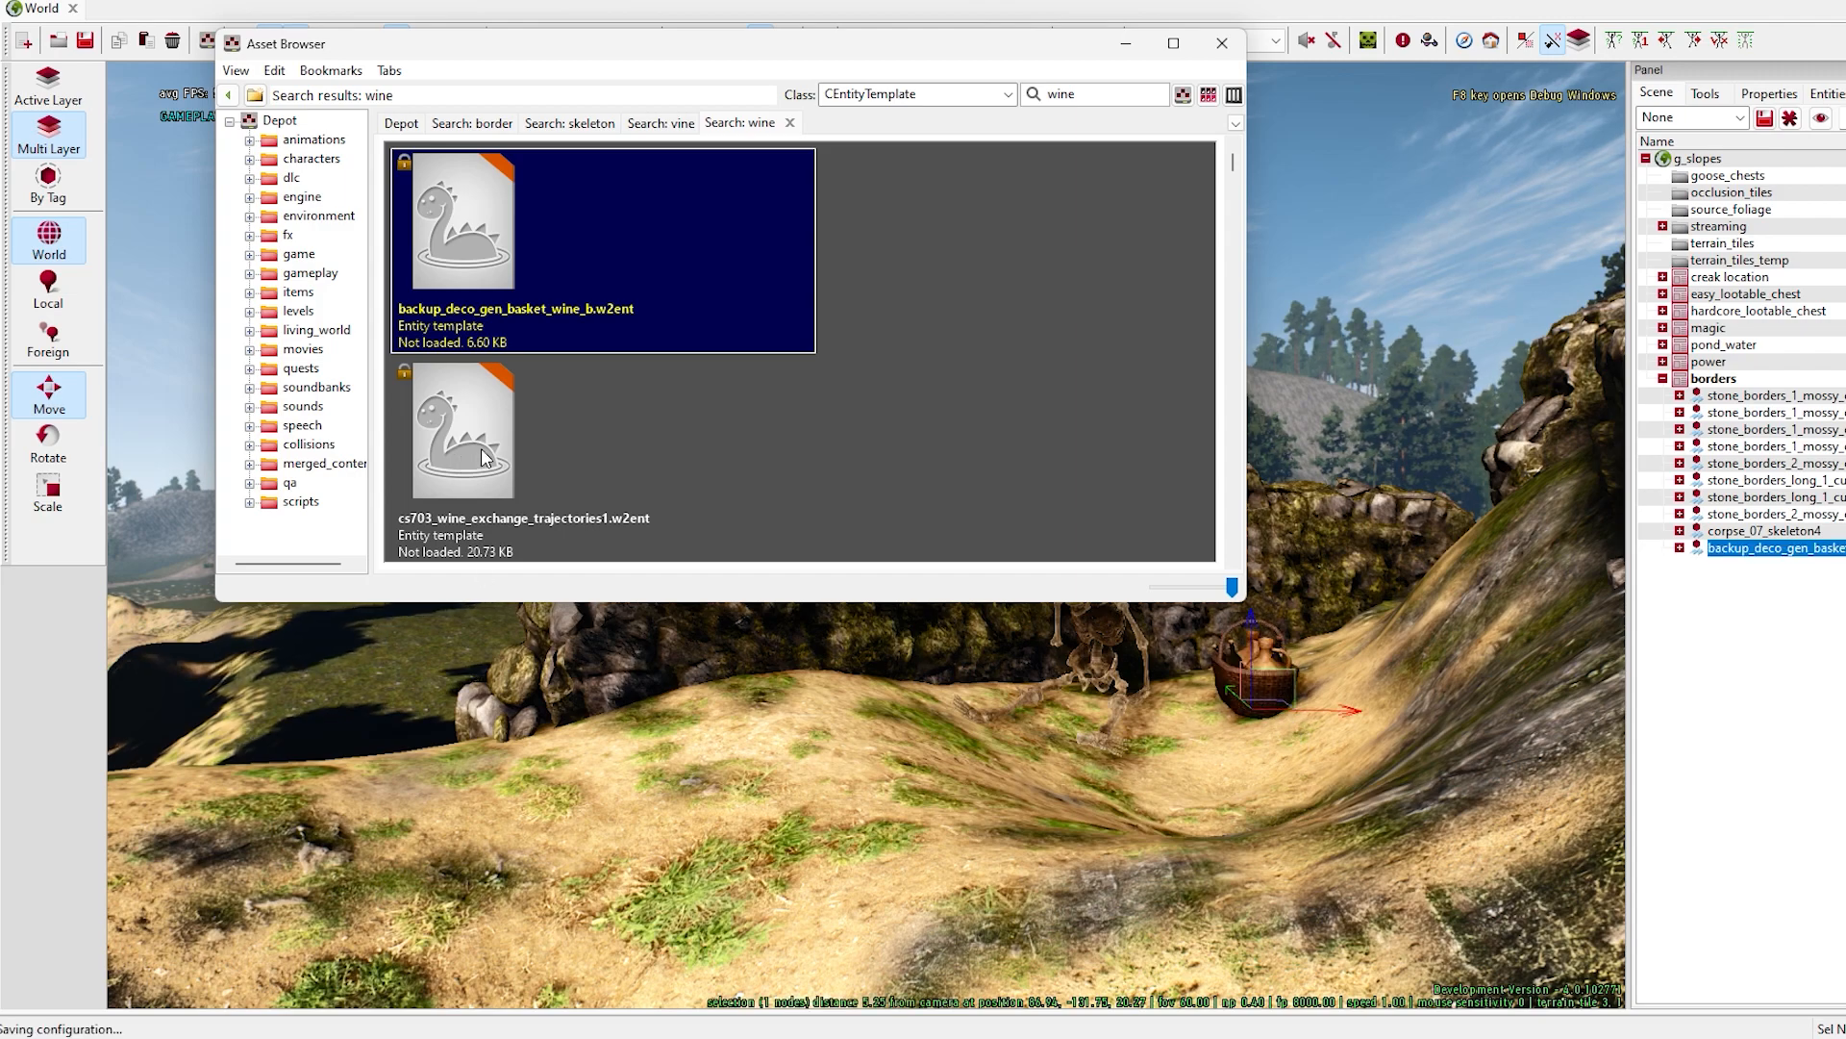
- Place cs703_wine_exchange_trajectories1, deco_gen_basket_wine_a and deco_gen_basket_wine_b on the sandy ledge
click(481, 458)
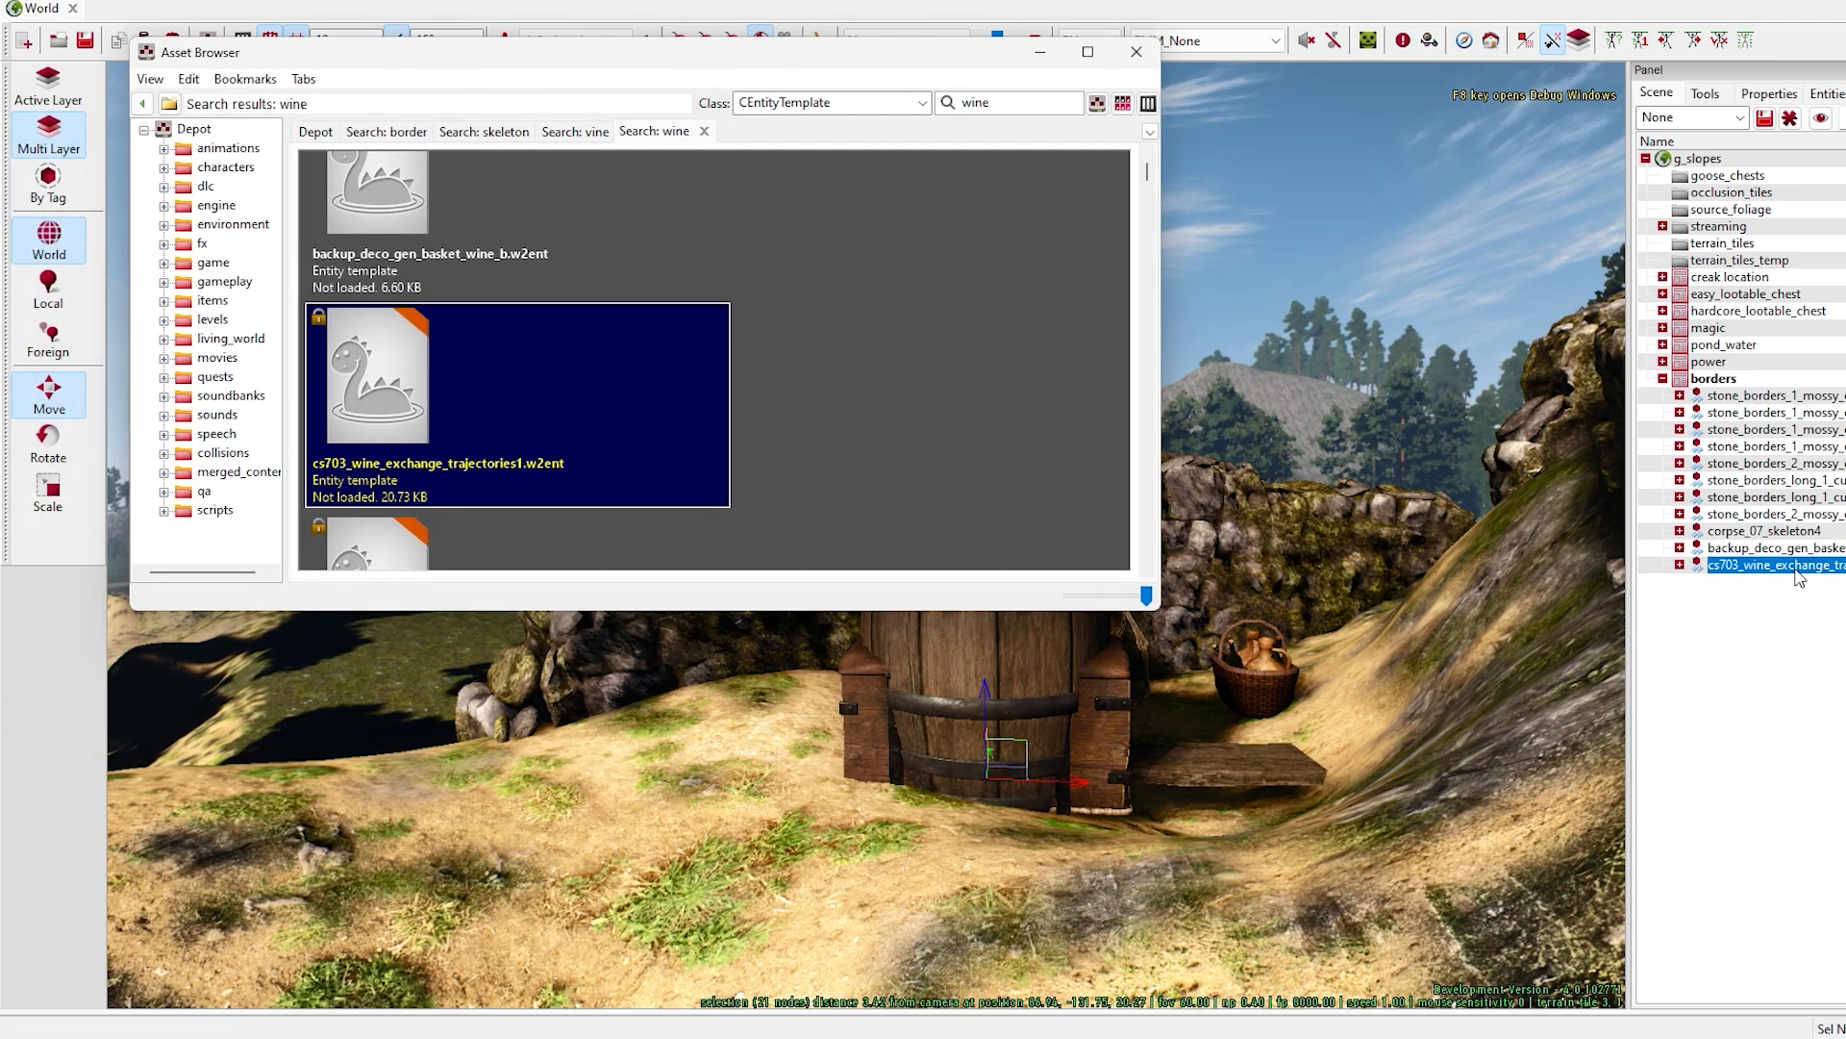
scroll(647, 486, down, 5)
drag(385, 471, 731, 808)
scroll(385, 250, down, 6)
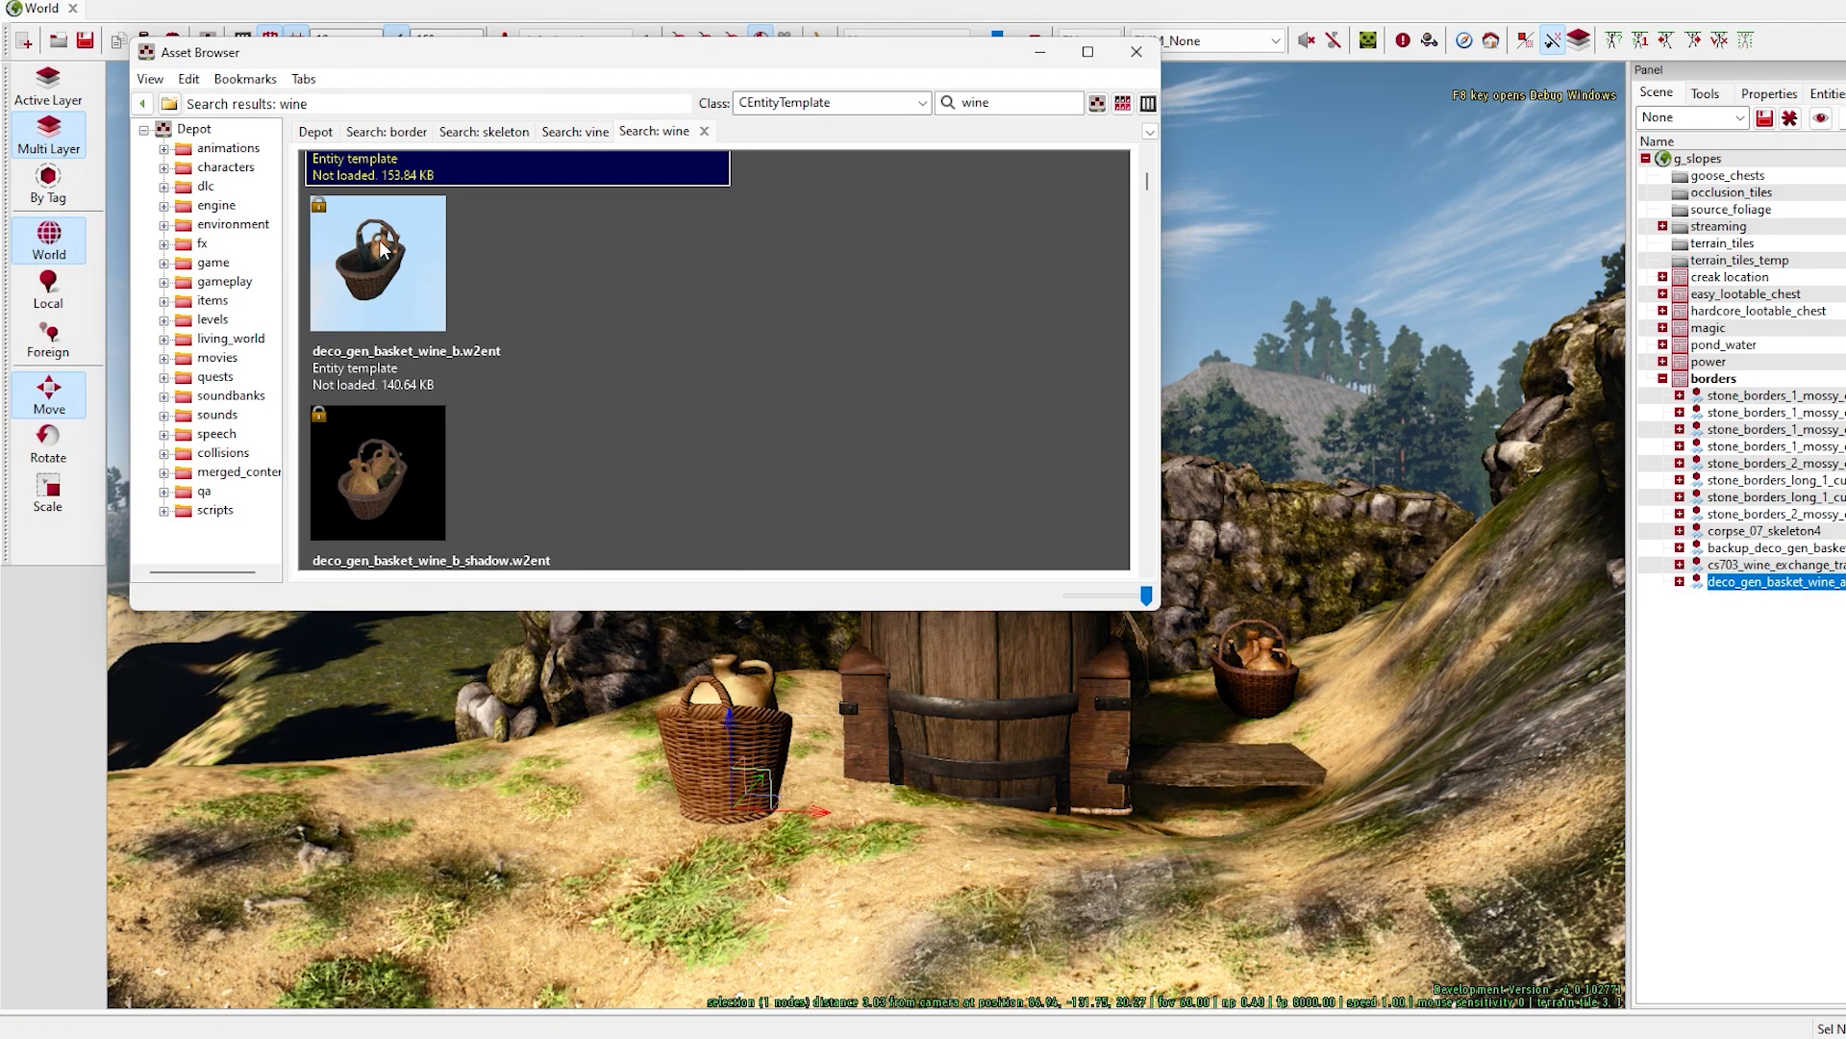
drag(383, 249, 589, 795)
- Add a wine basket pile and the deco_gen_wine prop to the sandy ledge near the other baskets
scroll(656, 362, down, 6)
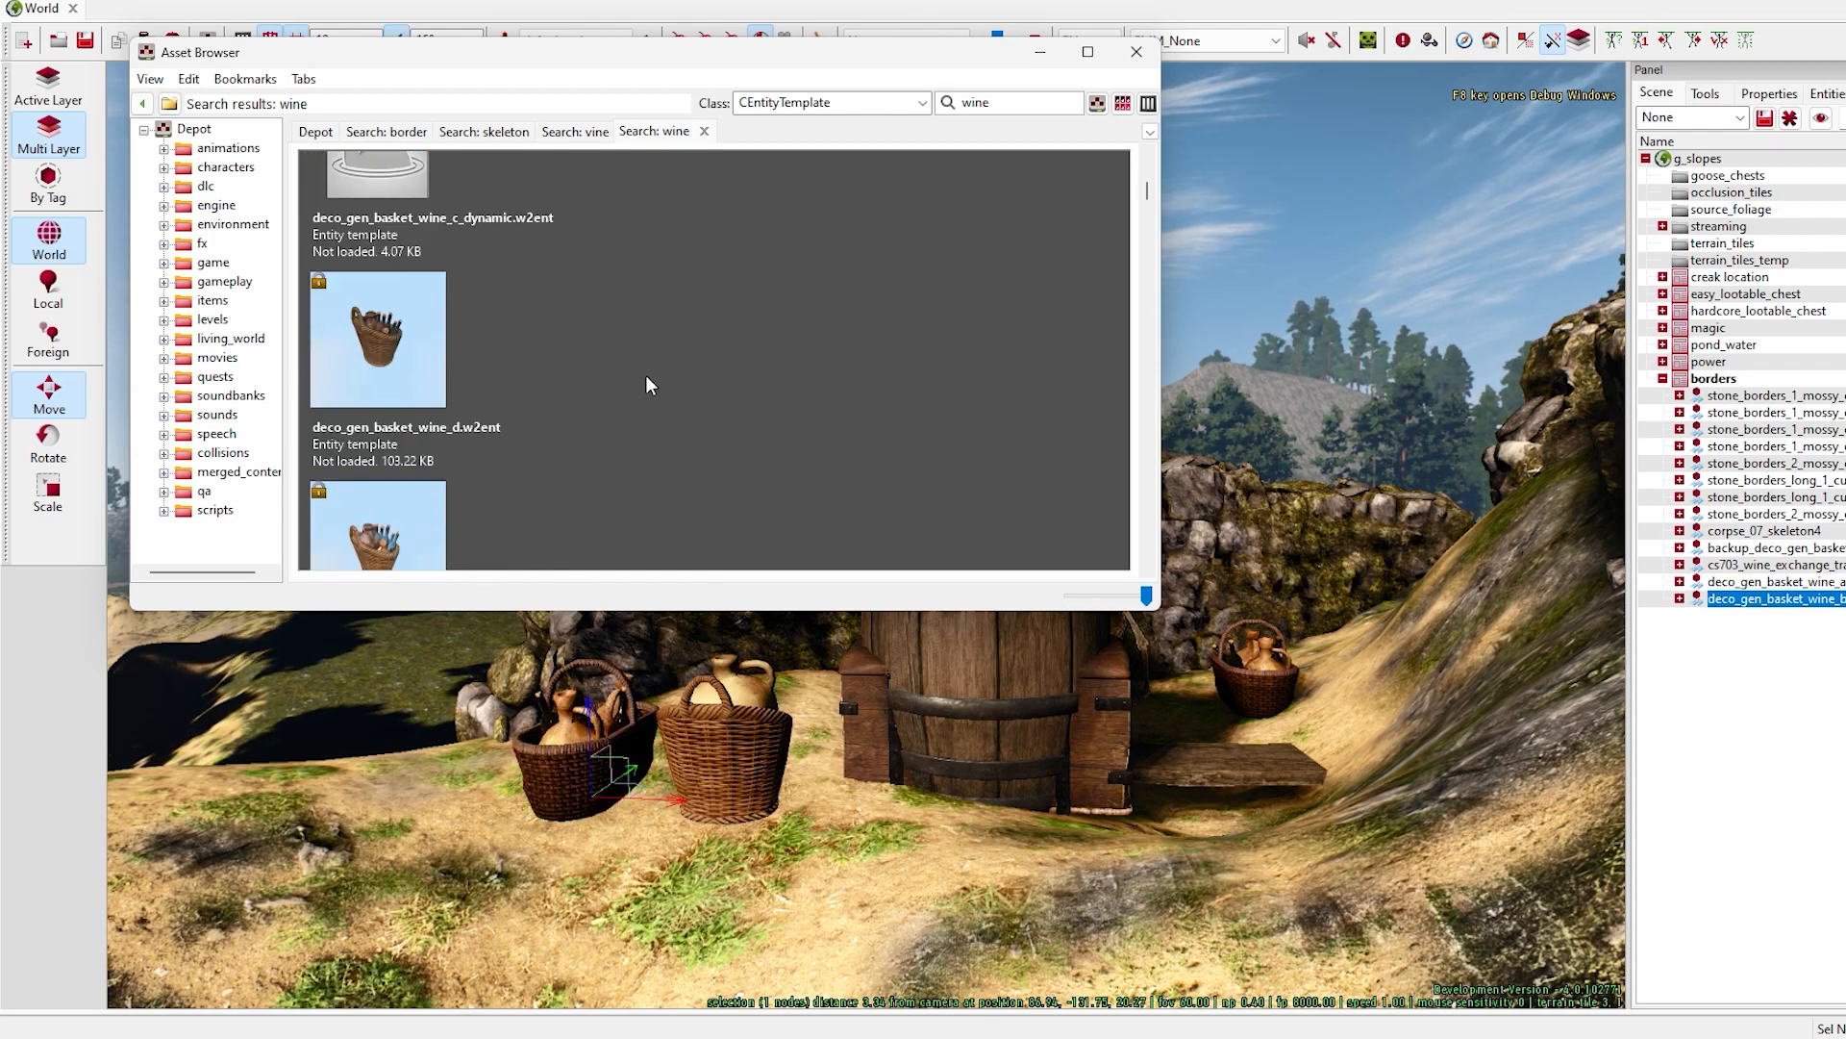
drag(652, 388, 870, 852)
scroll(684, 402, down, 3)
drag(375, 279, 1058, 900)
right_drag(1153, 930, 1196, 831)
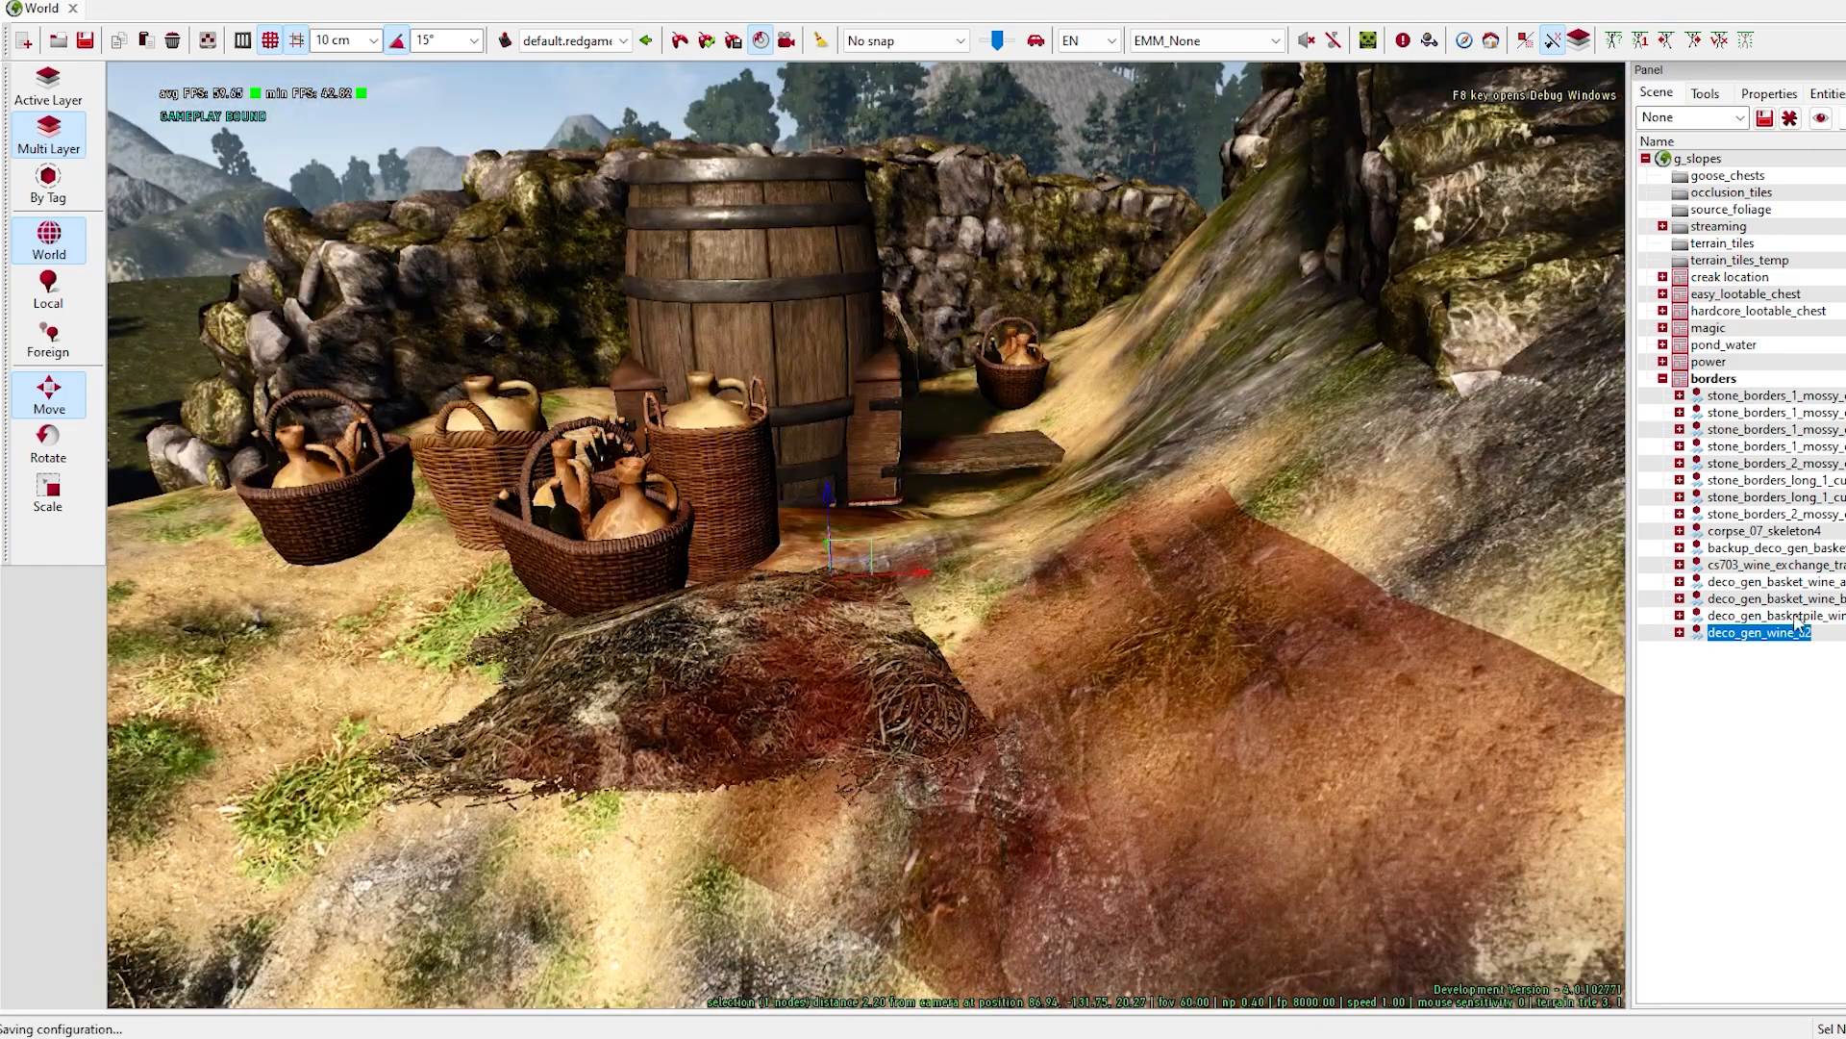
- Delete the deco_gen_wine prop from the sandy ledge
drag(793, 502, 923, 471)
key(Delete)
right_drag(923, 471, 846, 438)
click(48, 394)
click(740, 712)
drag(912, 586, 912, 664)
- Delete the wine basket pile, the large barrel set and the two deco_gen_basket_wine baskets, a and b
right_click(1774, 617)
click(1813, 800)
drag(839, 585, 889, 623)
right_click(1786, 602)
click(1819, 787)
right_click(1737, 585)
click(1784, 766)
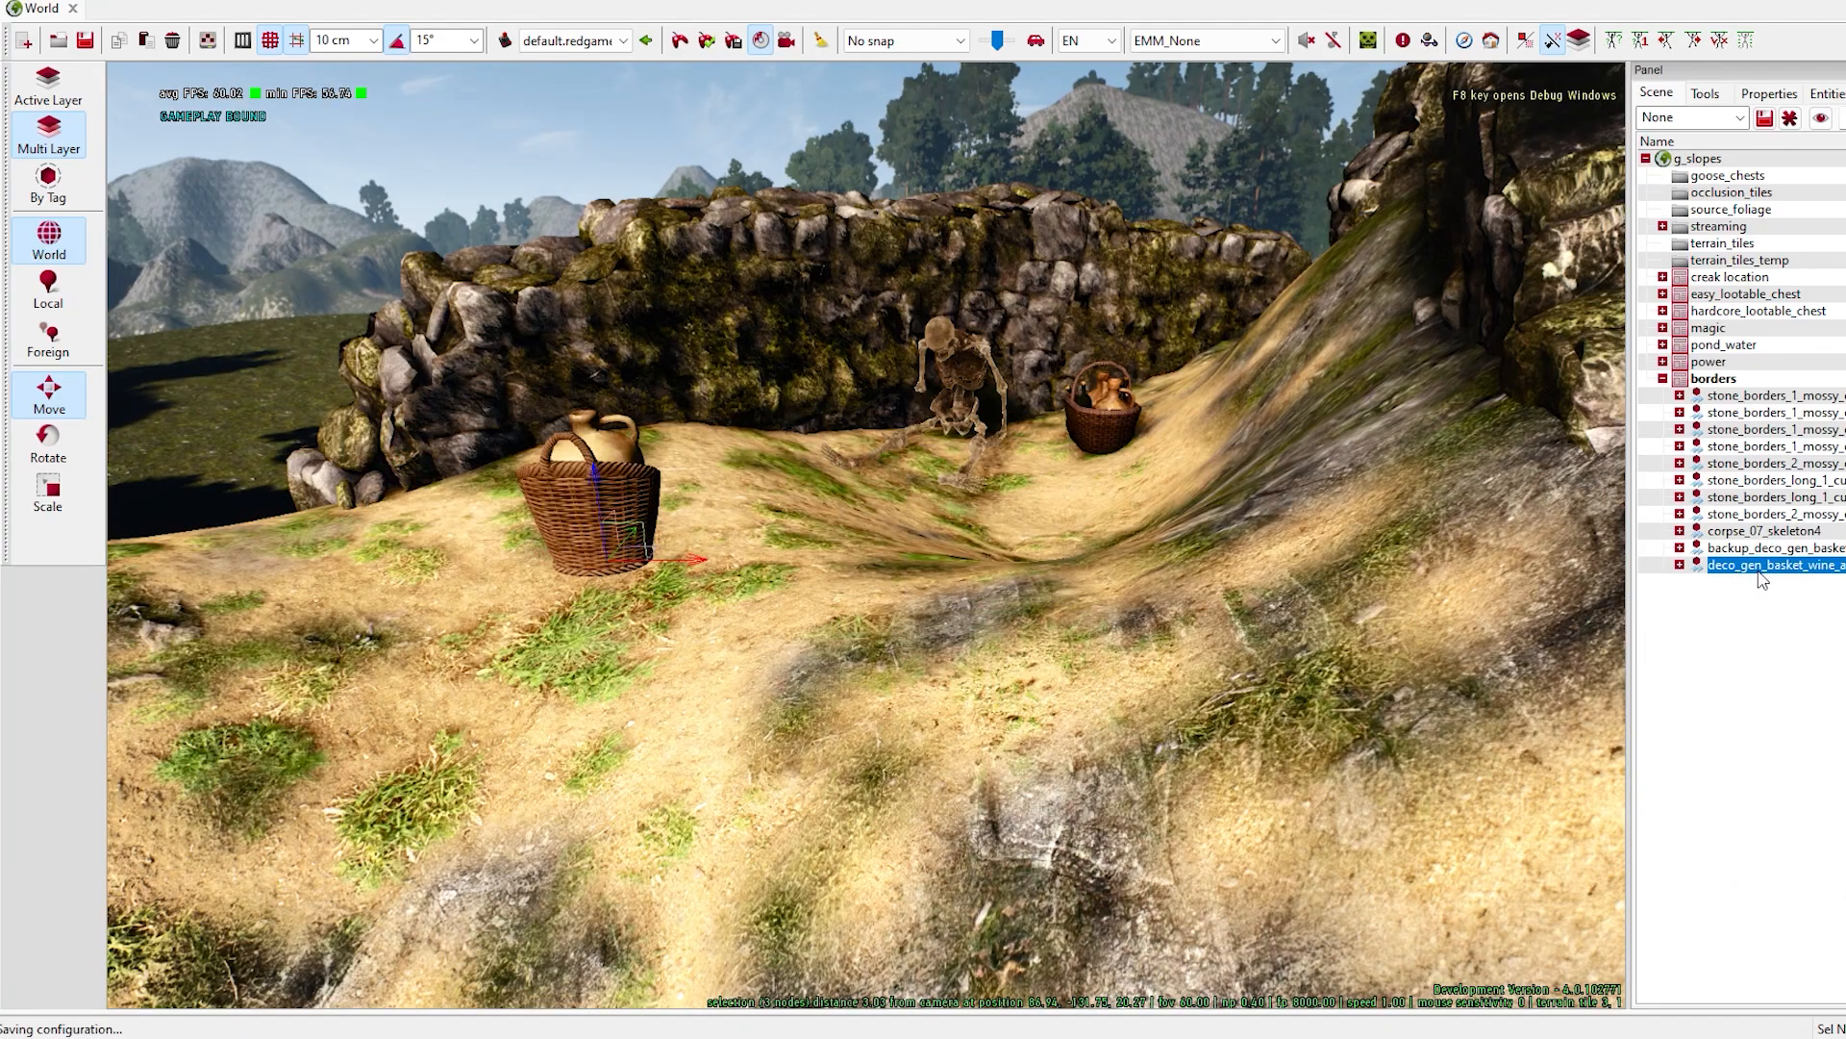
right_click(1759, 571)
click(1800, 753)
- Rotate the remaining wine basket and move it beside the skeleton at the wall
click(1768, 548)
click(48, 443)
drag(1116, 463, 1042, 454)
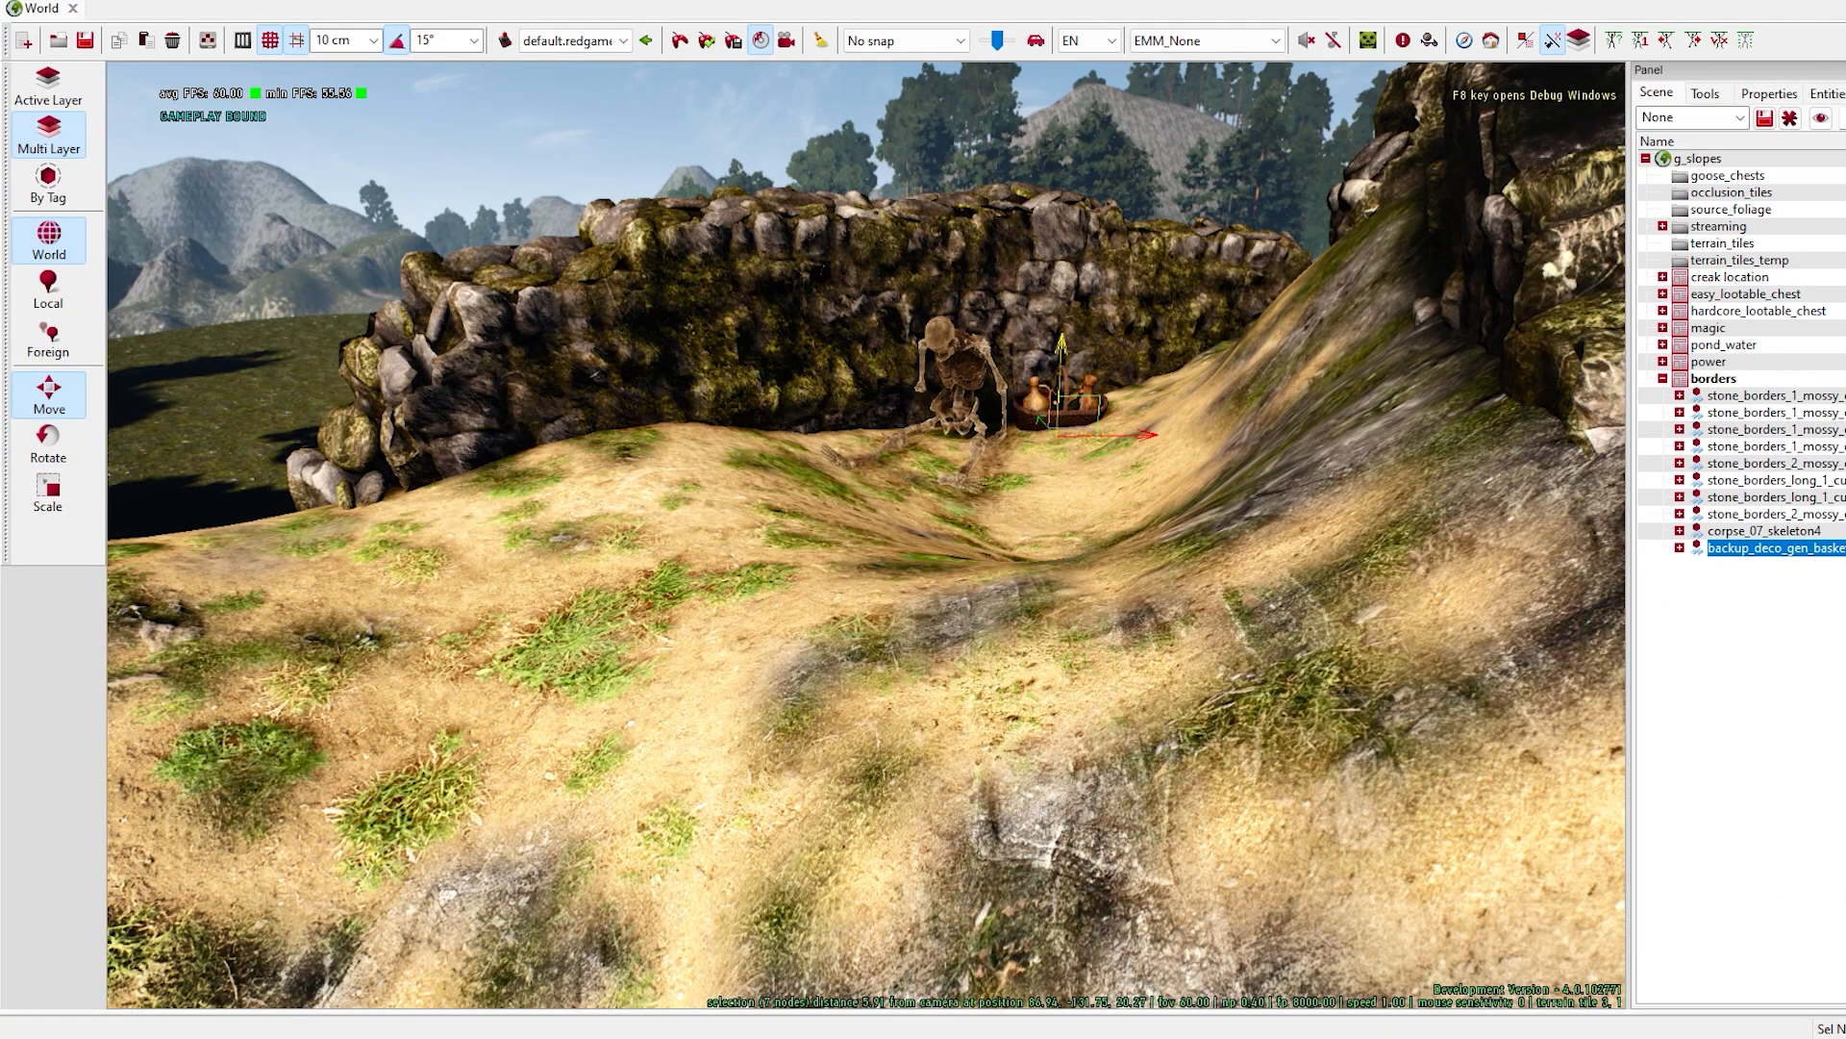
right_drag(1130, 534, 1020, 490)
- Search the entity templates for "crate", place crate_cage_px near the skeleton, and rotate the wine basket in front of it
click(207, 40)
click(1342, 223)
text(crate)
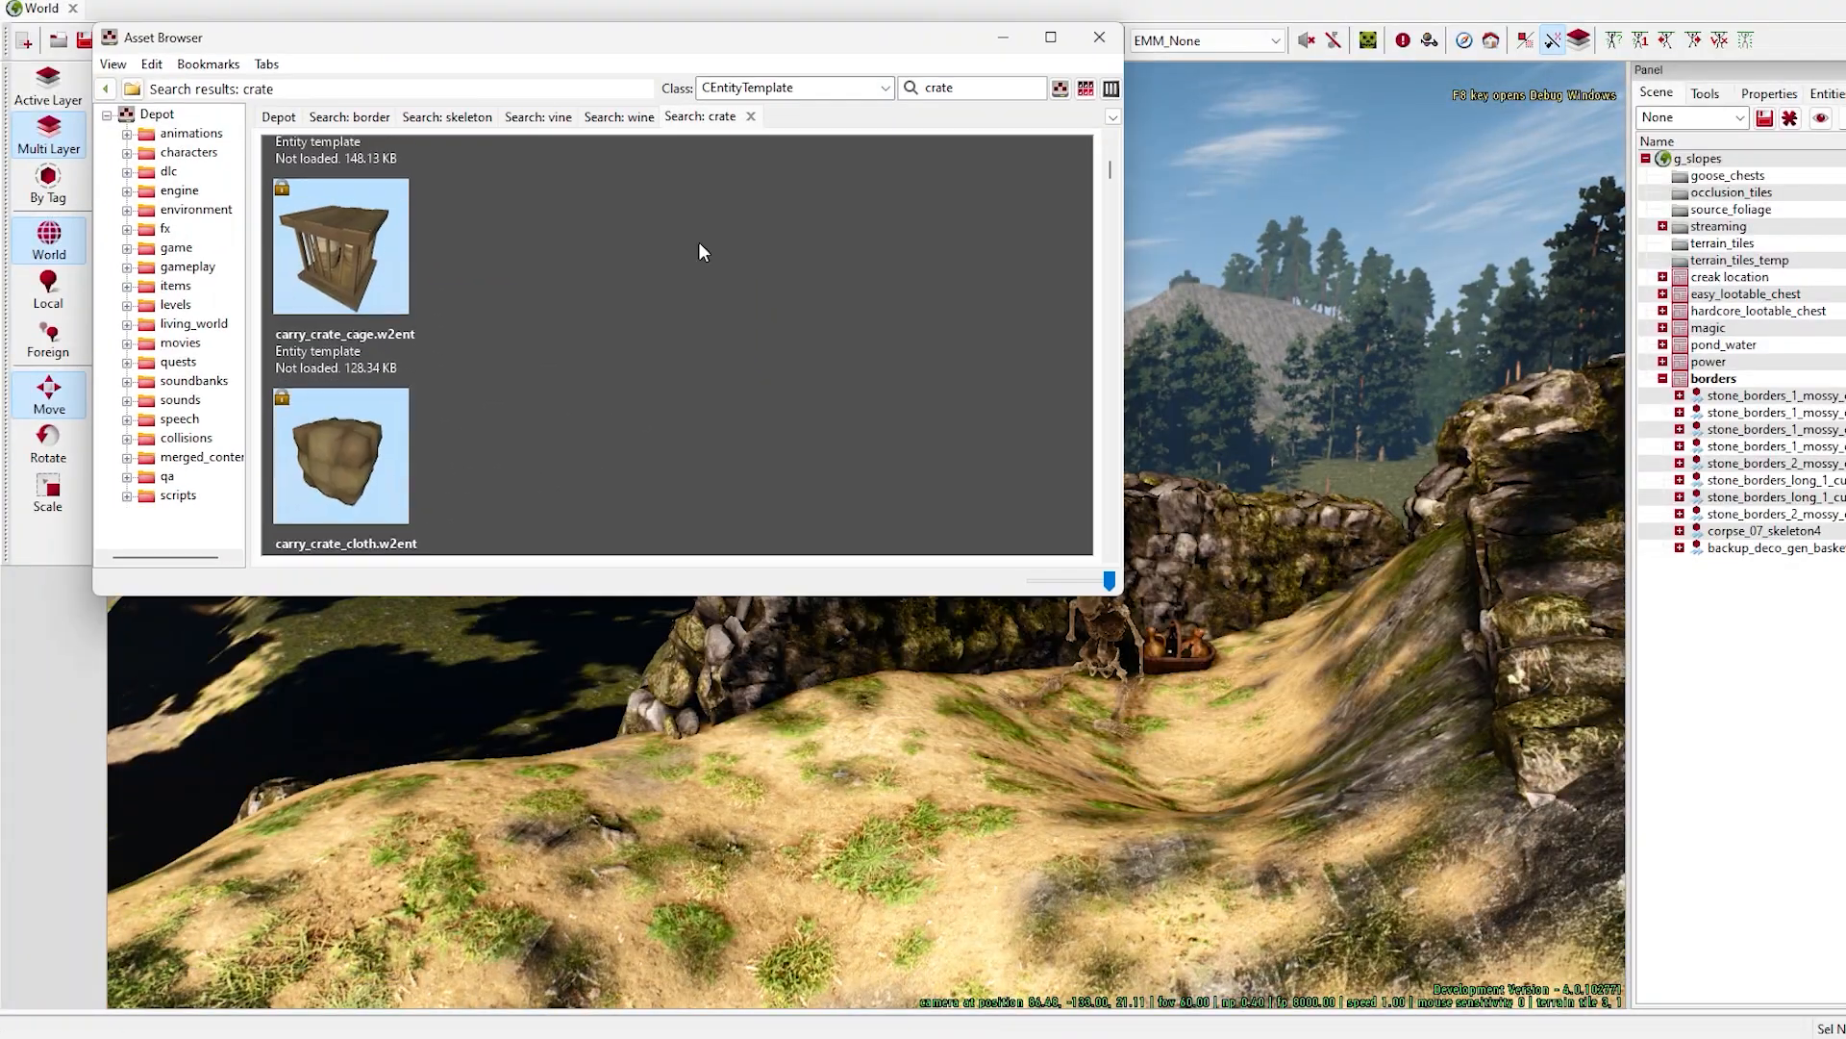
click(698, 241)
scroll(539, 445, down, 5)
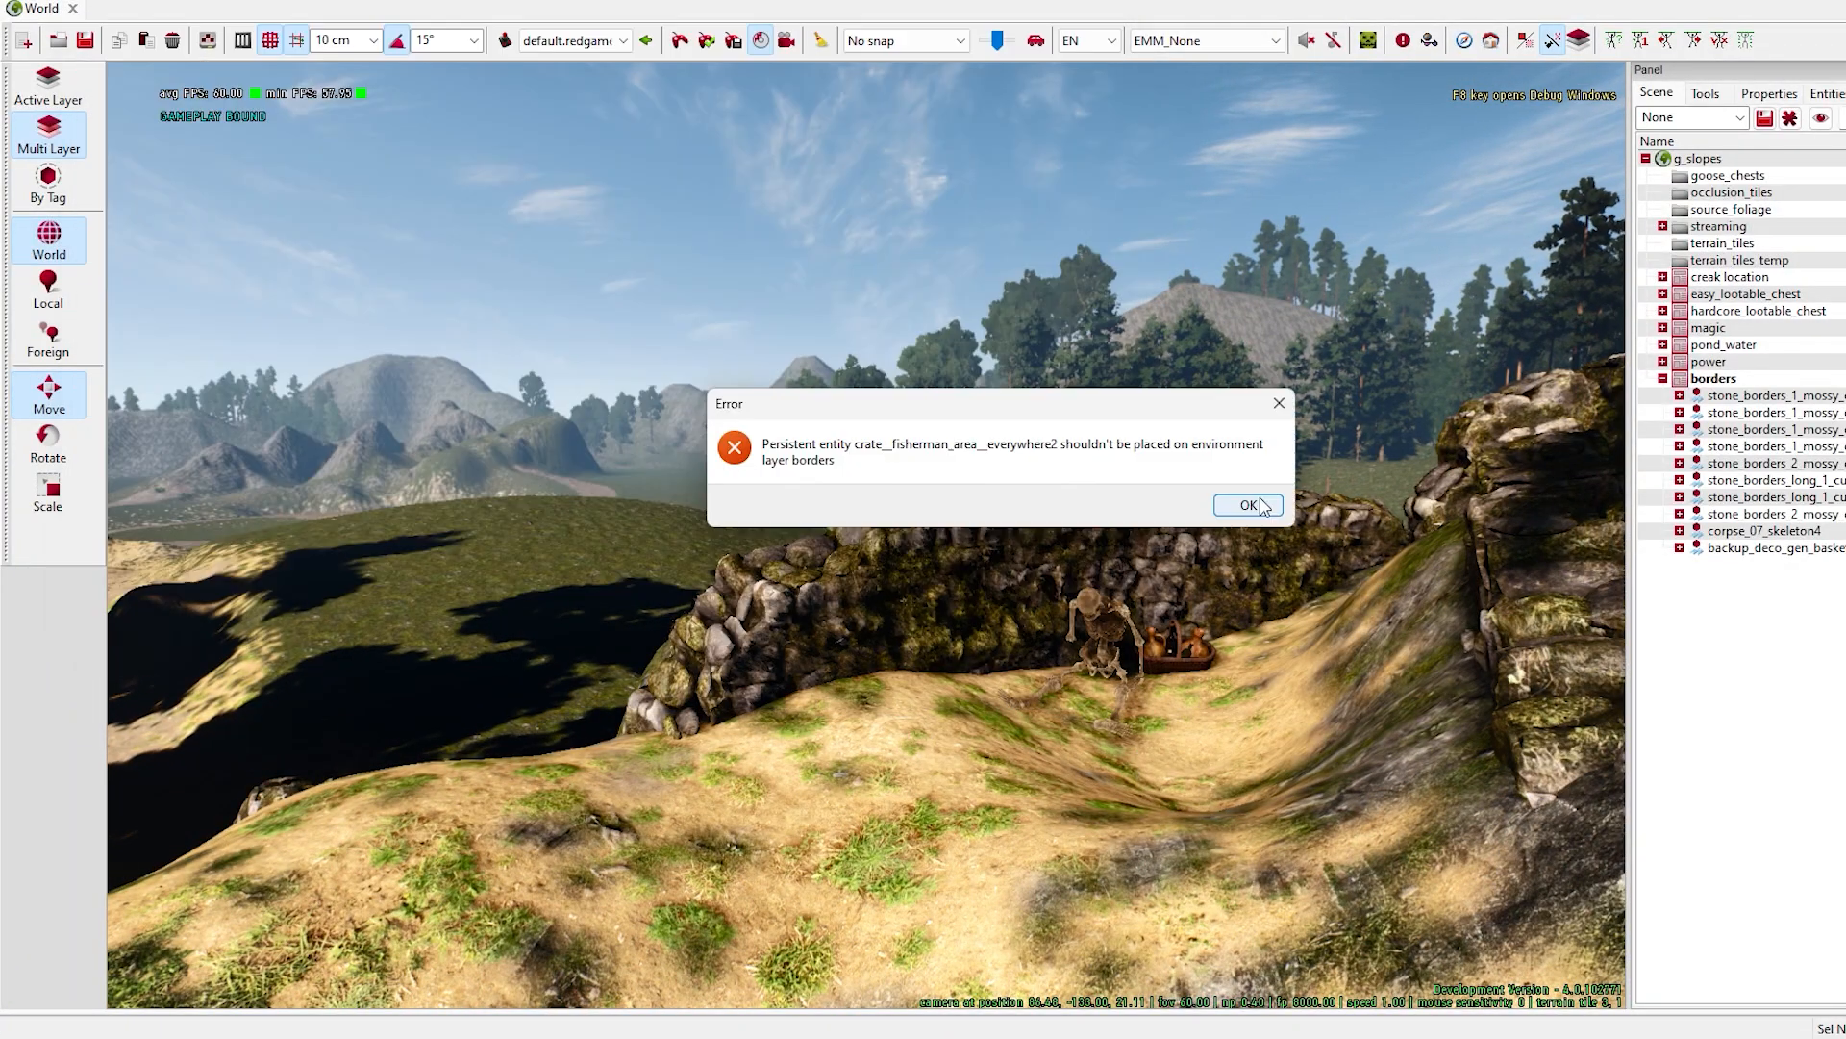
click(1237, 498)
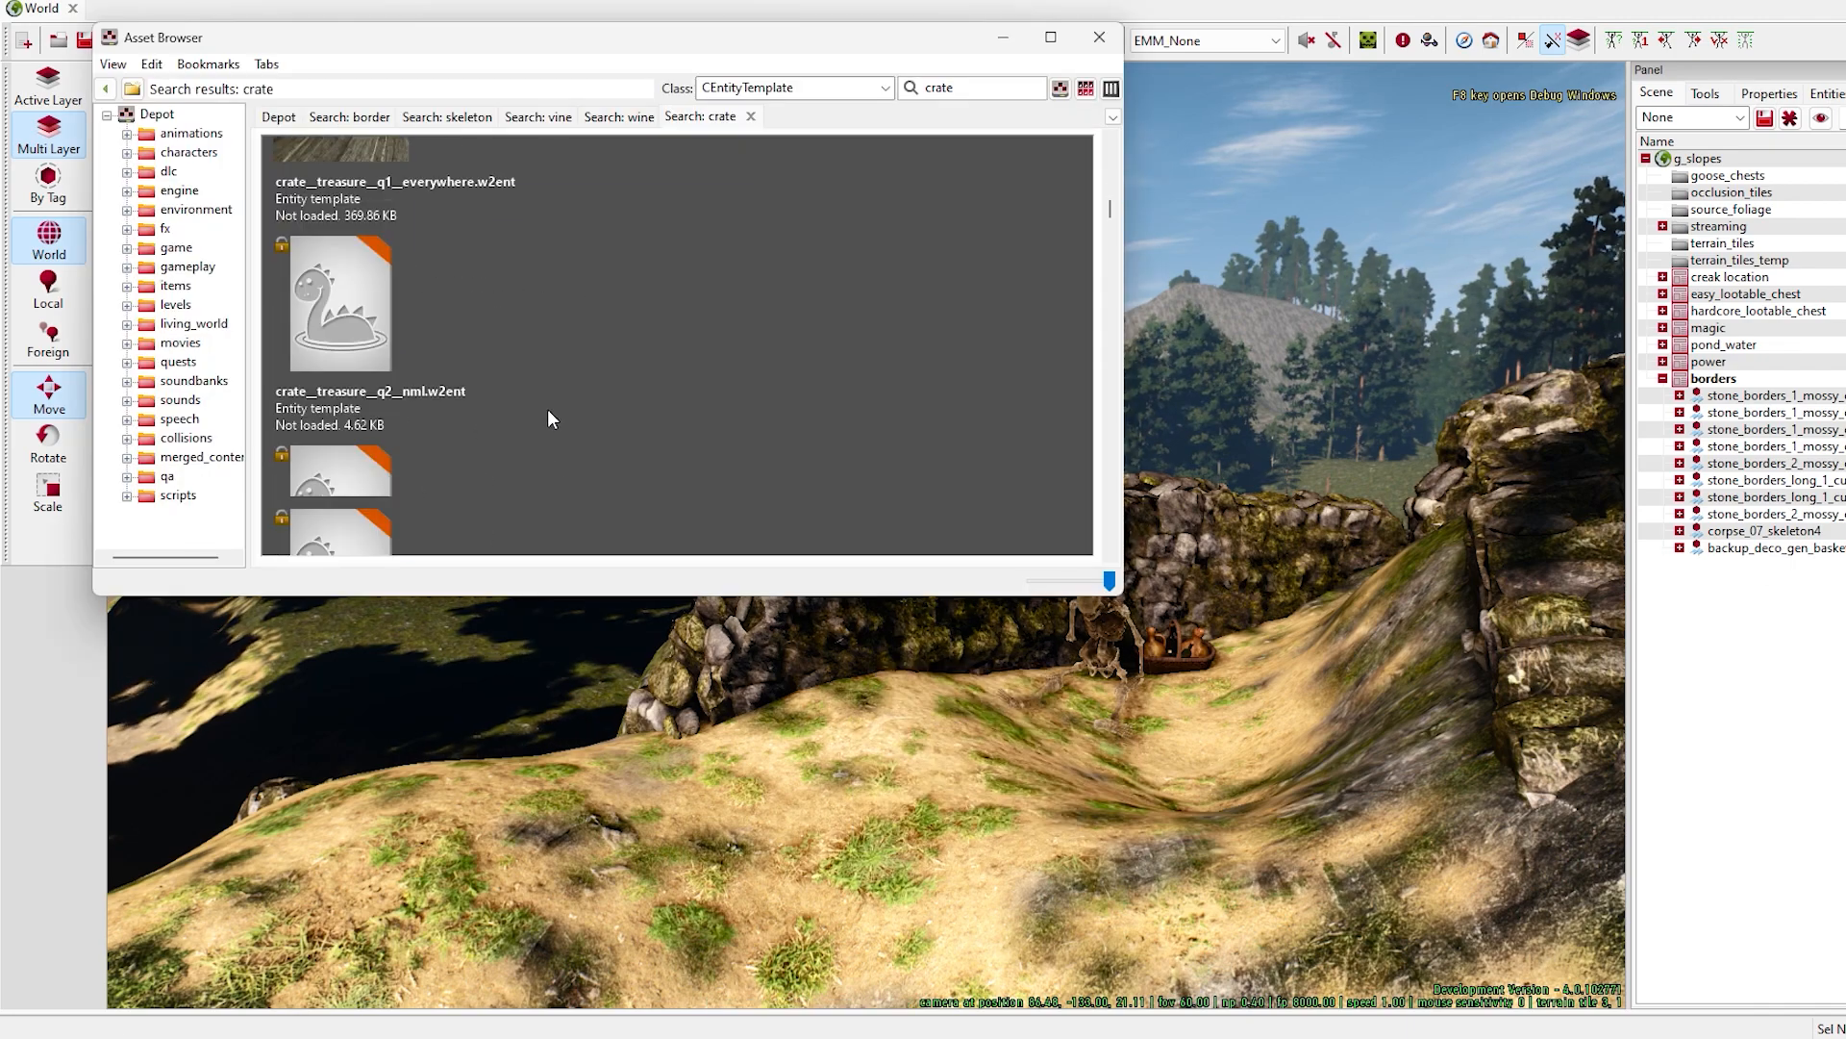
scroll(548, 411, down, 3)
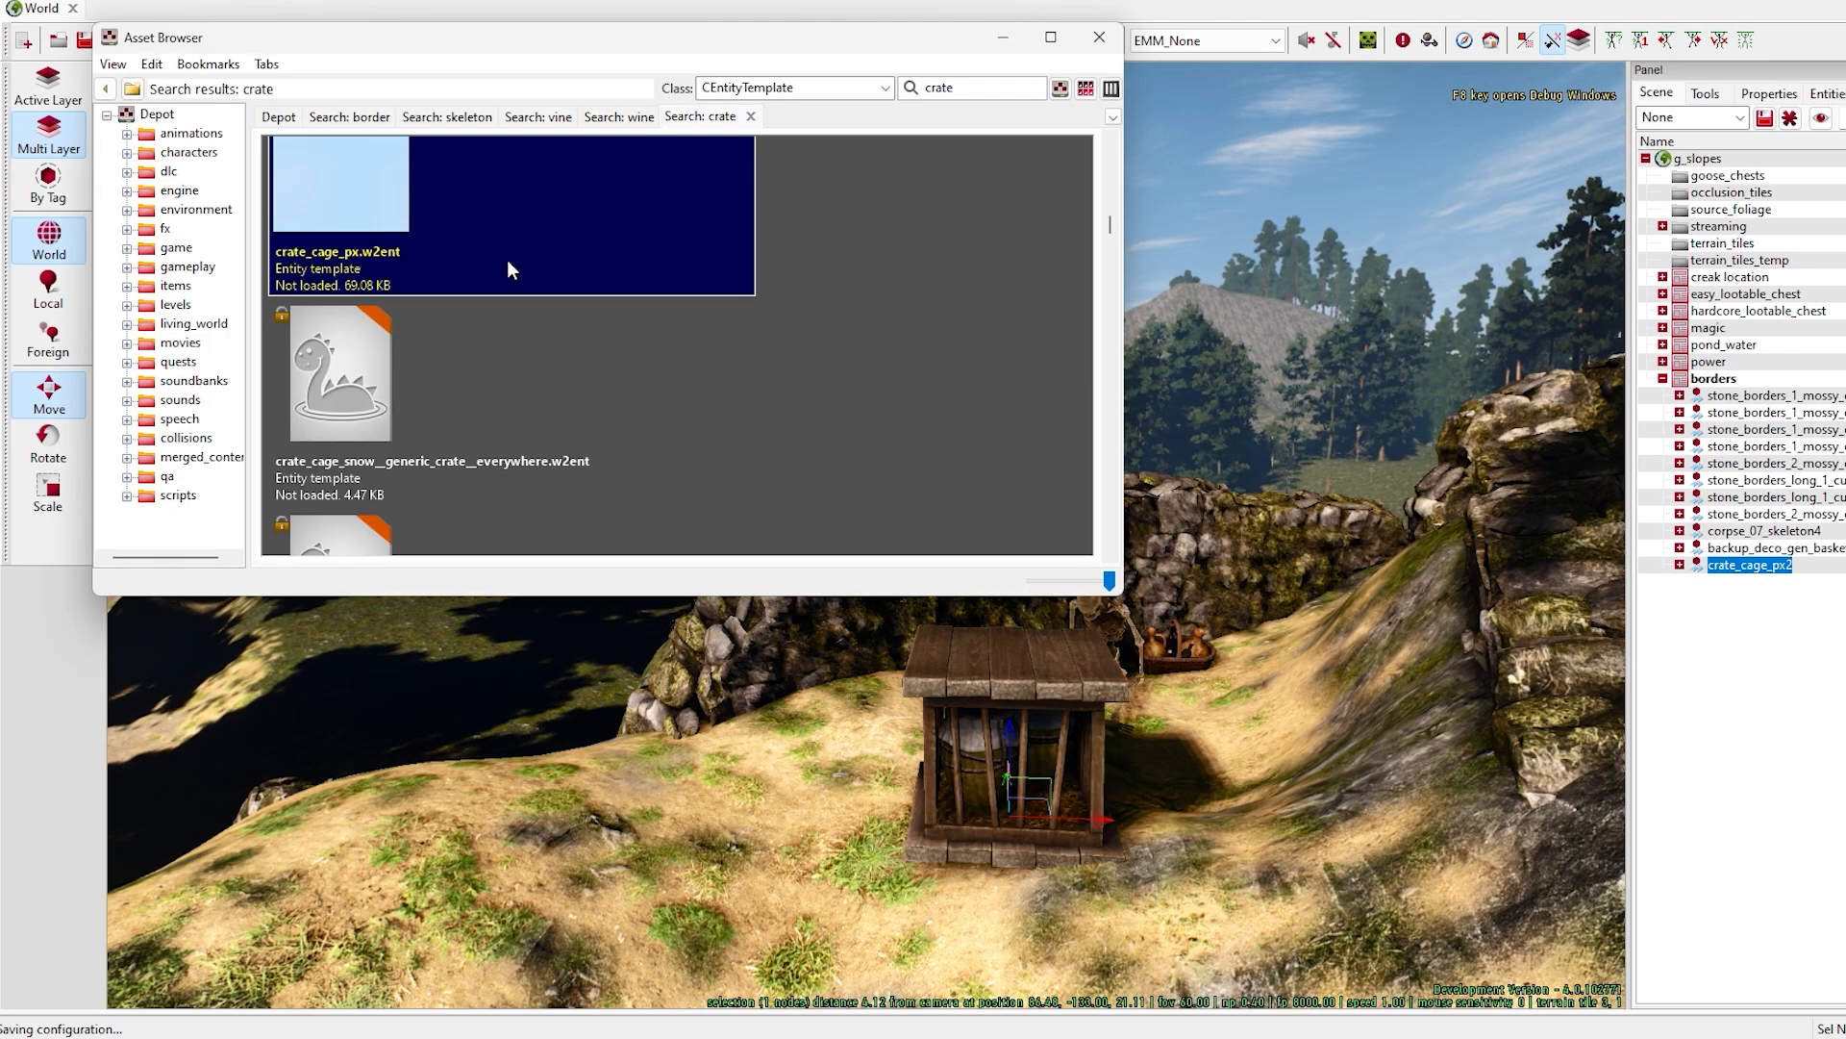
key(w)
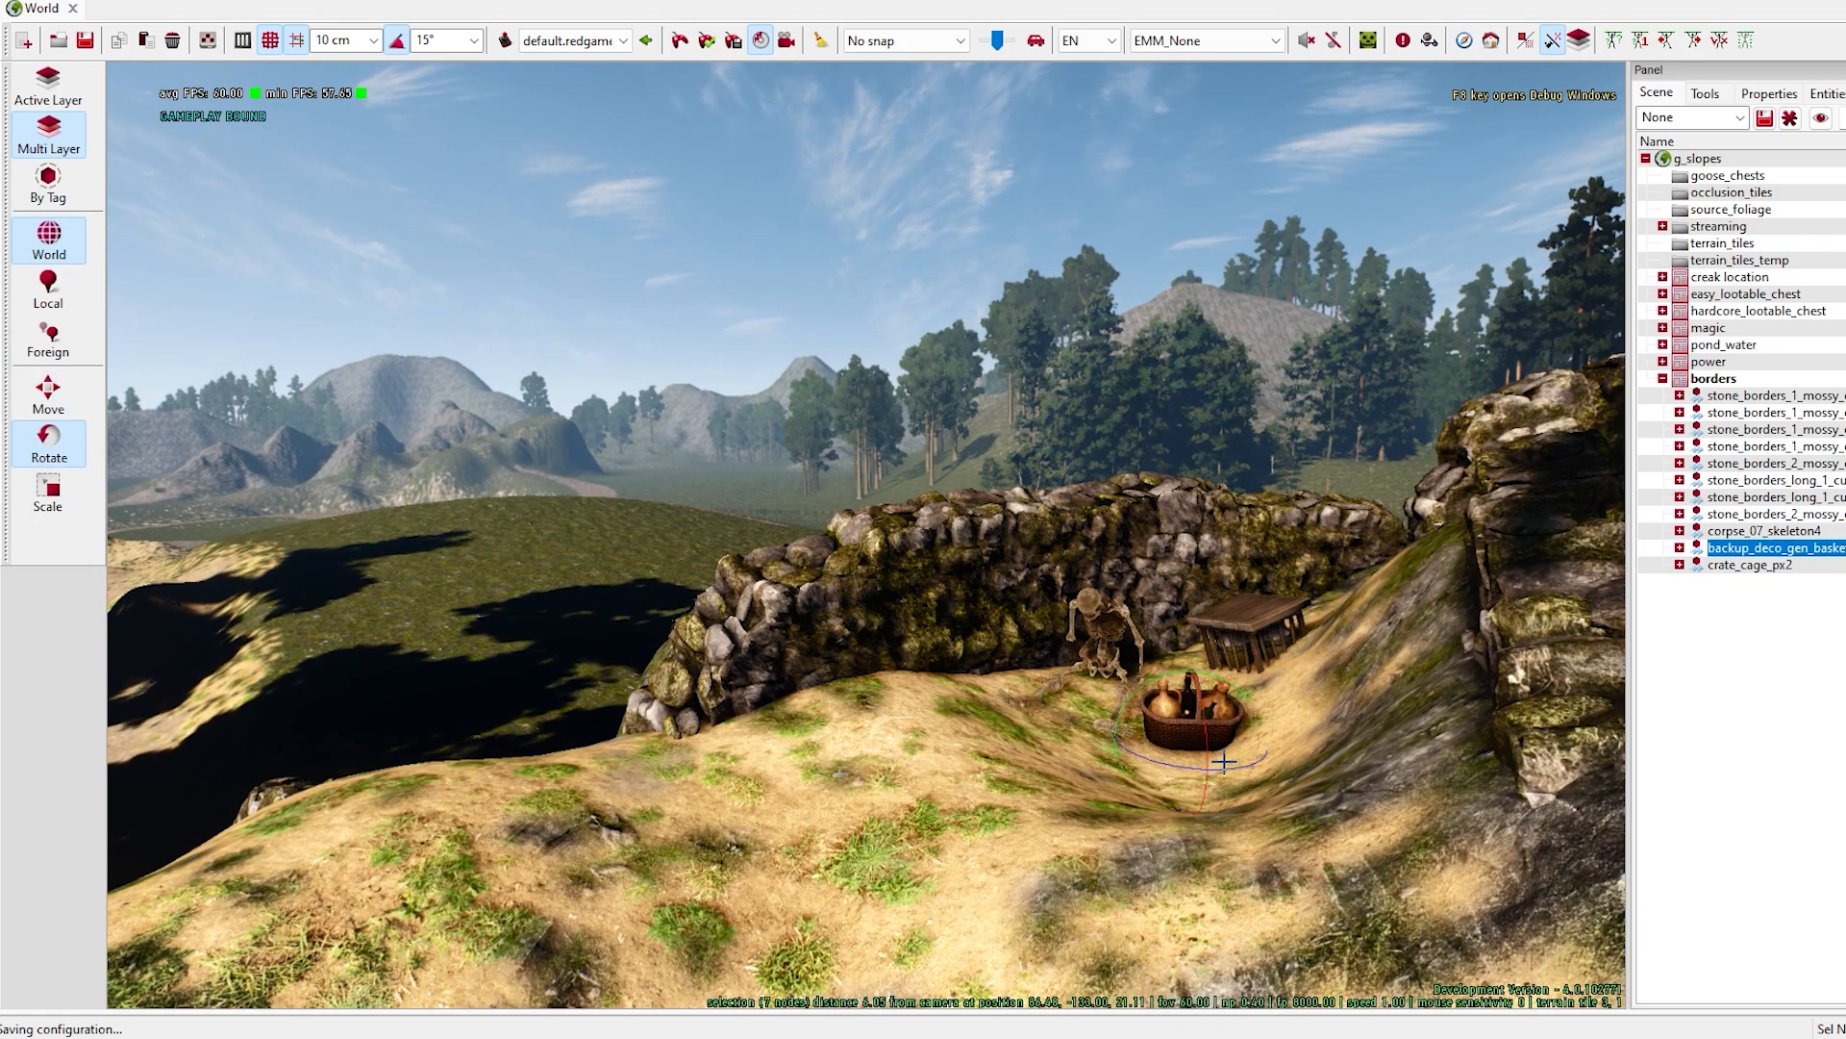
drag(1225, 761, 1435, 790)
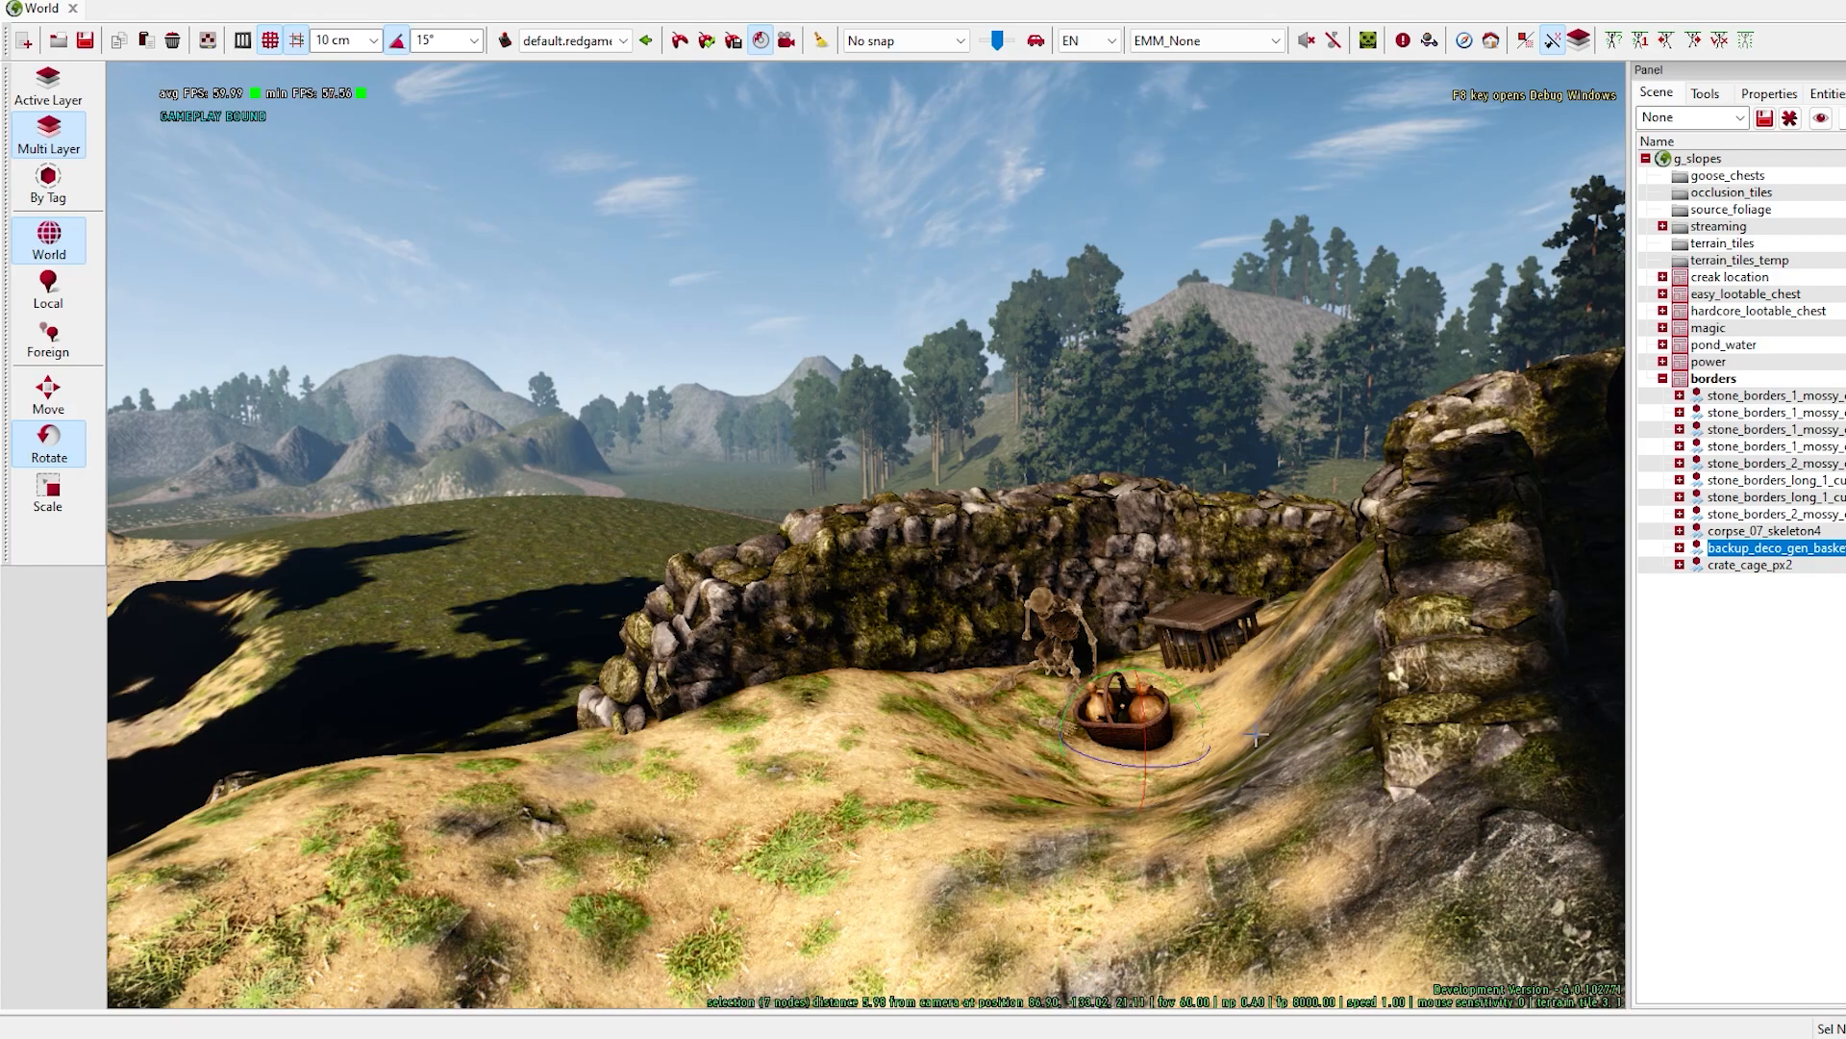
- Open the vegetation editing tool and add the apple_trees brush
click(1705, 93)
click(1729, 357)
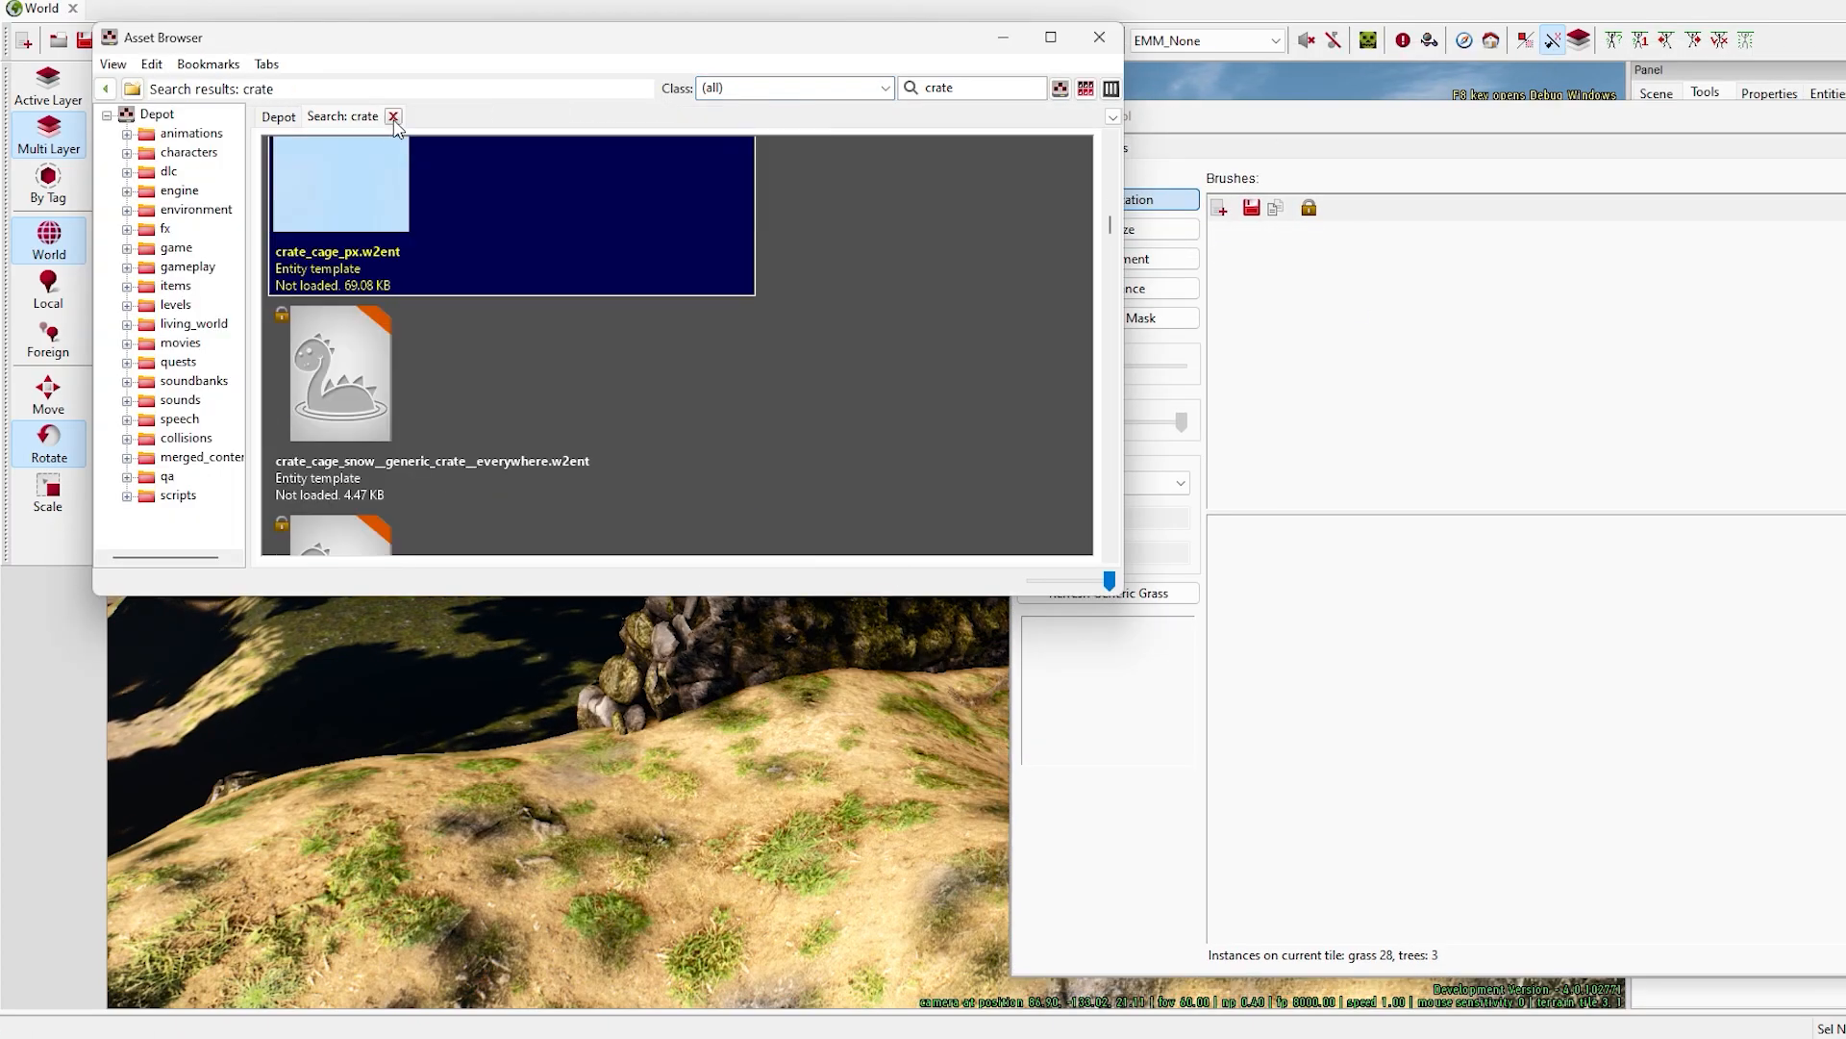
click(885, 88)
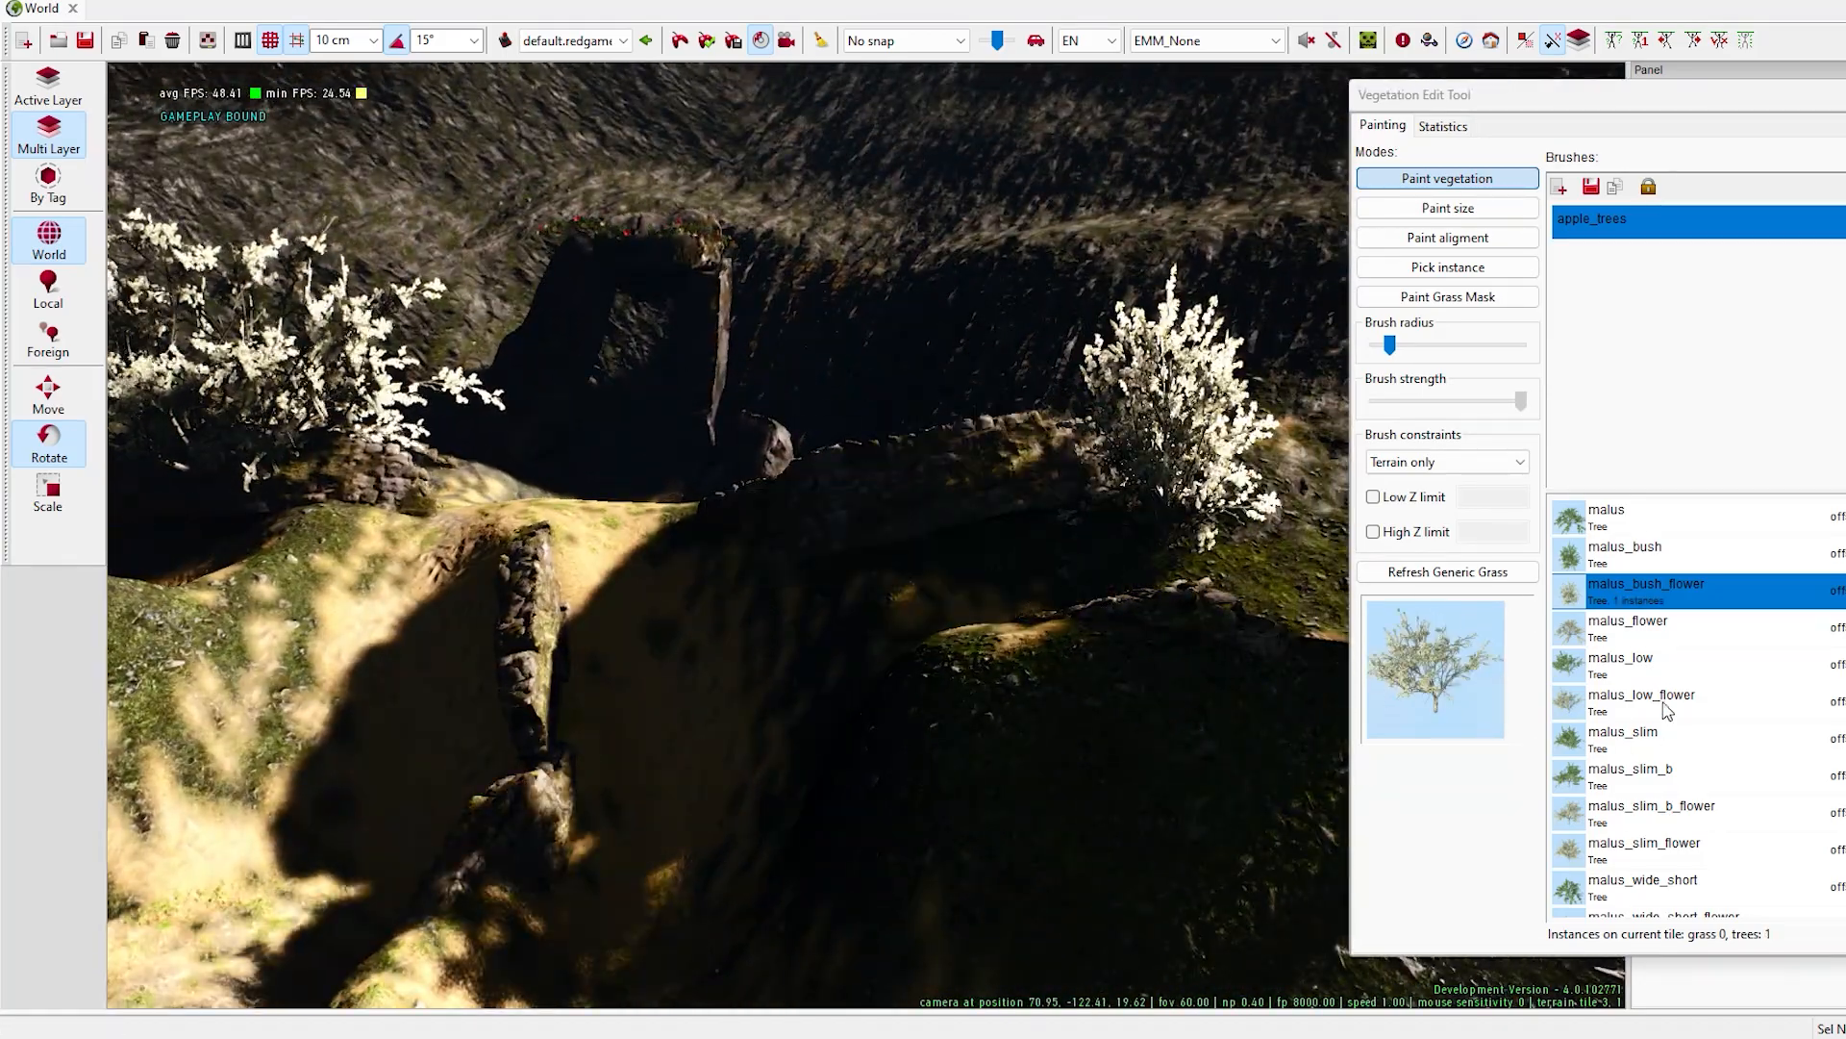
- Plant flowering malus trees around the stone walls, including malus_wide_short_flower and malus_low_flower, and undo the last planting
scroll(1669, 712, down, 2)
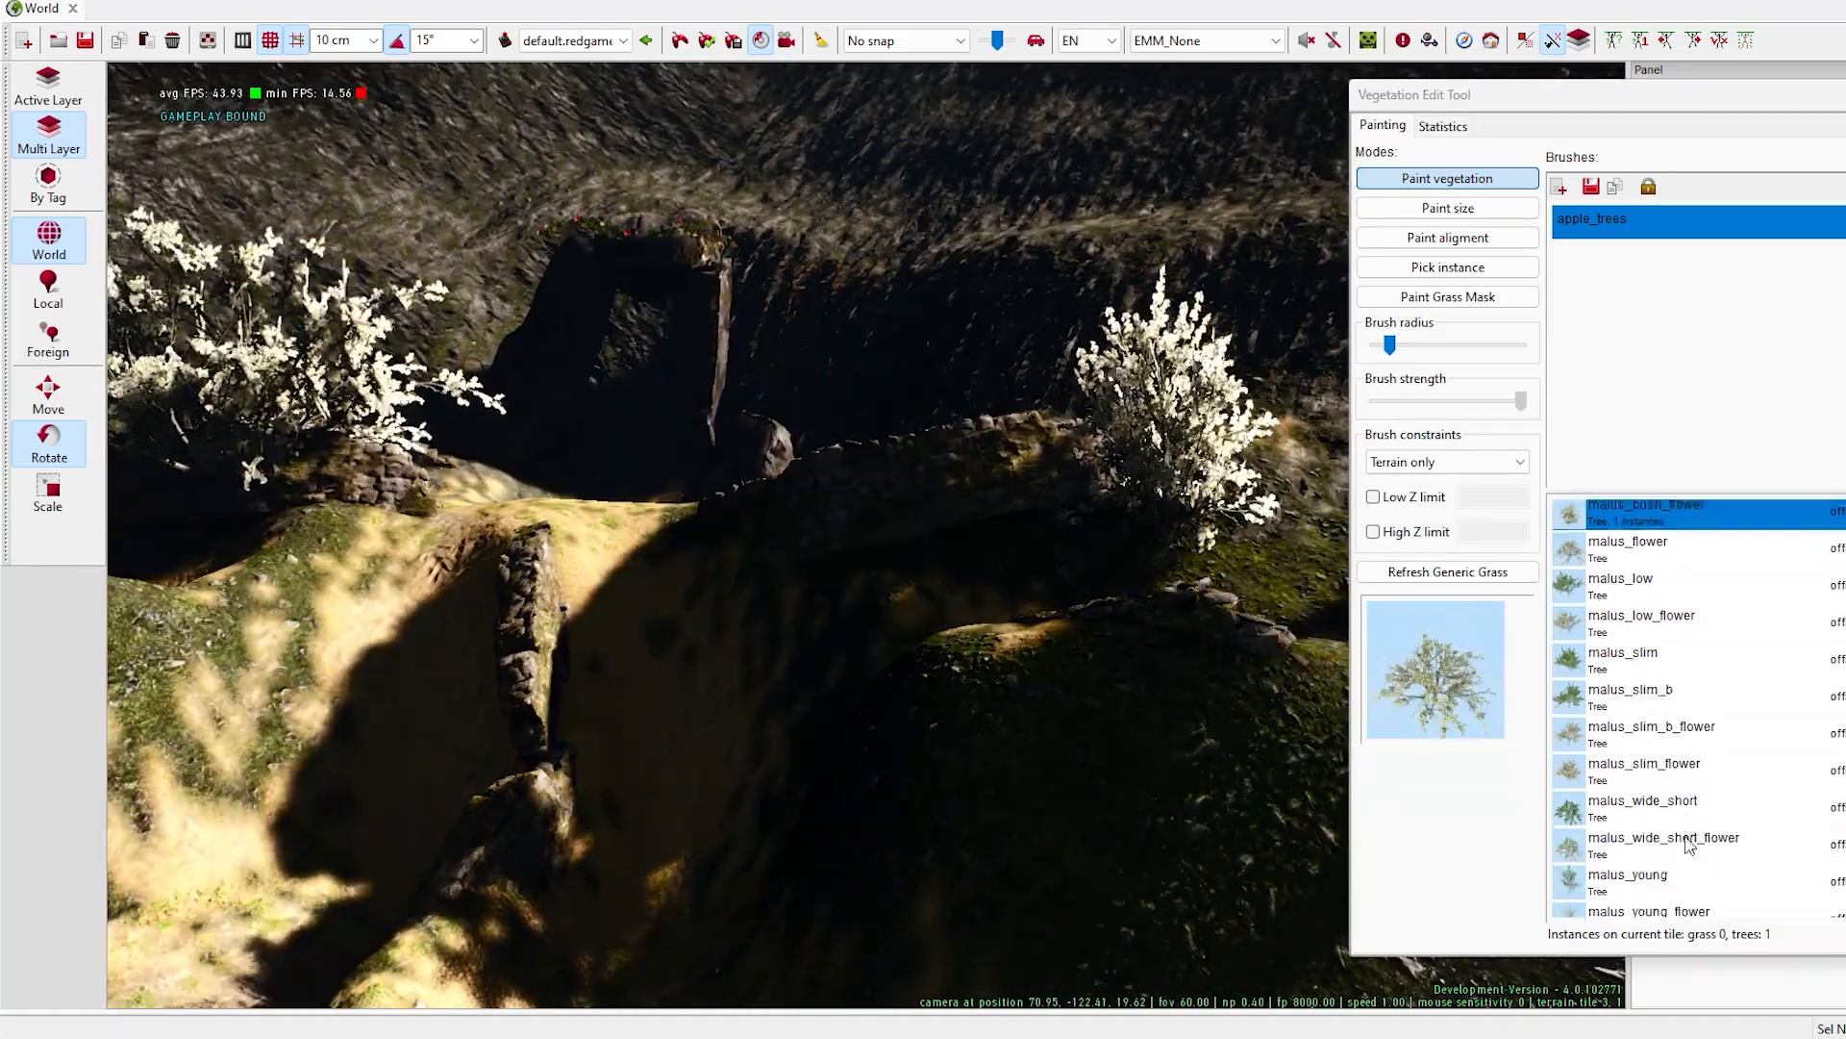
click(1789, 765)
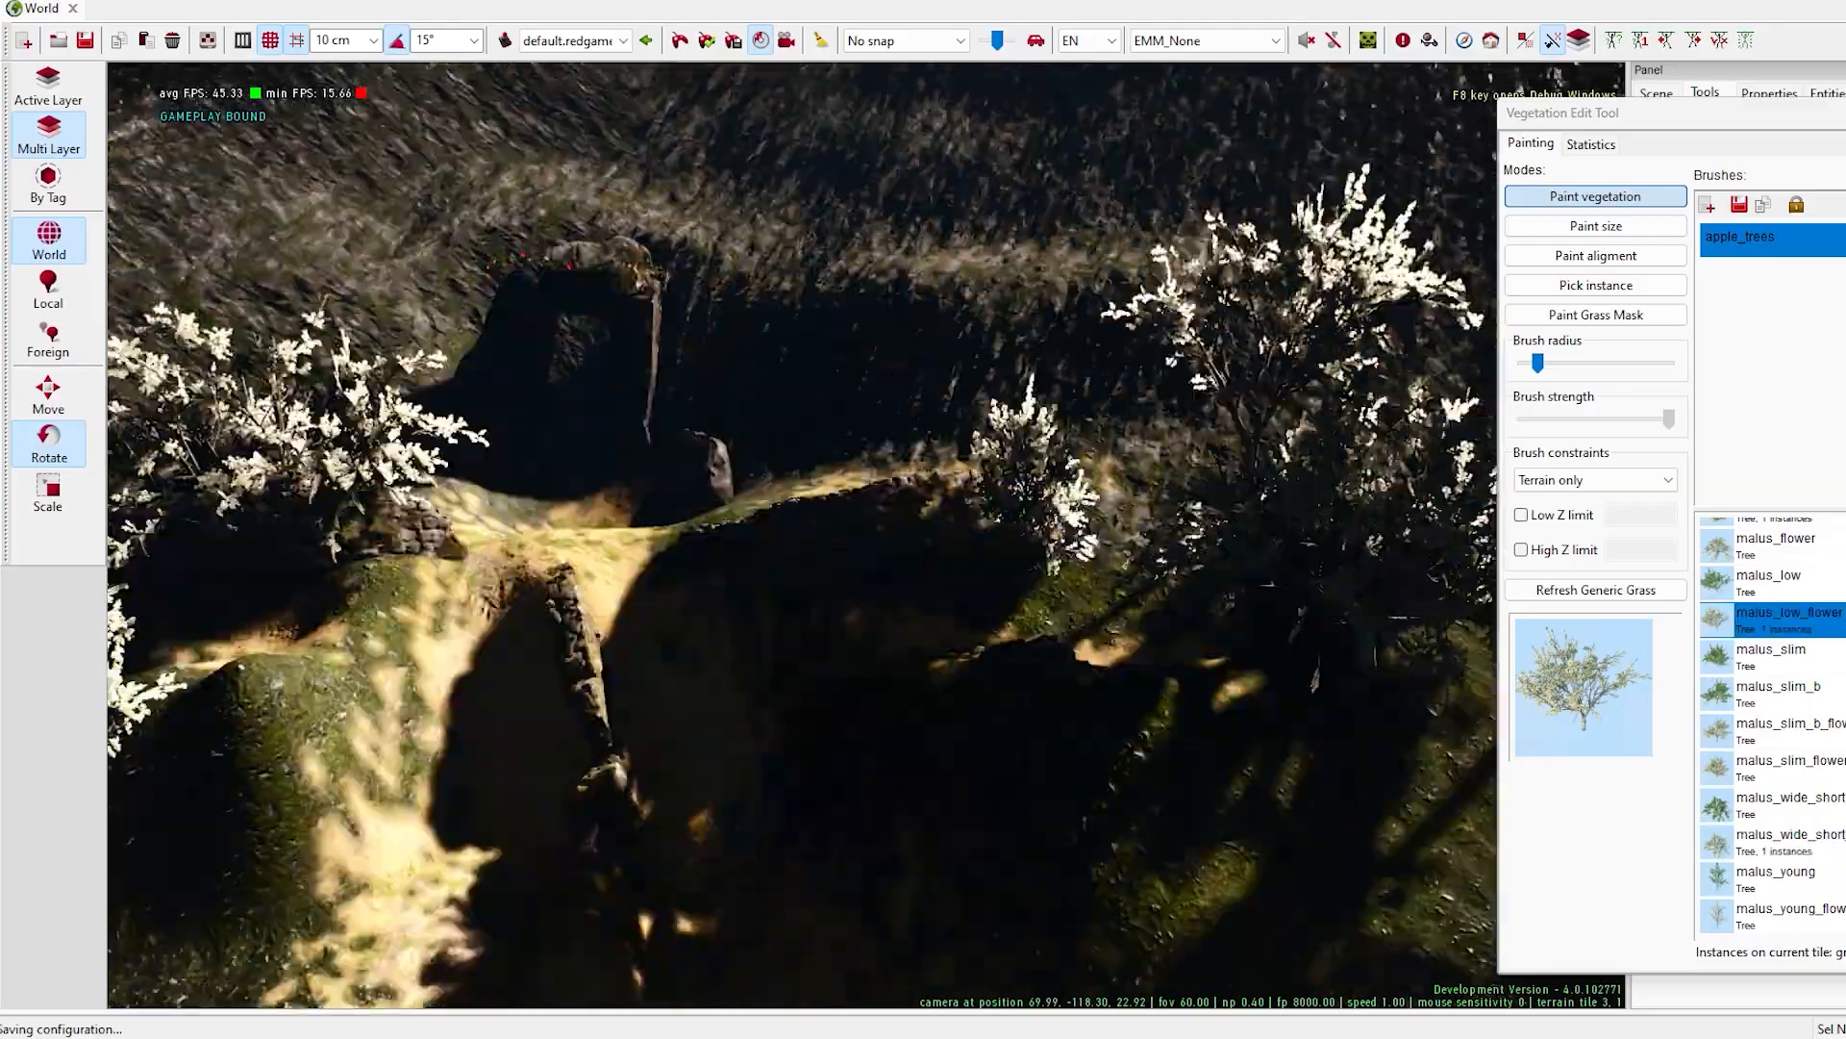
key(ctrl+z)
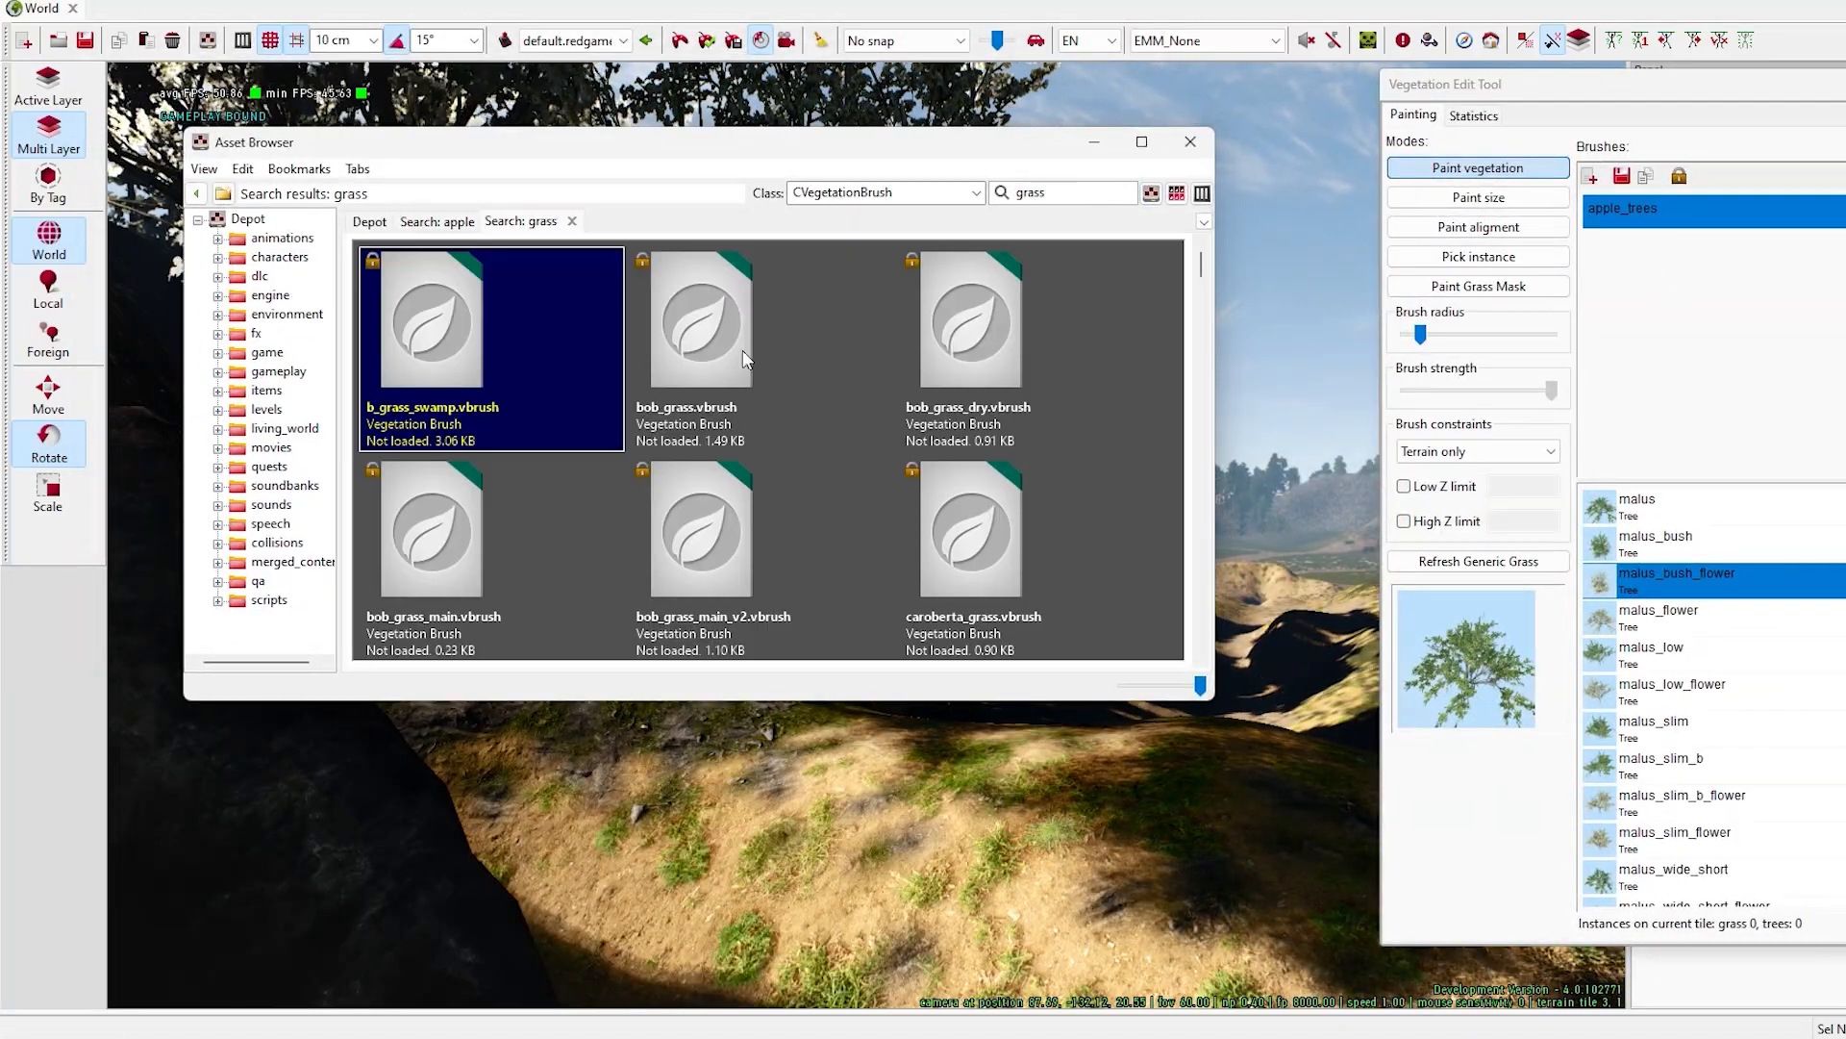
- Add the bob_grass_main_v2 vegetation brush and paint its grasses on the ledge around the skeleton and basket
scroll(962, 404, down, 2)
drag(981, 423, 1690, 343)
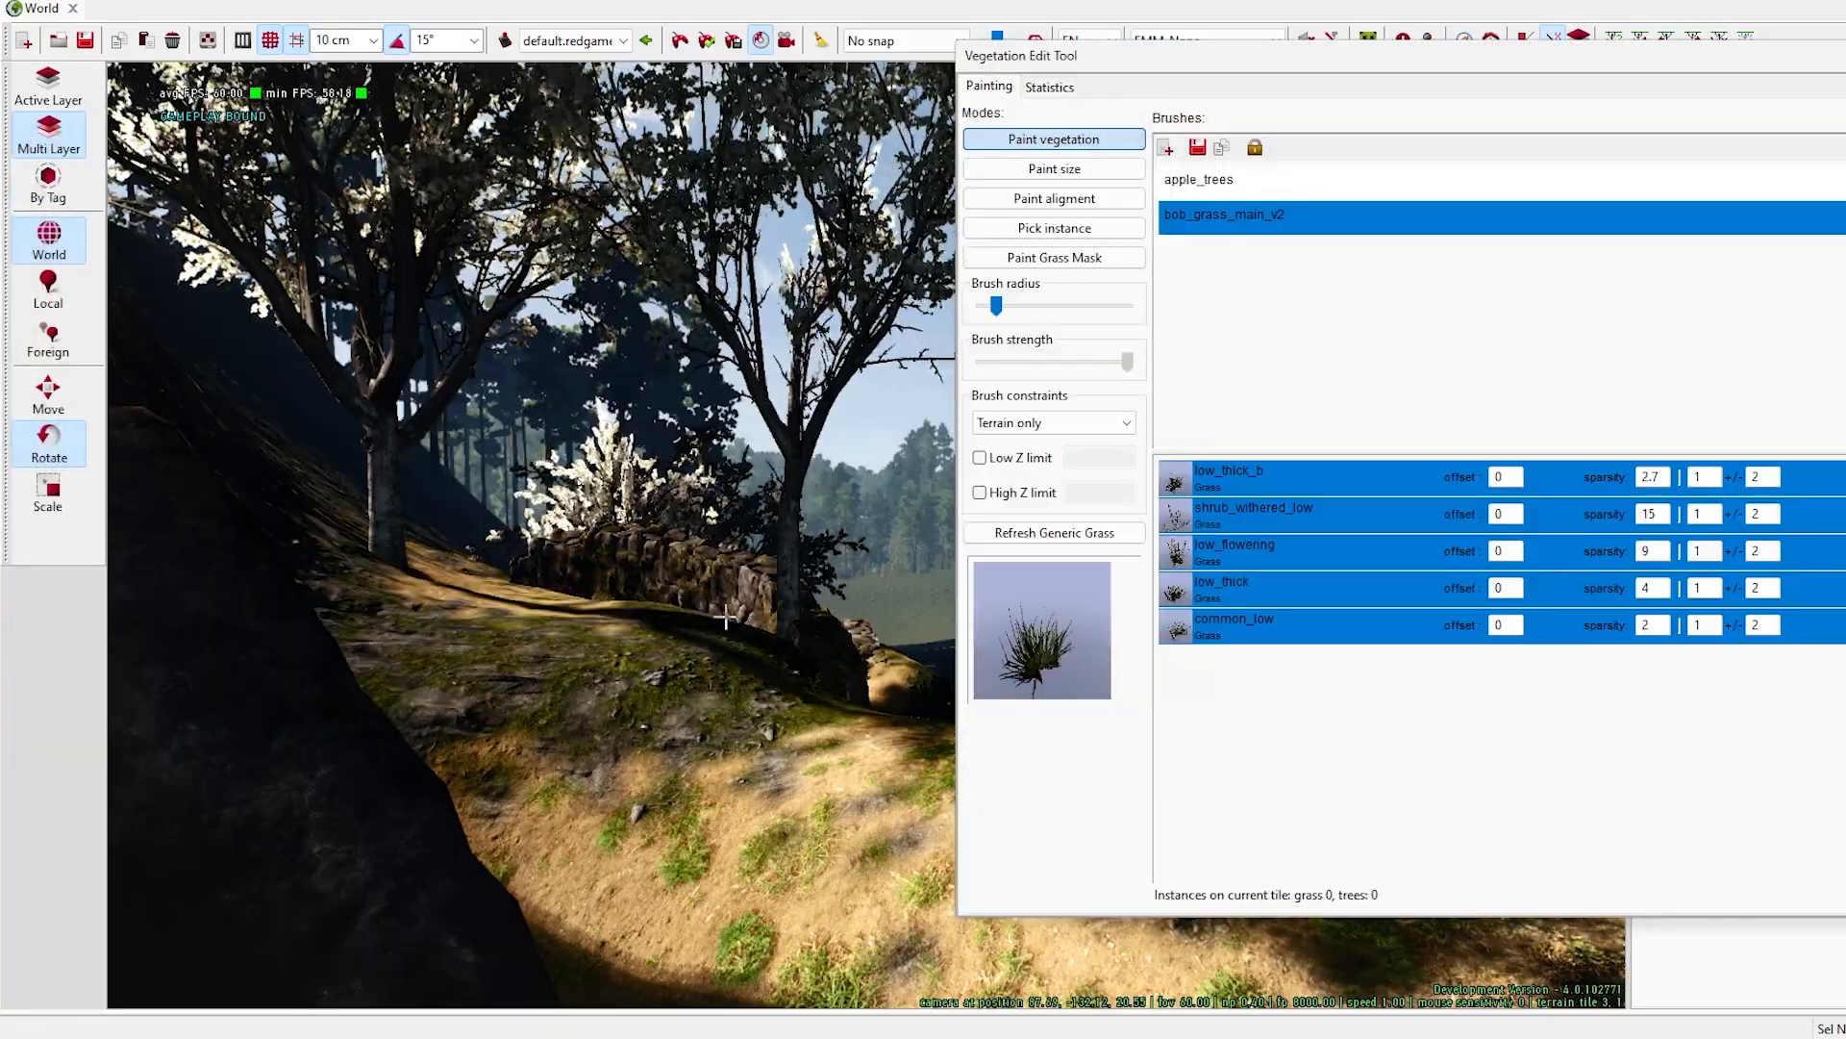
drag(1192, 59, 1706, 203)
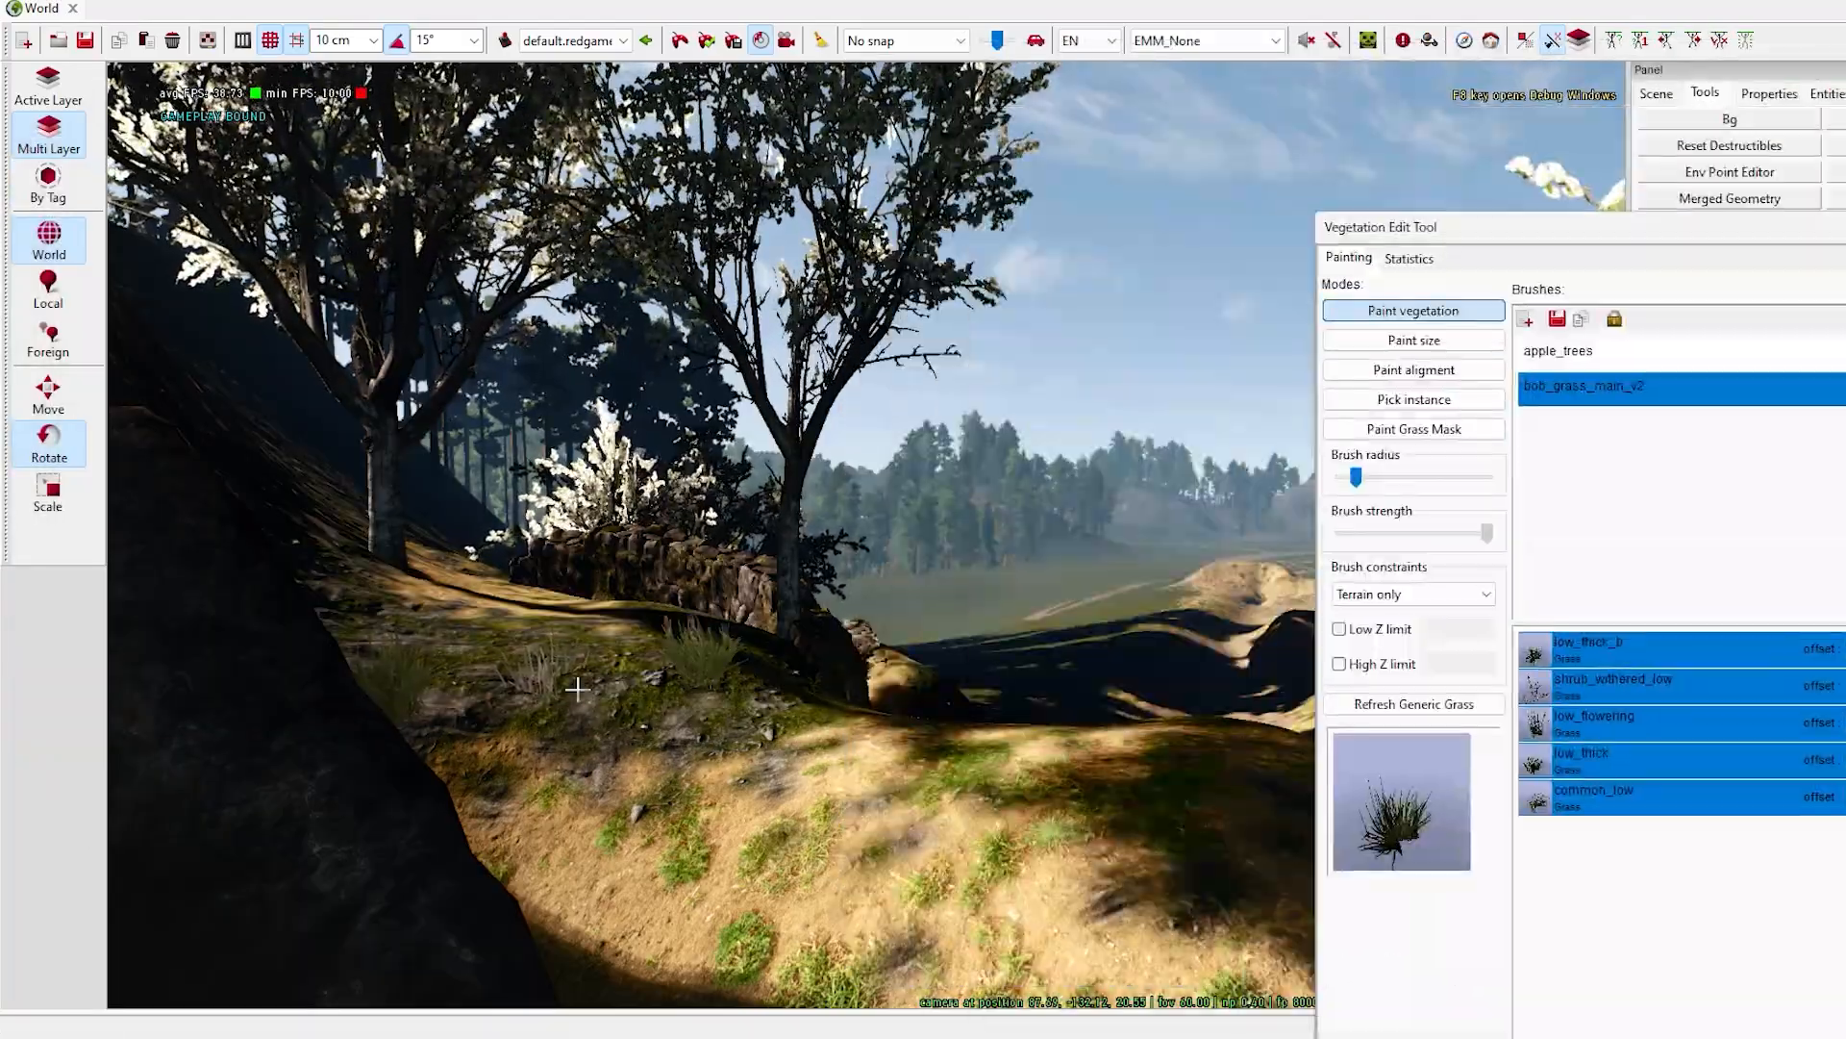
click(577, 689)
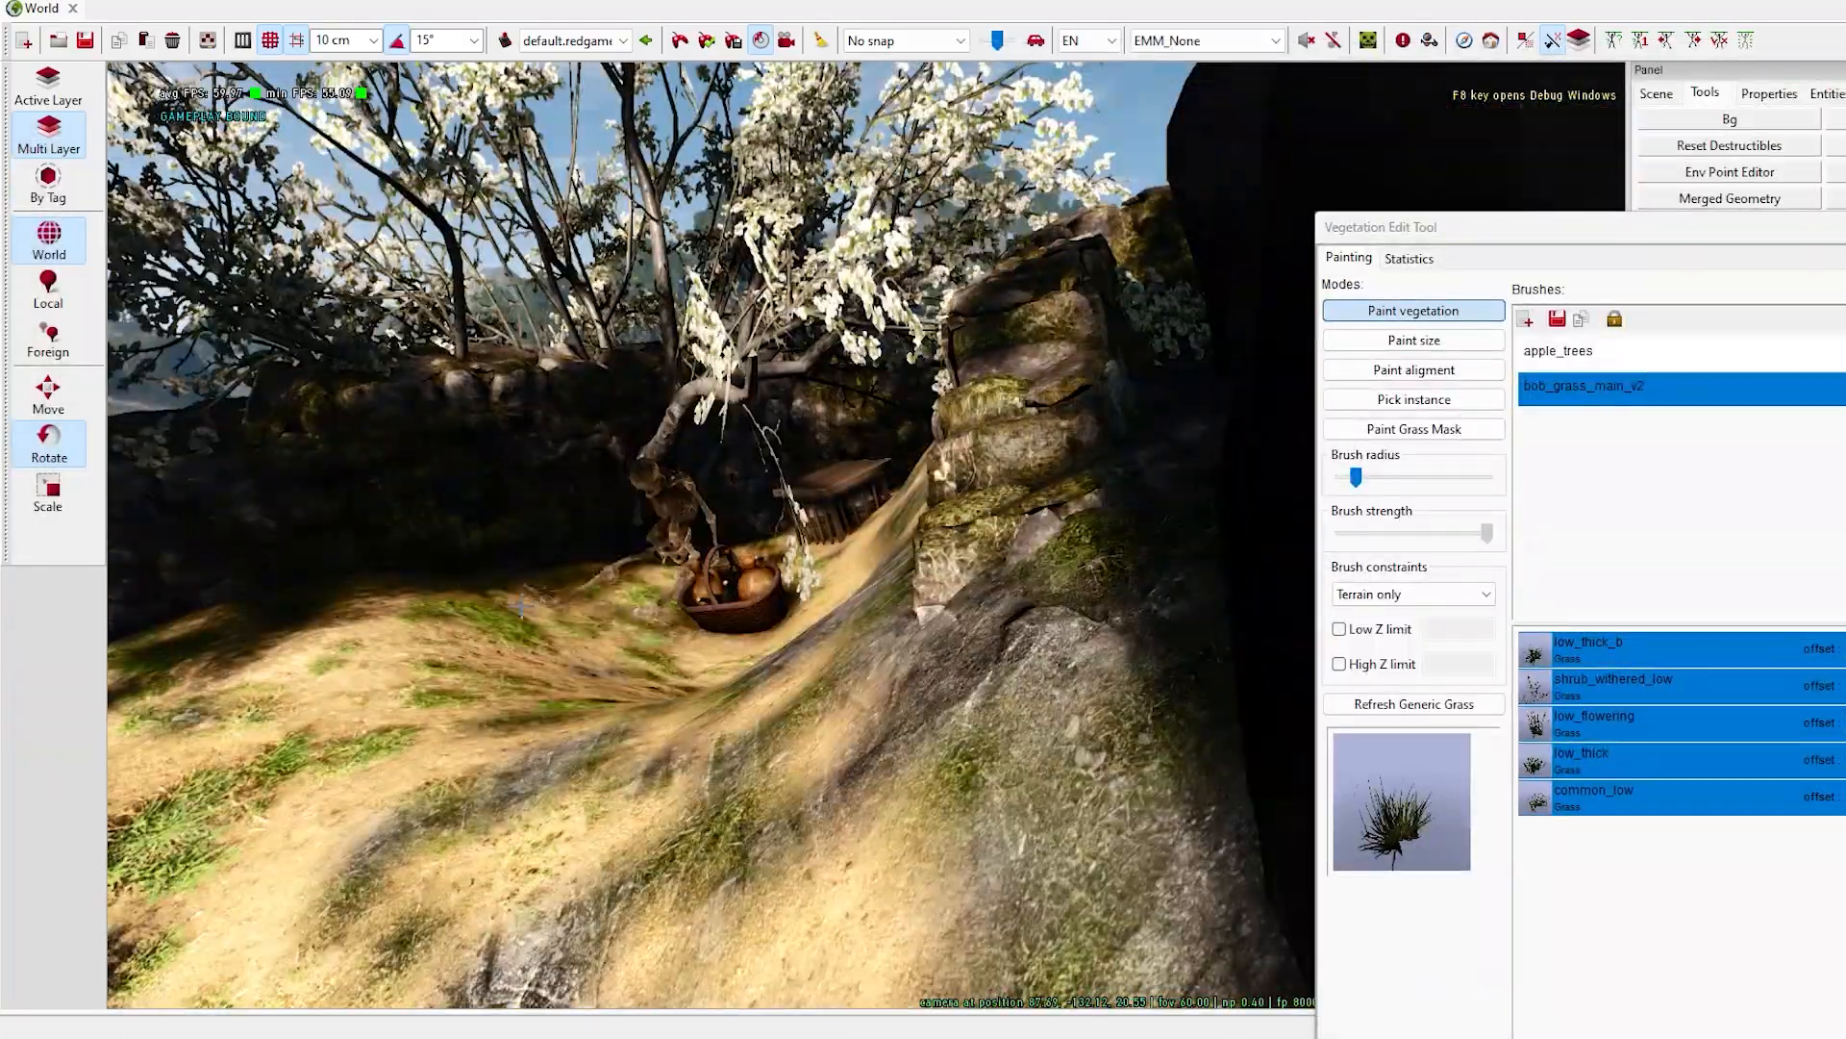
right_drag(482, 606, 841, 672)
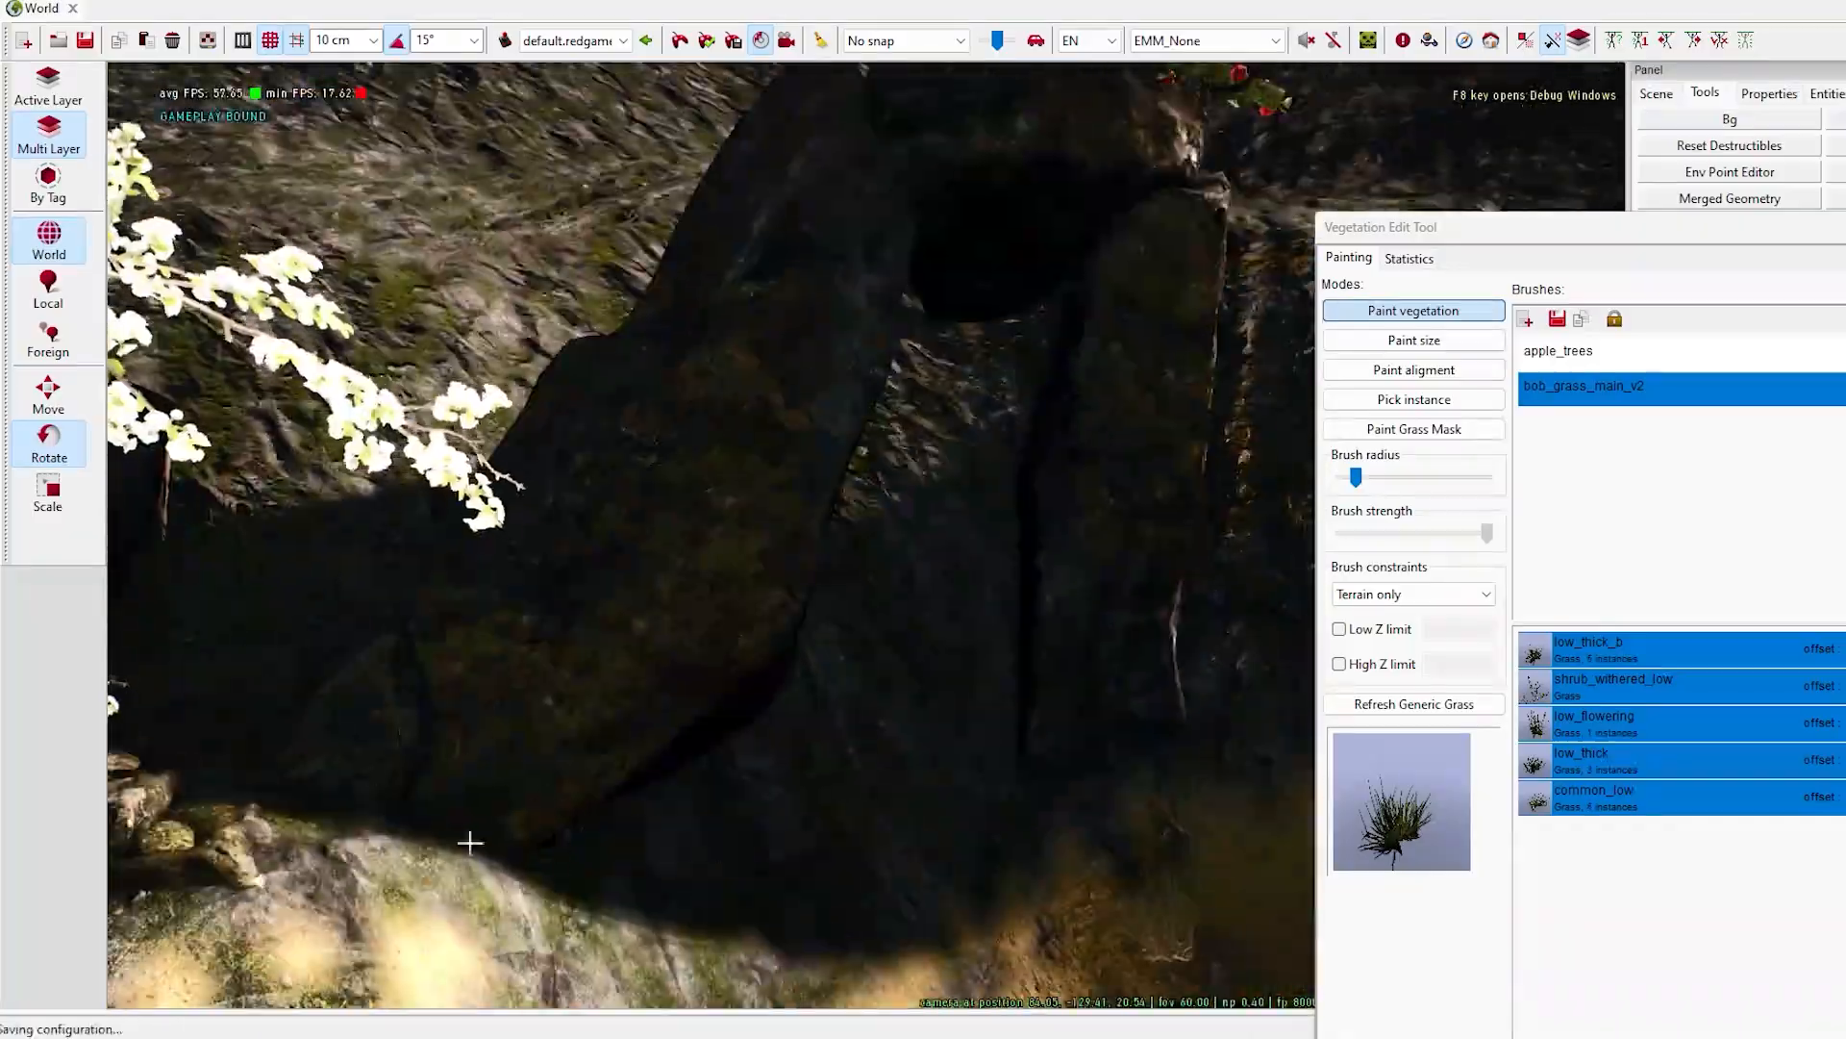
- Open the environment settings and shift the fake daycycle time to about 13:58
mouse_move(470, 842)
right_down()
mouse_move(747, 683)
mouse_move(630, 680)
mouse_move(895, 692)
mouse_move(1086, 769)
mouse_move(1332, 164)
mouse_move(1319, 92)
right_up()
click(1430, 40)
drag(1463, 265, 1550, 288)
drag(1339, 75, 1635, 90)
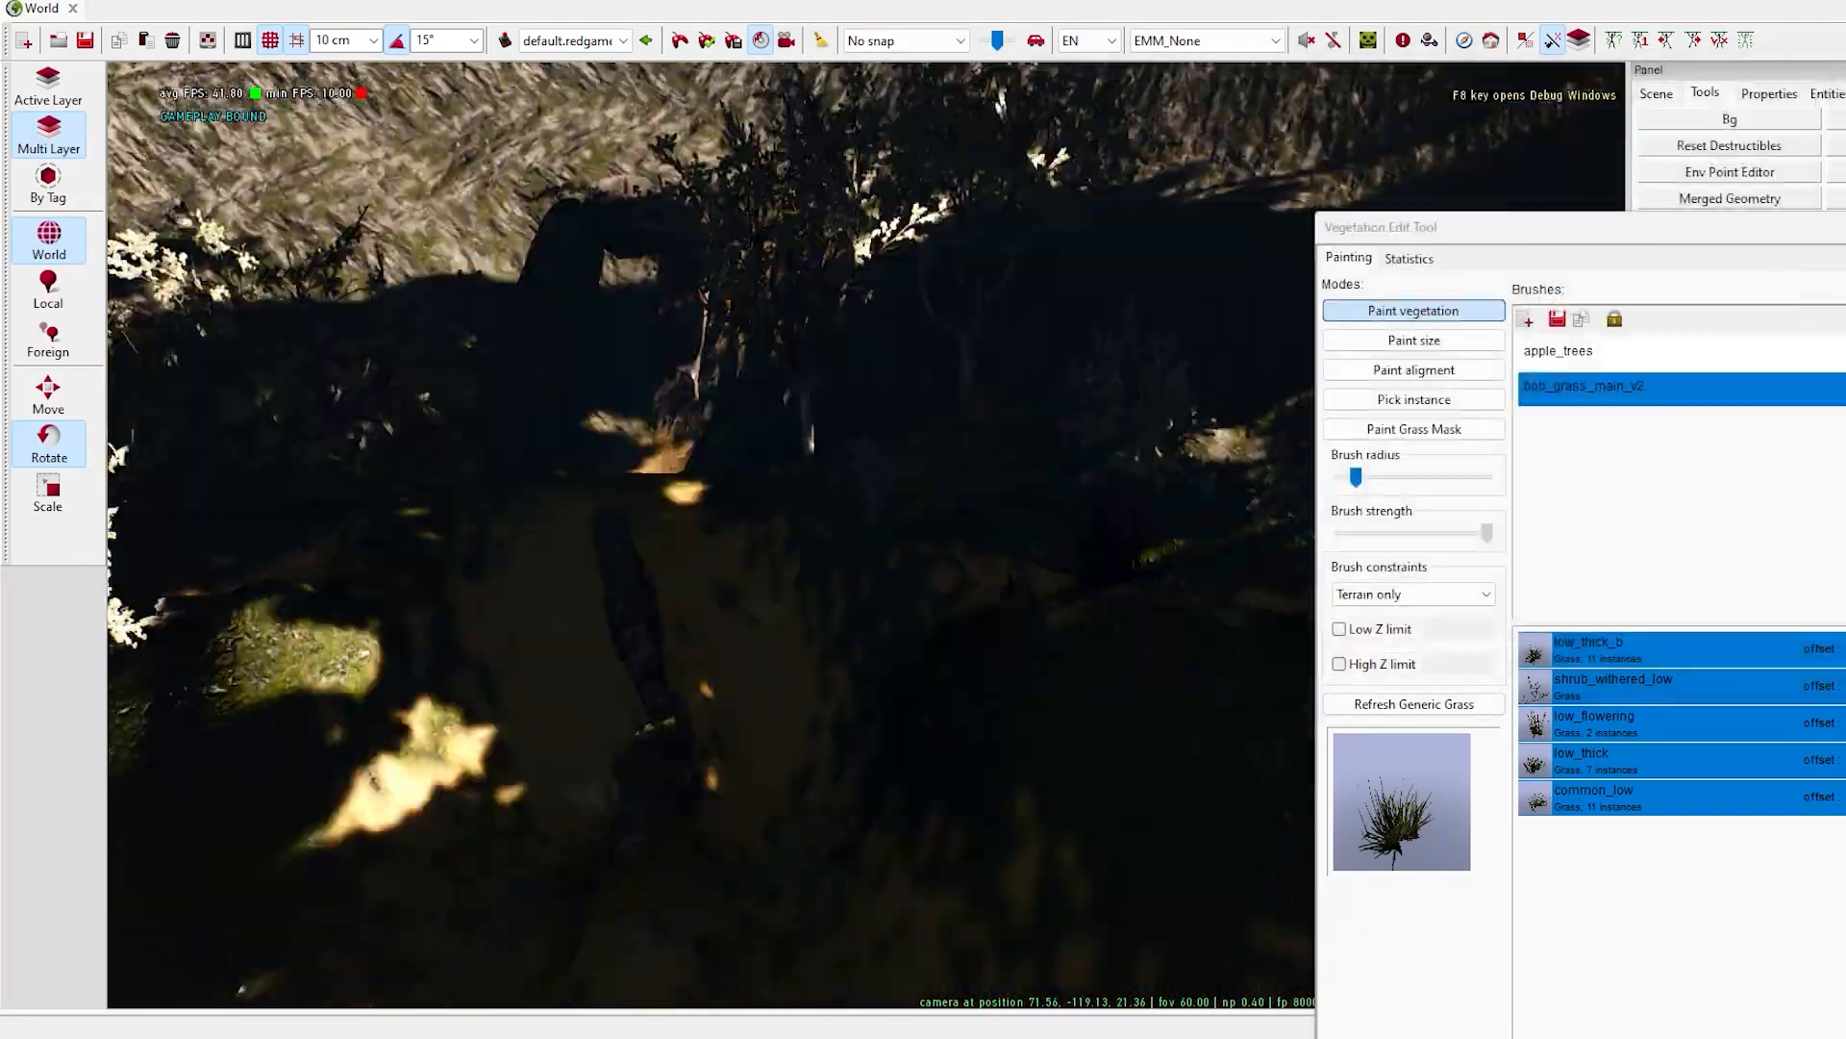
drag(1731, 202, 1669, 120)
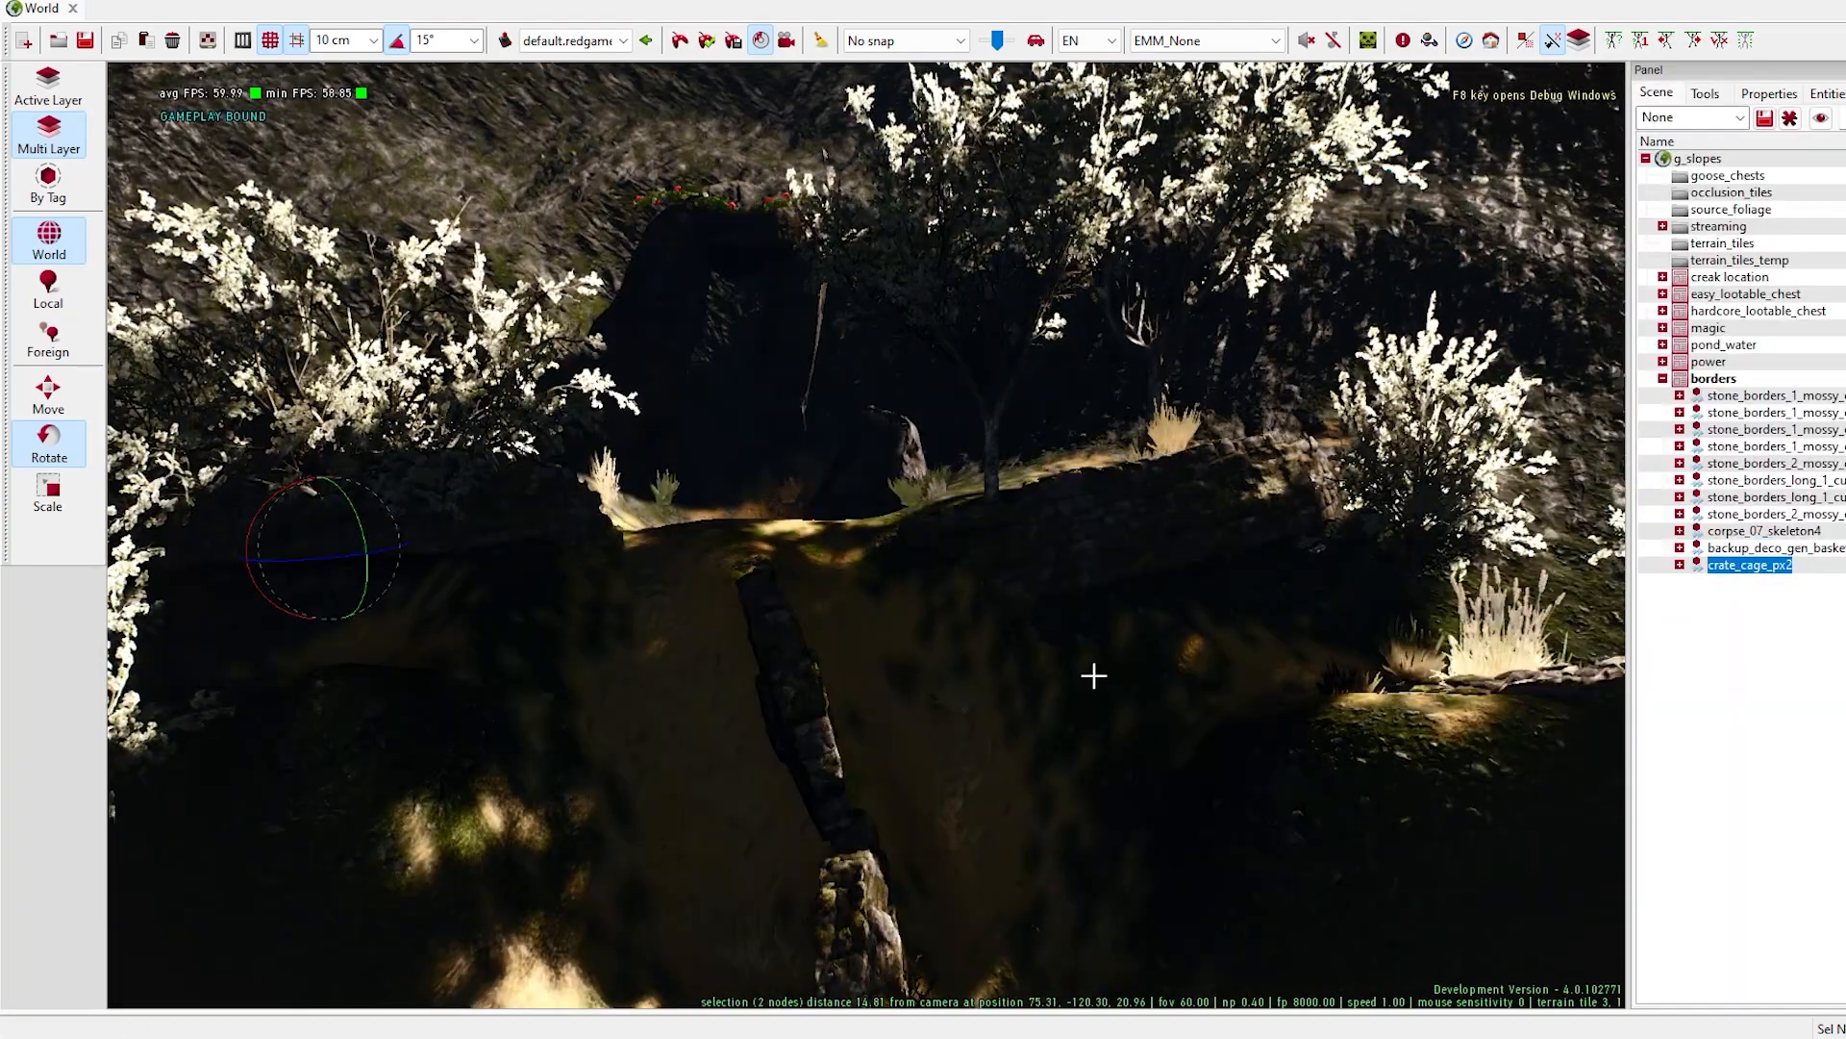
- Create a new world layer named firepoles
right_click(1685, 159)
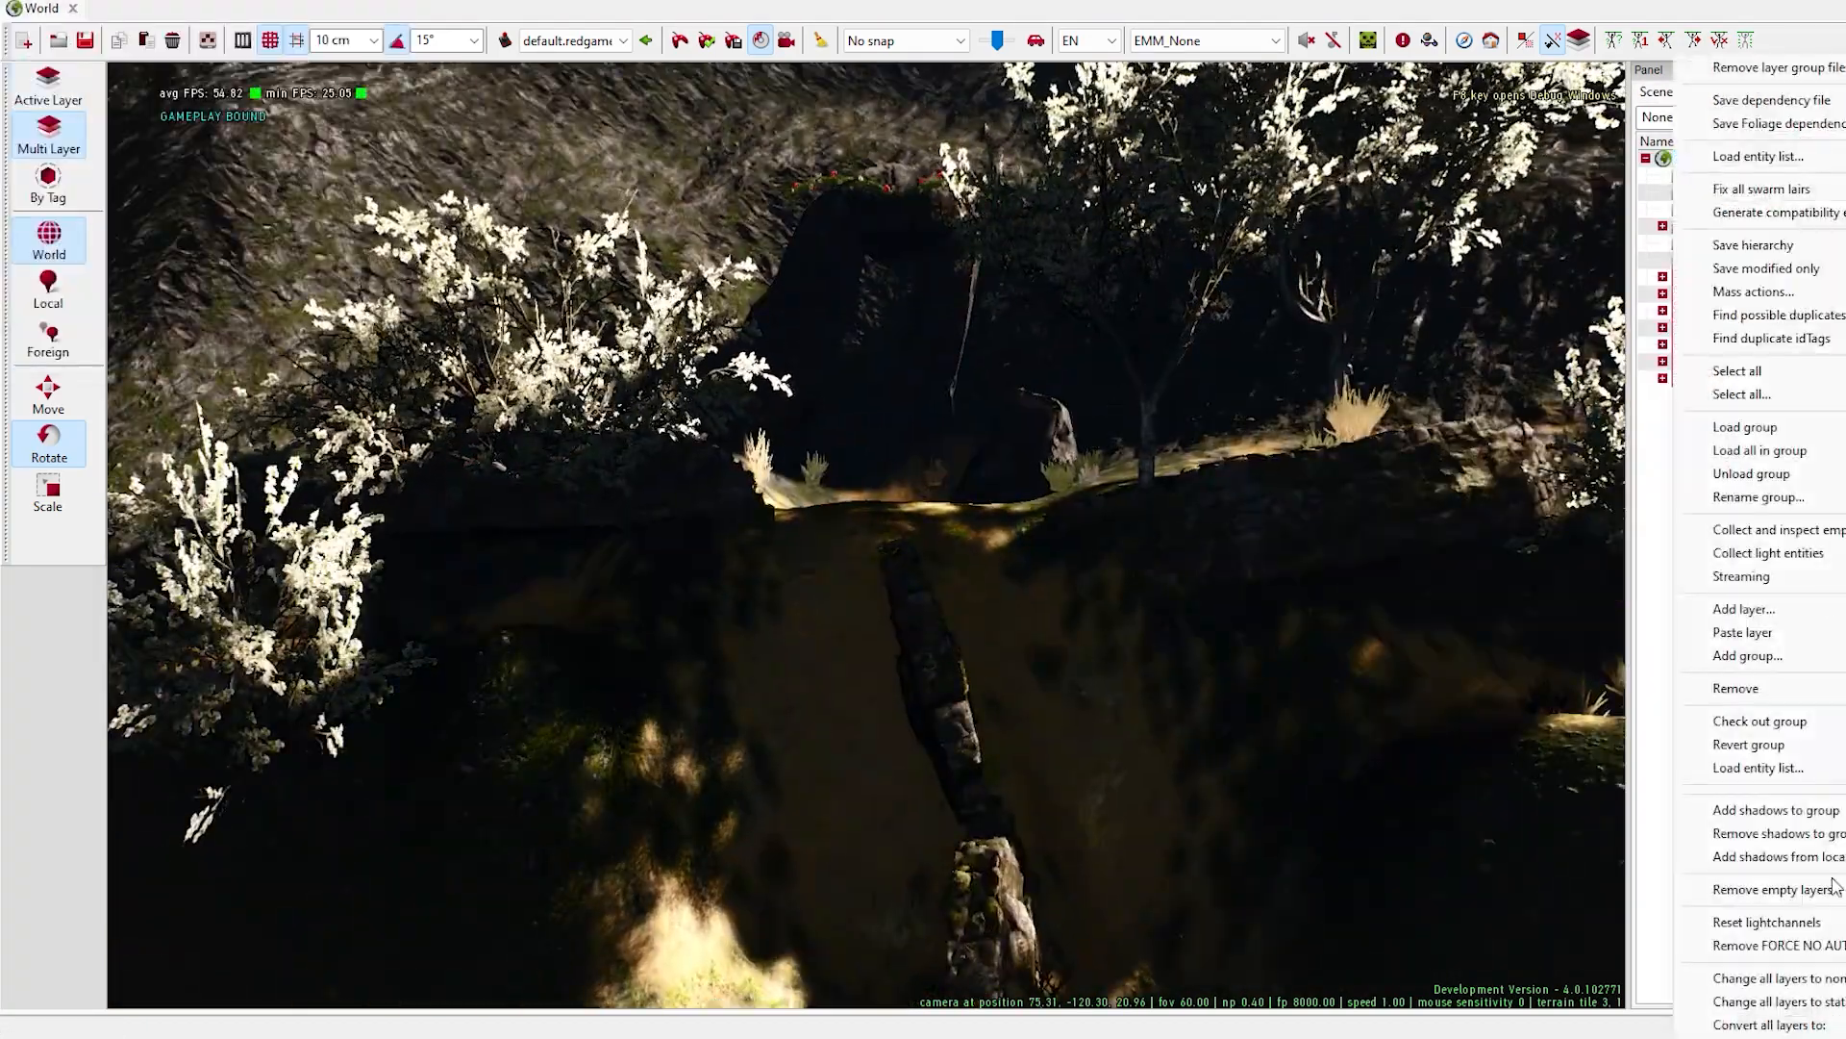
click(1789, 612)
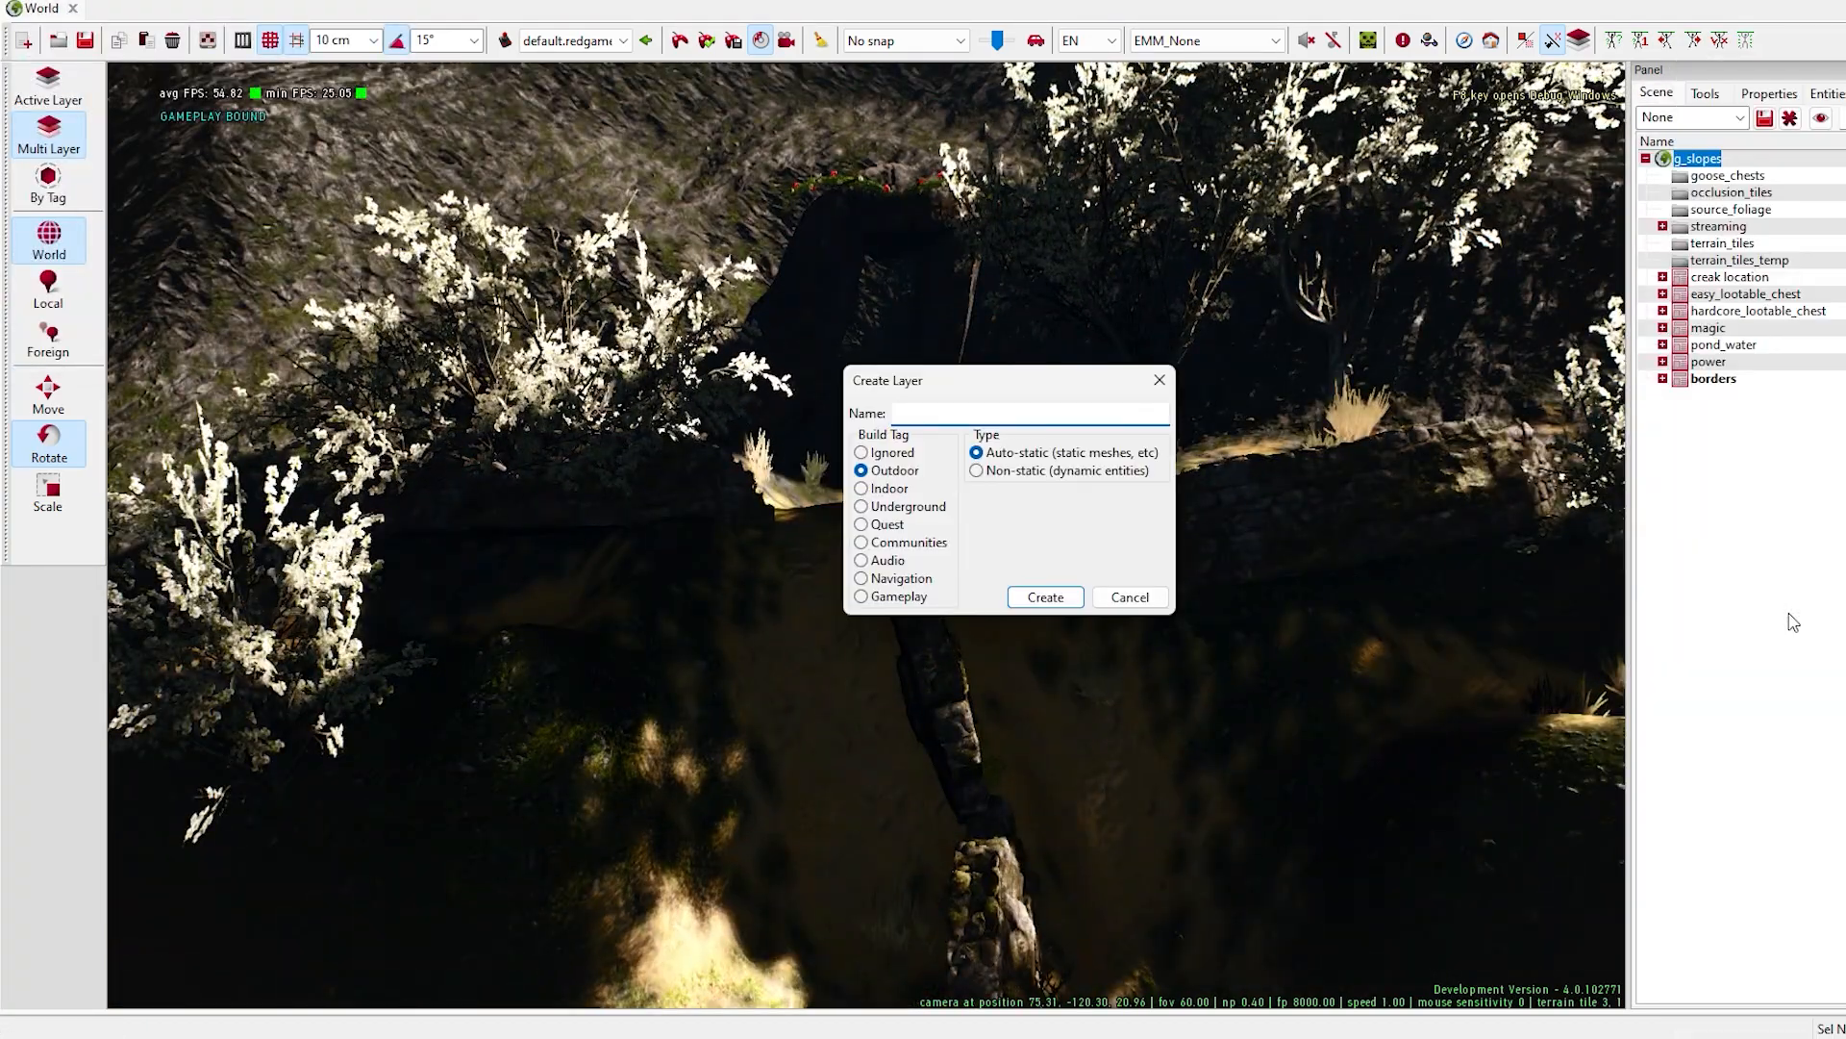
key(Return)
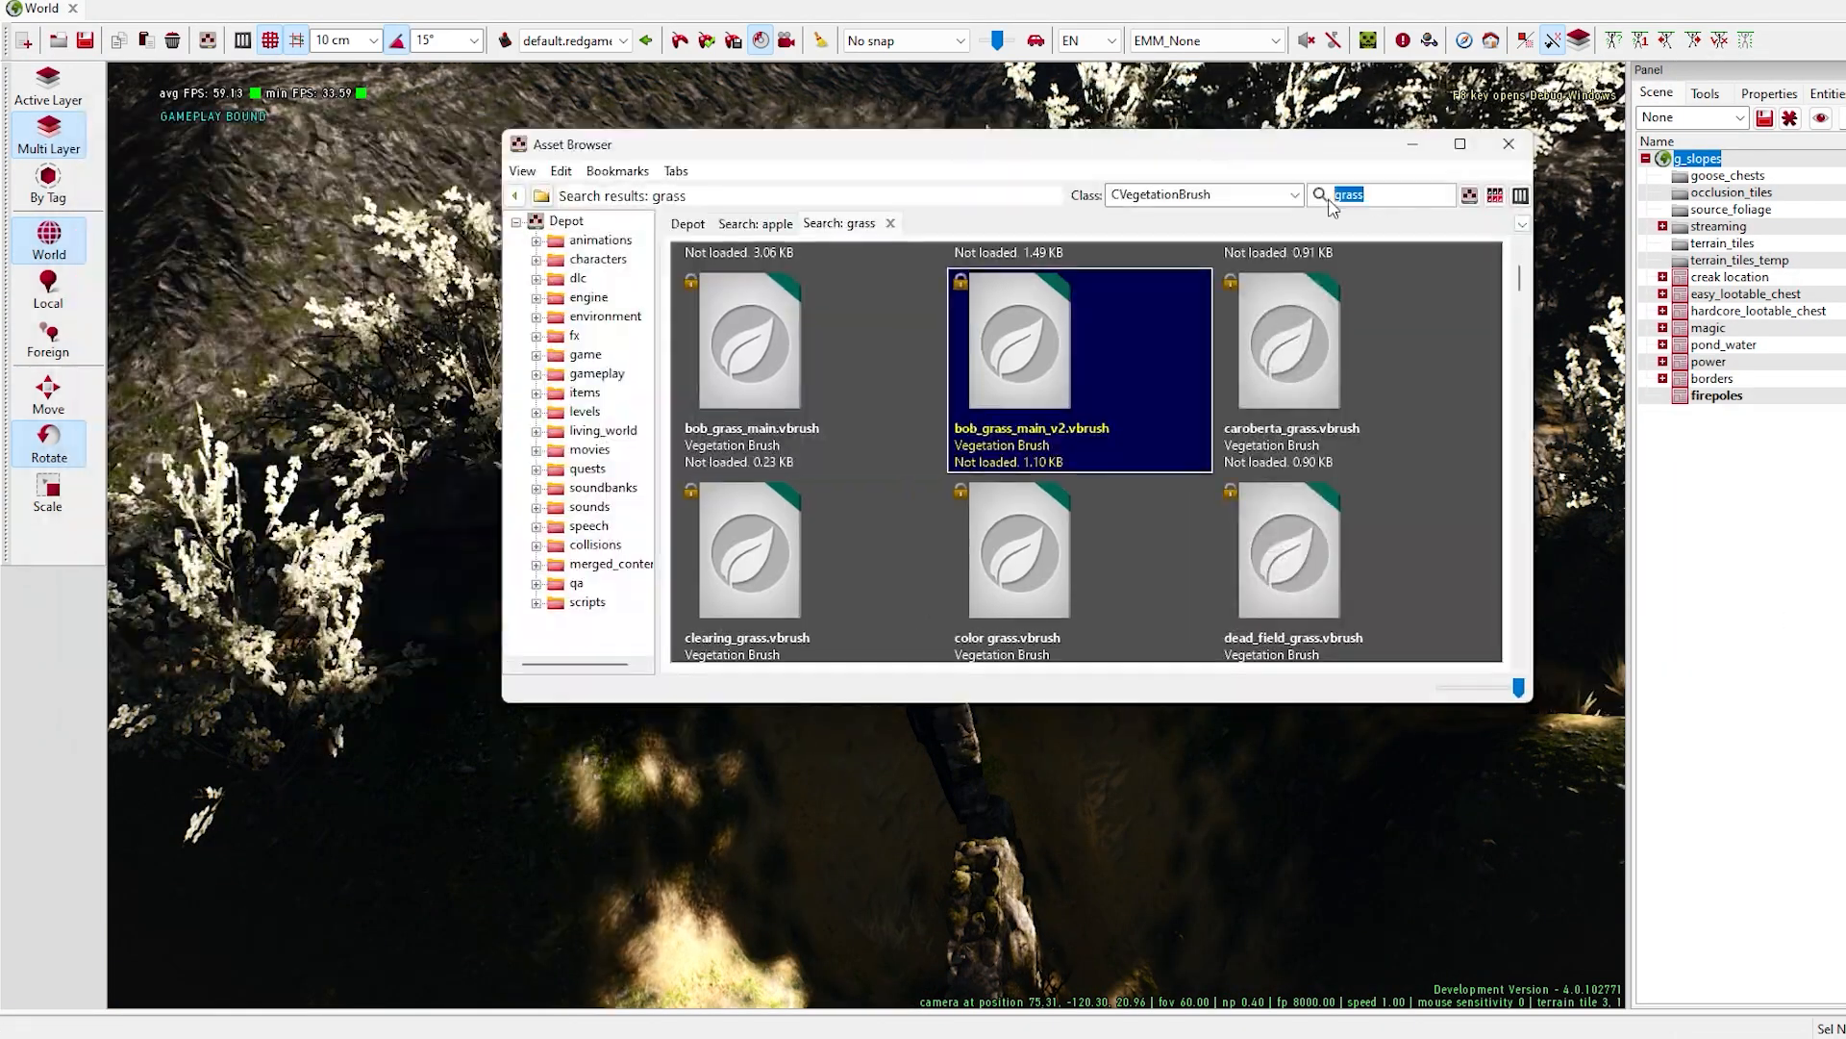
- Find a fire entity template and place campfire_01_cinematic in the firepoles layer on the ledge by the stone wall
click(1175, 566)
click(1358, 202)
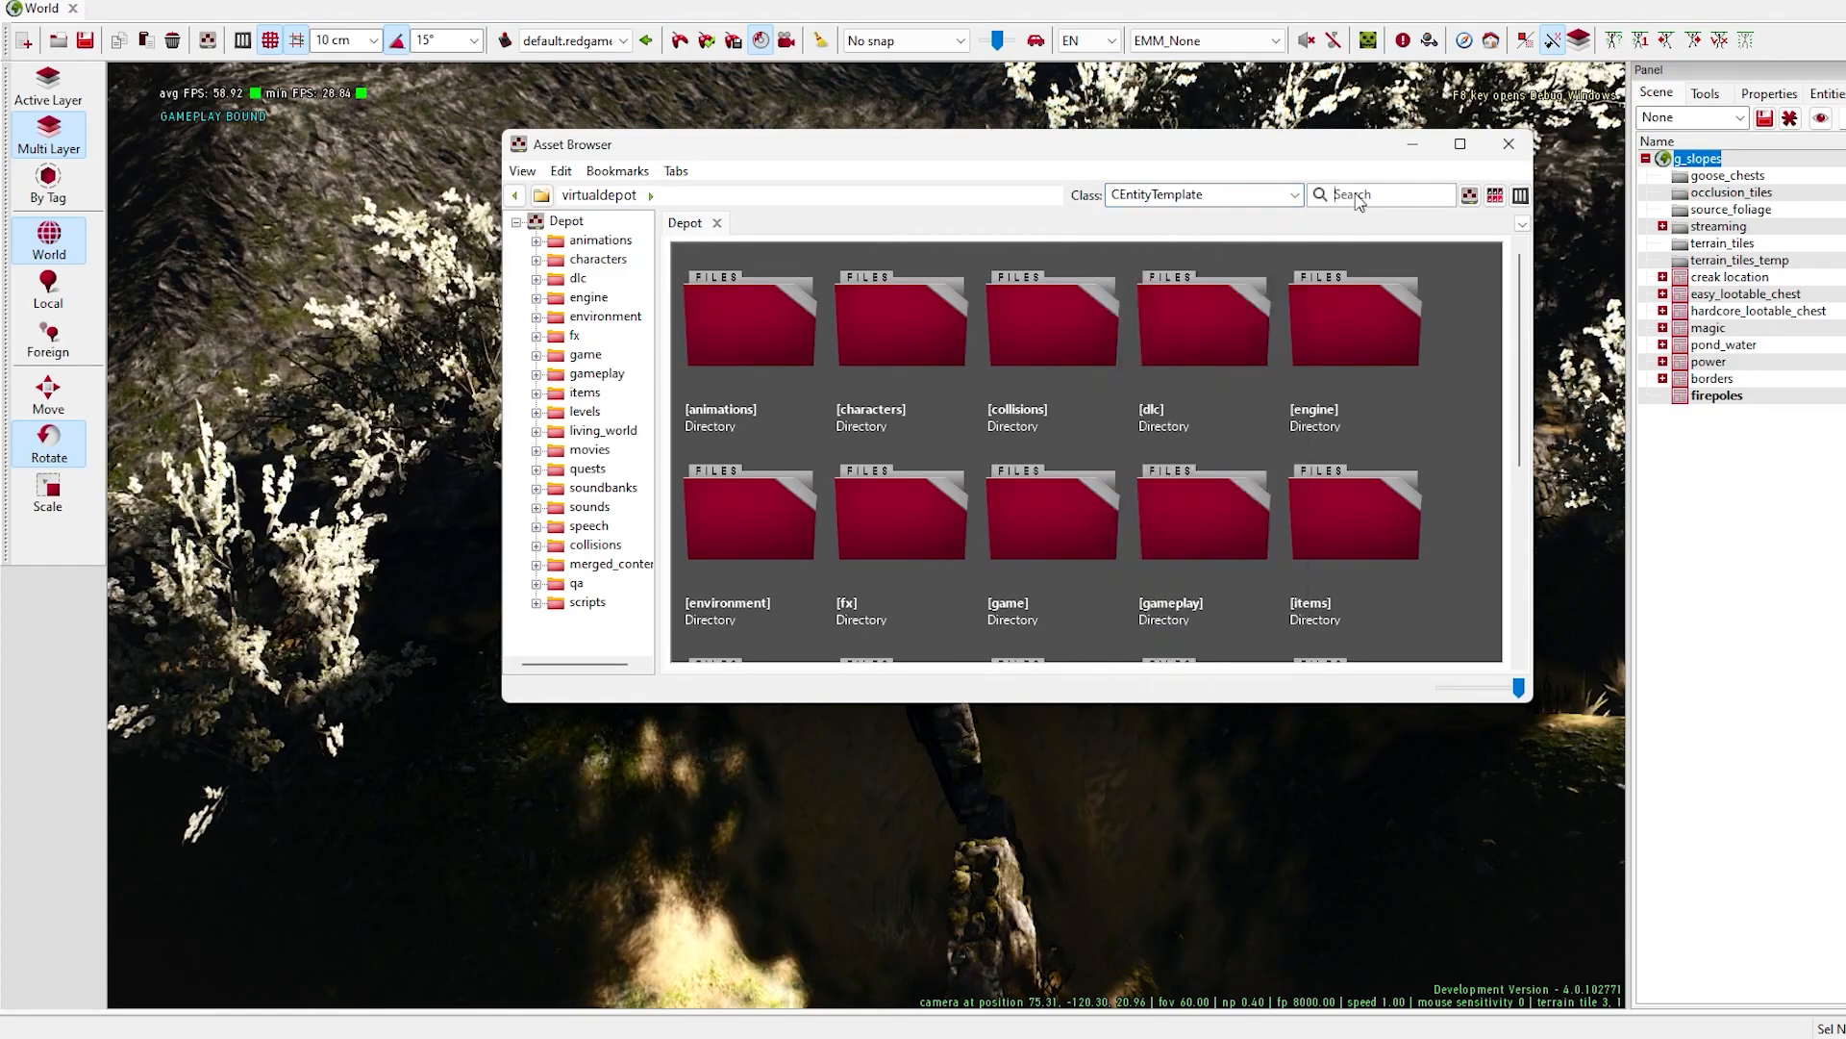
key(Return)
click(1012, 375)
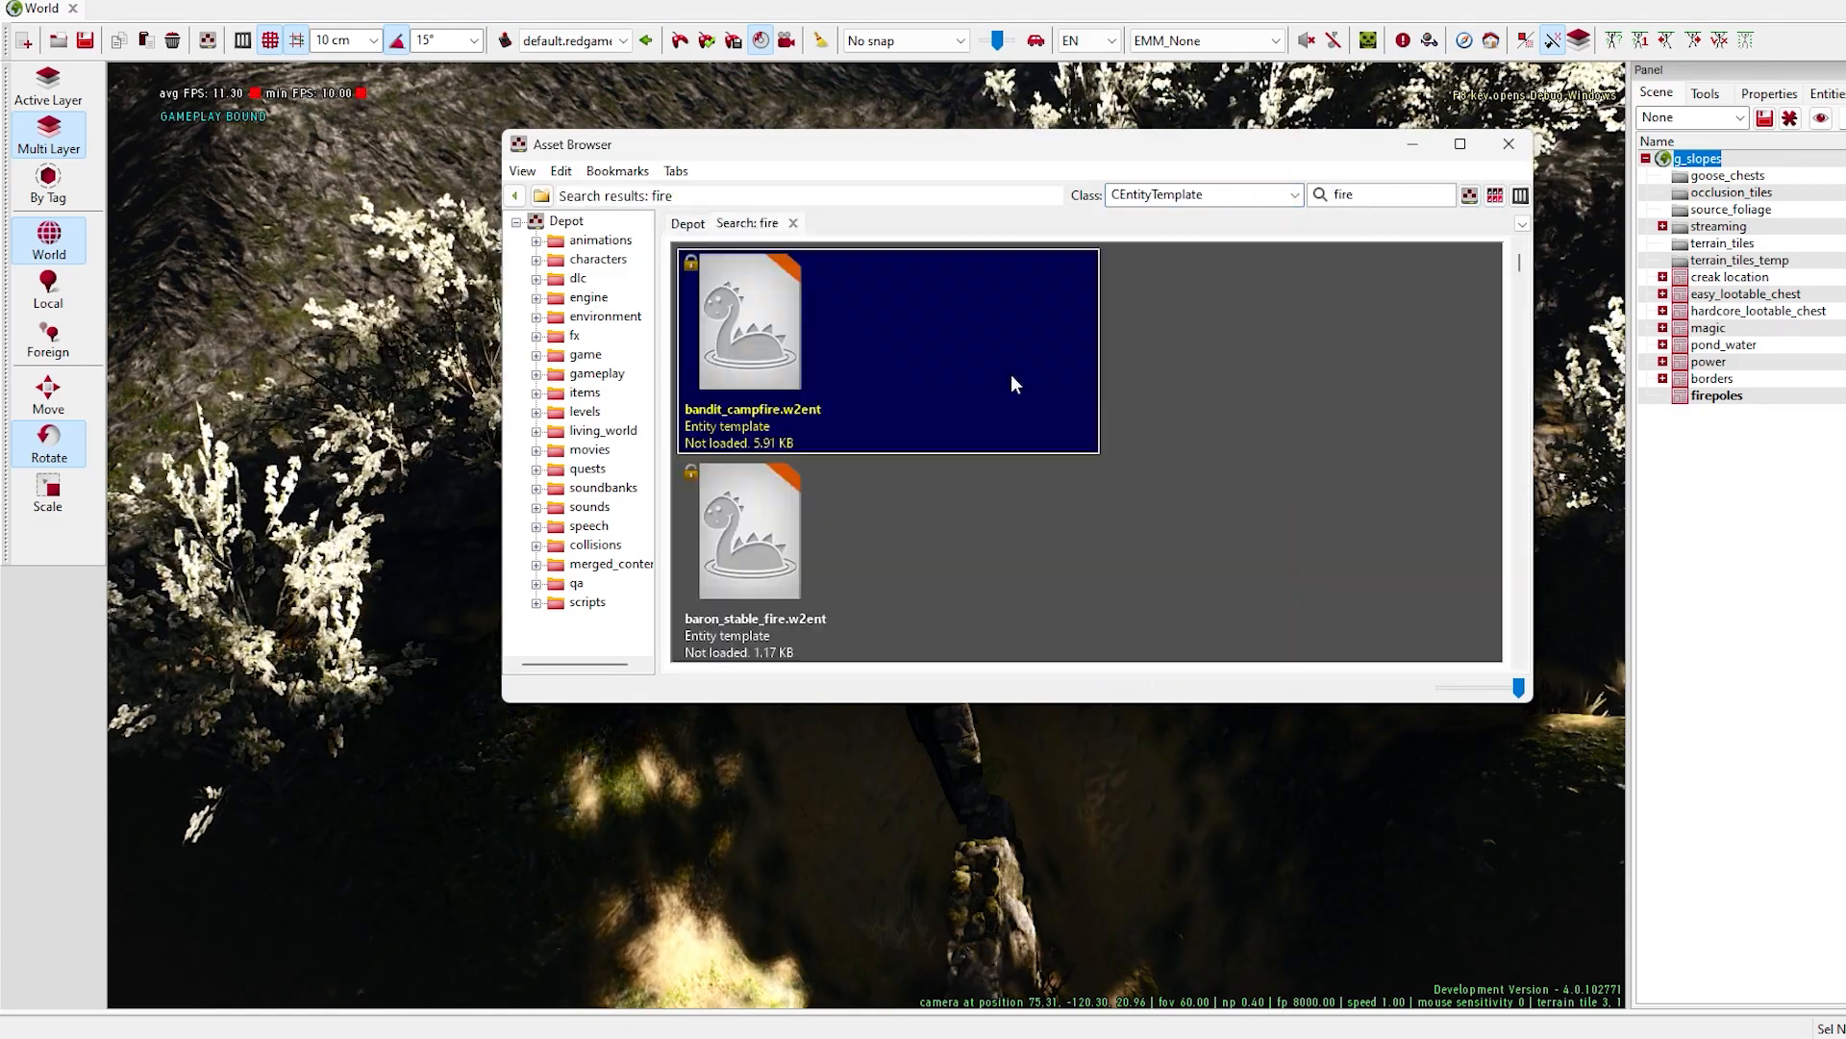
scroll(909, 517, down, 10)
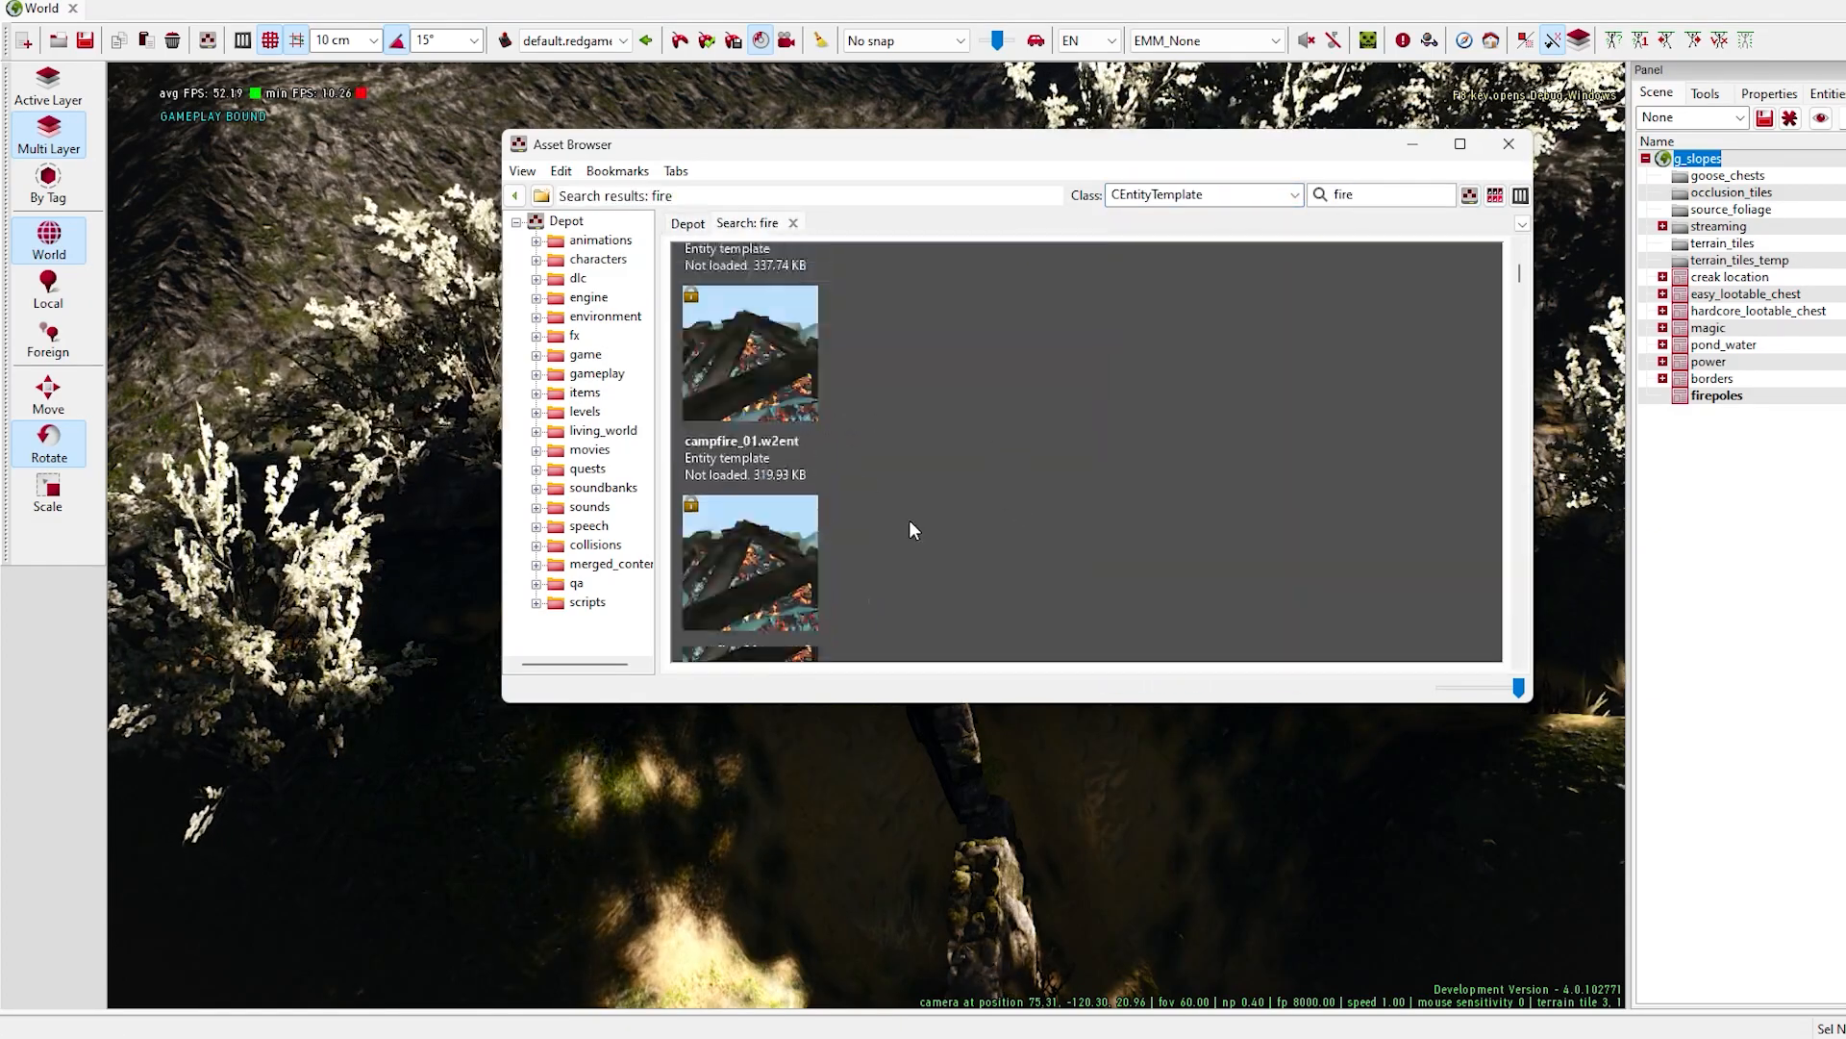
drag(1483, 414, 907, 511)
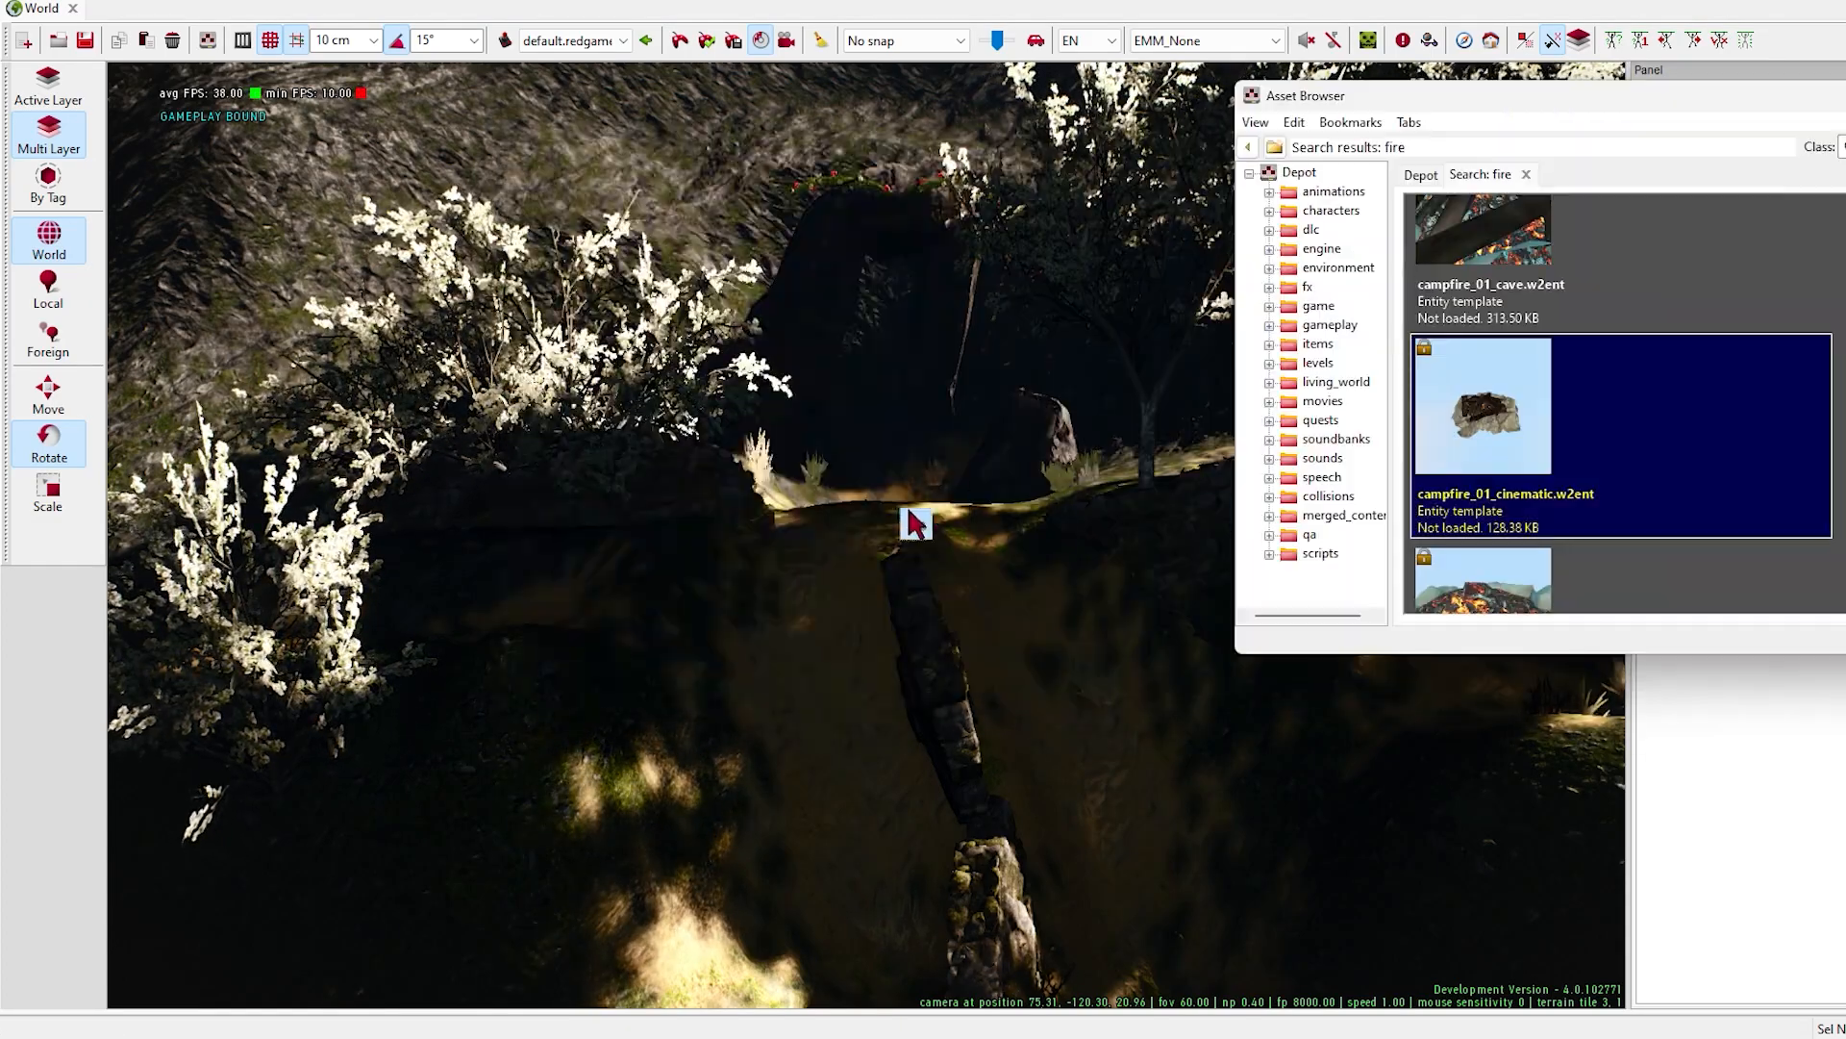
drag(1638, 100, 1845, 102)
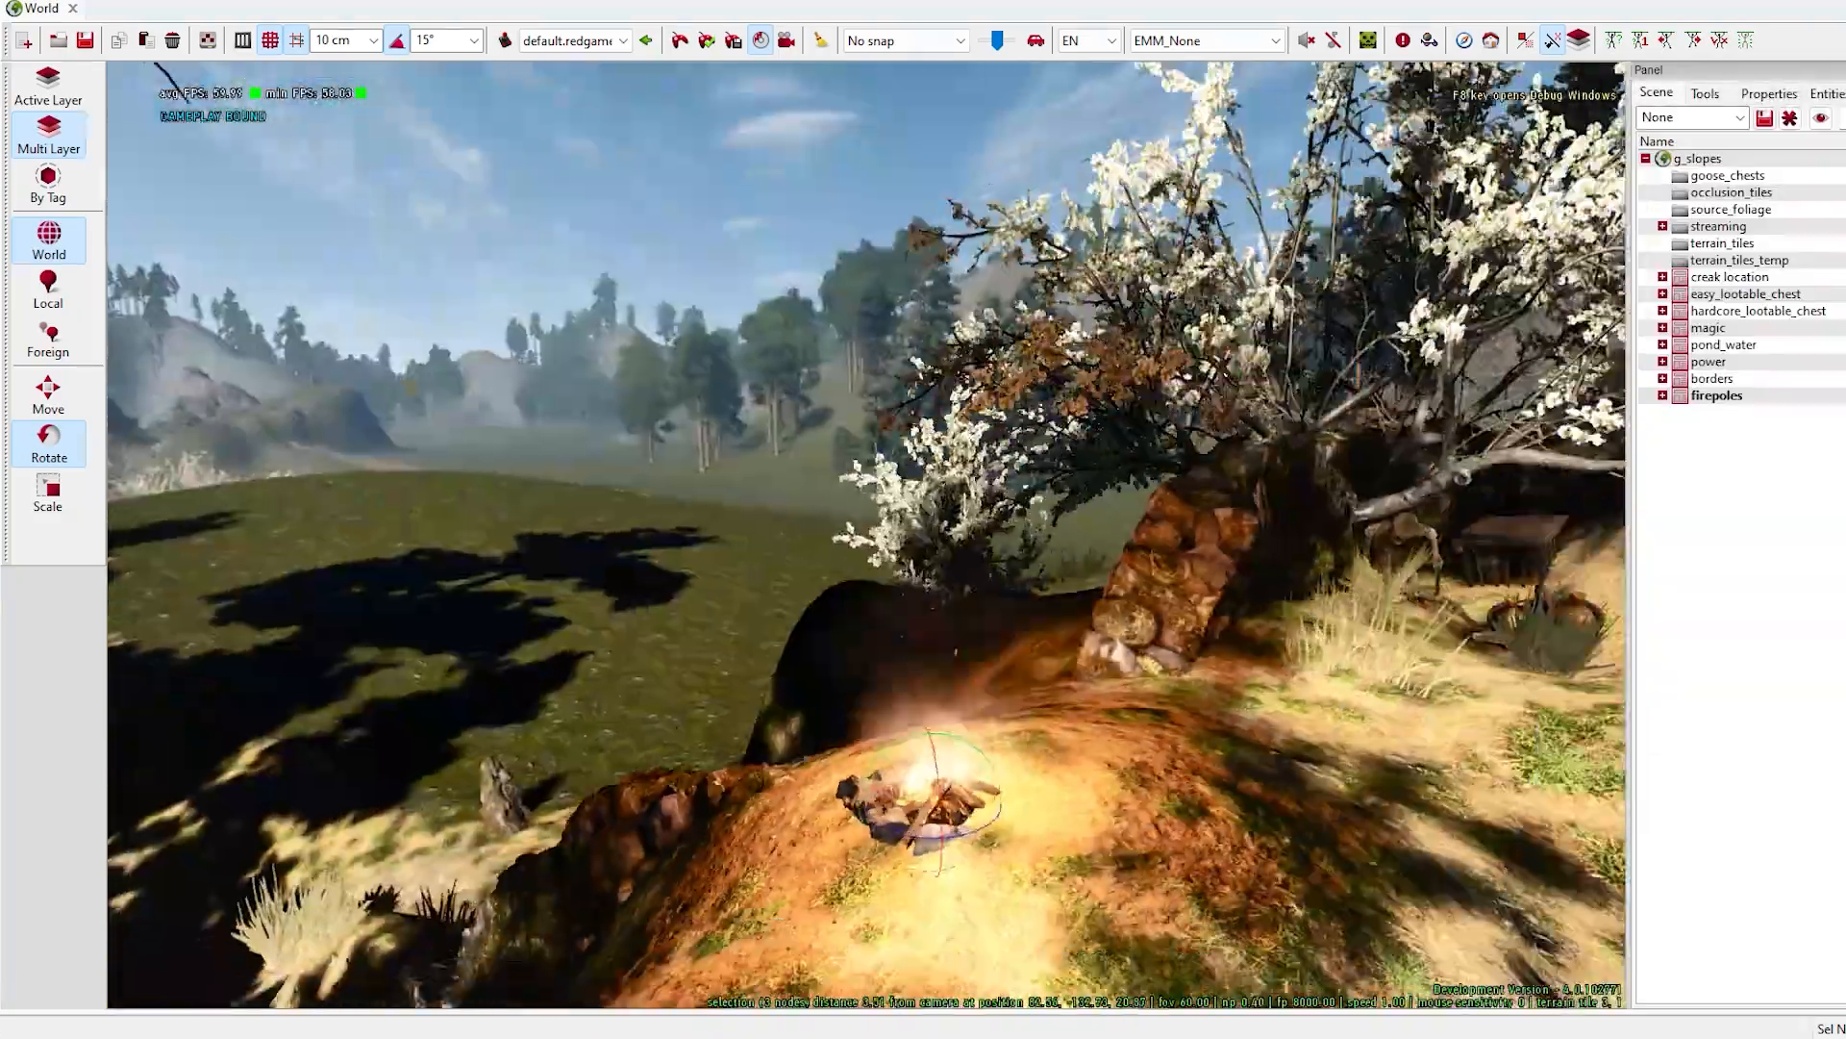
- Reposition the campfire so it sits on the ground of the mossy ledge
right_drag(769, 615, 404, 666)
key(space)
key(space)
drag(1239, 677, 478, 507)
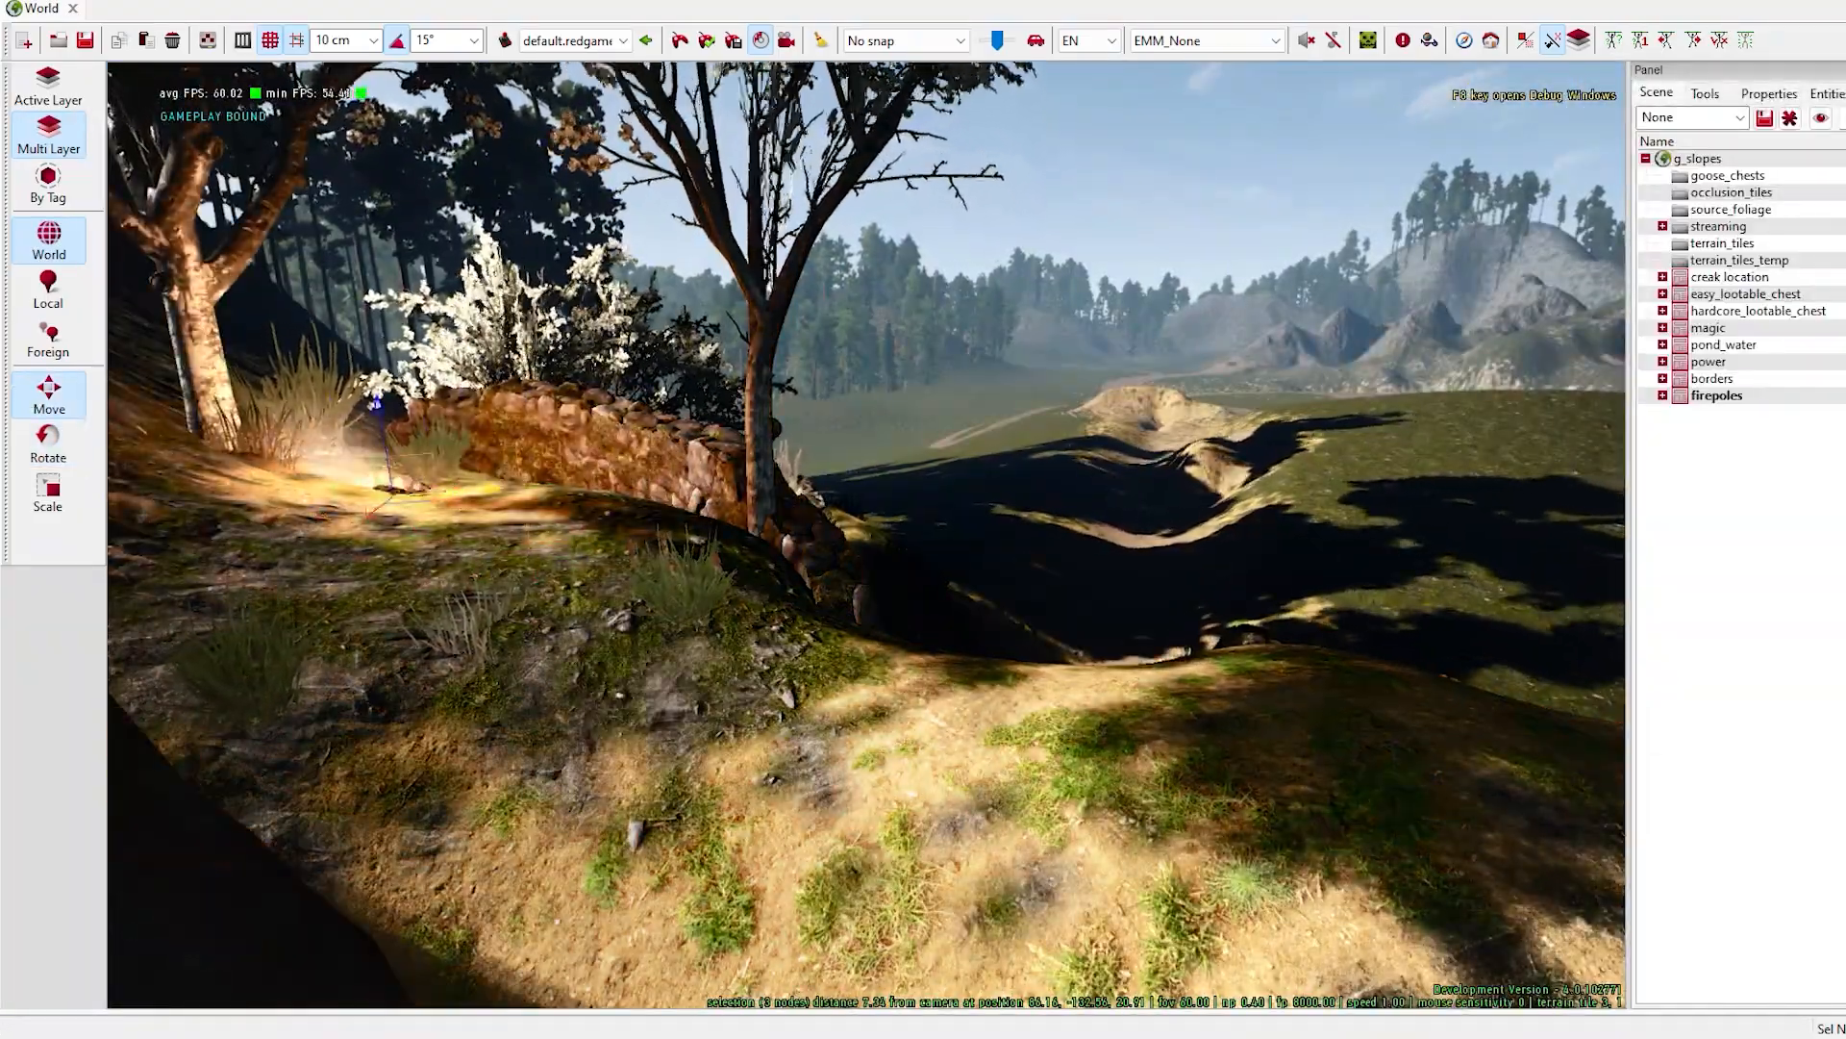
right_drag(495, 490, 712, 519)
drag(507, 564, 931, 606)
right_drag(507, 564, 385, 519)
drag(679, 481, 676, 524)
right_drag(250, 336, 248, 417)
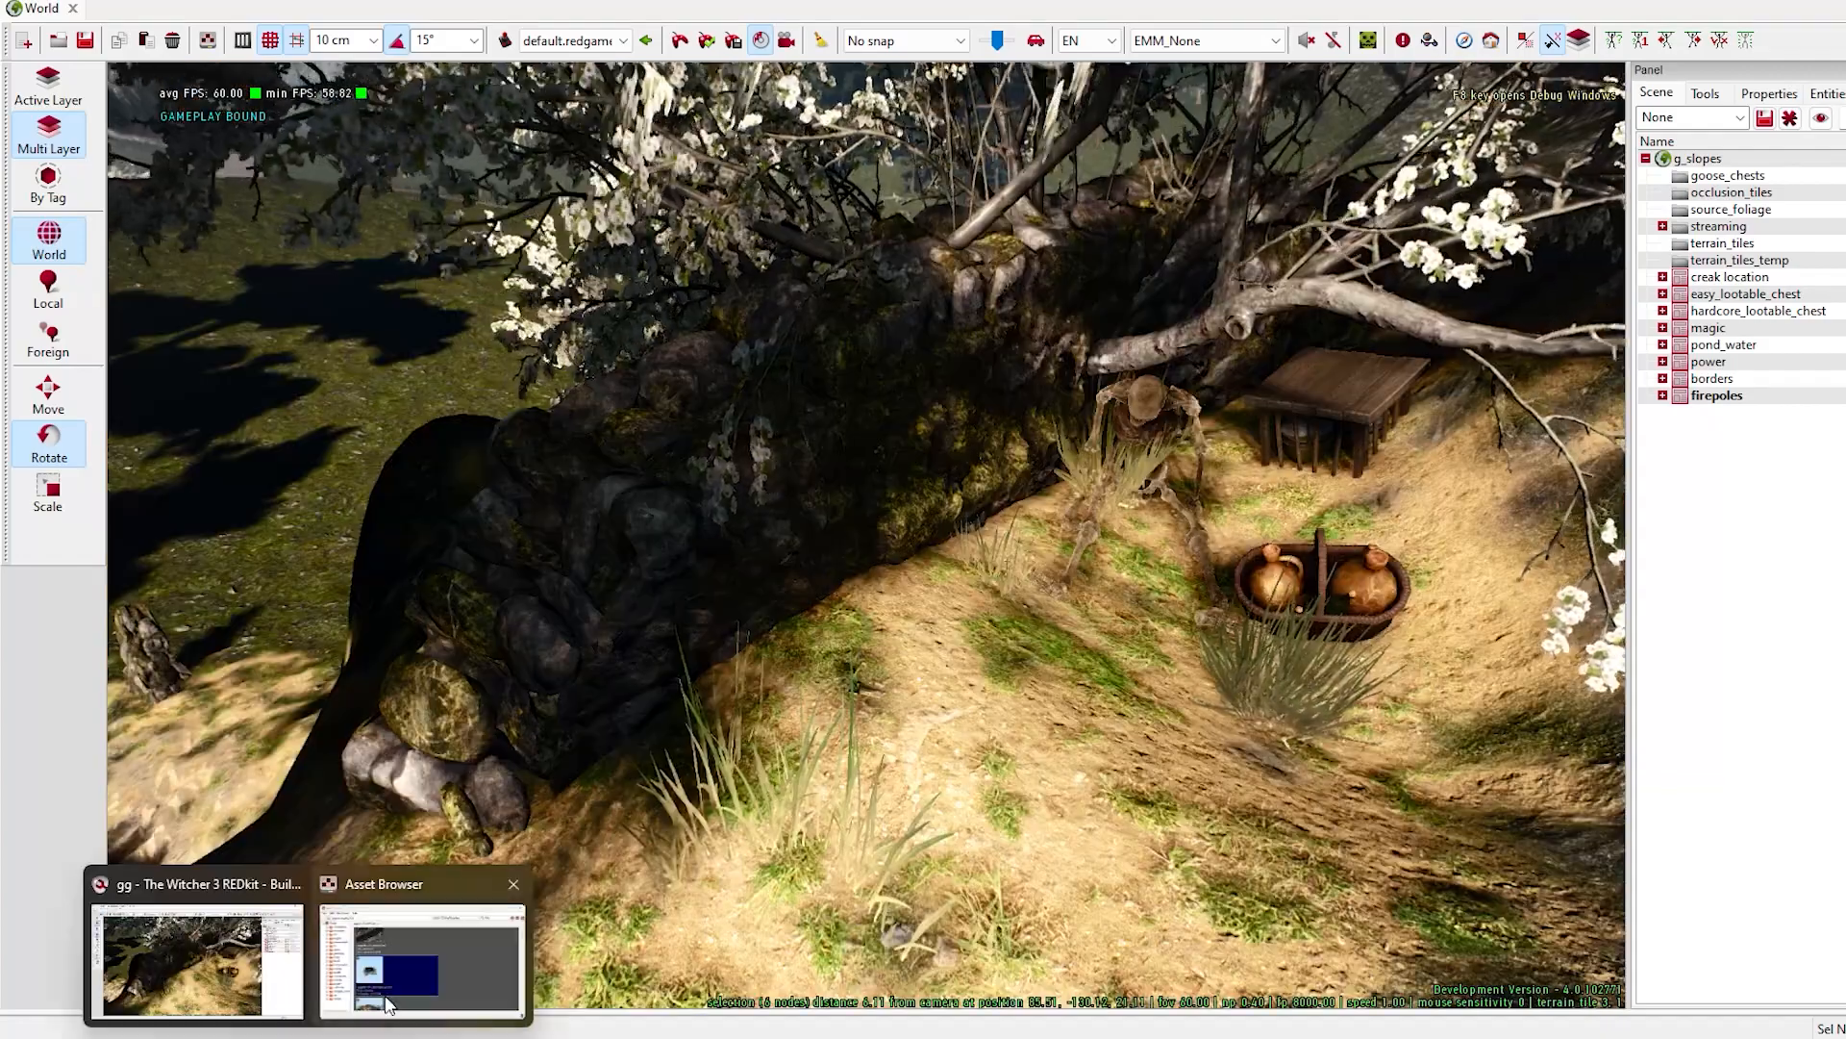
- Place the oillamp entity near the skeleton and move it onto the small wooden table
click(425, 961)
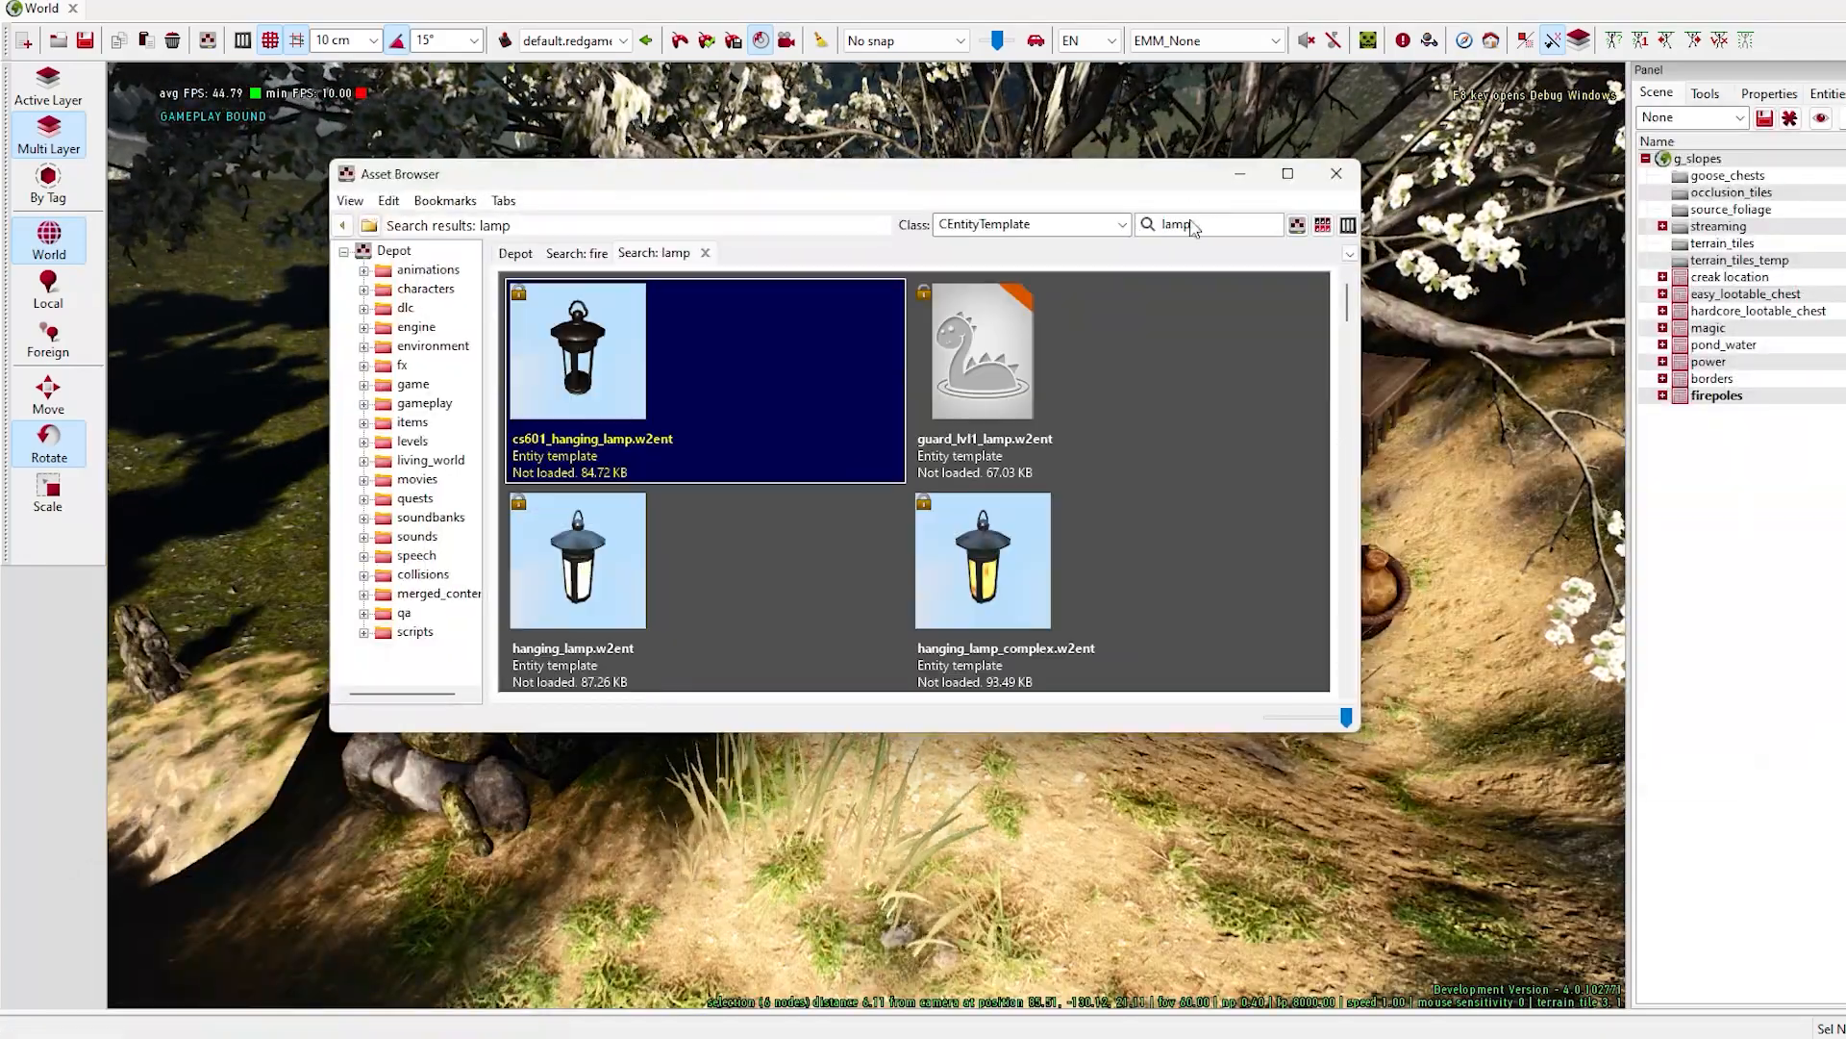
scroll(1087, 525, down, 10)
drag(731, 173, 430, 23)
drag(667, 250, 931, 709)
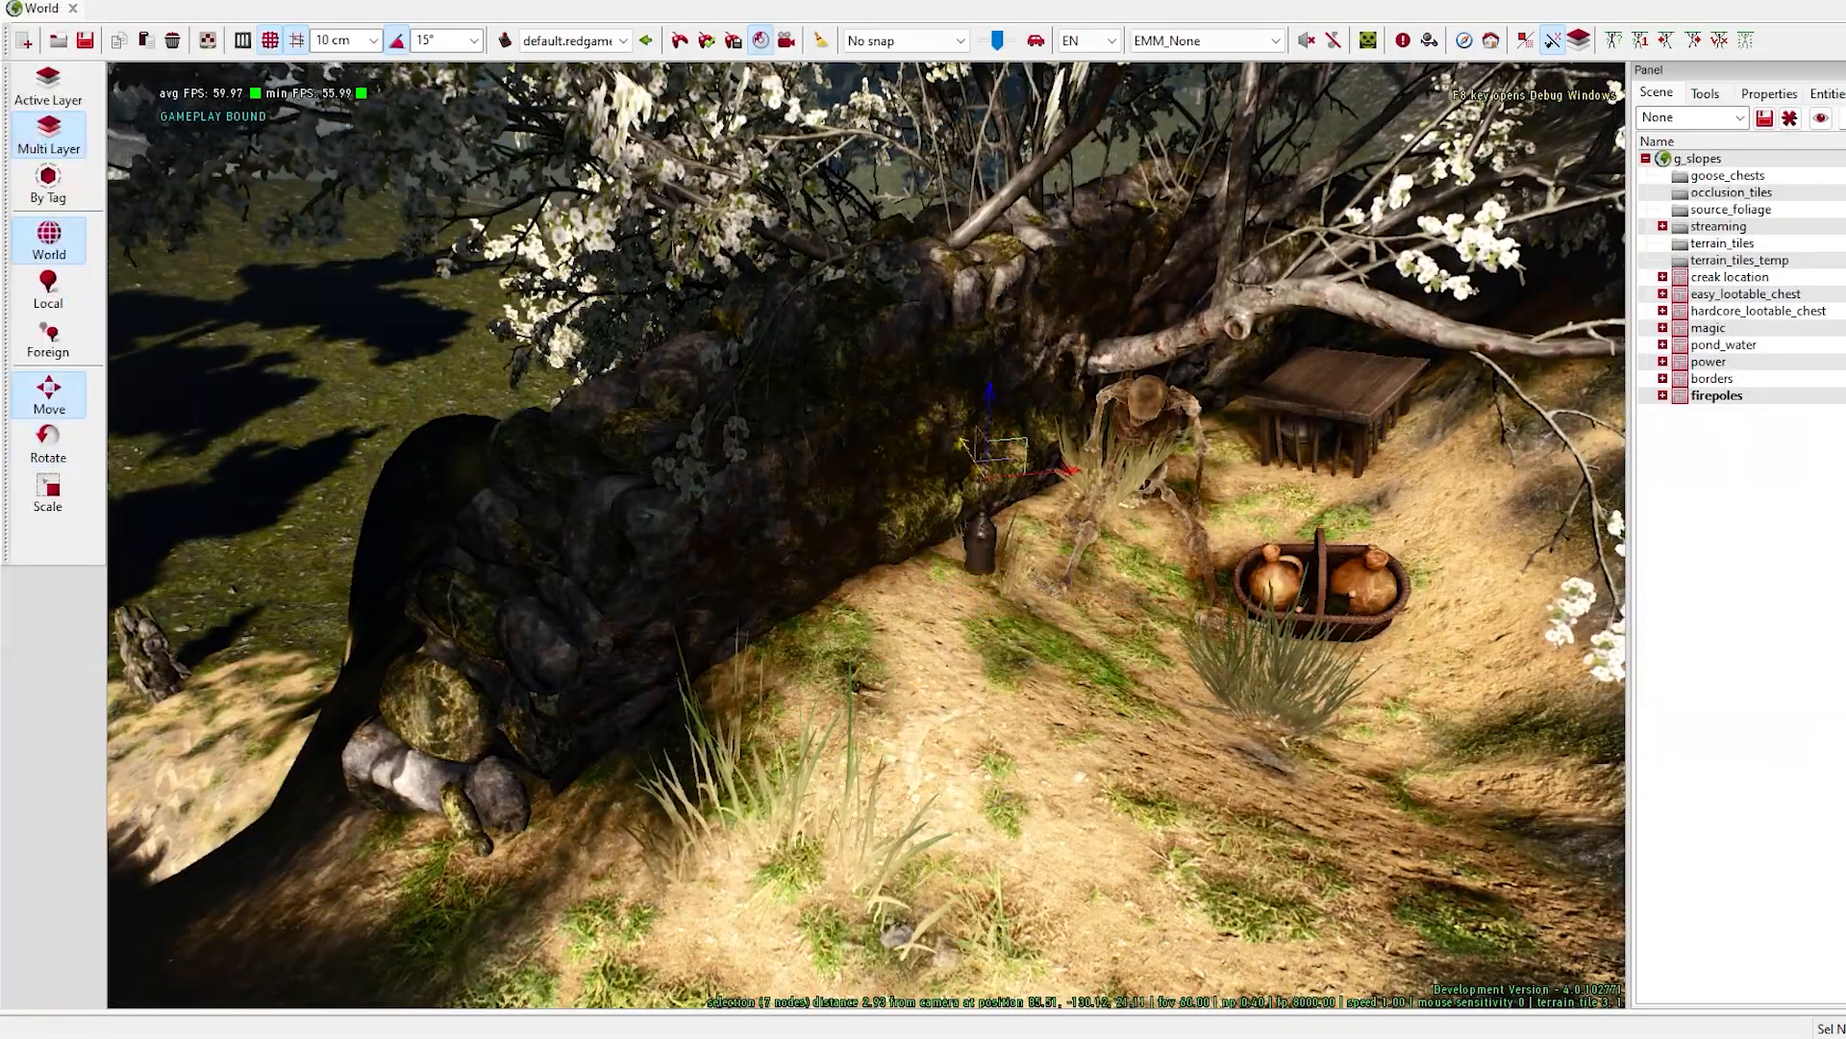
drag(913, 477, 1197, 429)
drag(1044, 457, 1384, 317)
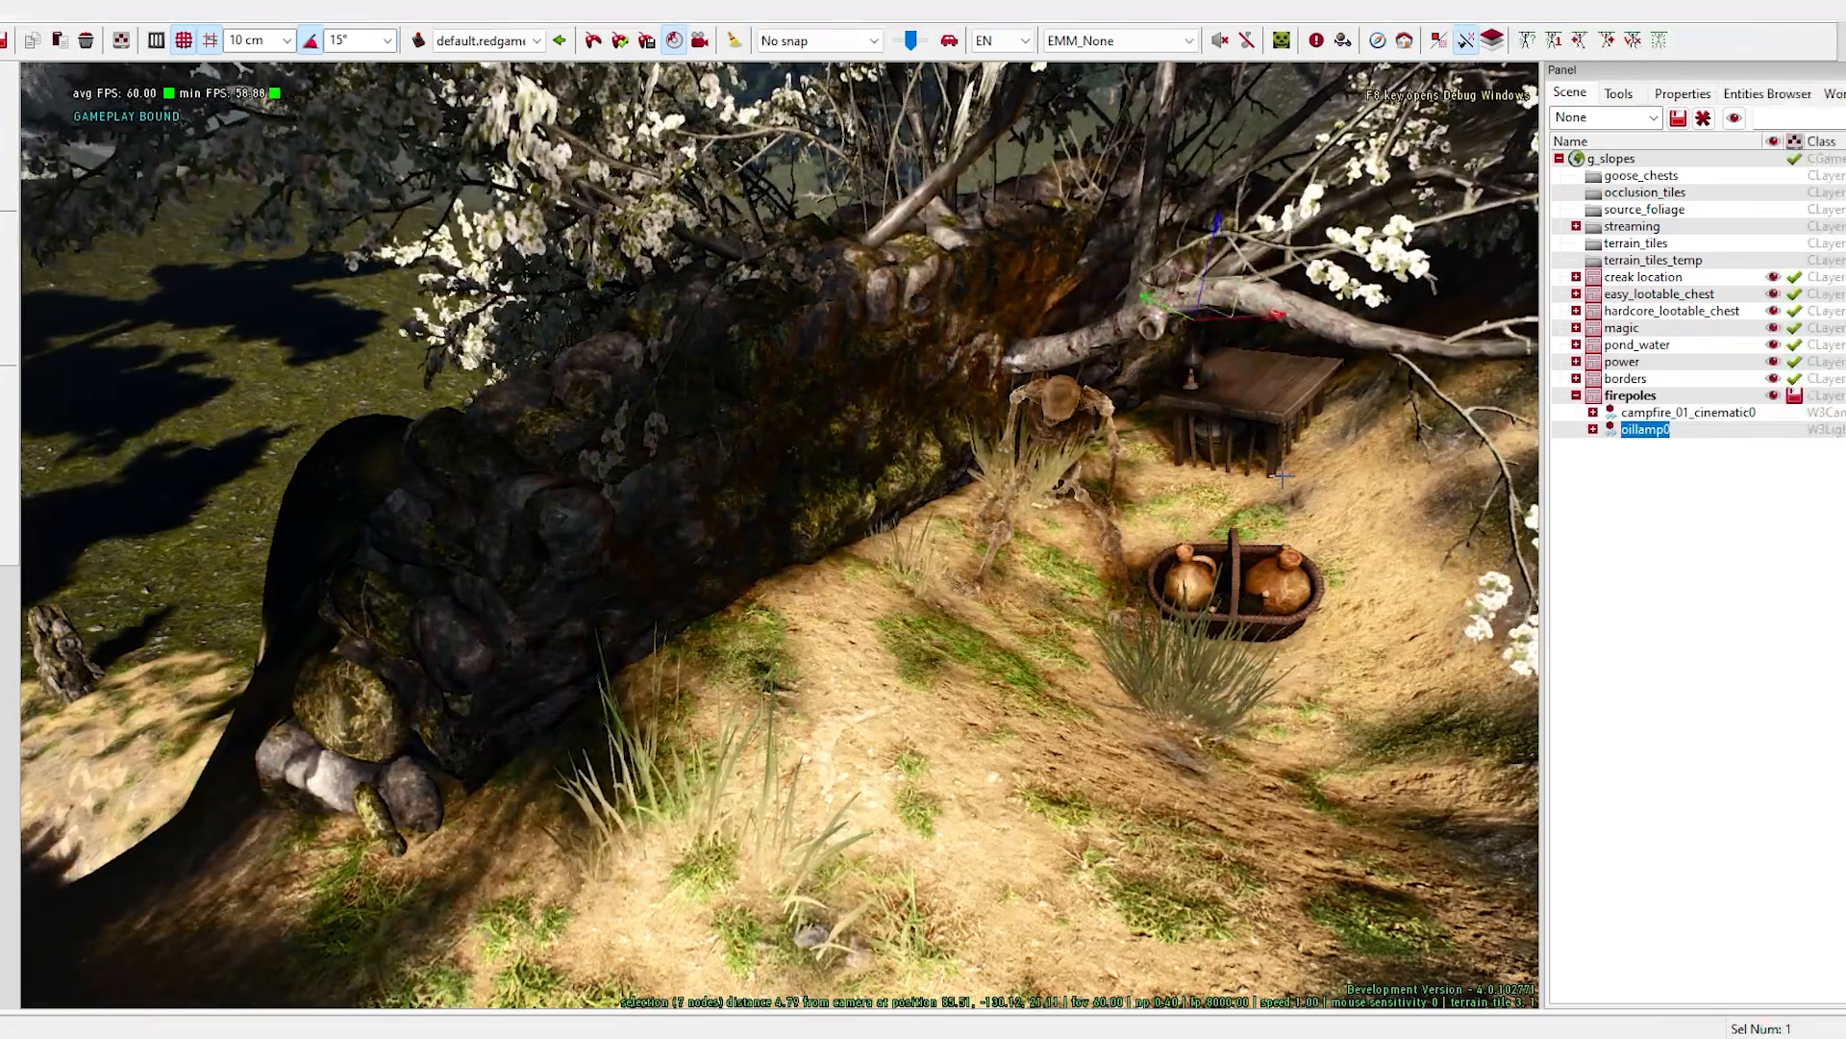
- Examine the oil lamp and the blooming ledge around the skeleton from several angles
right_drag(1060, 562, 1251, 413)
key(w)
mouse_move(1233, 682)
right_down()
mouse_move(1096, 721)
mouse_move(933, 717)
mouse_move(1144, 649)
mouse_move(1217, 654)
mouse_move(1106, 663)
mouse_move(1248, 676)
right_up()
key(d)
key(a)
key(s)
right_drag(1135, 657, 1236, 697)
mouse_move(1072, 828)
right_down()
mouse_move(1116, 825)
mouse_move(1067, 815)
right_up()
key(s)
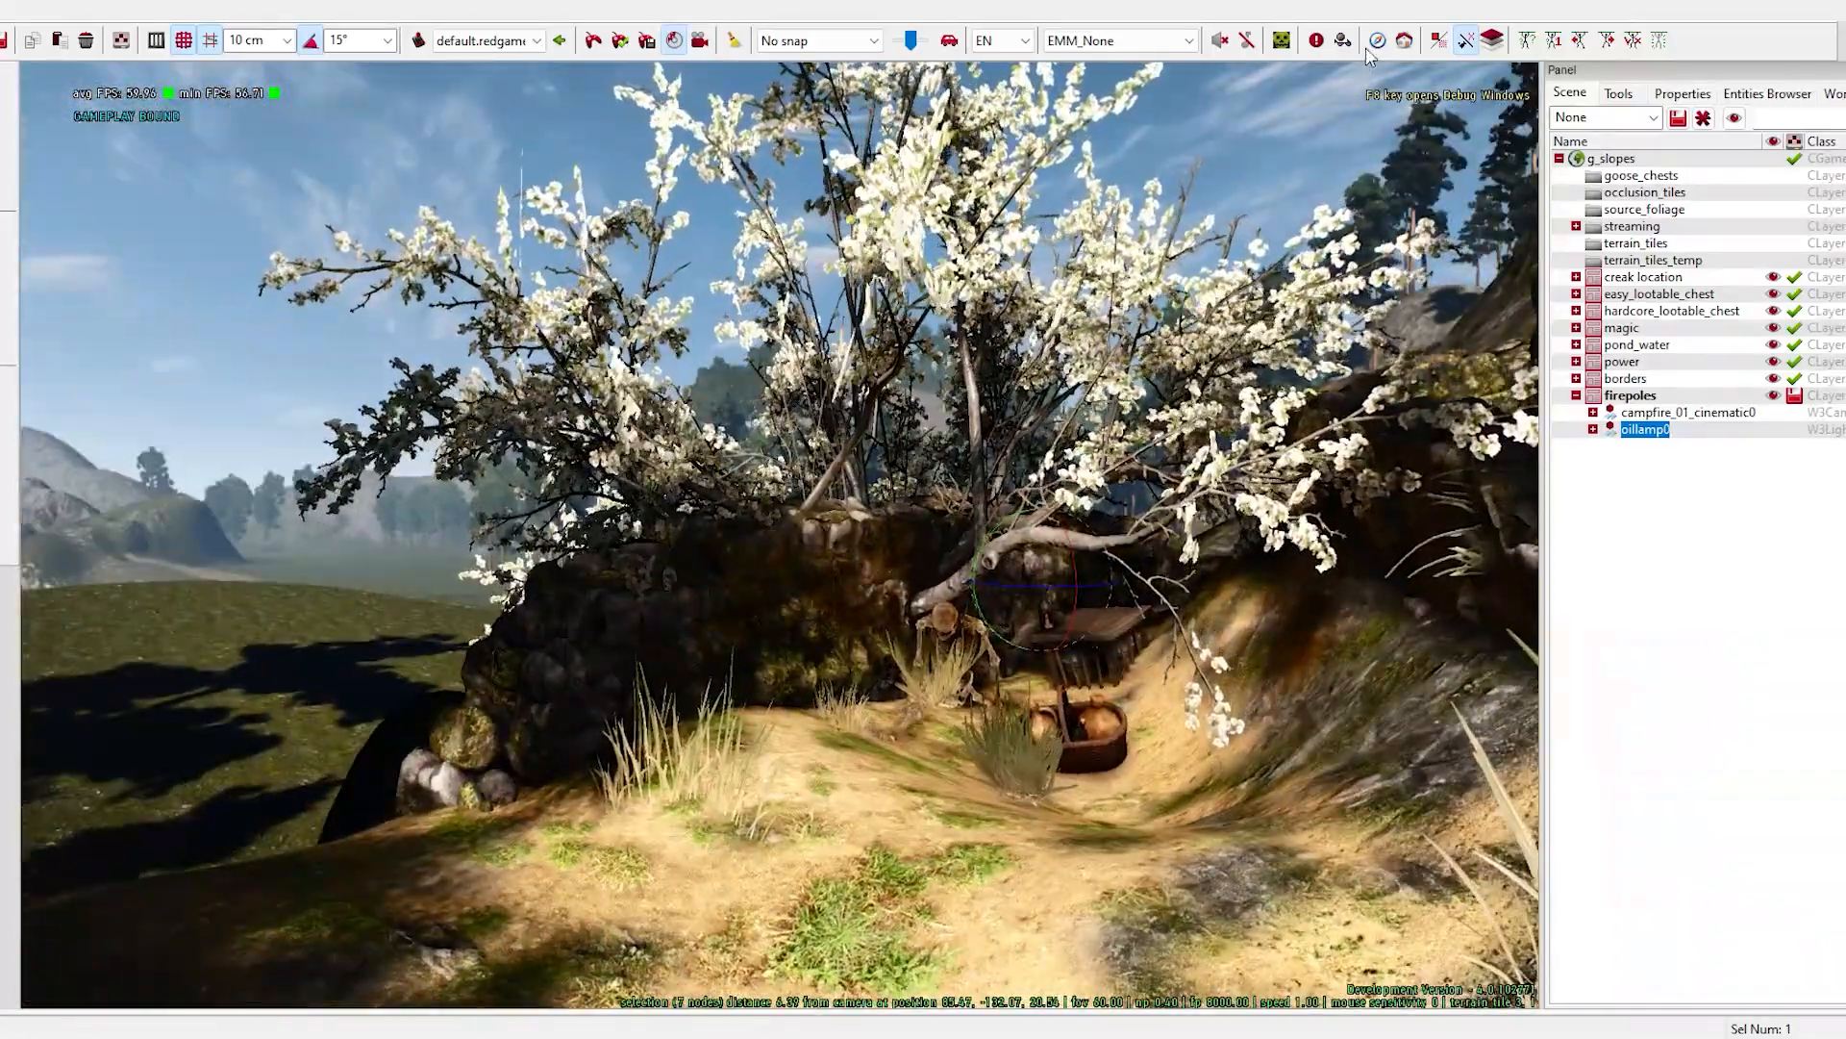
- Shift the fake daycycle time in the environment settings to about 04:04 and view the ledge lighting
click(1344, 41)
drag(1046, 112, 1559, 88)
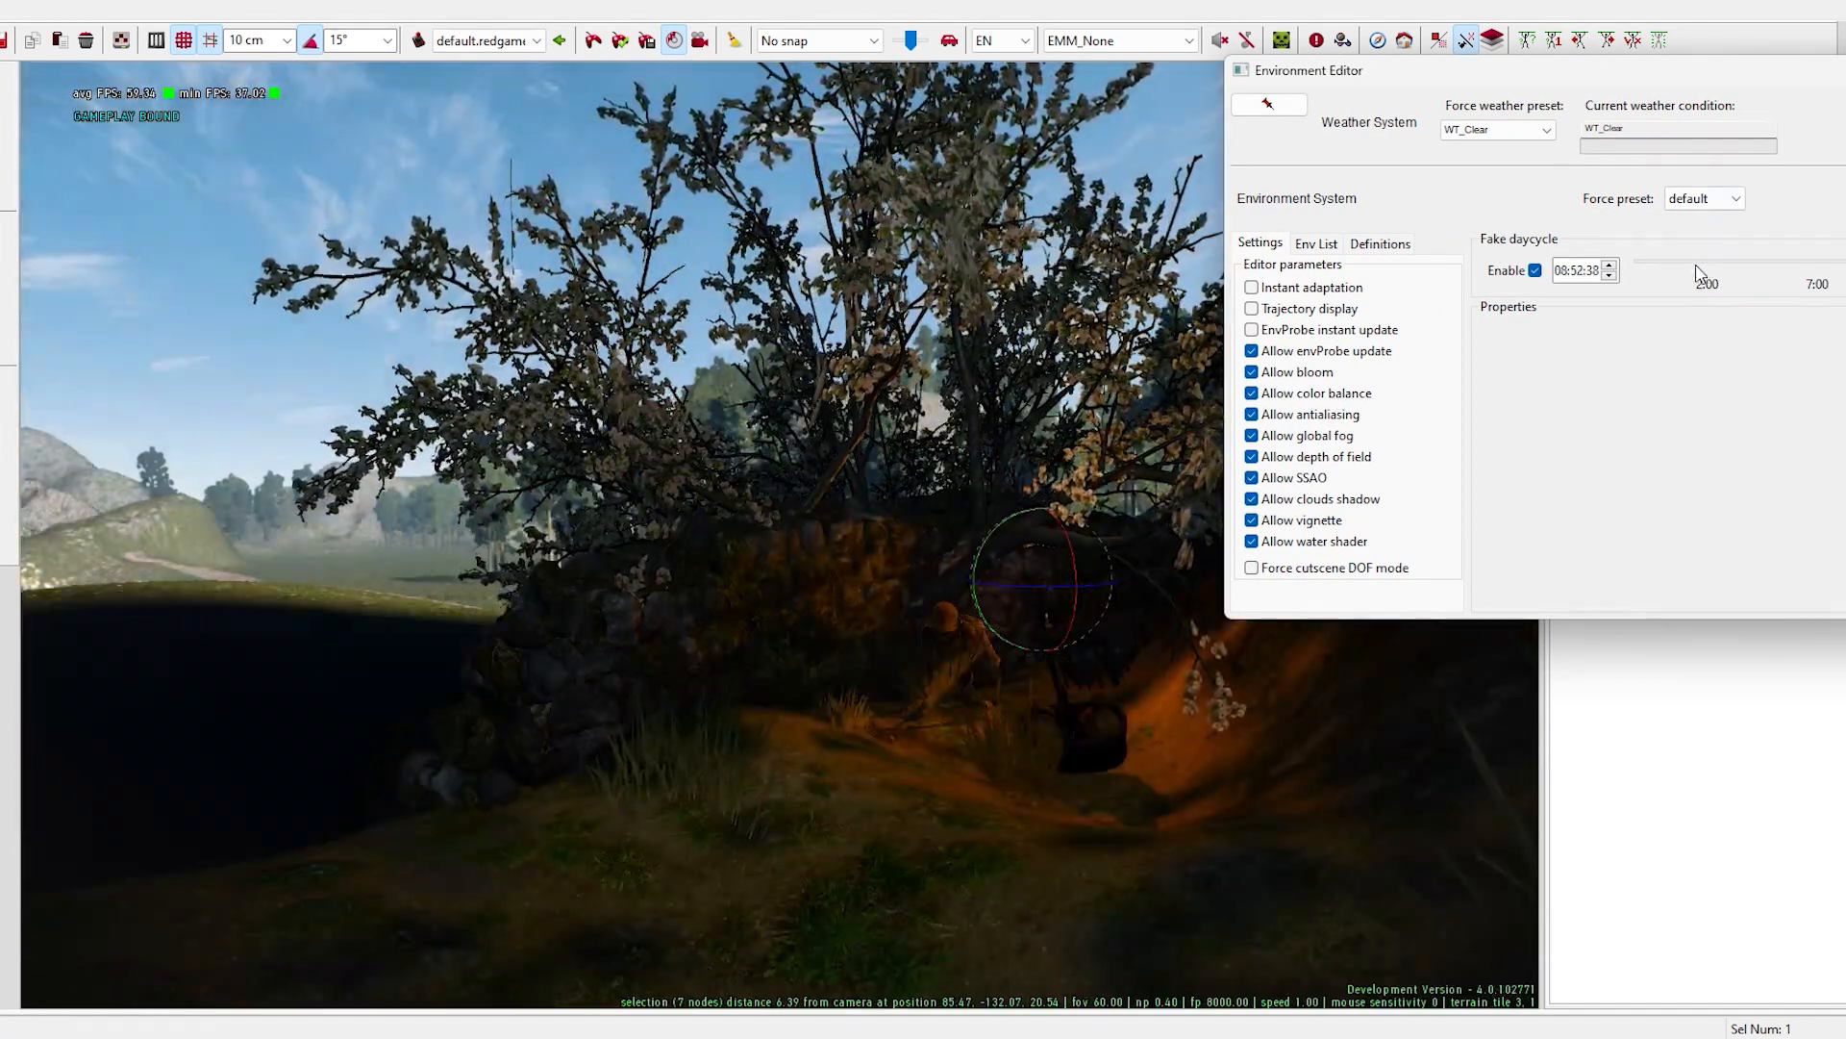
click(1787, 279)
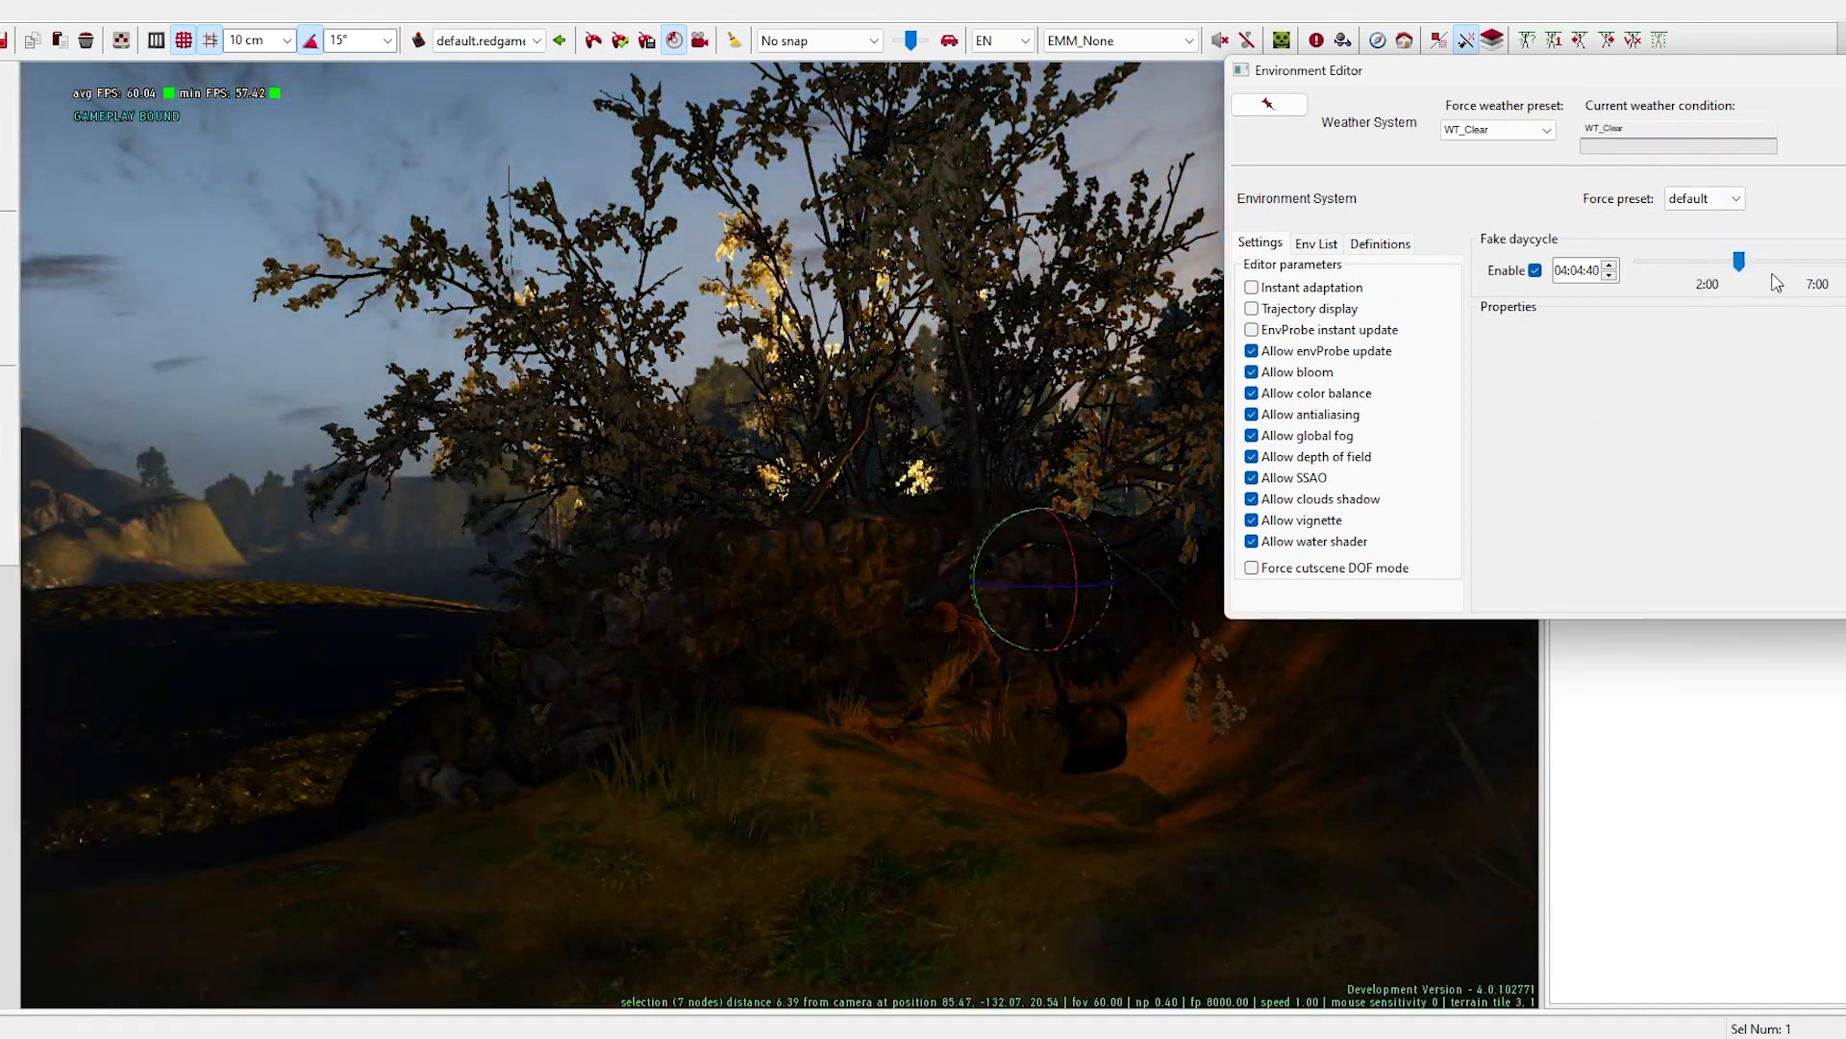
click(1155, 780)
right_drag(1203, 787, 1404, 721)
key(d)
right_drag(1216, 786, 846, 736)
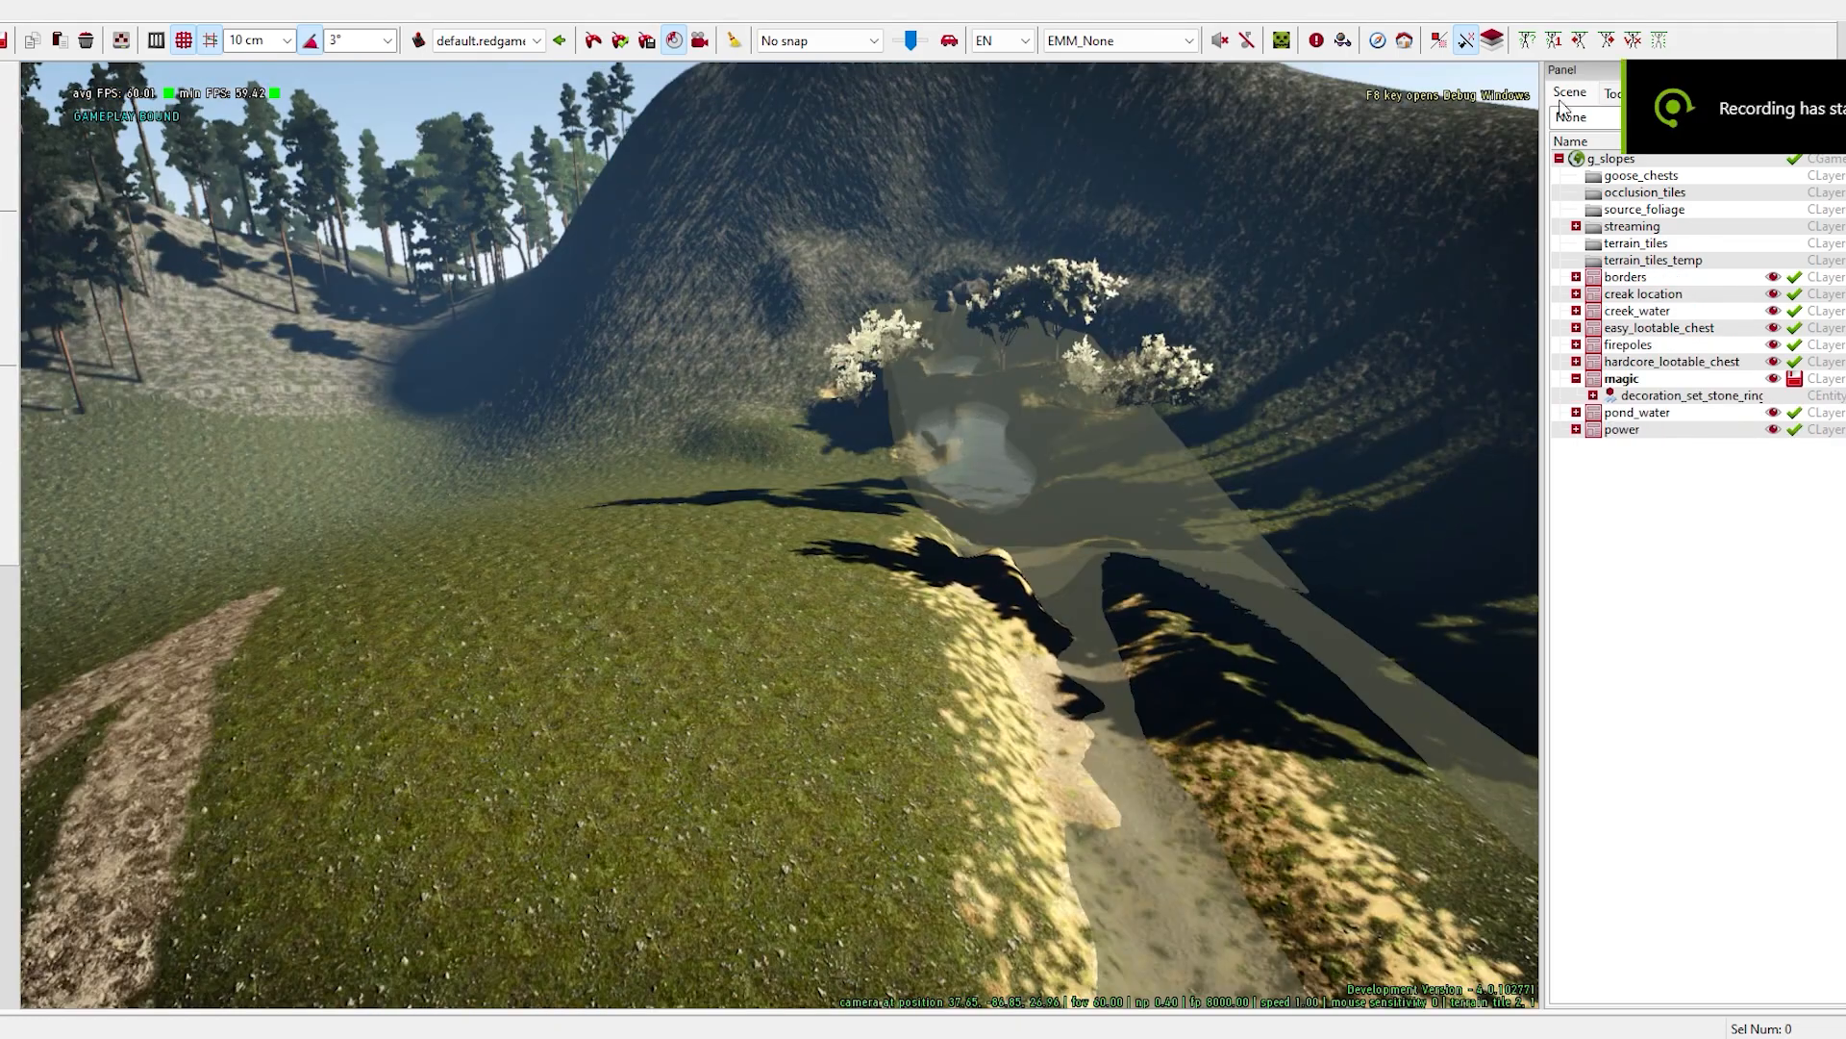
- Open the Terrain Edit Tools and look over the Flatten shape brush settings
click(1619, 93)
click(1636, 445)
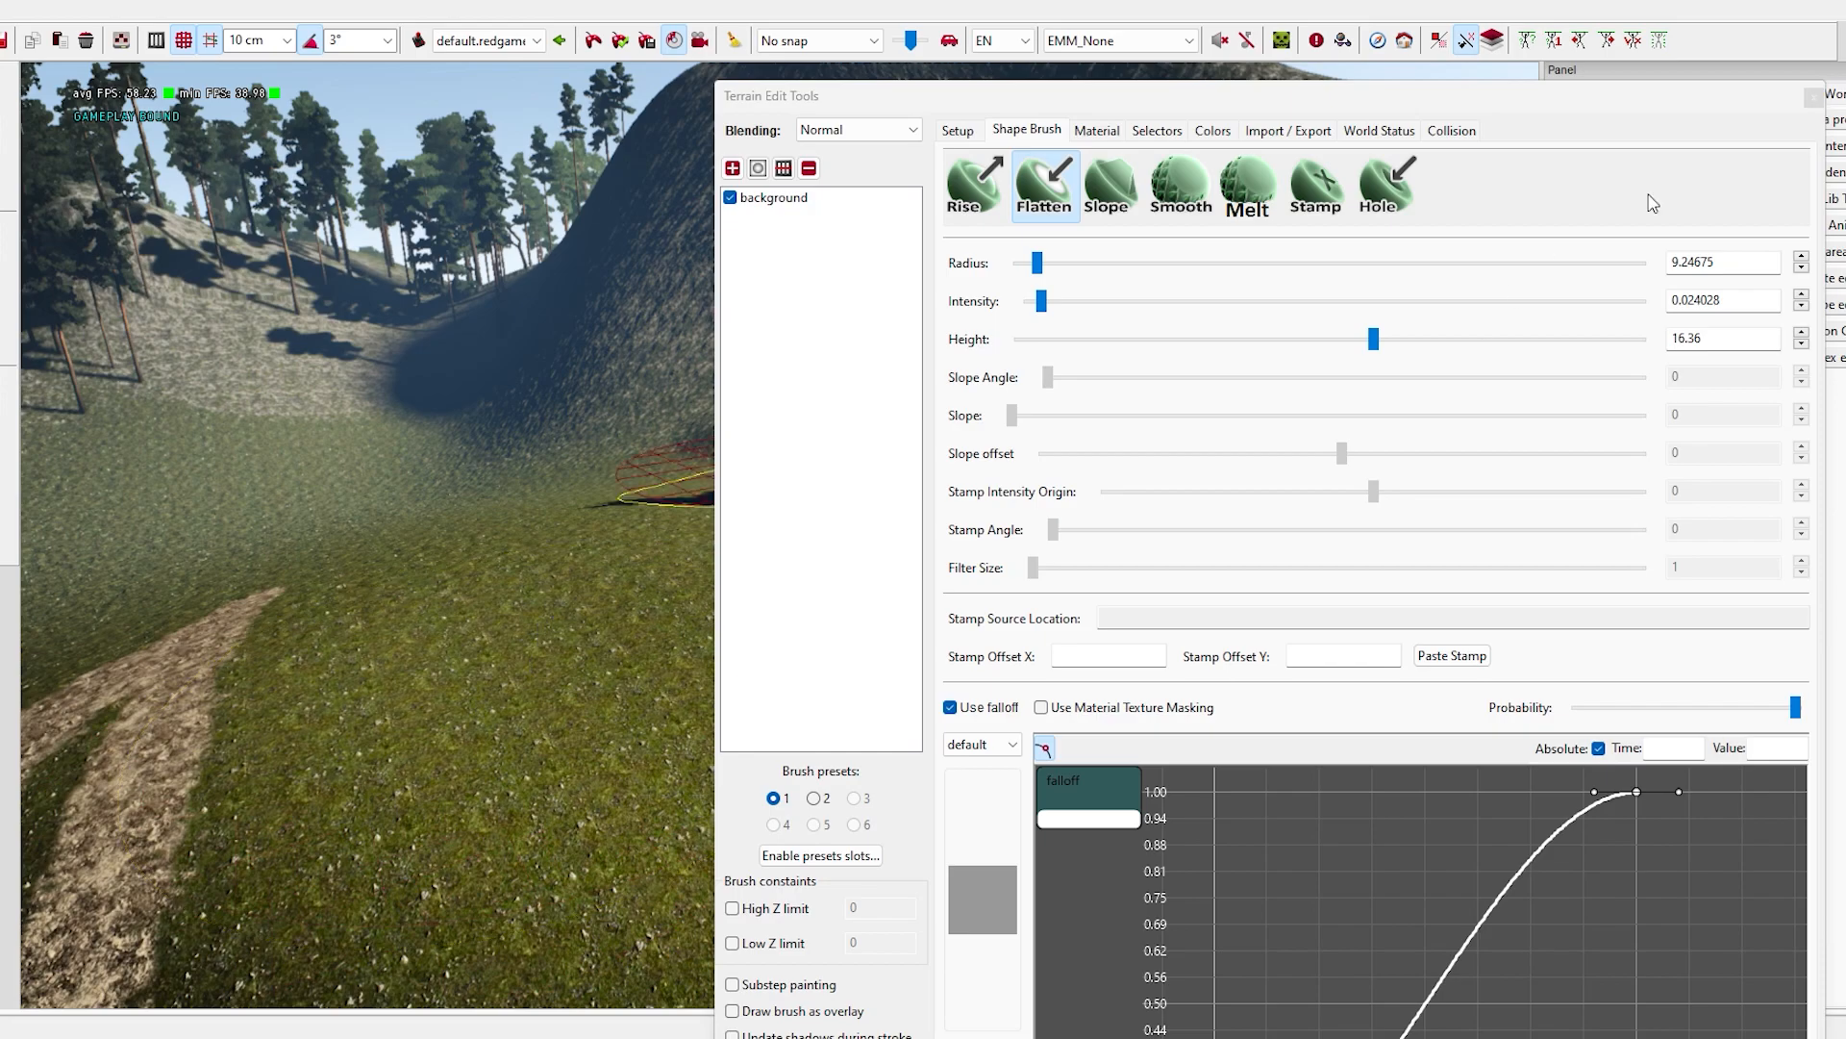
drag(1154, 96, 1715, 56)
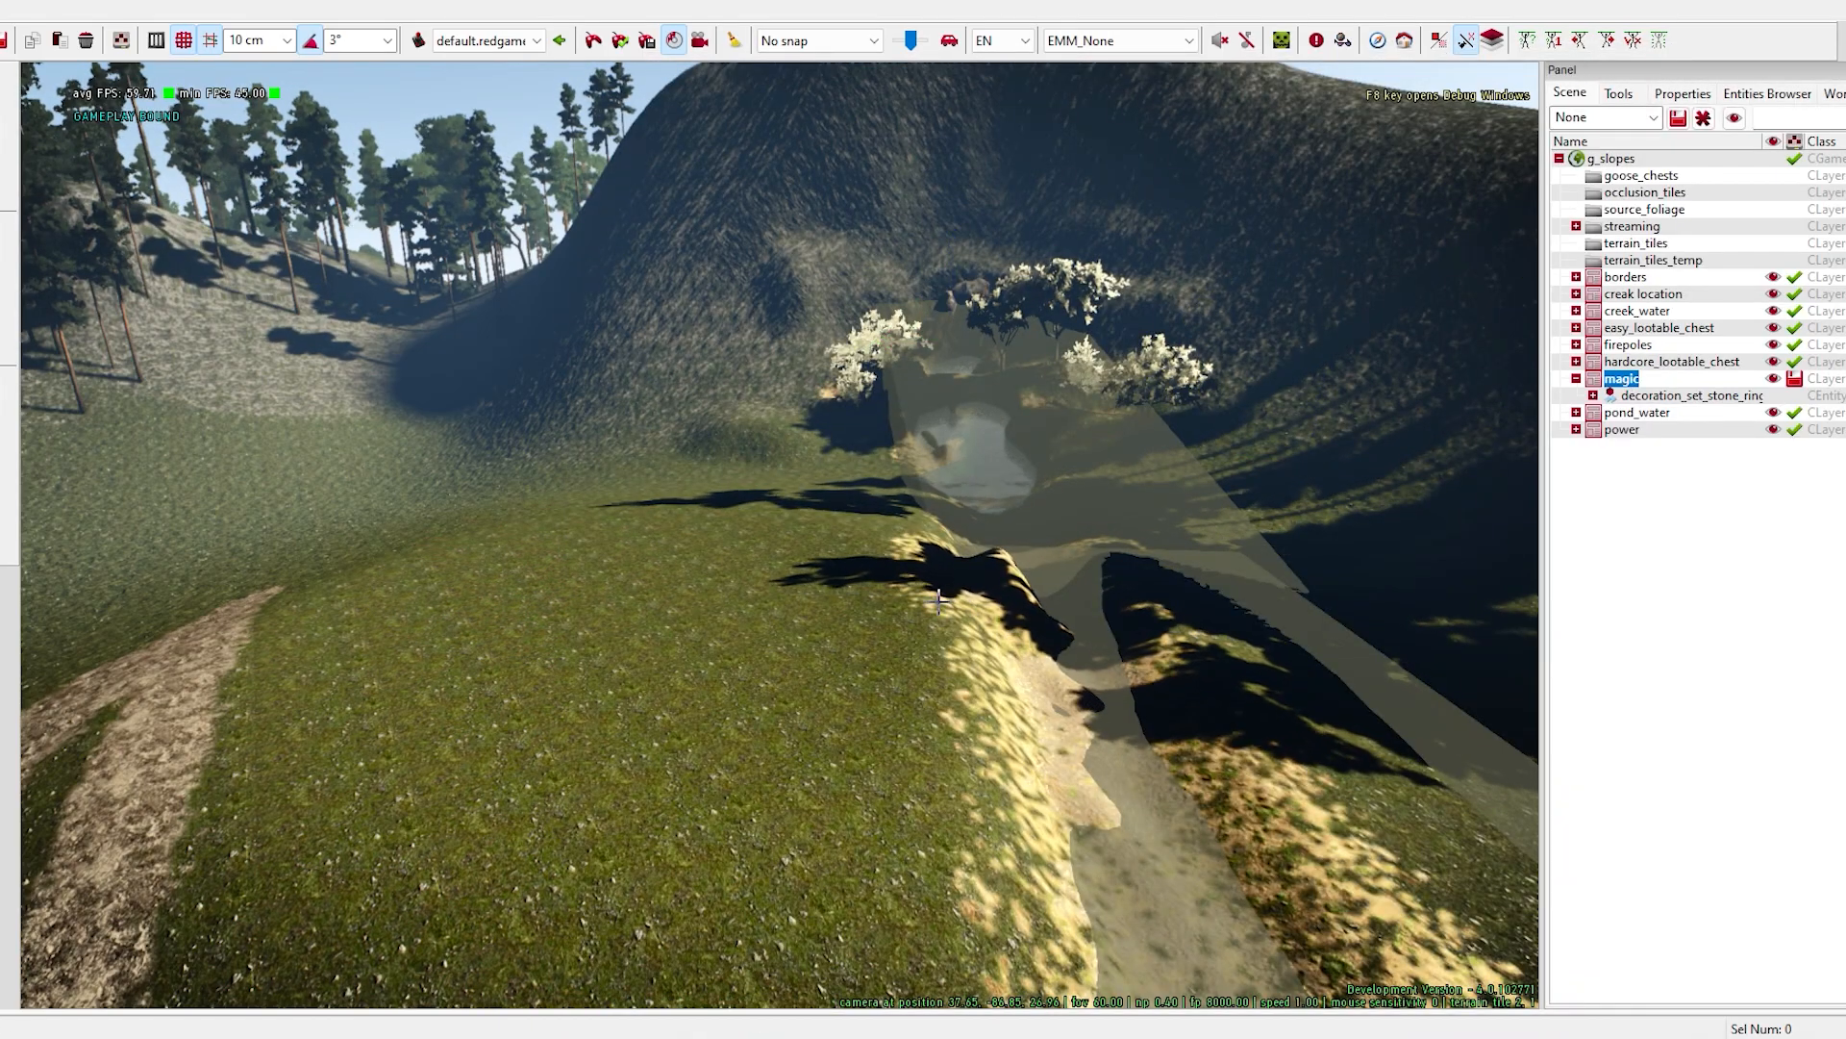
- Place the nov_very_rich_maison_reims house exterior and its matching interior entity on the grass near the dirt path
mouse_move(259, 1037)
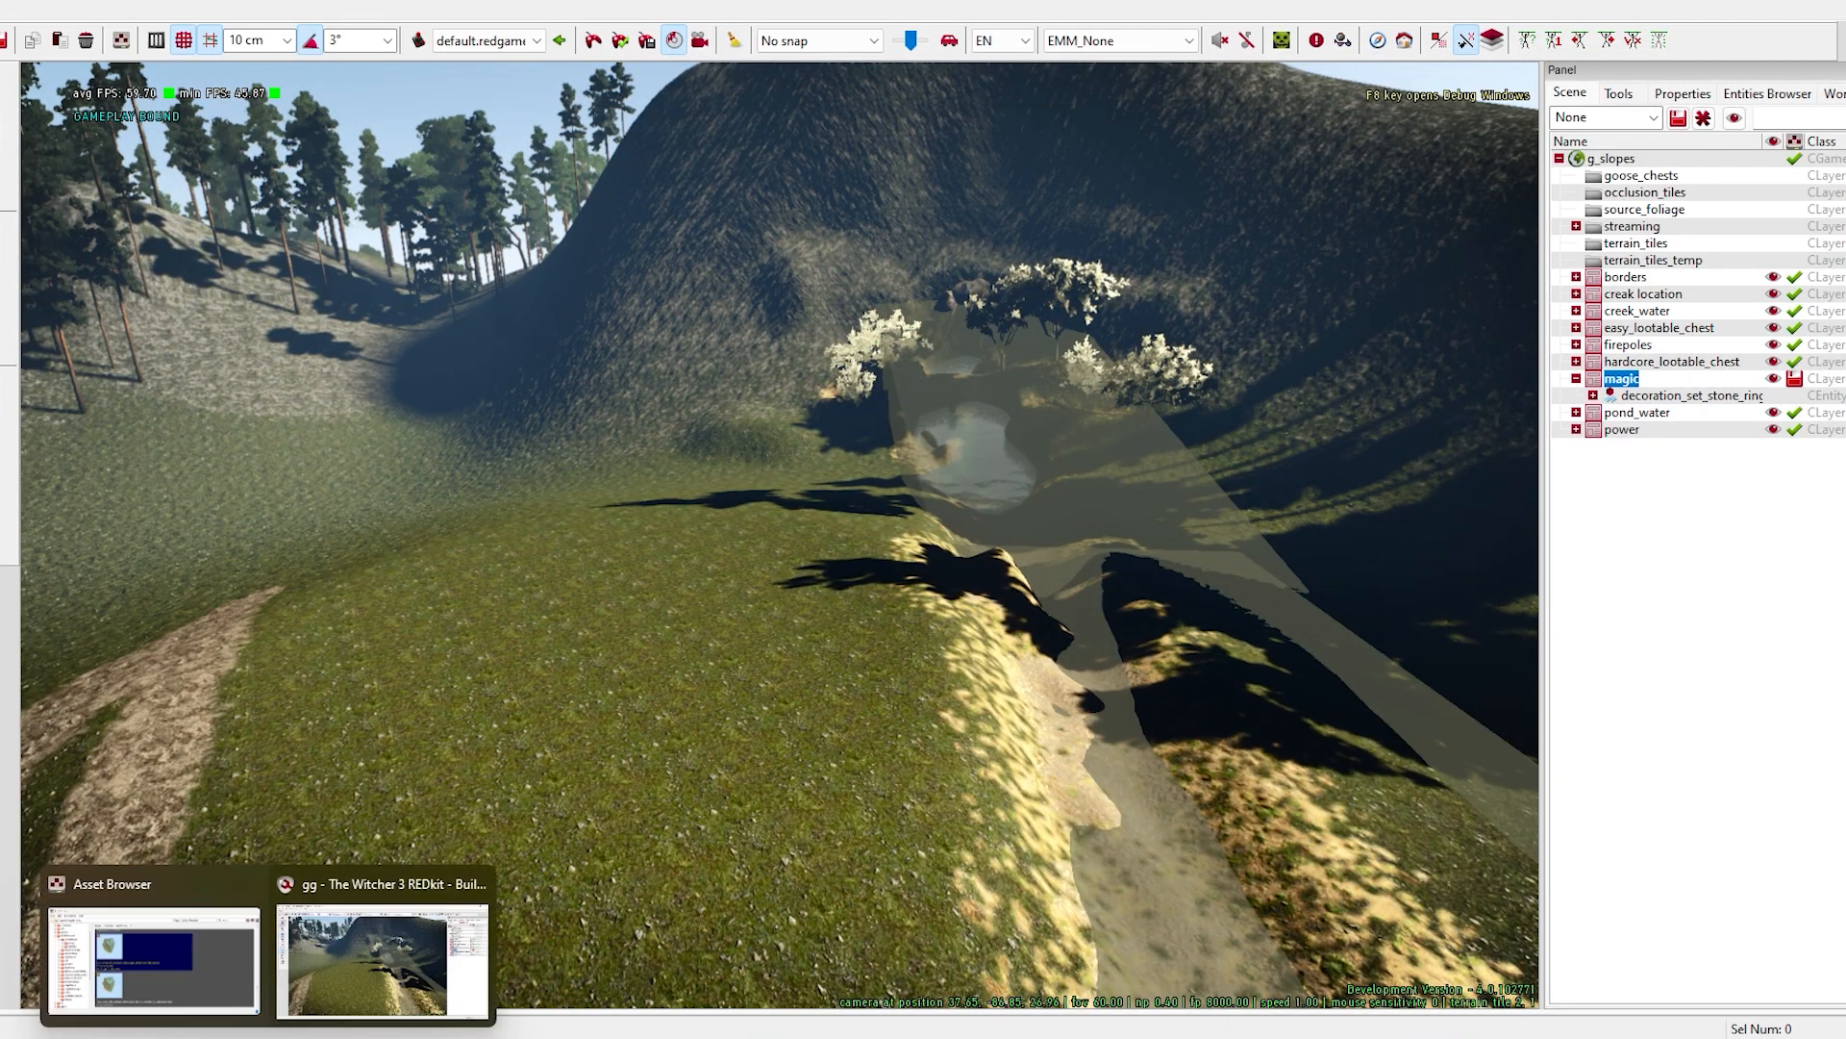
click(149, 962)
drag(1025, 121, 1076, 153)
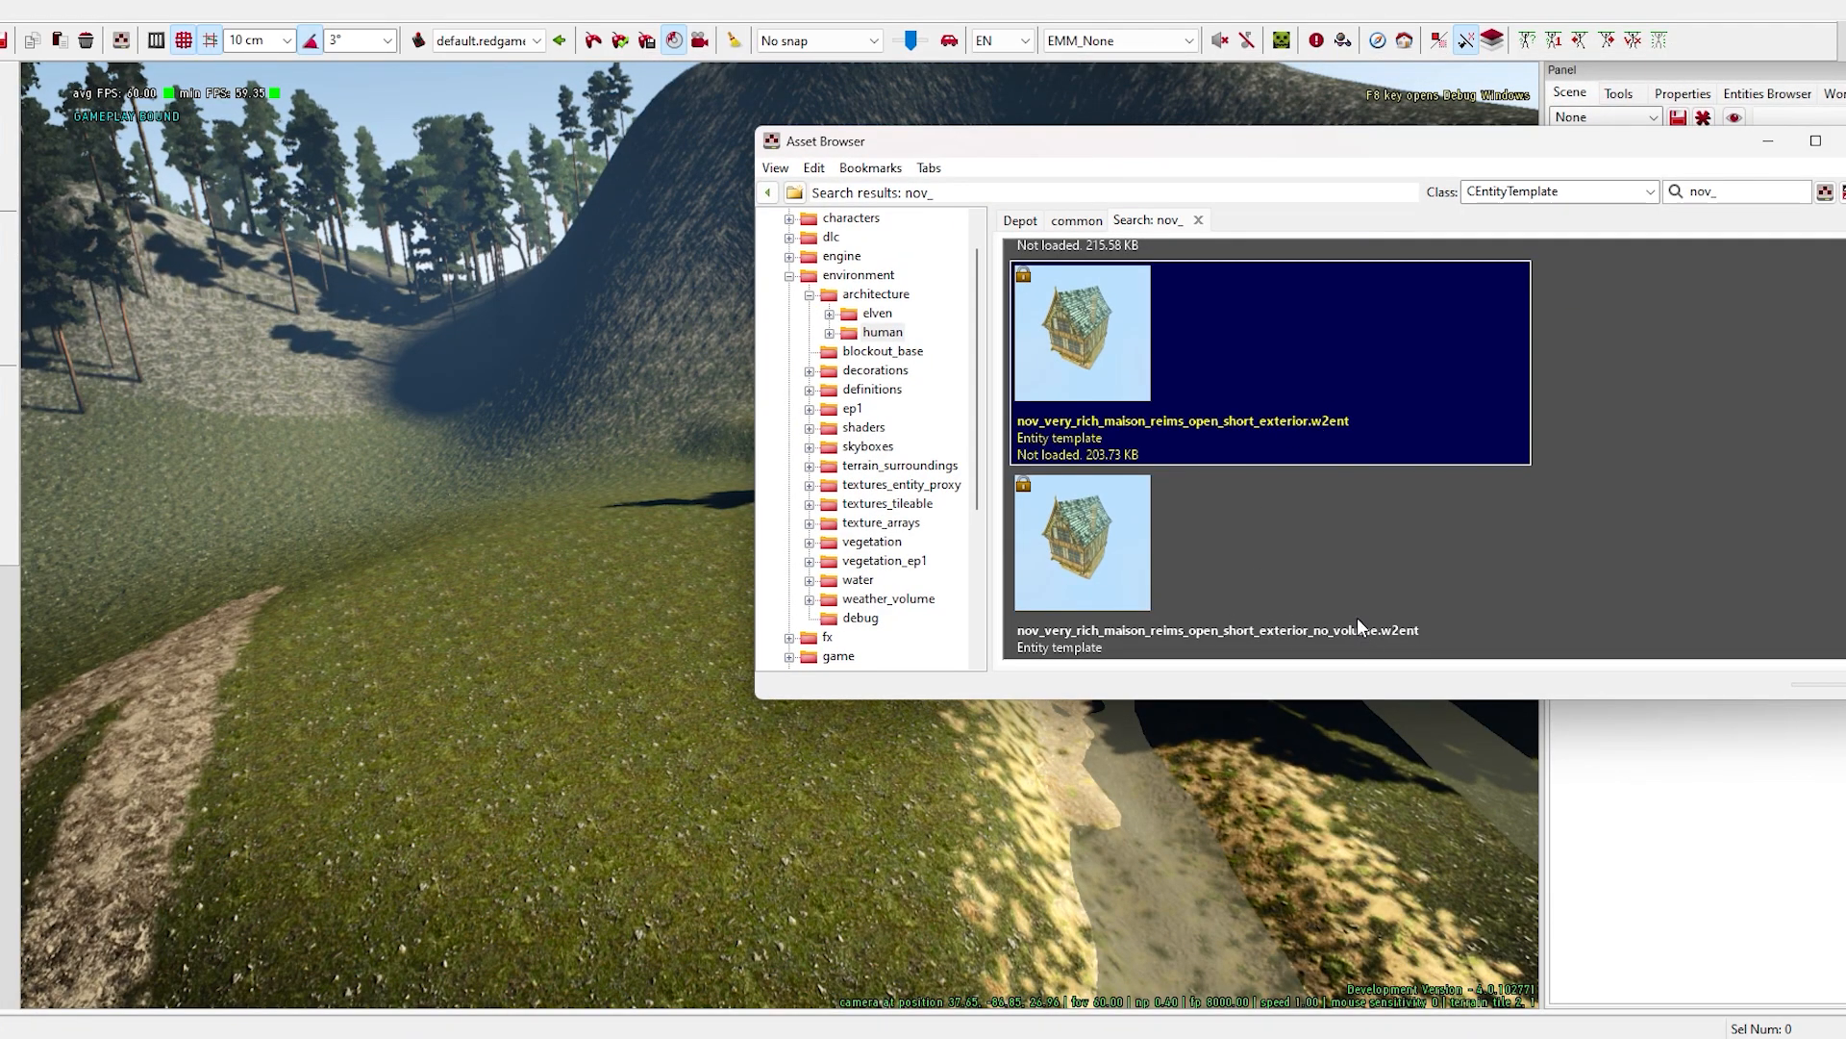
scroll(1358, 621, down, 2)
drag(1063, 505, 649, 582)
drag(1091, 328, 104, 642)
click(1768, 142)
- Reposition the house interior on the grass and move the timber-framed exterior over it
right_drag(847, 548, 834, 534)
drag(753, 570, 752, 576)
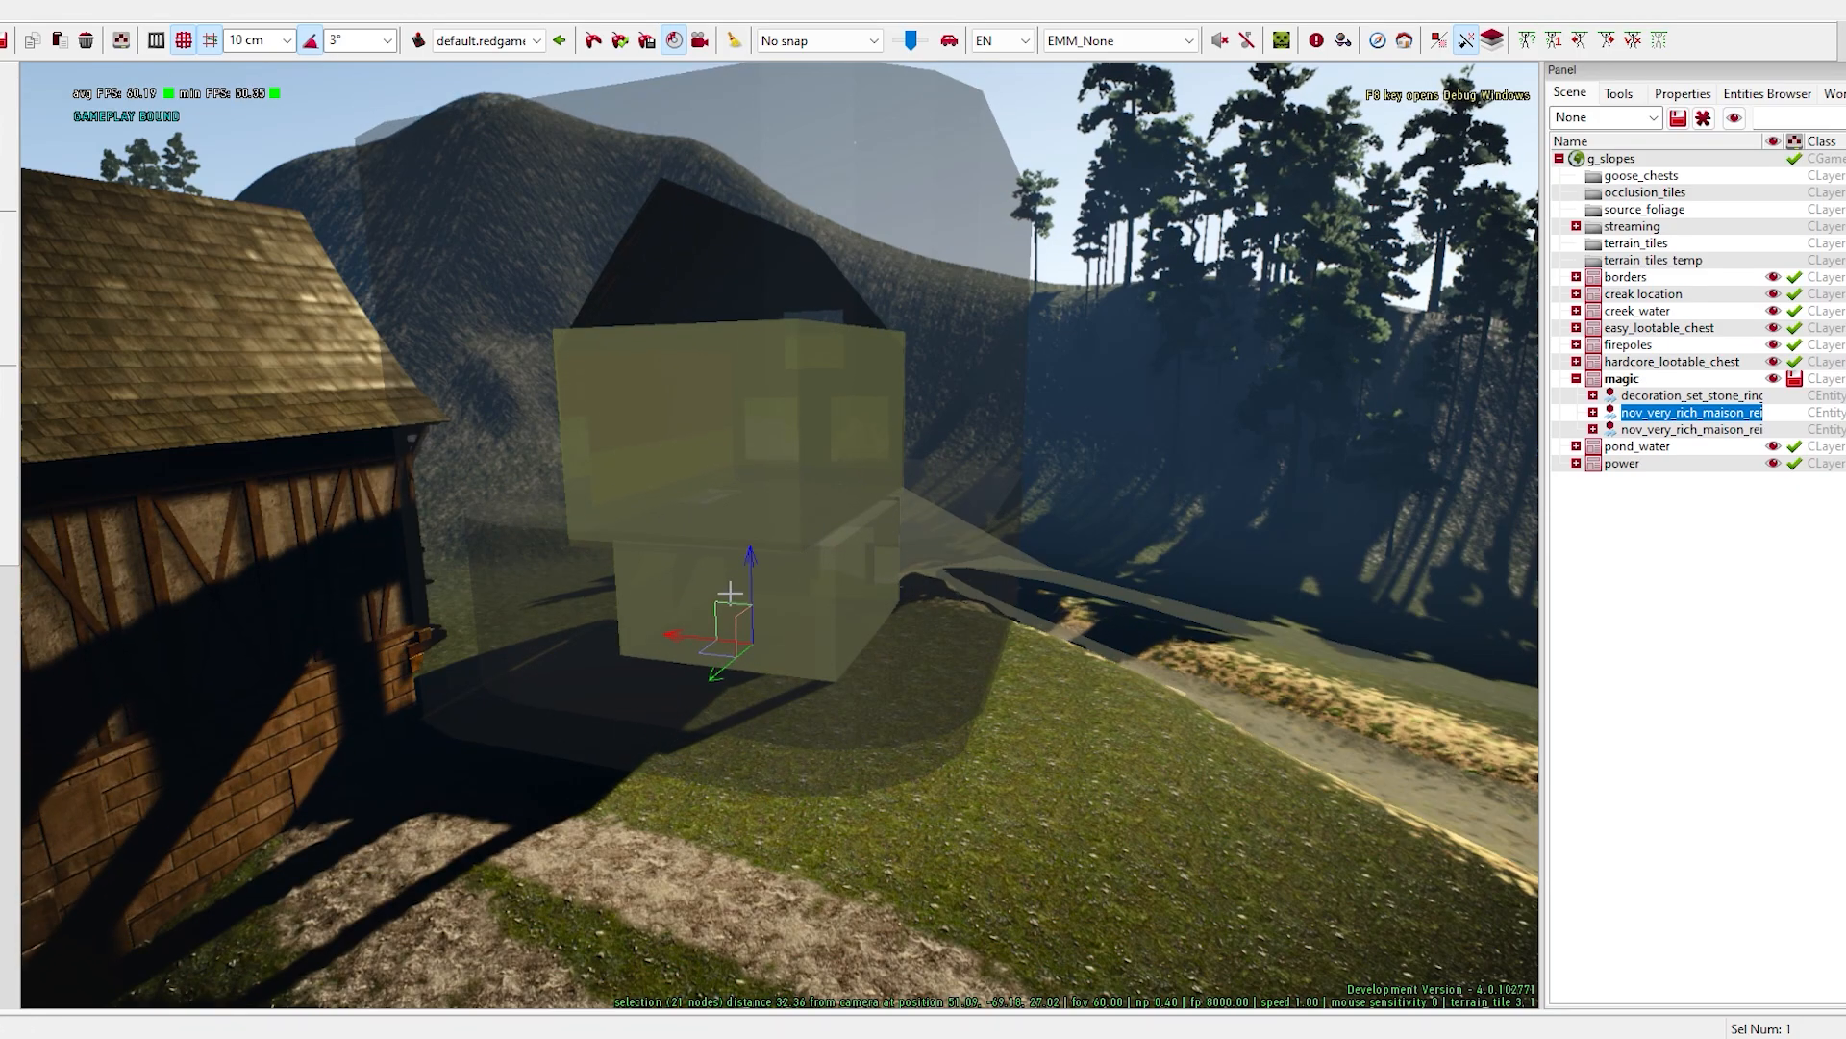
drag(716, 672, 685, 700)
right_drag(684, 701, 582, 688)
click(1695, 430)
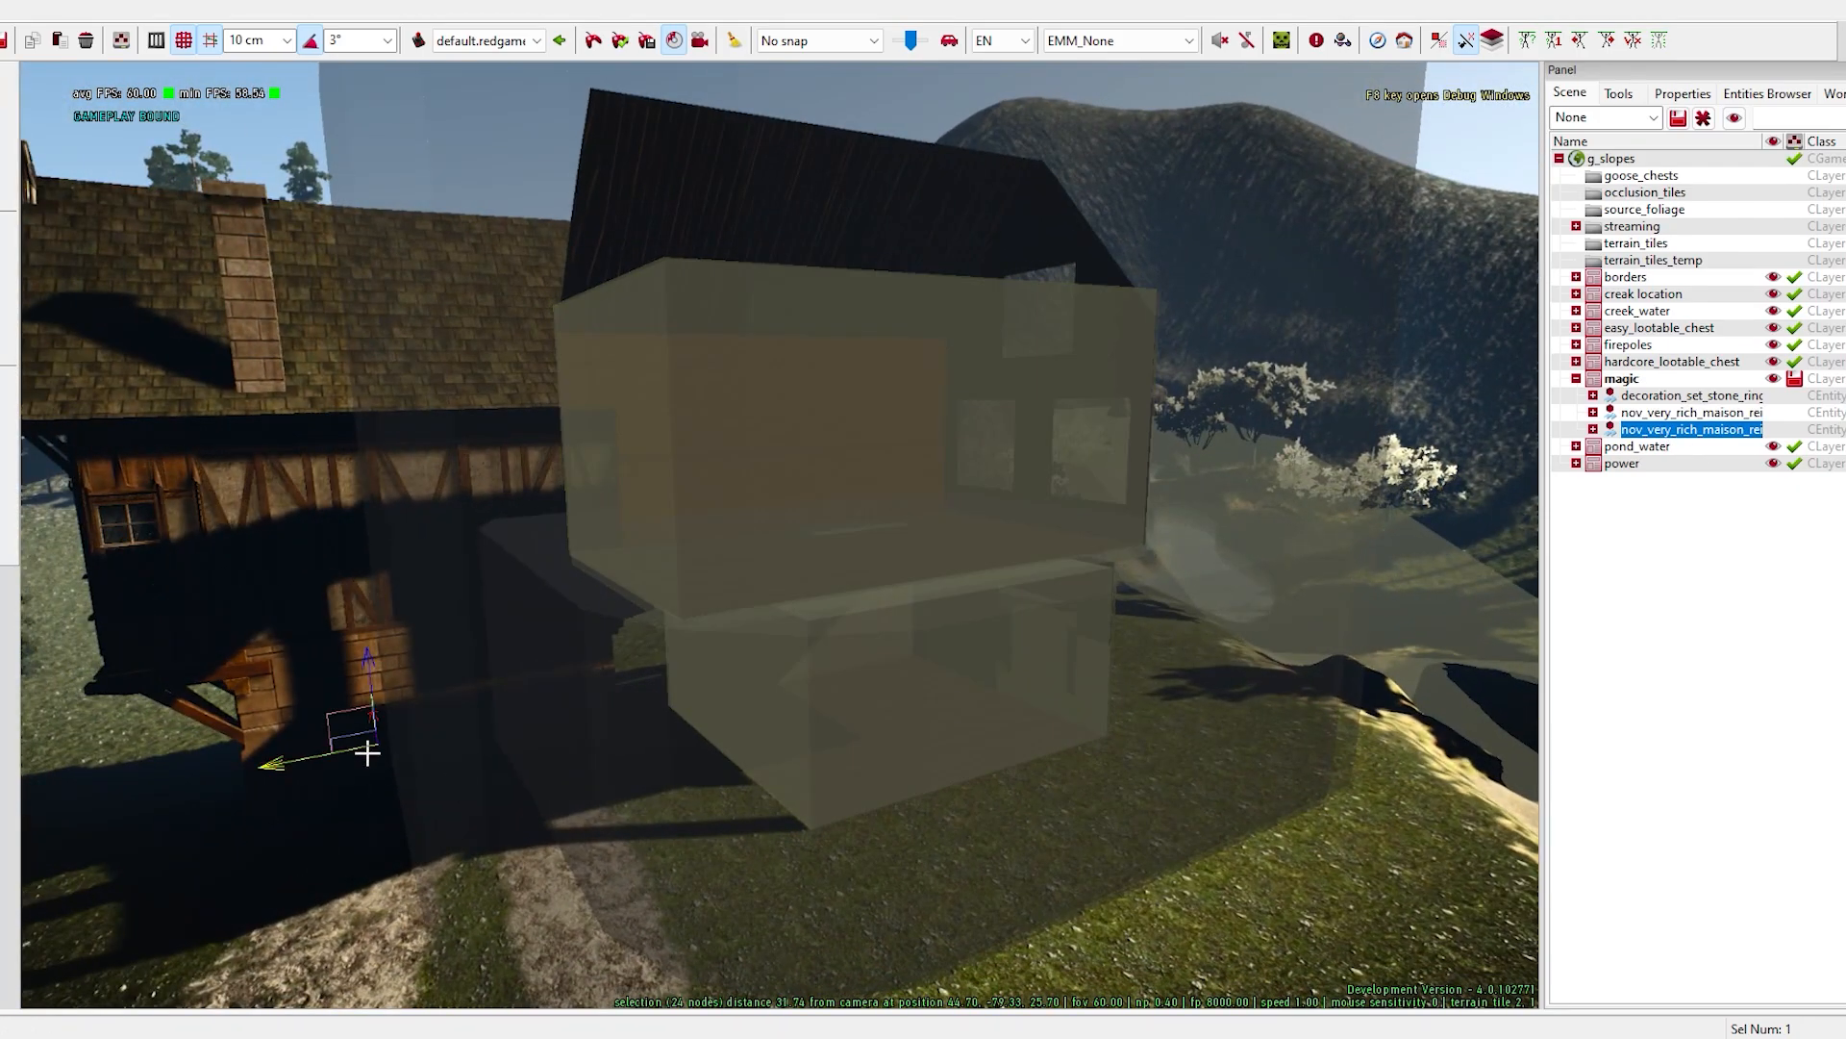
drag(360, 729, 390, 847)
drag(298, 884, 742, 820)
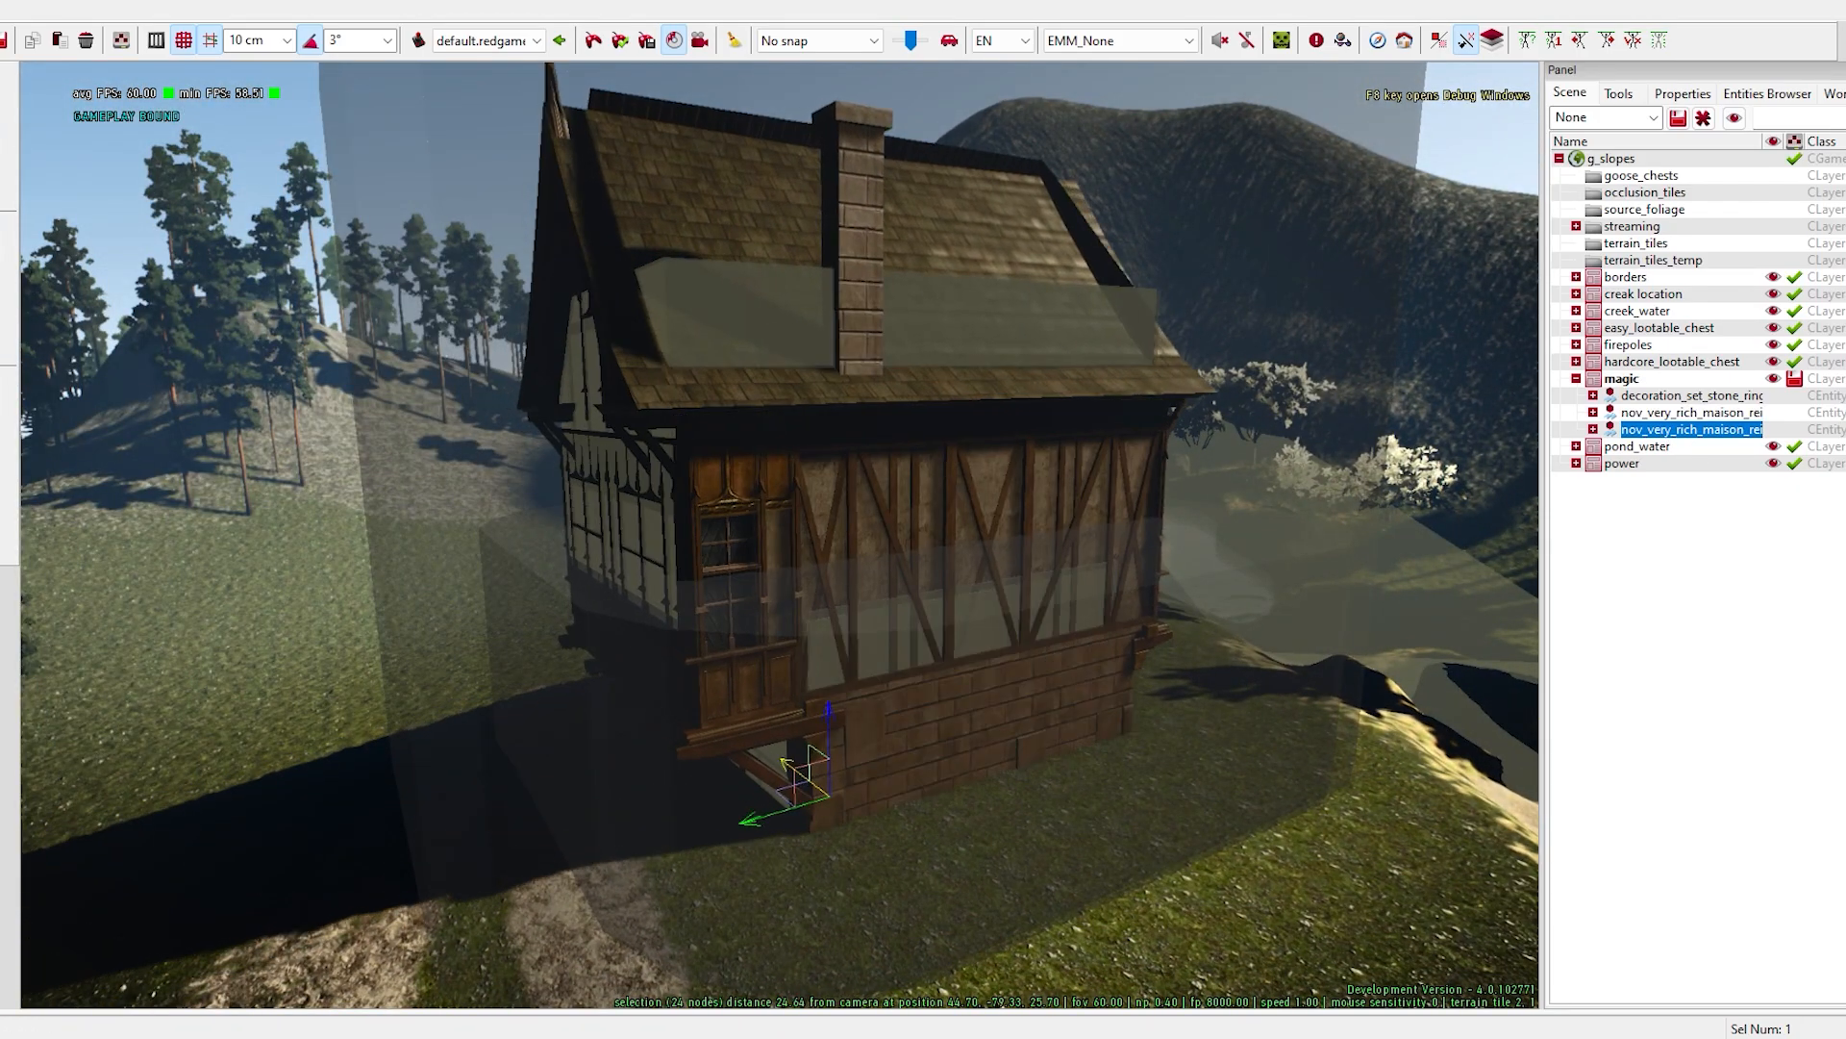
- Adjust the house exterior's height and sideways position so it rests on the ground
key(w)
right_drag(792, 772, 731, 726)
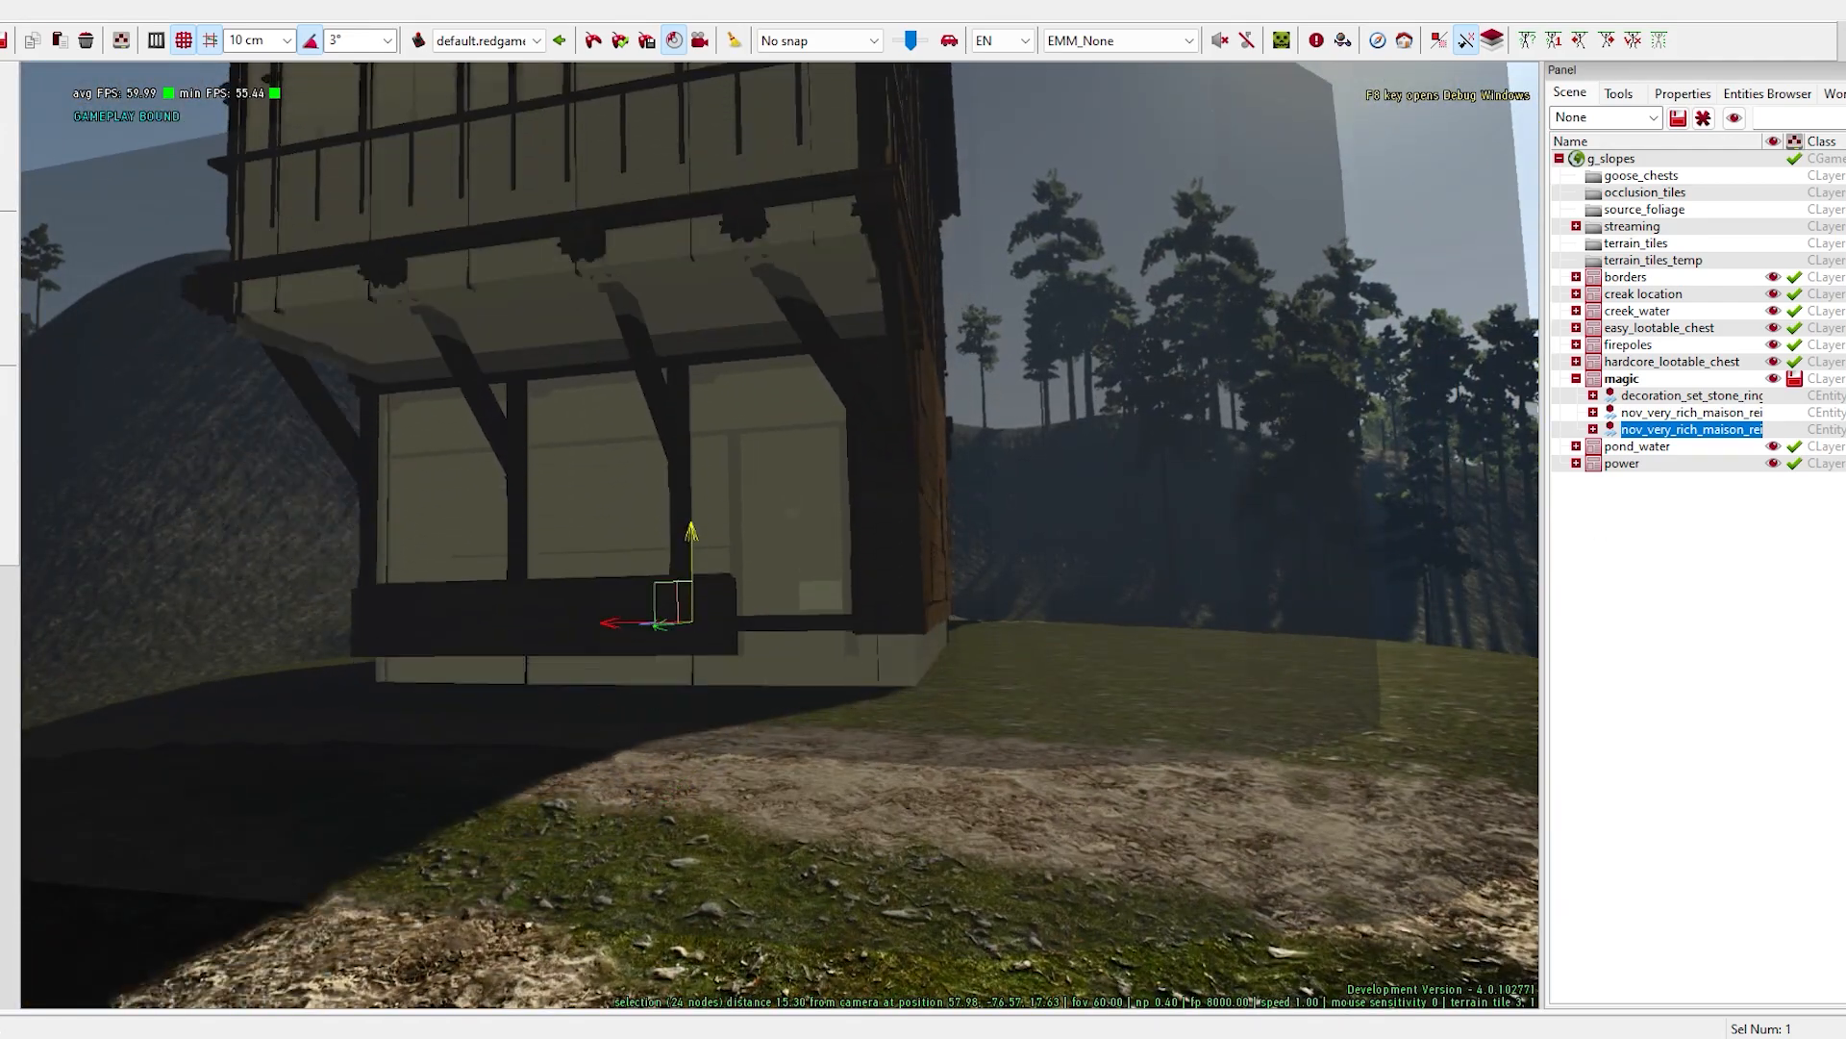
right_drag(529, 615, 529, 575)
drag(705, 679, 535, 679)
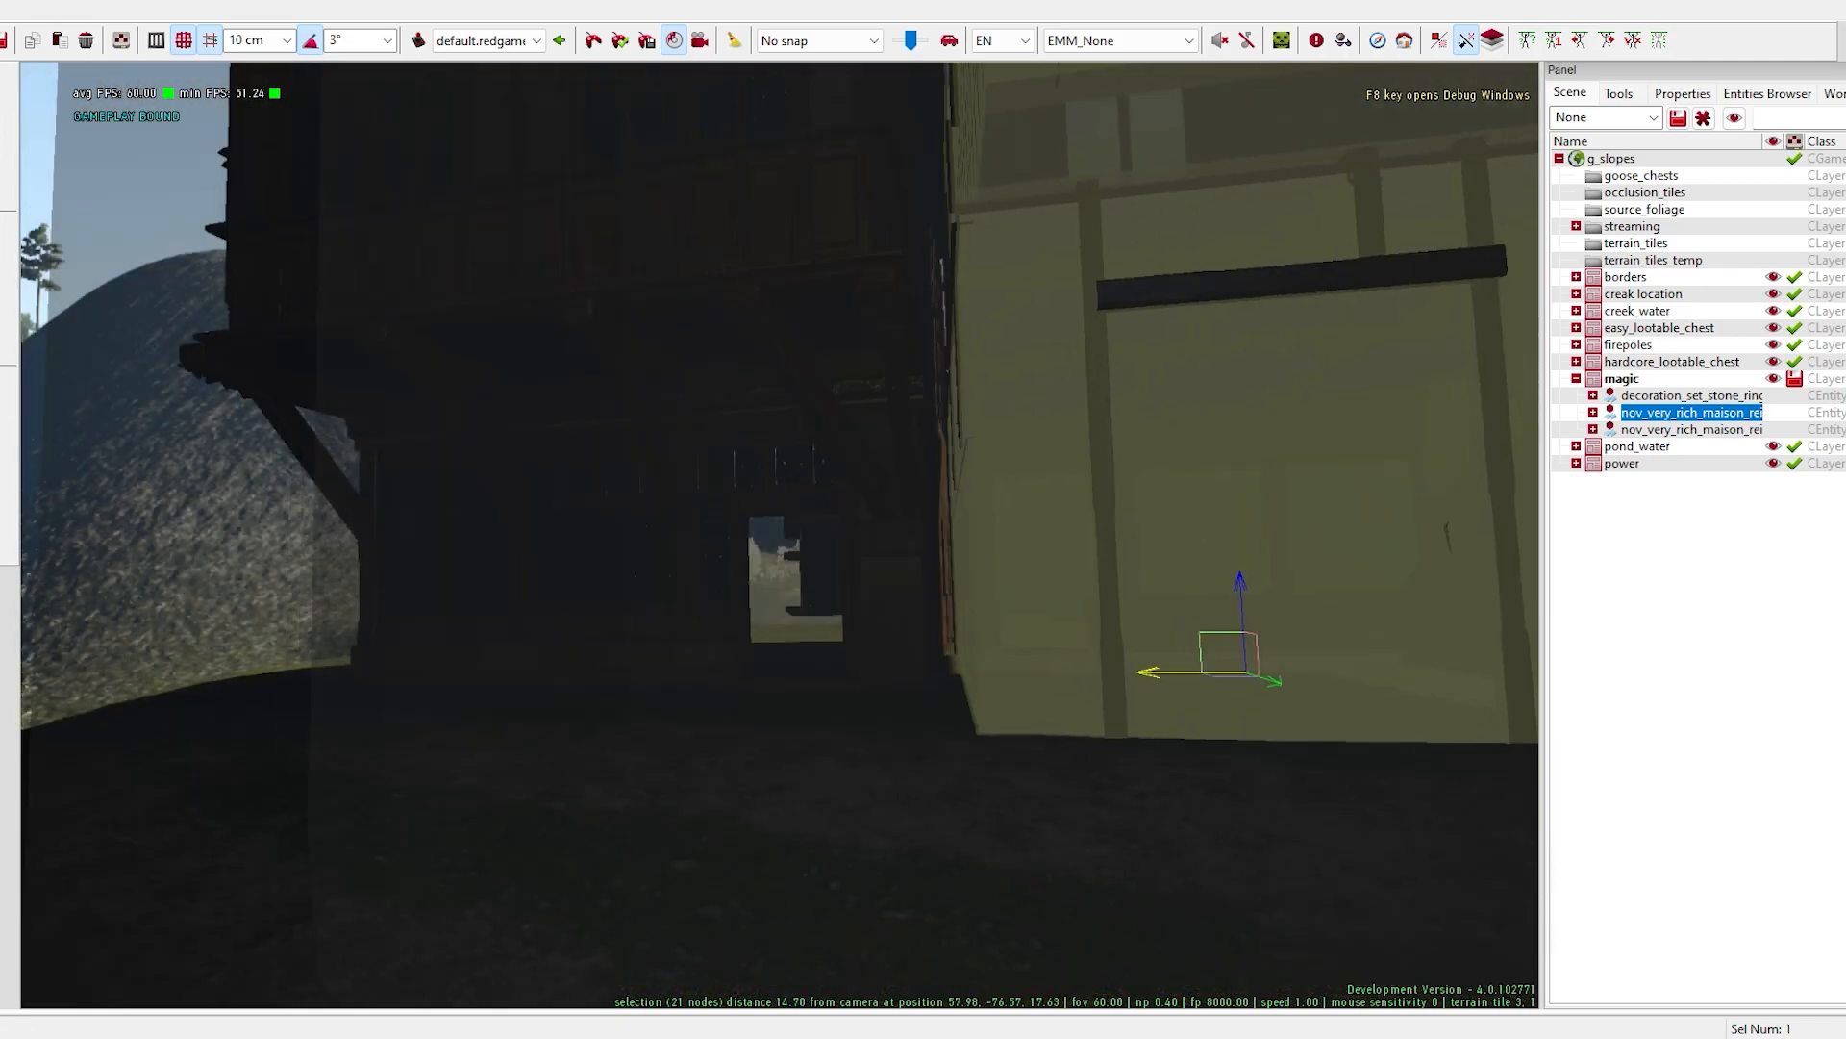
right_drag(715, 639, 91, 605)
key(w)
key(s)
- Rotate the house interior to match the orientation of the exterior
key(space)
drag(834, 556, 671, 553)
right_drag(672, 553, 481, 904)
key(w)
drag(462, 967, 510, 965)
right_drag(509, 966, 796, 598)
key(s)
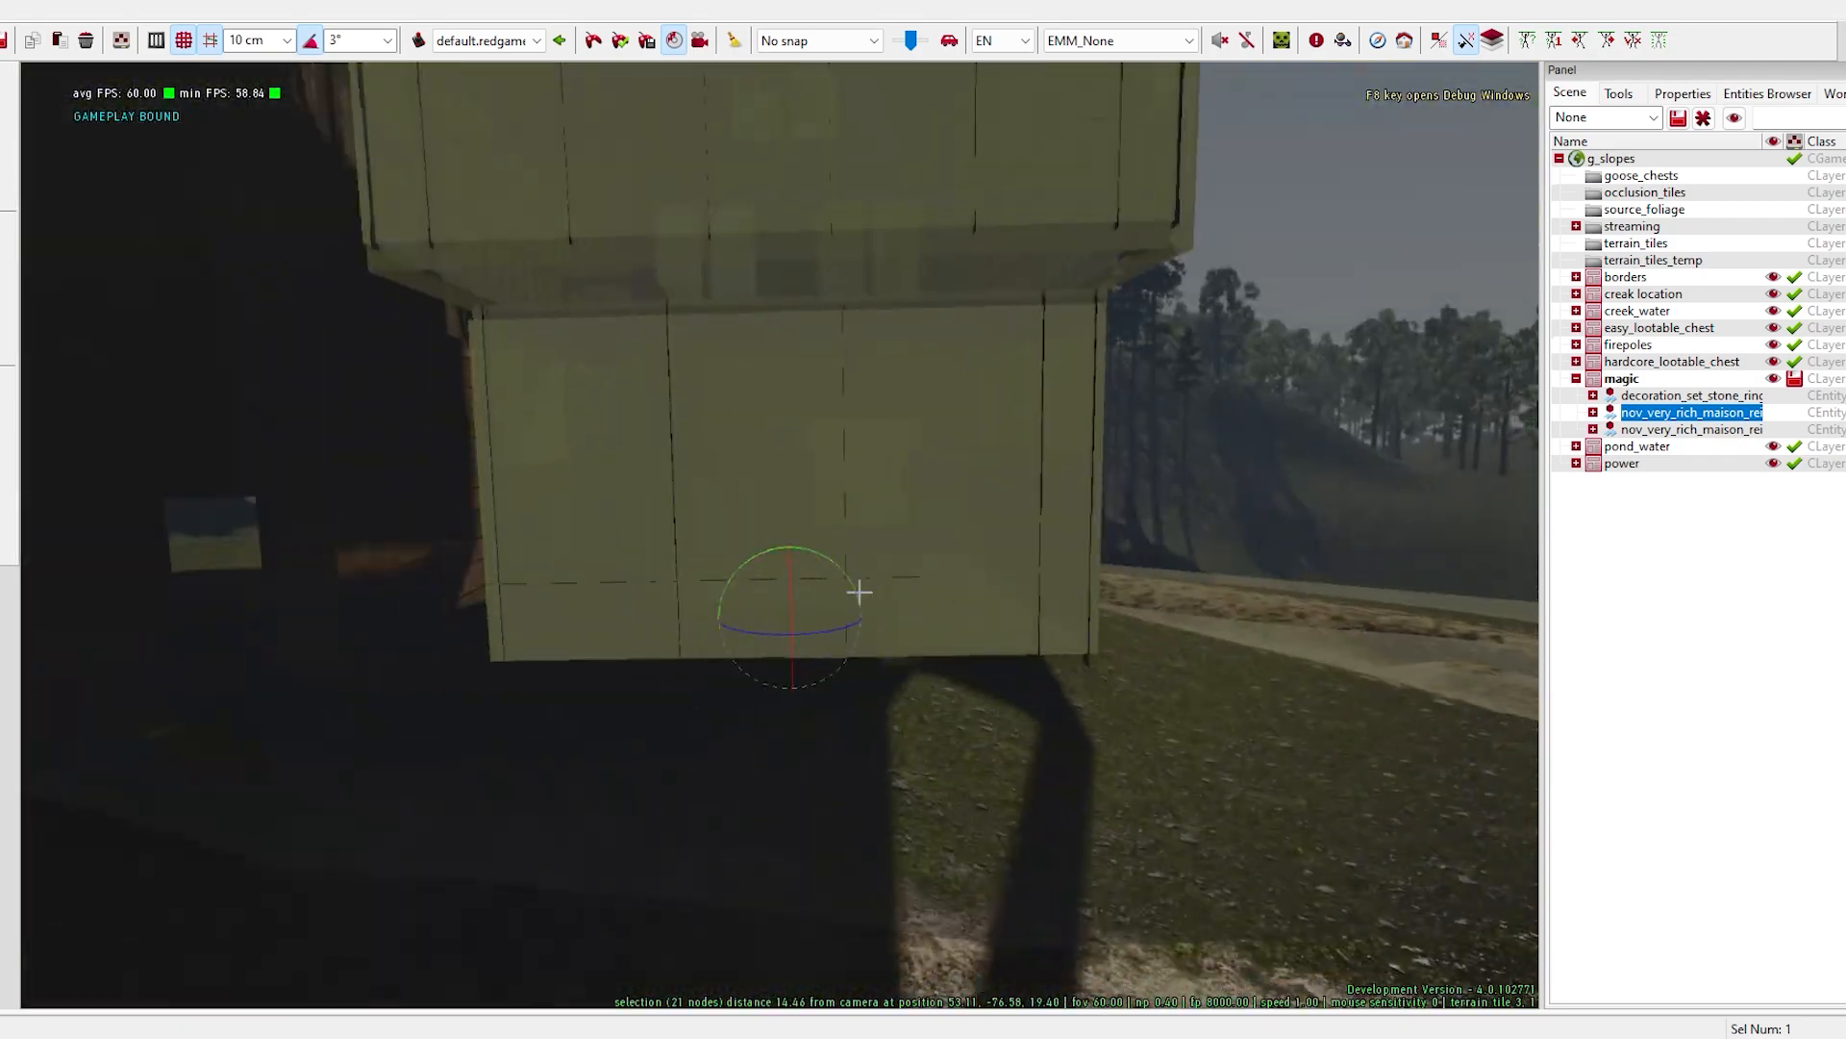
drag(718, 625, 633, 625)
right_drag(633, 625, 77, 673)
- Fine-tune the interior's position so its walls, door and windows line up with the exterior
key(w)
key(w)
key(w)
key(s)
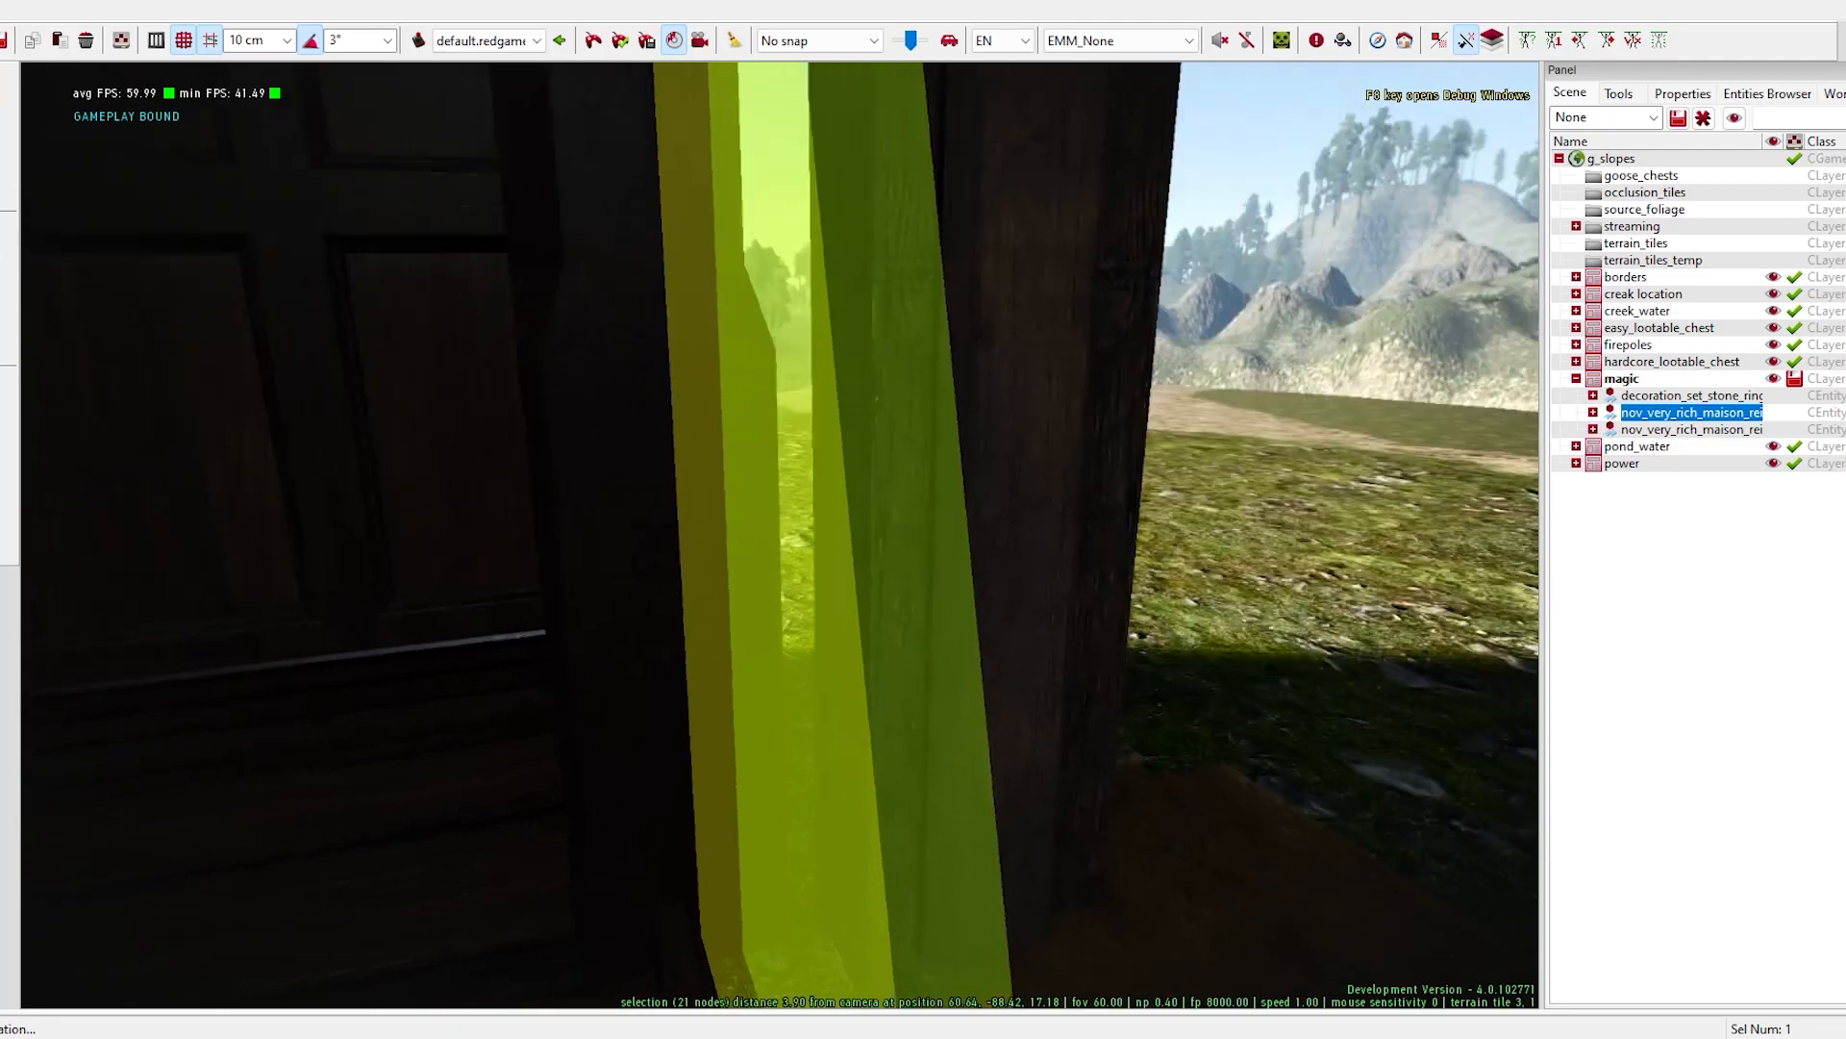
key(w)
right_drag(779, 538, 711, 539)
key(s)
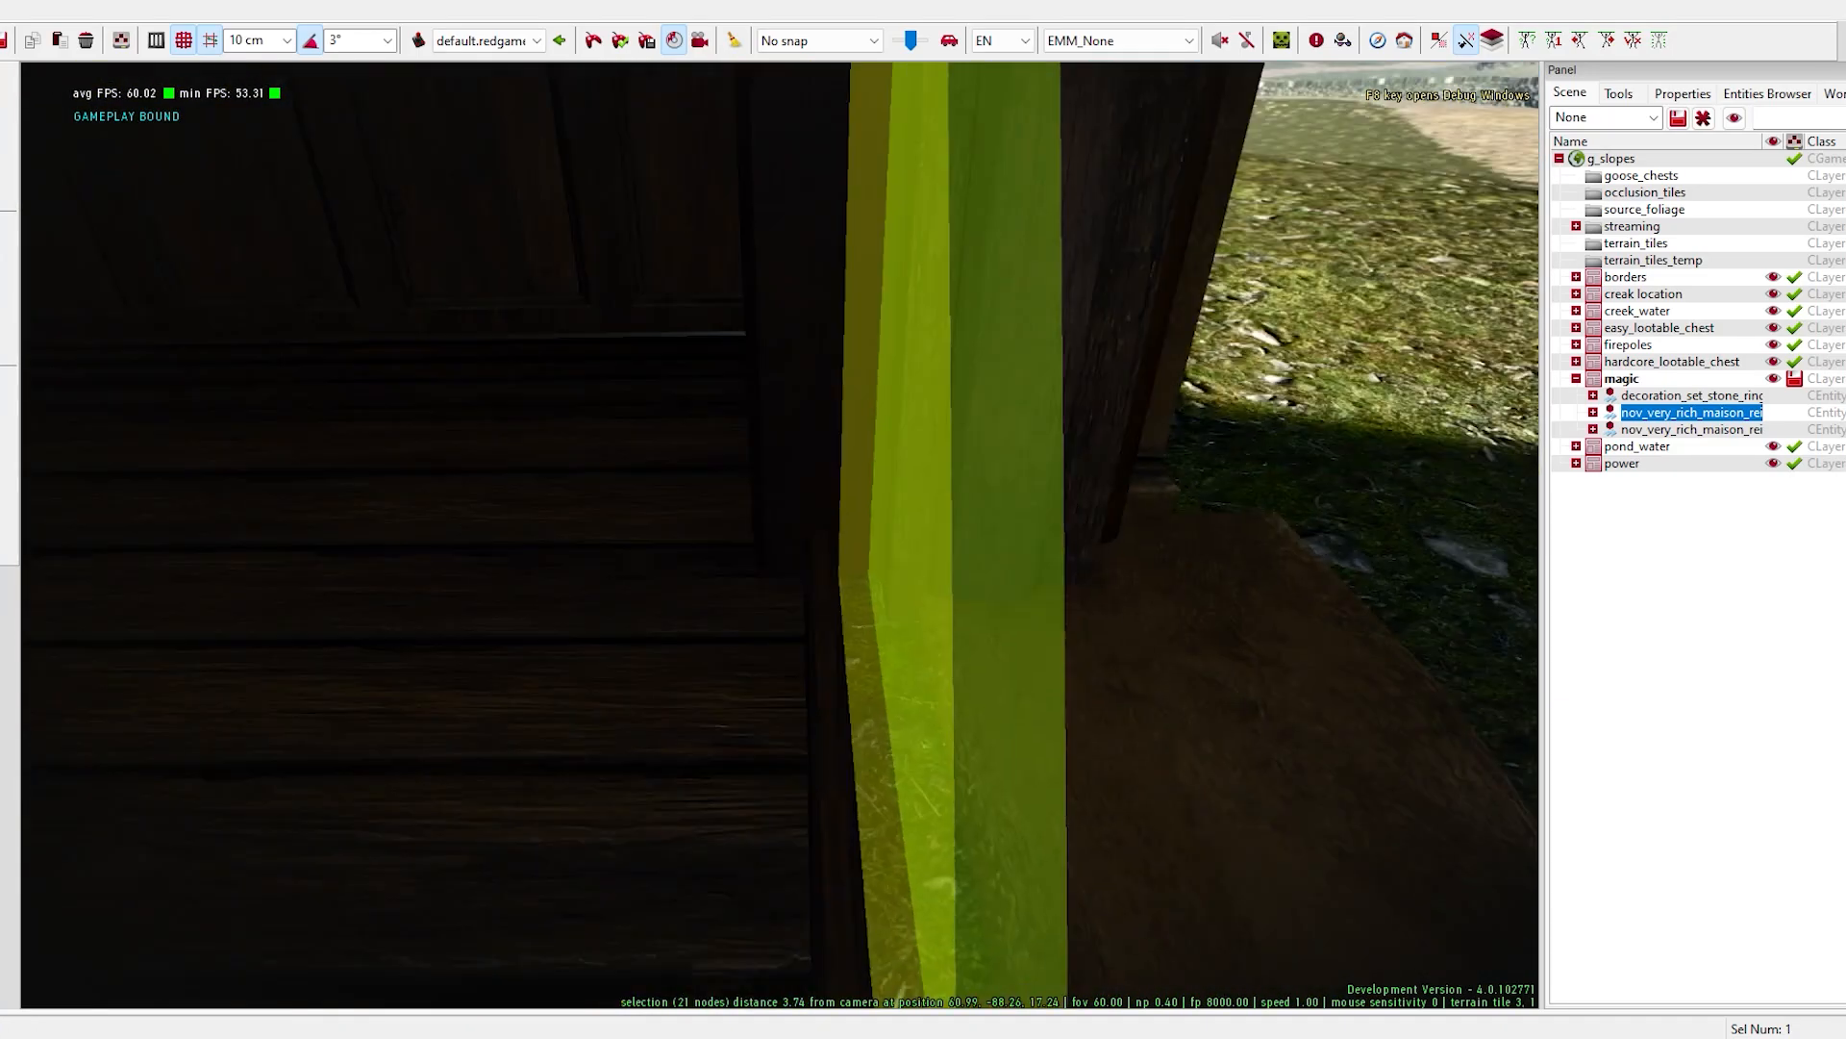
right_drag(779, 539, 764, 481)
key(d)
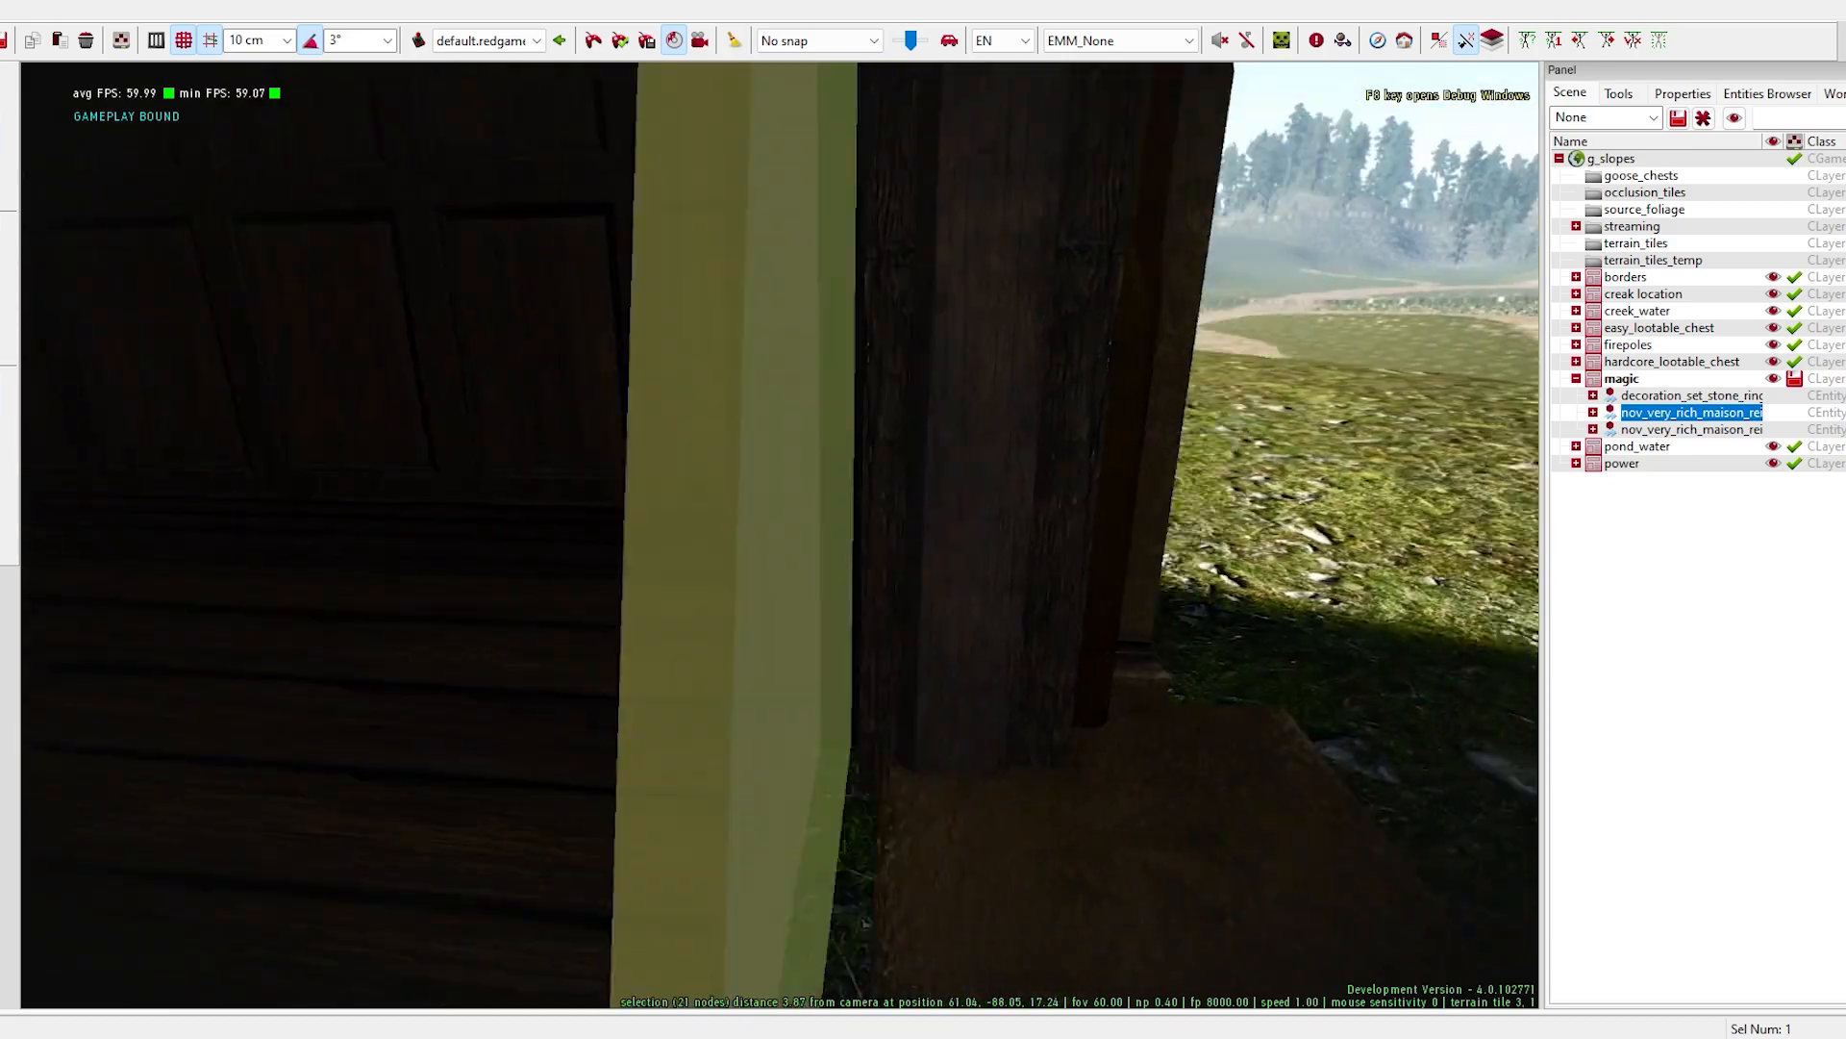
right_drag(890, 486, 1174, 404)
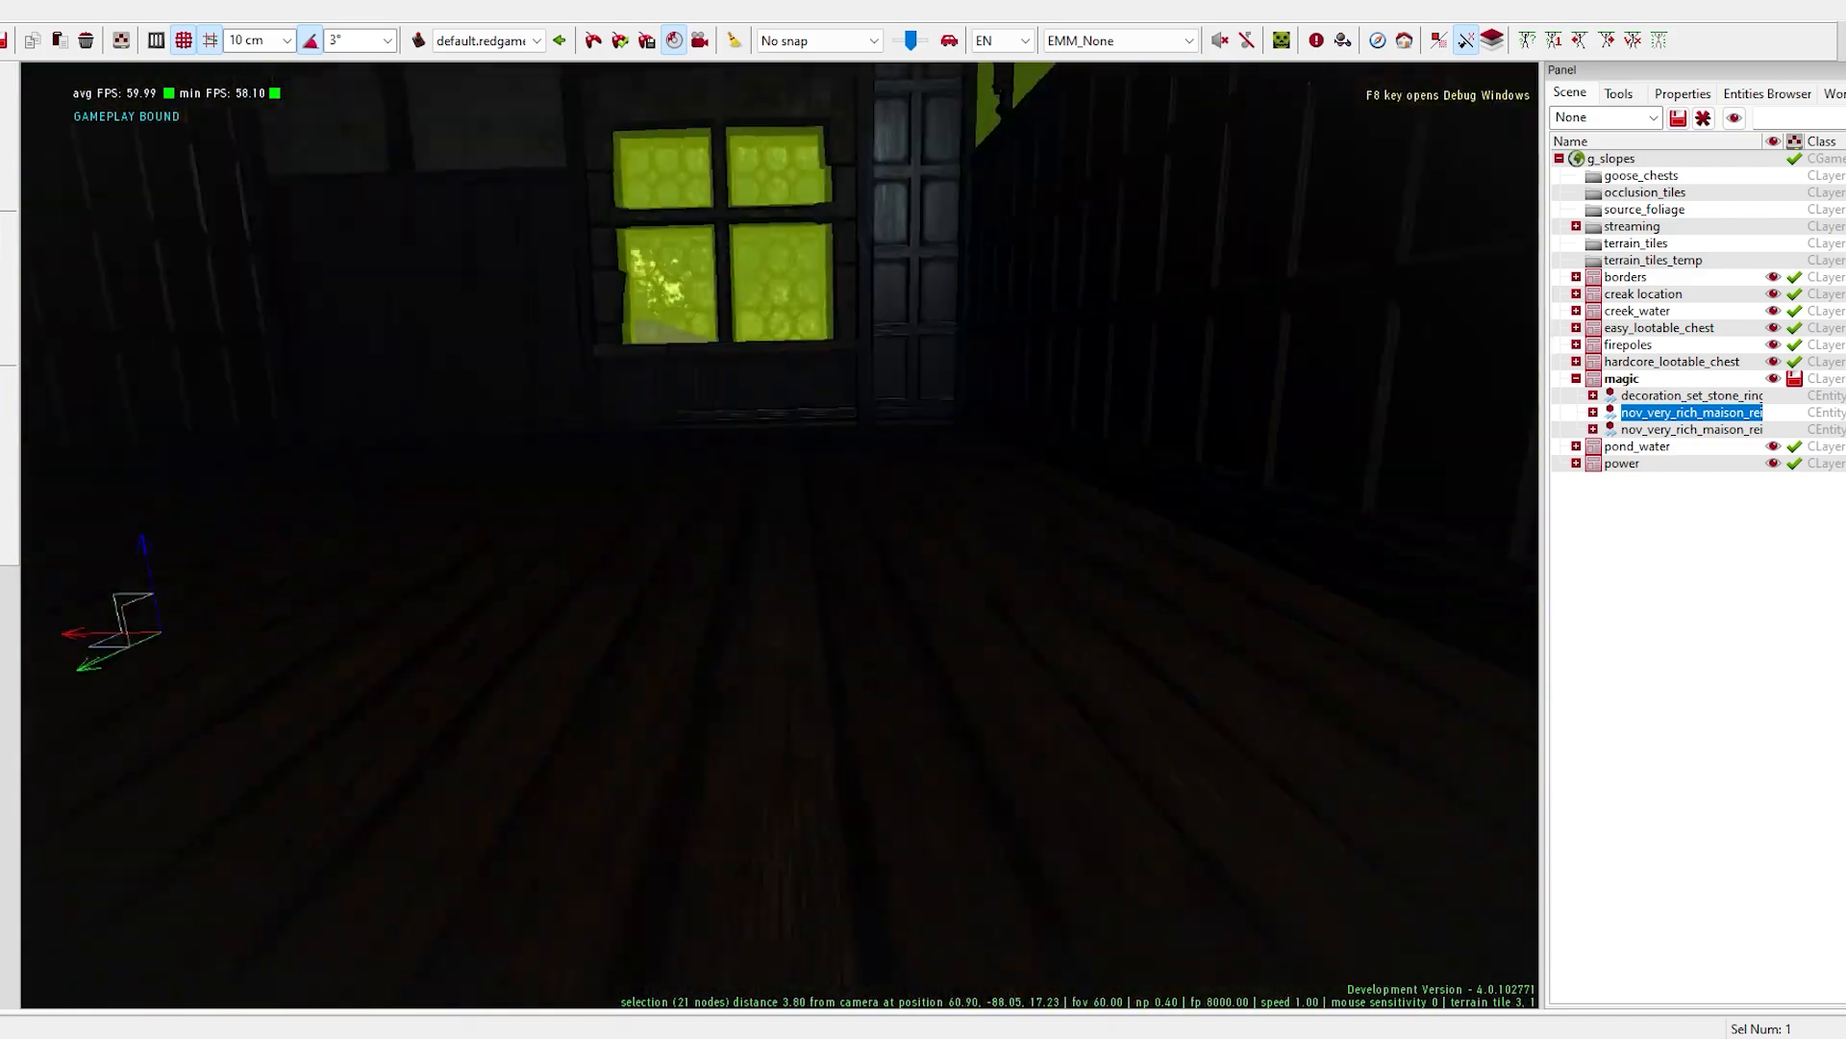
right_drag(890, 487, 1043, 758)
key(s)
right_drag(1115, 539, 990, 365)
key(s)
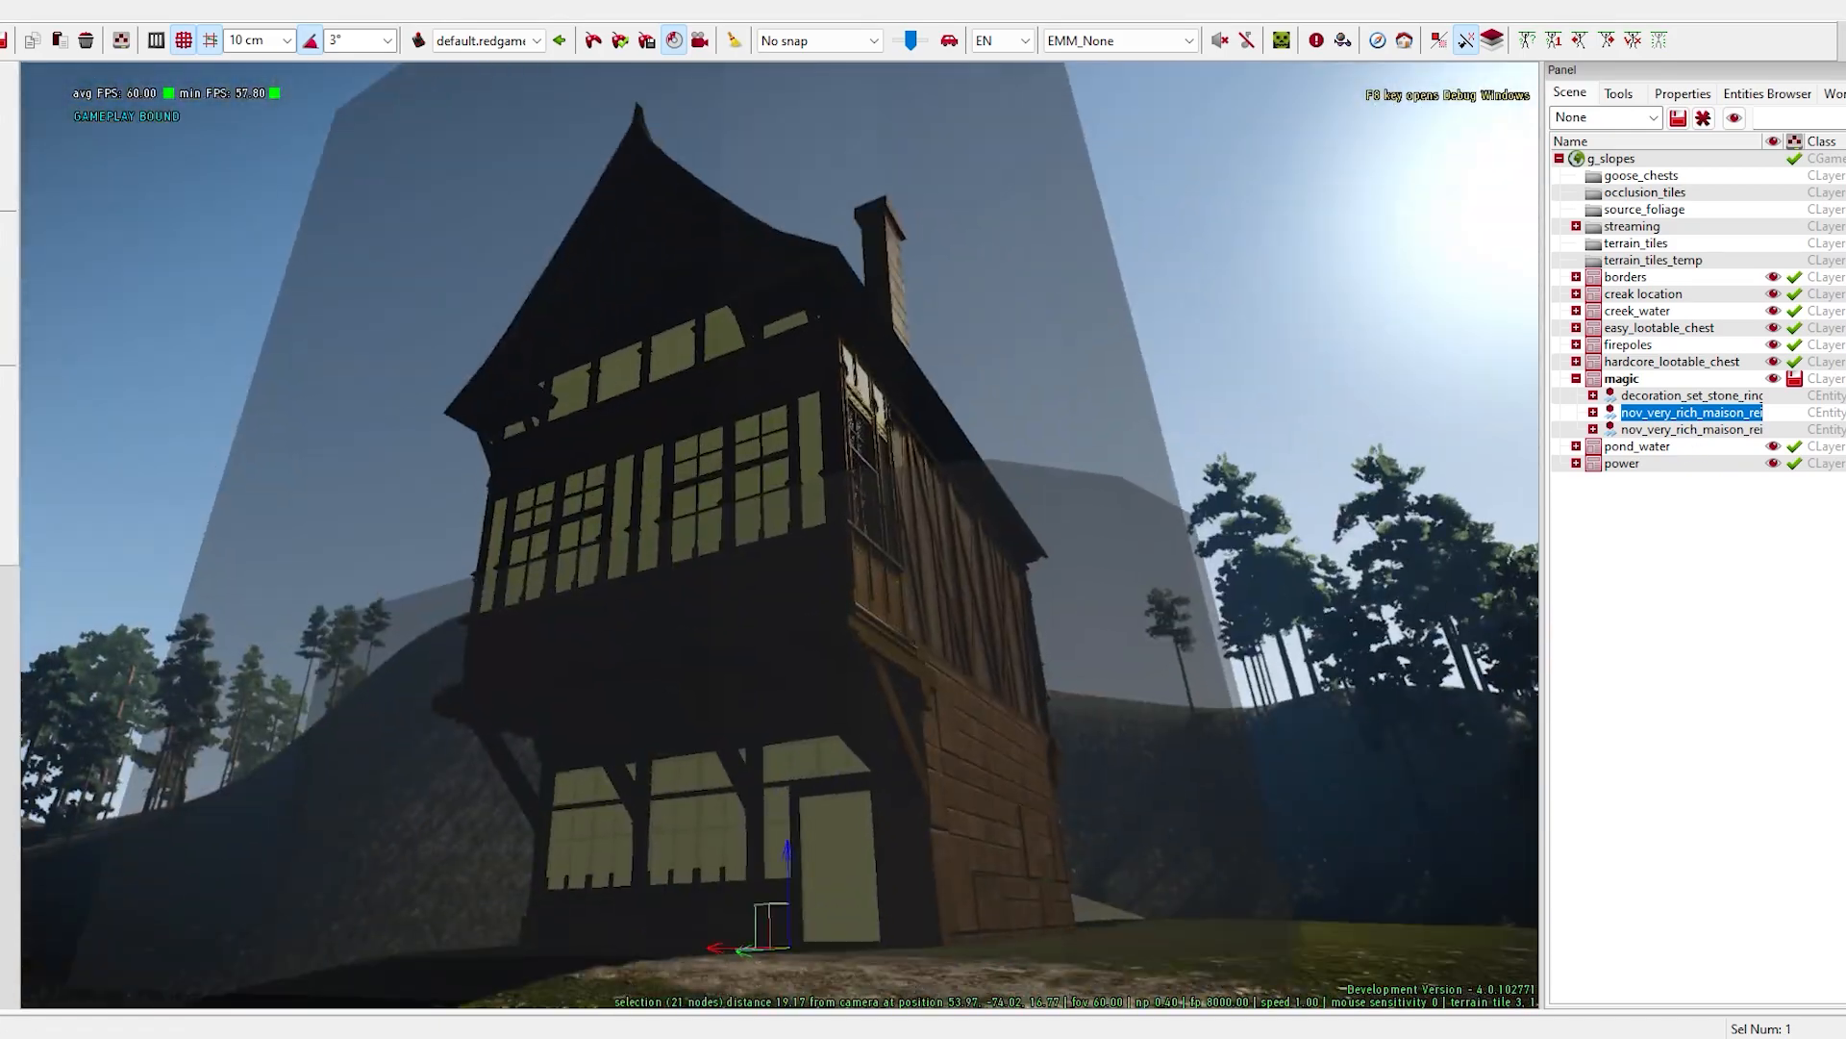
- Select the interior and exterior house entities together and save the magic layer
drag(803, 952, 1375, 952)
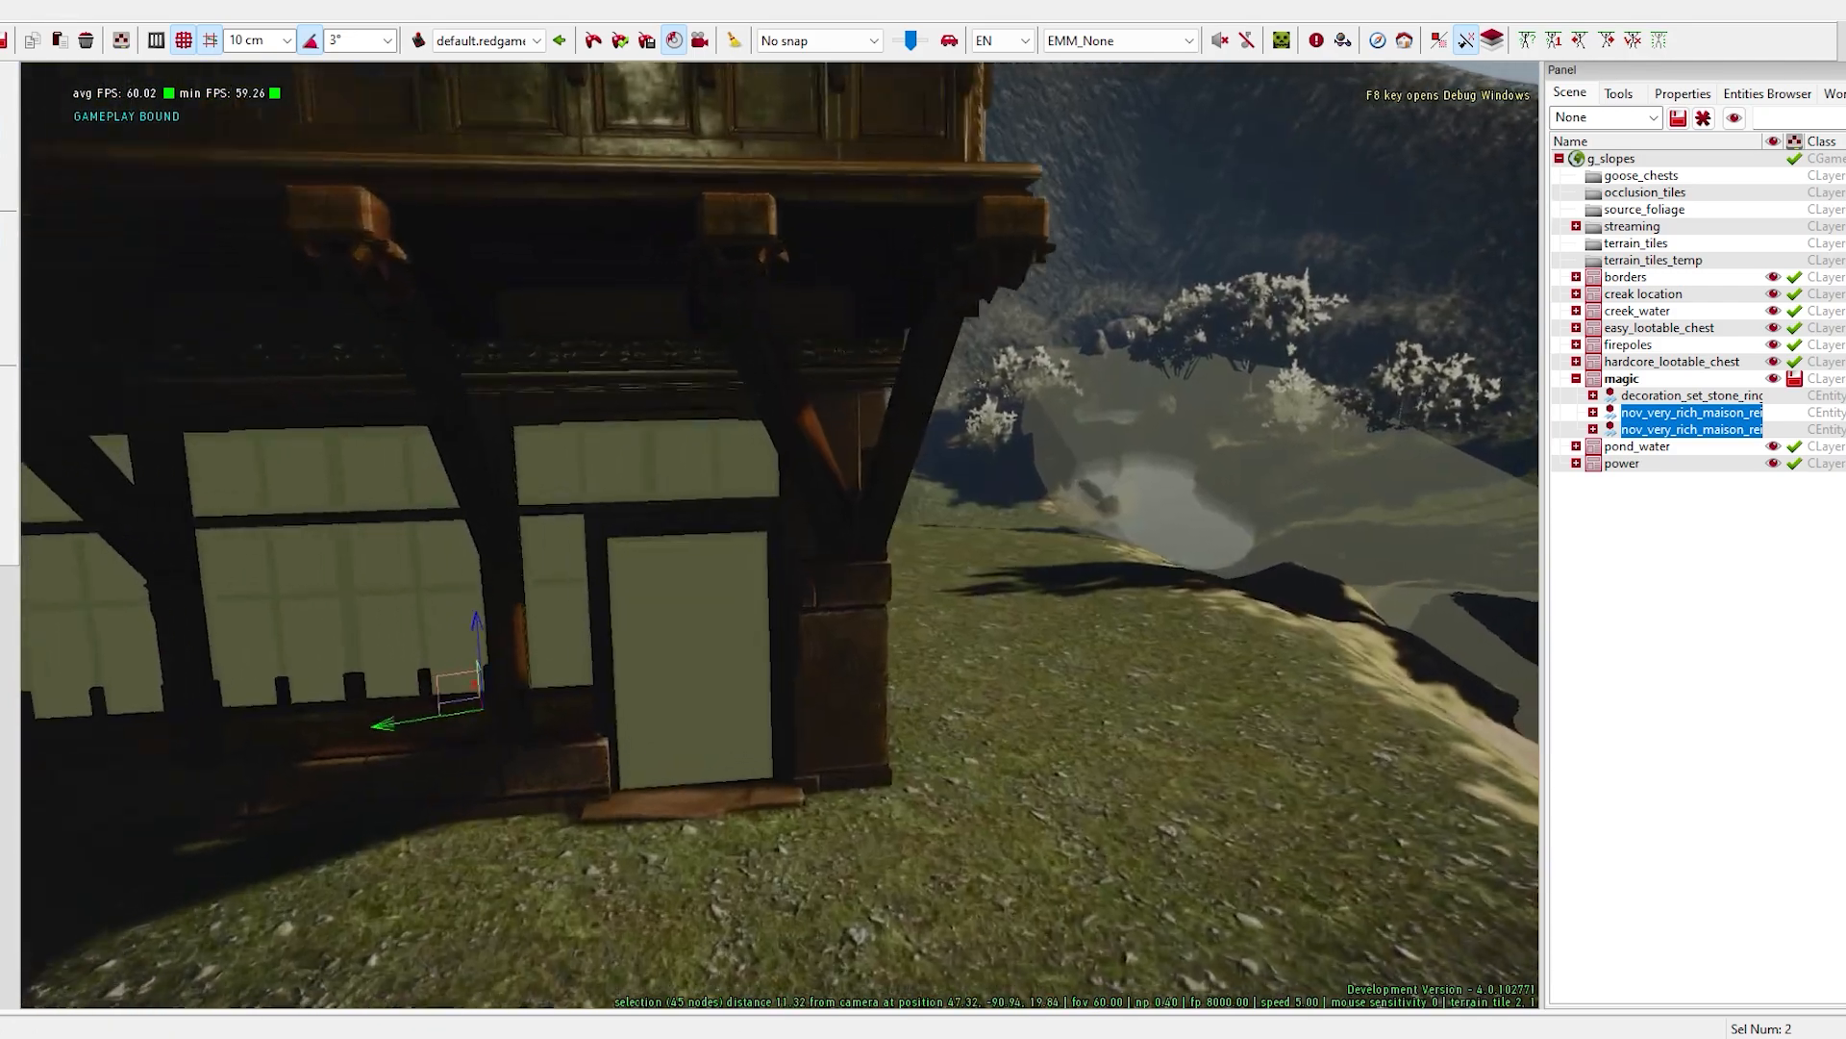
key(w)
mouse_move(1137, 741)
right_down()
mouse_move(1130, 711)
mouse_move(1137, 741)
right_up()
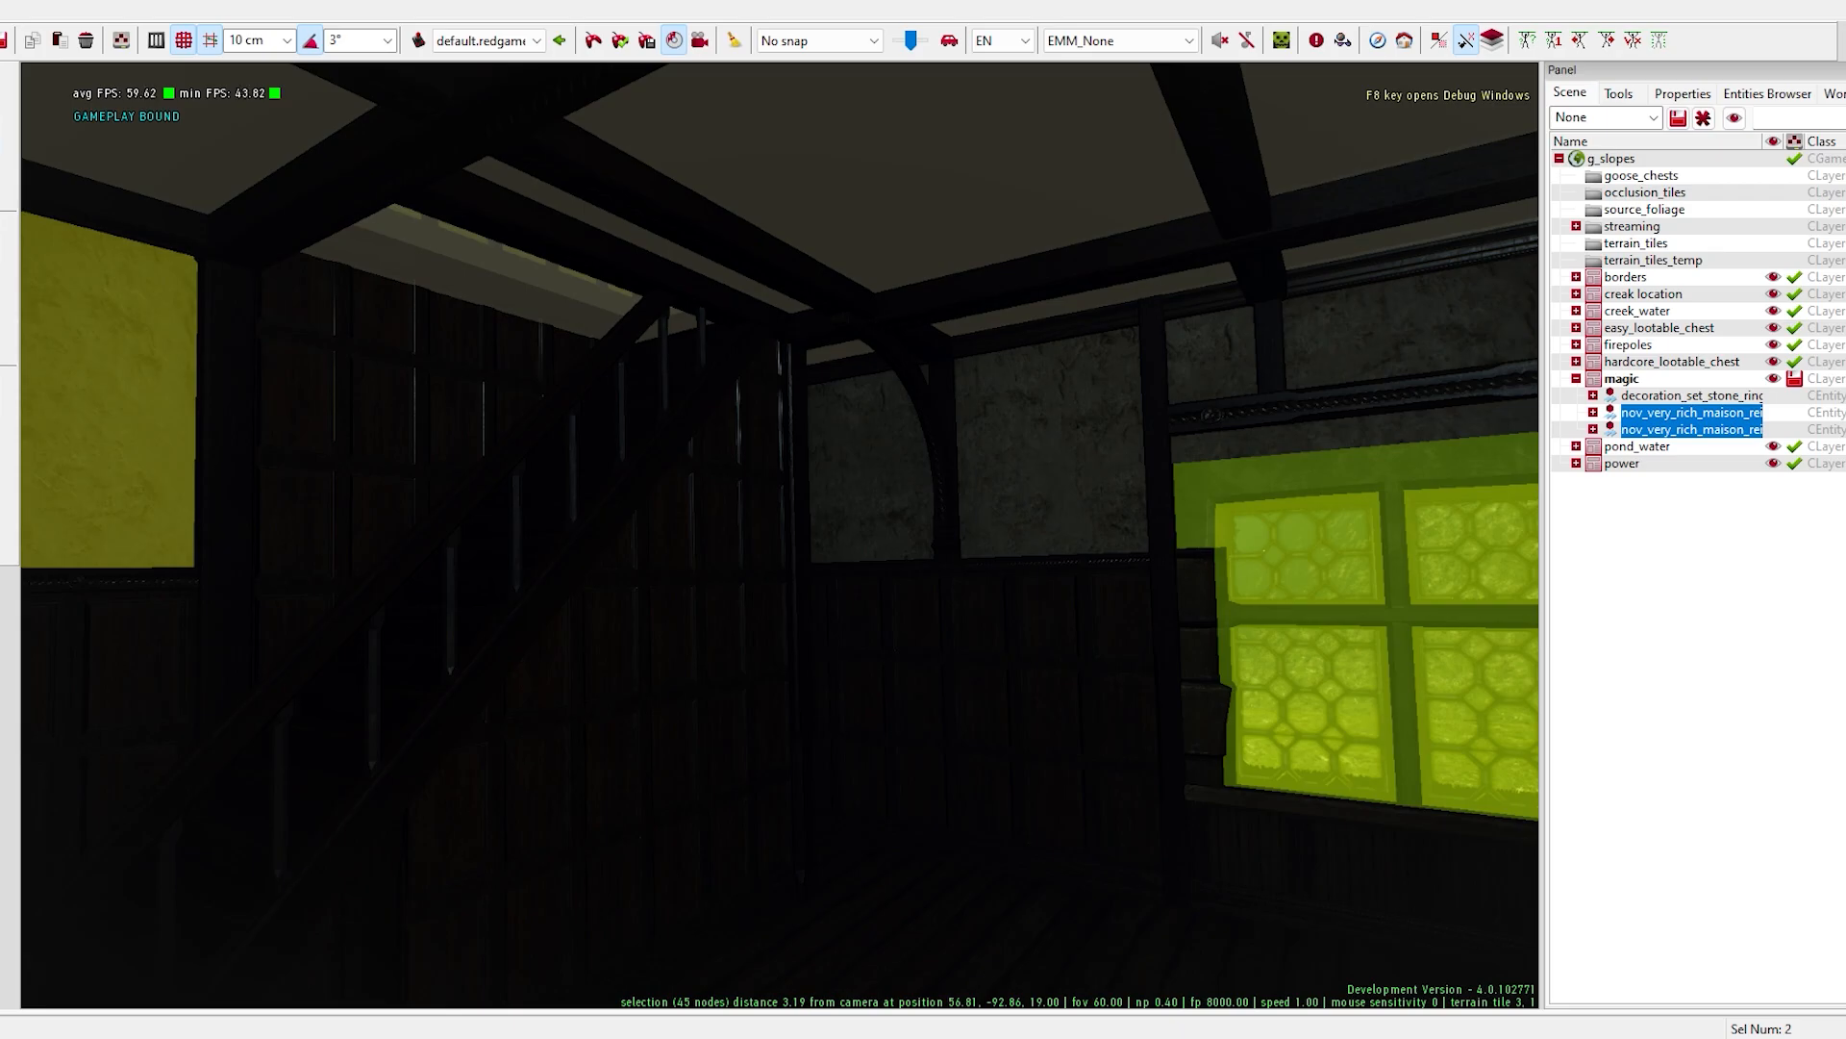
key(alt+f)
key(Return)
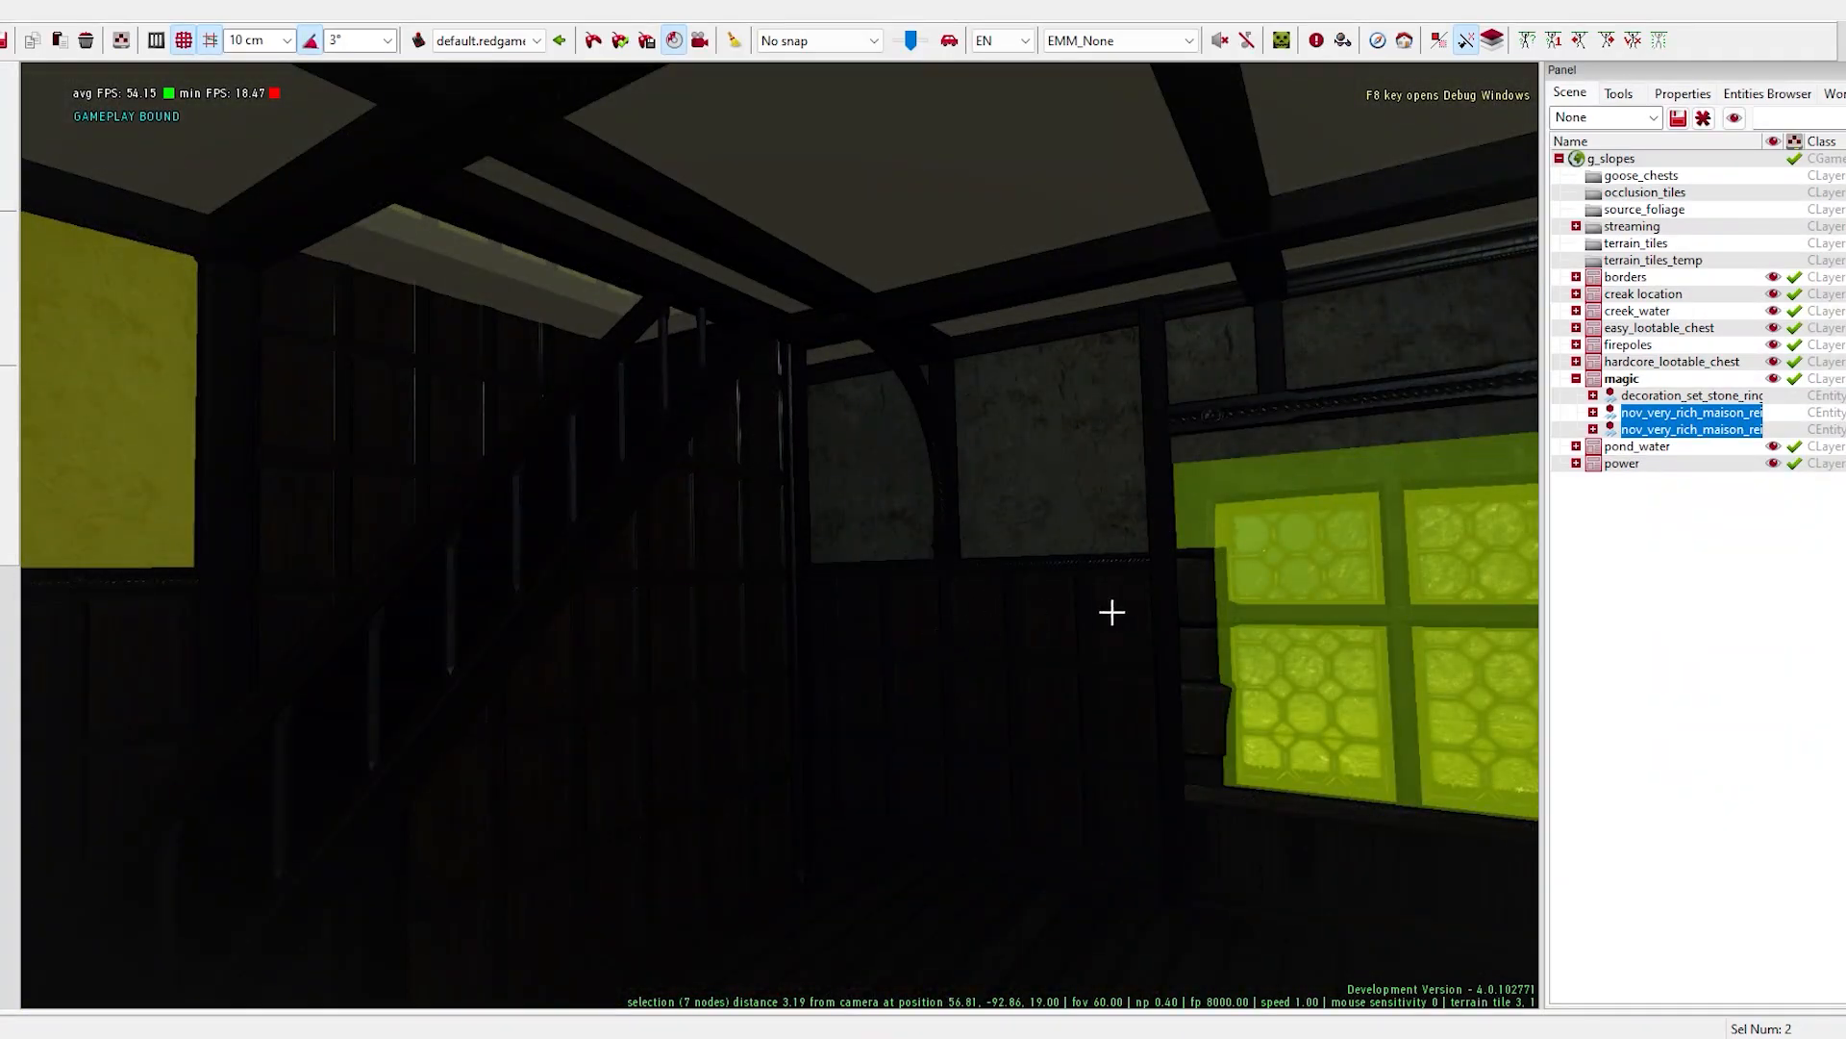
key(w)
mouse_move(1111, 613)
right_down()
mouse_move(1067, 601)
mouse_move(1106, 618)
mouse_move(1077, 620)
mouse_move(1104, 612)
mouse_move(1099, 646)
mouse_move(1048, 606)
mouse_move(1098, 608)
mouse_move(1081, 600)
right_up()
key(s)
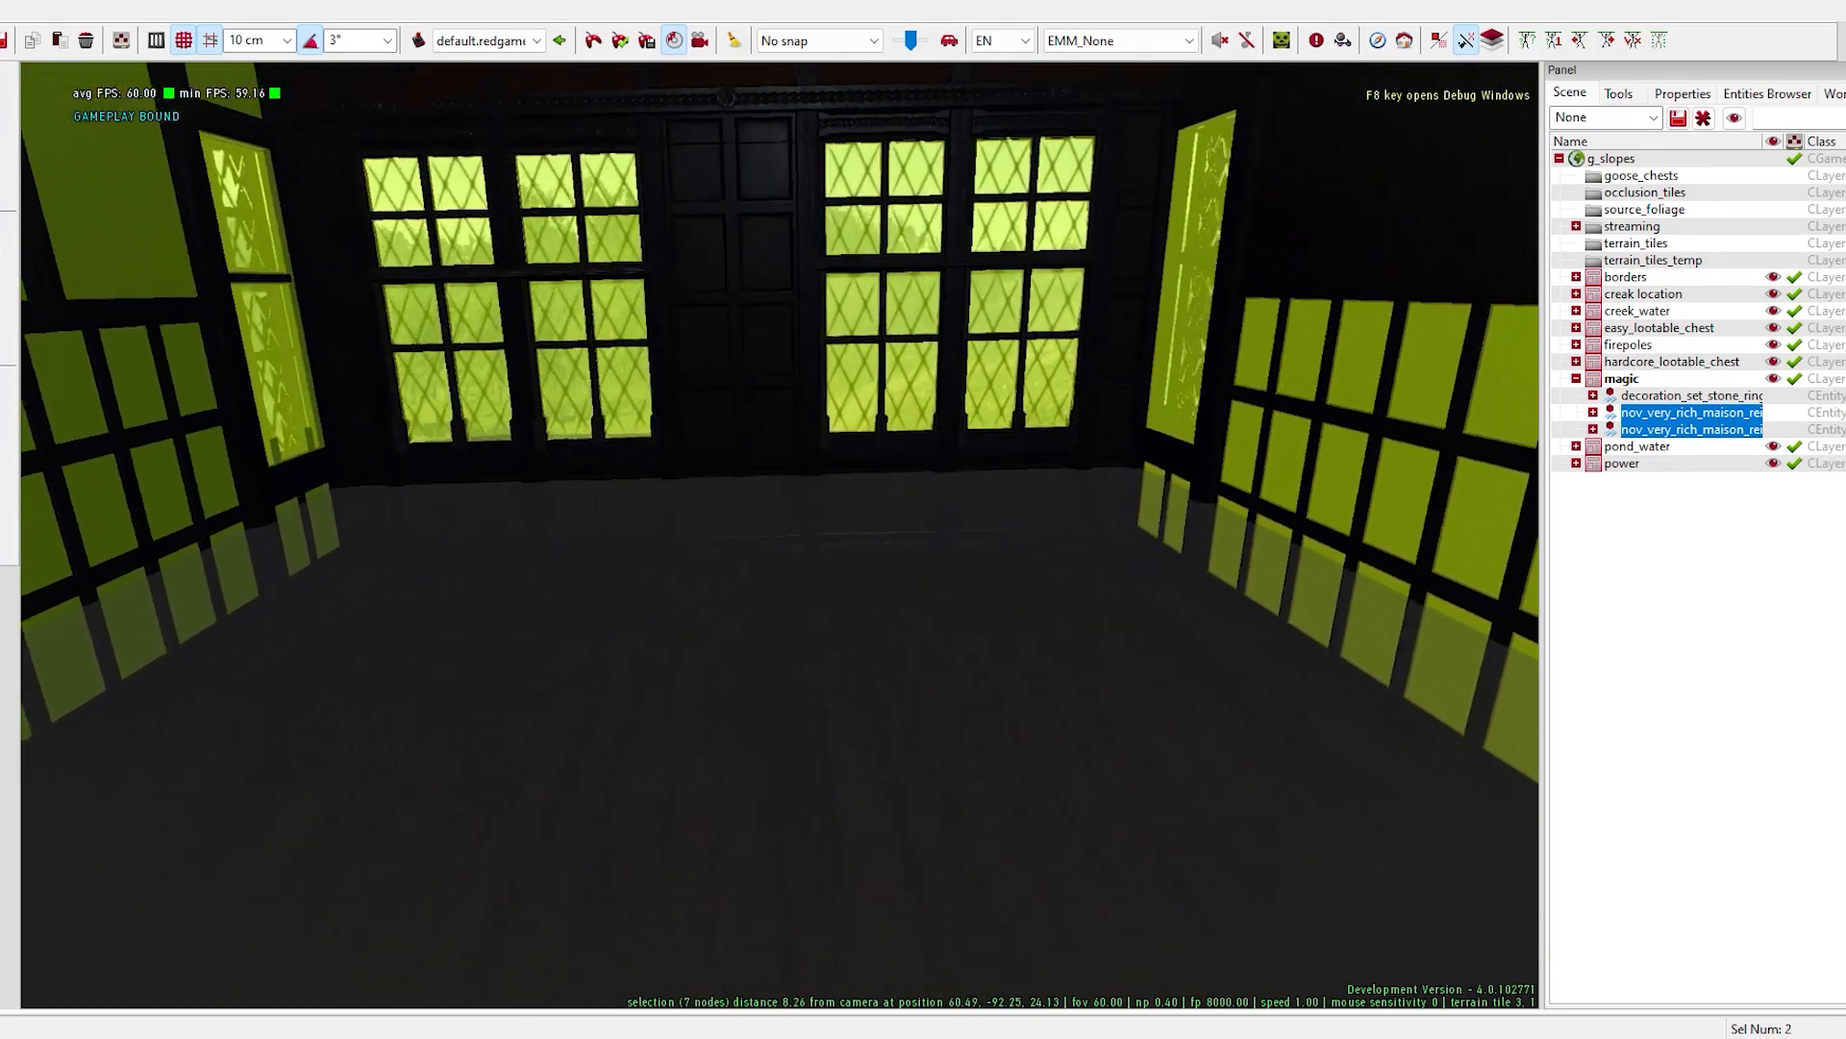
key(w)
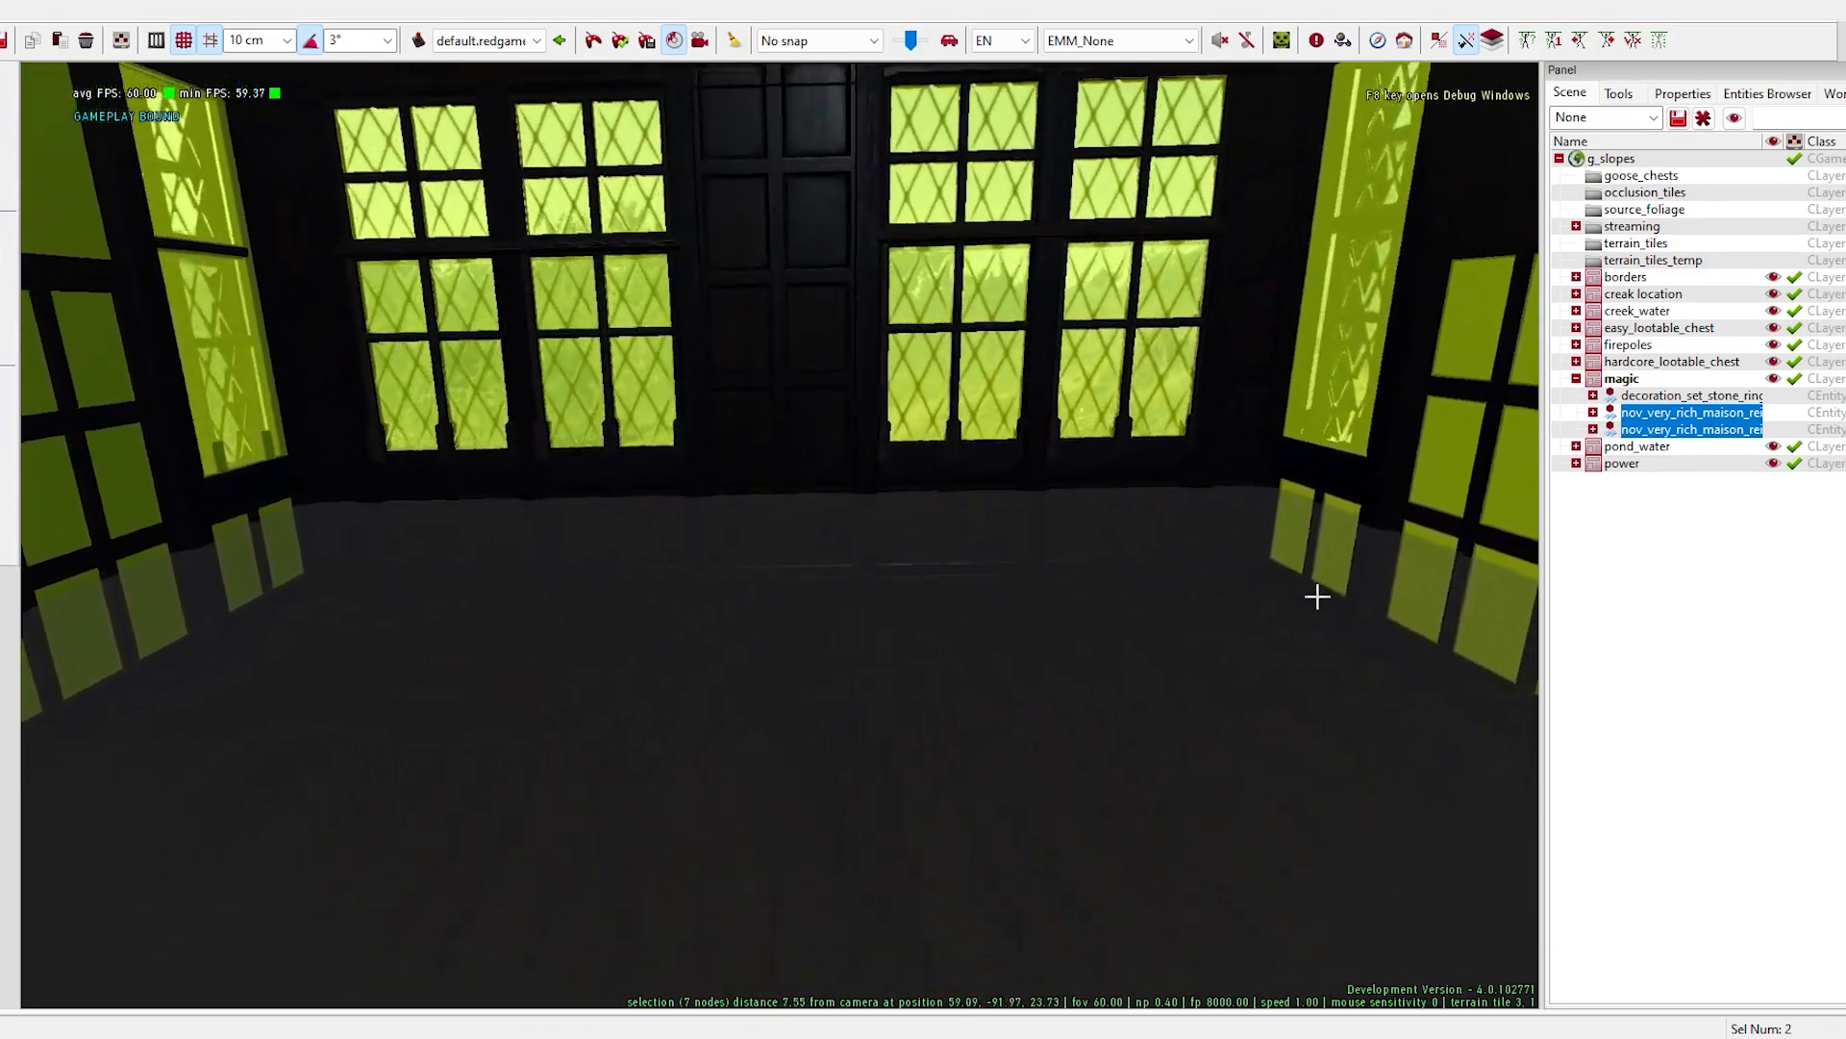
- Search for light entities, place baron_candle_holder_nolight on the upper floor in the magic layer, and rotate it about its vertical axis
click(1622, 379)
drag(1837, 134, 1236, 192)
text(light)
key(Return)
scroll(855, 577, down, 2)
drag(1236, 414, 632, 727)
drag(1212, 192, 1842, 154)
key(space)
drag(654, 767, 661, 767)
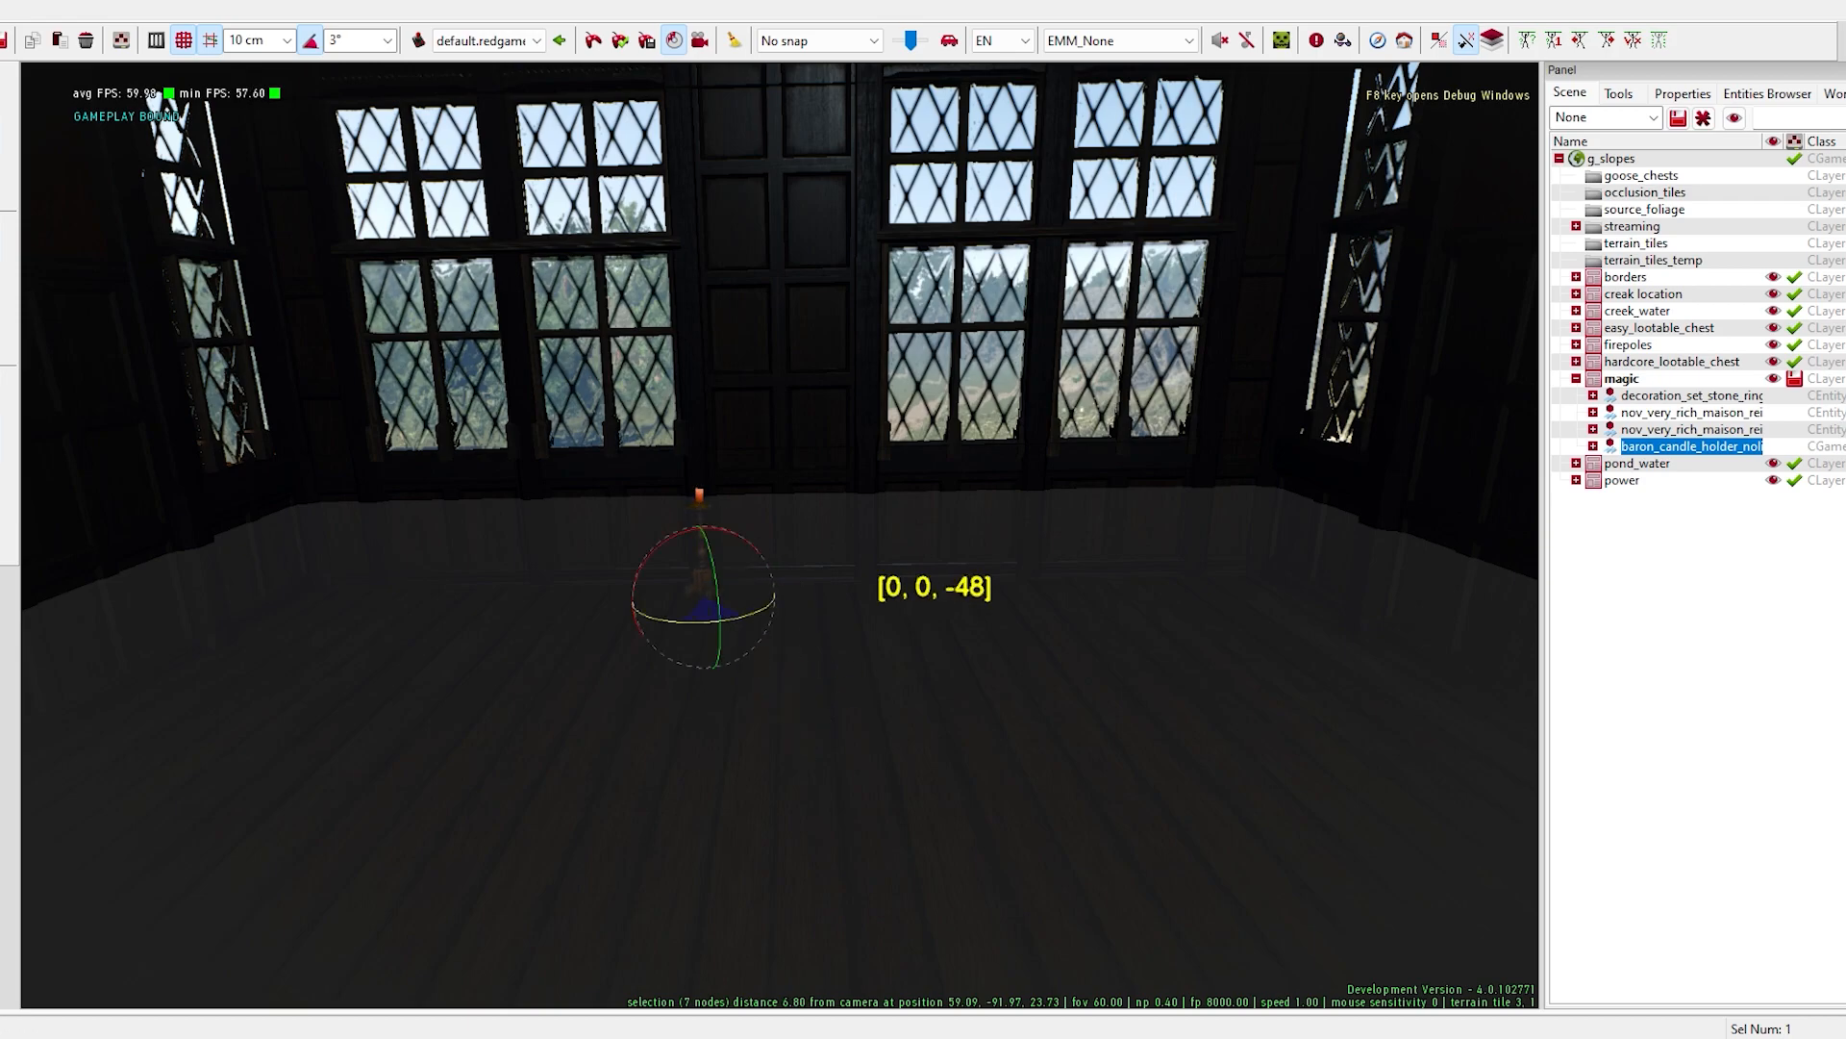
- Scatter small melted candle groups and candle_tall_b_nolight candles across the floor around the candle holder
drag(1842, 154, 832, 206)
drag(1528, 323, 1528, 345)
scroll(1046, 567, down, 5)
drag(856, 213, 1466, 117)
drag(1342, 306, 705, 638)
drag(1344, 471, 818, 602)
scroll(1394, 452, down, 6)
drag(1343, 428, 655, 666)
scroll(1462, 490, down, 4)
- Place candleholder_fancy_nolight on the floor and a candleholder_small_melted_spotlight on the wood panel between the windows
drag(1345, 385, 910, 746)
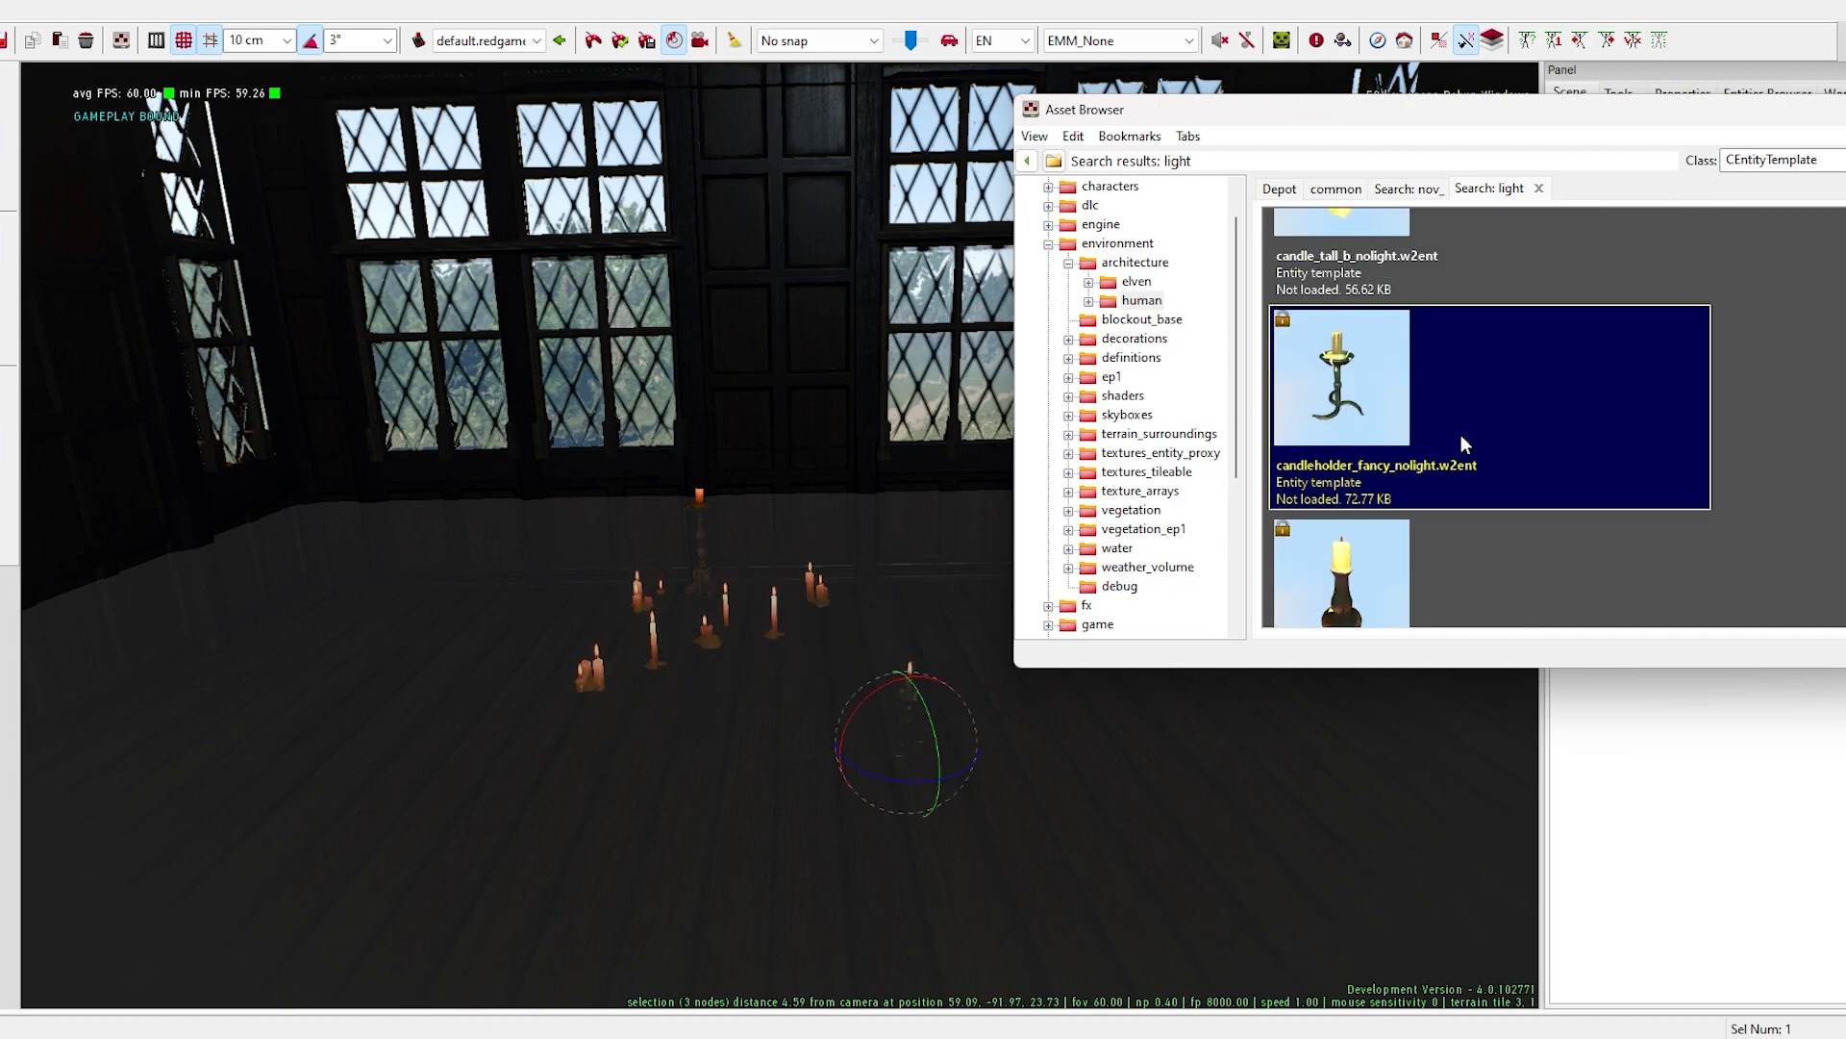
scroll(1414, 442, down, 6)
drag(1344, 512, 751, 315)
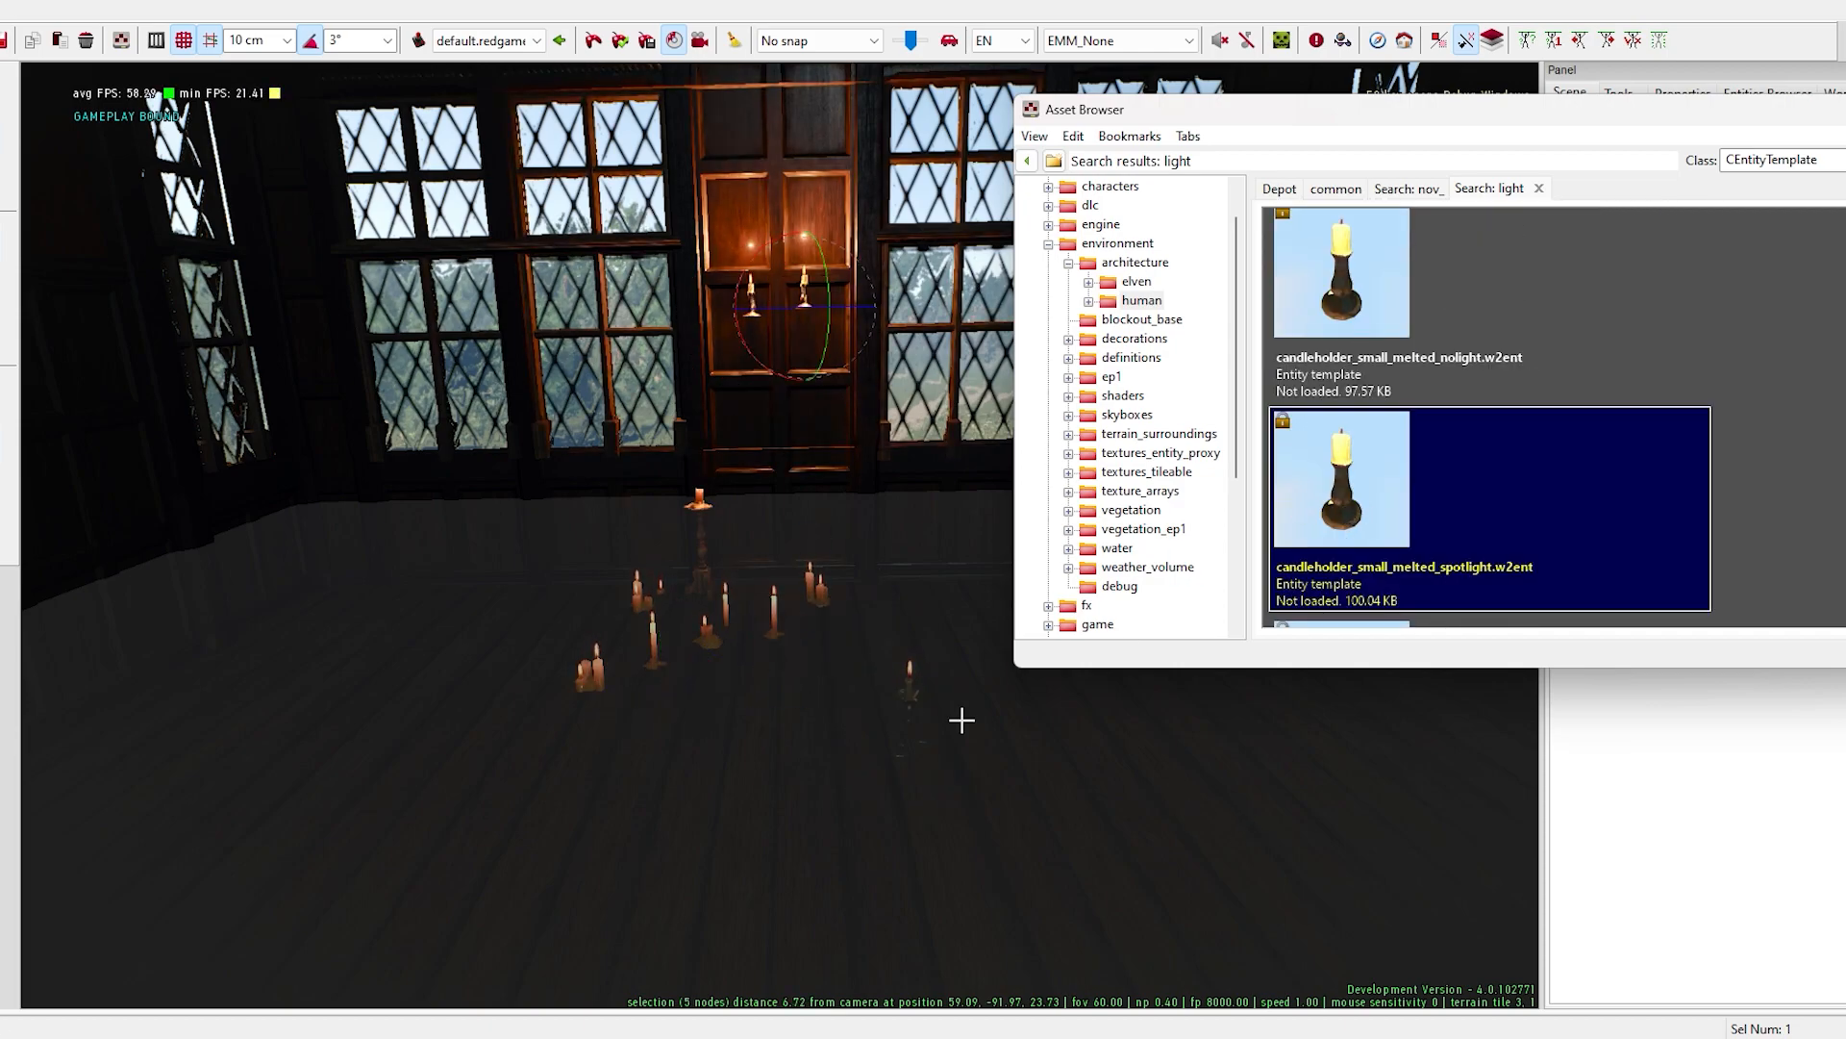
- Search for triss_interior, place the Kaer Morhen Triss bed in the room, and position it on the floor by the windows
drag(1466, 112, 1177, 193)
double_click(1712, 241)
text(triss_interior)
key(Return)
drag(1423, 190, 1523, 75)
drag(1174, 252, 520, 731)
click(1839, 75)
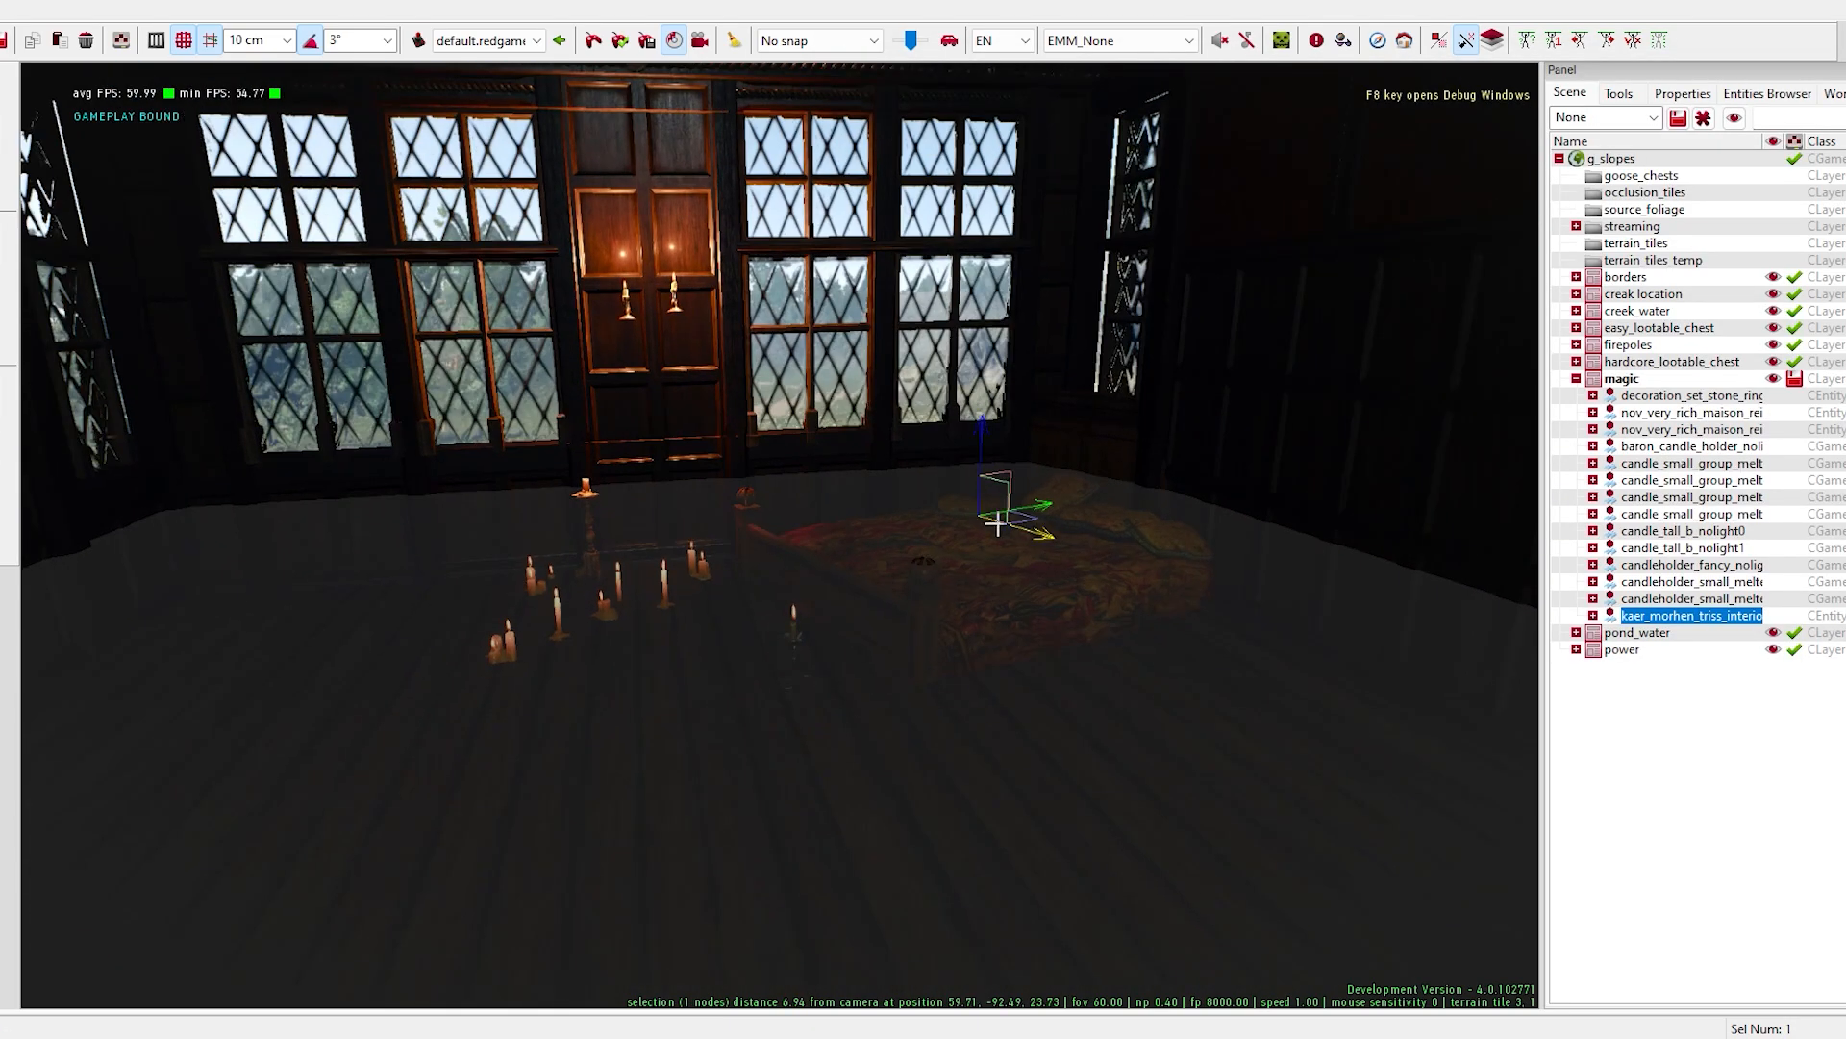
key(space)
drag(1037, 509, 1154, 530)
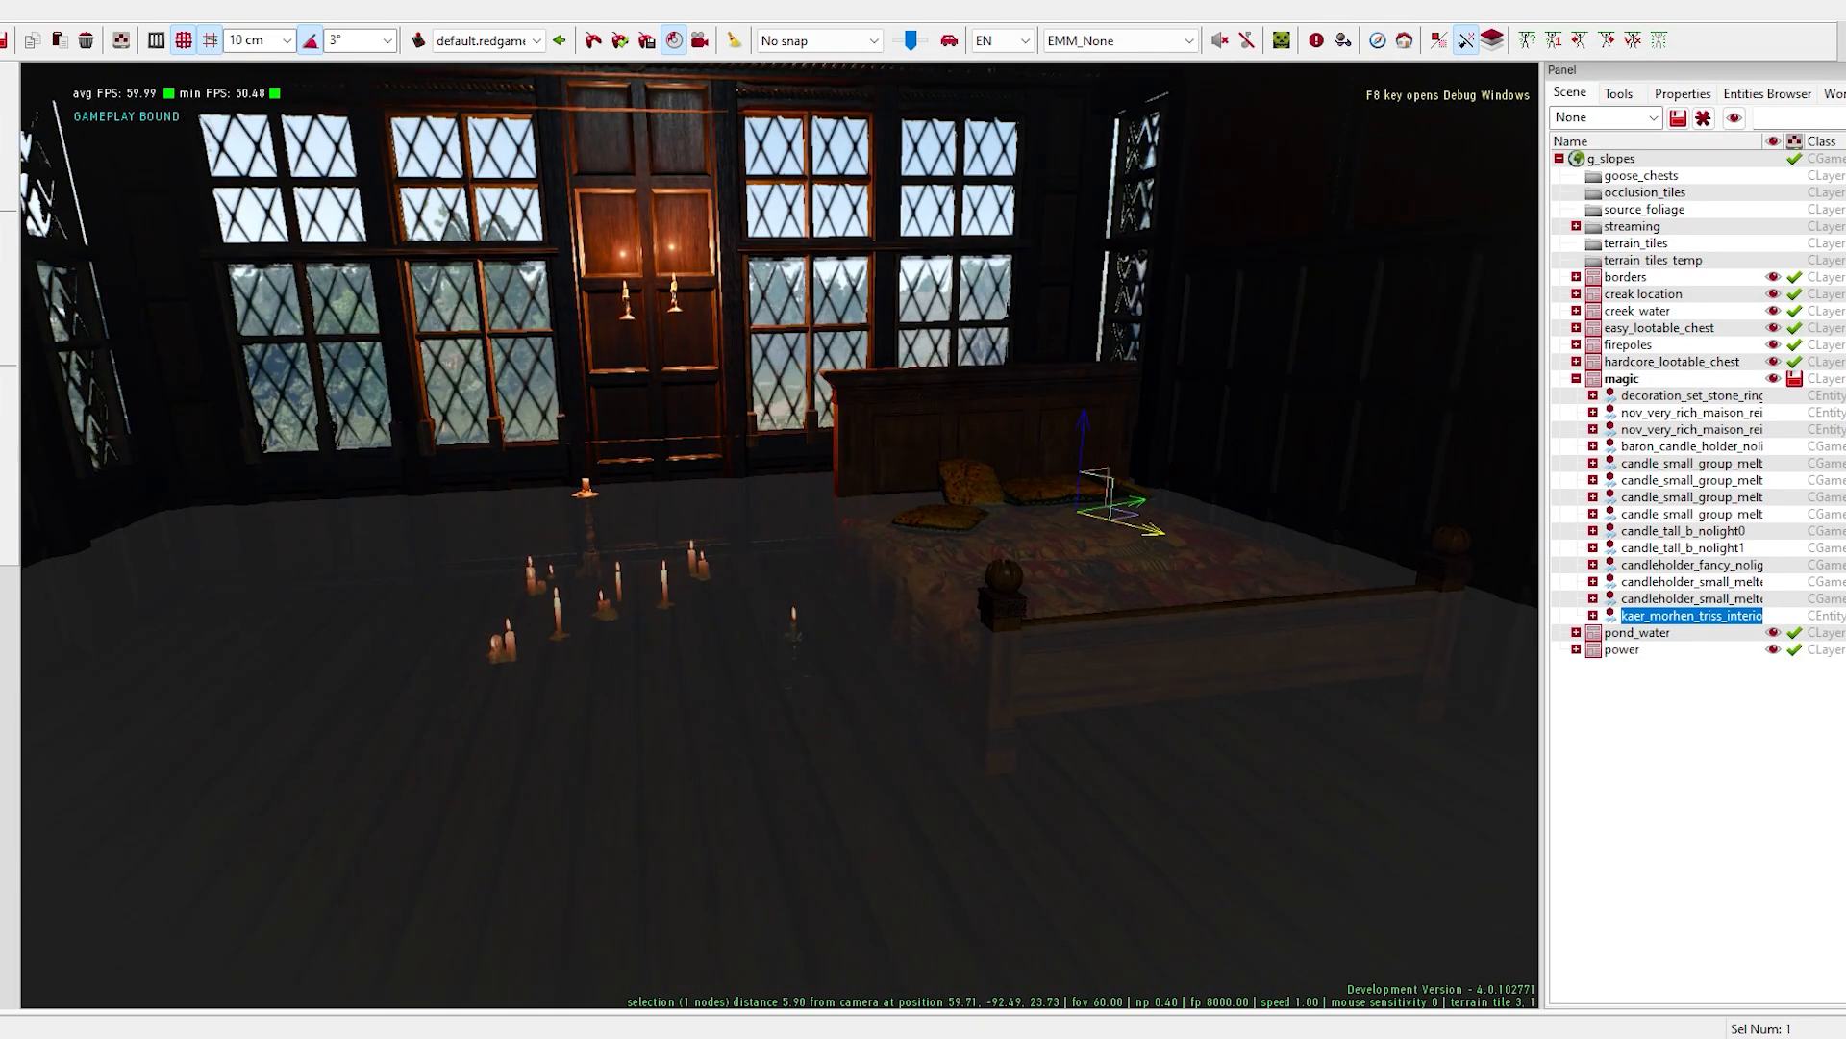
- Delete candleholder_fancy_nolight and reposition the baron candle holder and floor candles as one group beside the bed
key(Delete)
click(1697, 550)
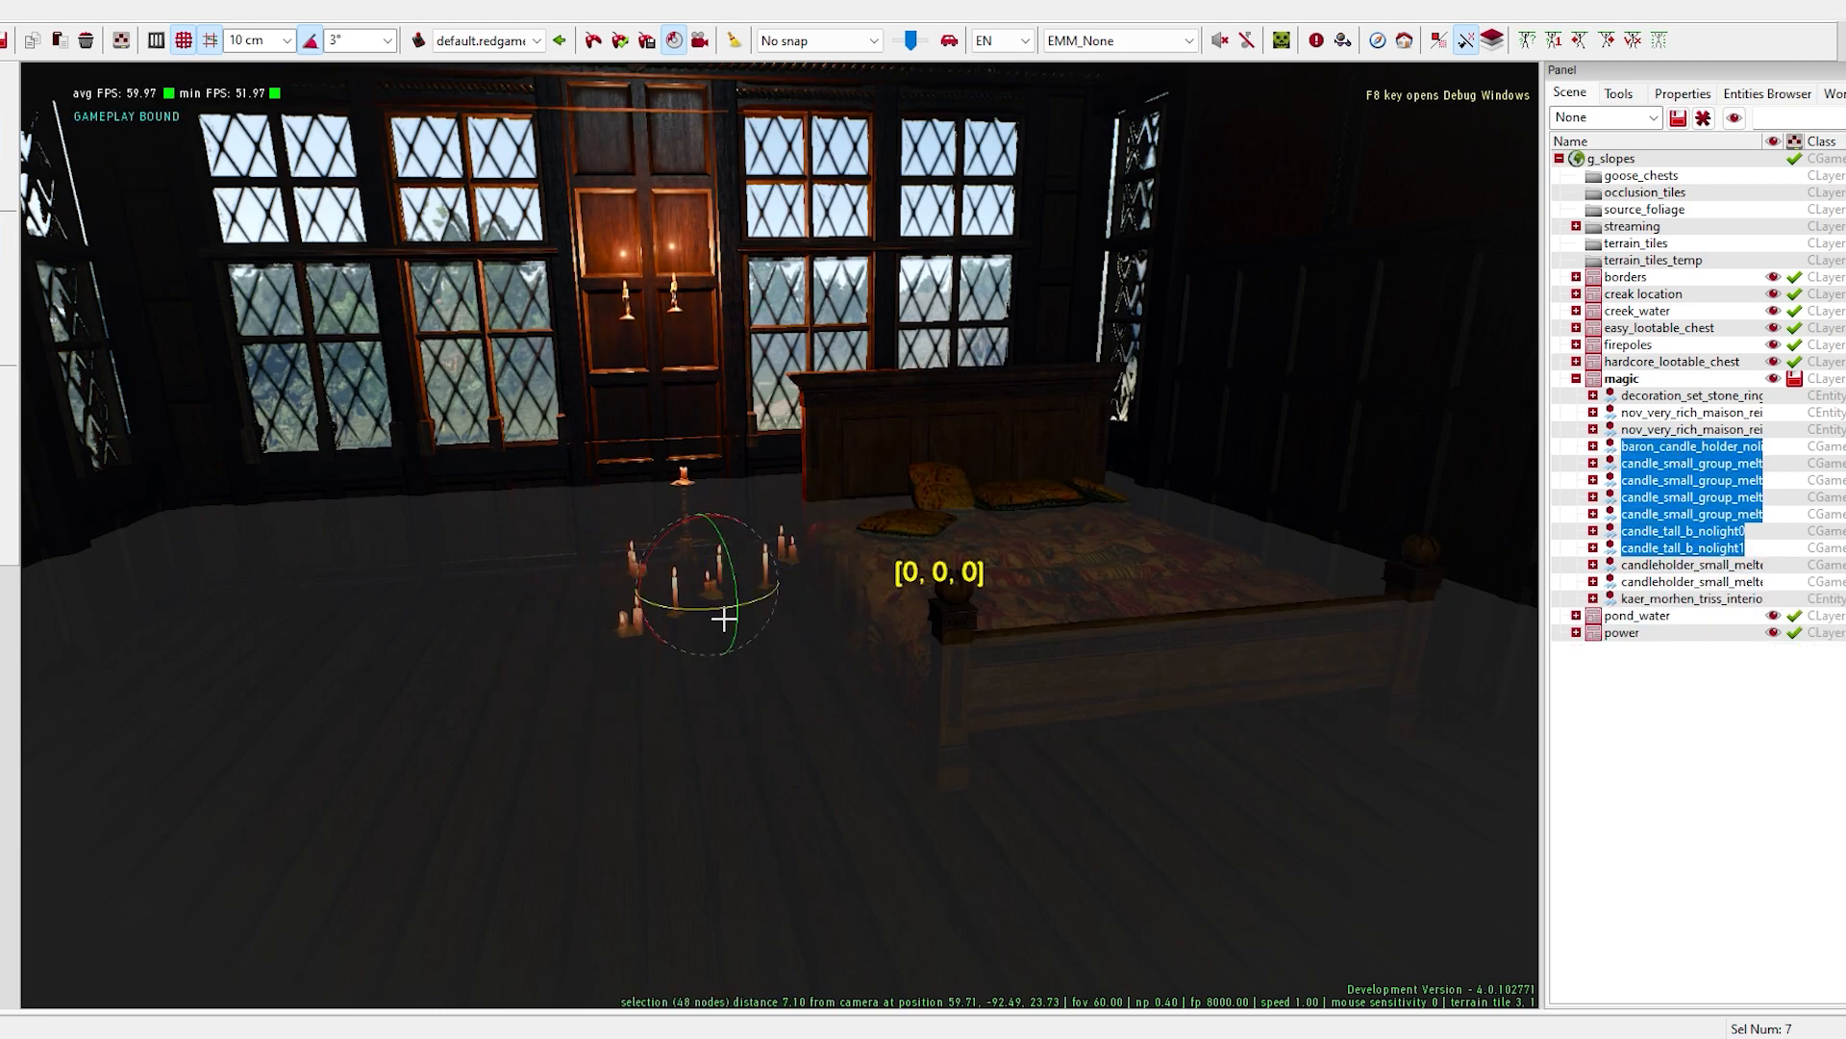
mouse_move(782, 692)
right_down()
mouse_move(814, 732)
mouse_move(796, 714)
right_up()
- Stagger the two small melted candleholders at different heights on the wood panel between the windows
click(683, 603)
click(583, 608)
drag(580, 553, 570, 437)
drag(679, 532, 681, 597)
right_drag(680, 596, 874, 876)
- Place two Kaer Morhen Triss interior chairs on the open floor near the candles and rotate them
key(alt+Tab)
drag(1538, 255, 359, 903)
click(368, 839)
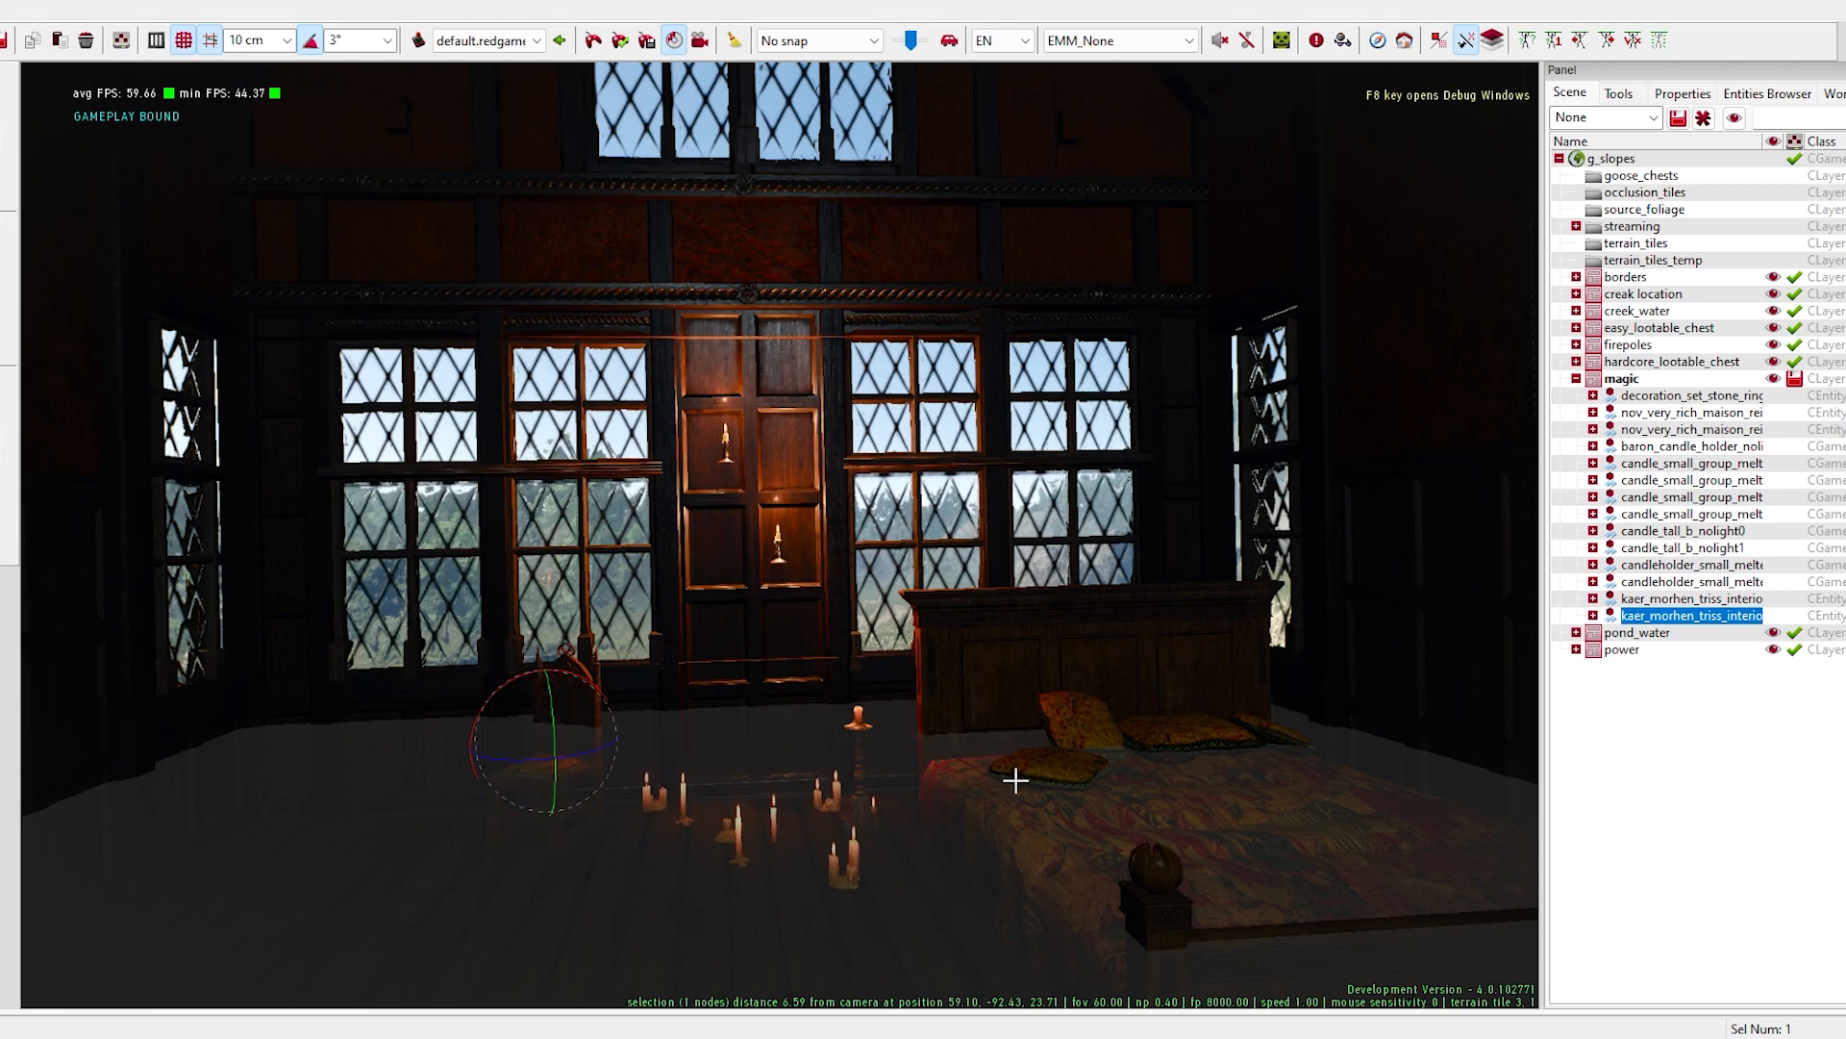
key(alt+Tab)
right_click(1182, 469)
click(1272, 537)
drag(446, 646, 360, 638)
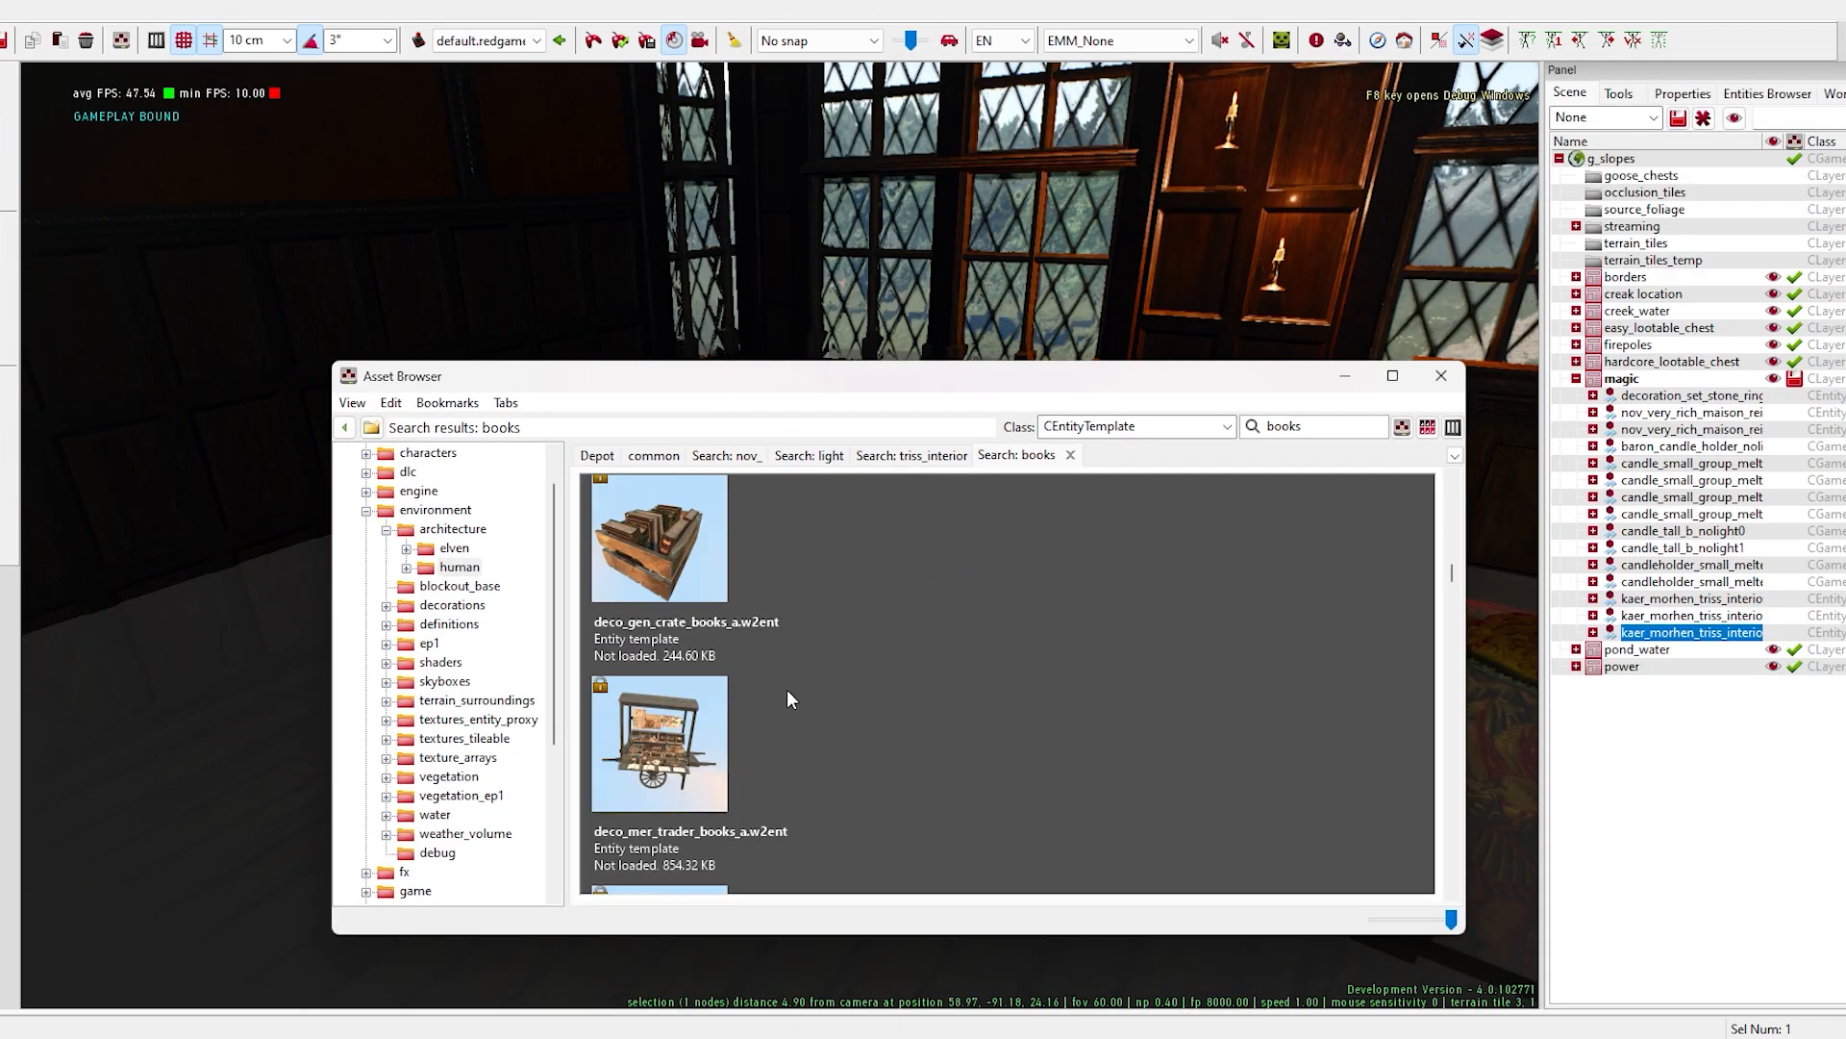
- Look through the books entities, place deco_rich_bookshelf_d near the far corner, and rotate it towards the room
scroll(787, 712, down, 5)
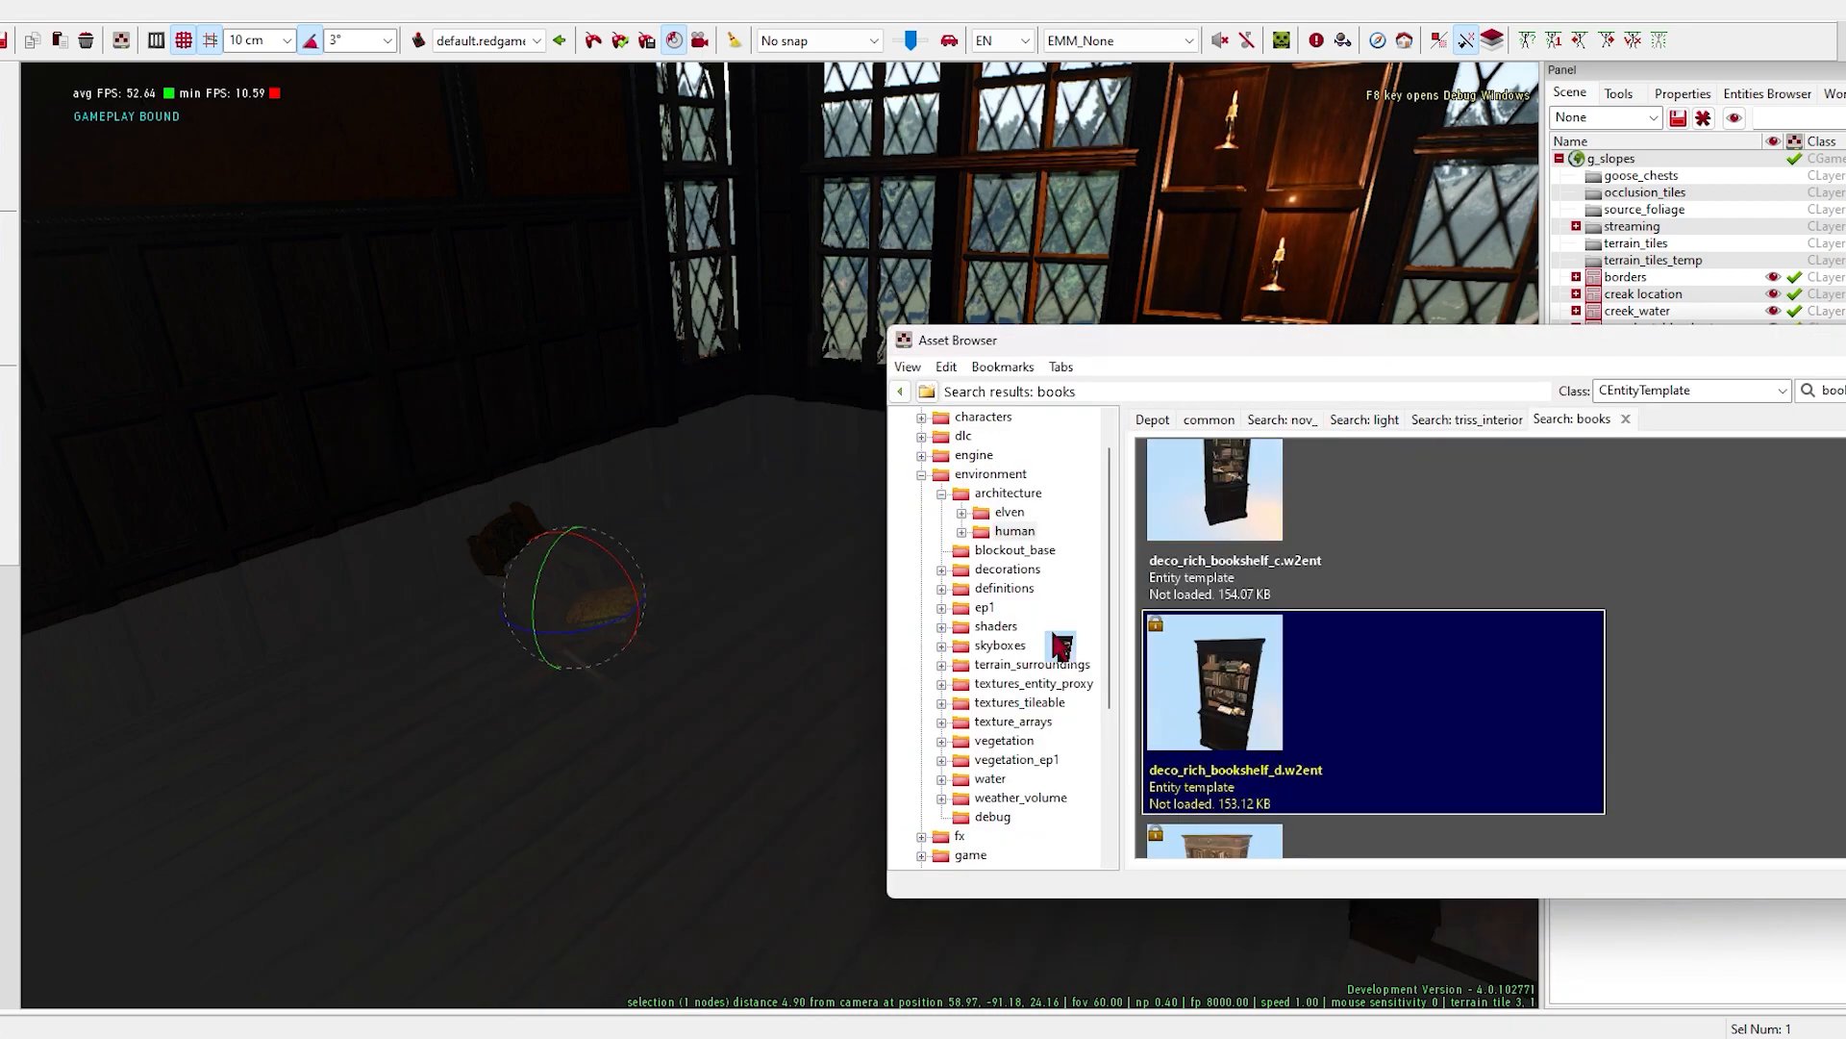
drag(1061, 646, 717, 529)
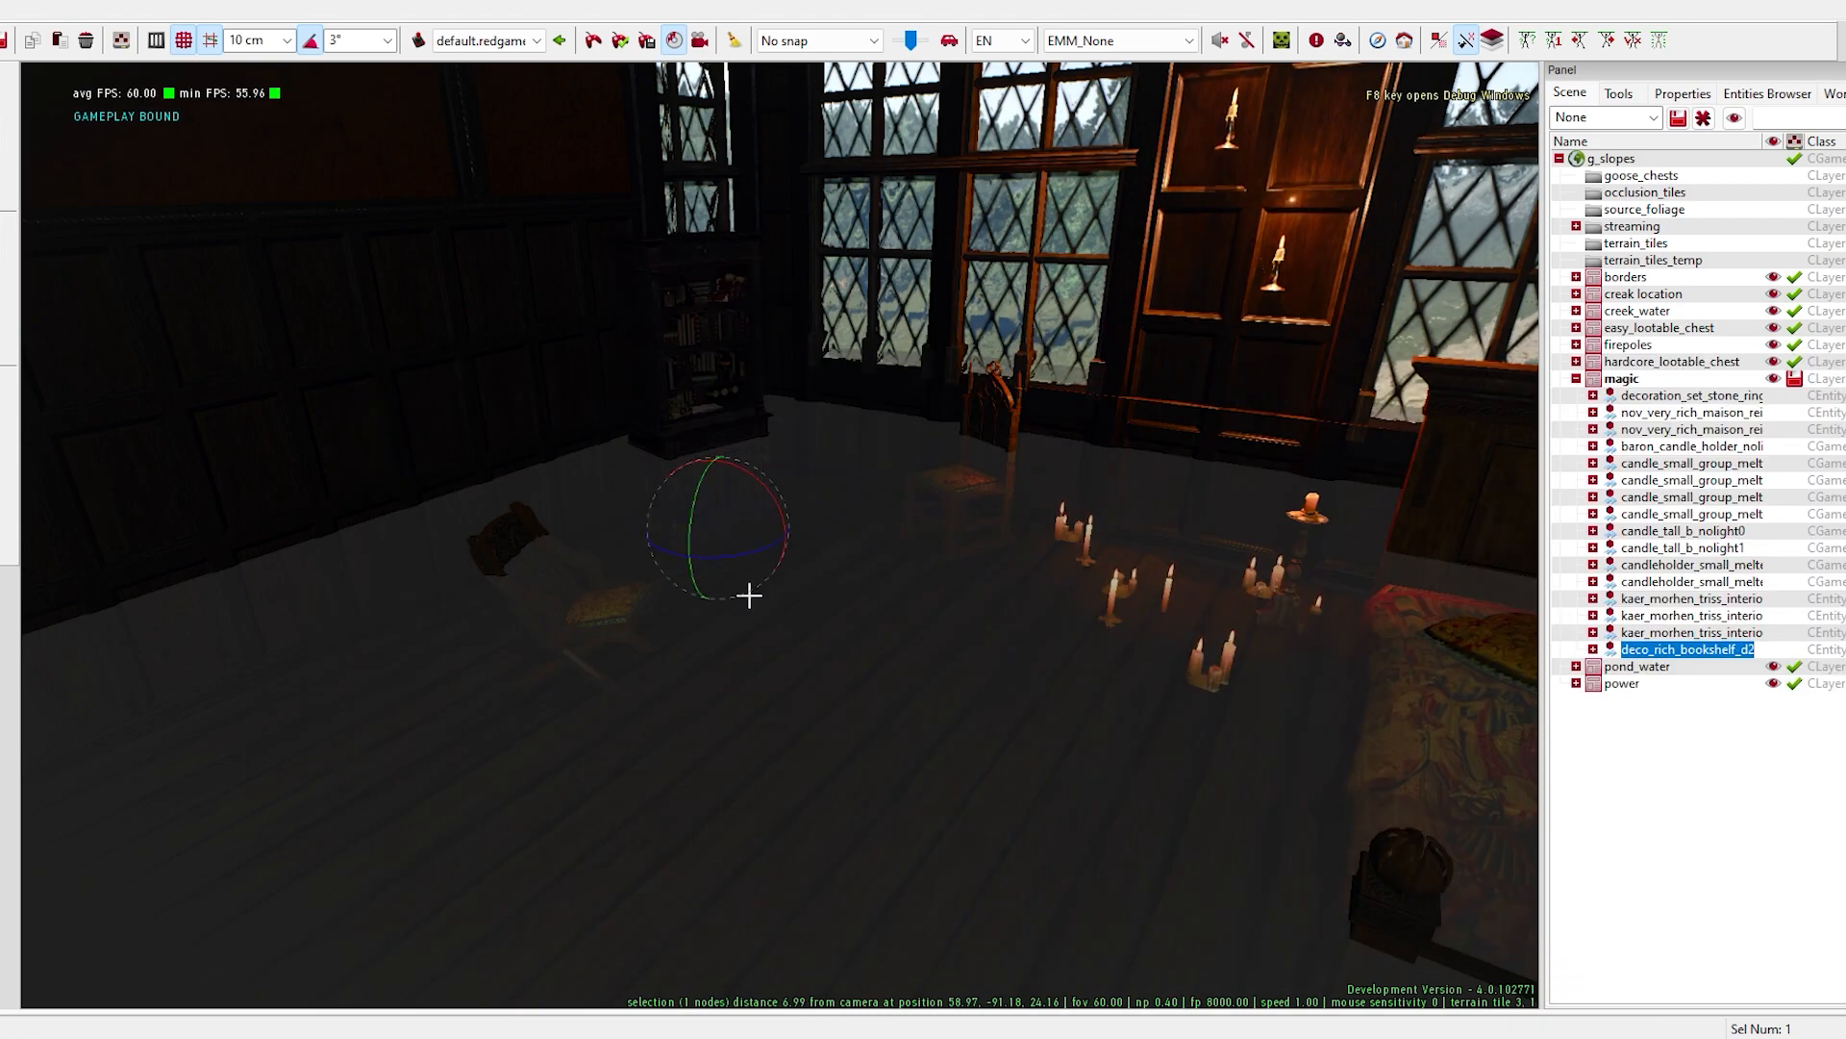
right_drag(716, 529, 597, 362)
right_click(689, 803)
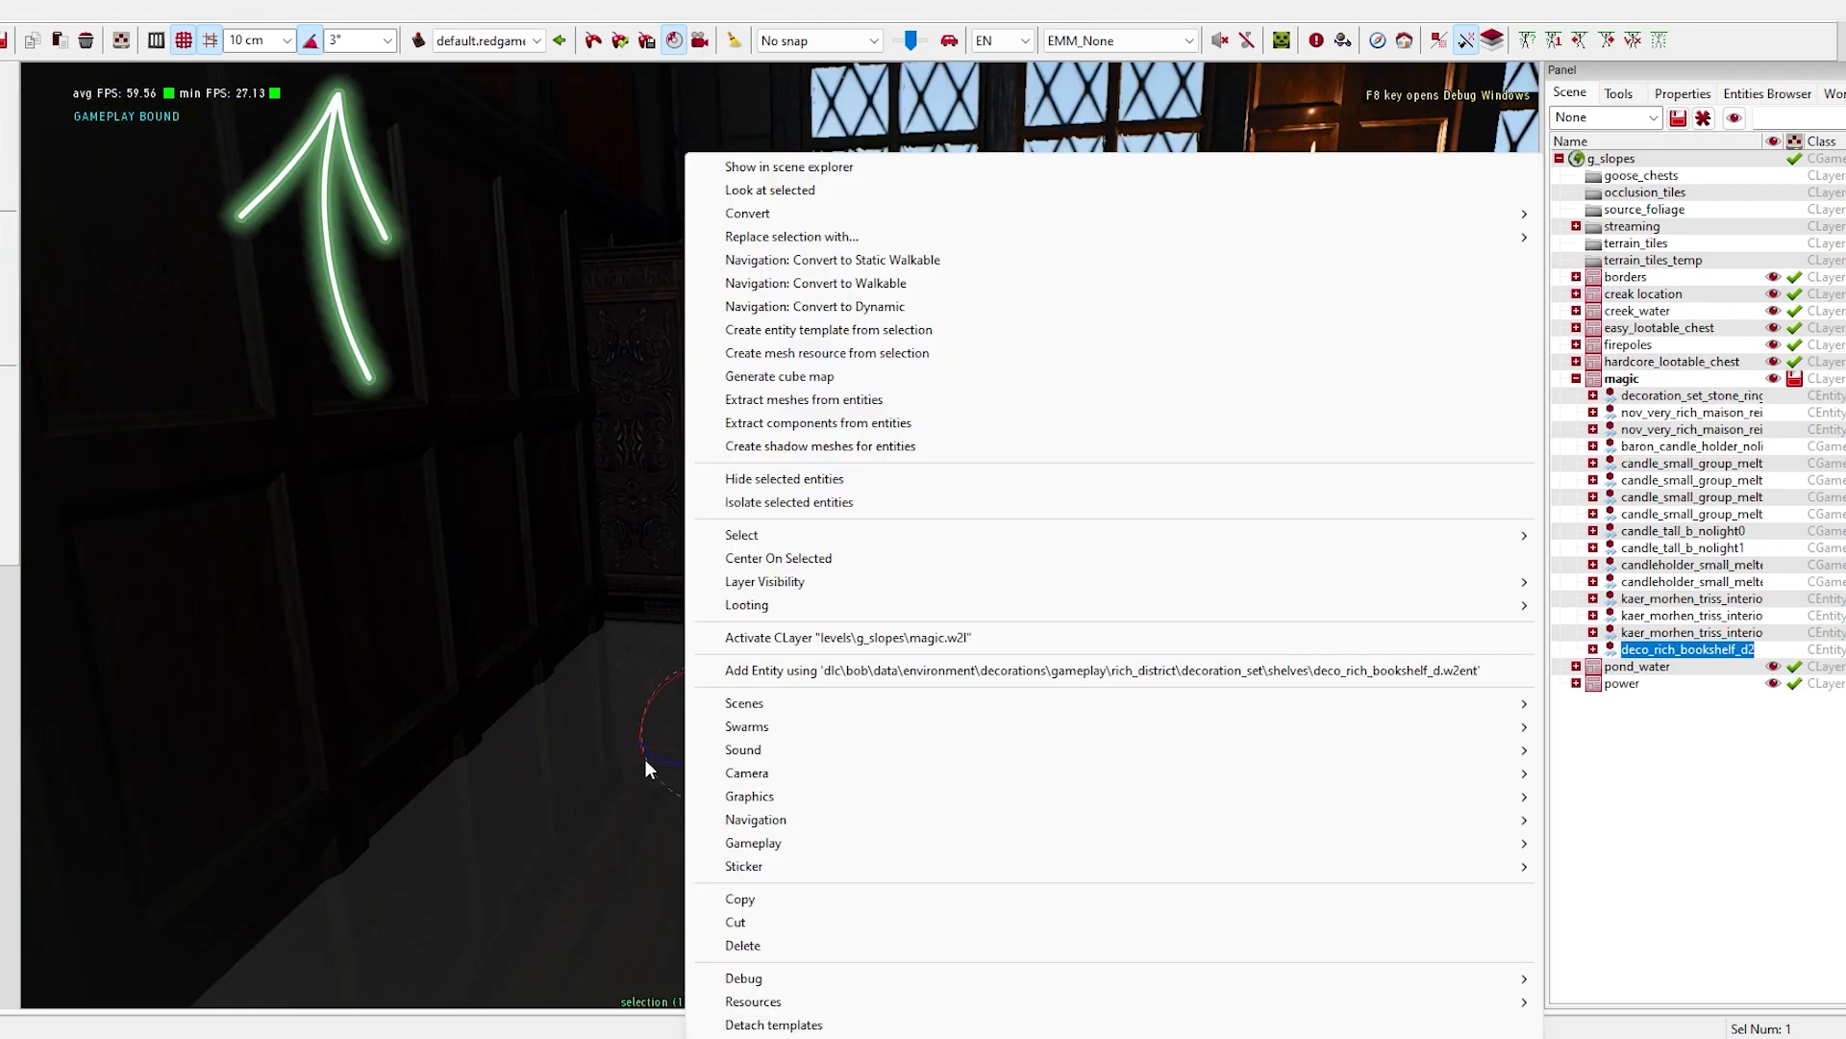
click(663, 731)
drag(738, 748, 710, 837)
right_drag(739, 711, 792, 696)
- Align the bookshelf against the wall in the corner beside the windows, using 1° rotation snapping
key(space)
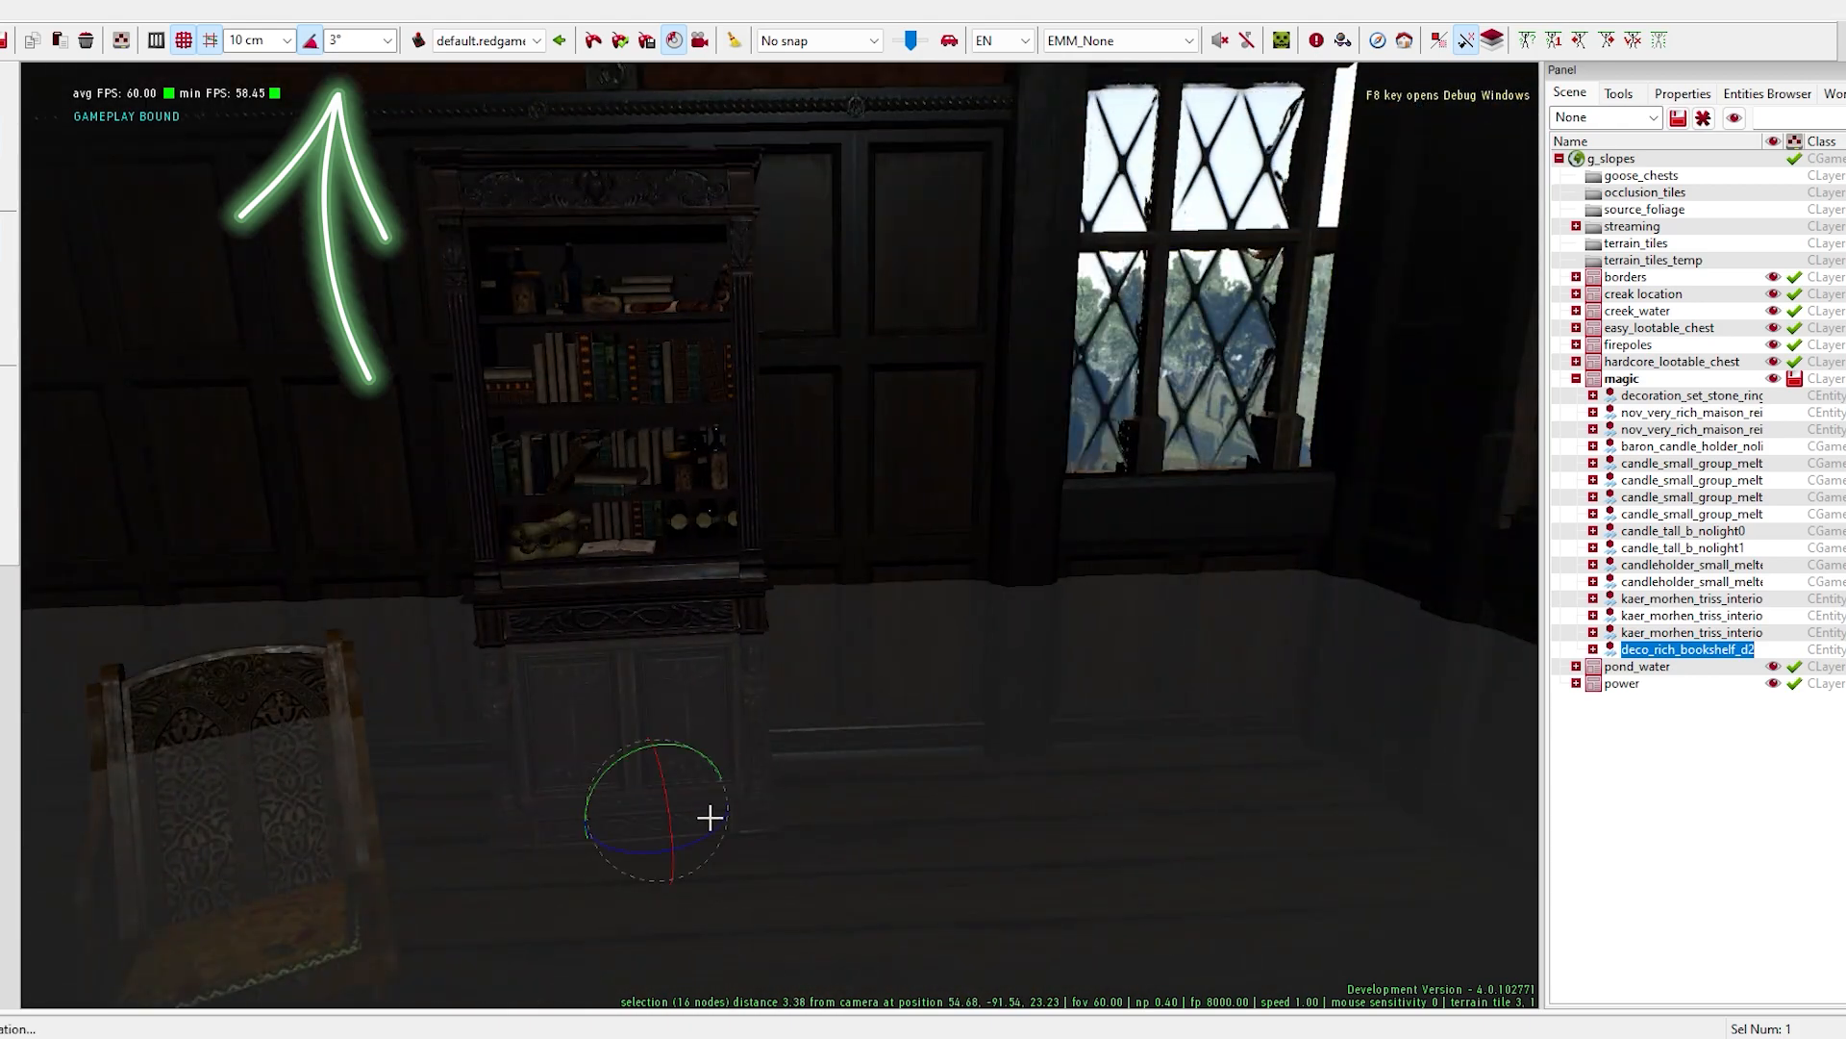
drag(626, 751, 639, 745)
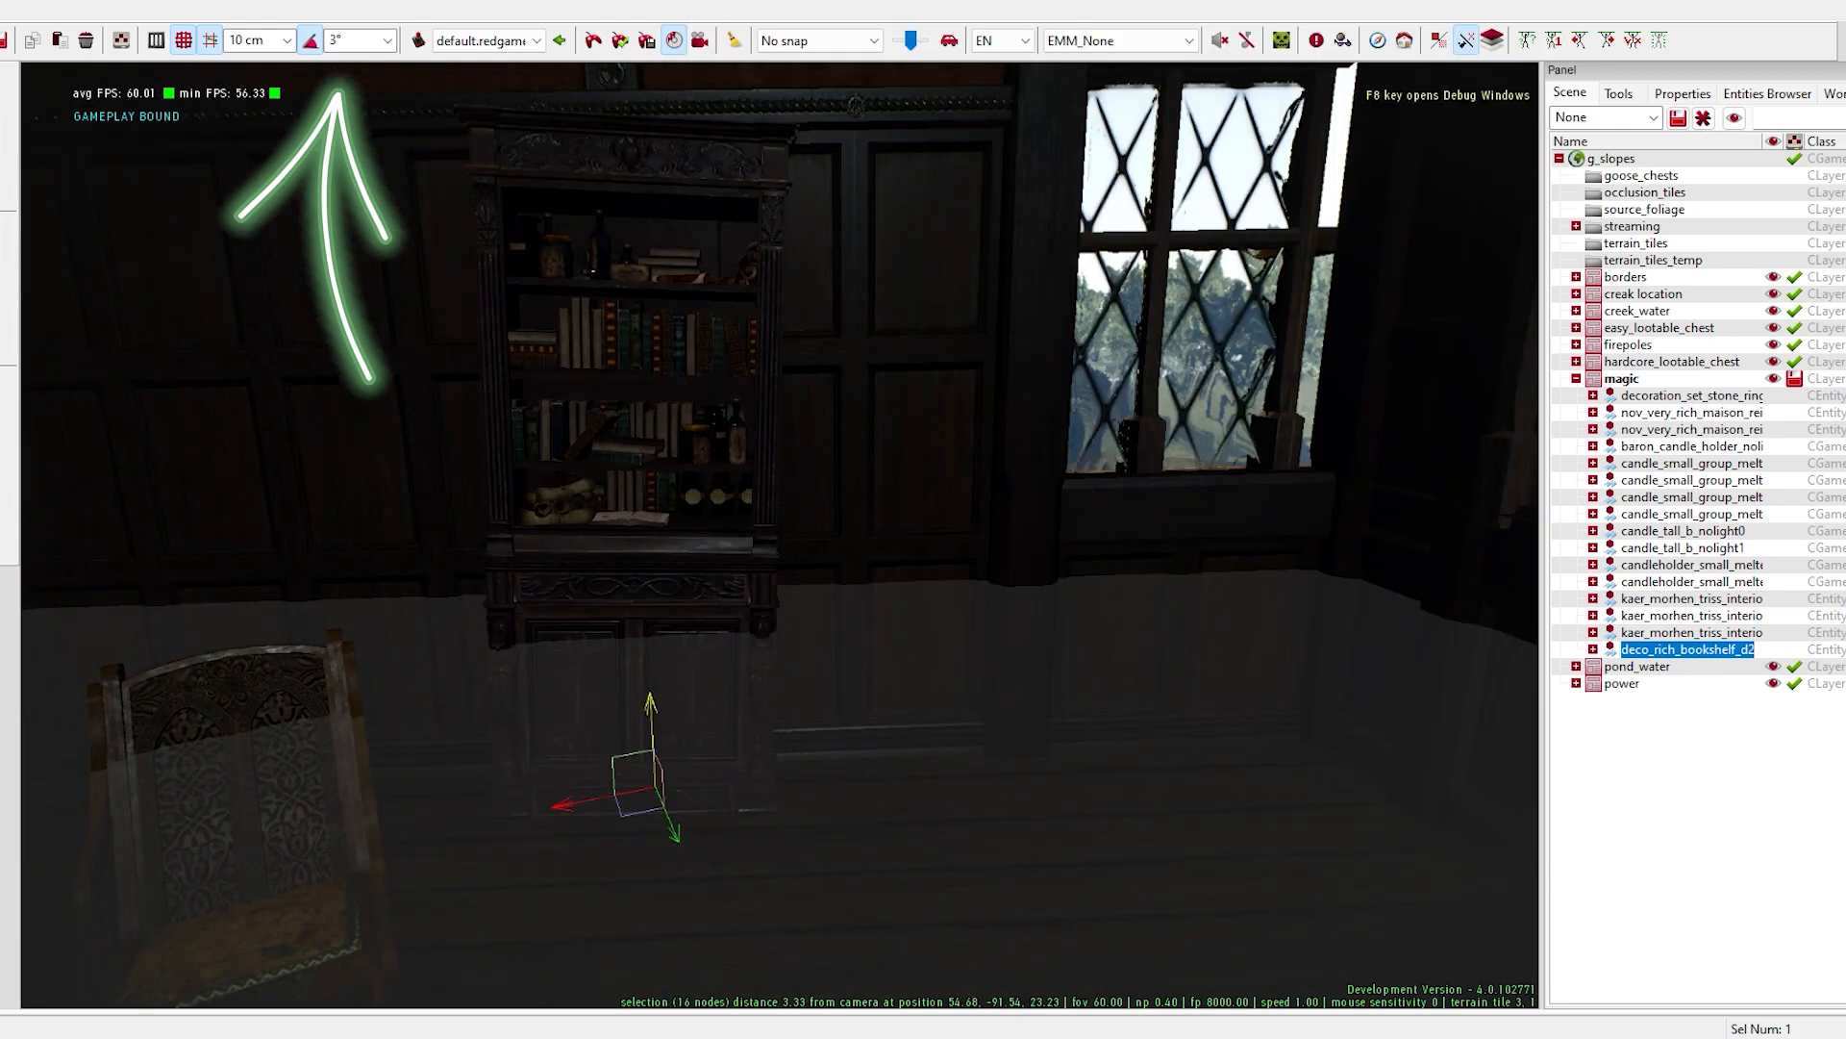
drag(636, 784, 968, 759)
right_drag(969, 759, 896, 752)
drag(897, 752, 874, 721)
key(space)
drag(858, 793, 870, 791)
right_drag(869, 791, 817, 621)
key(space)
key(space)
- Scatter deco_gen_books_pile variants a, c, d, e, g and h on the floor around the chairs
scroll(1341, 718, down, 3)
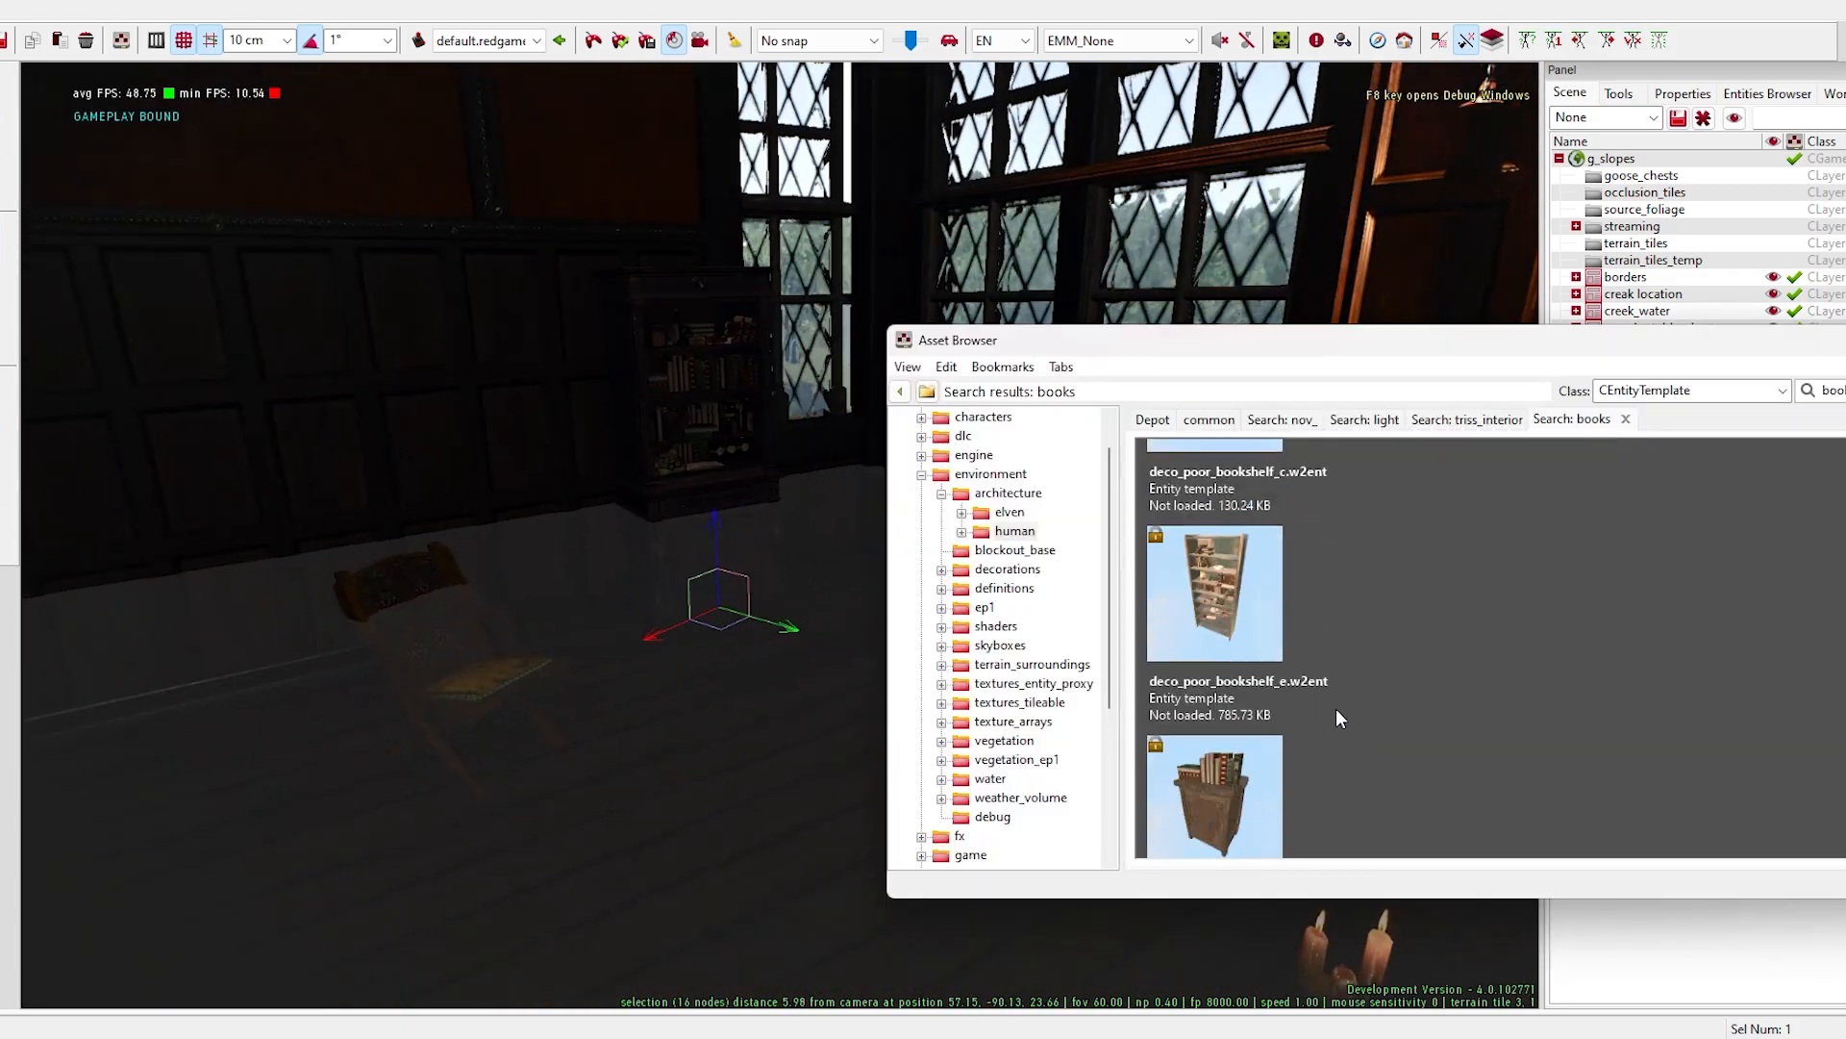
drag(1335, 667, 590, 664)
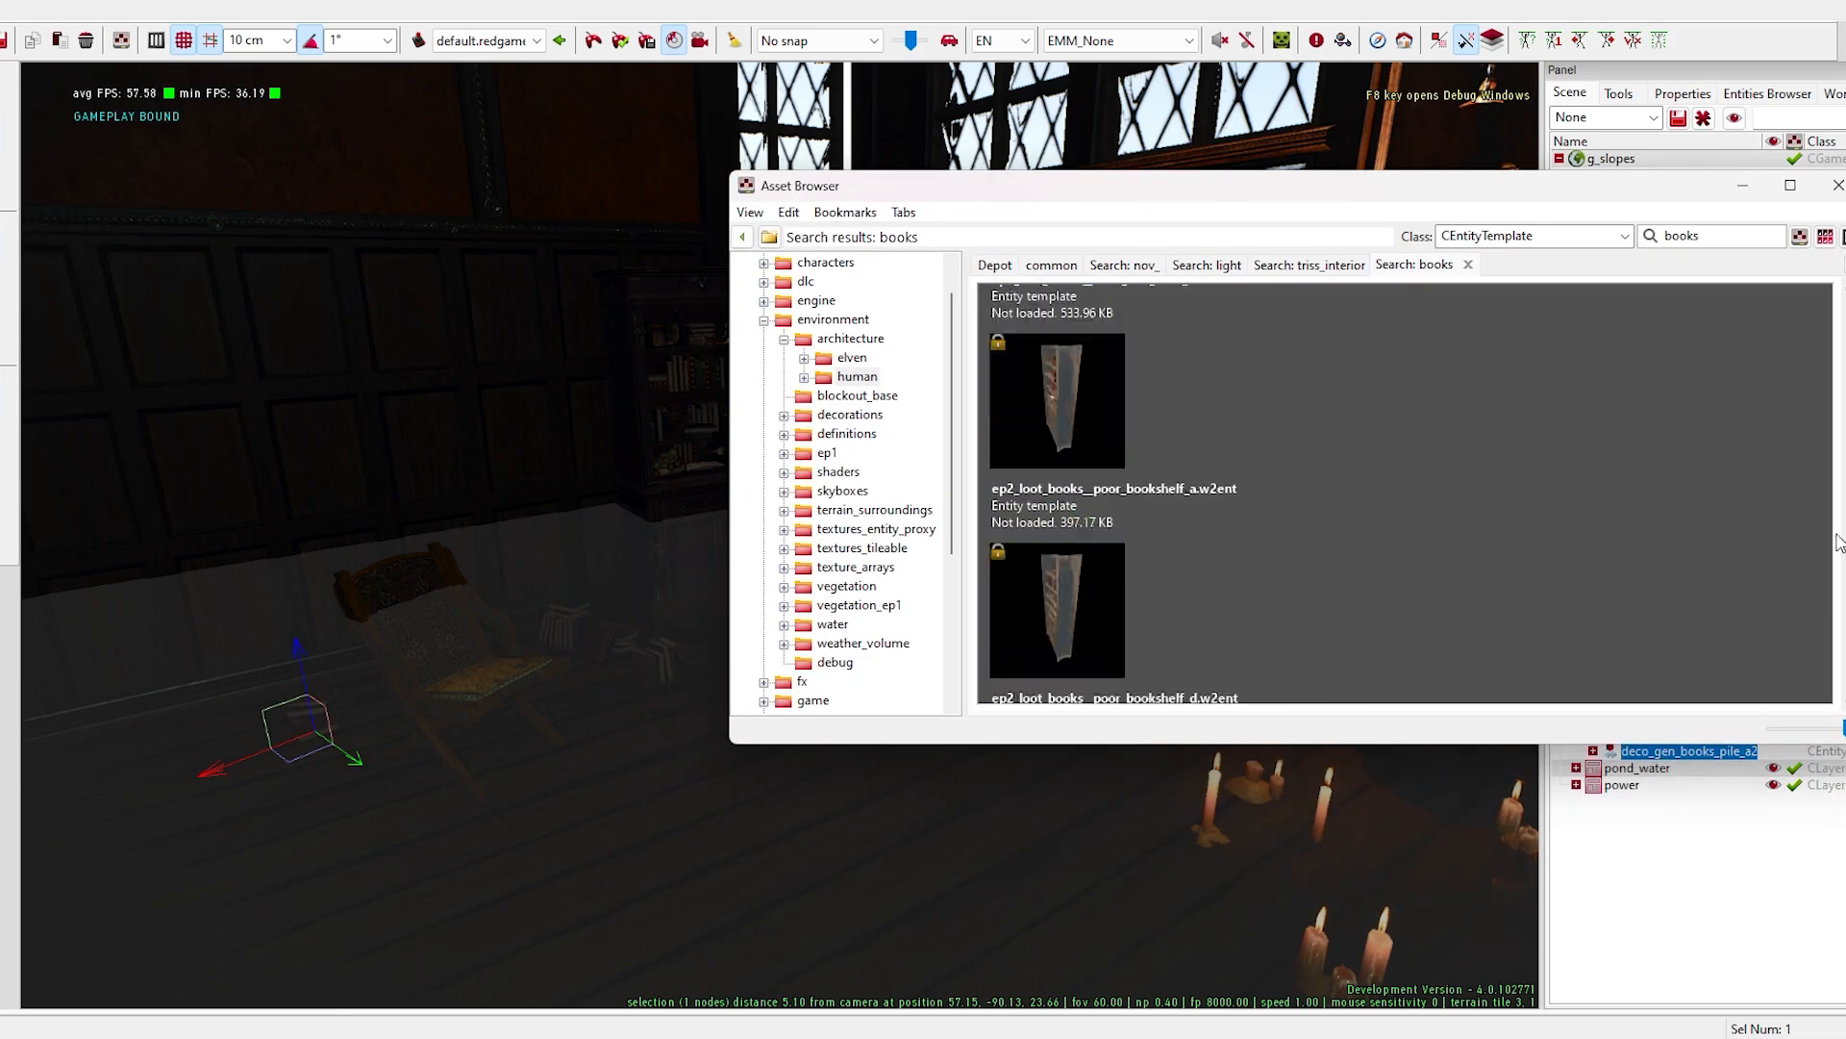
- Search for chests, then place deco_rich_chest_a near the bookshelf and deco_rich_chest_treasures_a against the side wall
text(c)
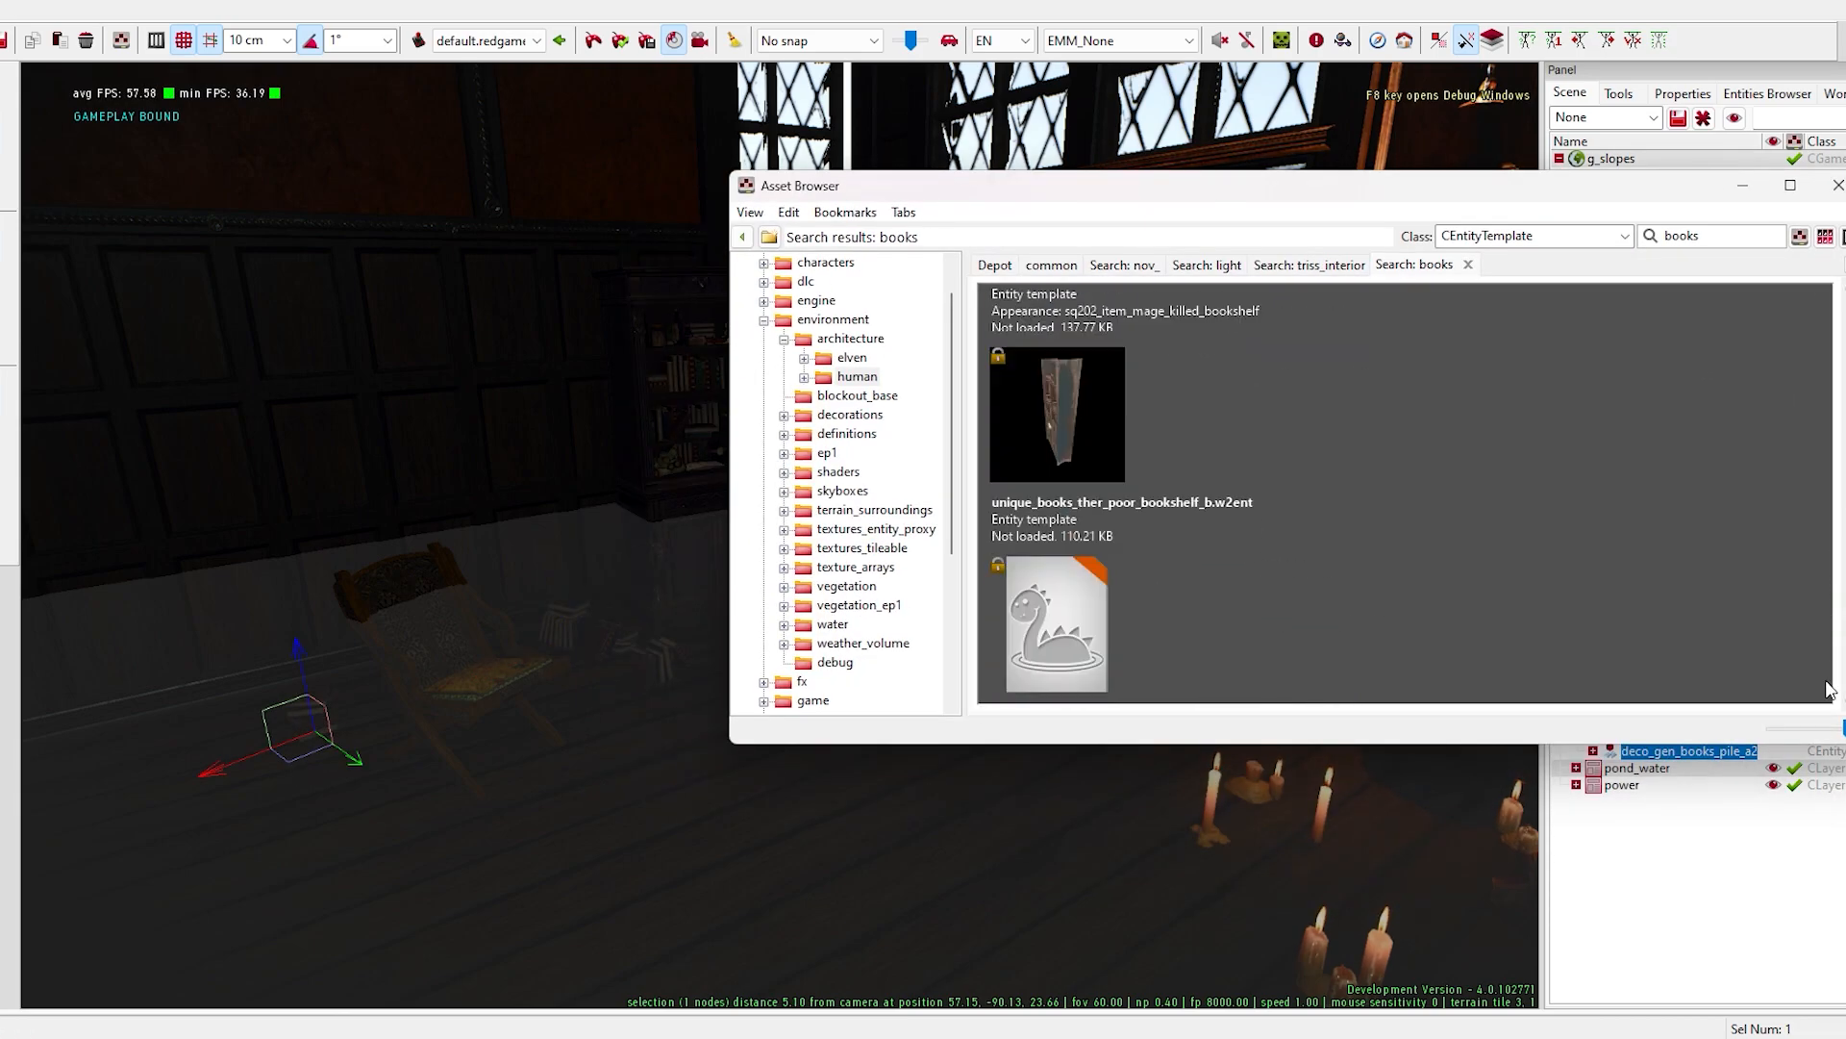
text(hest)
key(Return)
key(Return)
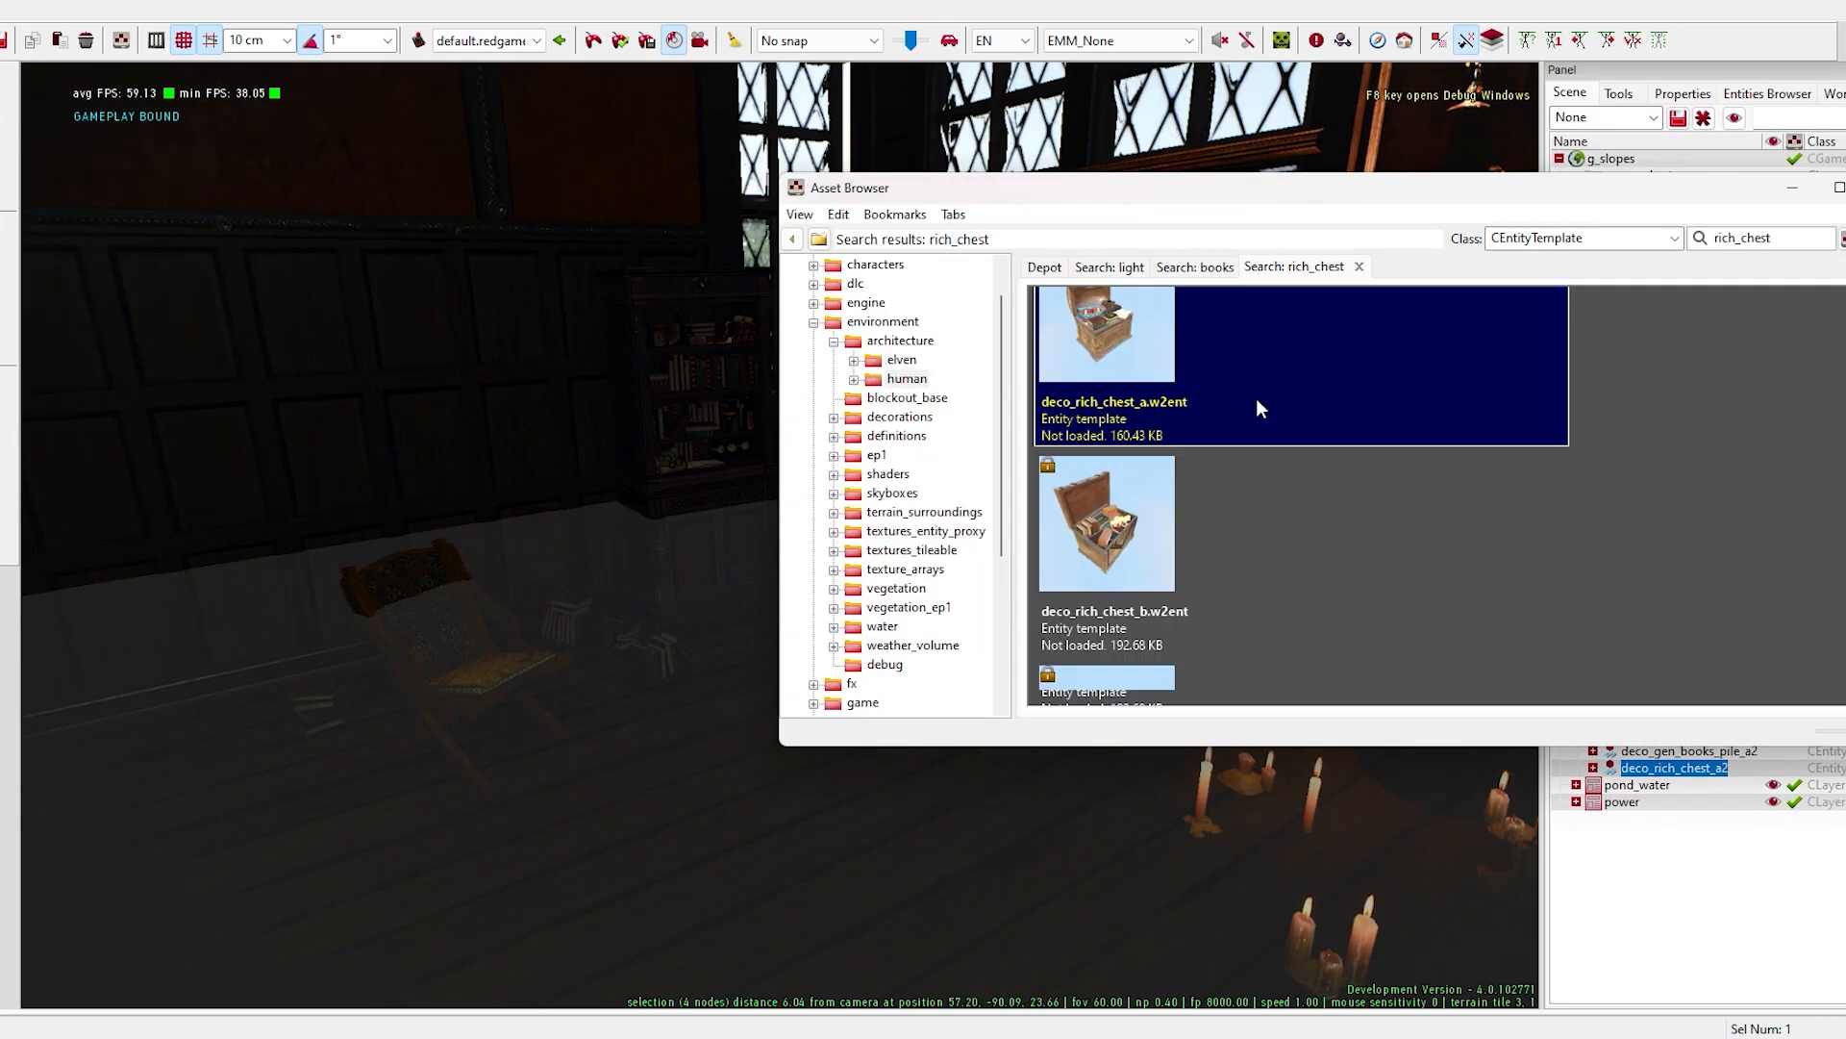
scroll(1256, 398, down, 5)
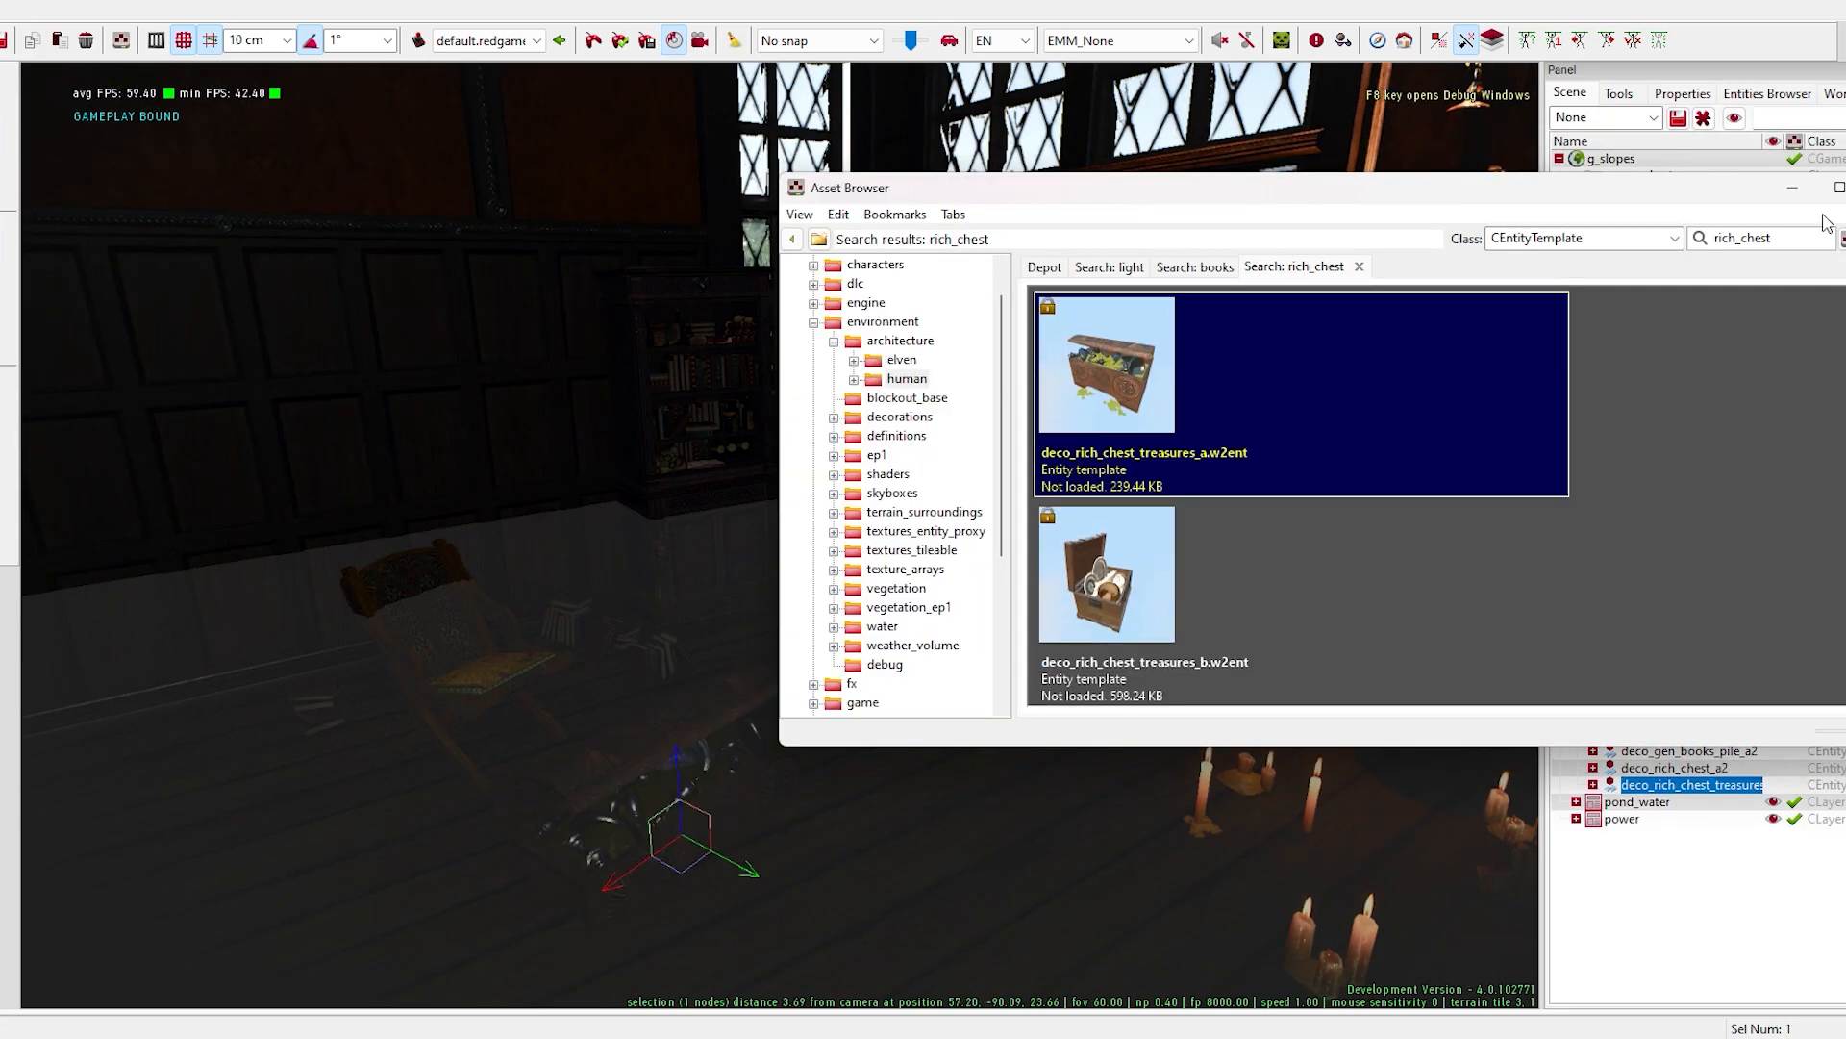
scroll(1428, 497, down, 2)
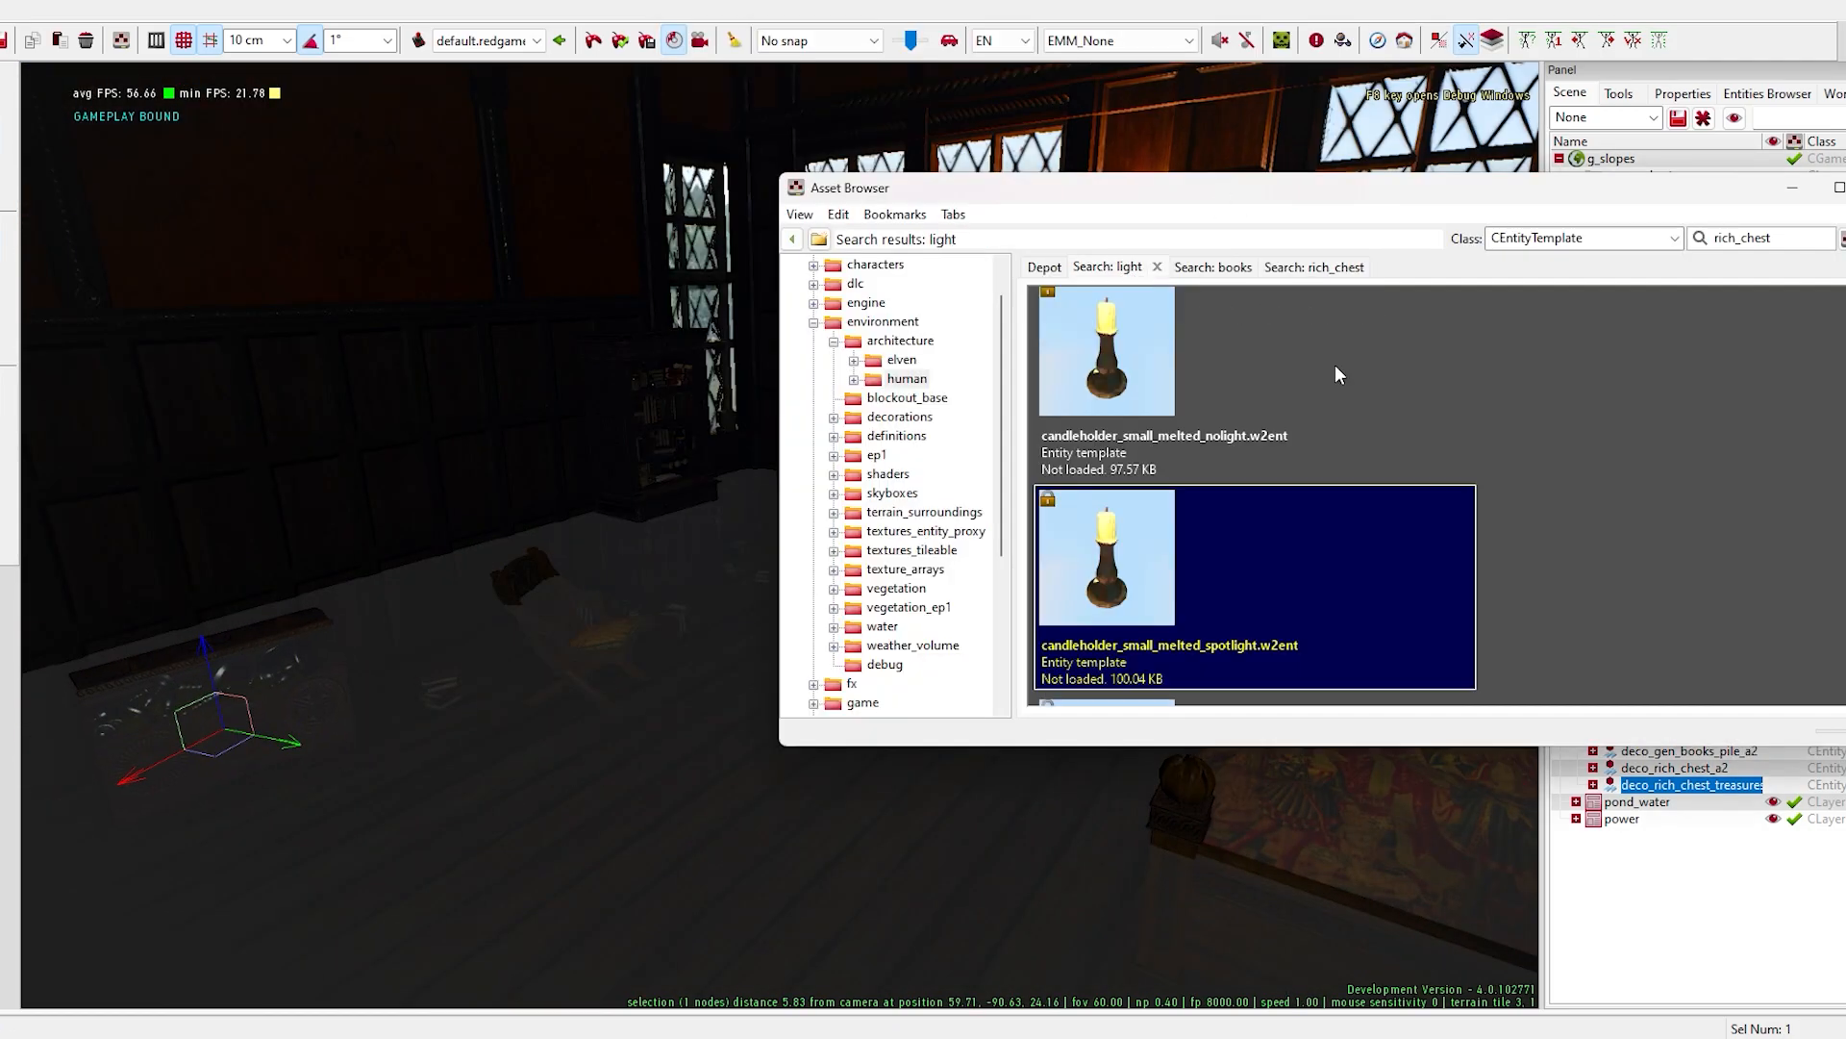
- Place the gen_lantern_b_complex_2_lights lantern from the light results on the side wall above the wood panelling
scroll(1399, 531, down, 6)
scroll(1385, 505, down, 3)
drag(1123, 436, 568, 616)
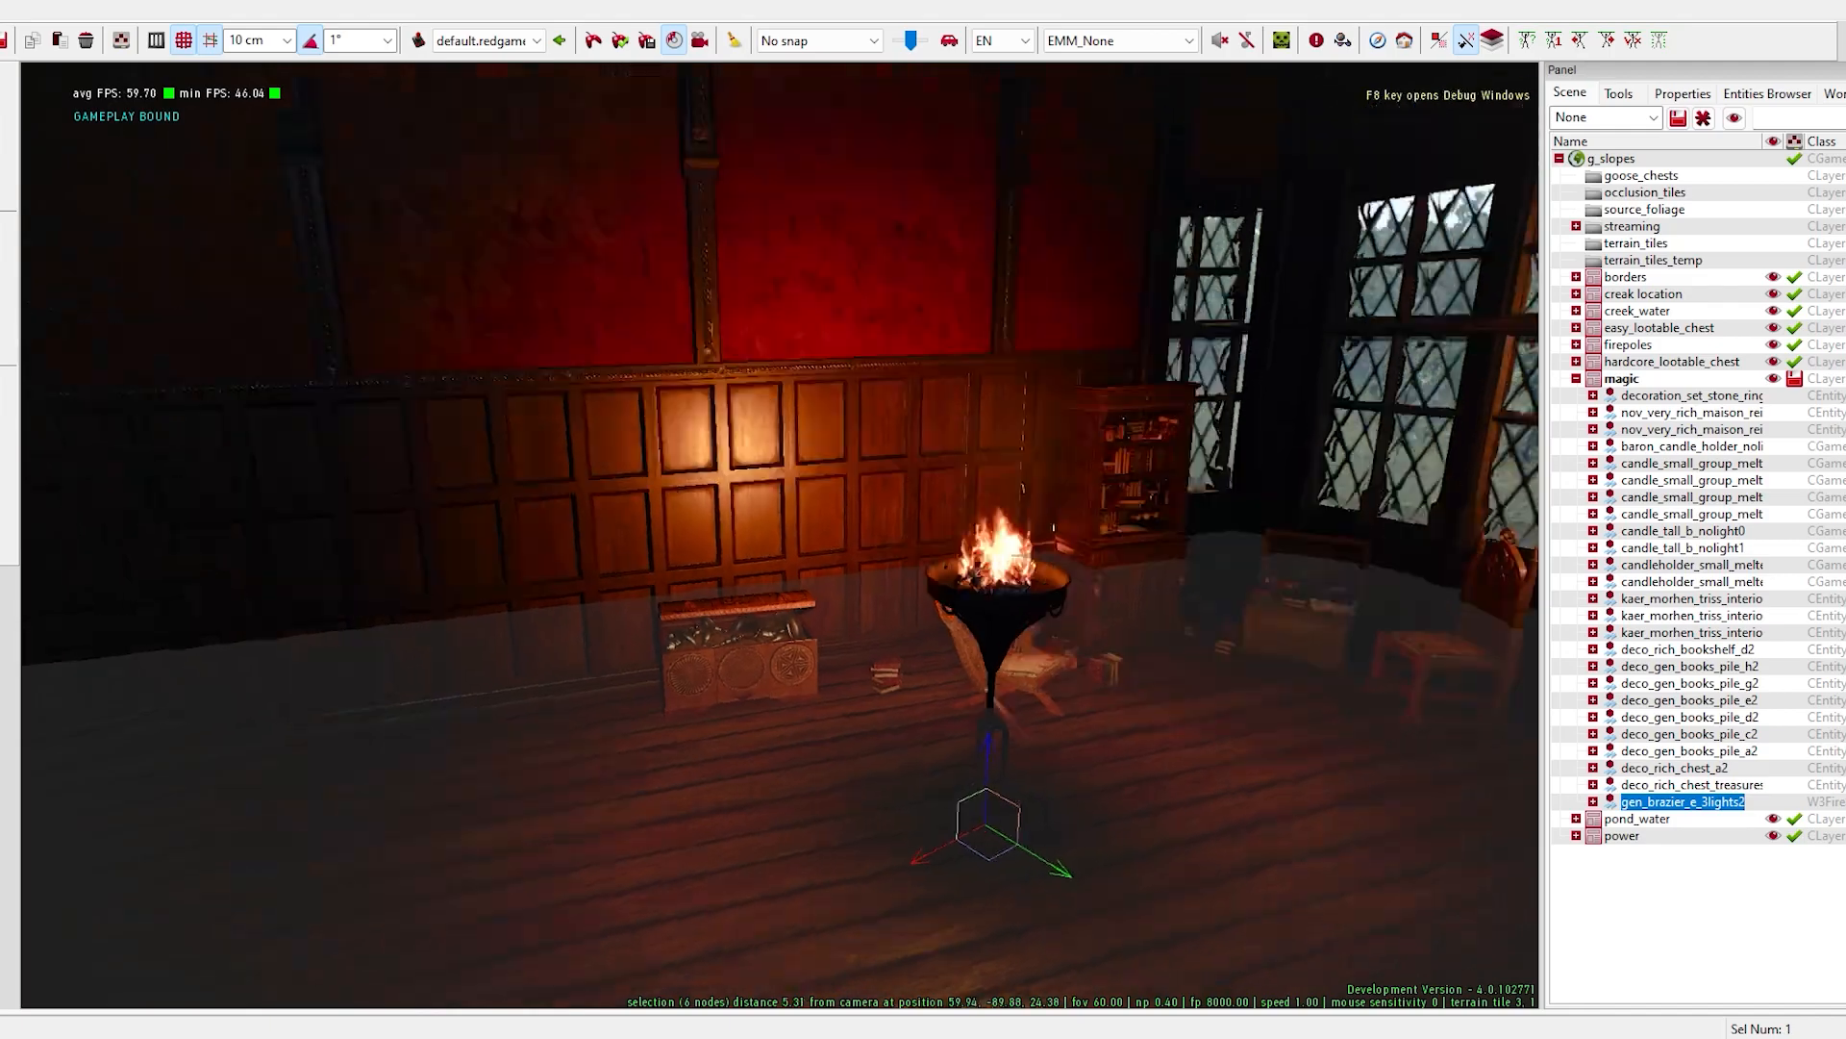
right_drag(538, 585, 228, 590)
right_drag(972, 730, 308, 774)
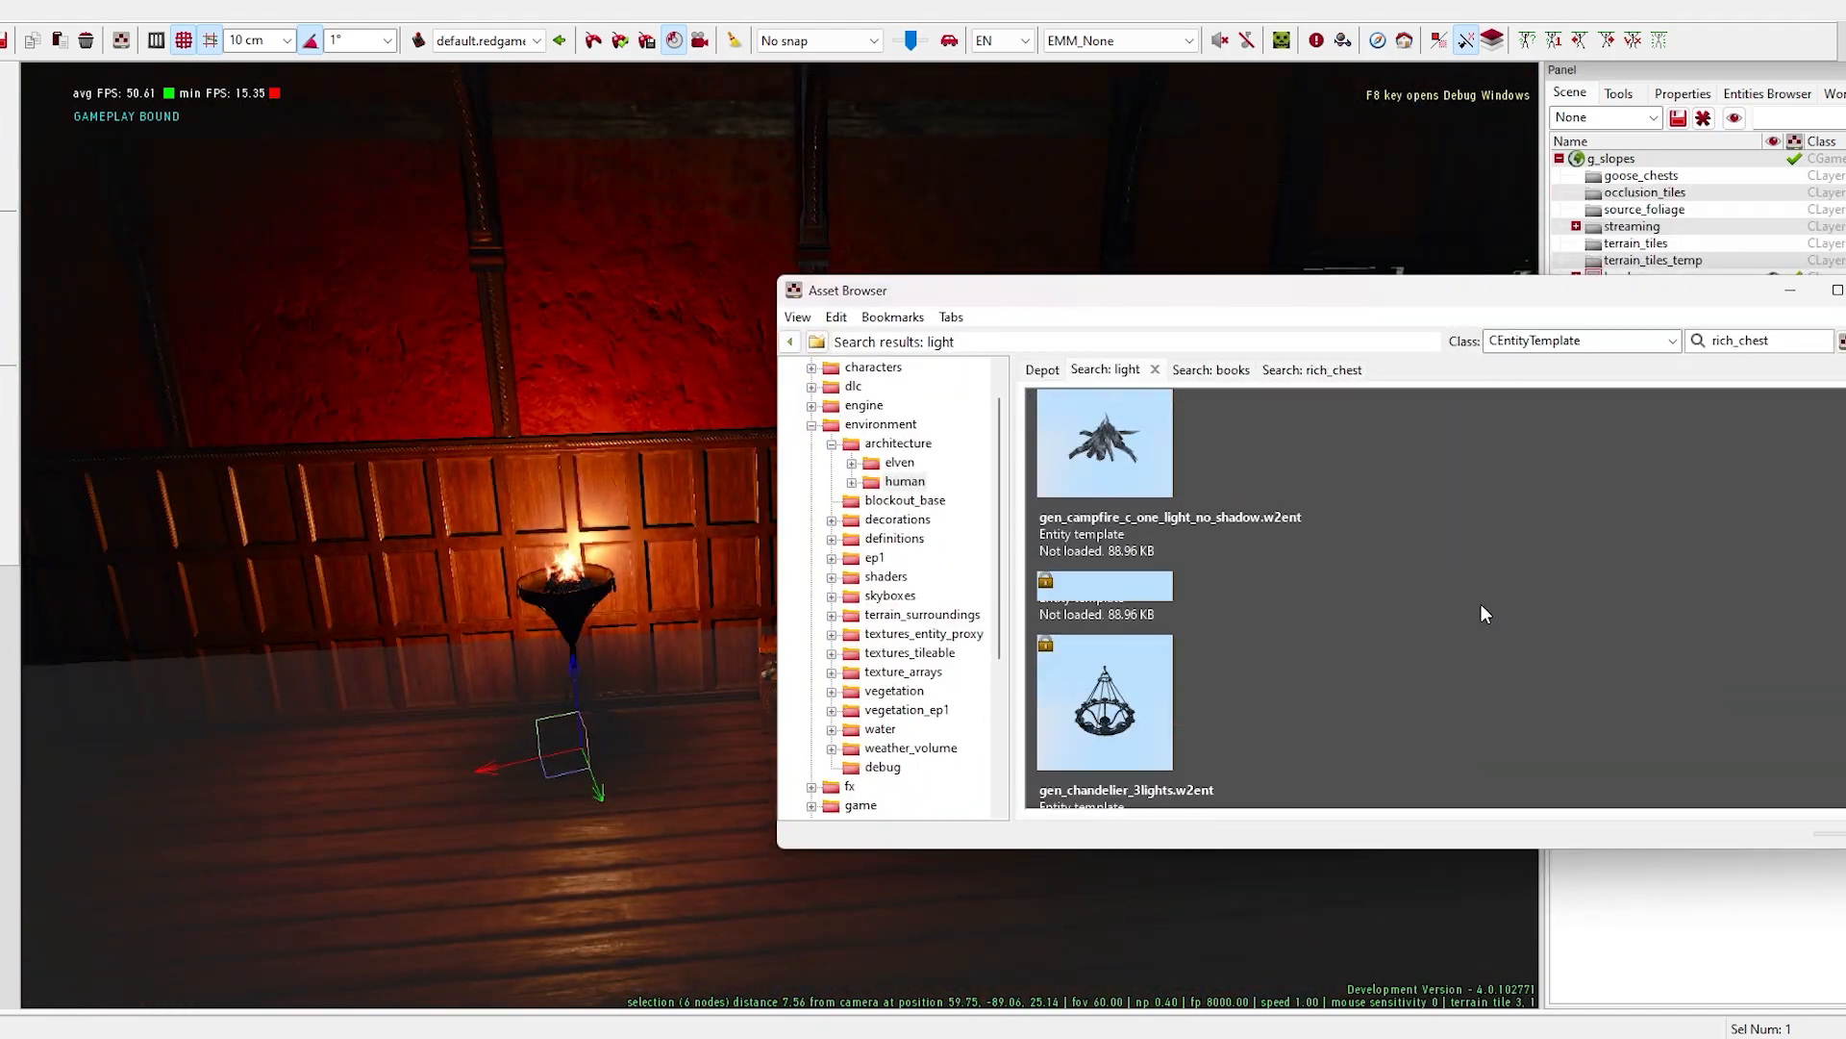
scroll(1302, 652, down, 5)
click(1486, 440)
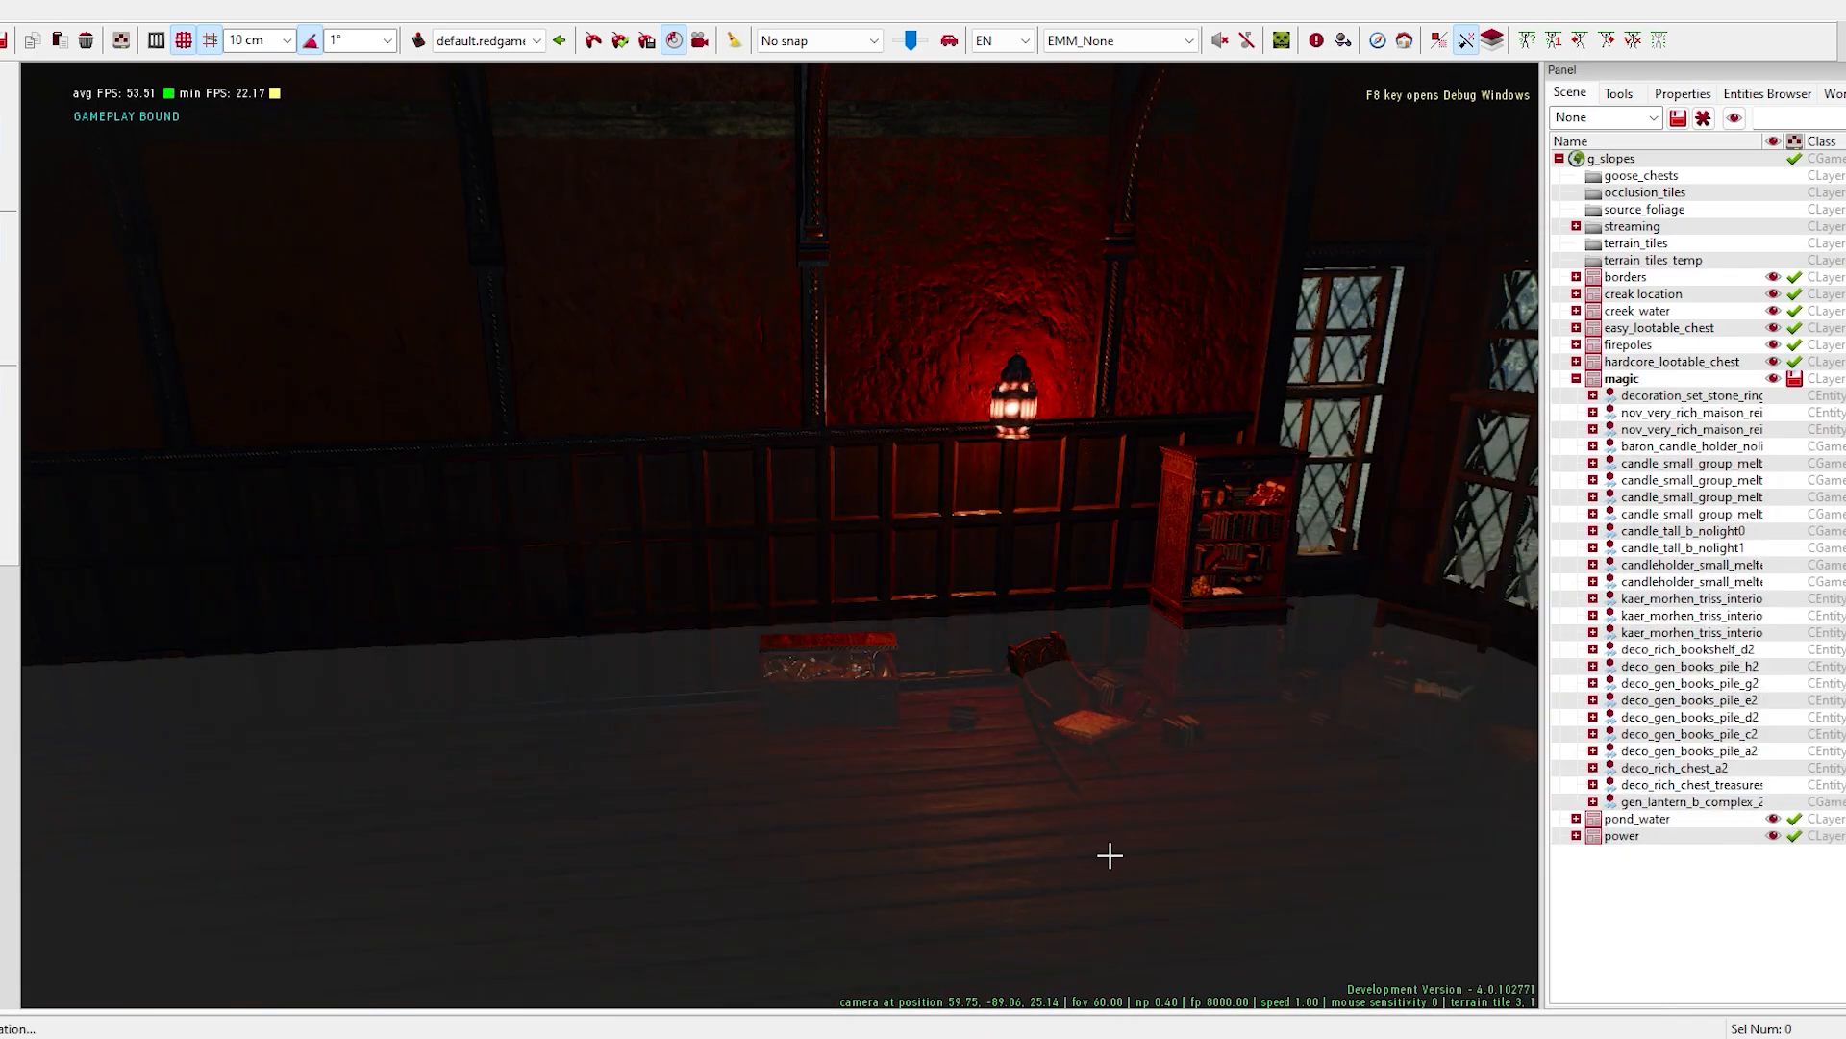
right_drag(1109, 857, 1051, 815)
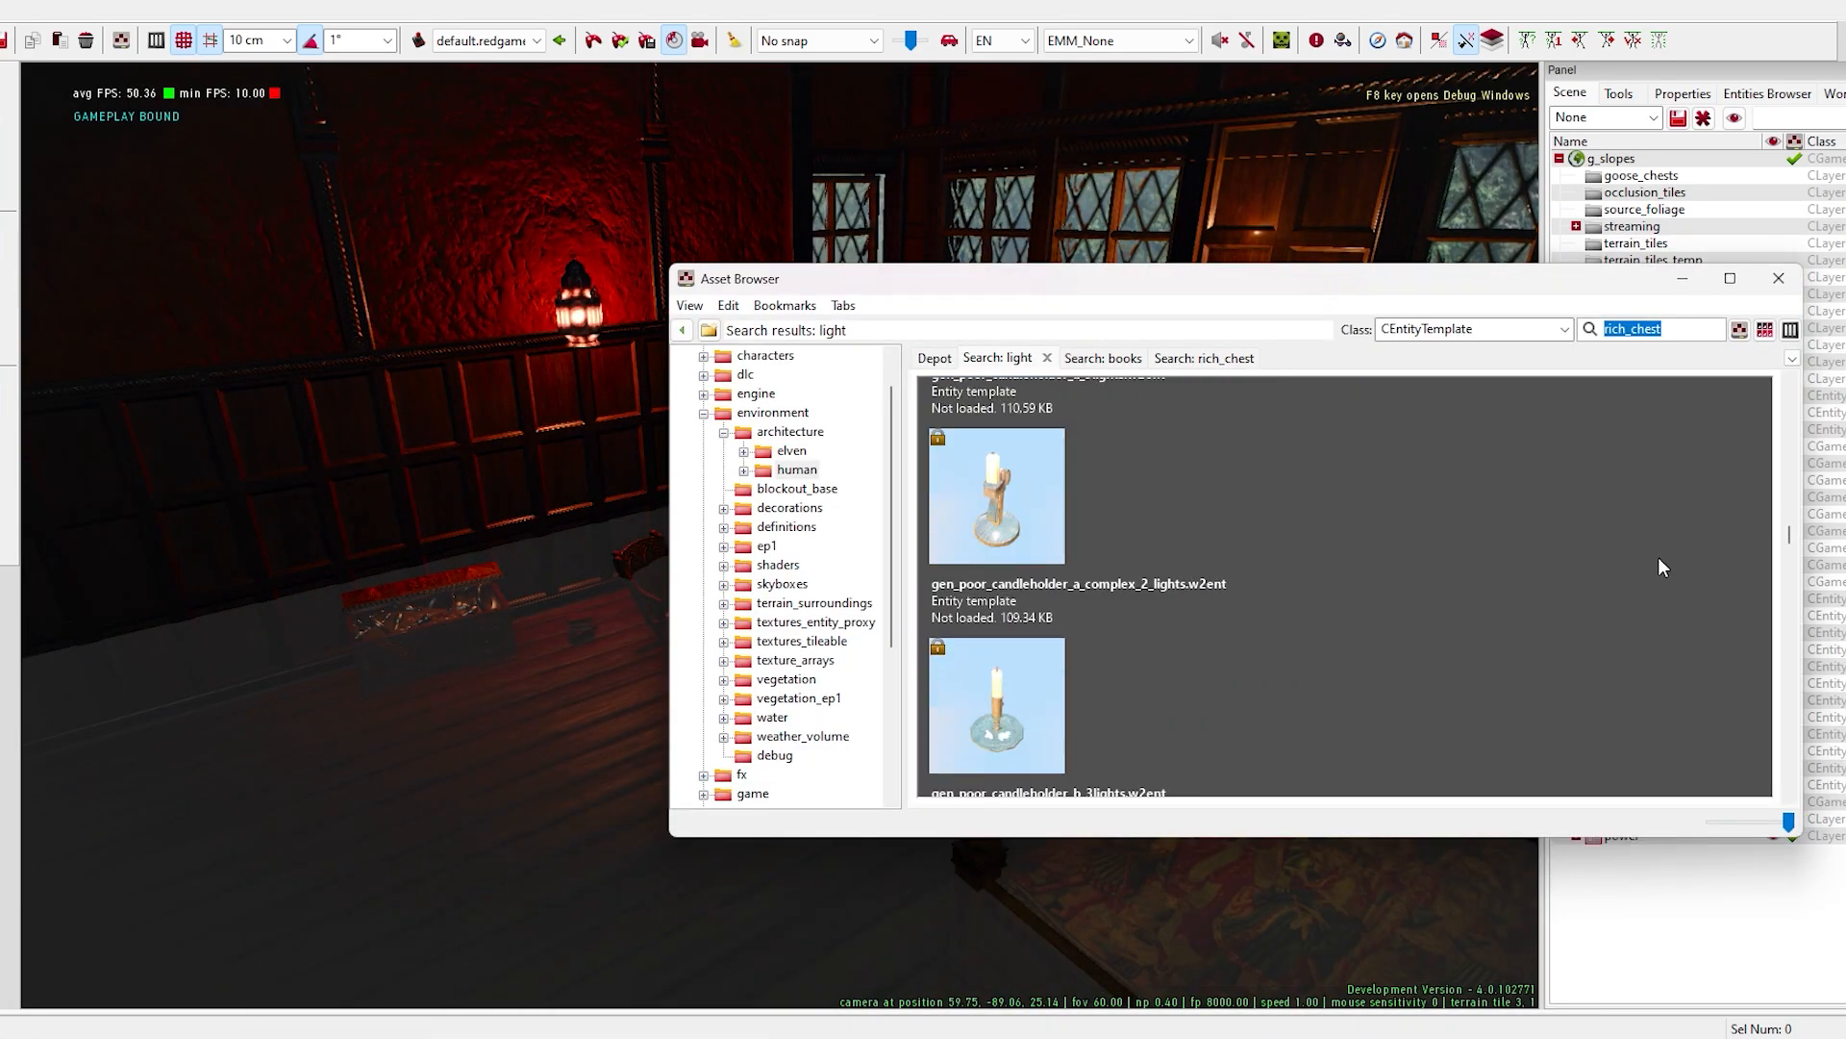
- Search for carpet and rug entities and place q206_rug on the floor beneath the chairs
scroll(1658, 556, down, 2)
key(Return)
scroll(1196, 621, down, 3)
click(1196, 621)
scroll(1351, 601, up, 4)
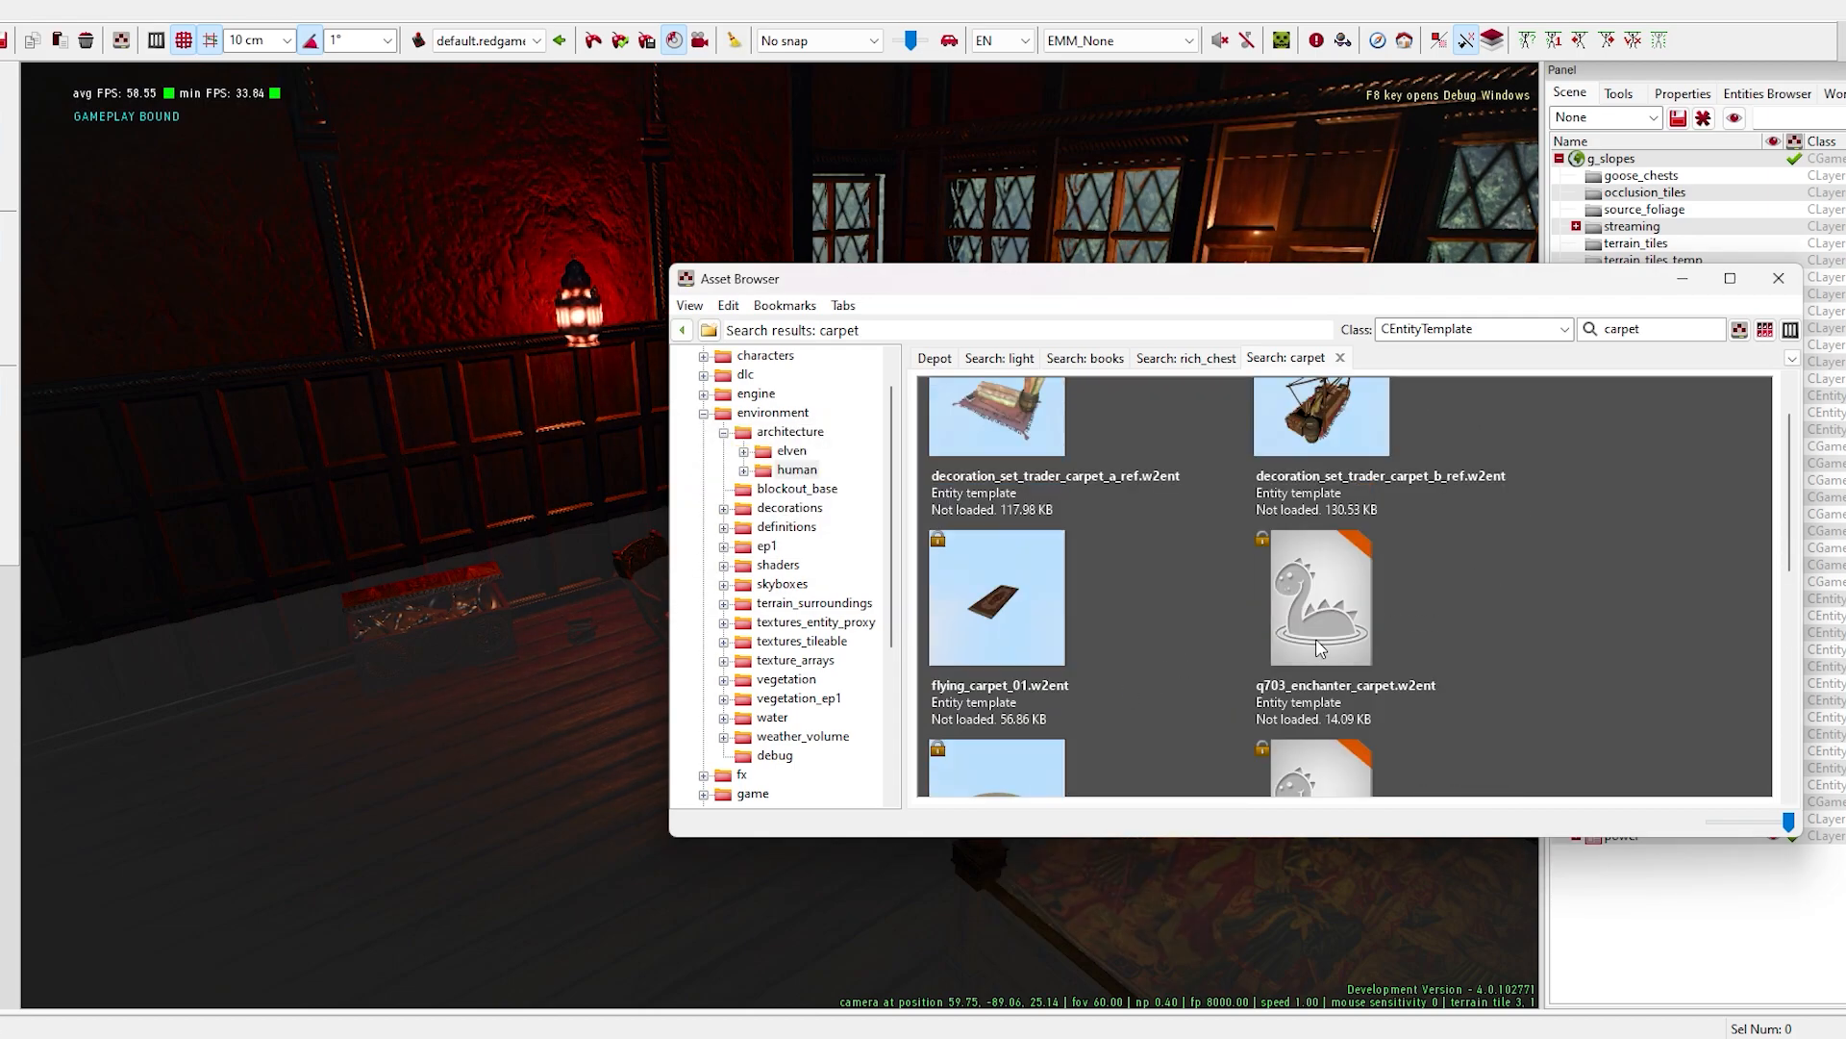
right_click(1359, 612)
click(1424, 789)
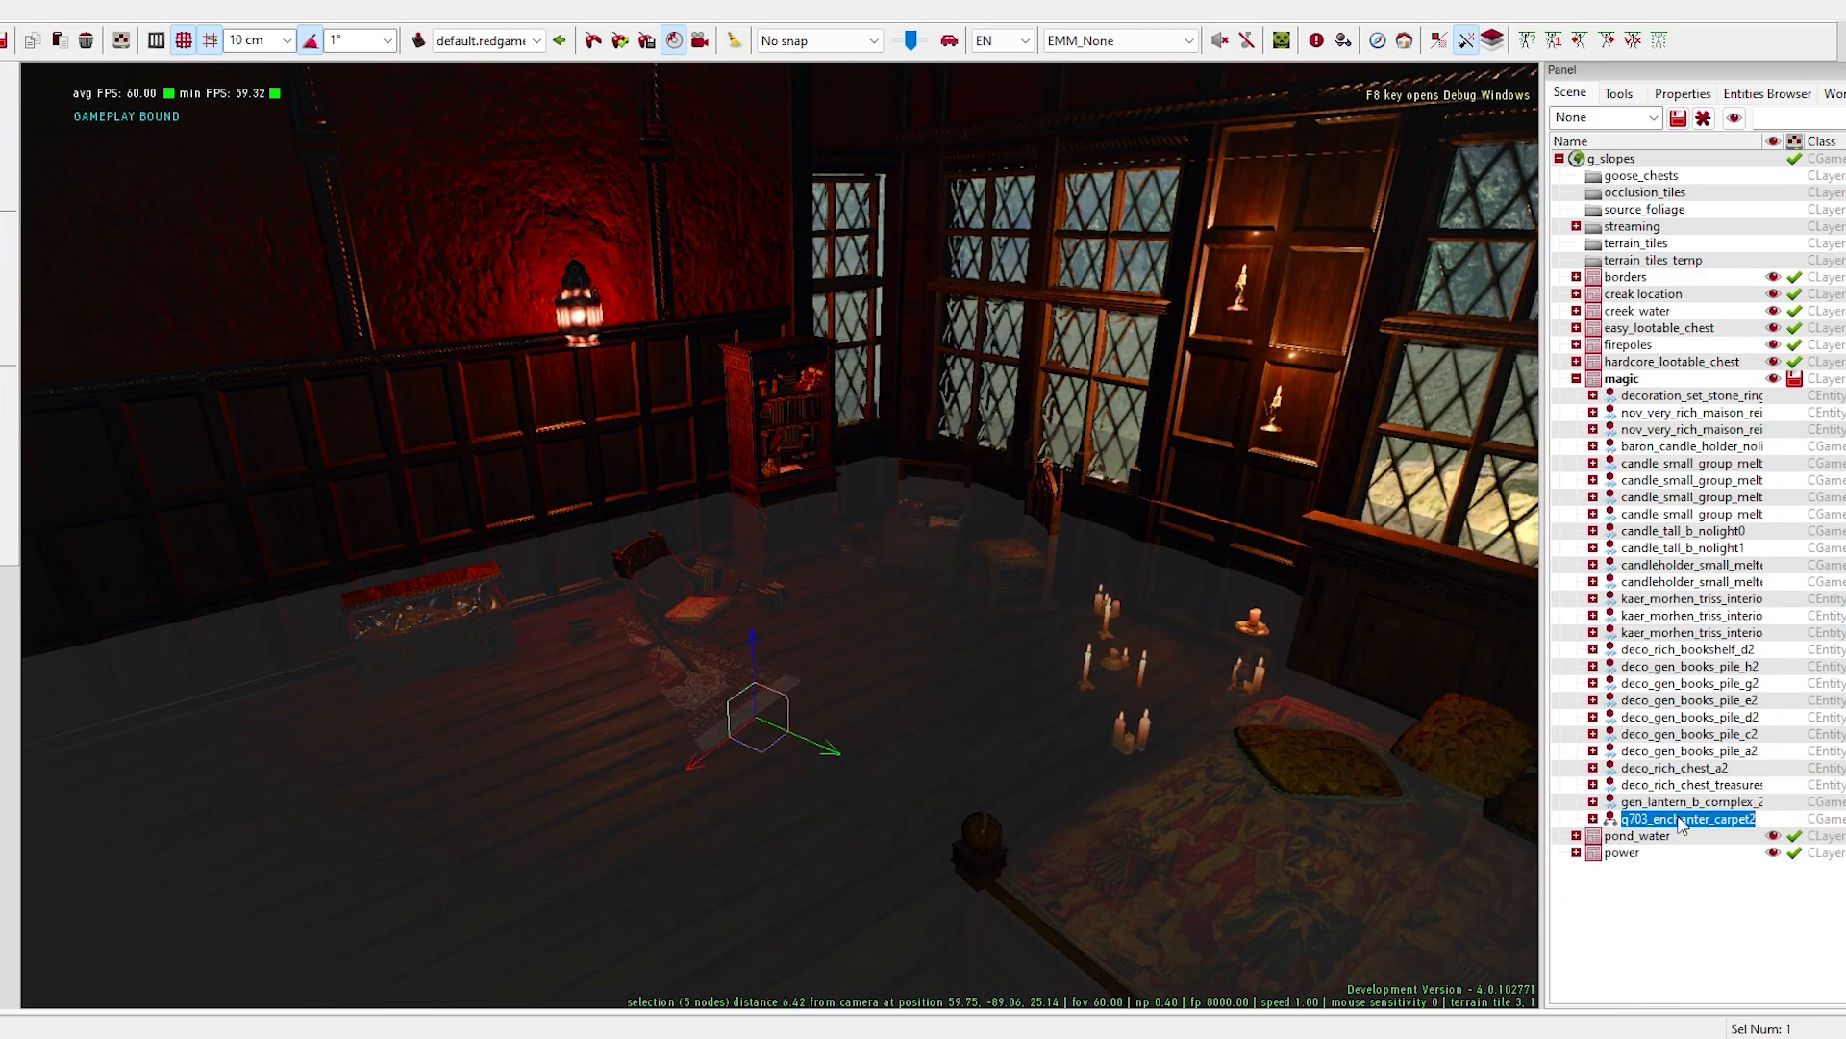
click(363, 952)
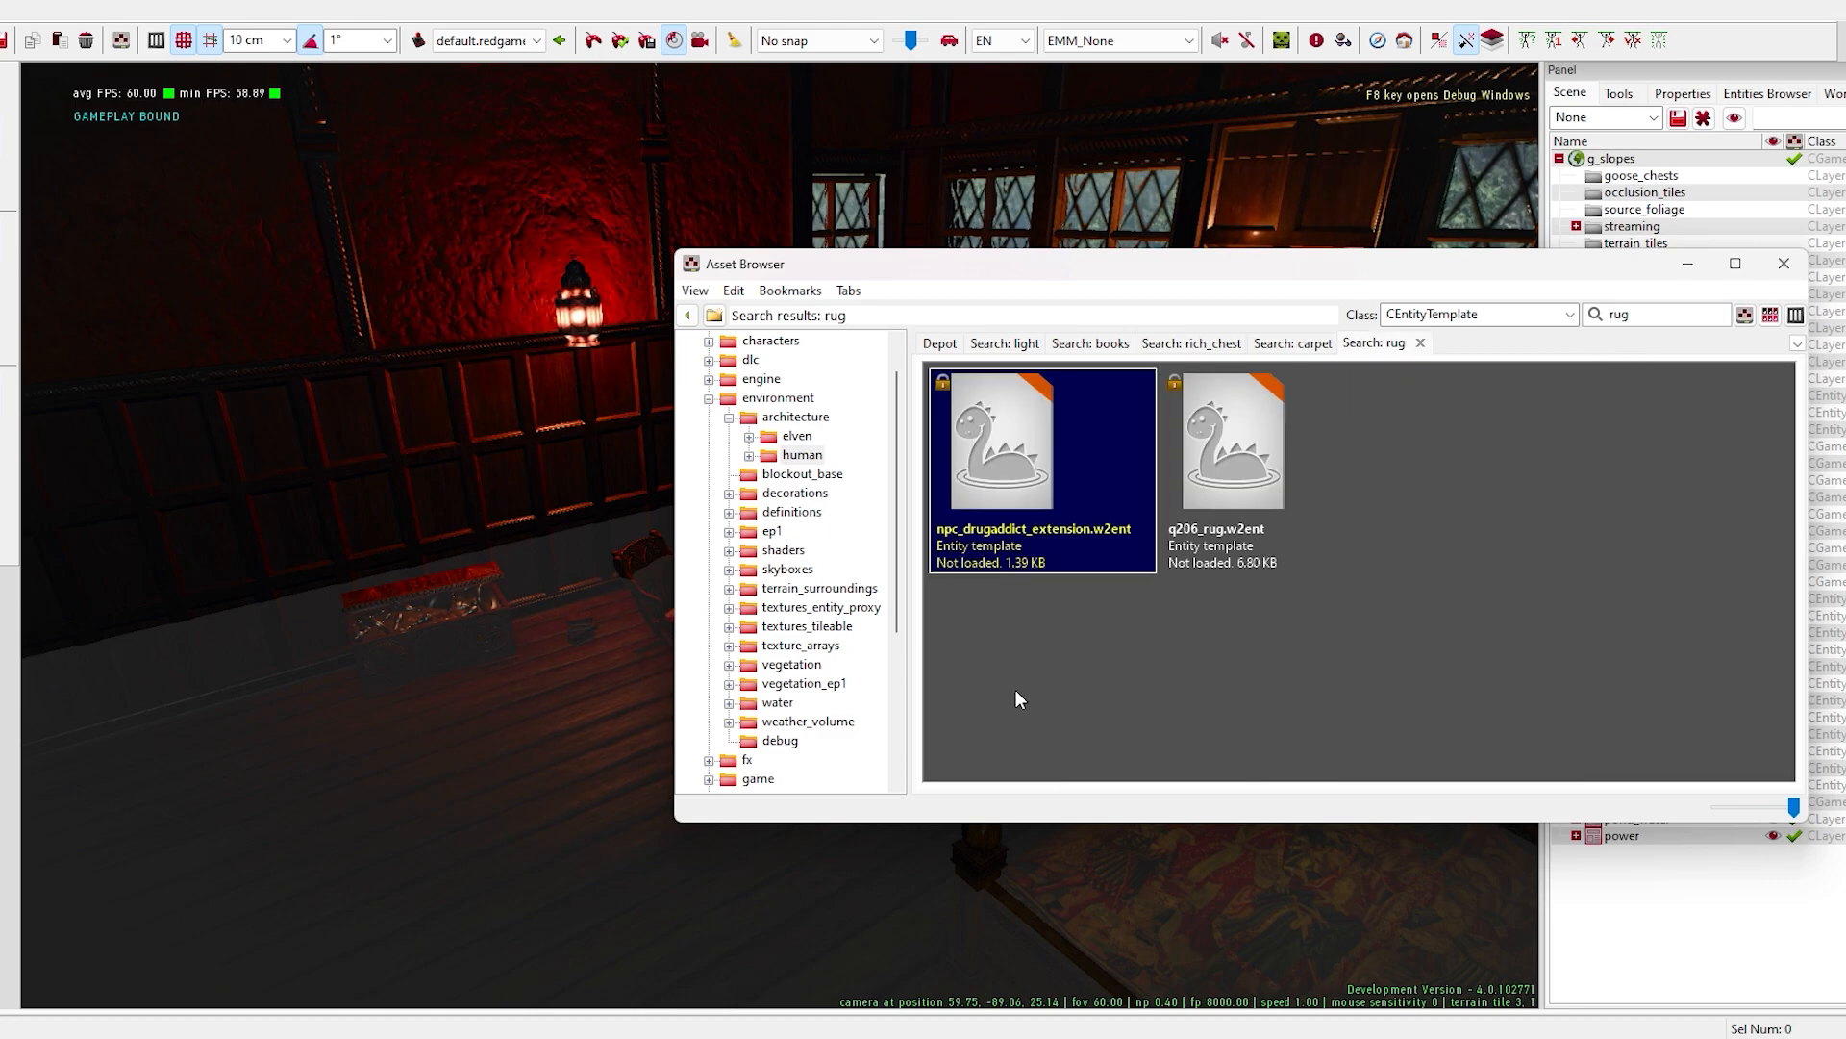
click(1221, 442)
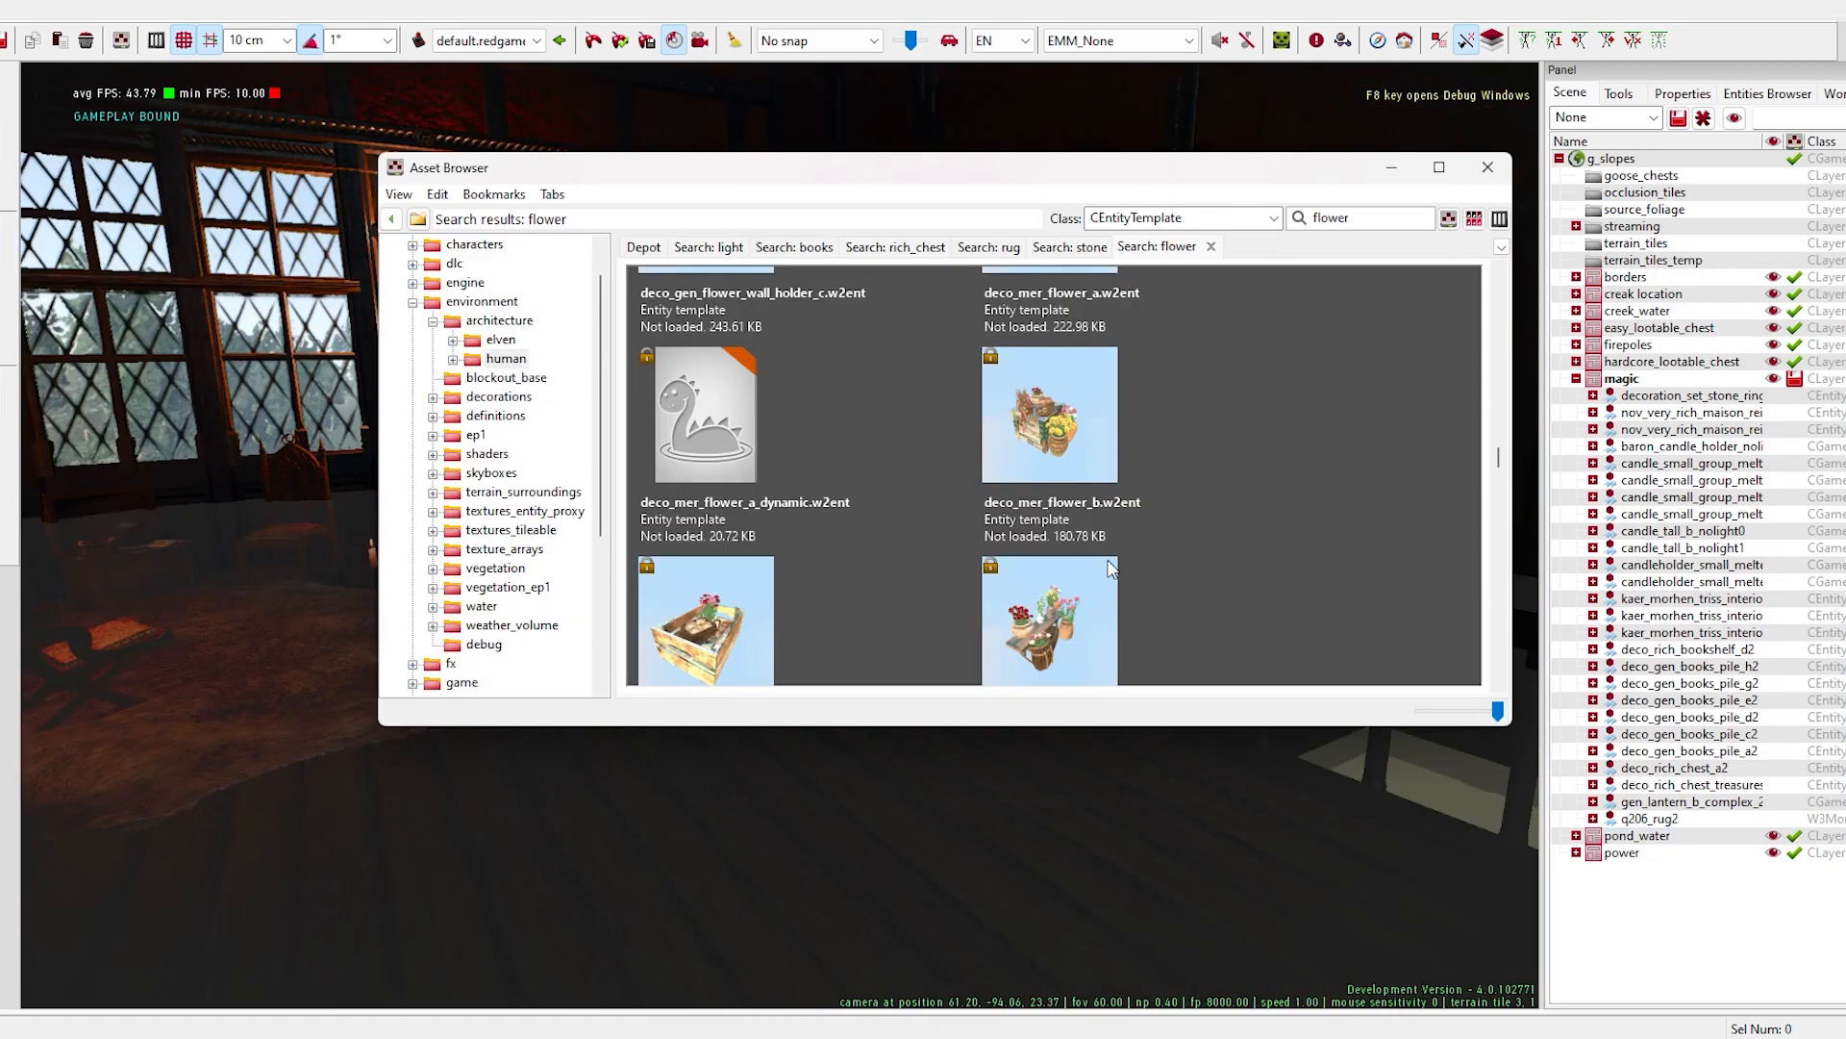
- Browse the flower entities and place the deco_mer_flower_e basket on the floor near the bed
scroll(1132, 568, down, 1)
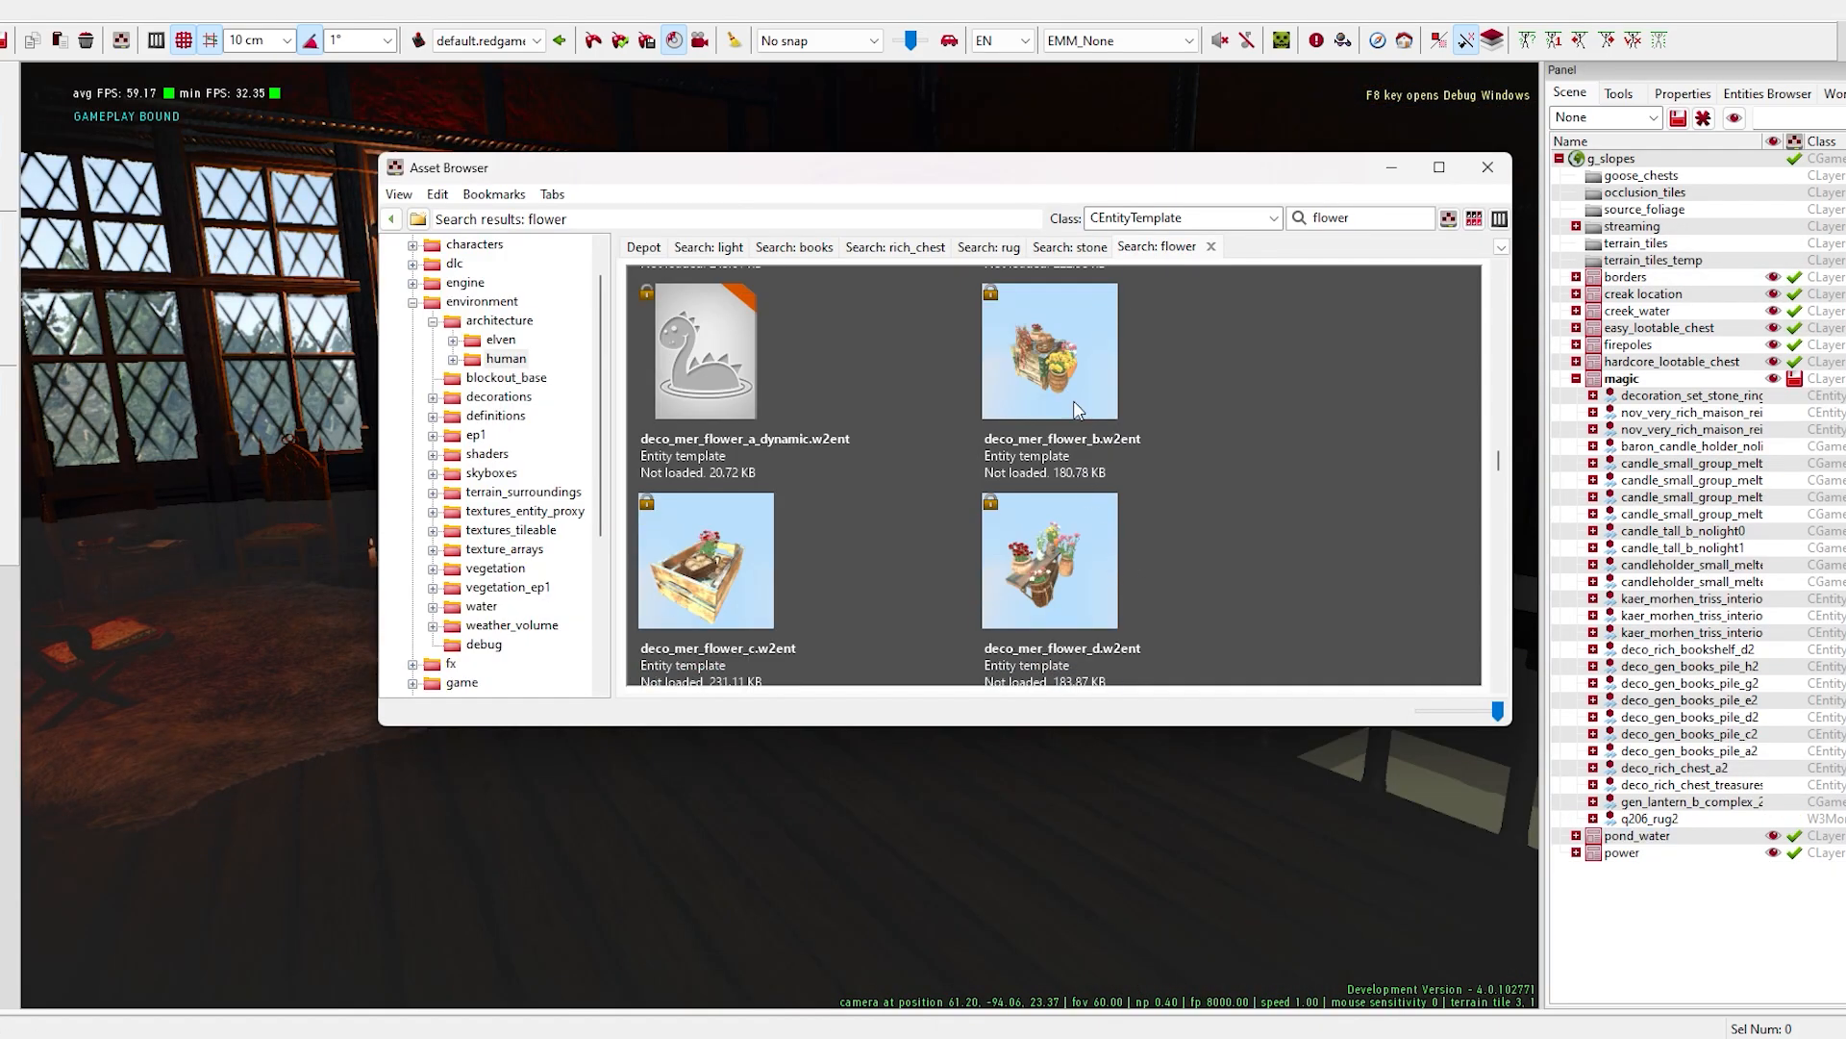
scroll(1153, 479, down, 4)
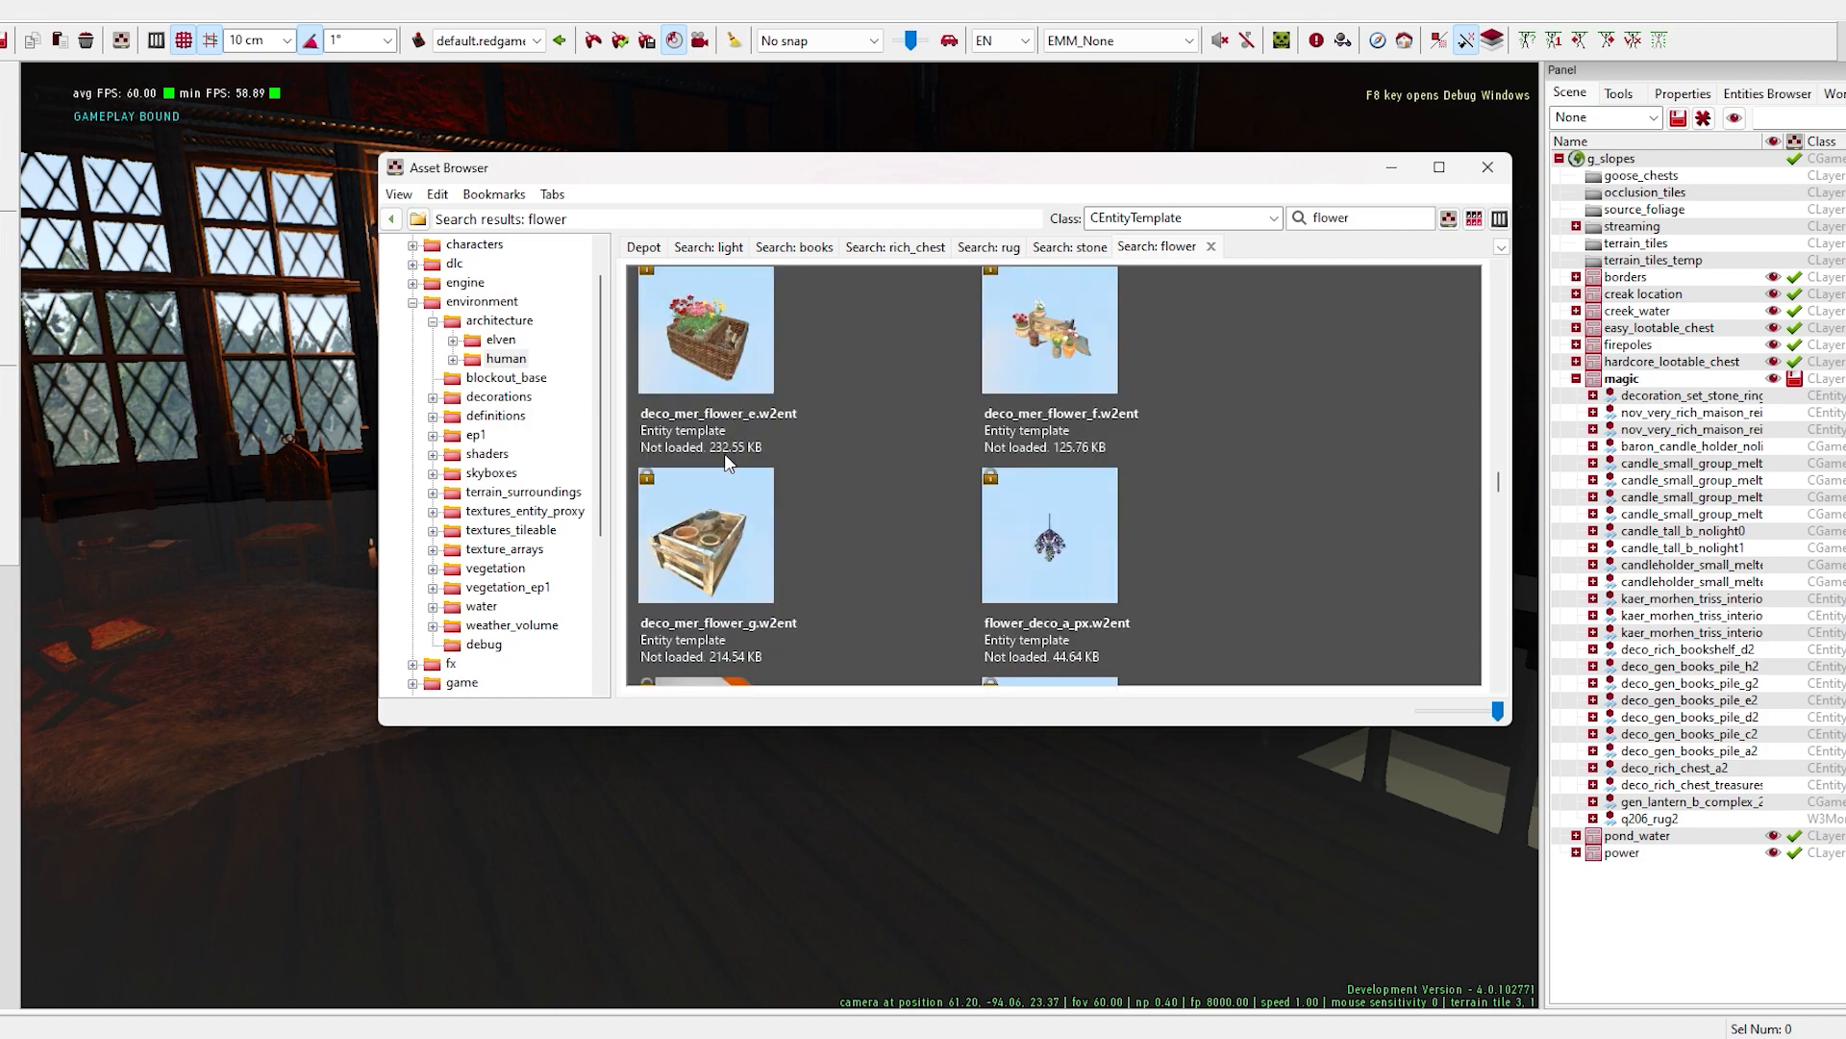
drag(1000, 178, 1830, 213)
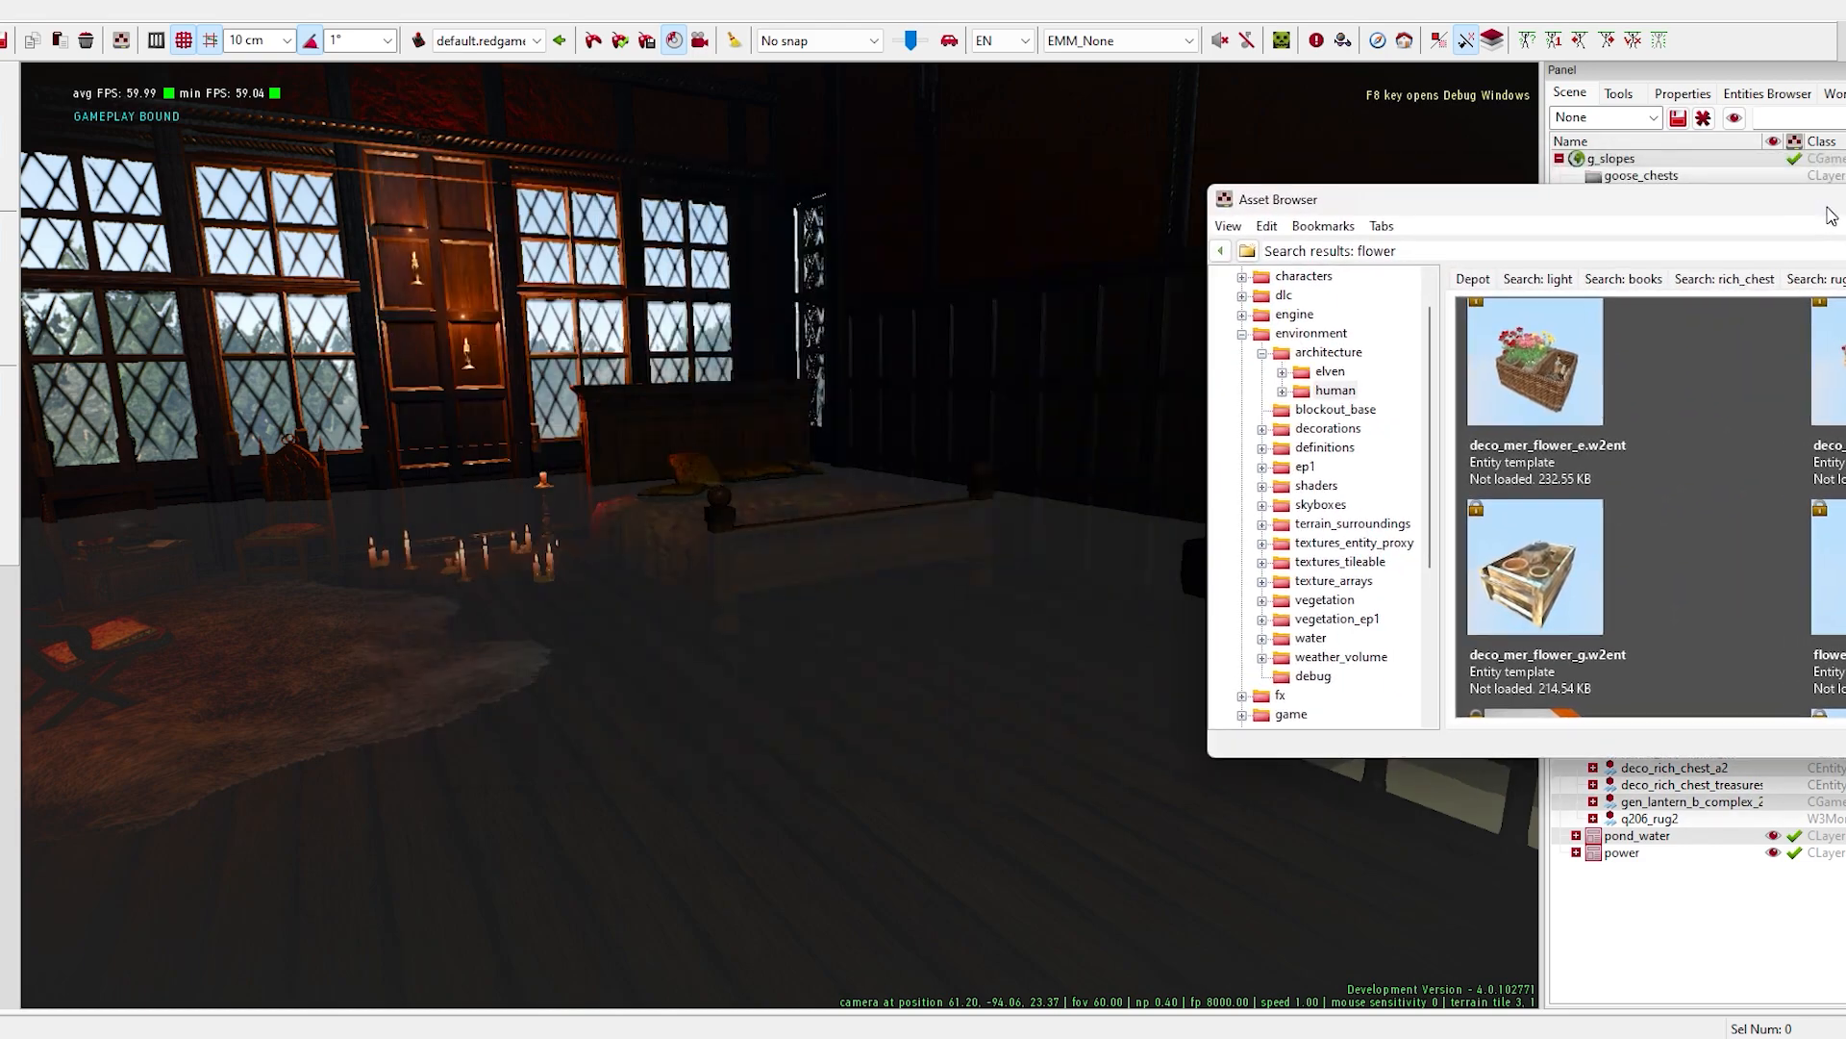
drag(1551, 393, 1003, 650)
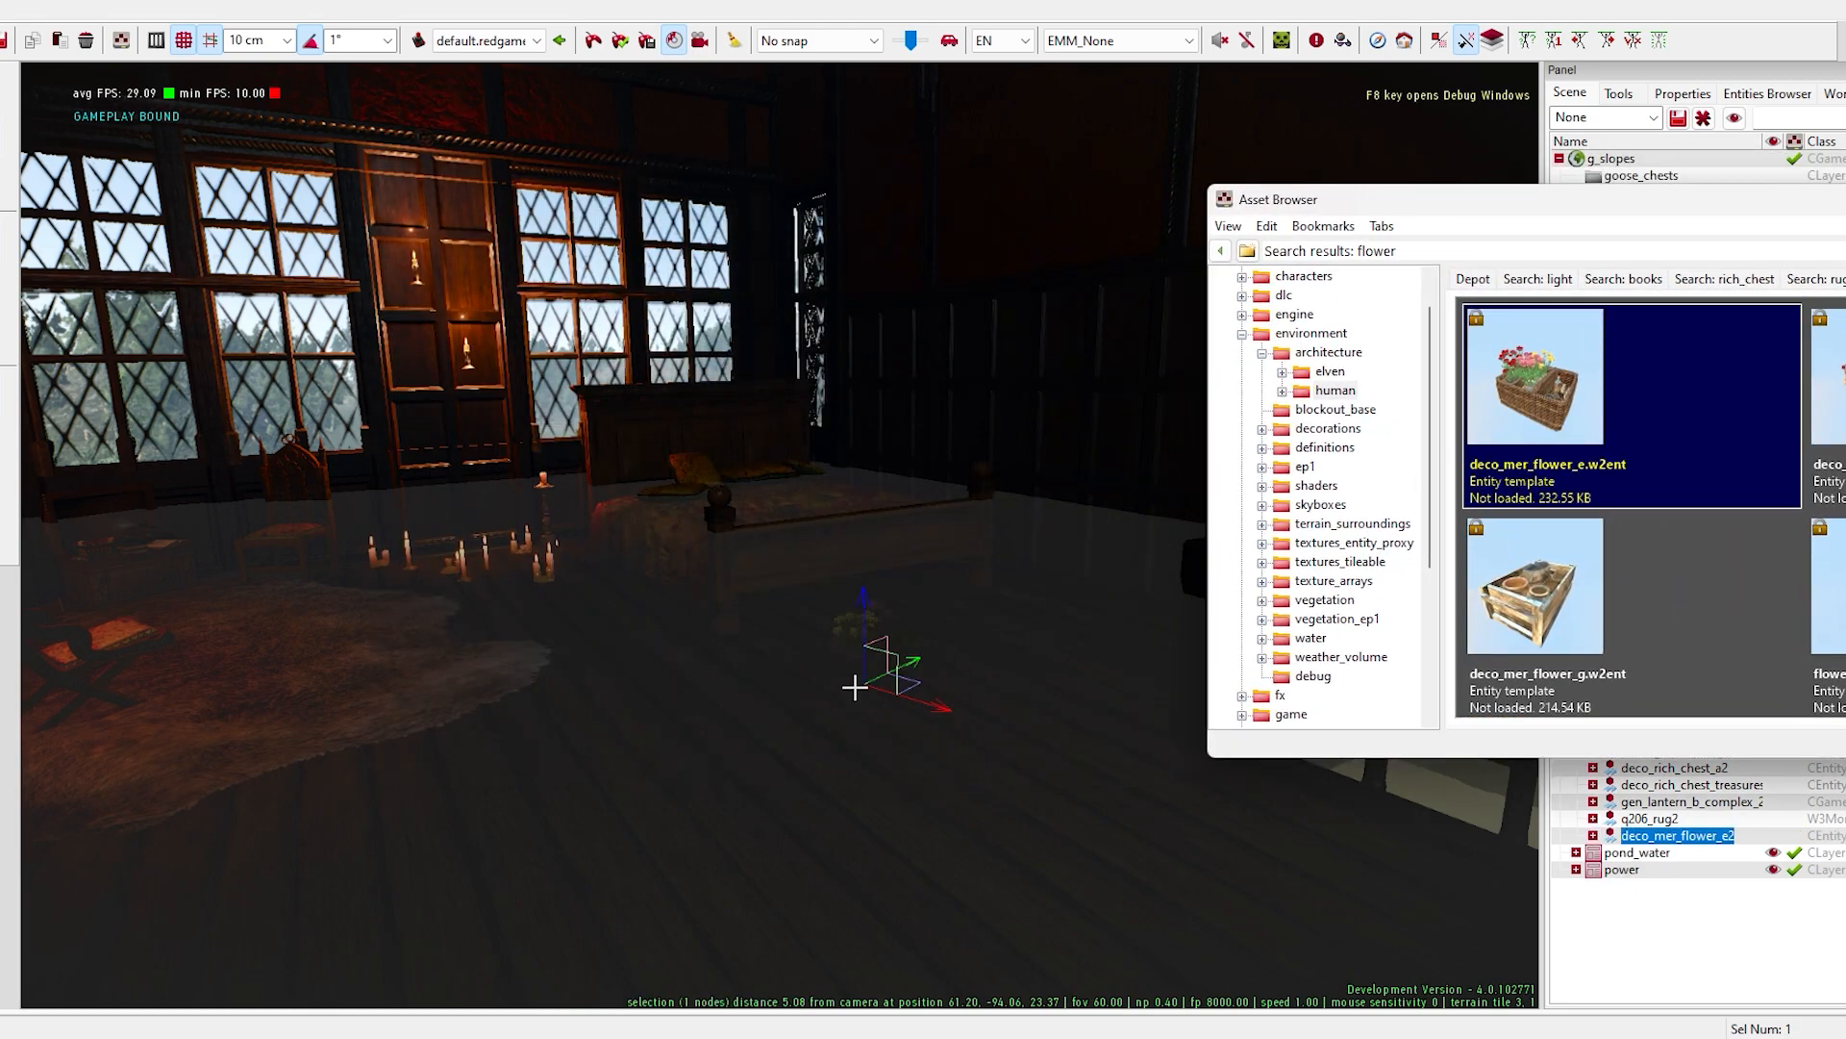
- Adjust the scale and position of the flower basket at the foot of the bed
click(855, 688)
key(space)
drag(872, 713, 1075, 694)
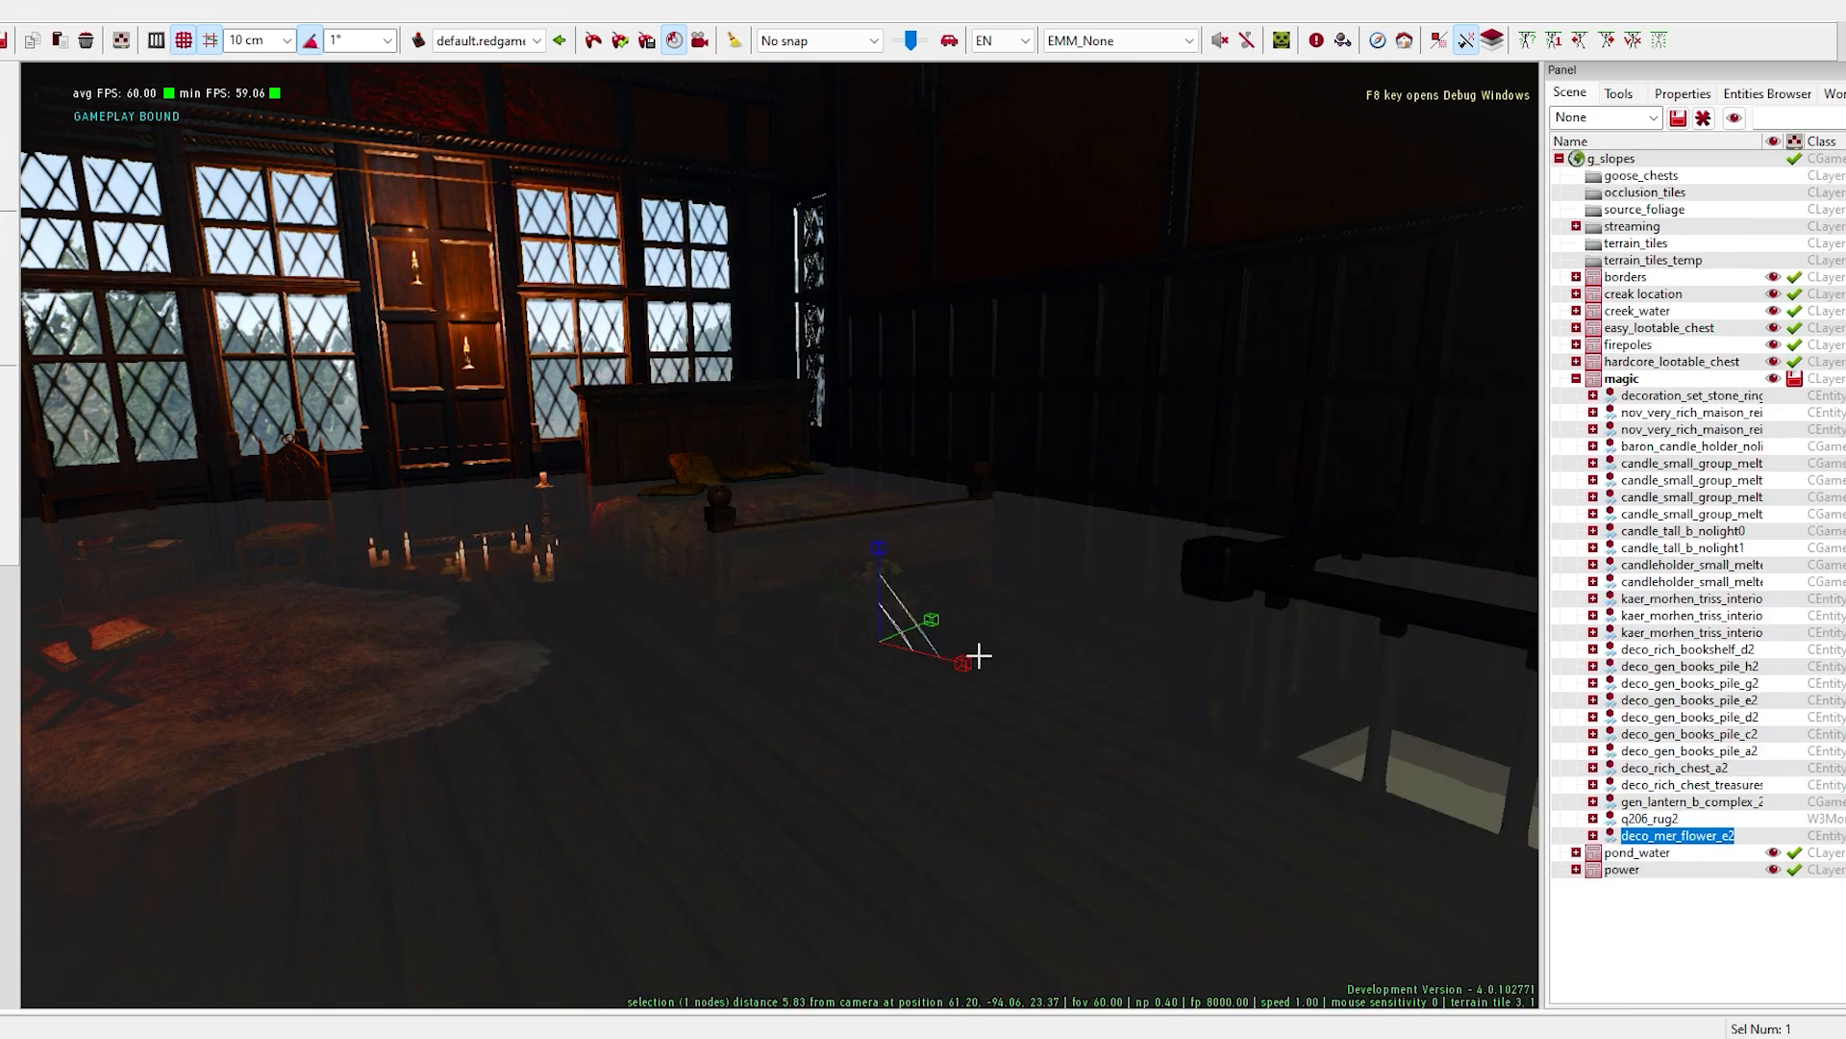
drag(904, 667, 888, 667)
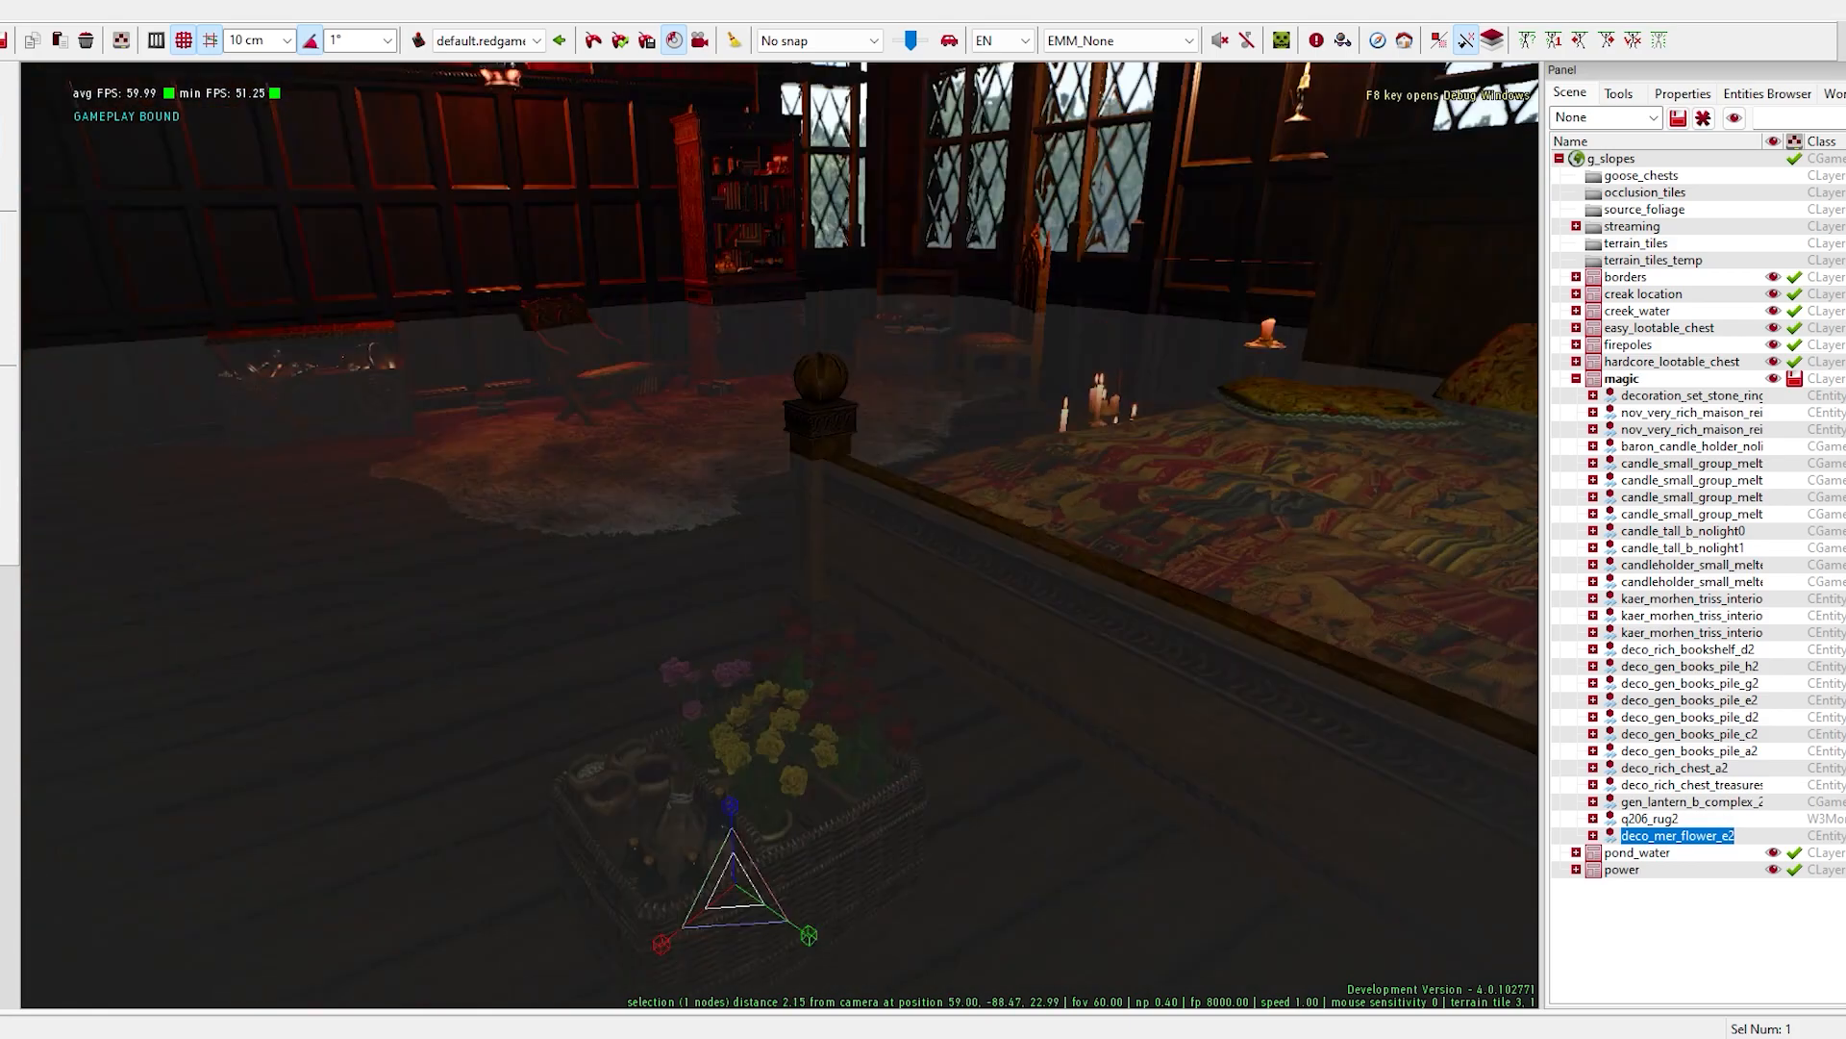
drag(734, 906, 753, 800)
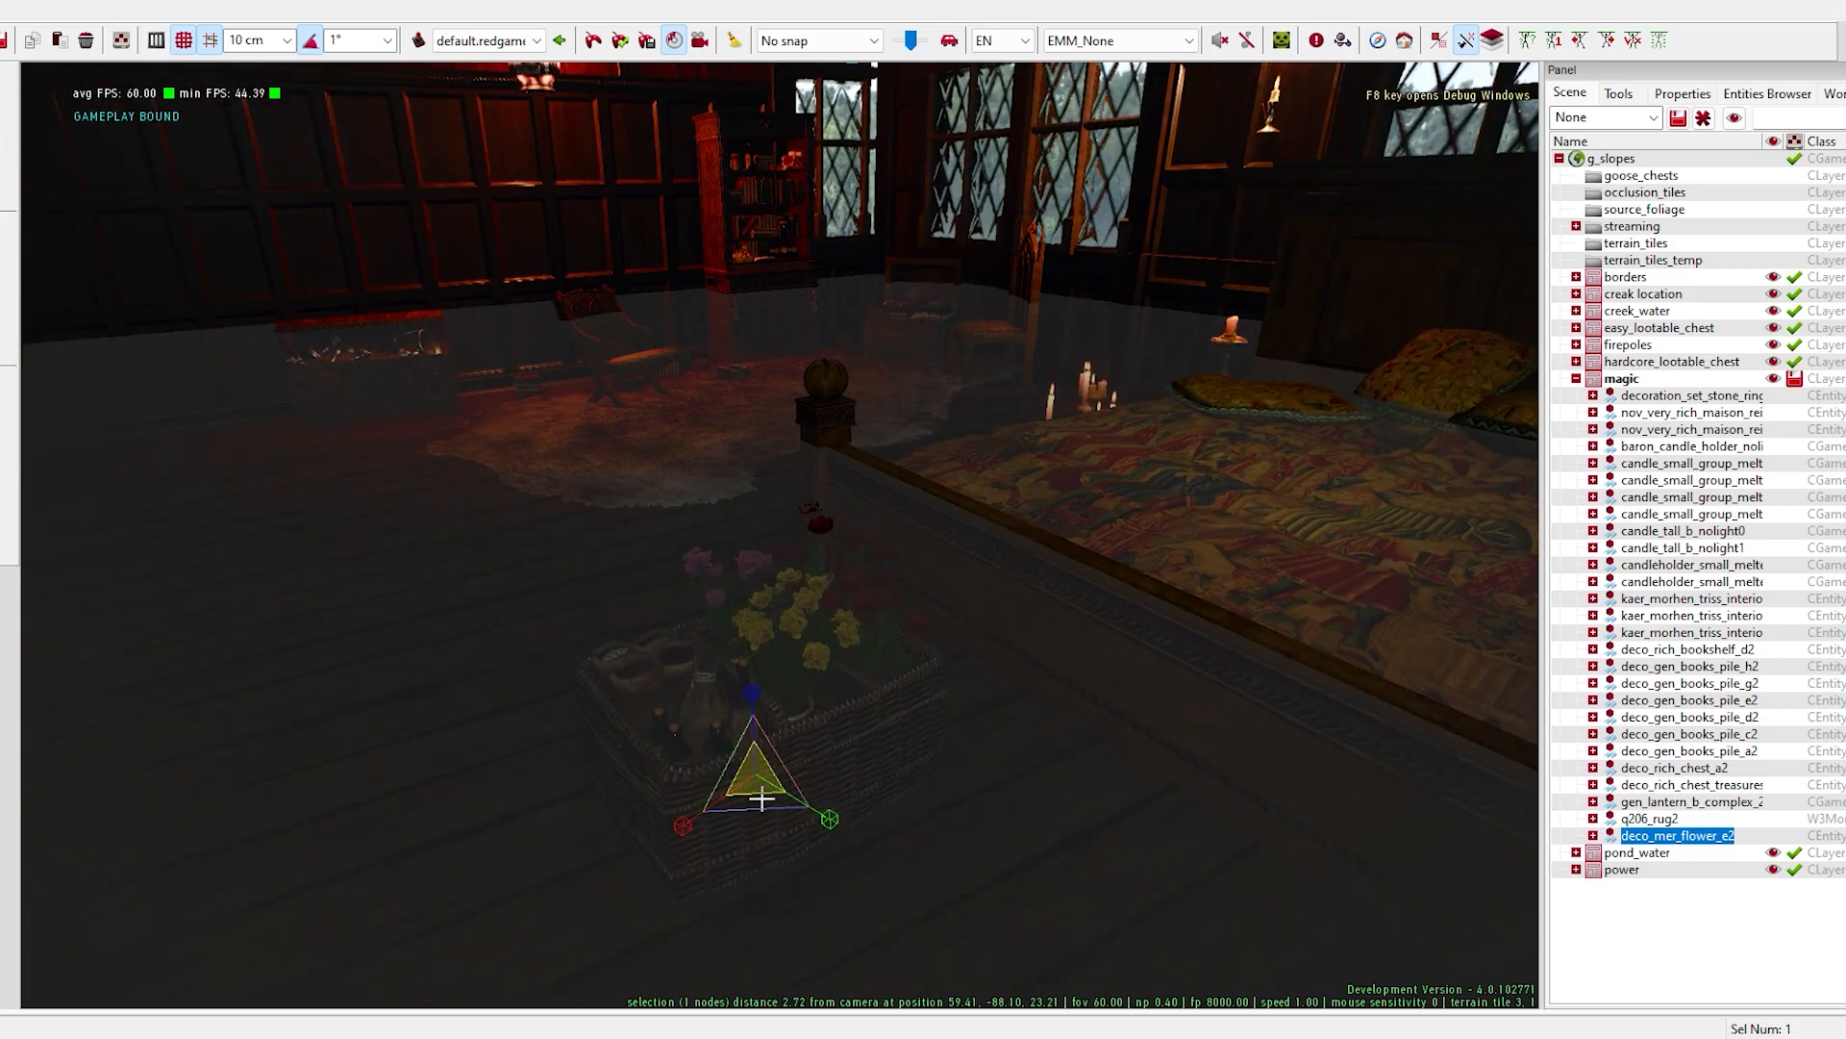
key(space)
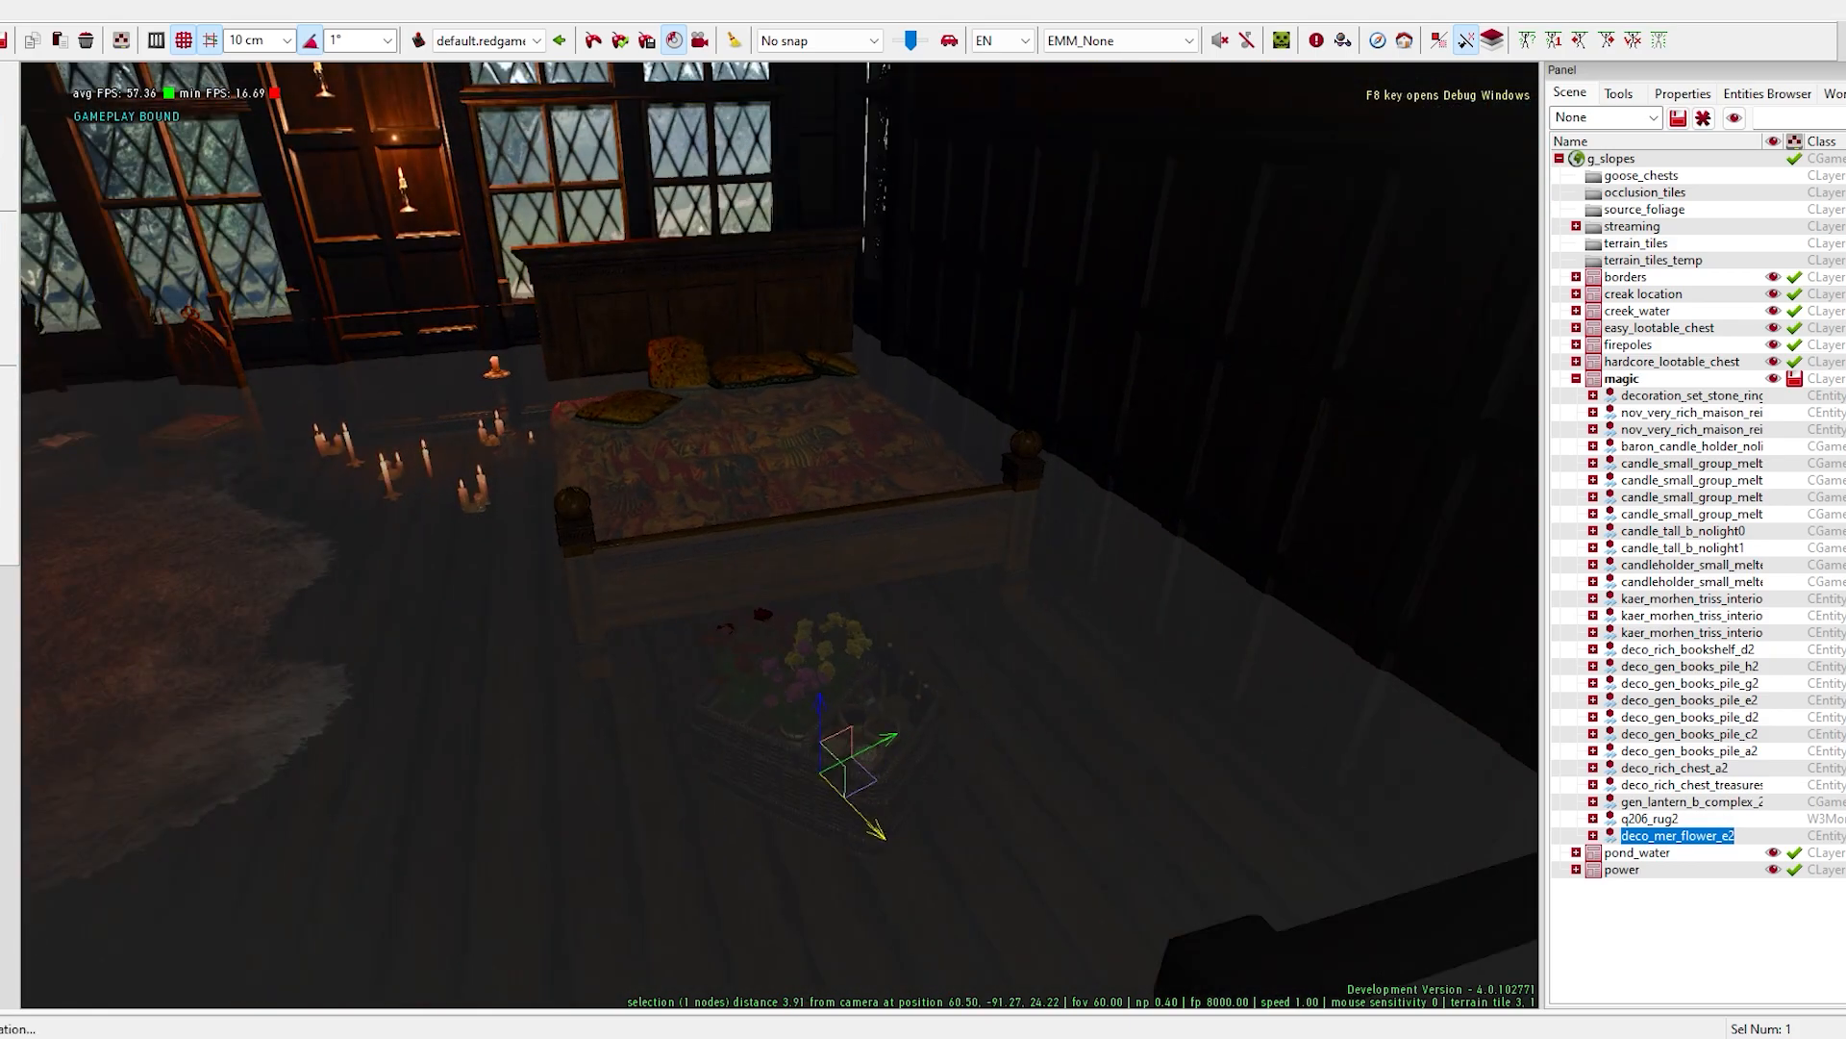
right_drag(779, 539, 462, 692)
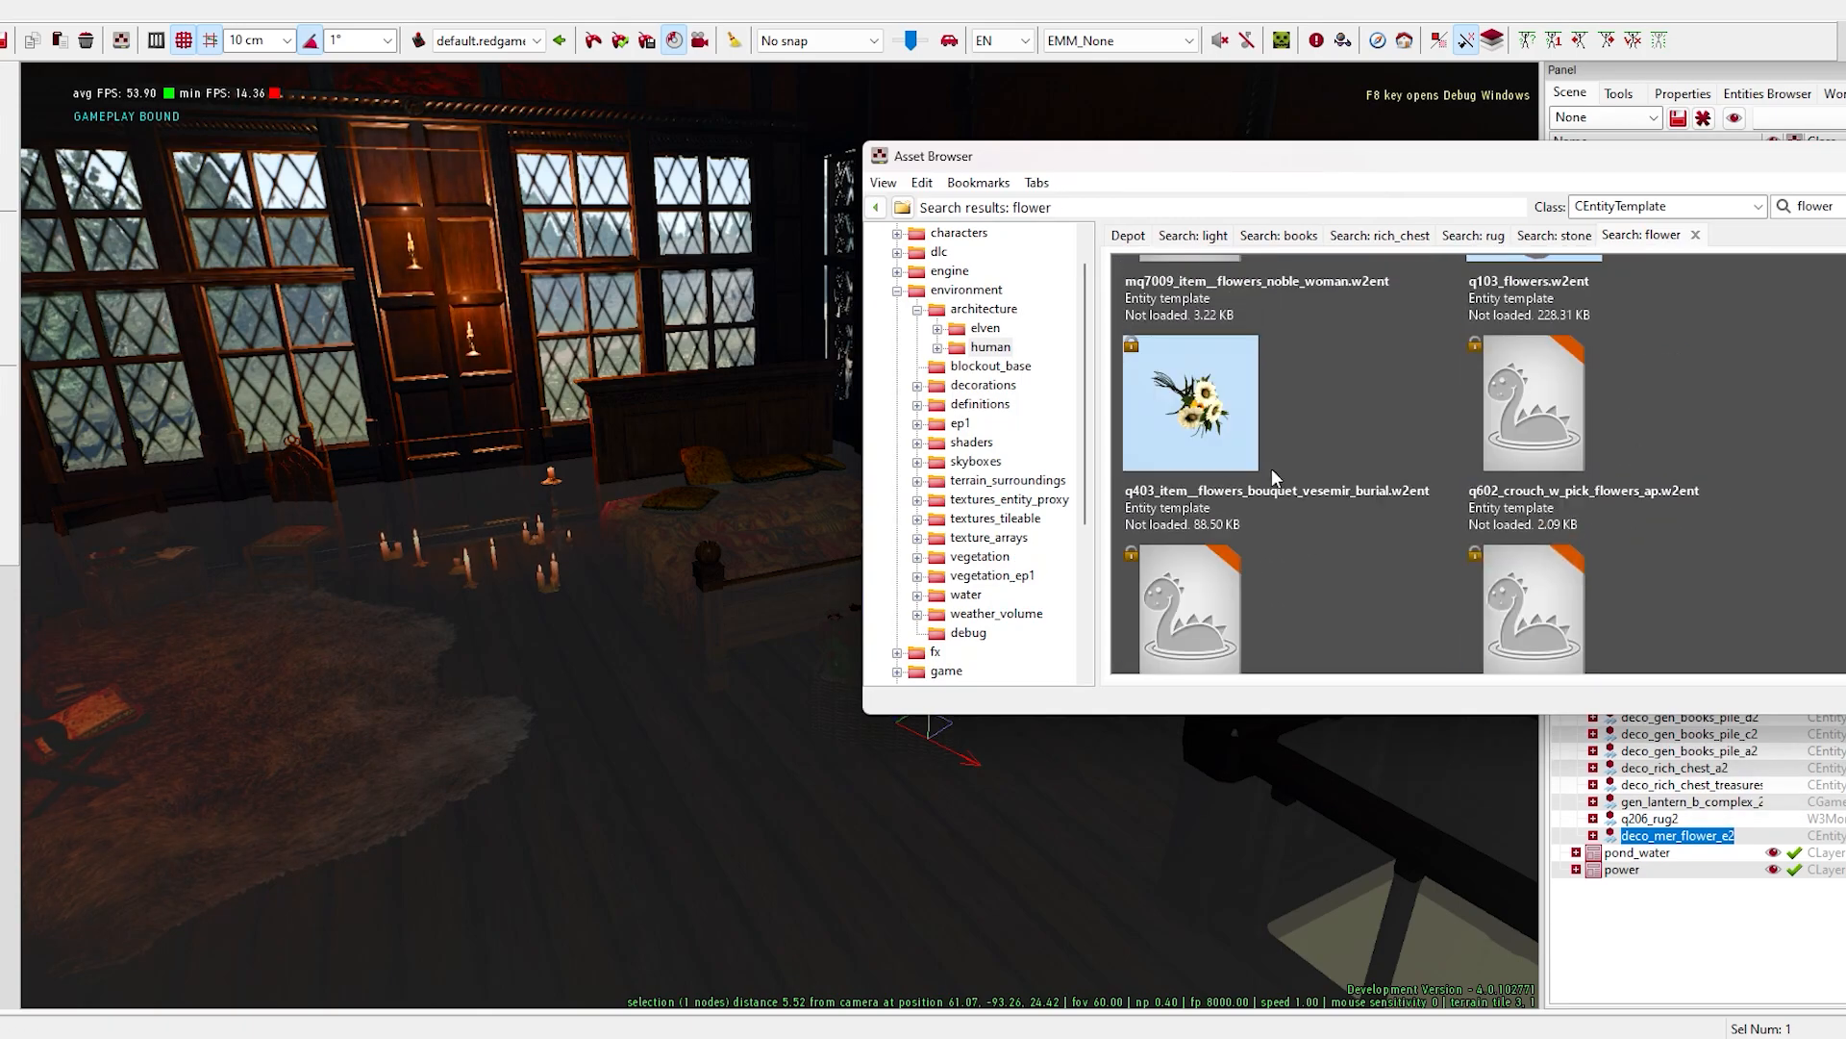
- Place the deco_mer_flower_f arrangement and position it along the wall between the bed and the railing
scroll(1209, 568, down, 5)
scroll(1682, 528, up, 5)
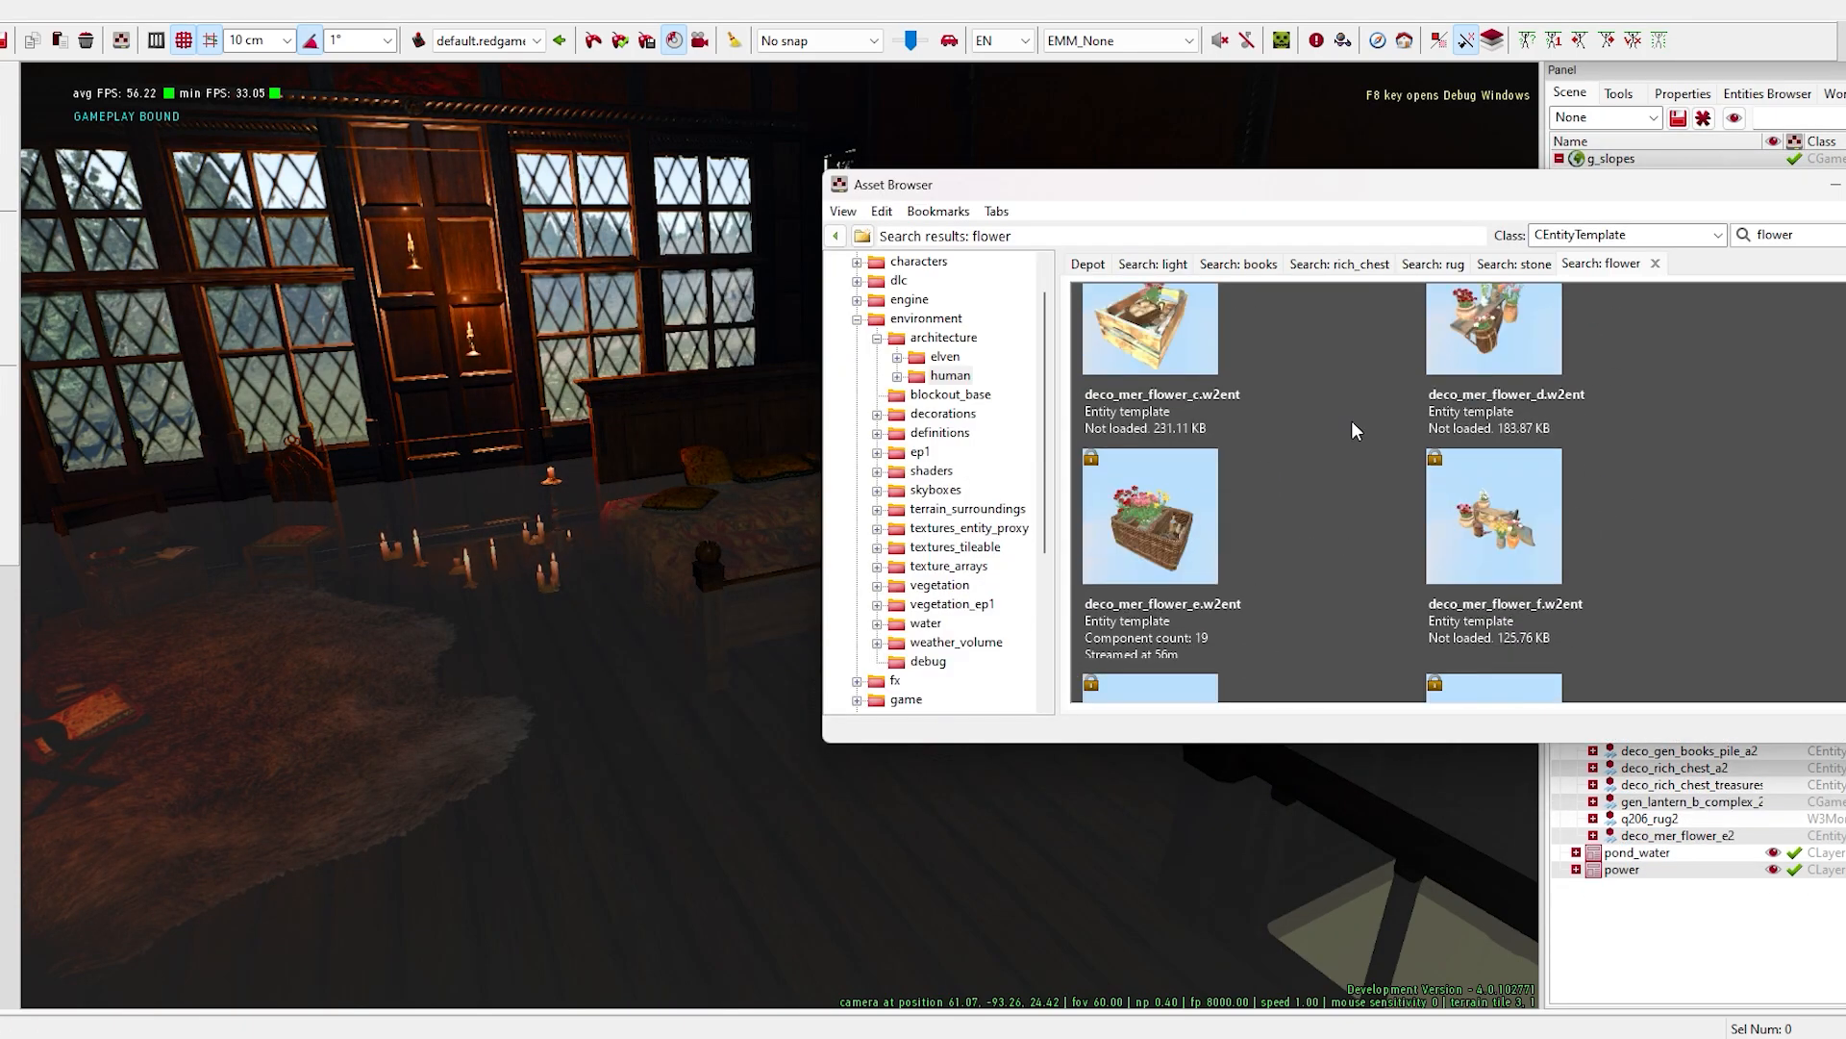
drag(1494, 515, 631, 820)
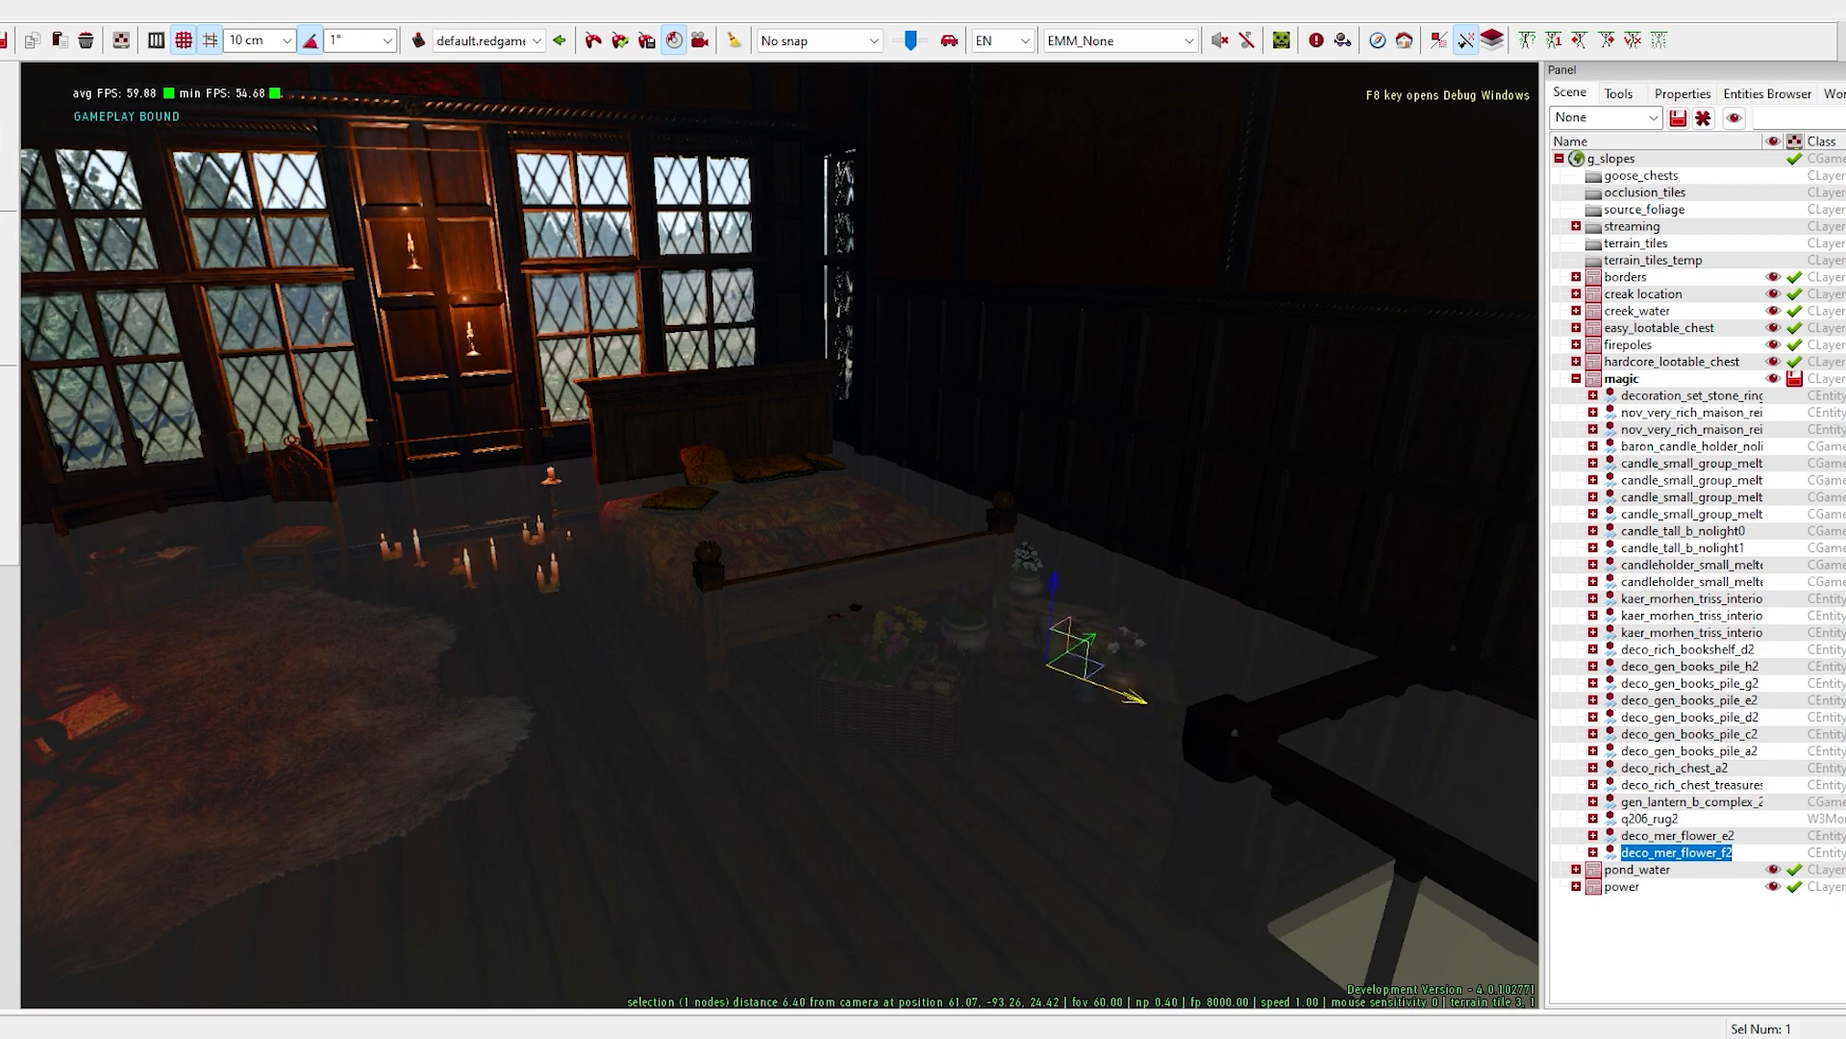
right_drag(1012, 795, 713, 622)
drag(713, 622, 673, 601)
right_drag(673, 601, 961, 663)
drag(1032, 678, 1058, 686)
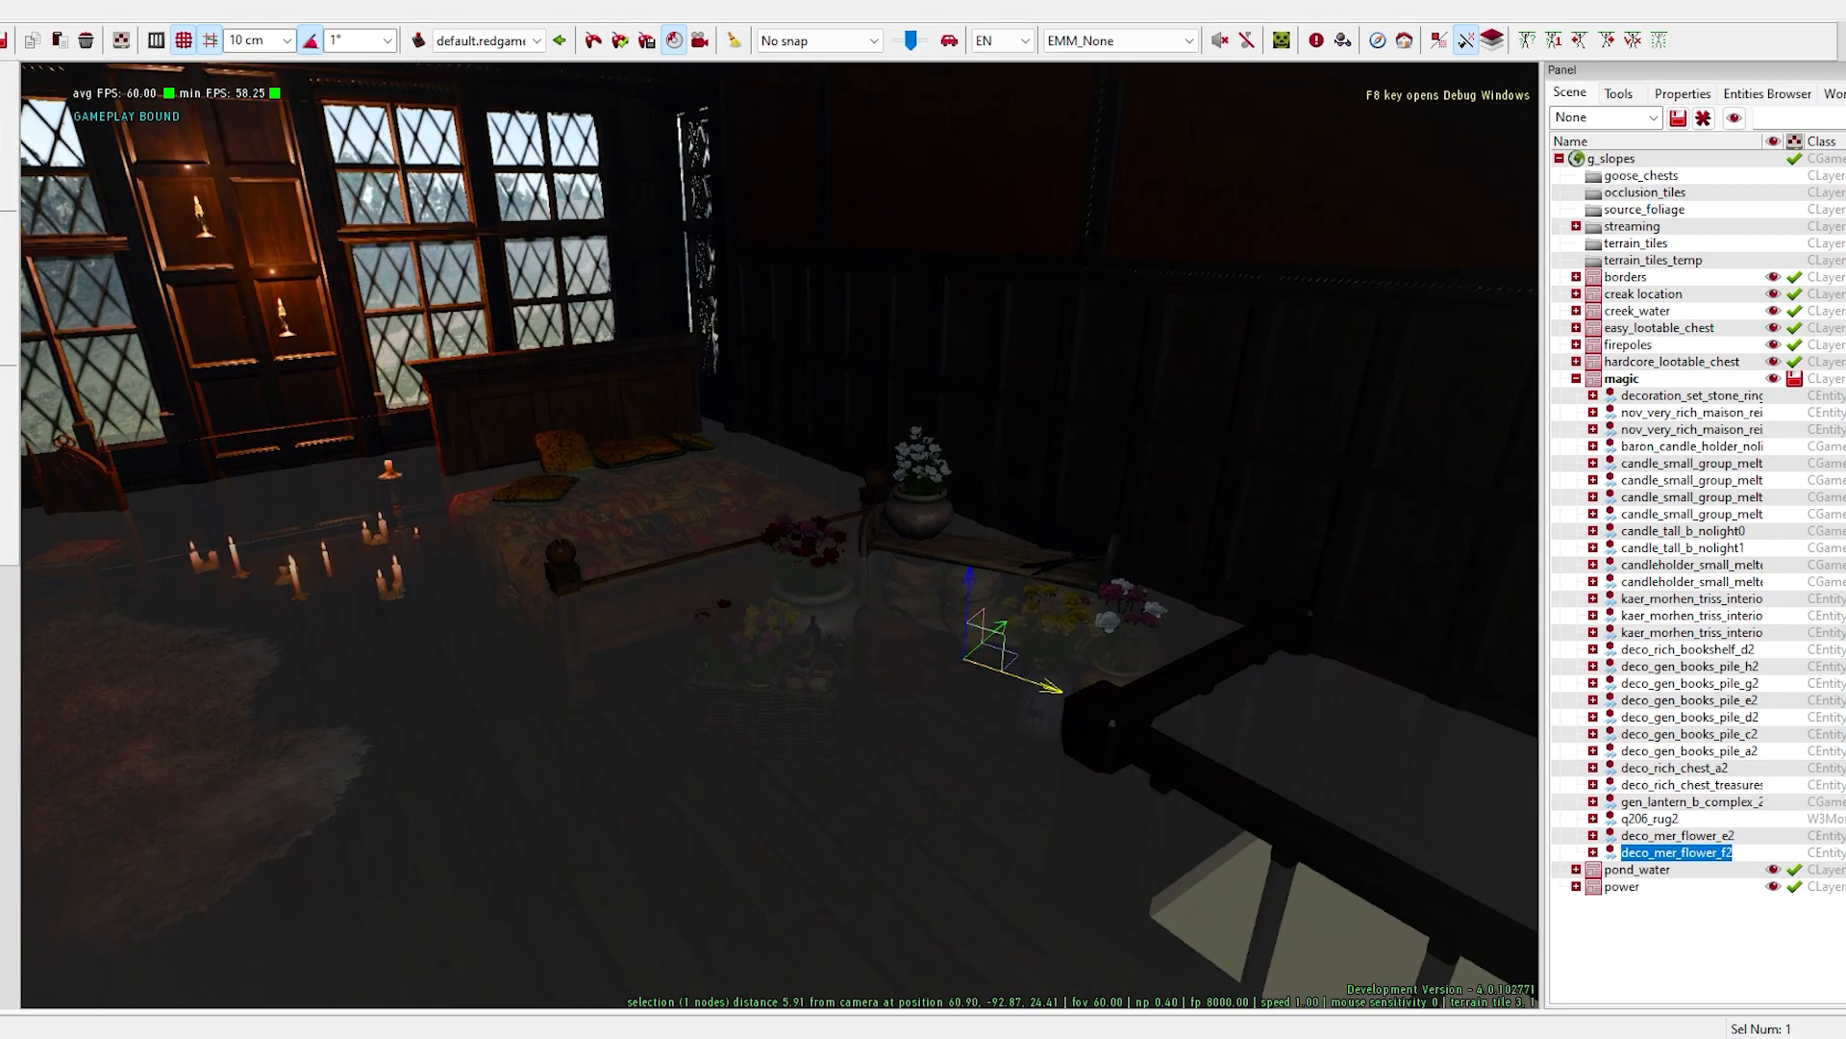
right_drag(1058, 687, 769, 554)
drag(746, 560, 775, 551)
right_drag(775, 551, 1068, 630)
- Move one small melted candle group onto the wooden bench among the flower pots
click(808, 693)
right_drag(808, 693, 741, 725)
drag(741, 725, 778, 727)
right_drag(777, 727, 1352, 614)
click(798, 550)
drag(847, 598, 1134, 759)
right_drag(1135, 760, 664, 585)
drag(664, 585, 685, 586)
right_drag(685, 586, 71, 476)
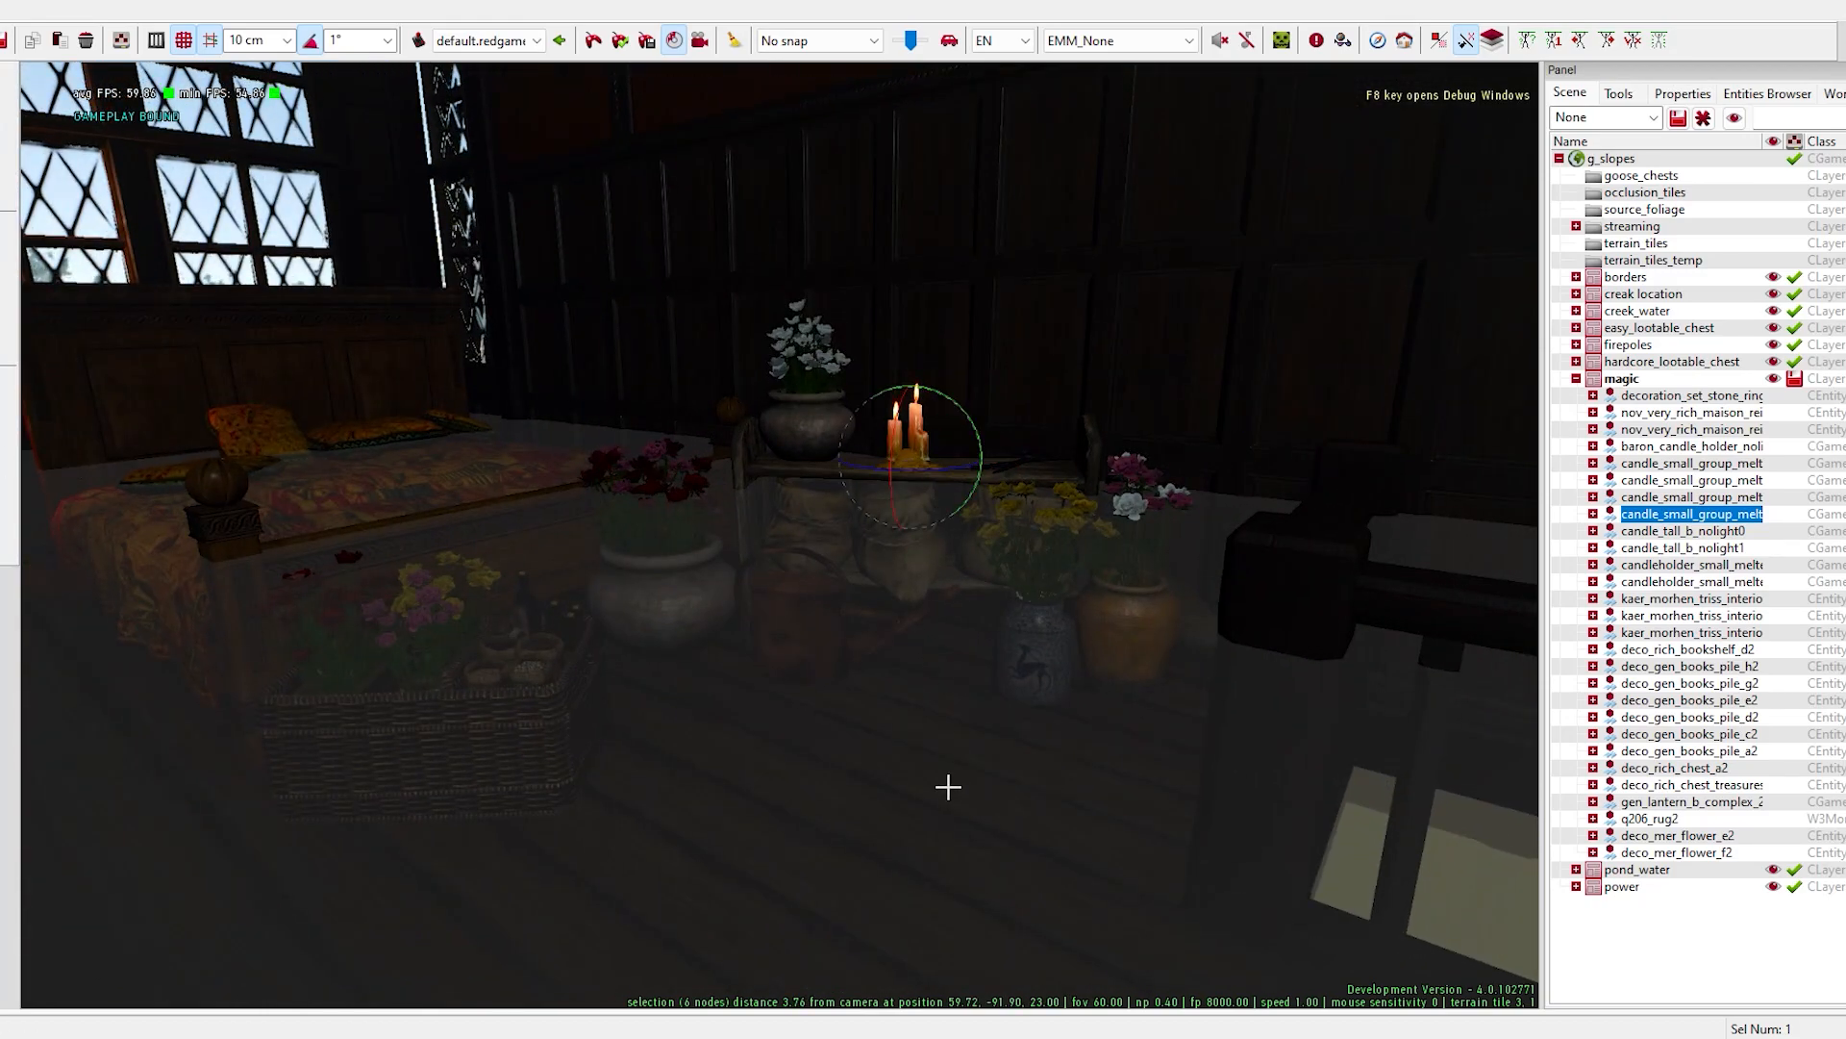
click(948, 788)
right_drag(808, 536, 414, 306)
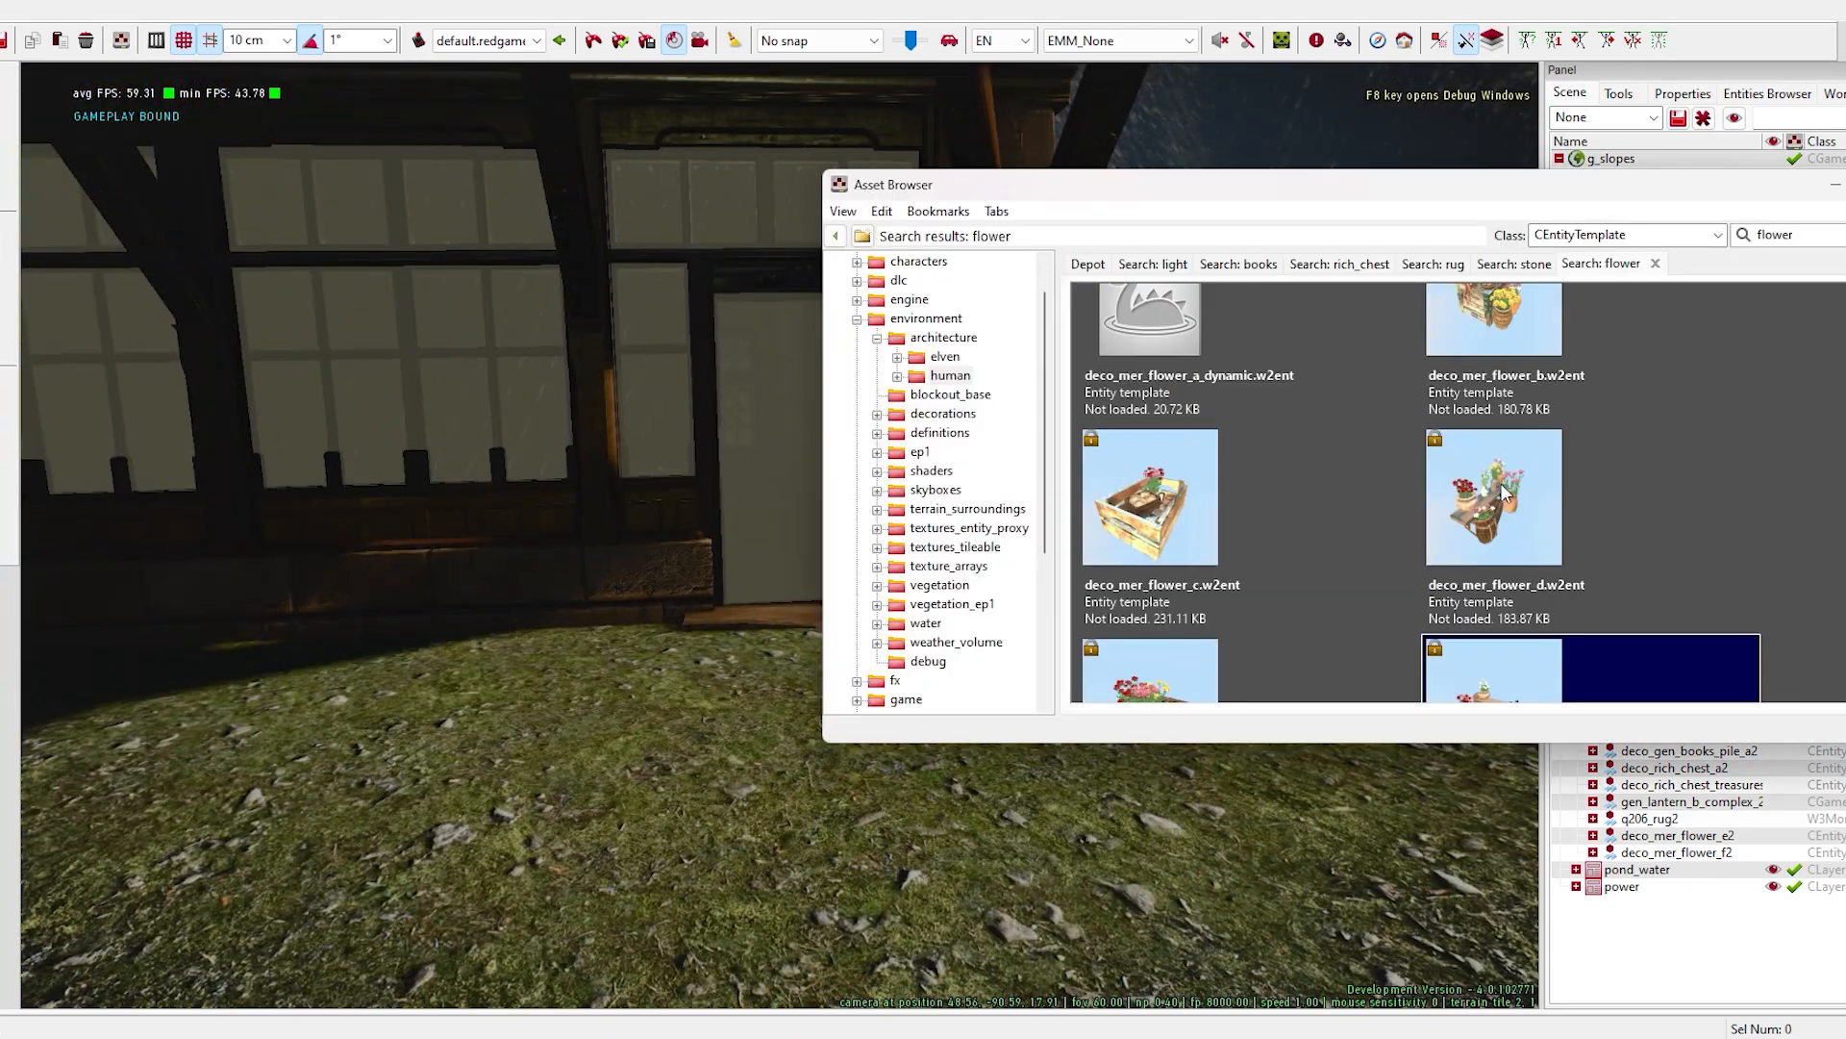
- Place the bob_stone_ornament rose urn on the ground outside, beside the house's front door
click(1513, 263)
scroll(1243, 473, down, 5)
drag(1244, 473, 586, 673)
drag(1229, 197, 1536, 166)
scroll(1454, 519, down, 2)
drag(1454, 529, 1000, 637)
scroll(1454, 481, up, 3)
drag(1456, 467, 798, 764)
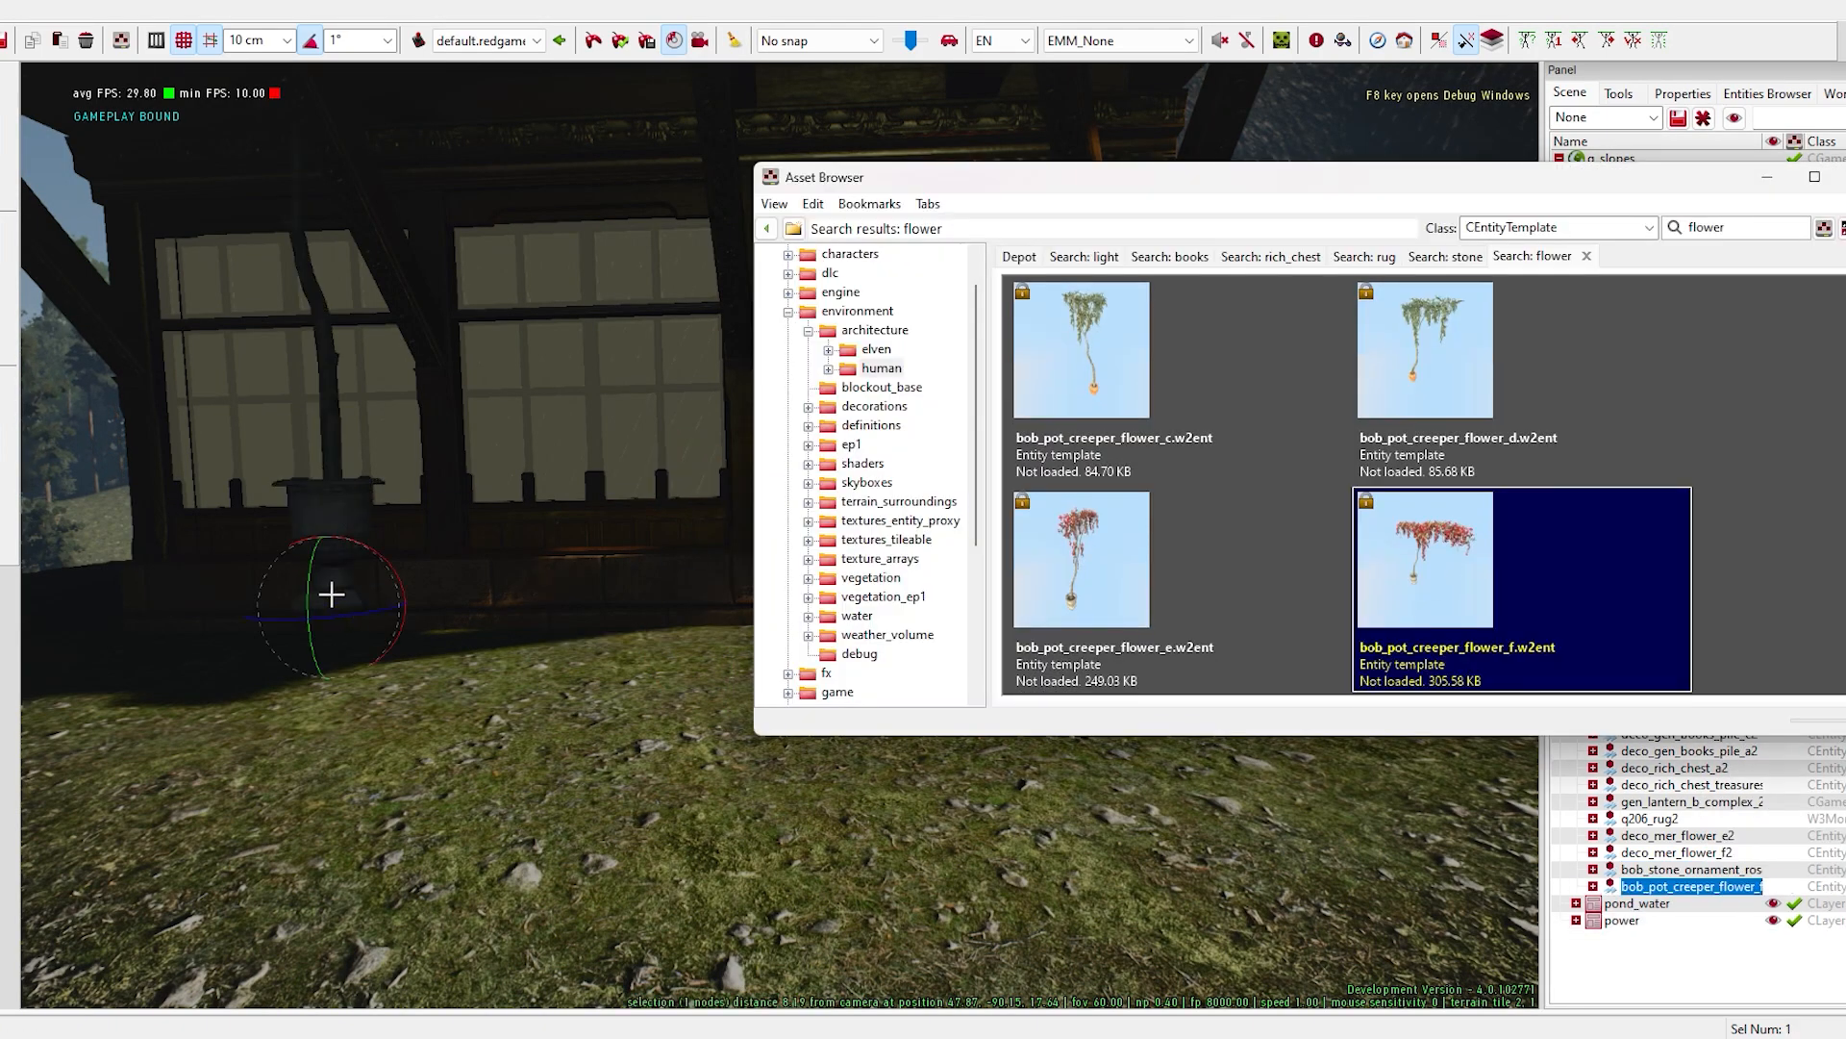
- Place the bob_pot_creeper_flower plant in front of the house and position its red blossoms along the balcony edge
drag(330, 589, 330, 536)
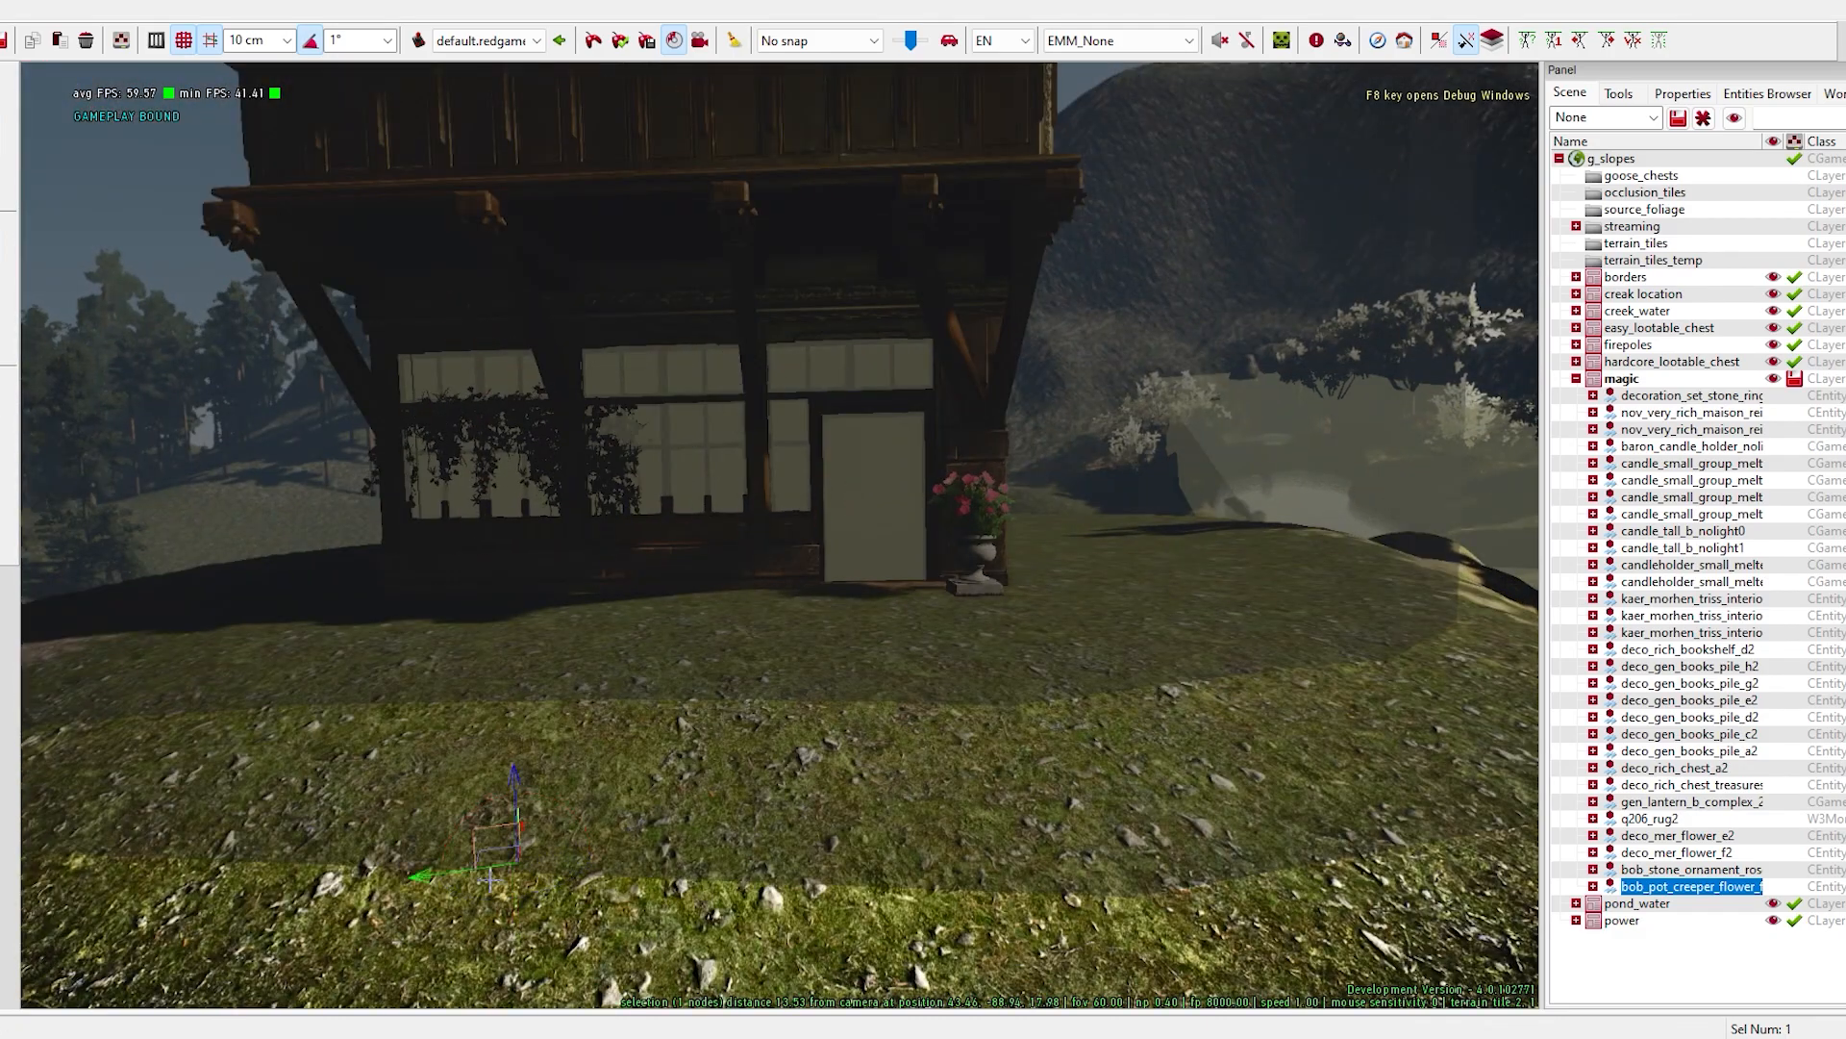
drag(522, 826, 497, 825)
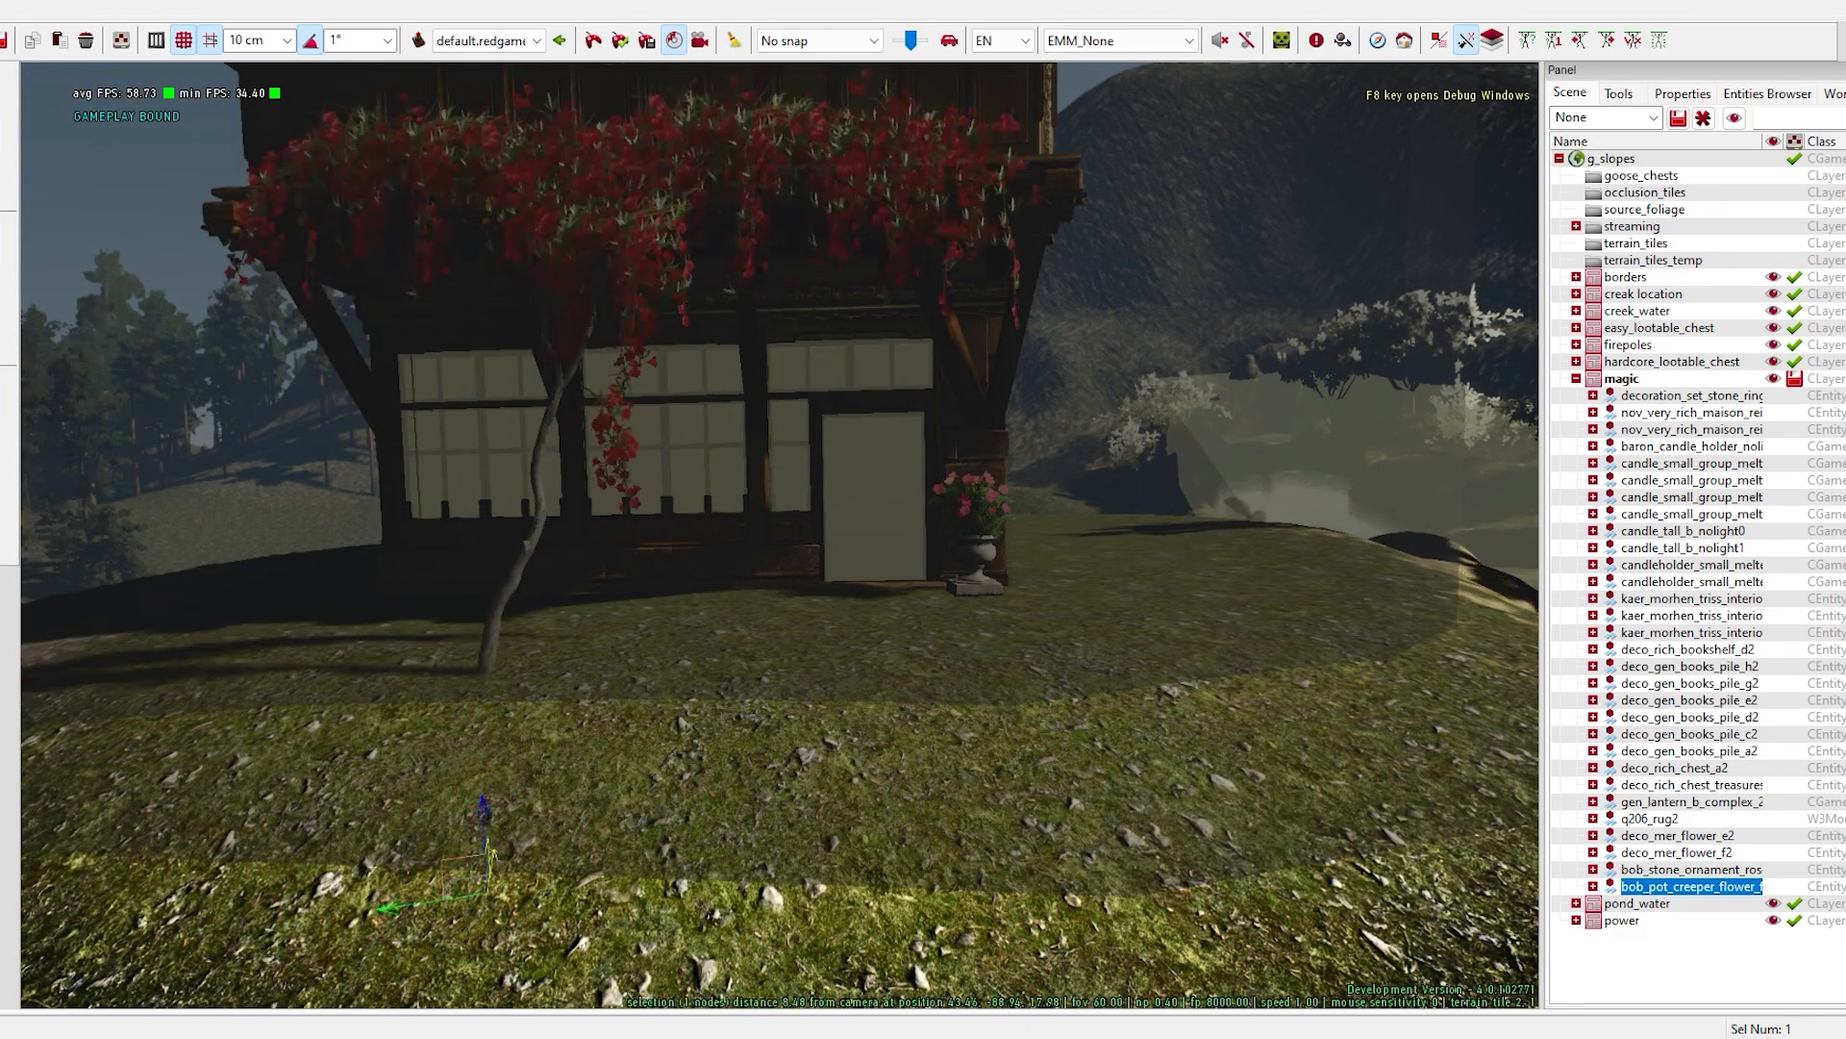
right_drag(492, 816, 669, 923)
key(space)
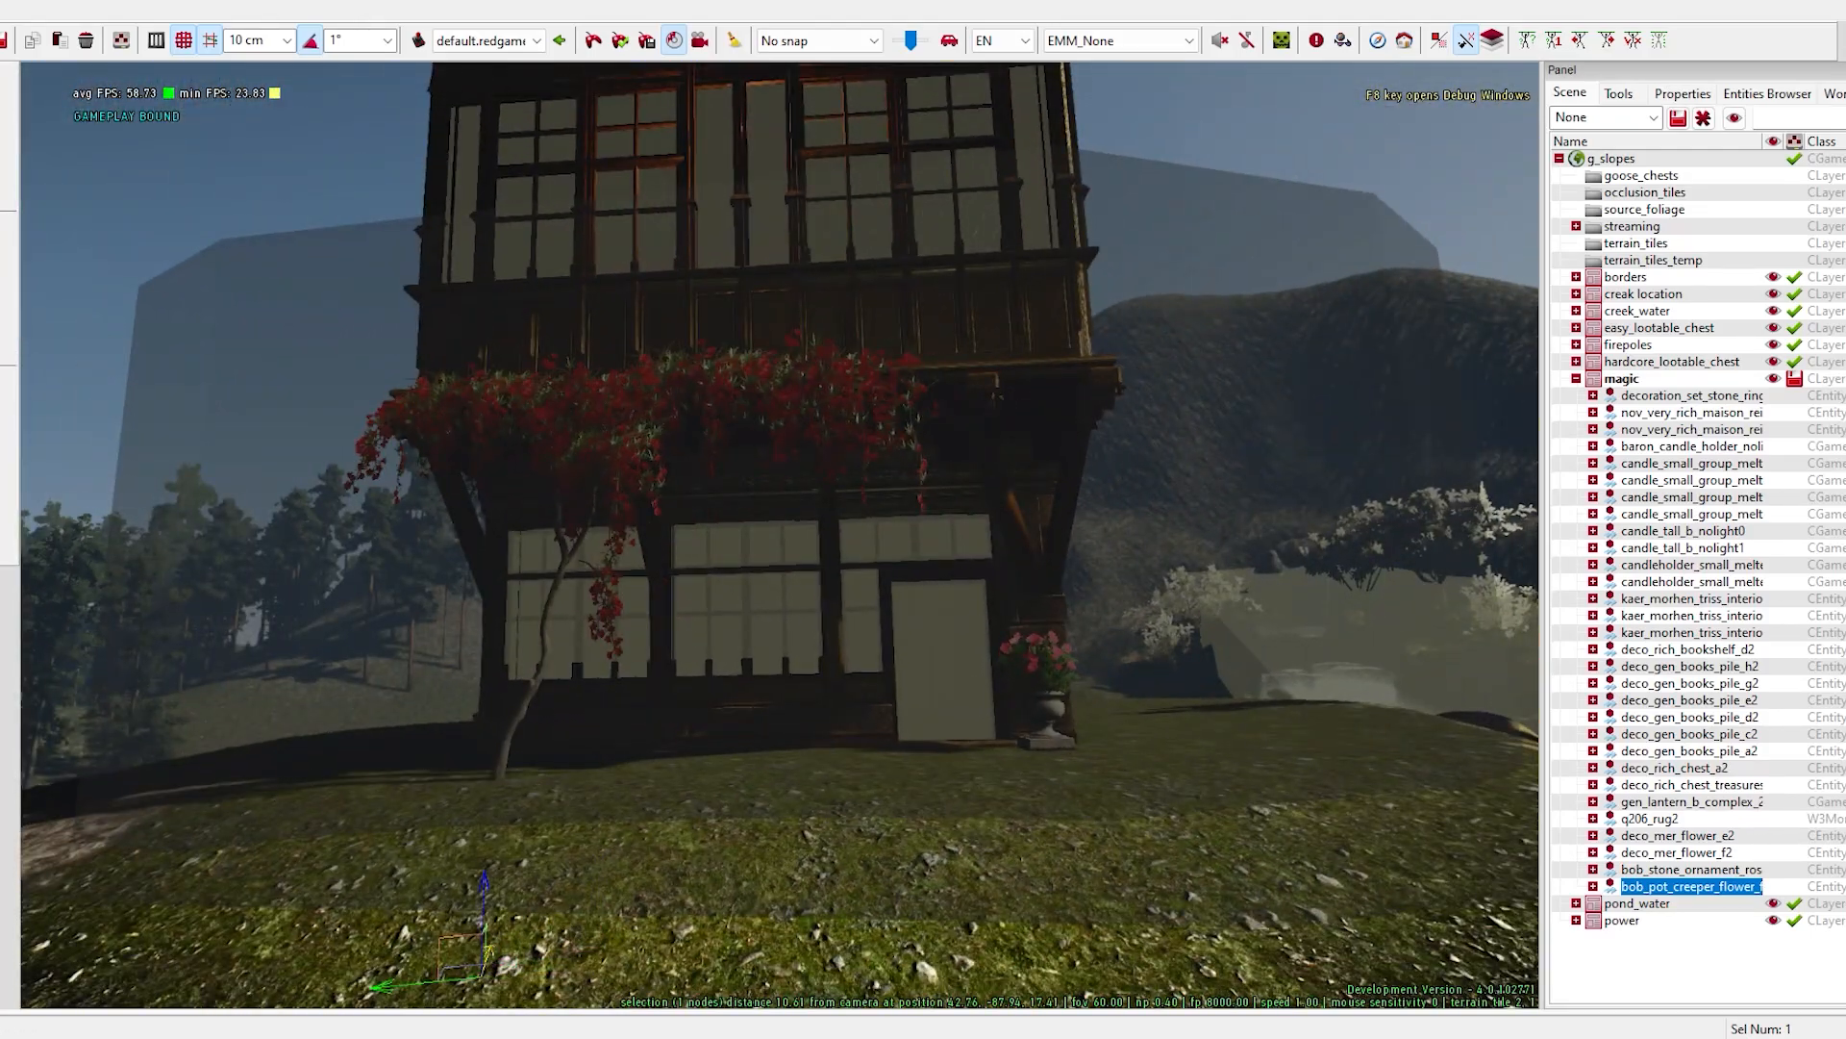
right_drag(489, 952, 404, 894)
drag(908, 760, 925, 754)
right_drag(925, 754, 1000, 770)
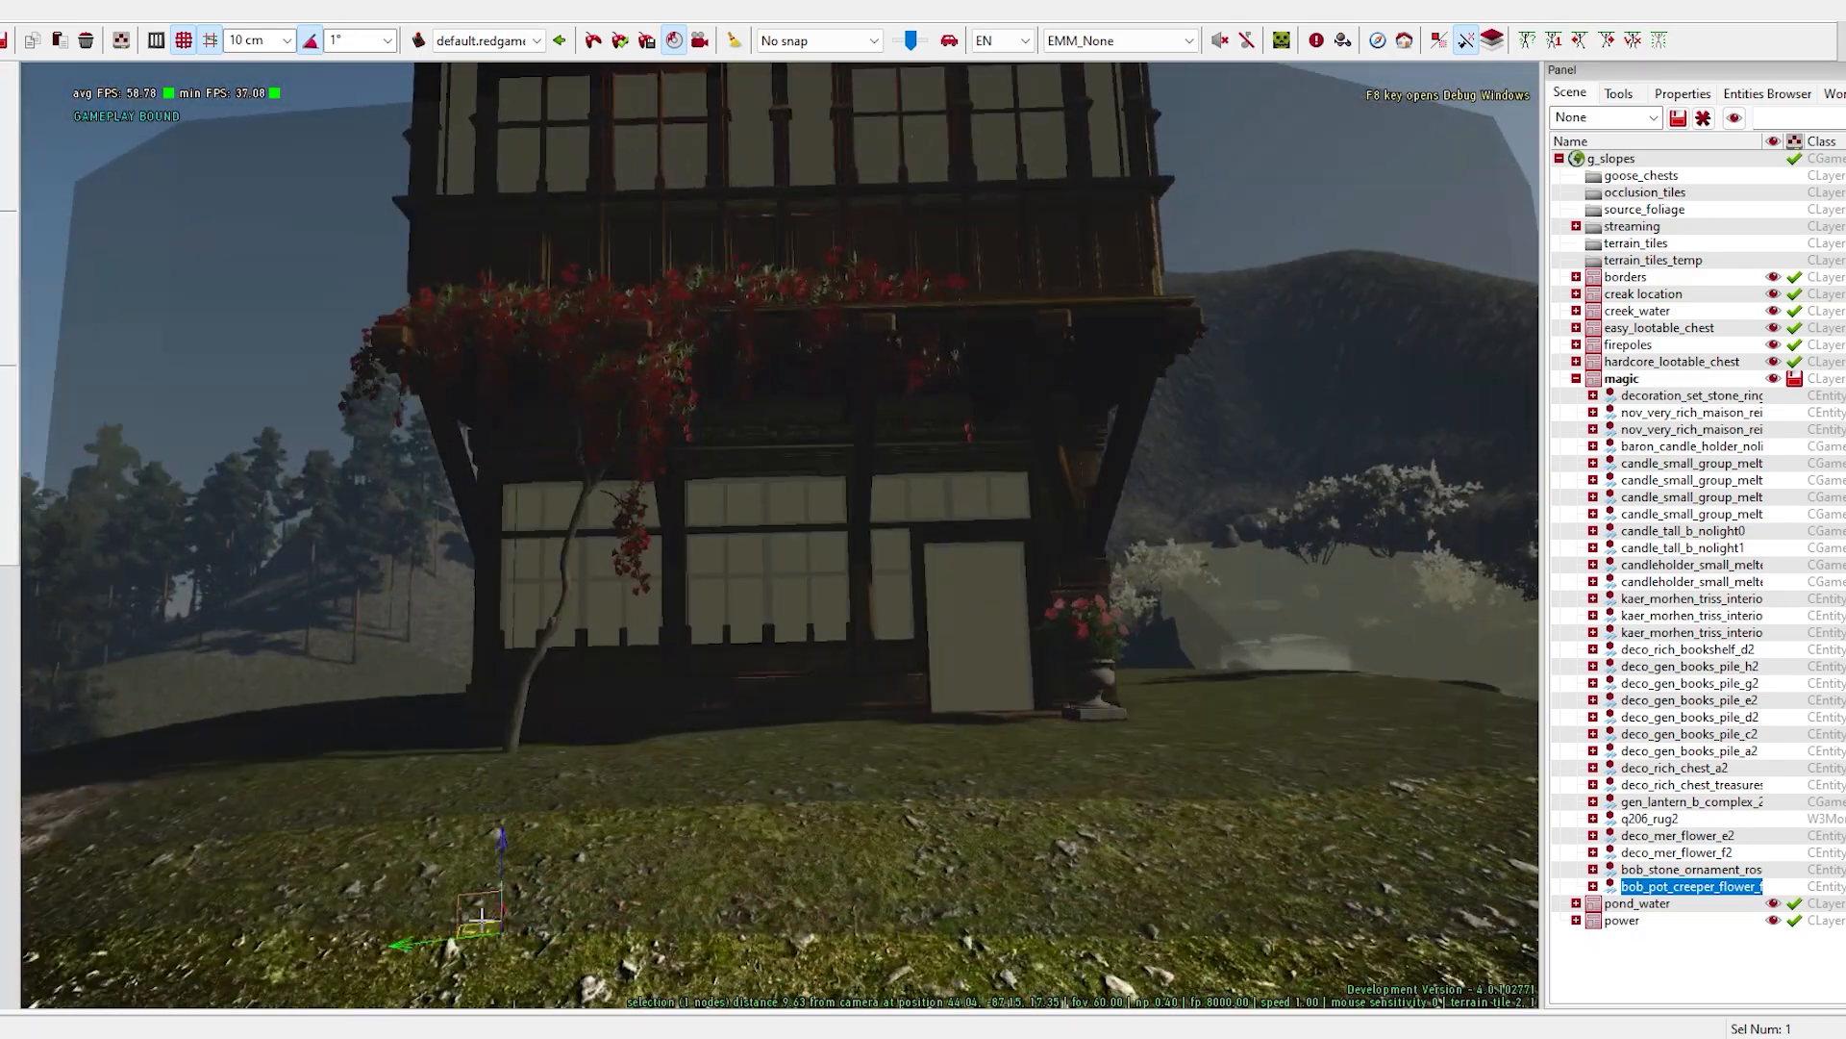
drag(606, 976, 599, 973)
right_drag(598, 973, 625, 981)
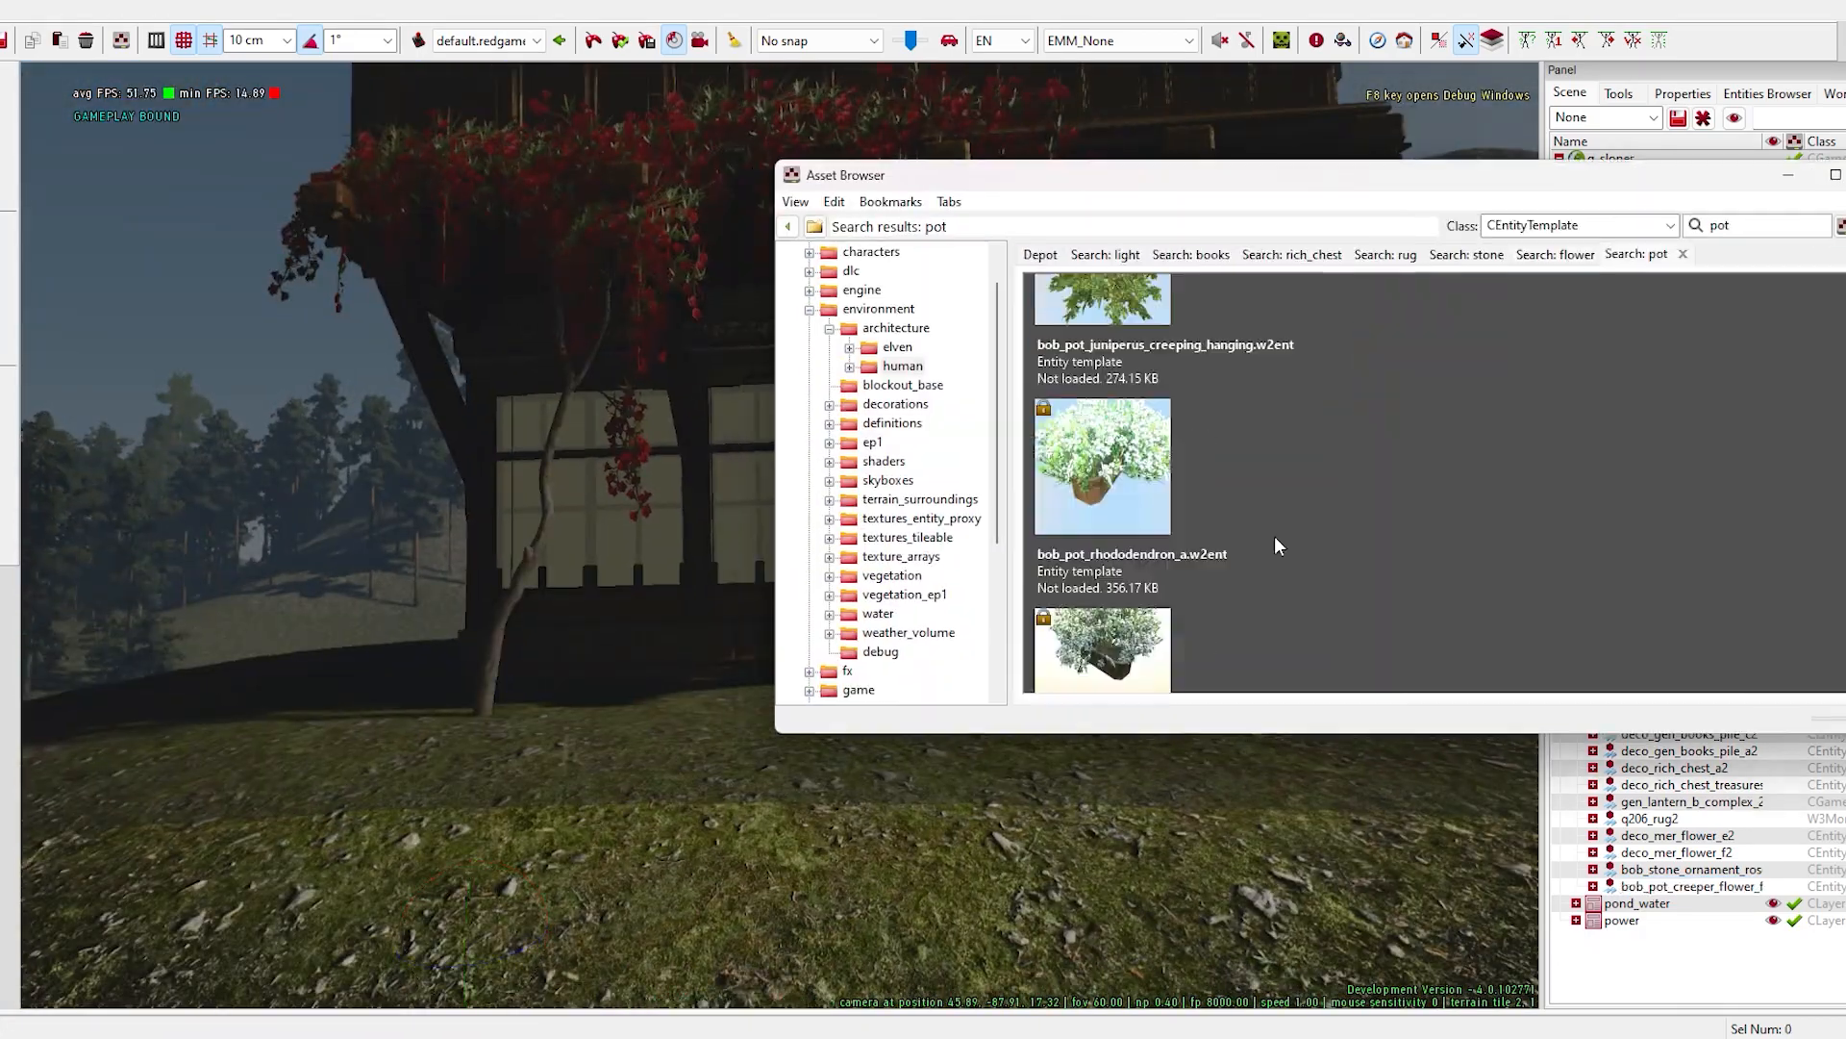
- Place three bob_pot_rhododendron pots in front of the house and move them together closer to the facade
scroll(1275, 546, down, 2)
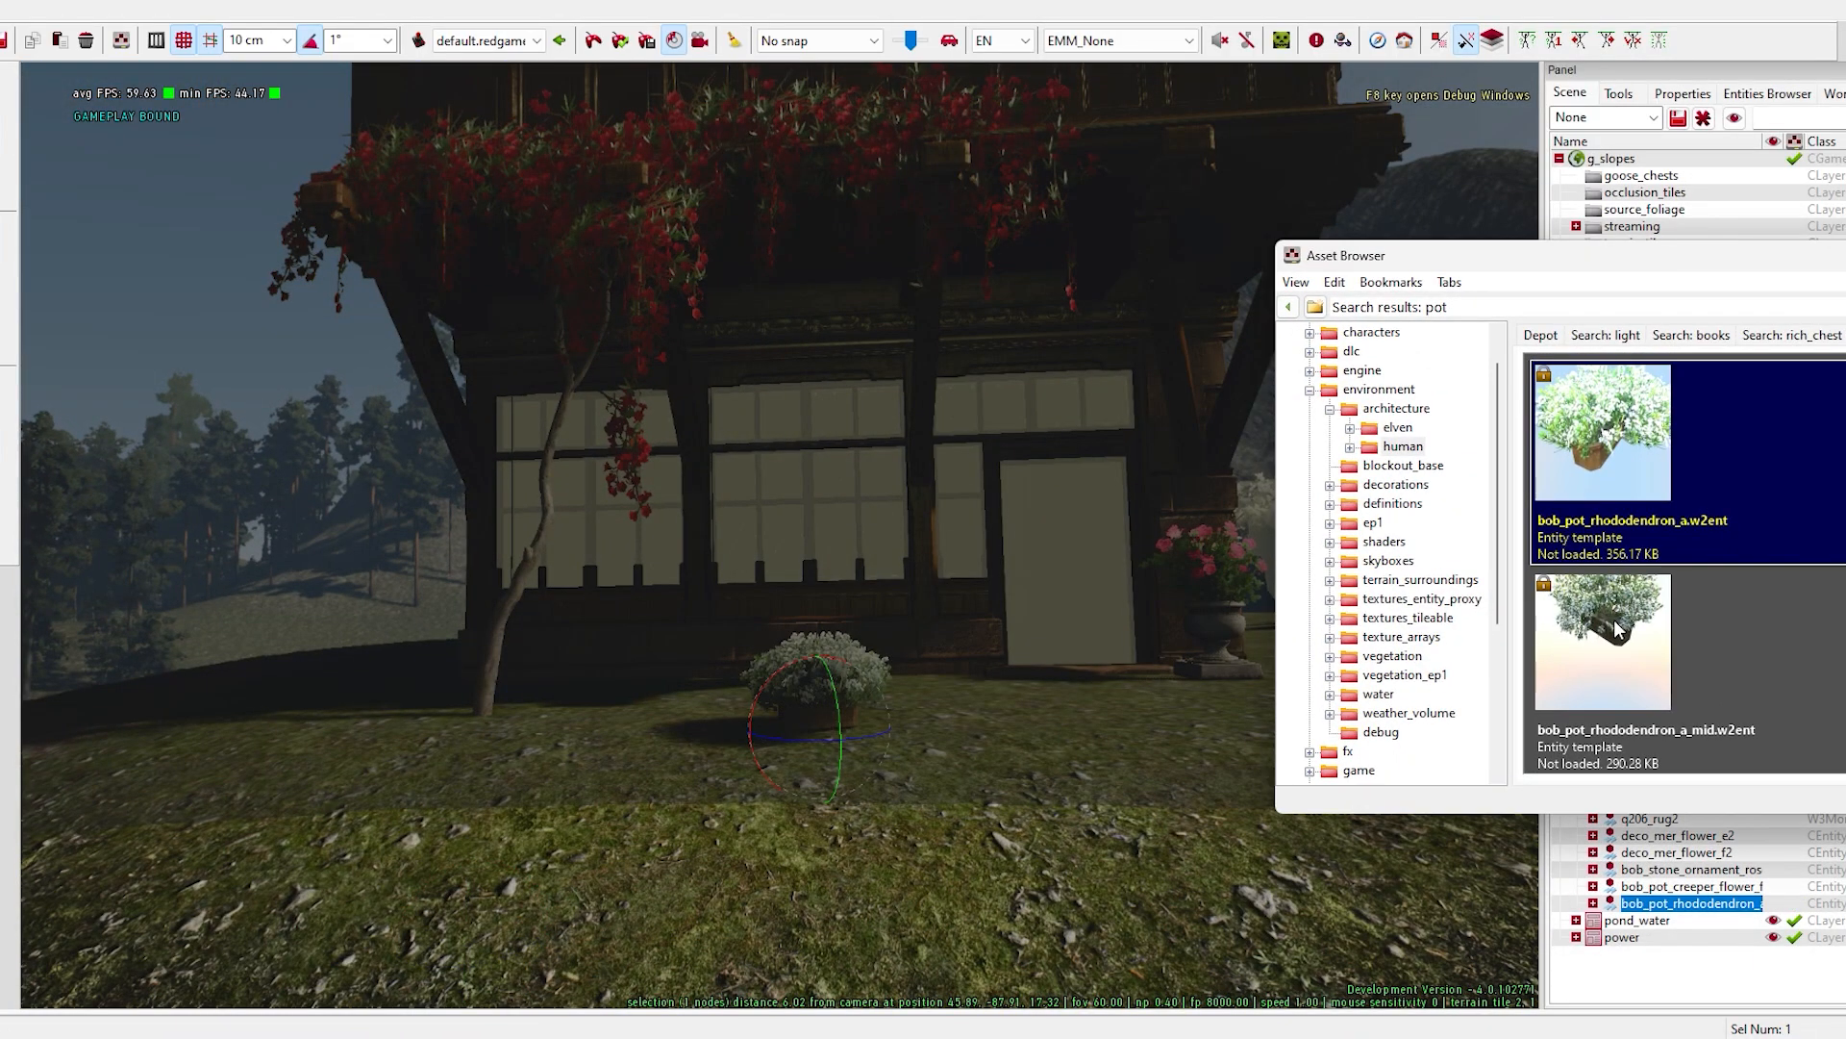
click(1673, 632)
drag(1673, 632, 1033, 673)
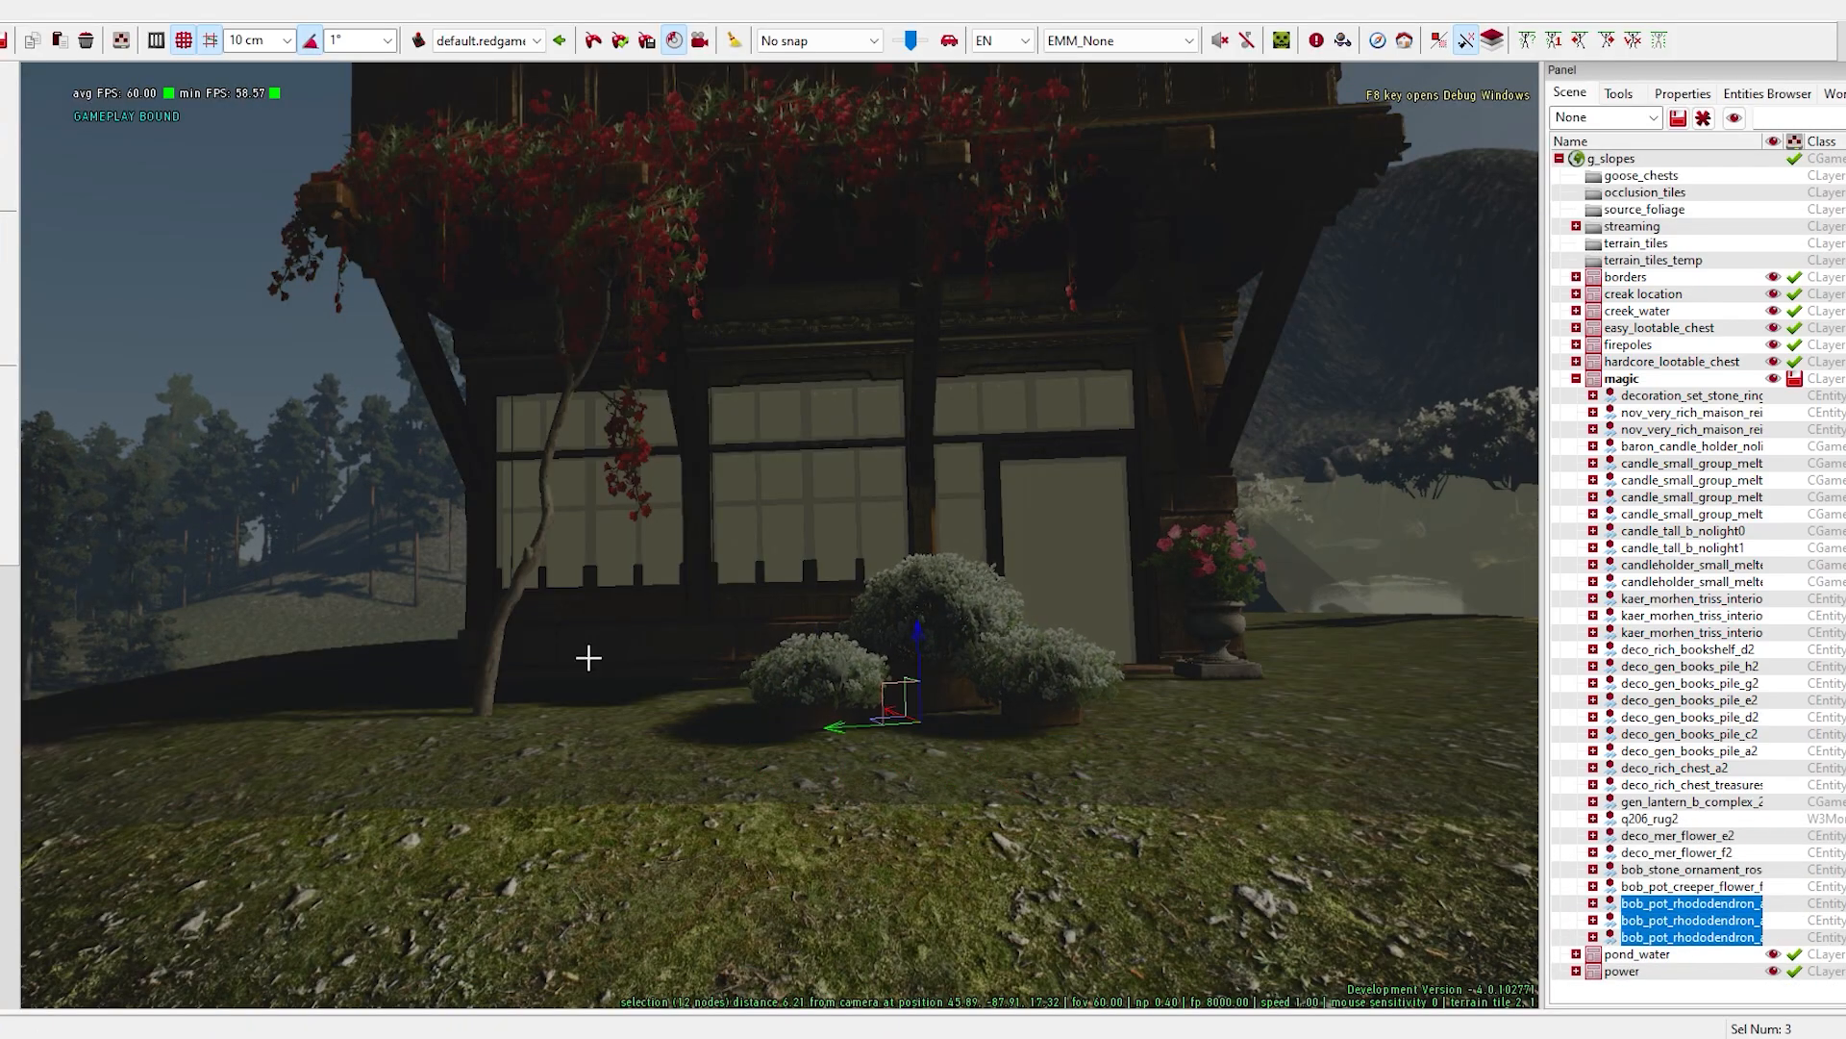
right_drag(907, 747, 907, 712)
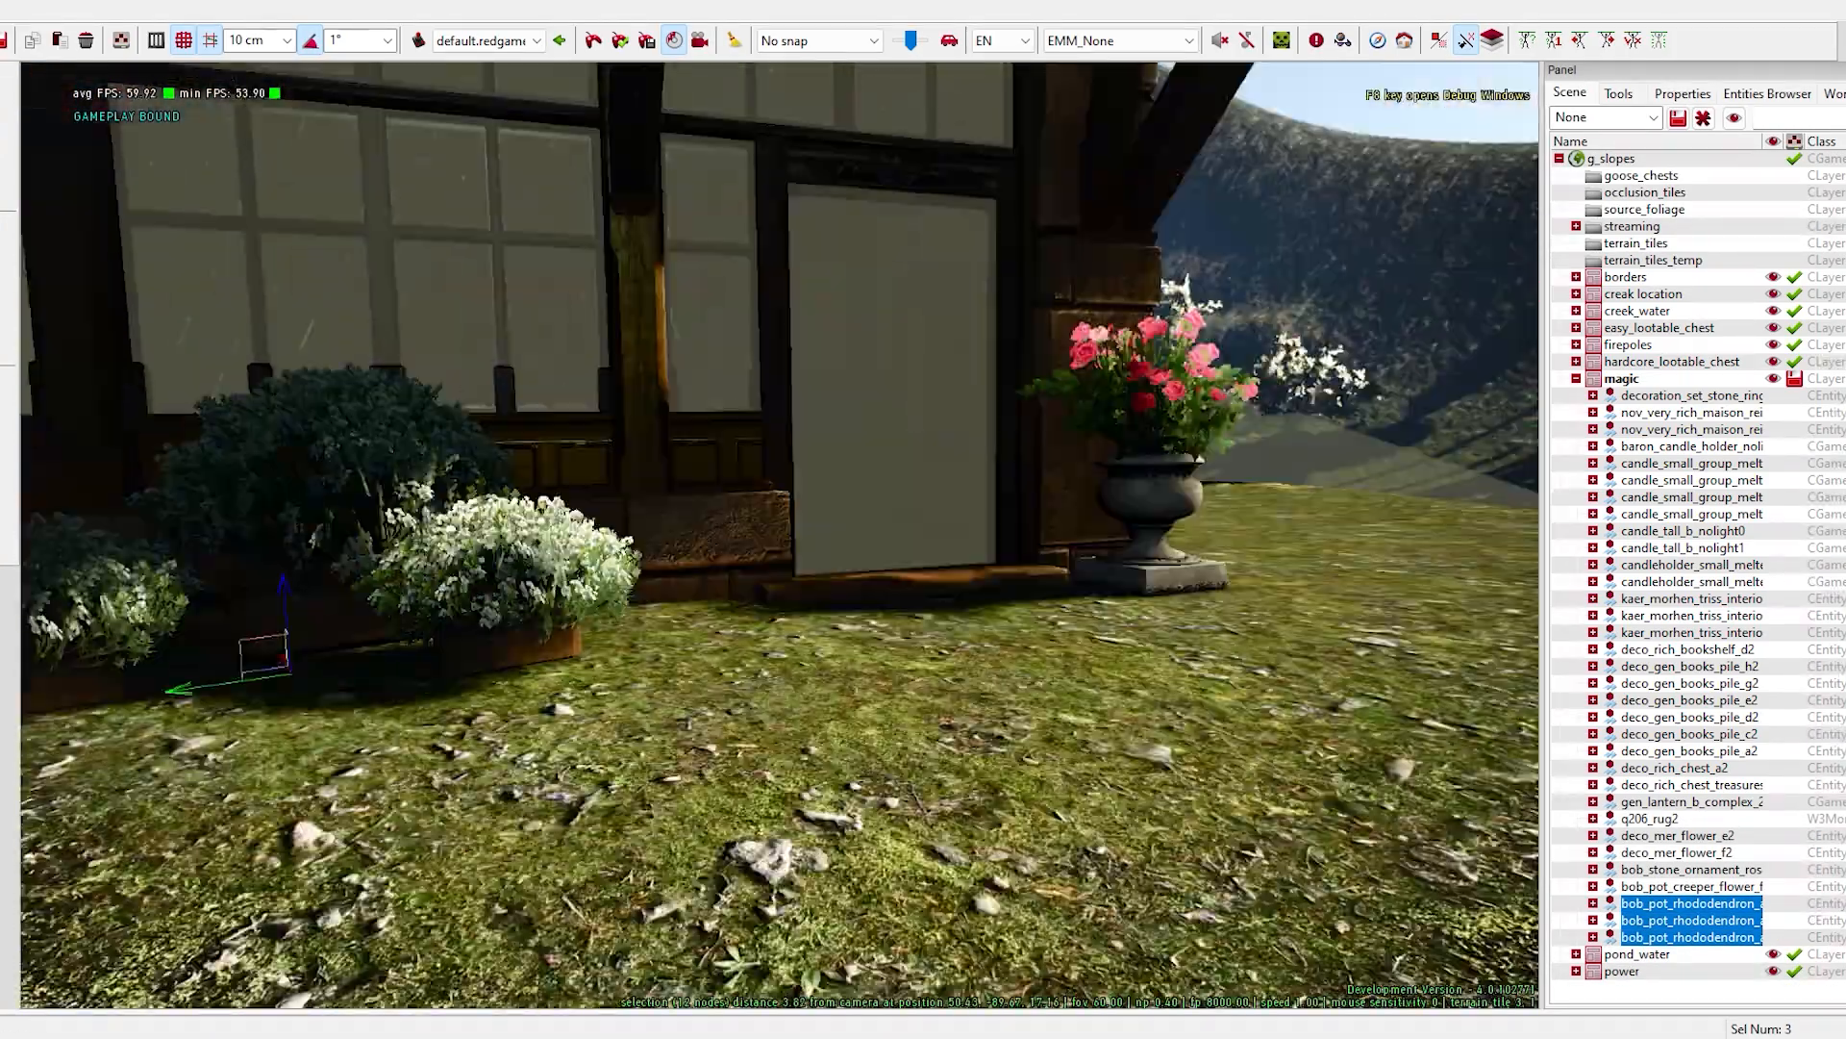
mouse_move(907, 712)
right_down()
mouse_move(923, 711)
mouse_move(894, 702)
right_up()
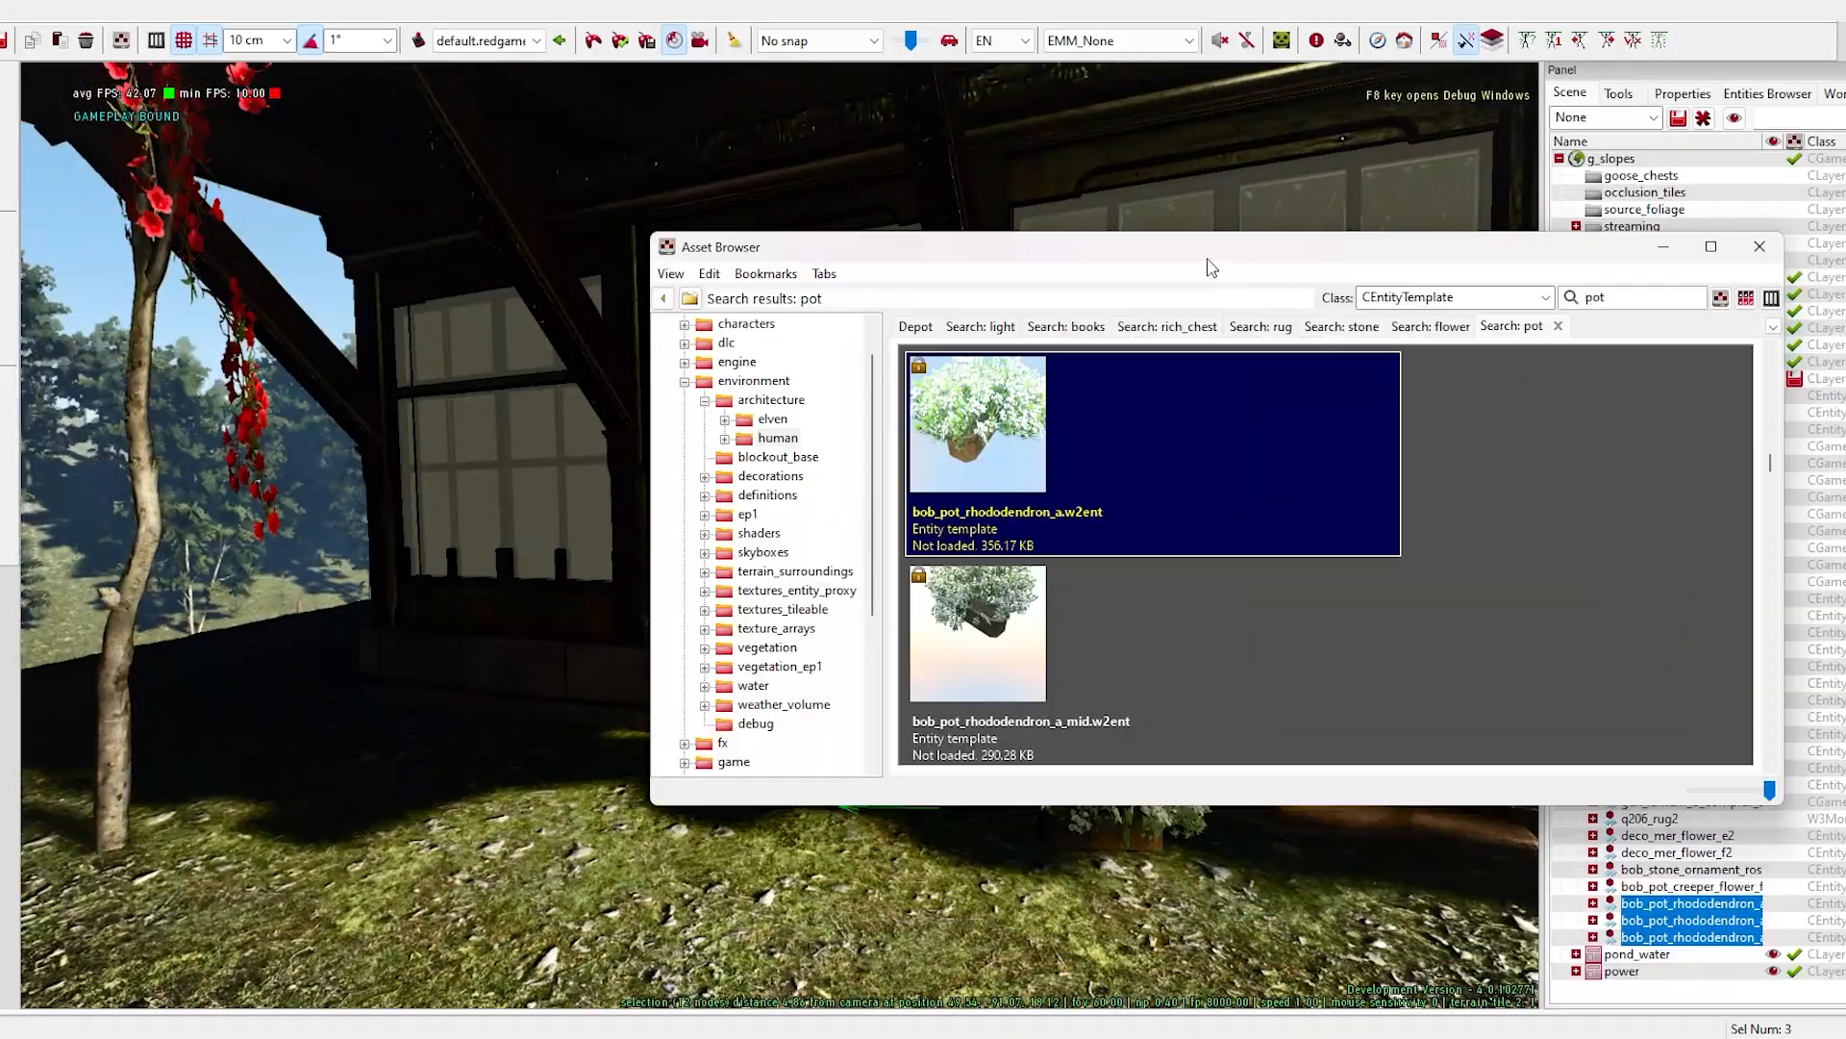
- Place two gen_rich_candleholder standing candleholders from the light results along the house's outer wall
click(978, 326)
drag(1130, 629, 609, 709)
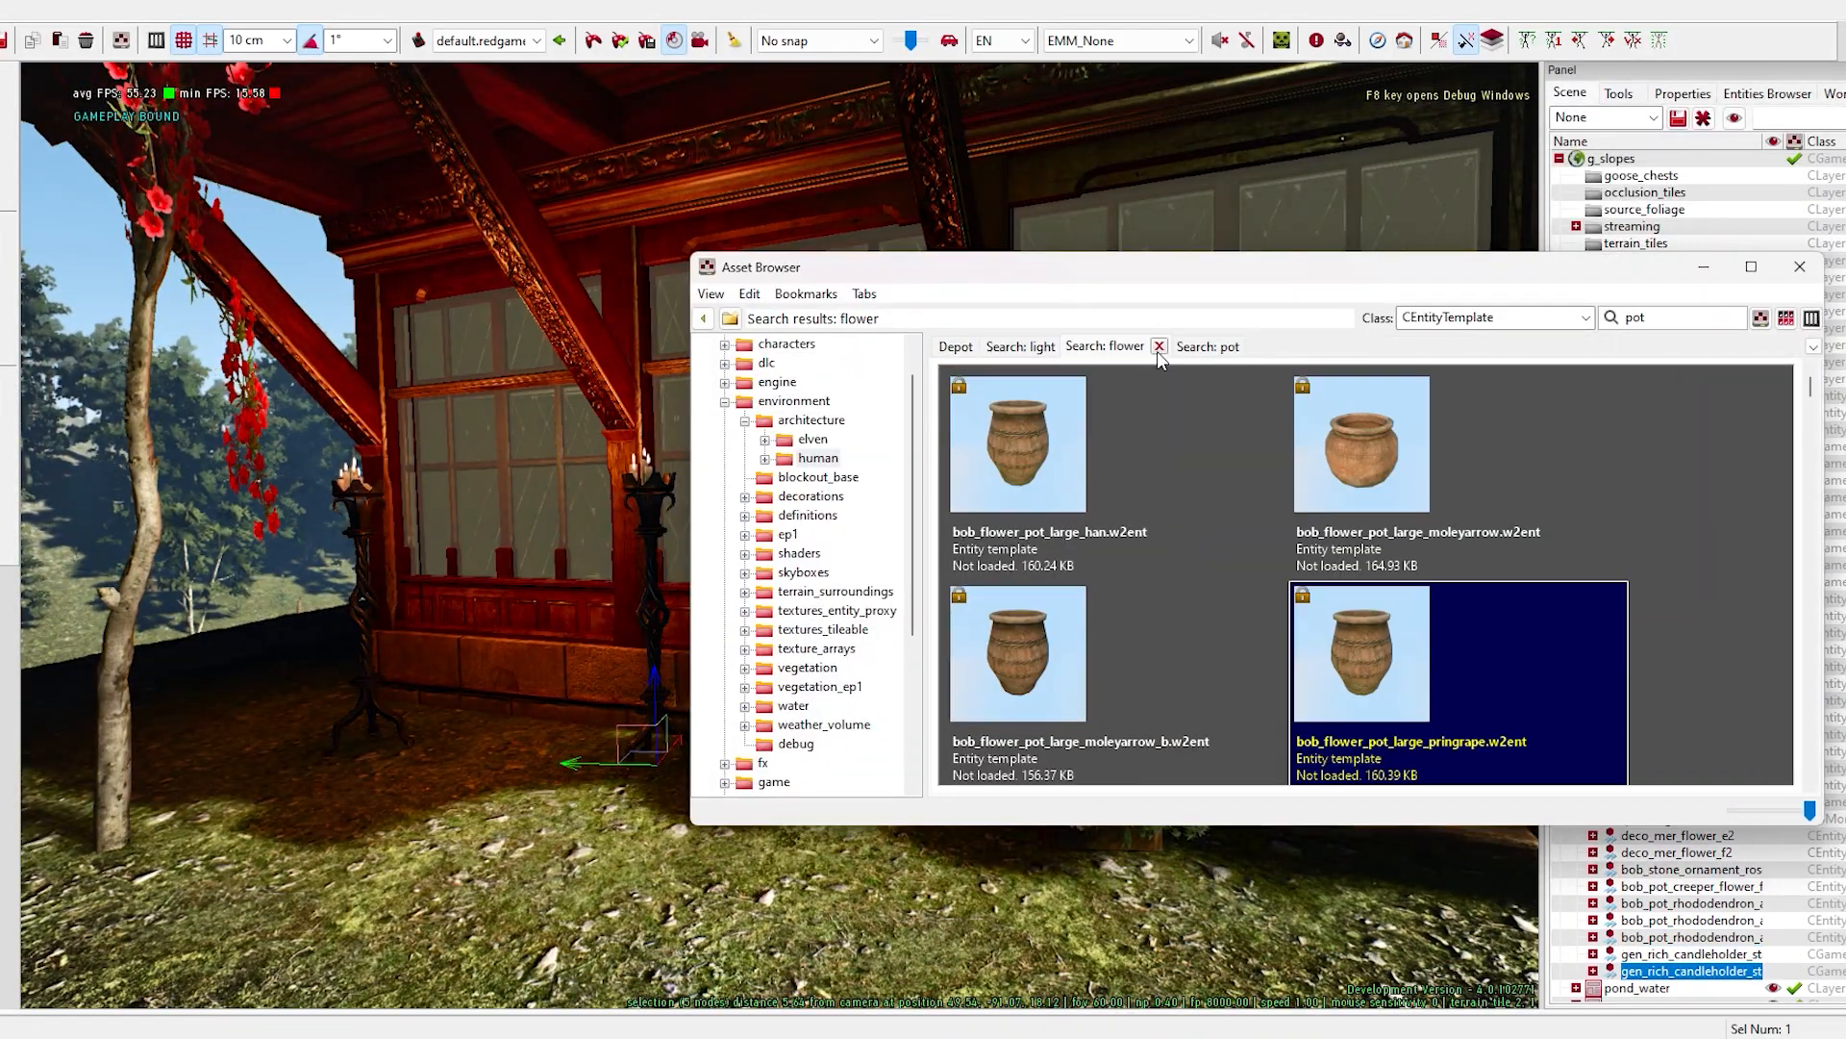
- Search the entity templates for "bench" and try out a deco_poor_bench_a in front of the house beside the flower pots
click(1157, 350)
text(bench)
key(Return)
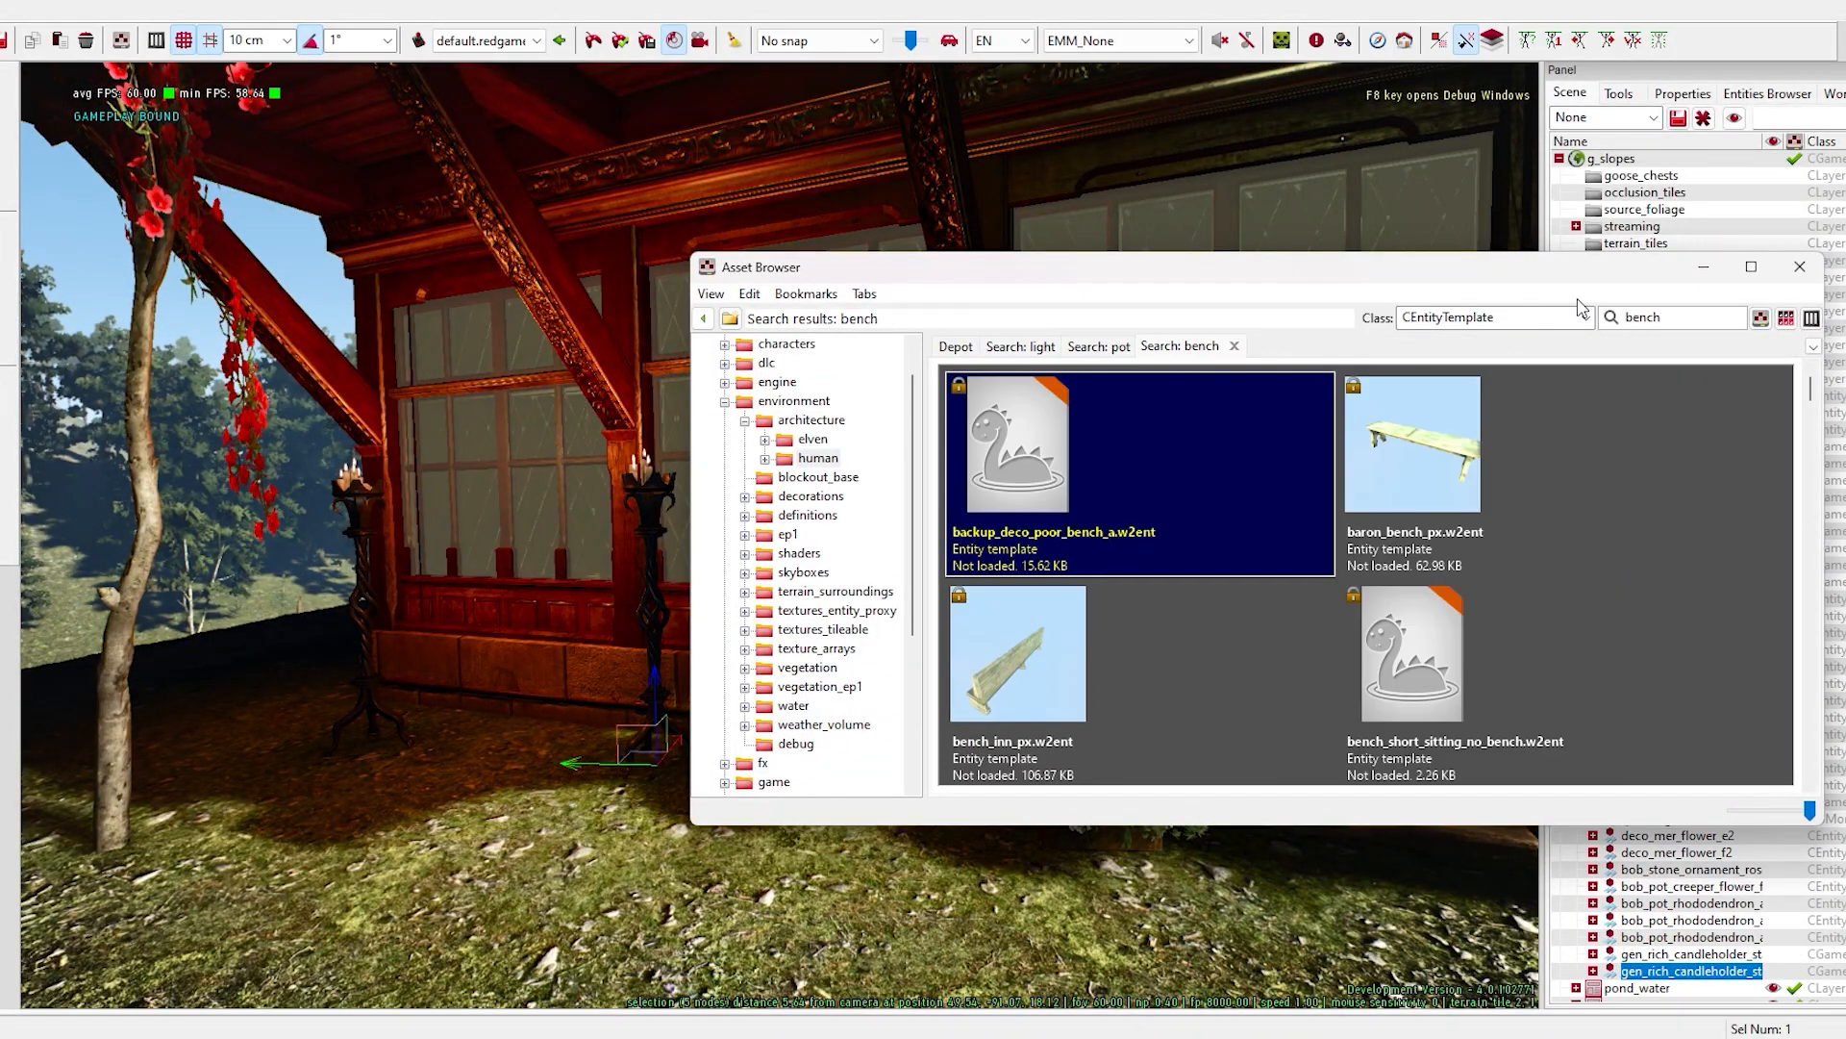
click(1498, 510)
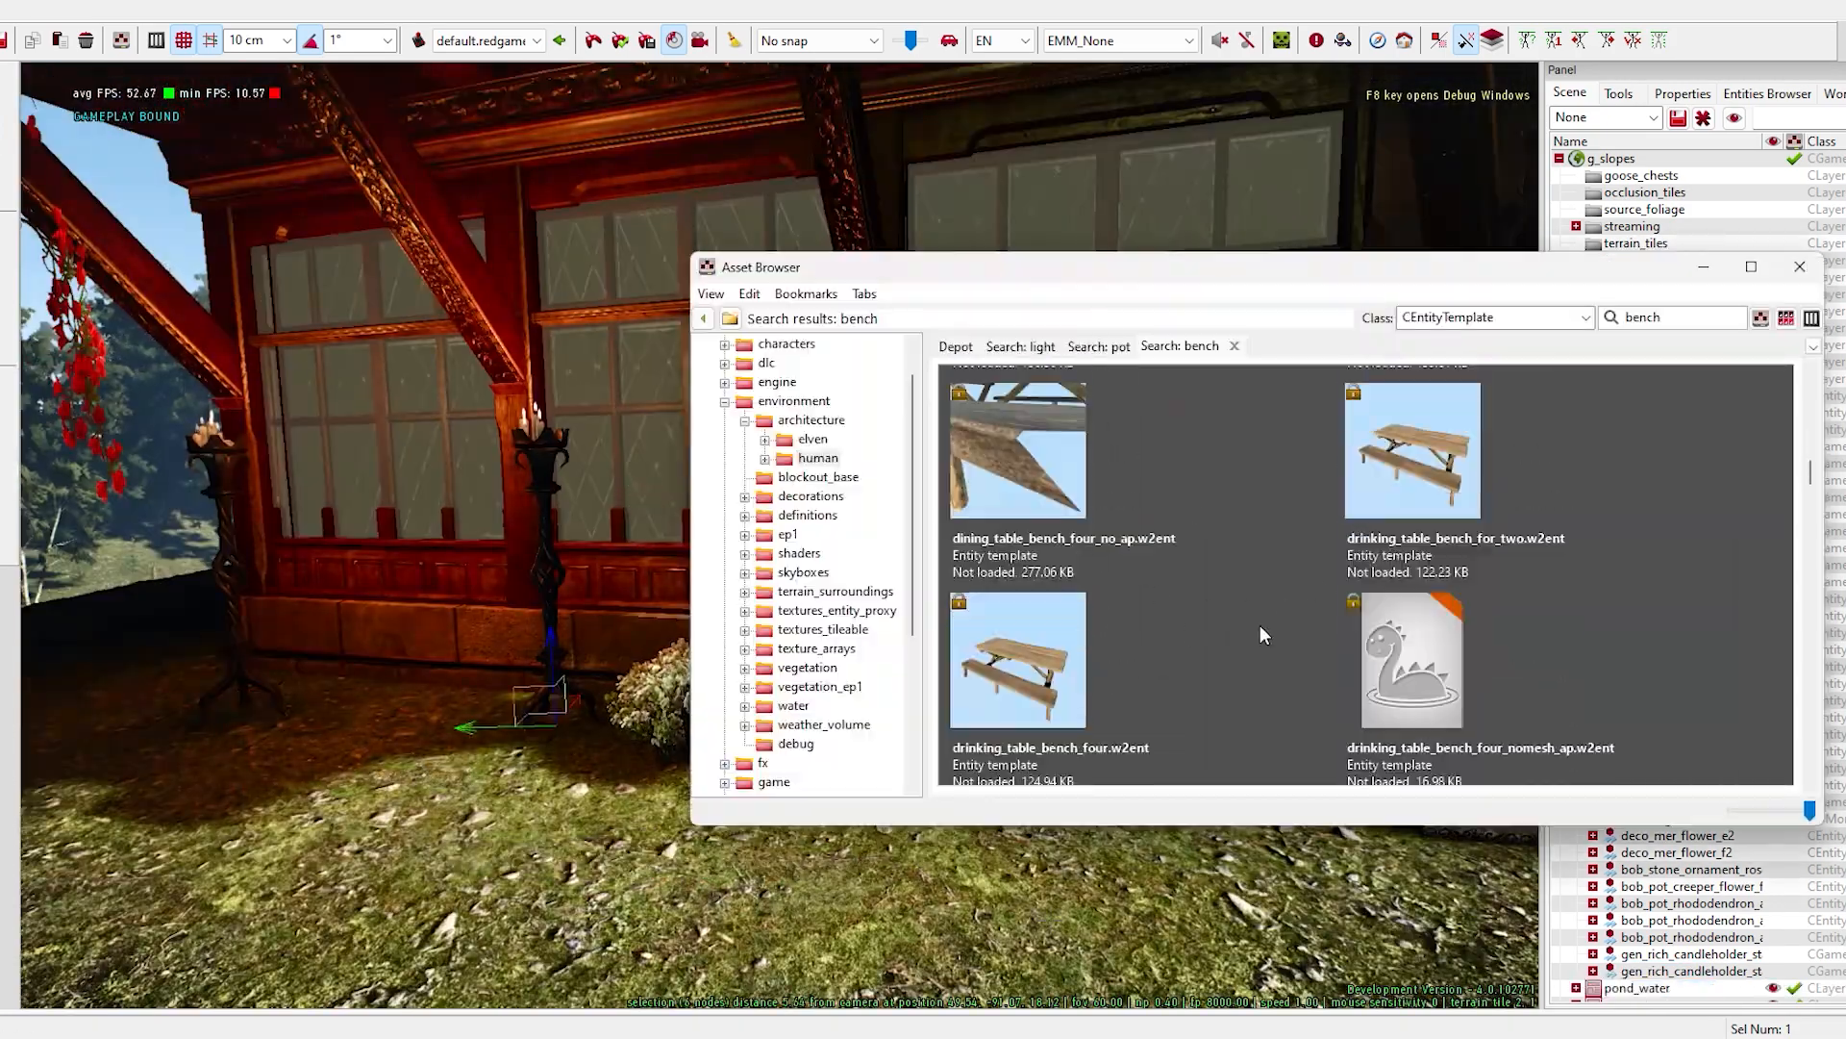
- Replace the trial bench with a rich_bench_b and position it along the house's outer wall beside the standing candleholders
scroll(1286, 585, down, 3)
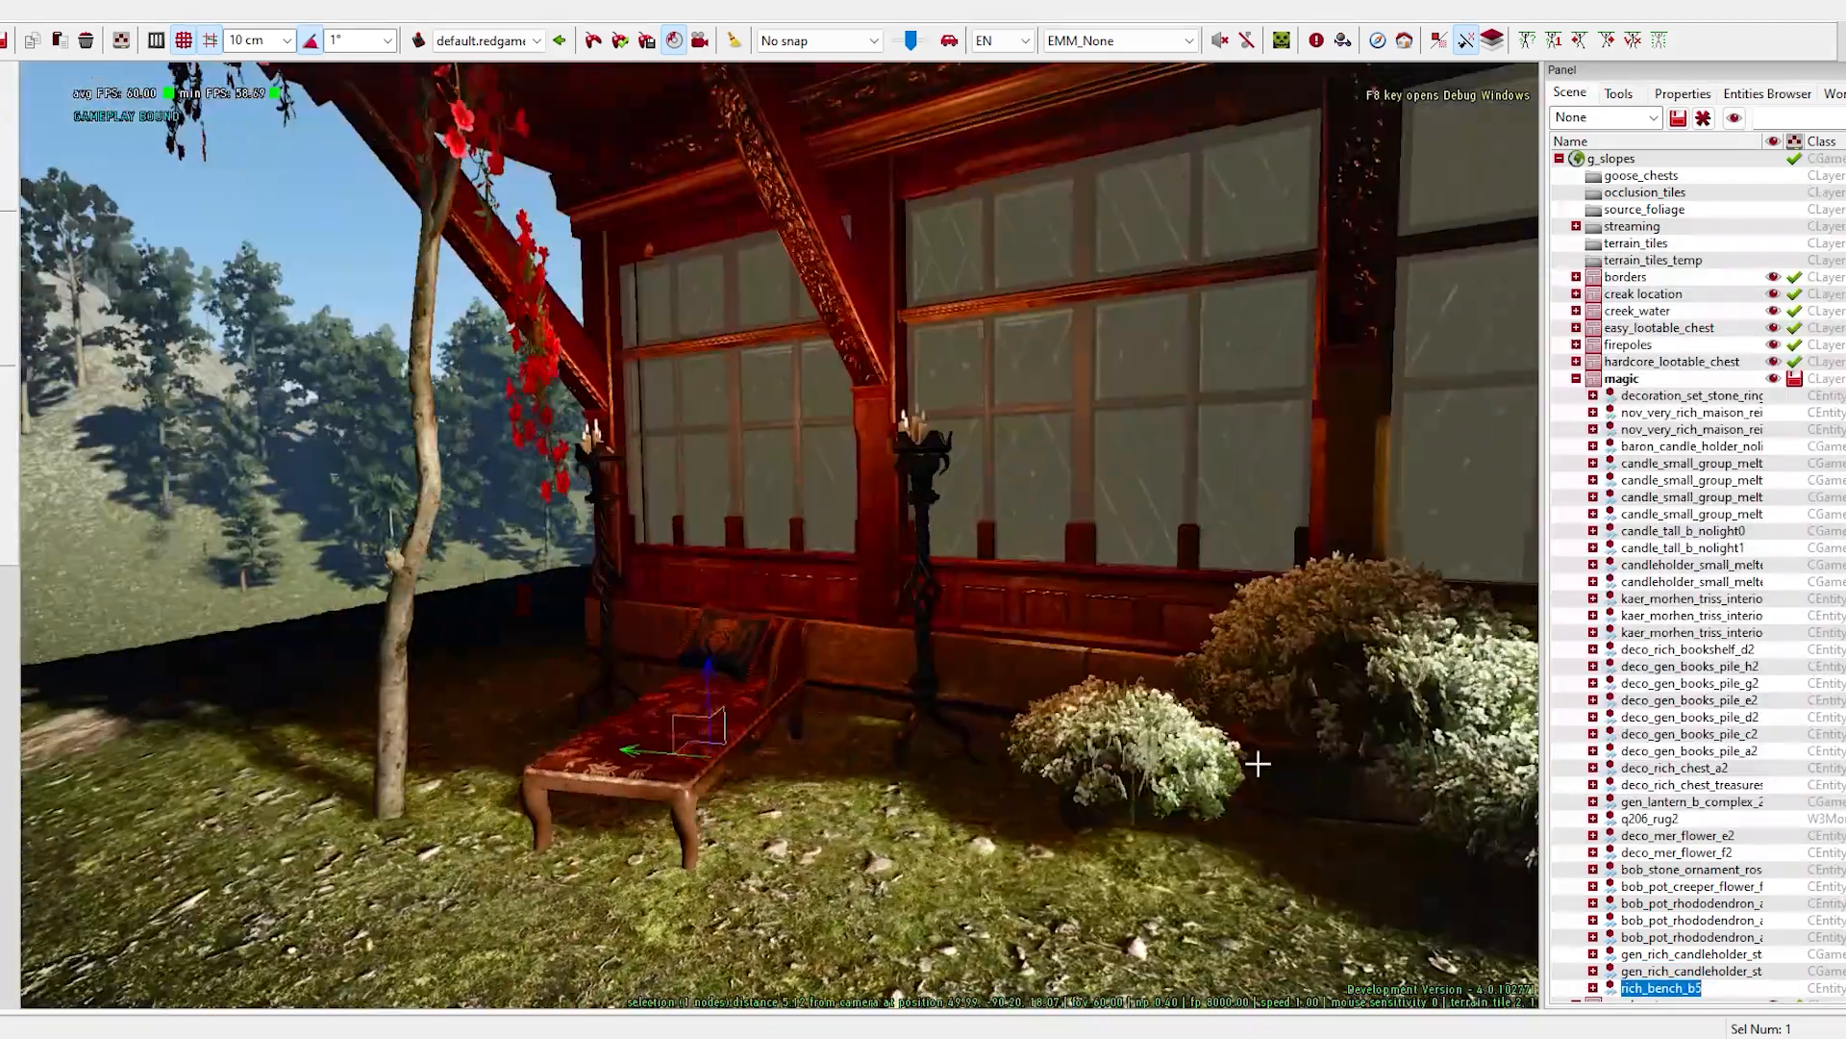
key(Up)
key(Up)
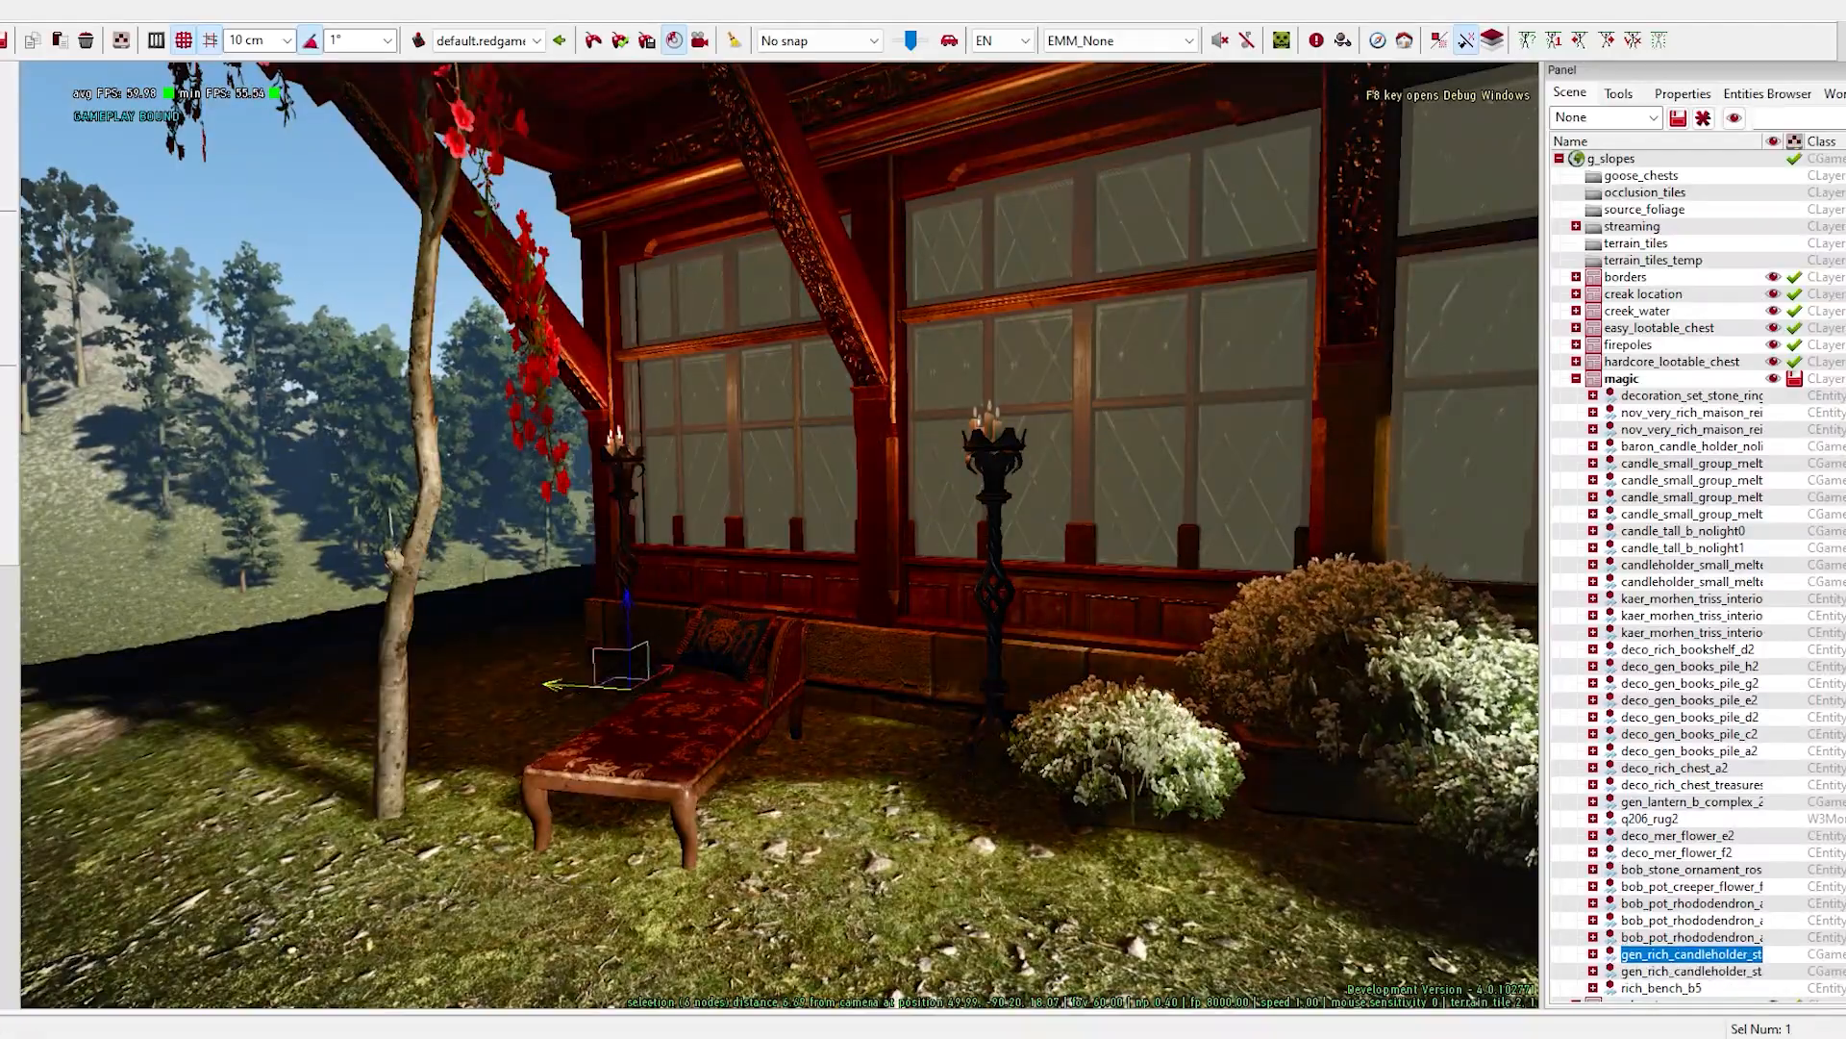
click(664, 731)
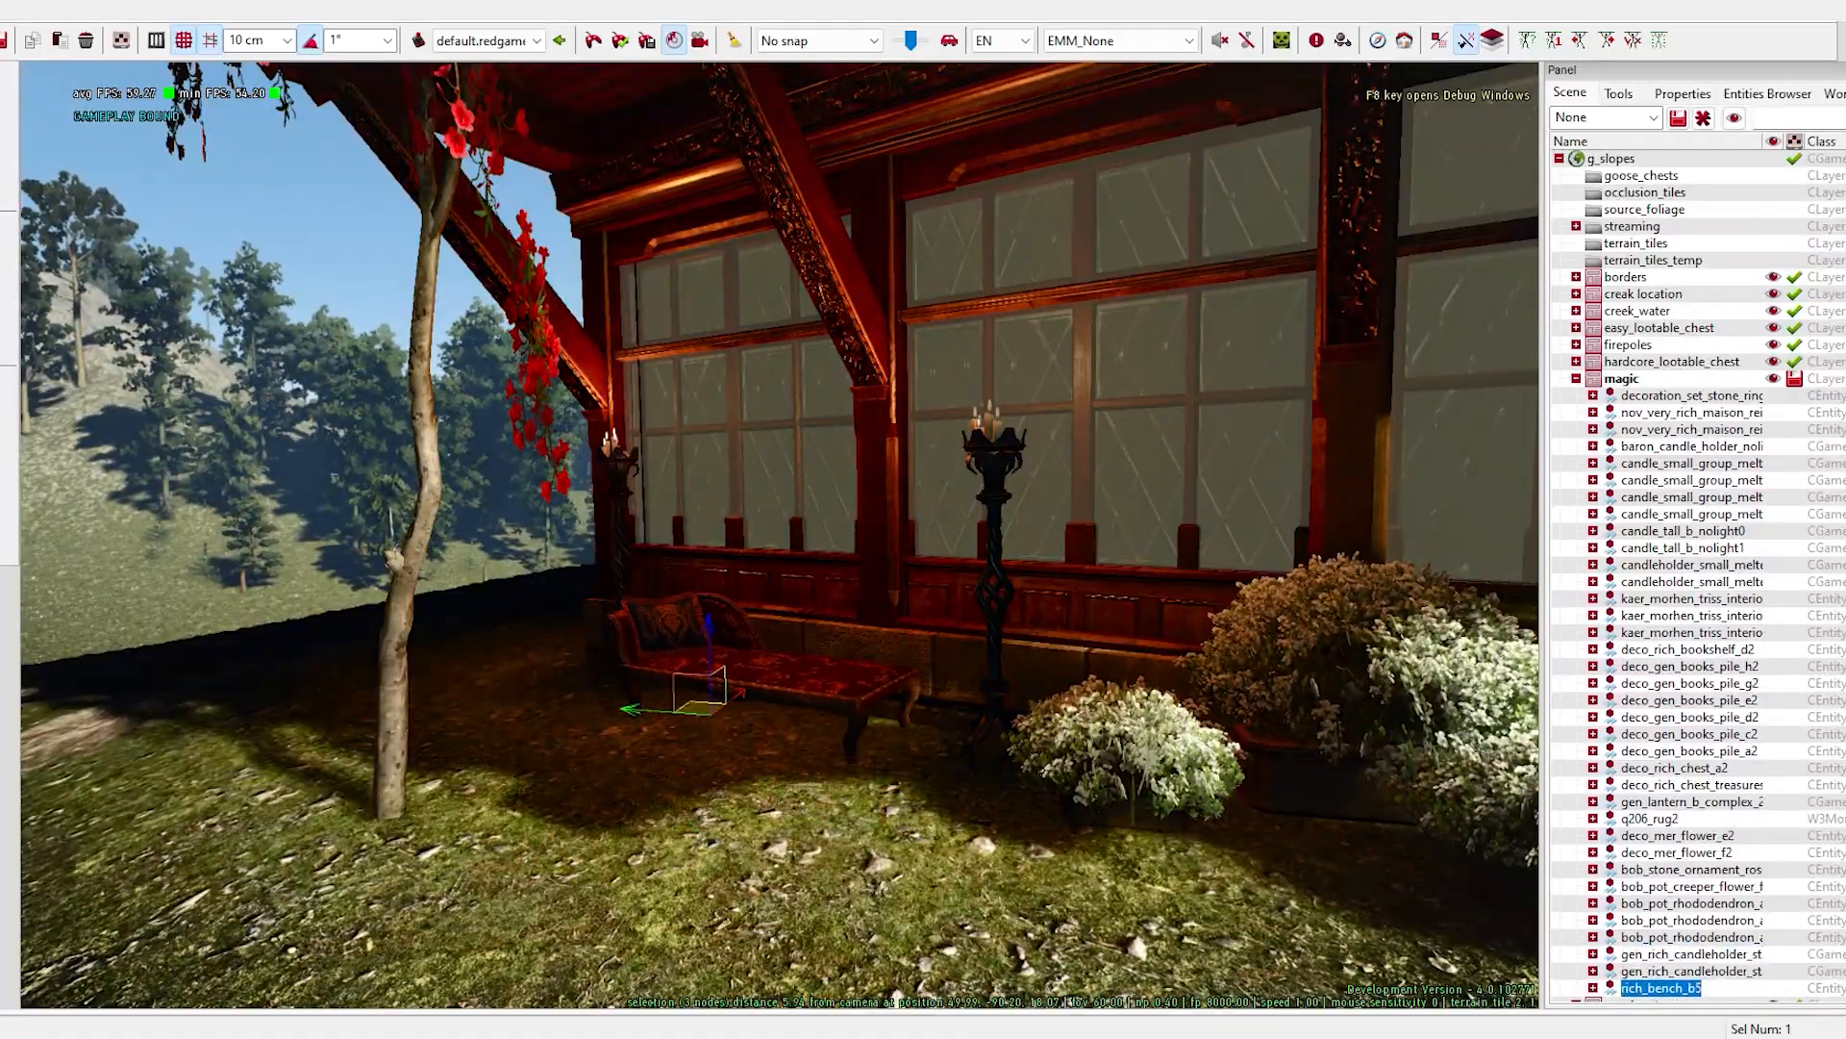
right_drag(779, 535, 674, 525)
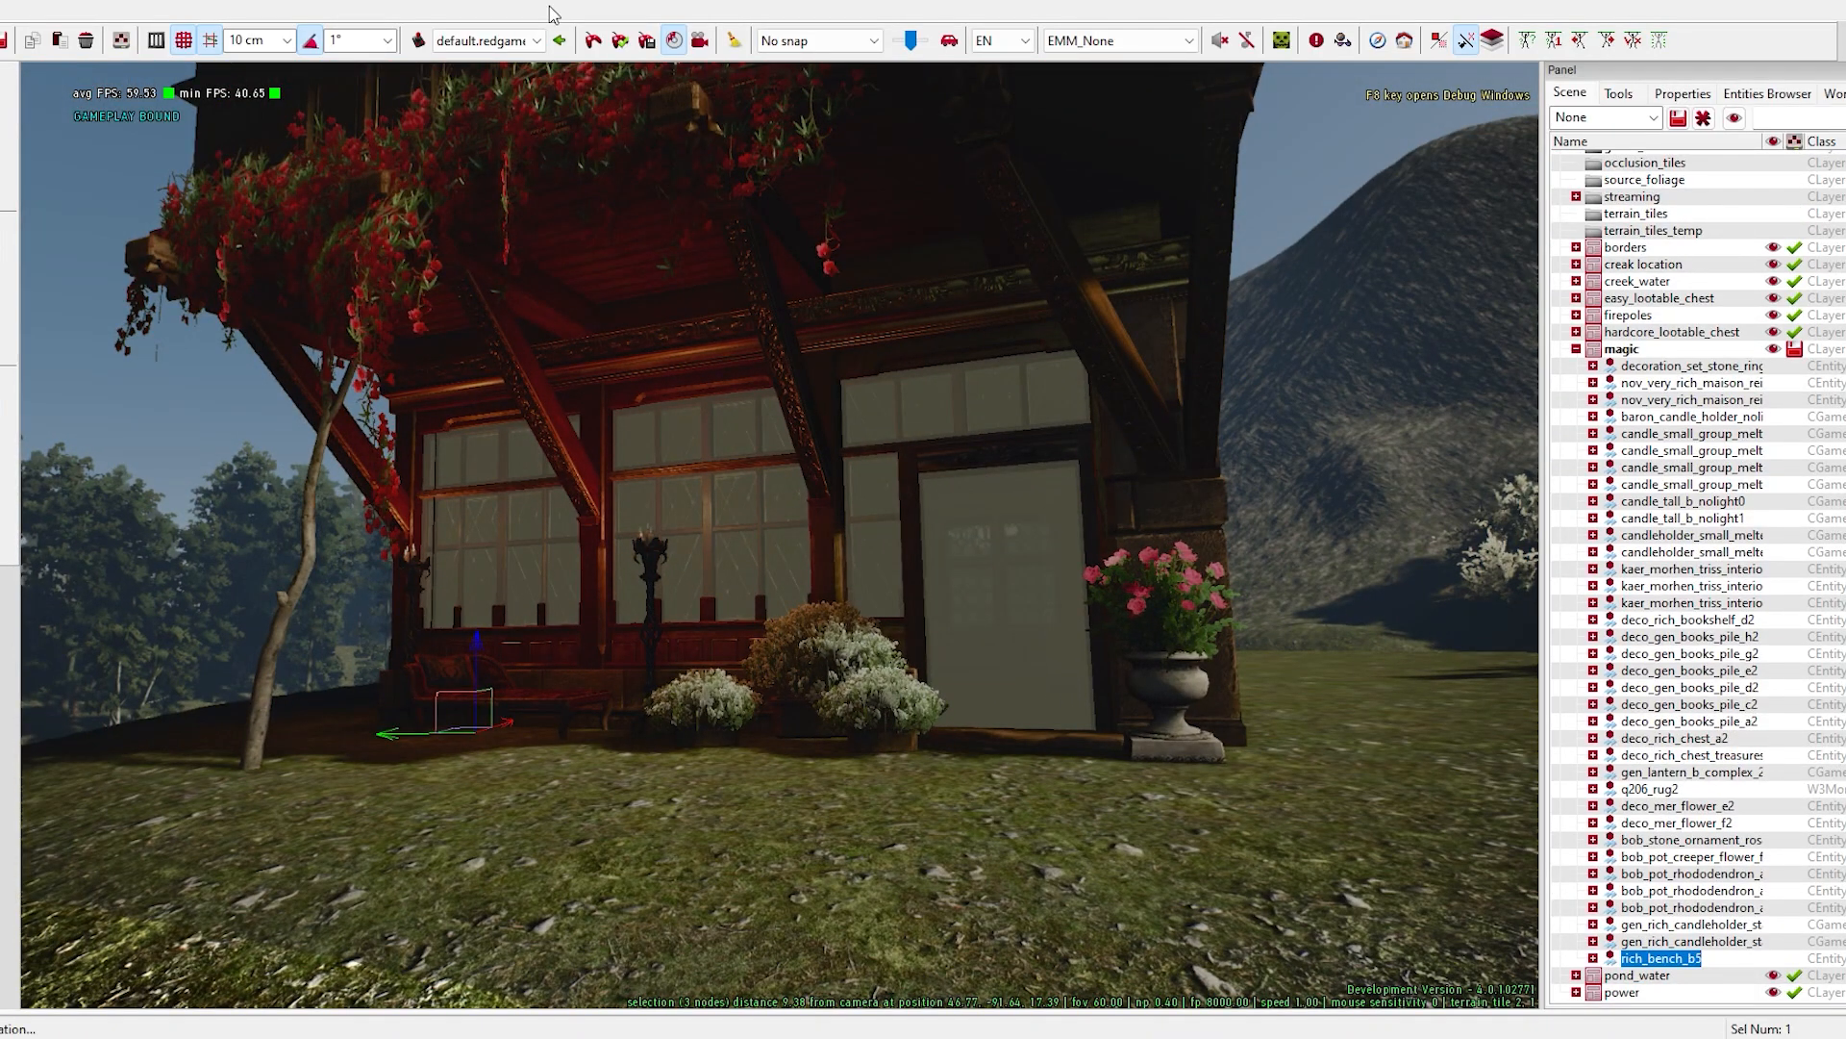
- Play the game on the current layers only and run around the house to examine its decorated exterior
click(622, 42)
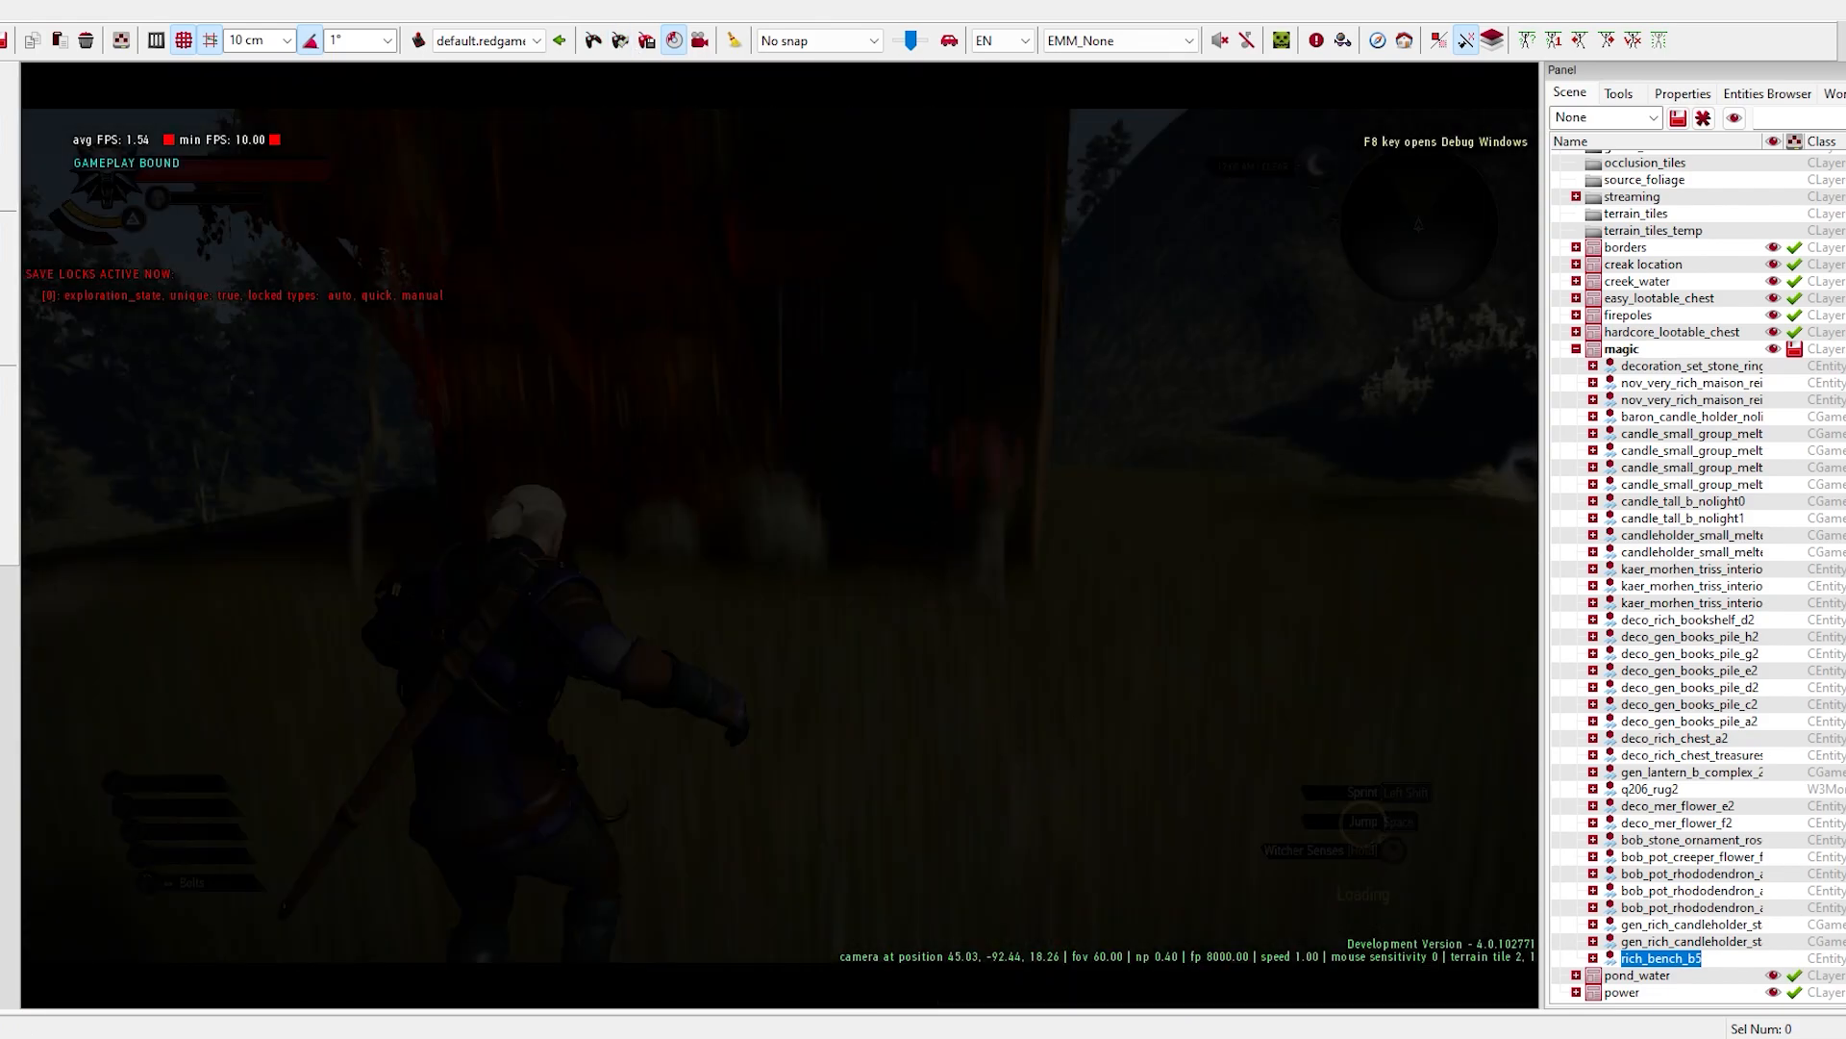
key(w)
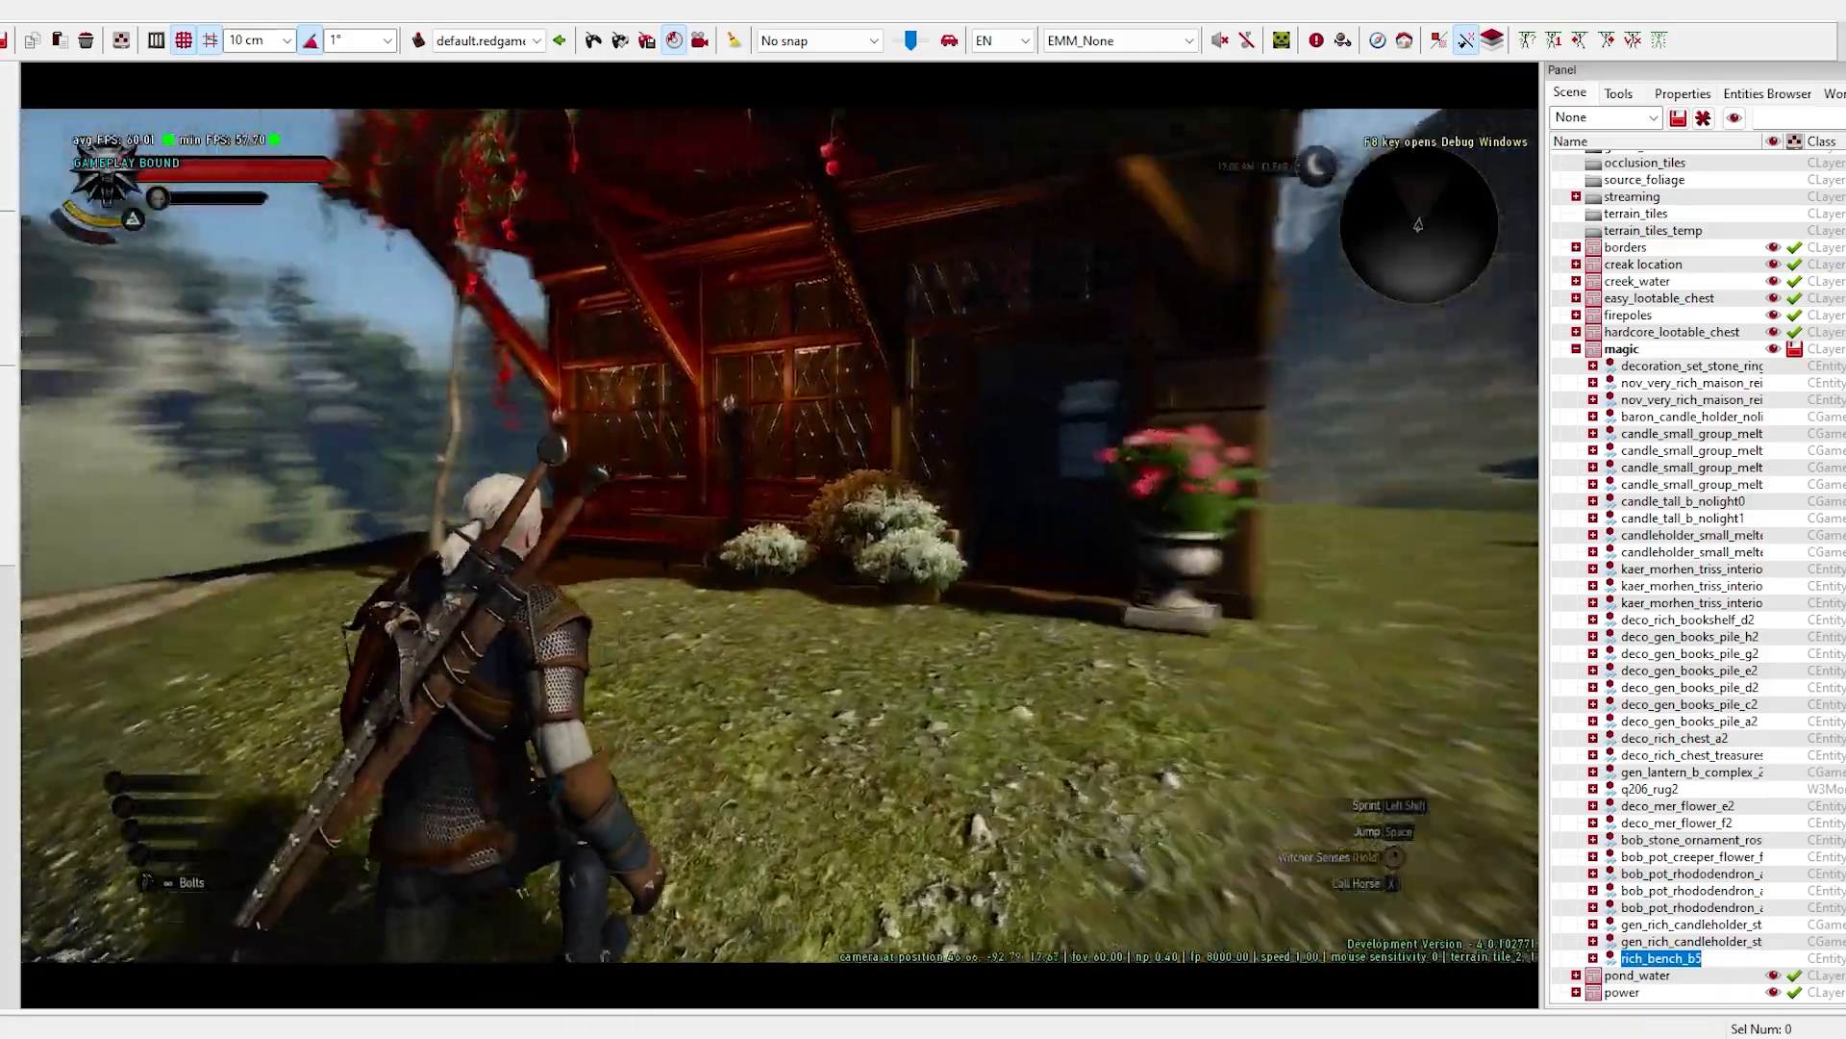
key(a)
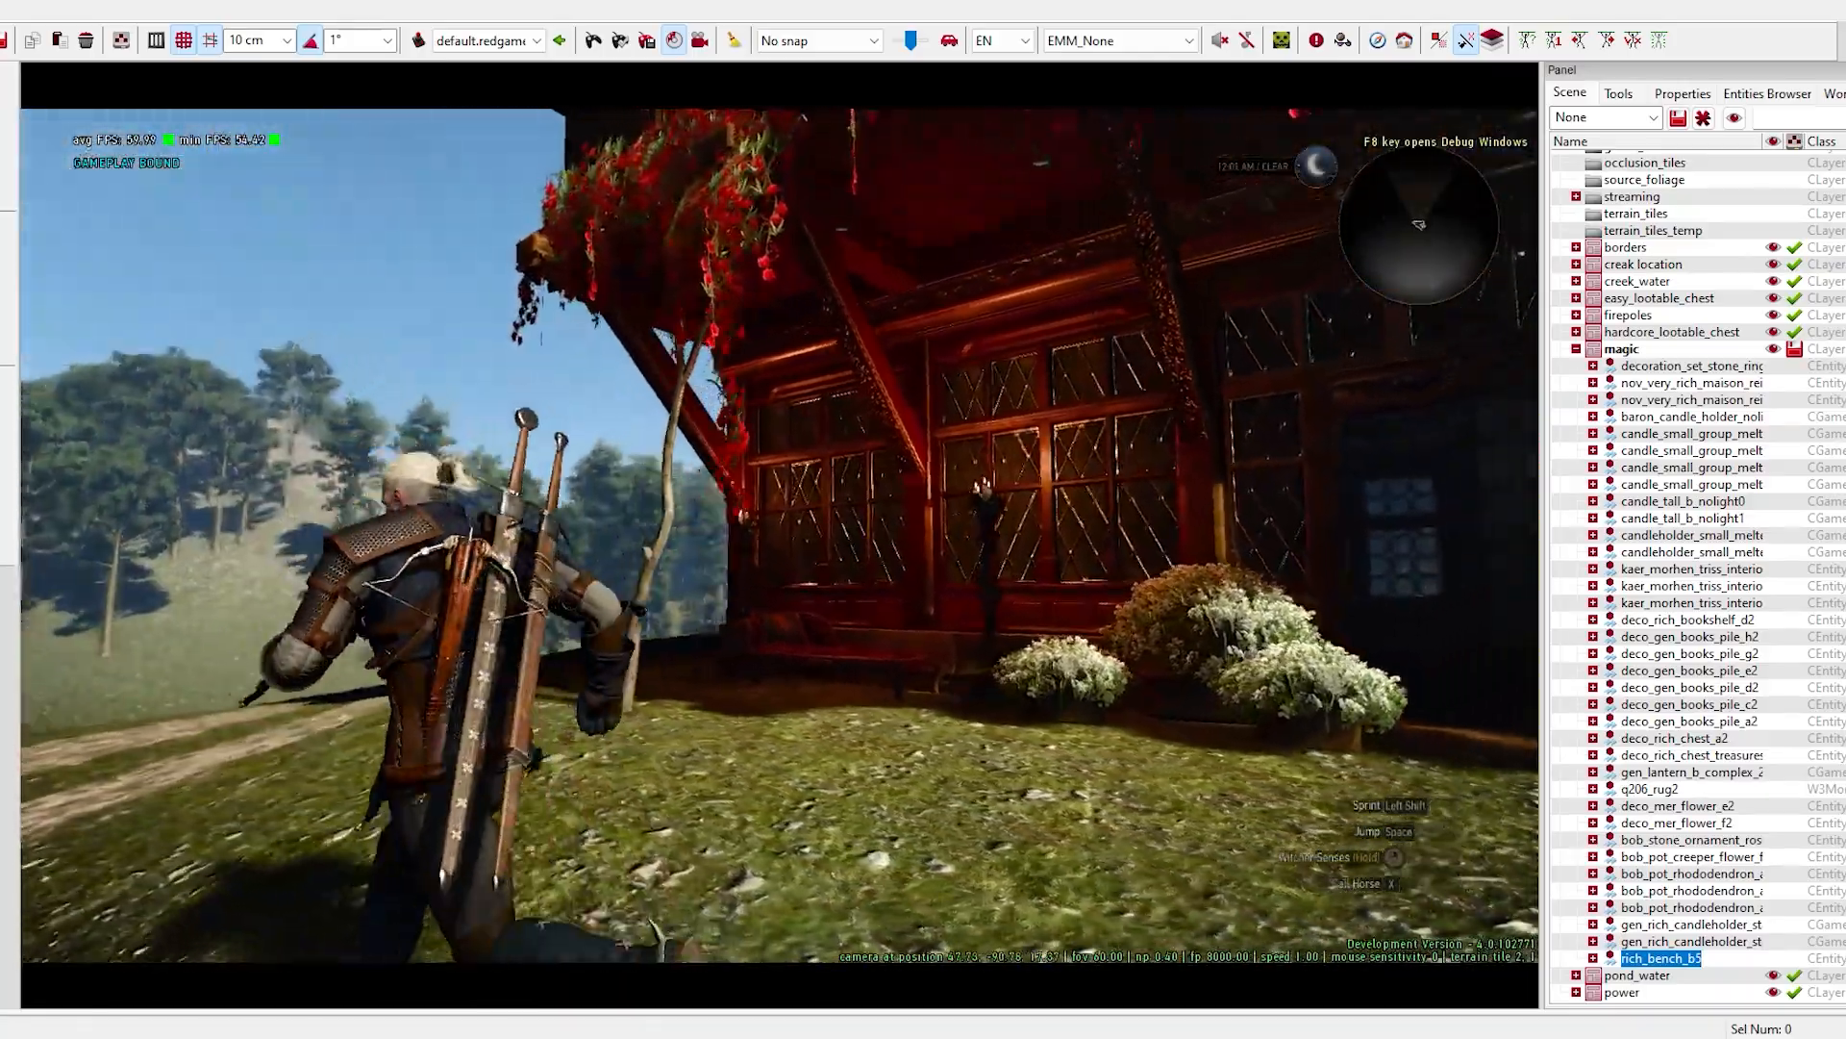
key(d)
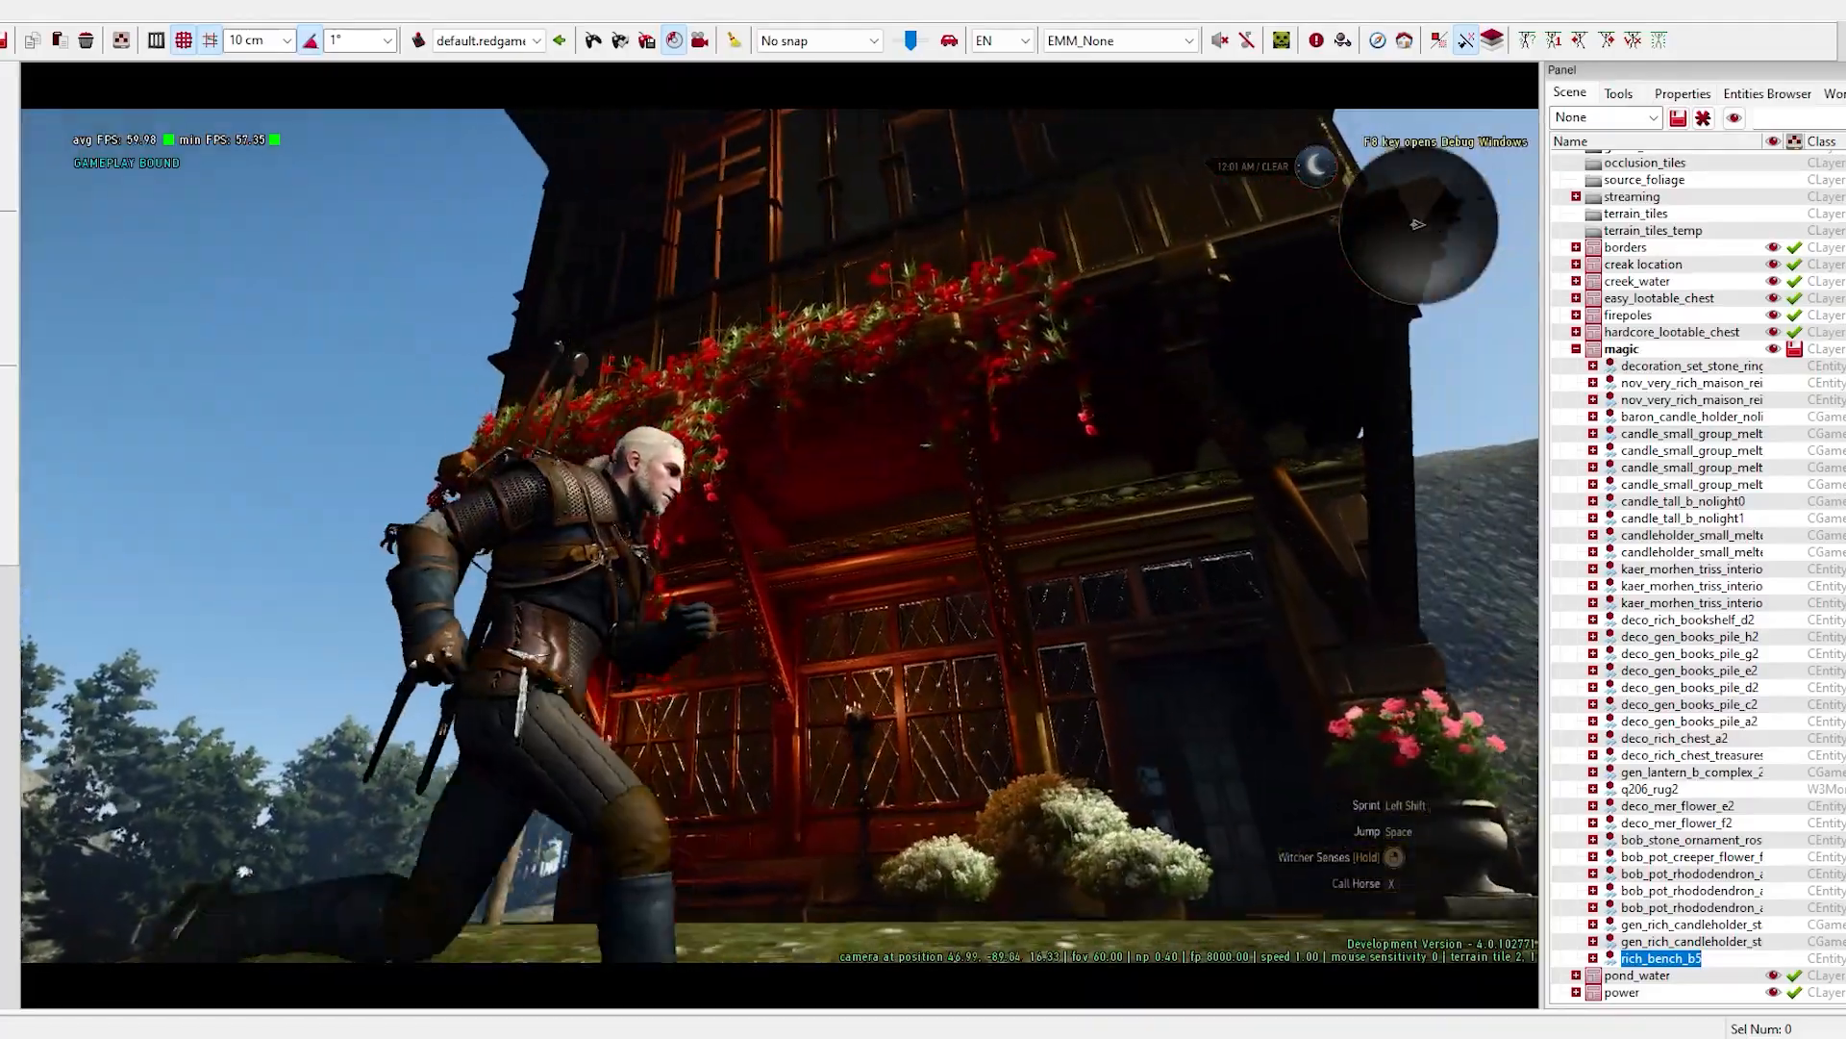
key(d)
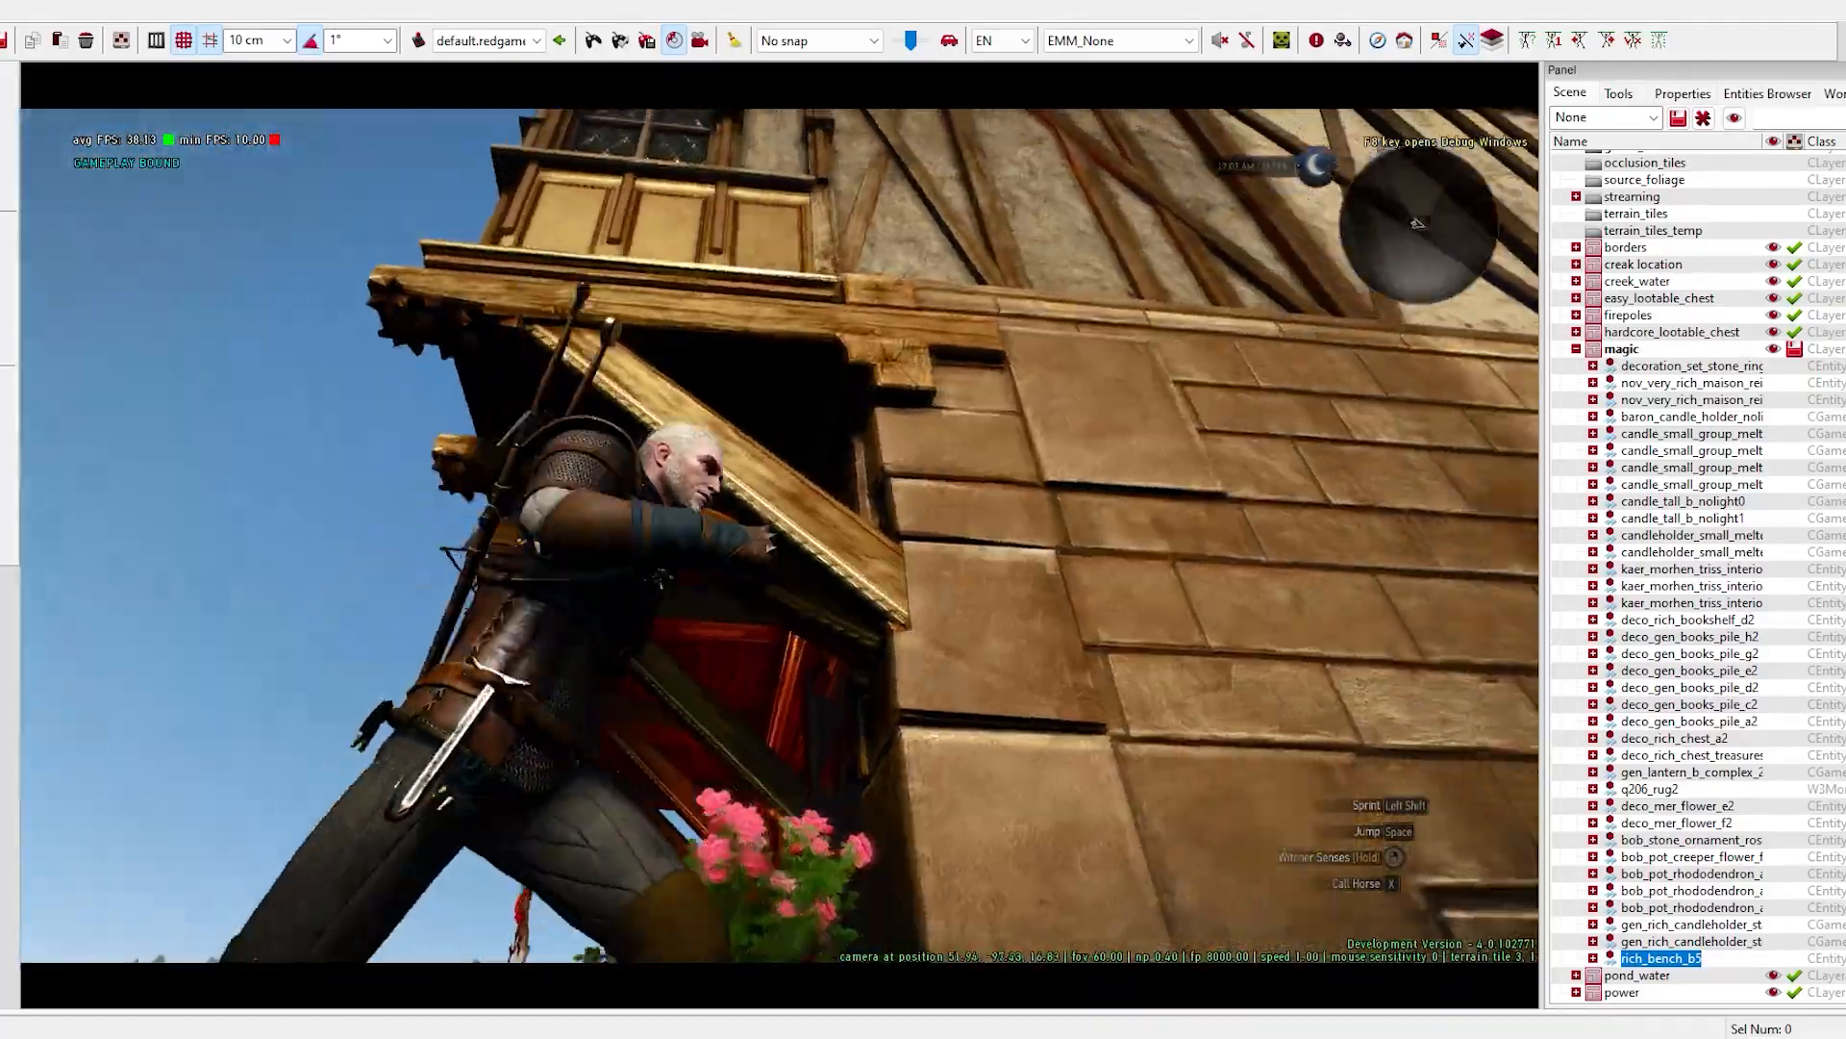
key(d)
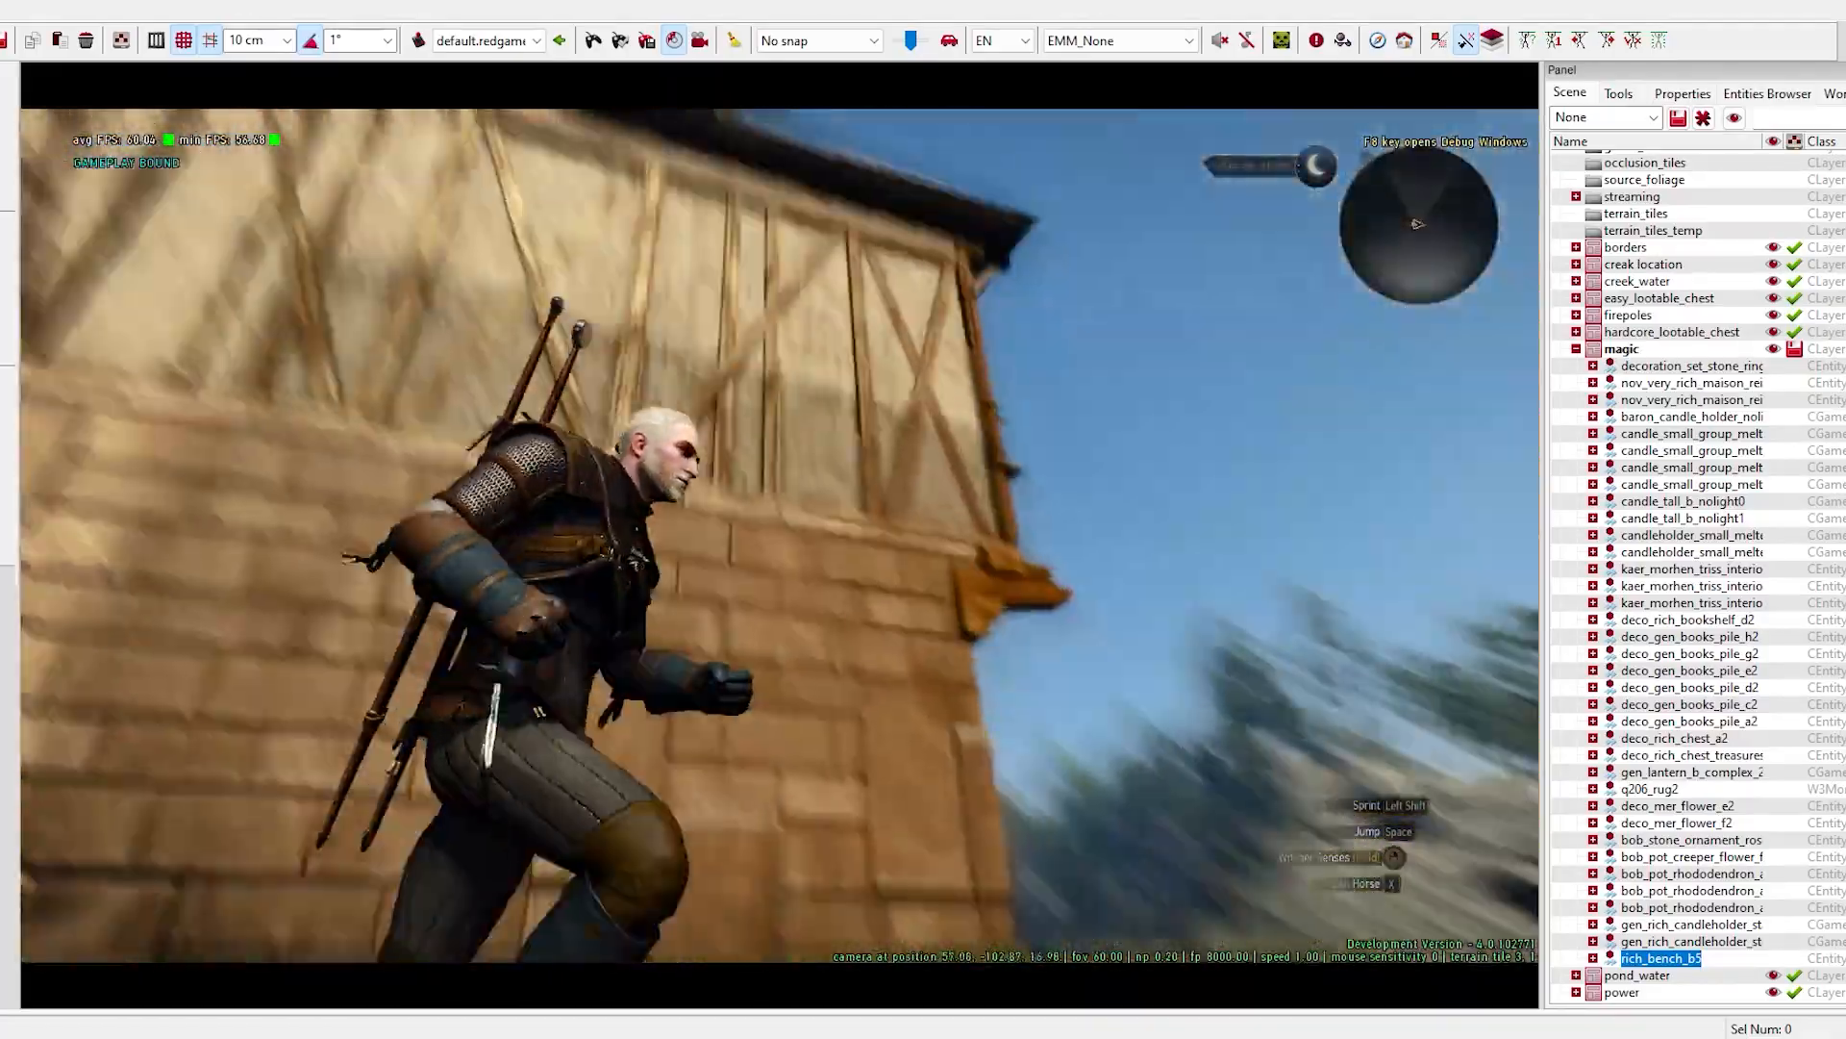
key(d)
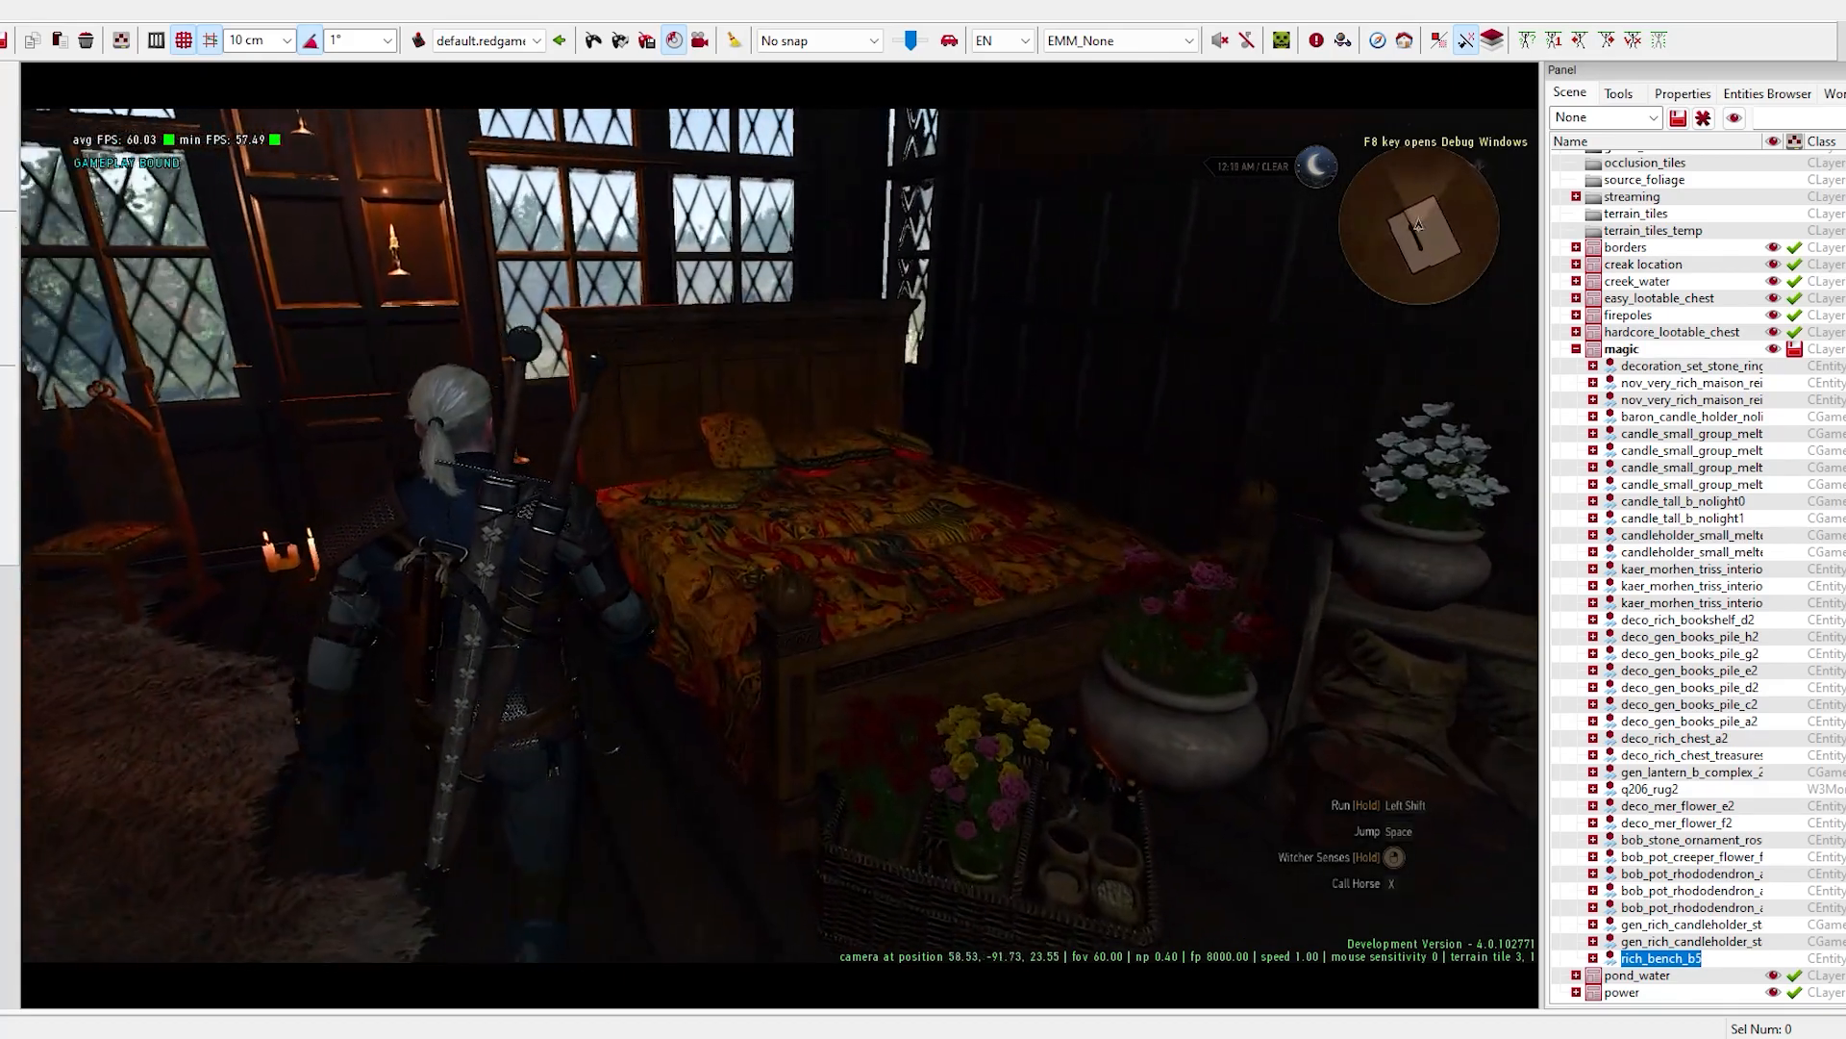
- Walk through the upstairs room in game to examine the bed, bookshelf, rug, flowers and candle lighting
key(w)
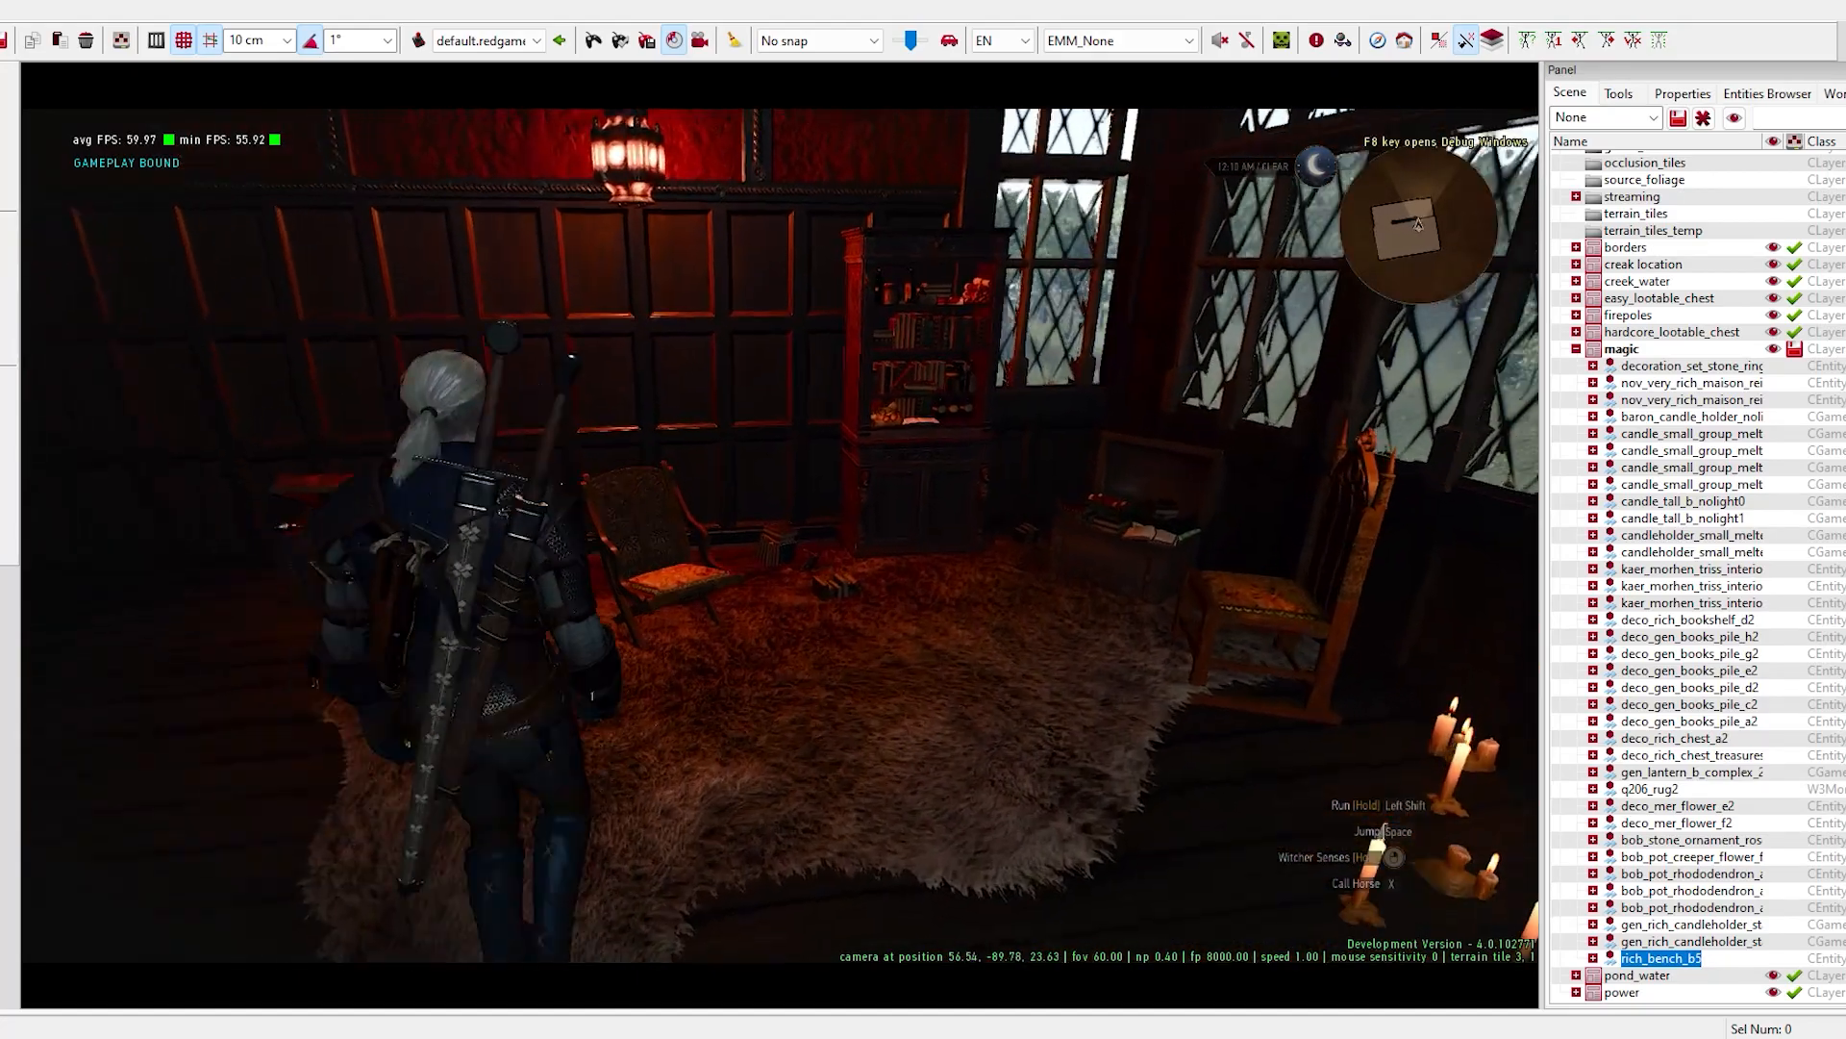
key(w)
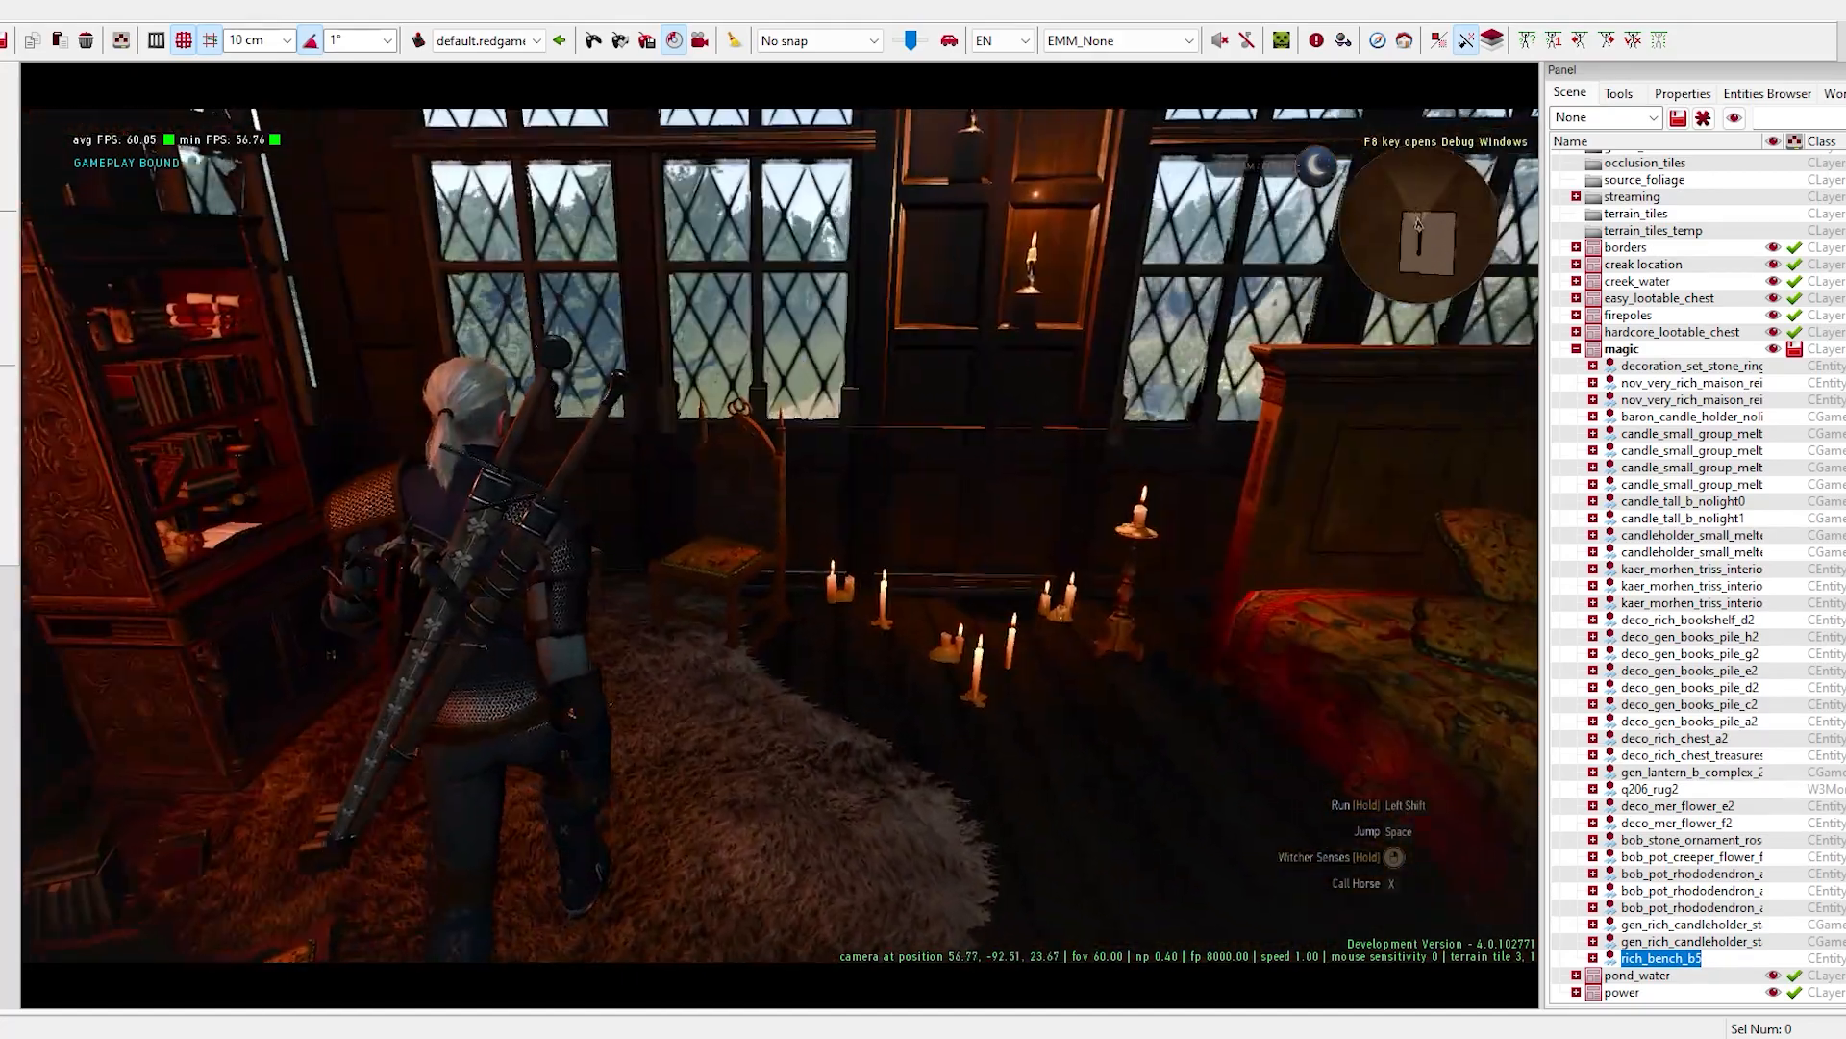
key(w)
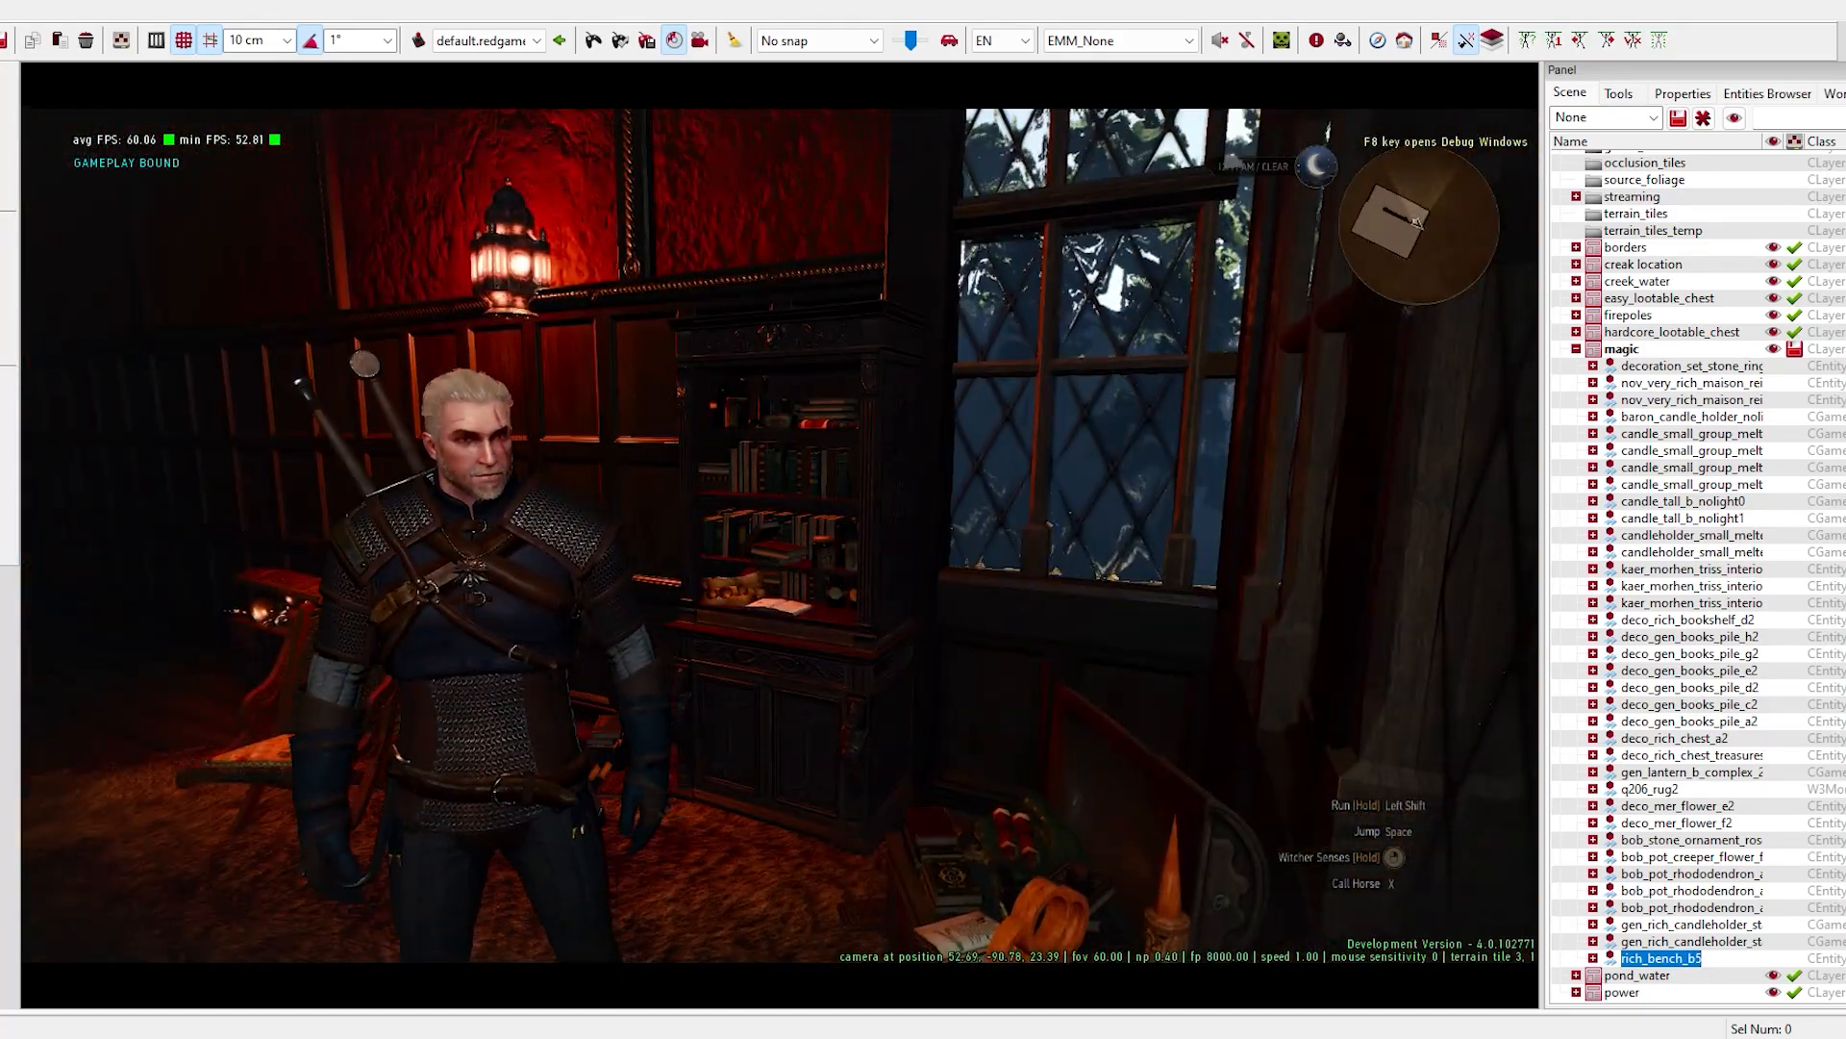
key(d)
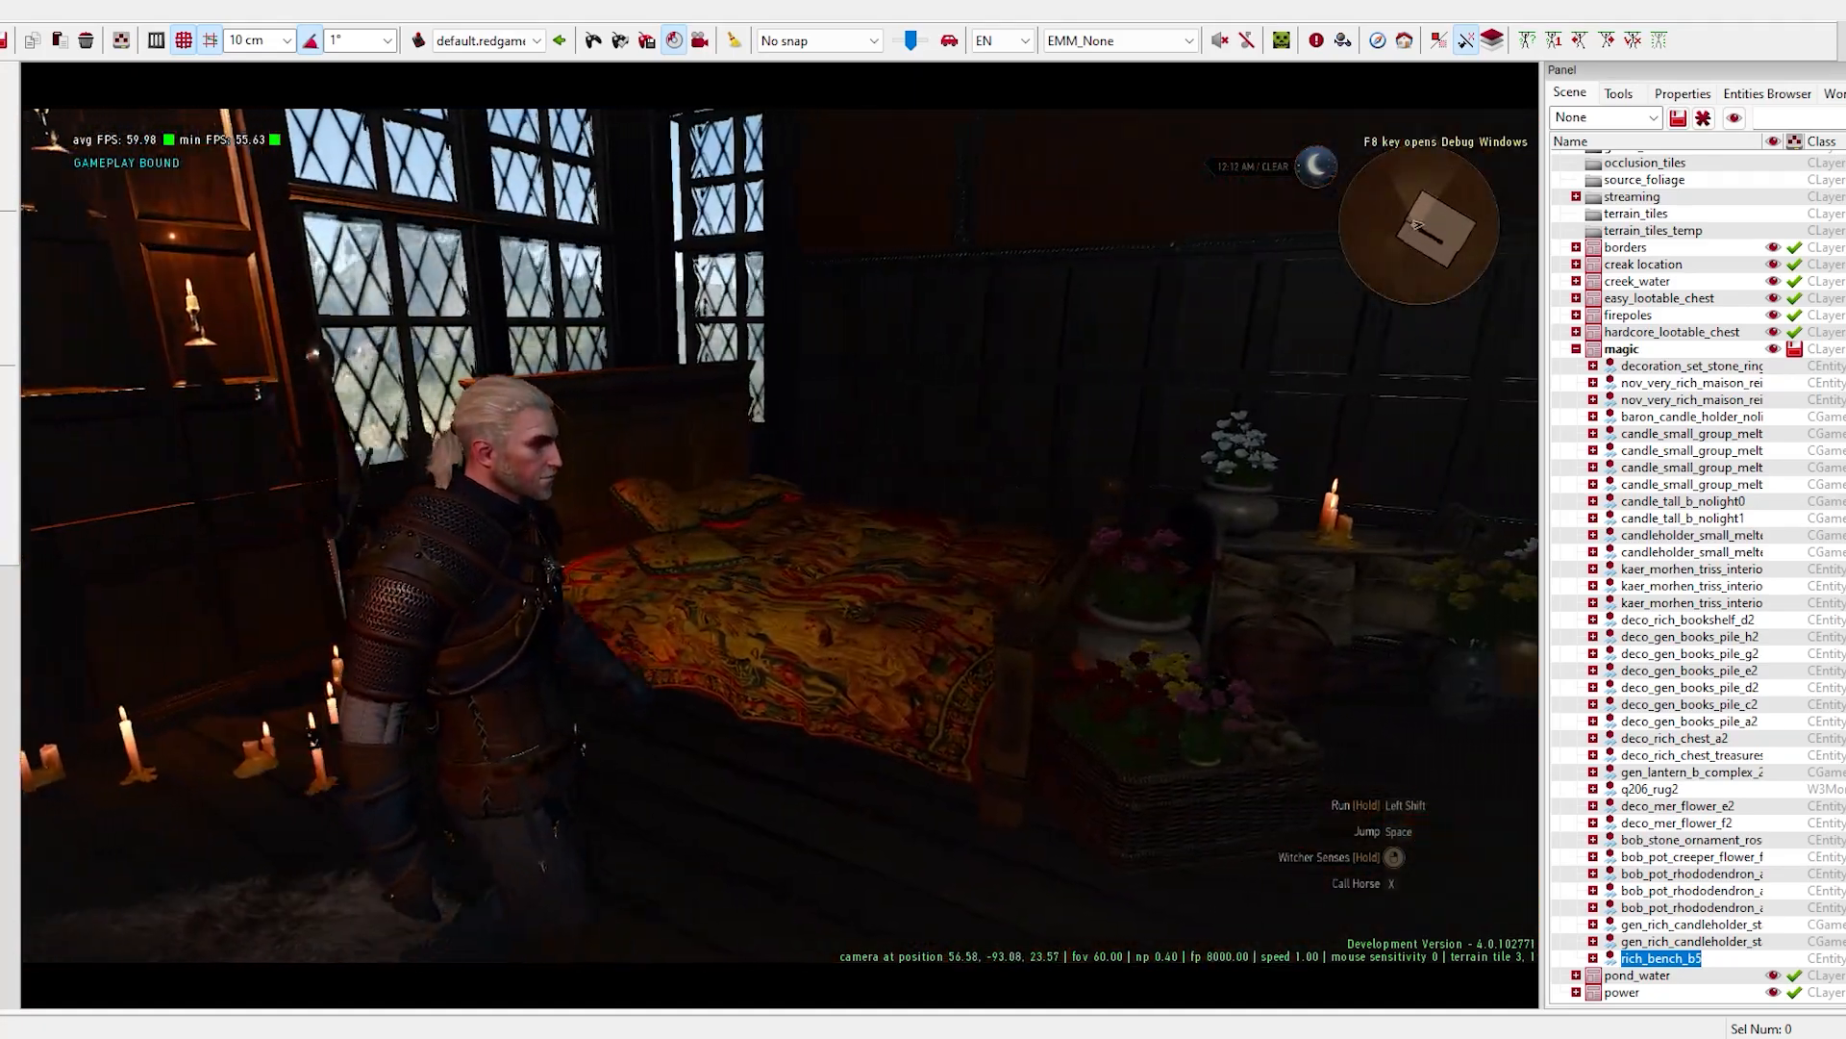
key(s)
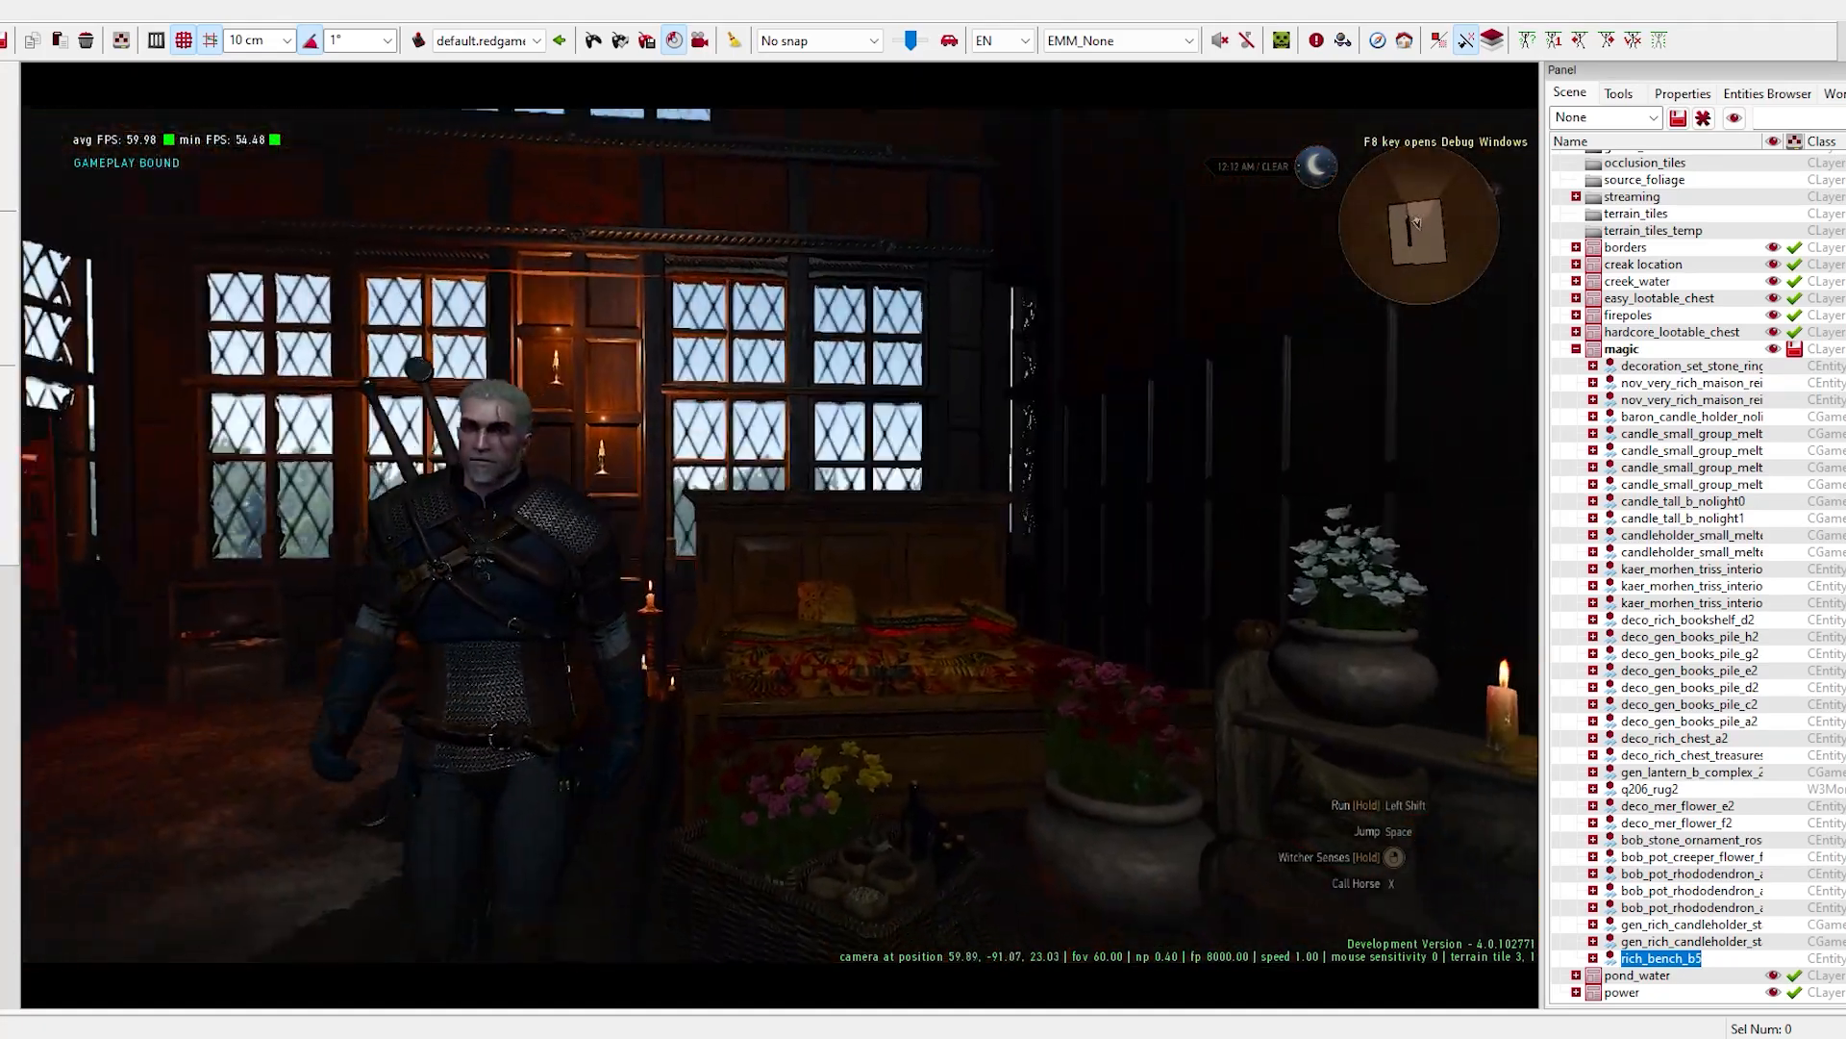
key(w)
key(s)
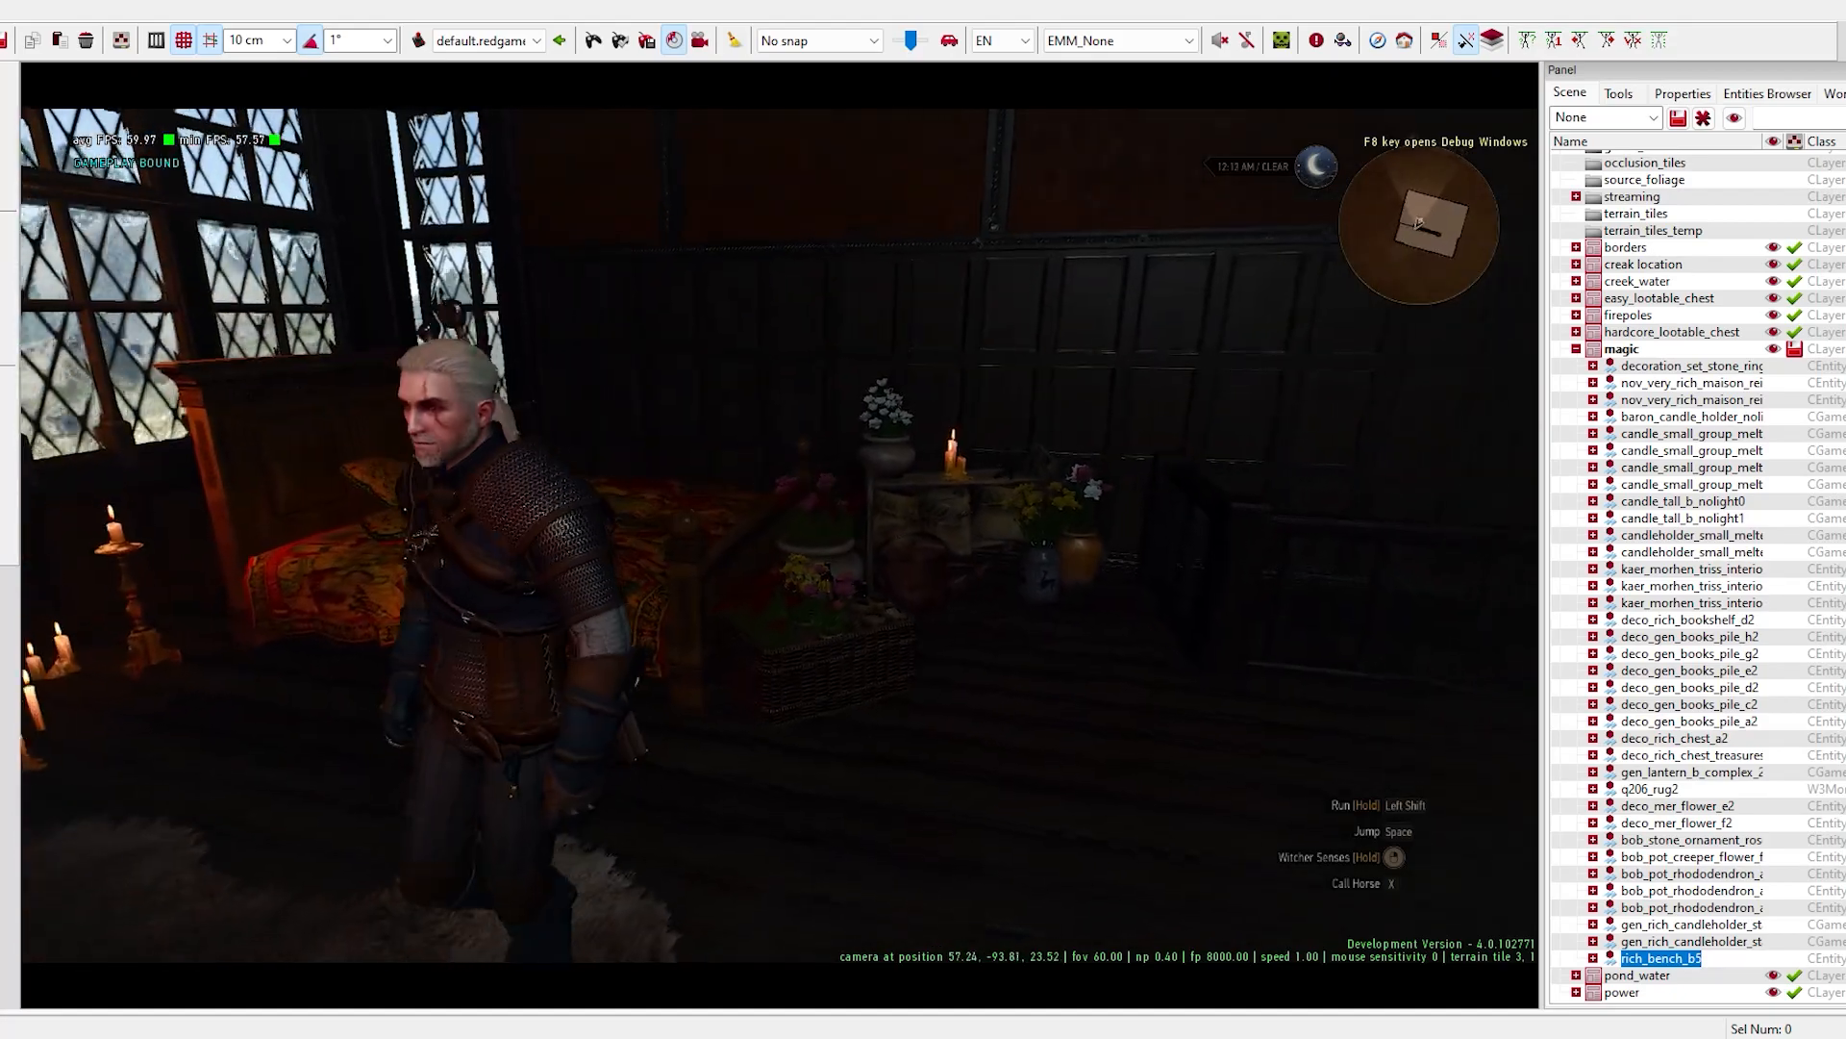
key(d)
key(s)
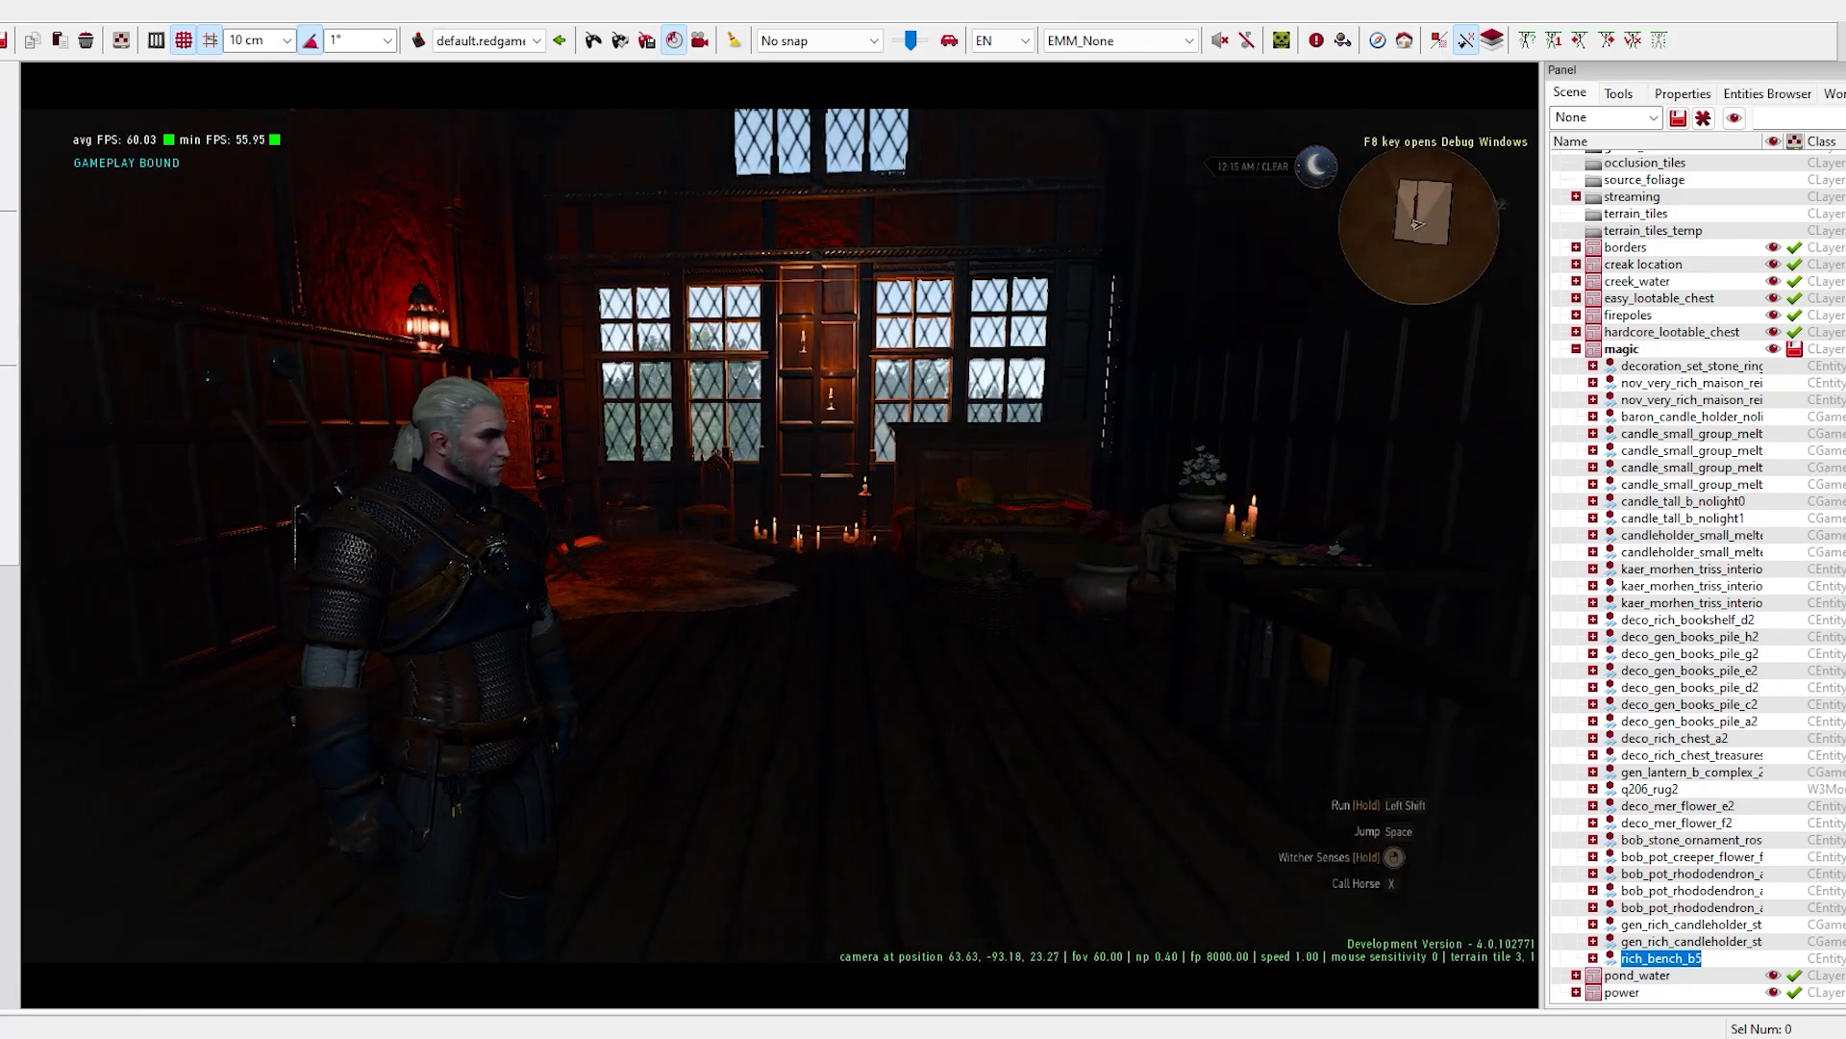
- Go down the stairs and out through the front door to examine the lower floor and entrance in game
key(w)
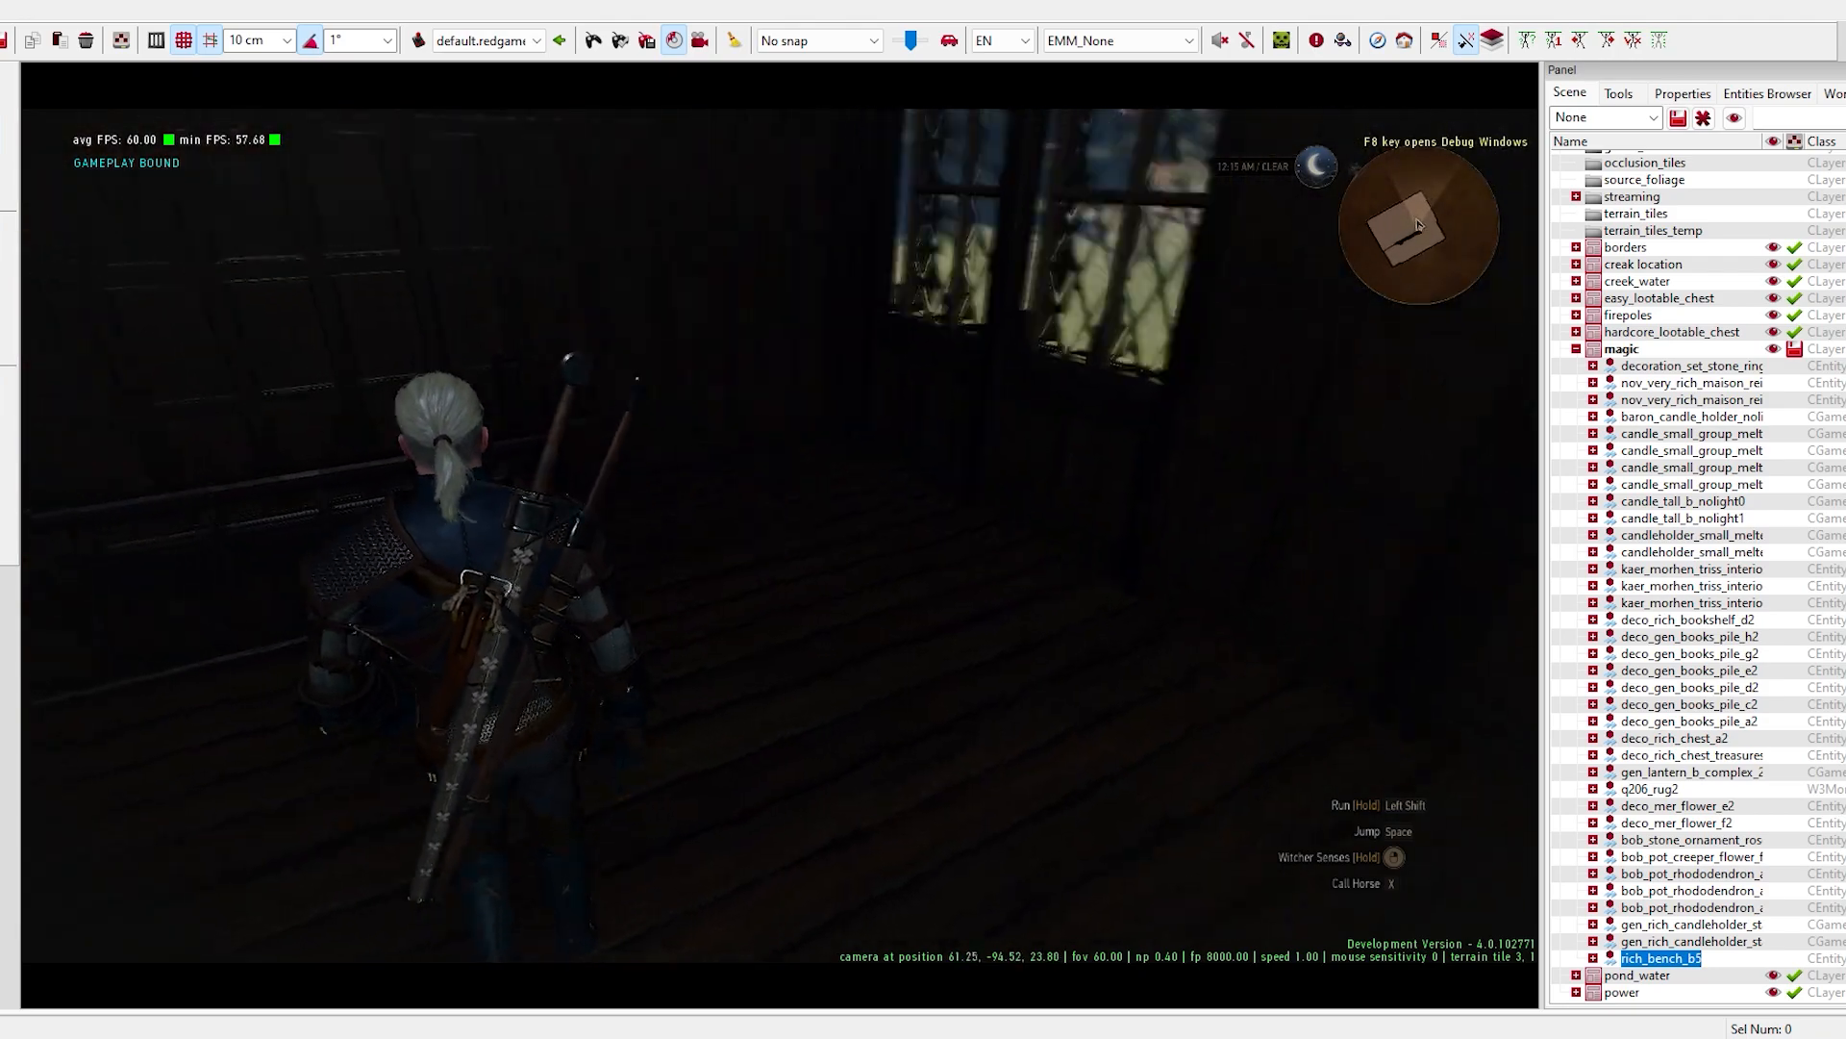
key(w)
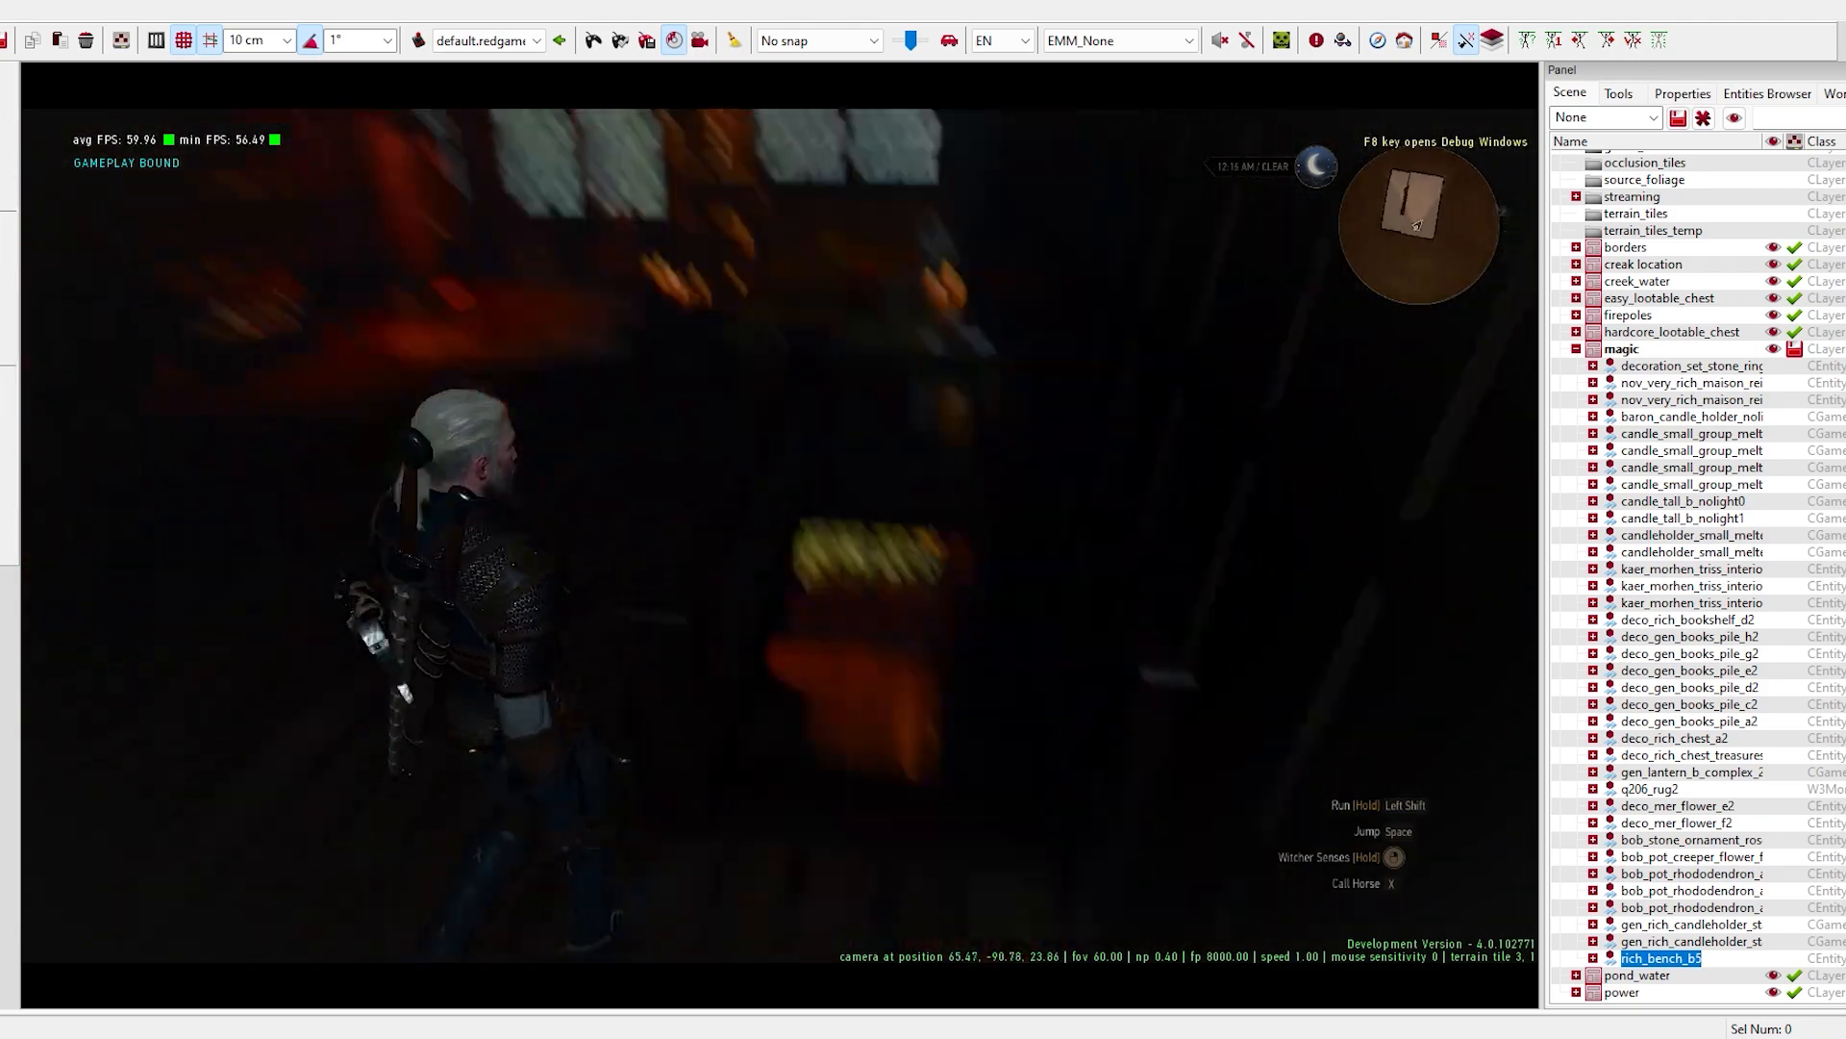
key(w)
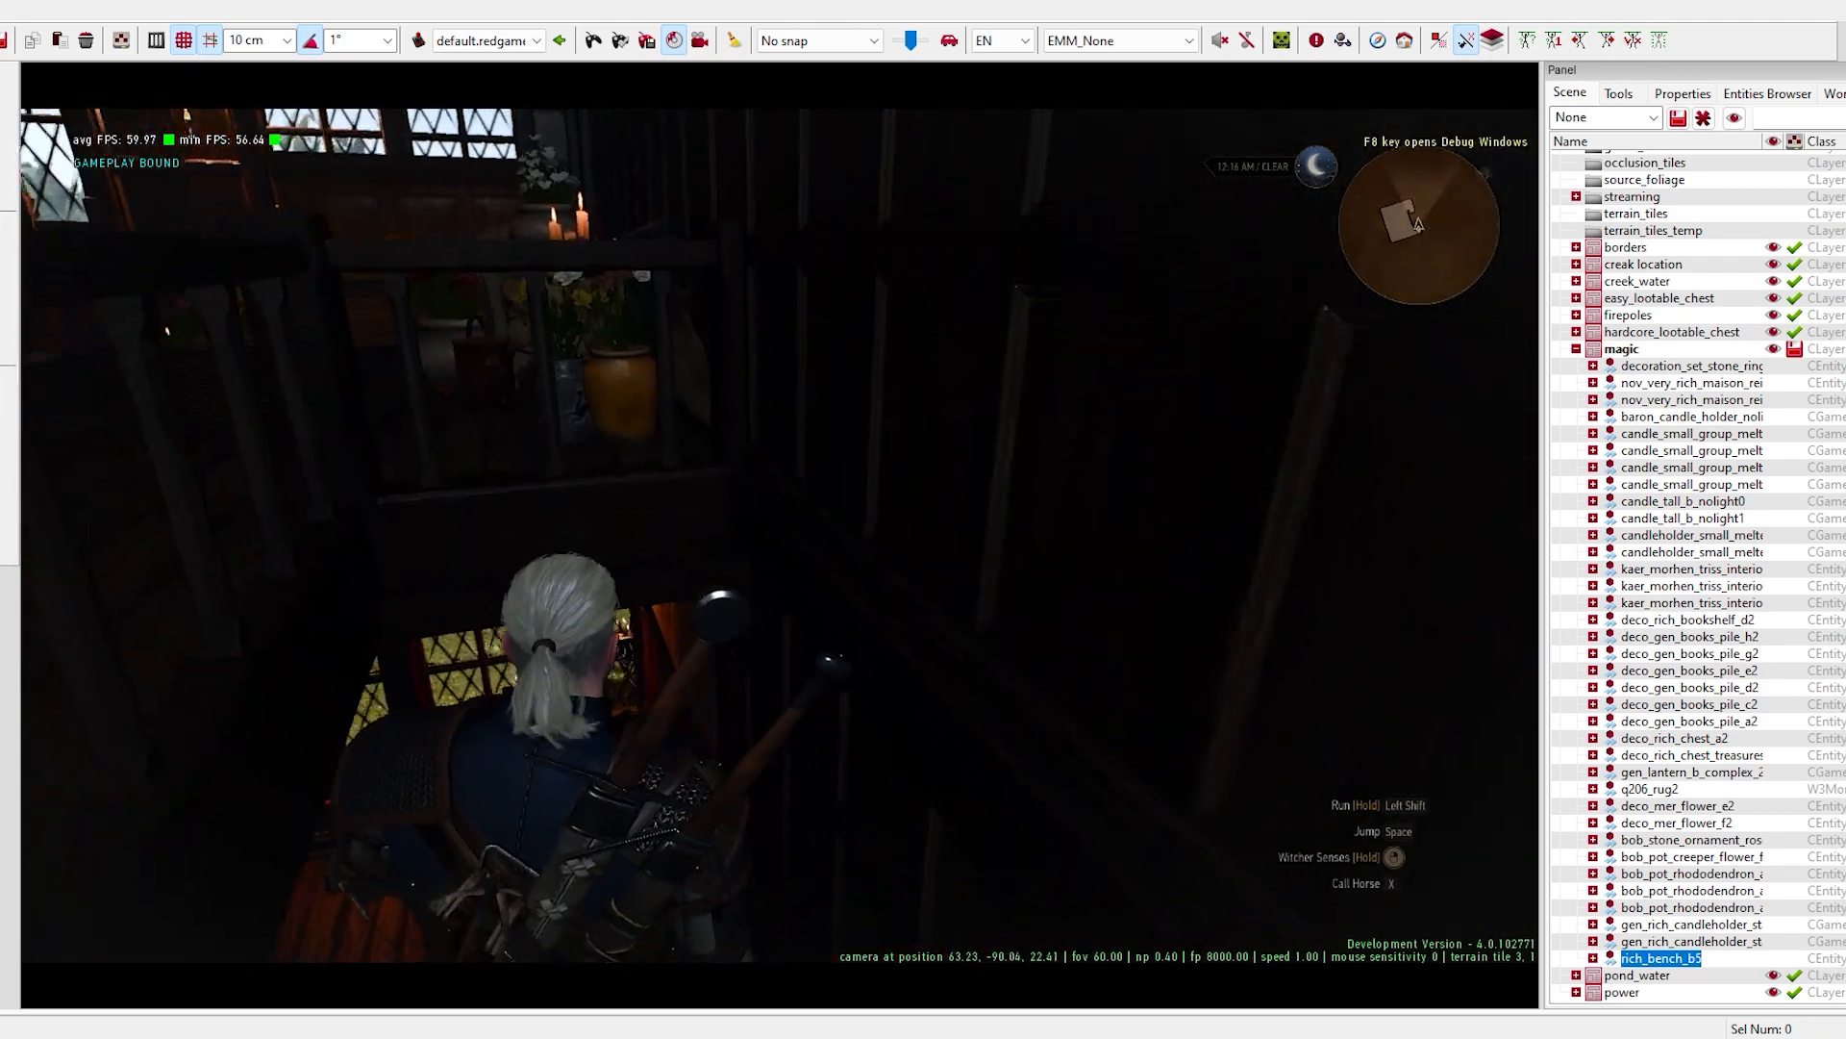
key(w)
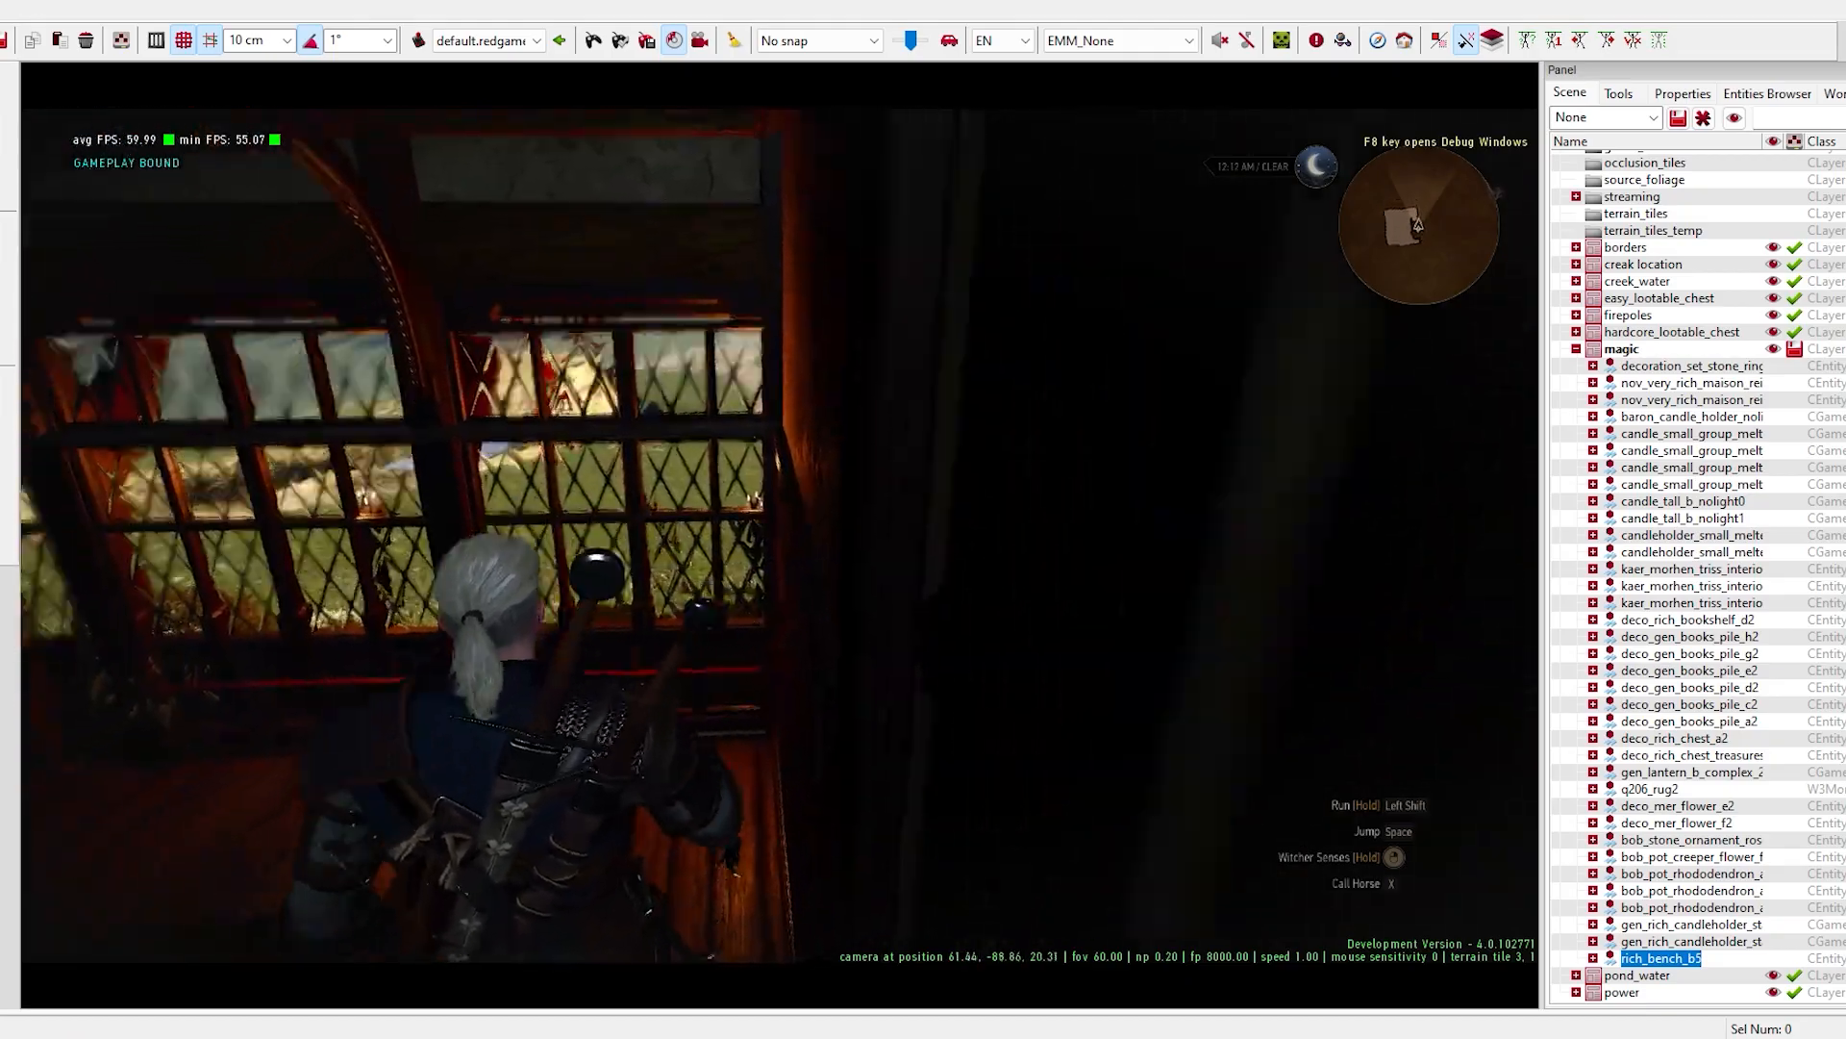
key(w)
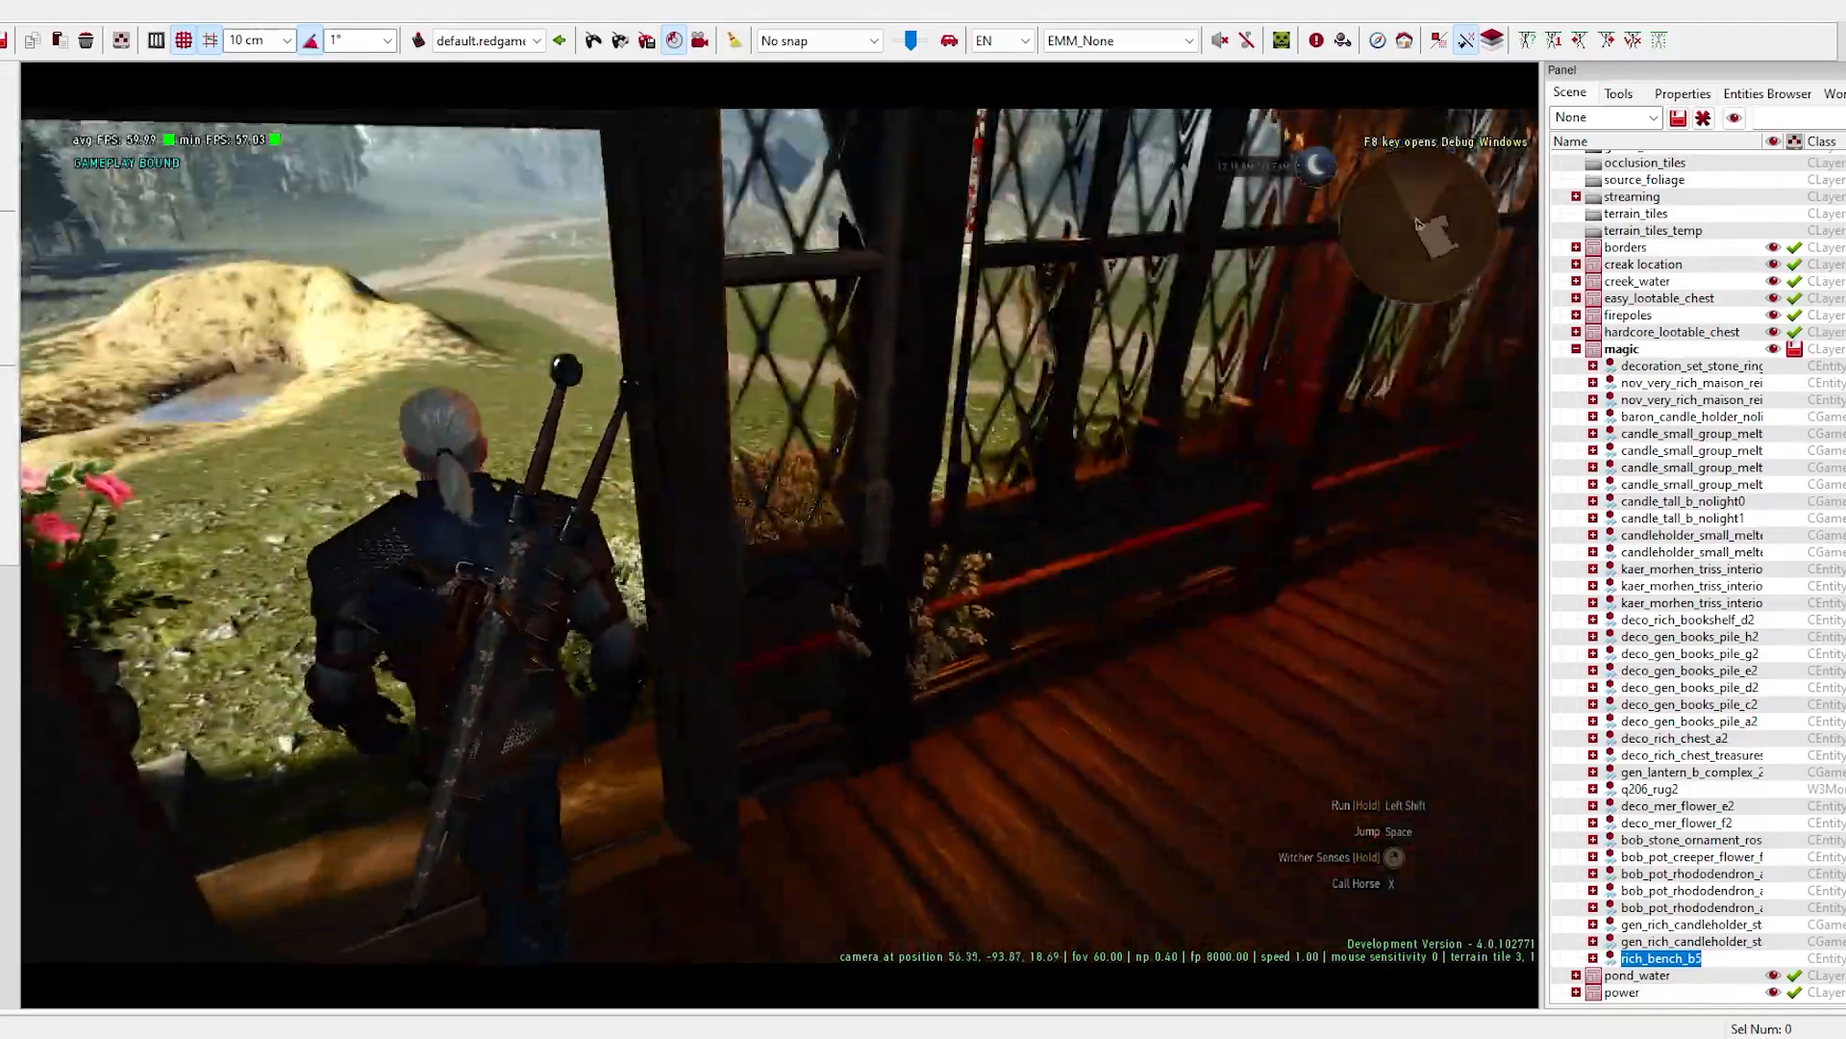
key(w)
key(s)
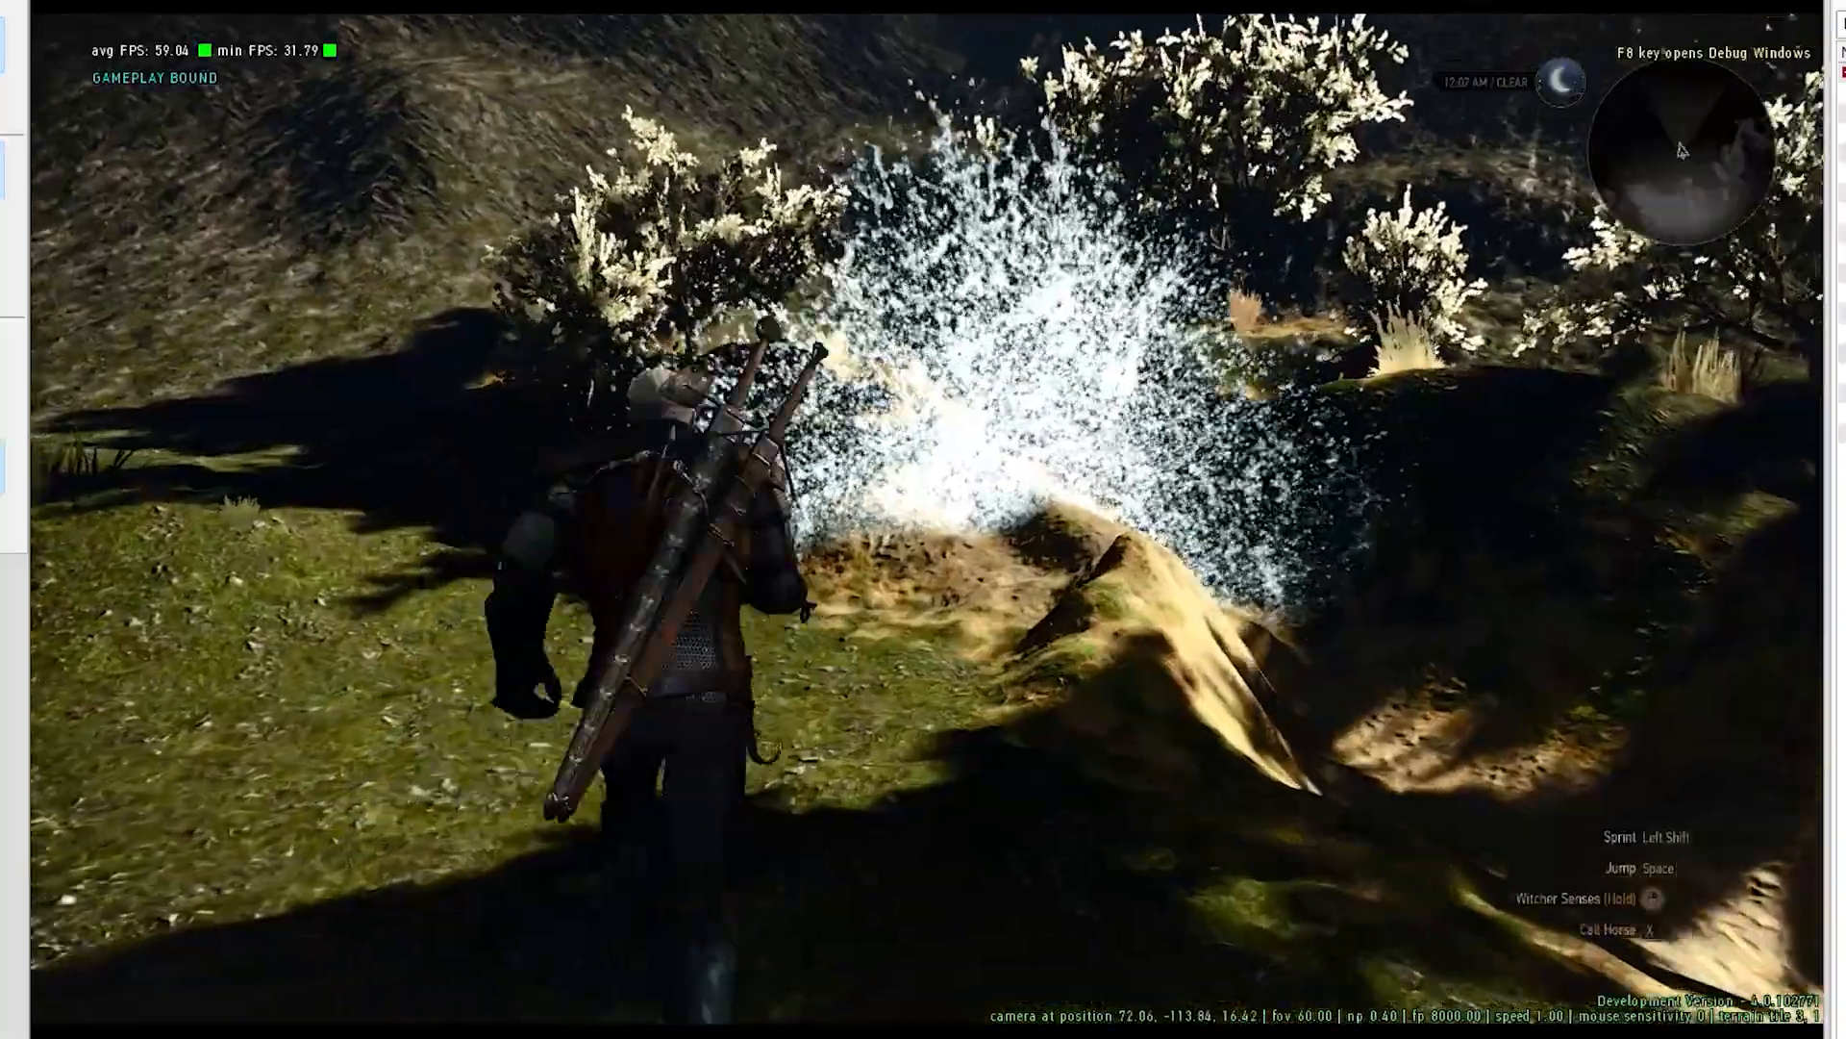
- Run across the meadow to the spraying water among the sand mounds and examine the effect in game
key(w)
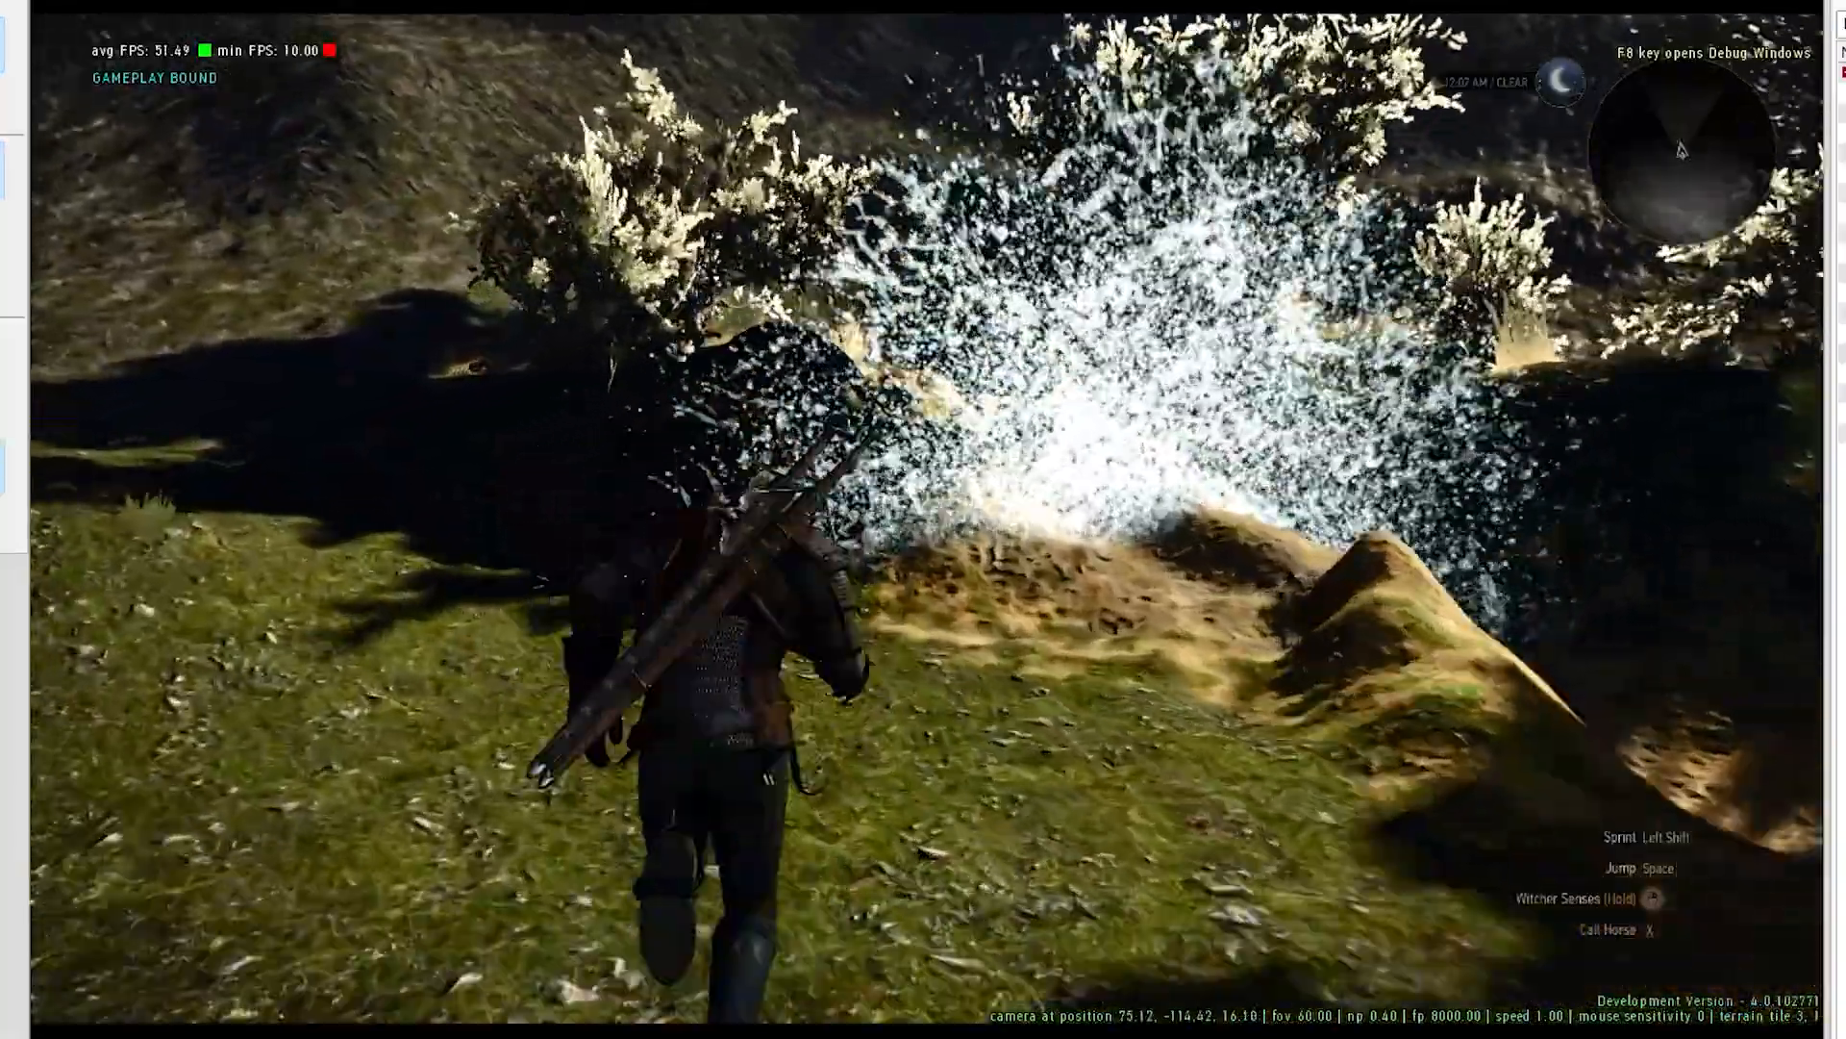
key(a)
key(d)
key(s)
key(space)
key(w)
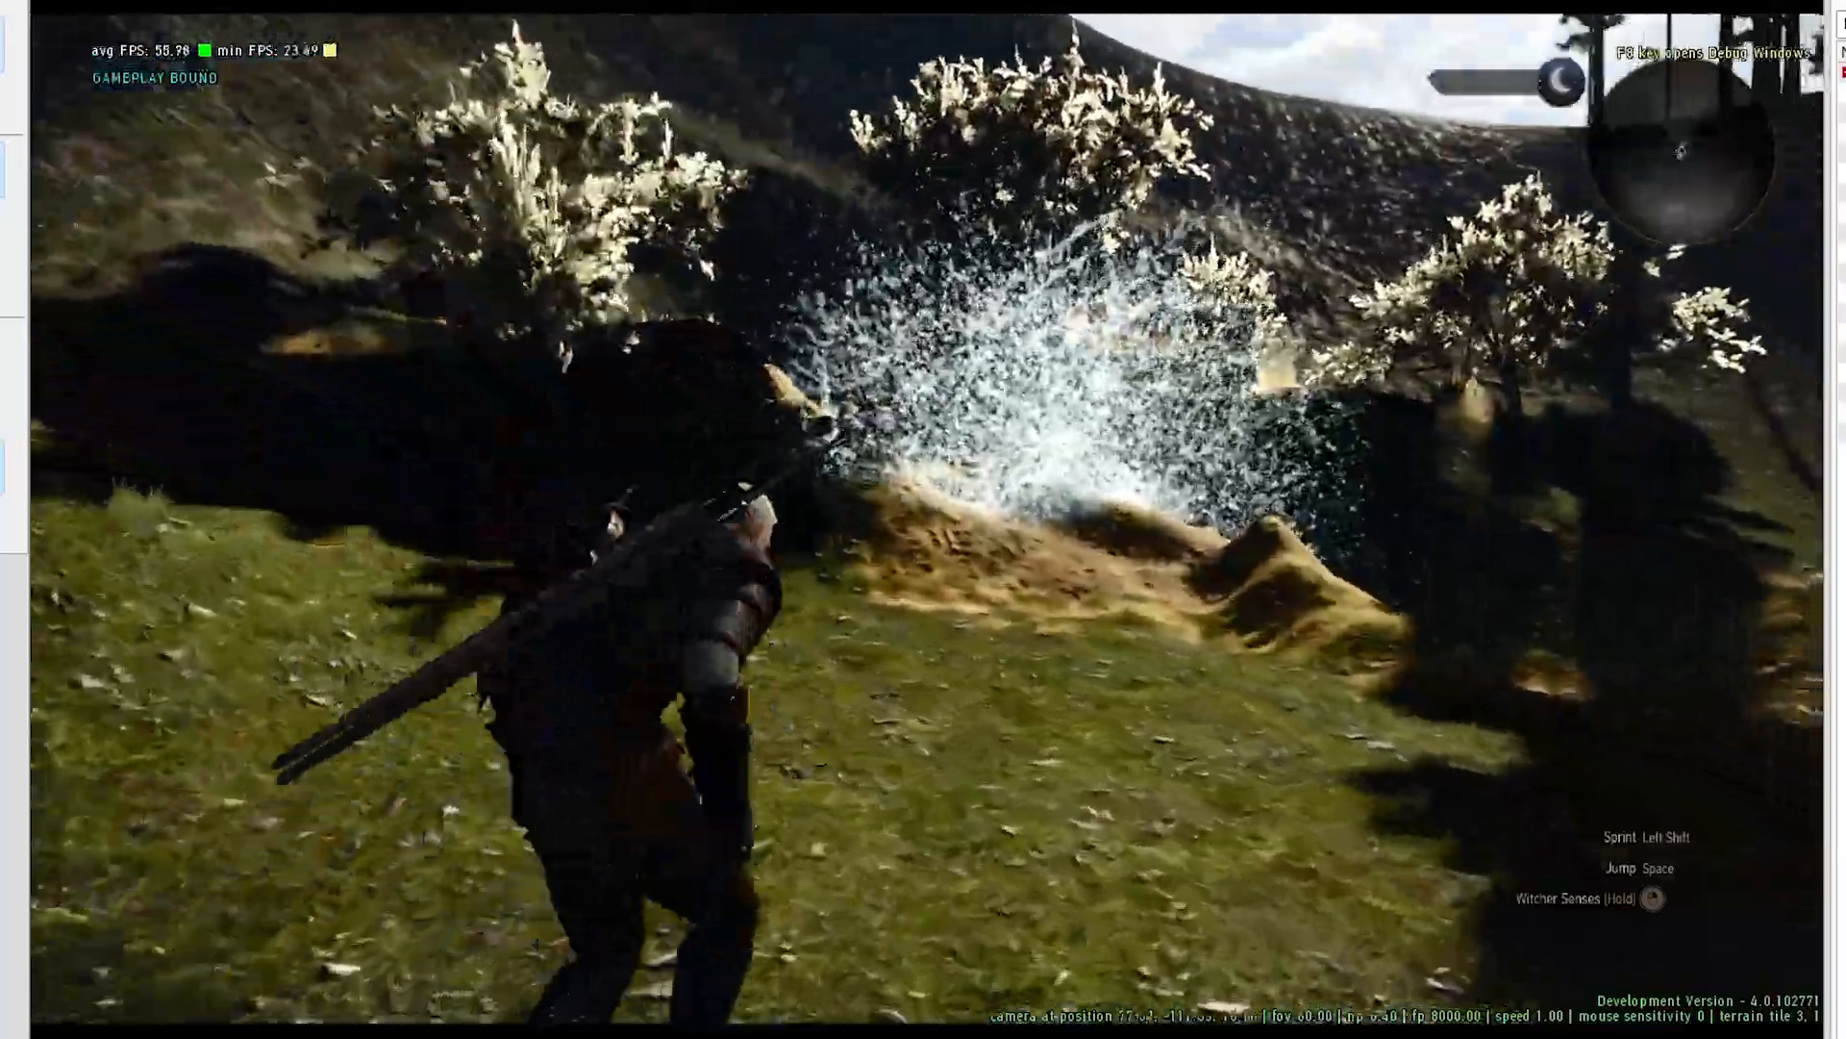
key(space)
key(w)
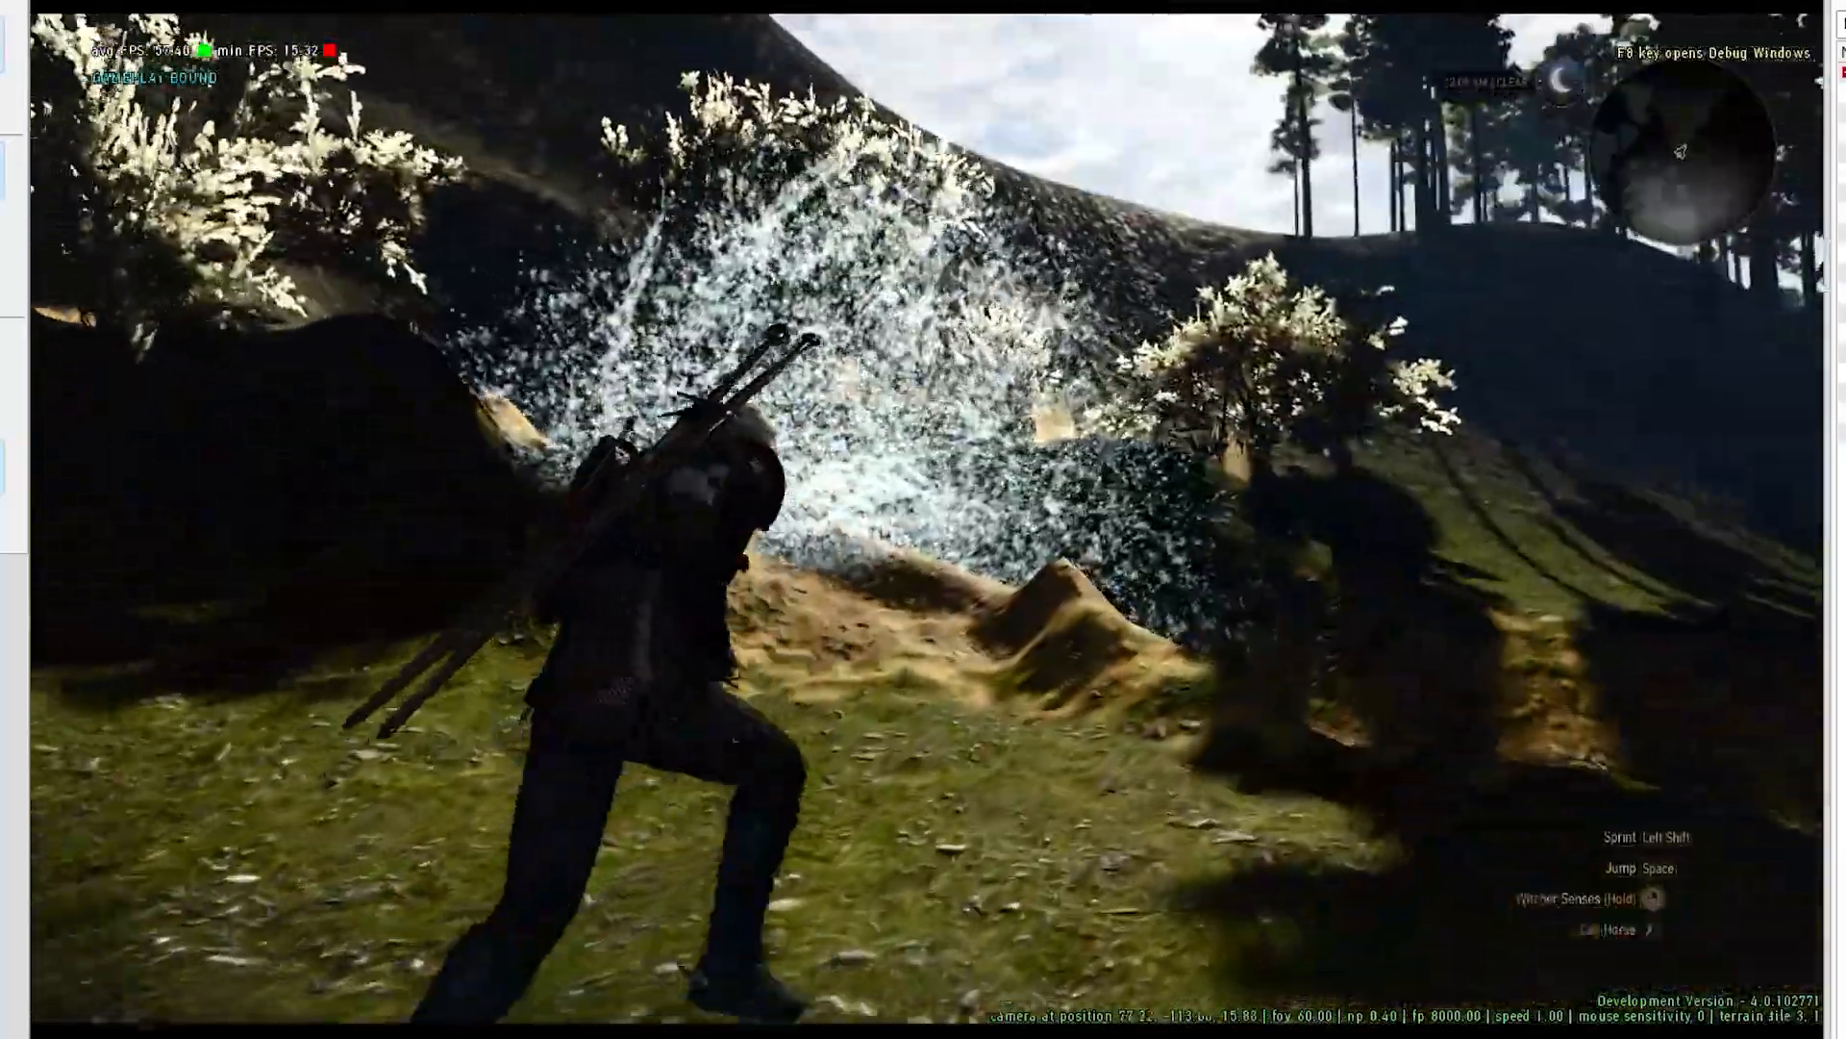
- Return to the front of the house and look over its flower-decorated facade and balcony in game
key(space)
key(s)
key(d)
key(space)
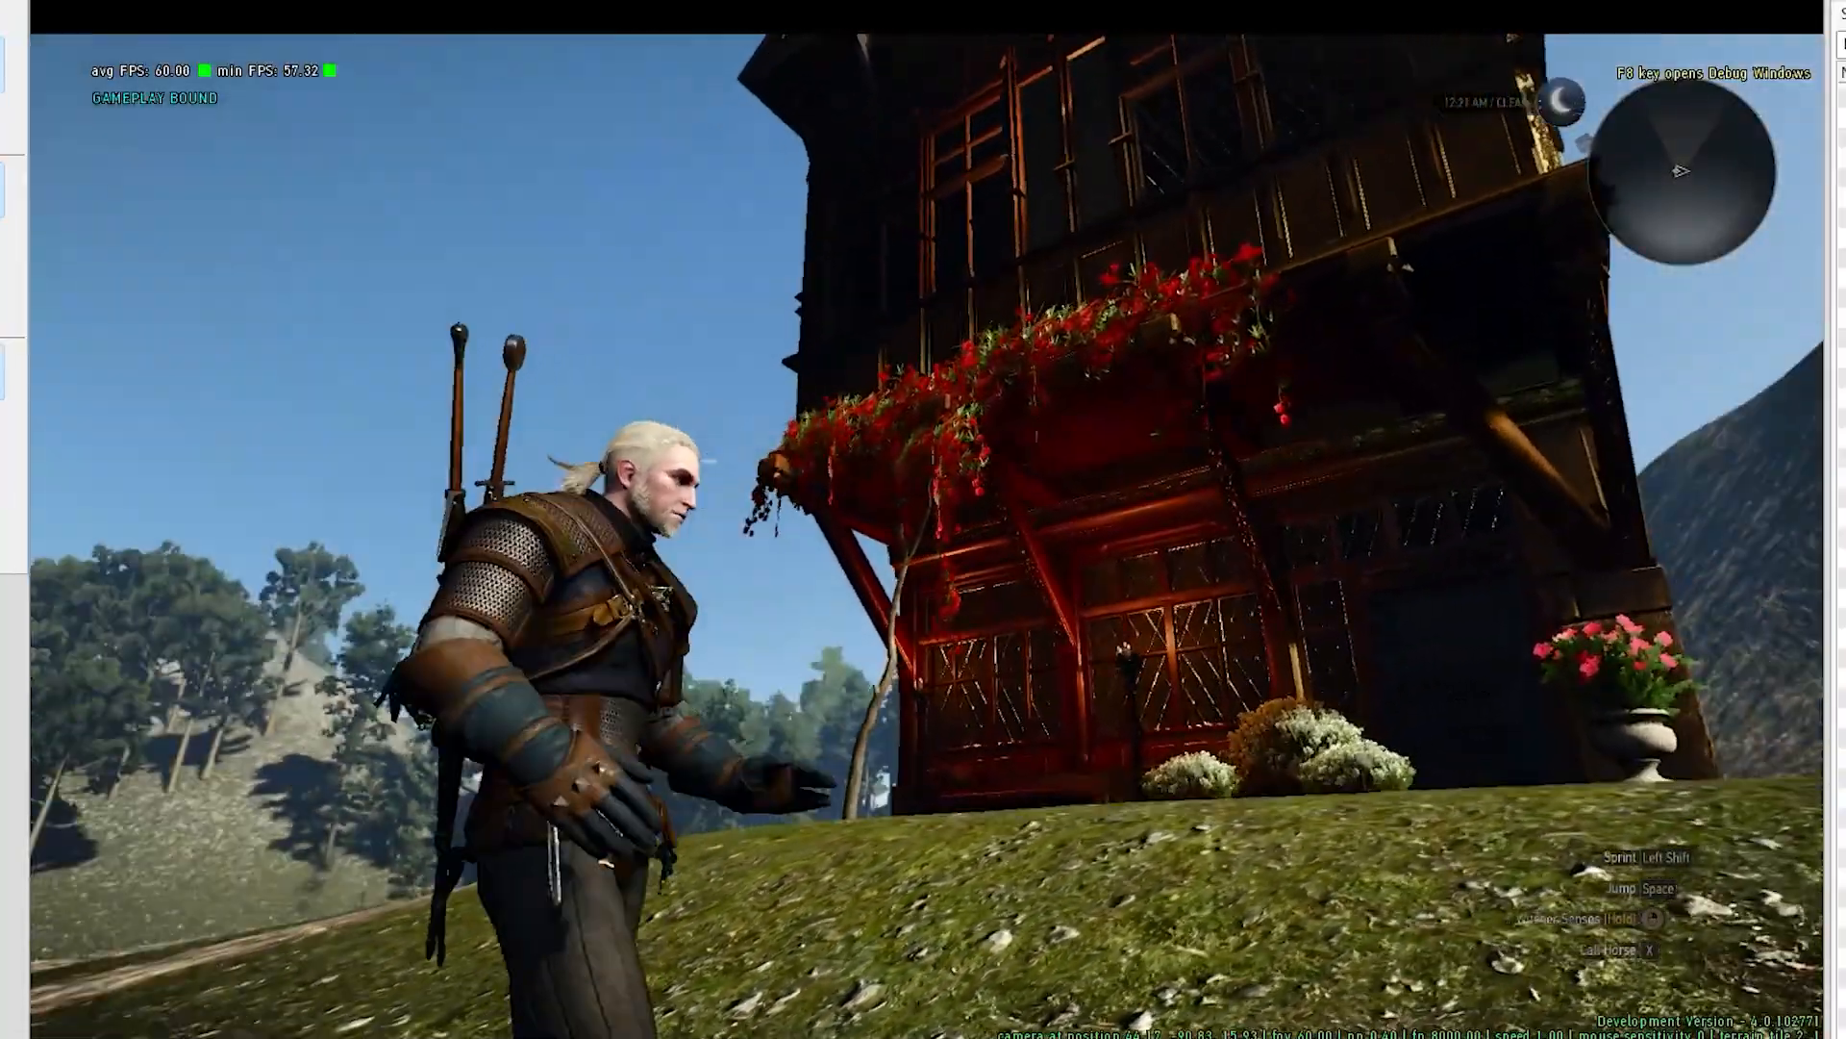
key(s)
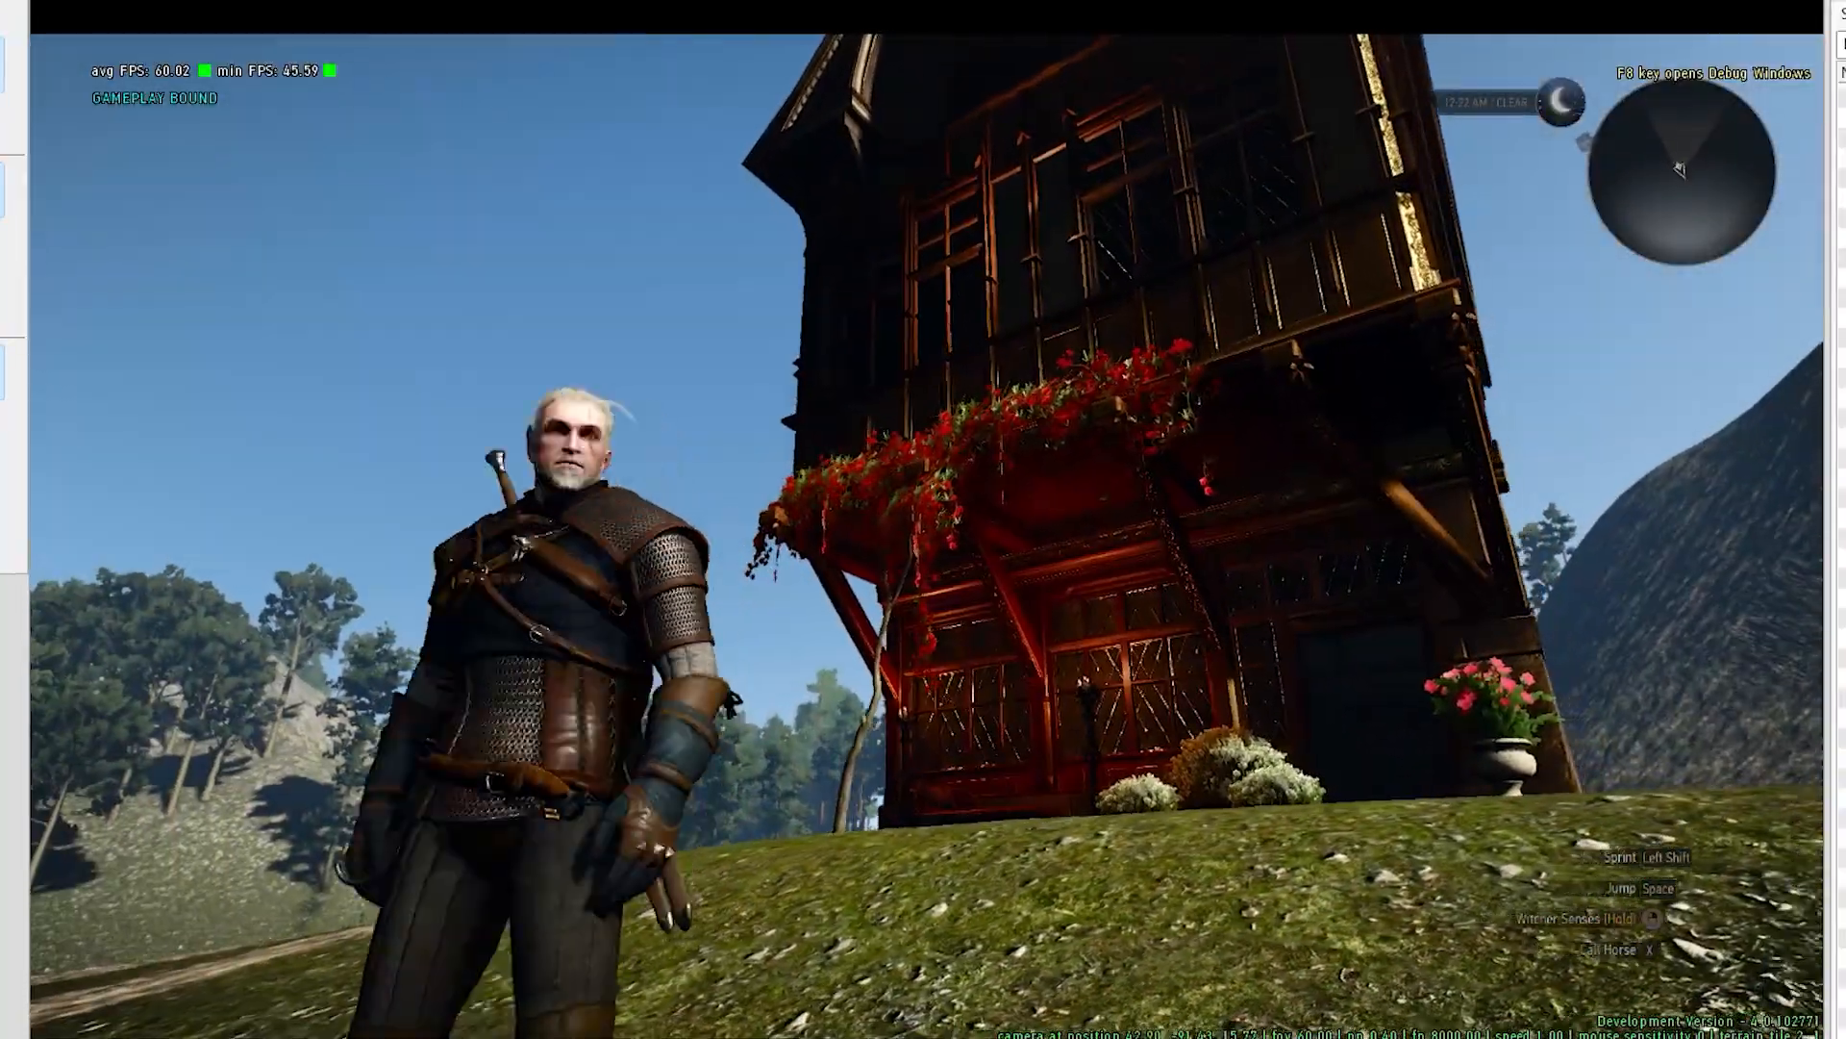